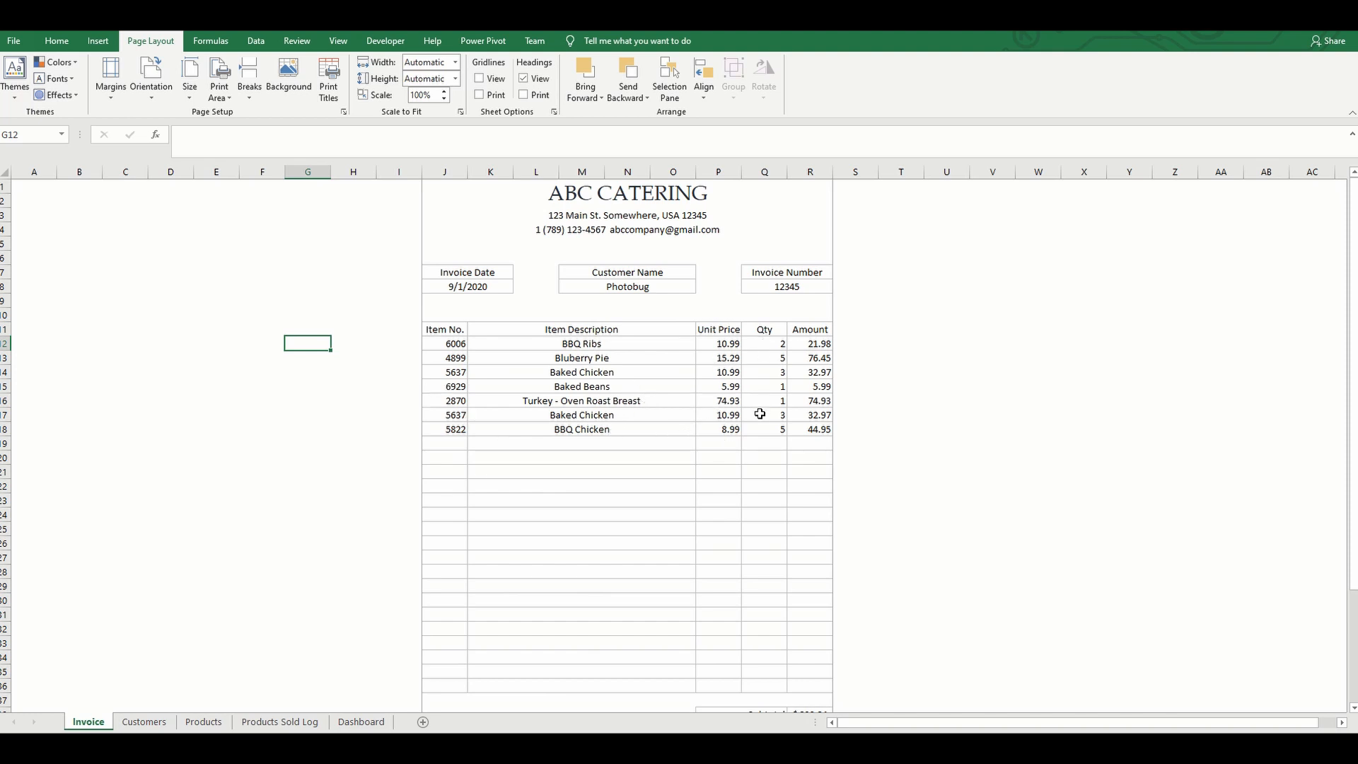
# Review the invoice totals and the Customer Name choices, comparing them with the list on the Customers sheet
pyautogui.scroll(-3, 800, 453)
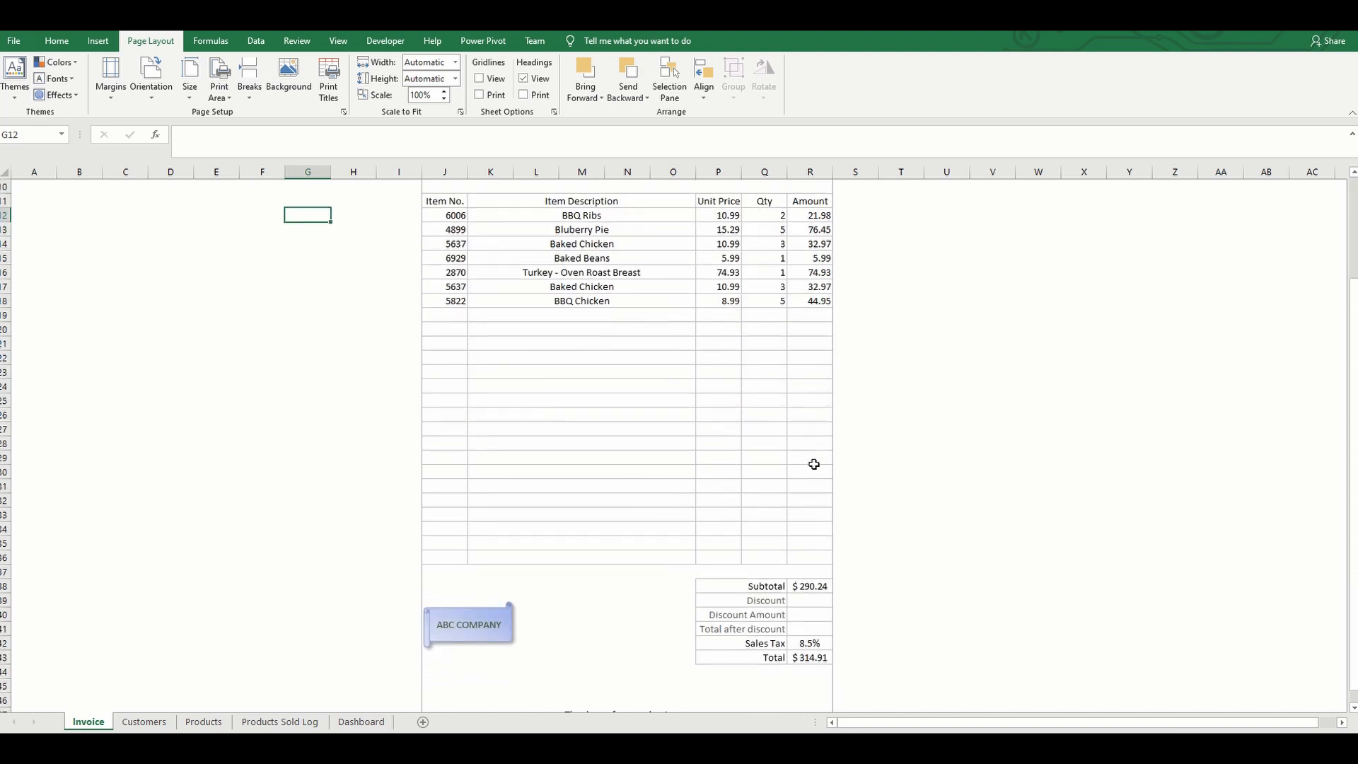
pyautogui.scroll(3, 788, 650)
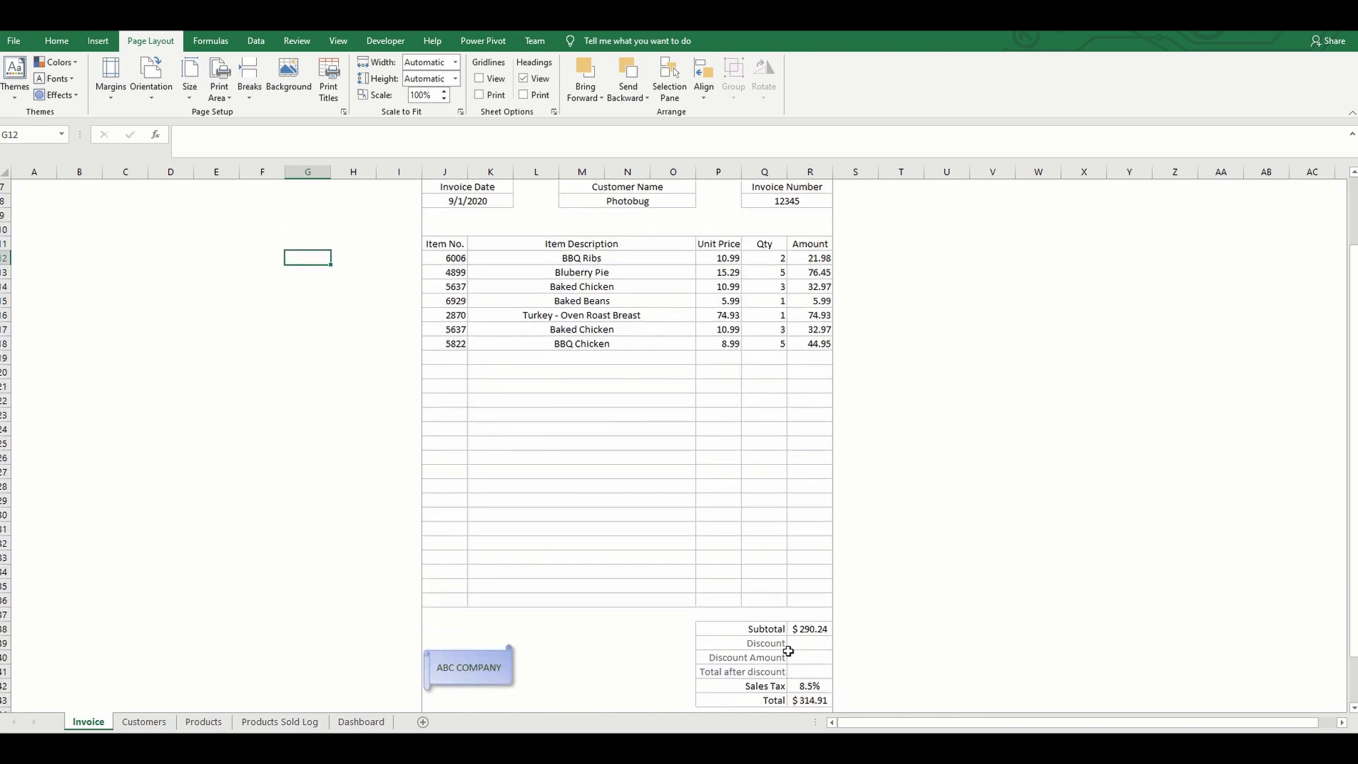
pyautogui.click(667, 291)
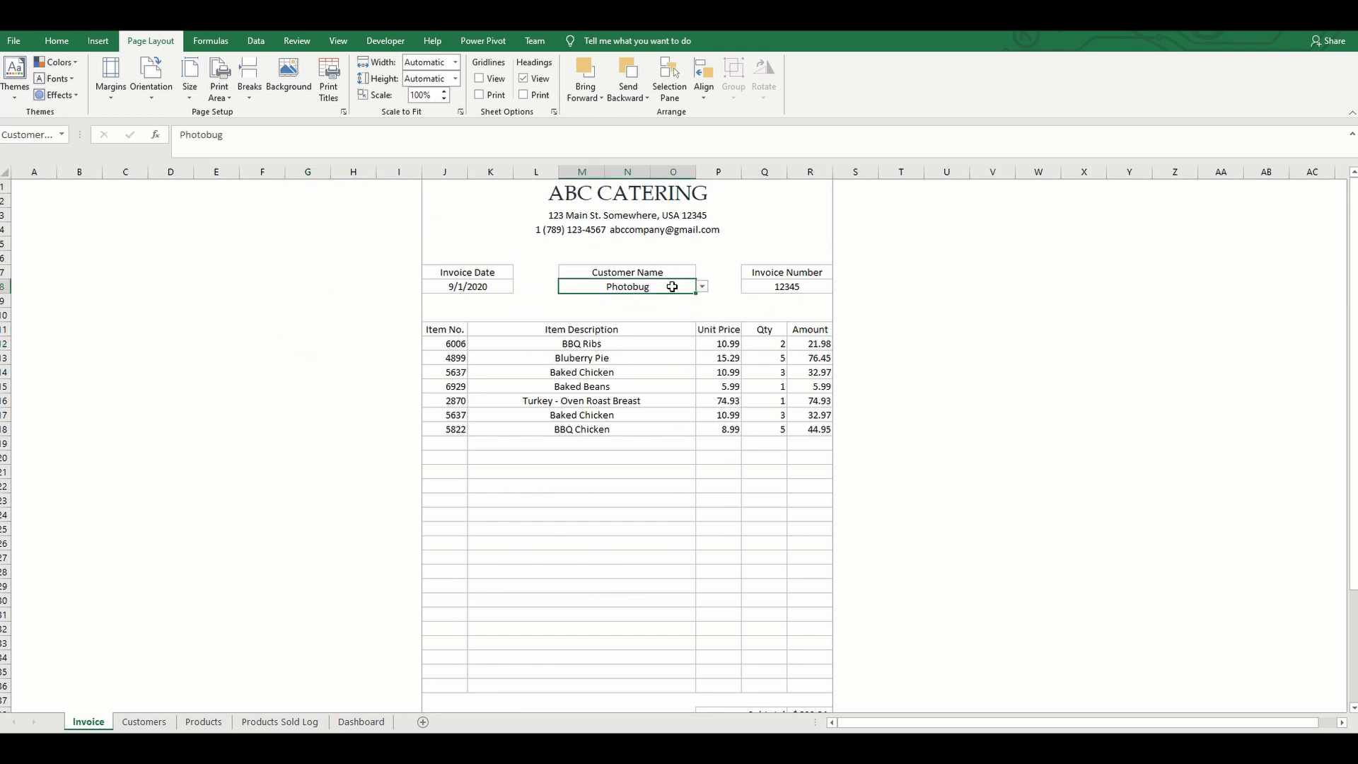
pyautogui.click(703, 286)
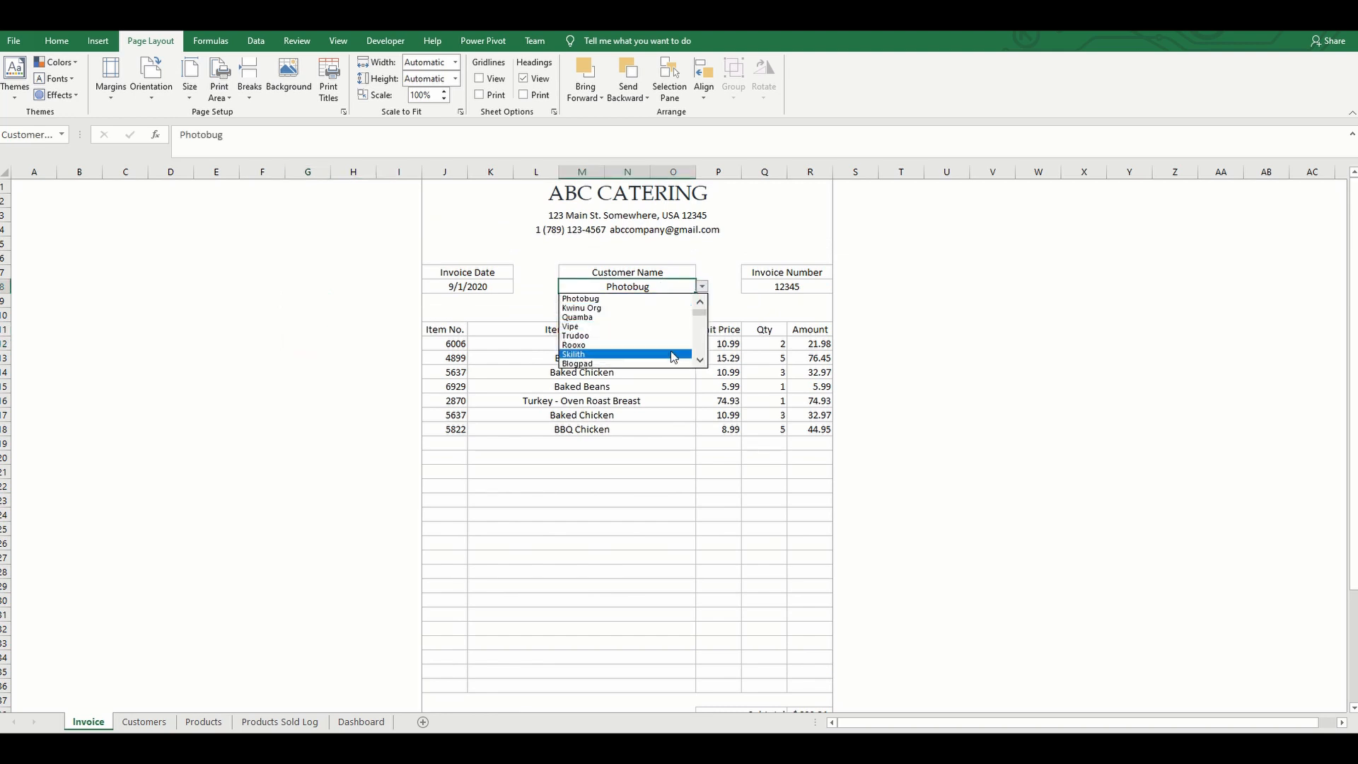
pyautogui.click(702, 287)
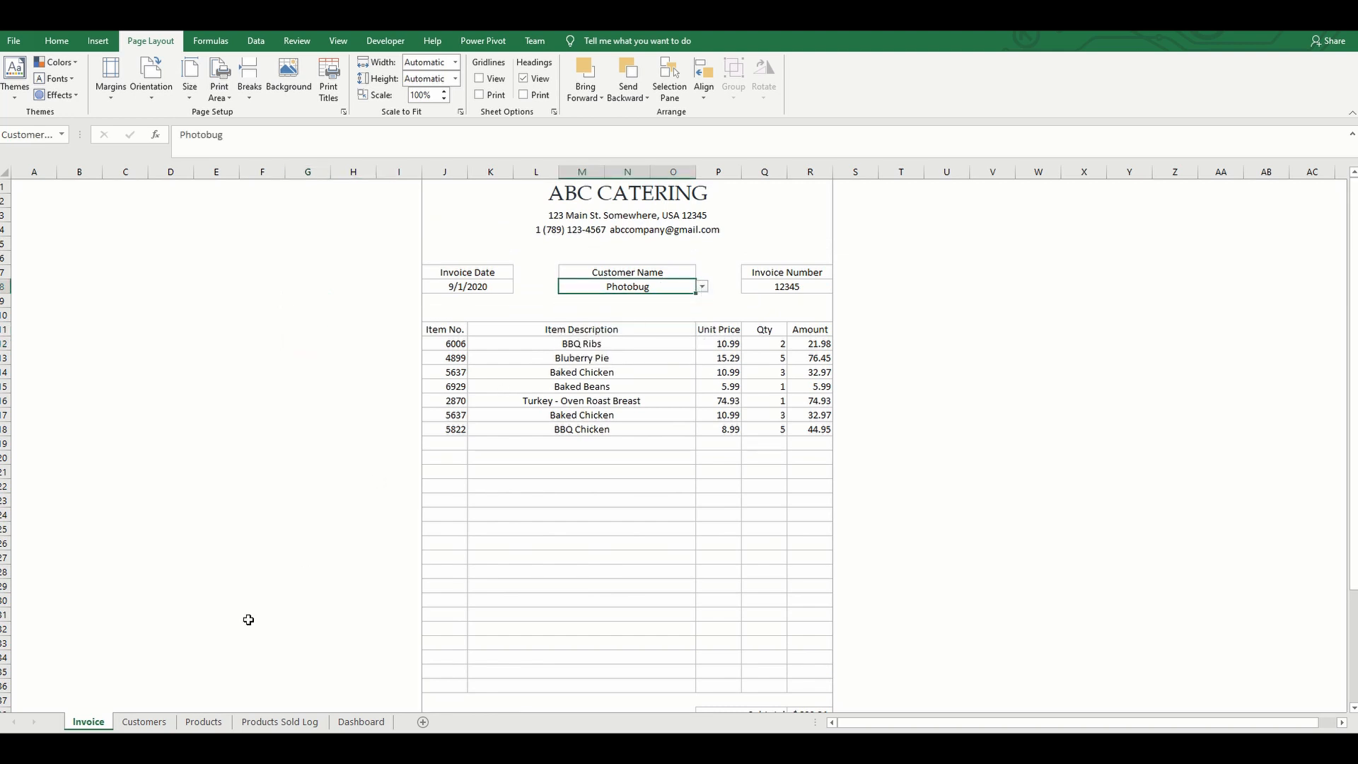
pyautogui.click(149, 723)
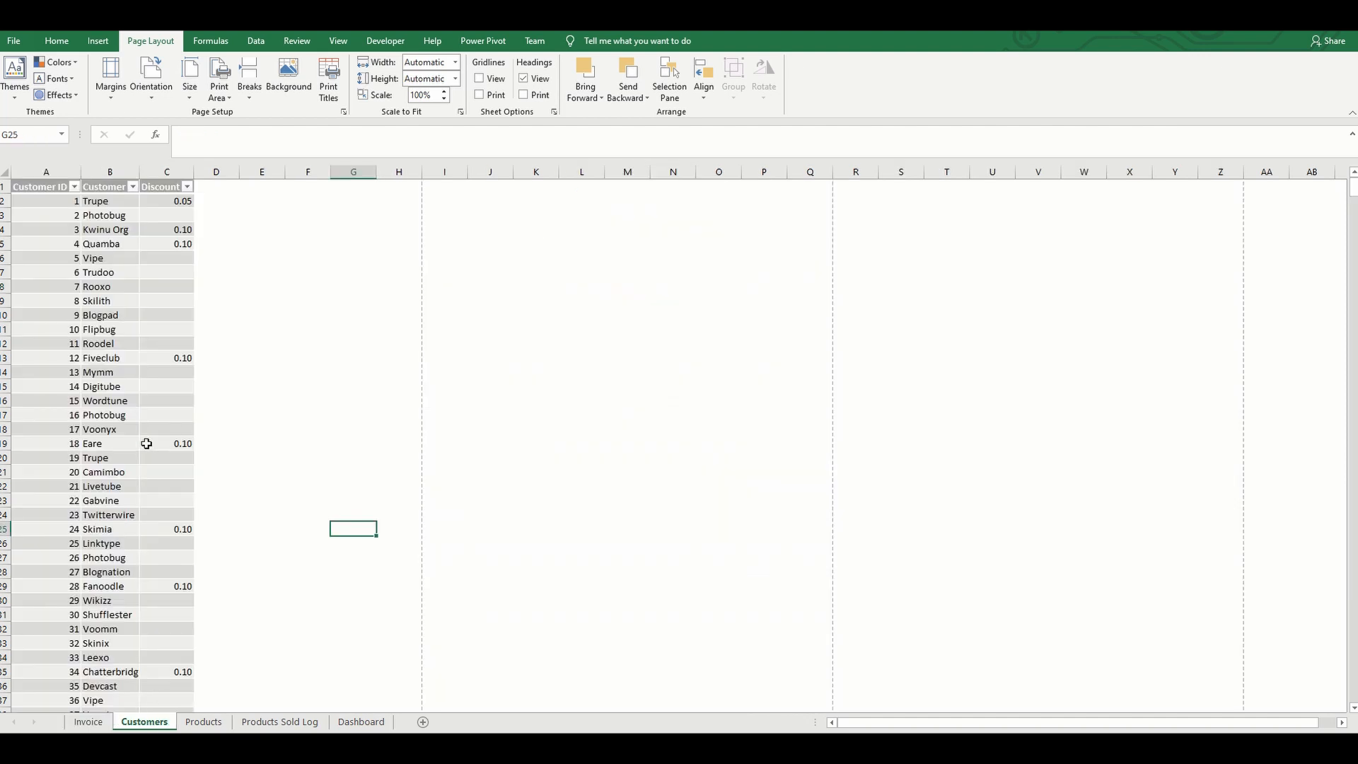
pyautogui.click(102, 726)
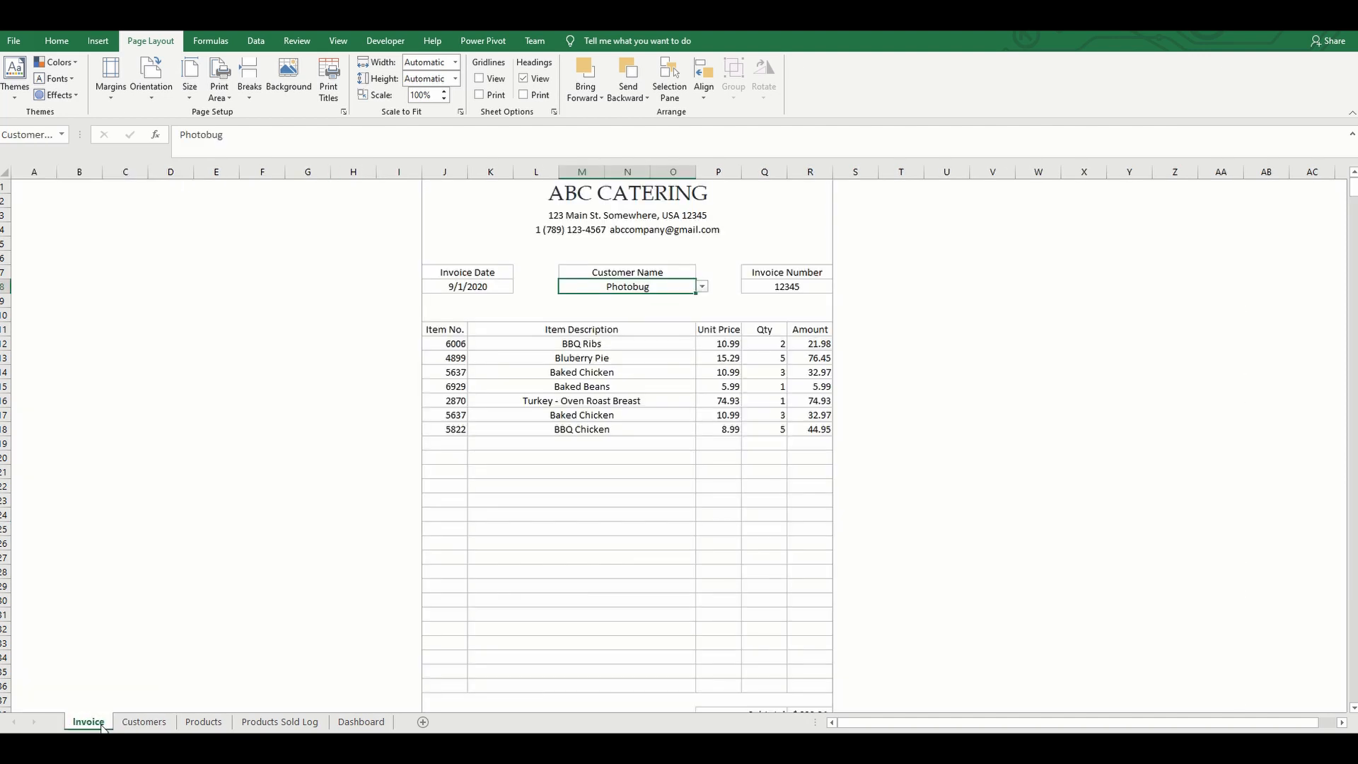
# Review the item number choices in J12 of the invoice and the product list on the Products sheet
pyautogui.click(429, 343)
pyautogui.click(473, 343)
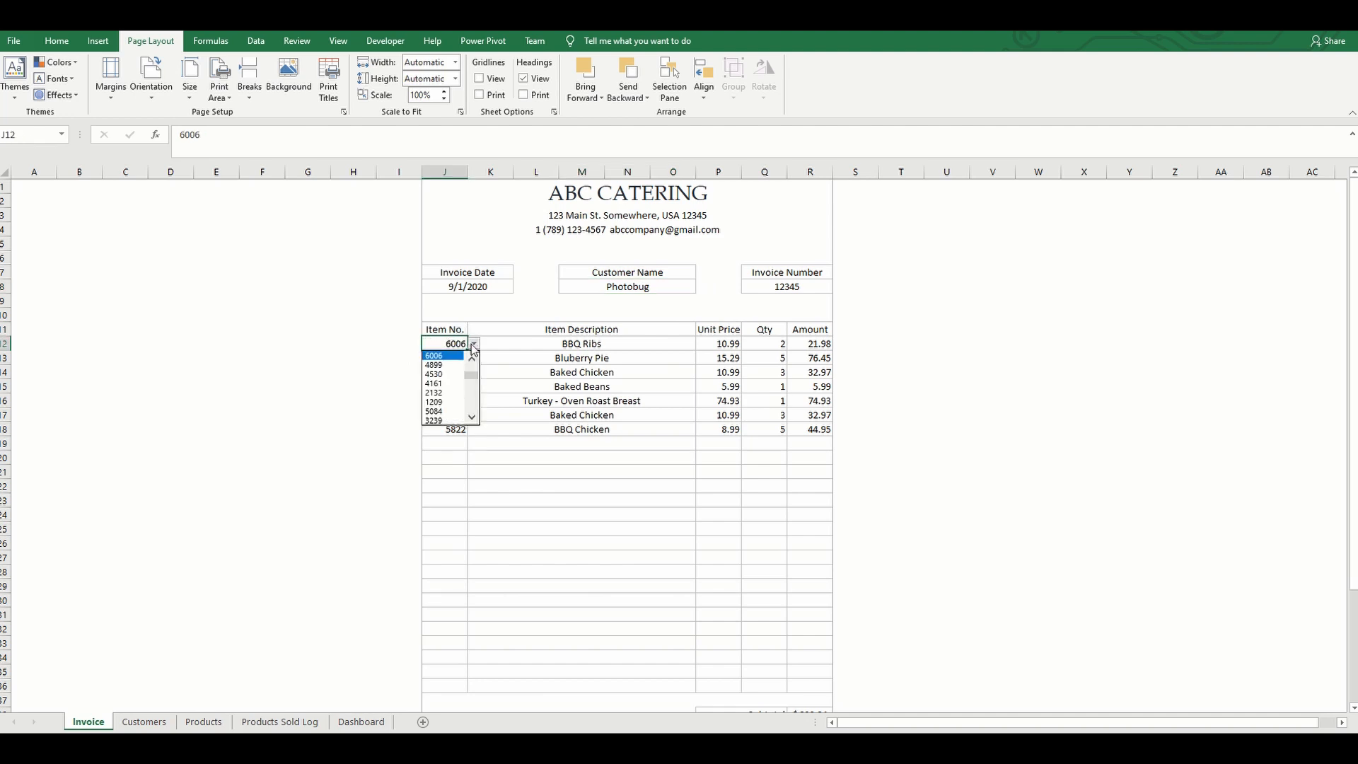
pyautogui.click(460, 451)
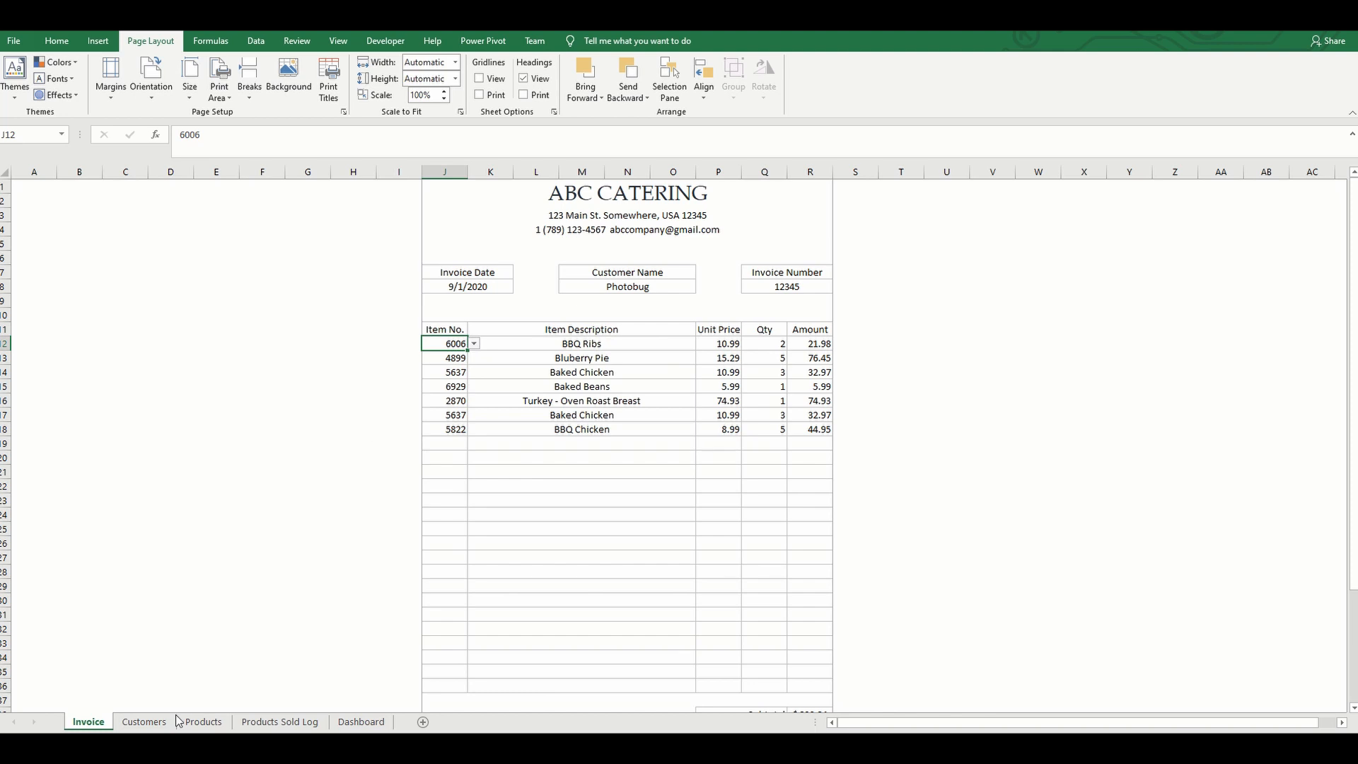
pyautogui.click(204, 722)
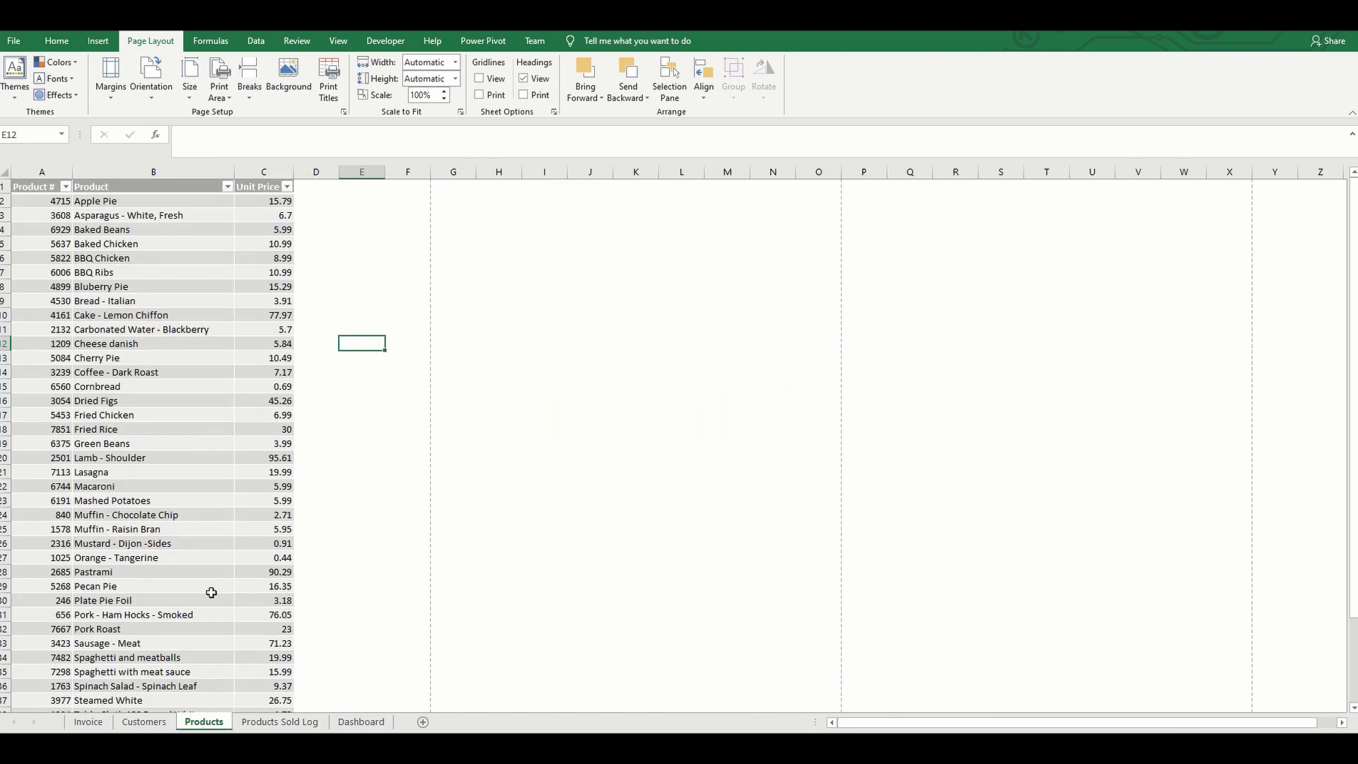
pyautogui.click(88, 722)
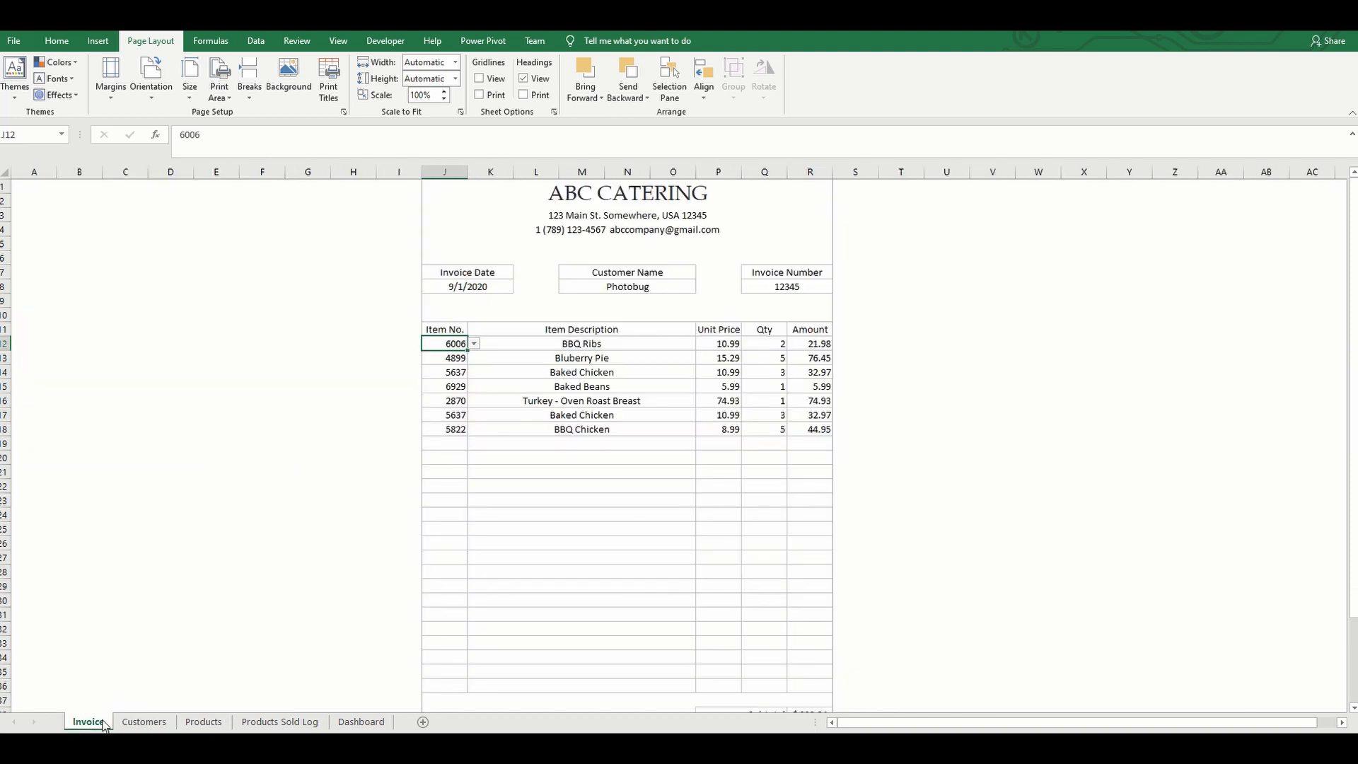
# Add item 5637 with a quantity of 2 to row 19 of the invoice
pyautogui.click(461, 445)
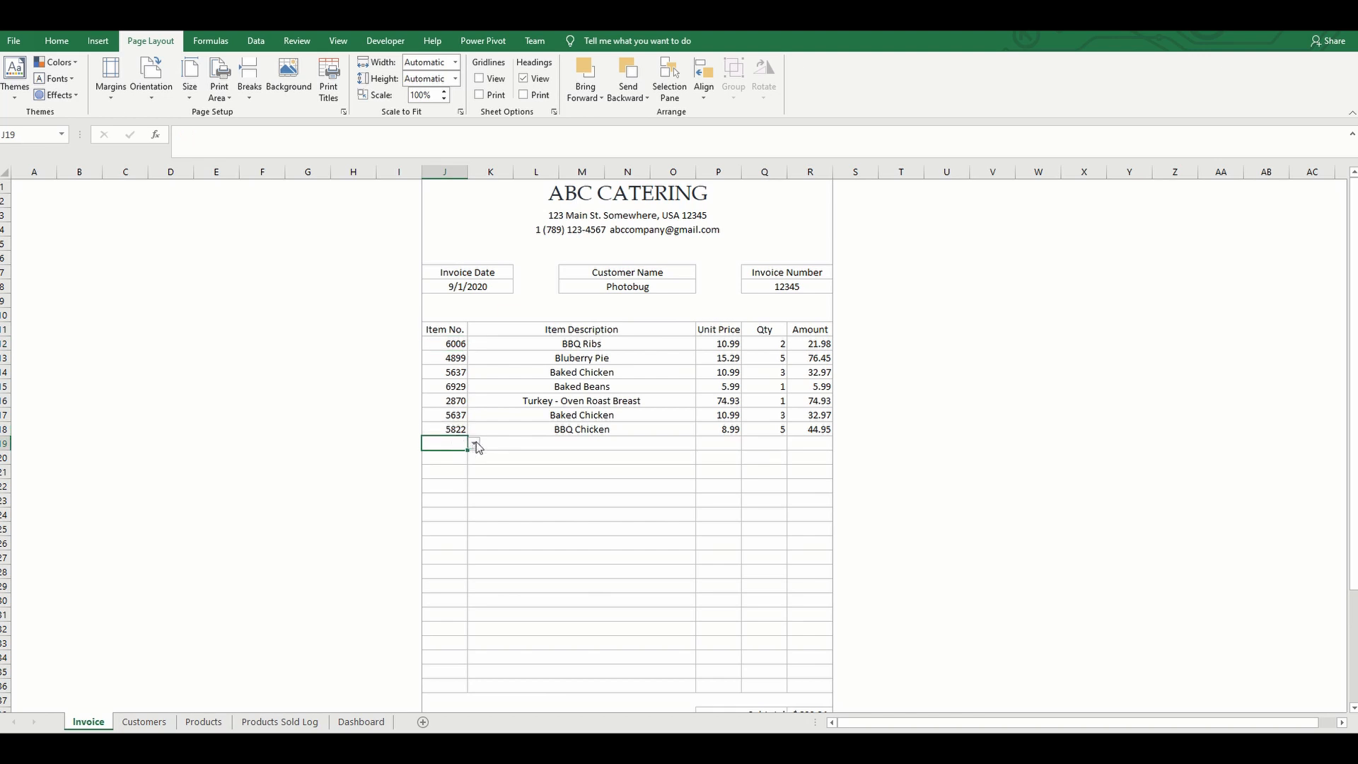
pyautogui.click(475, 444)
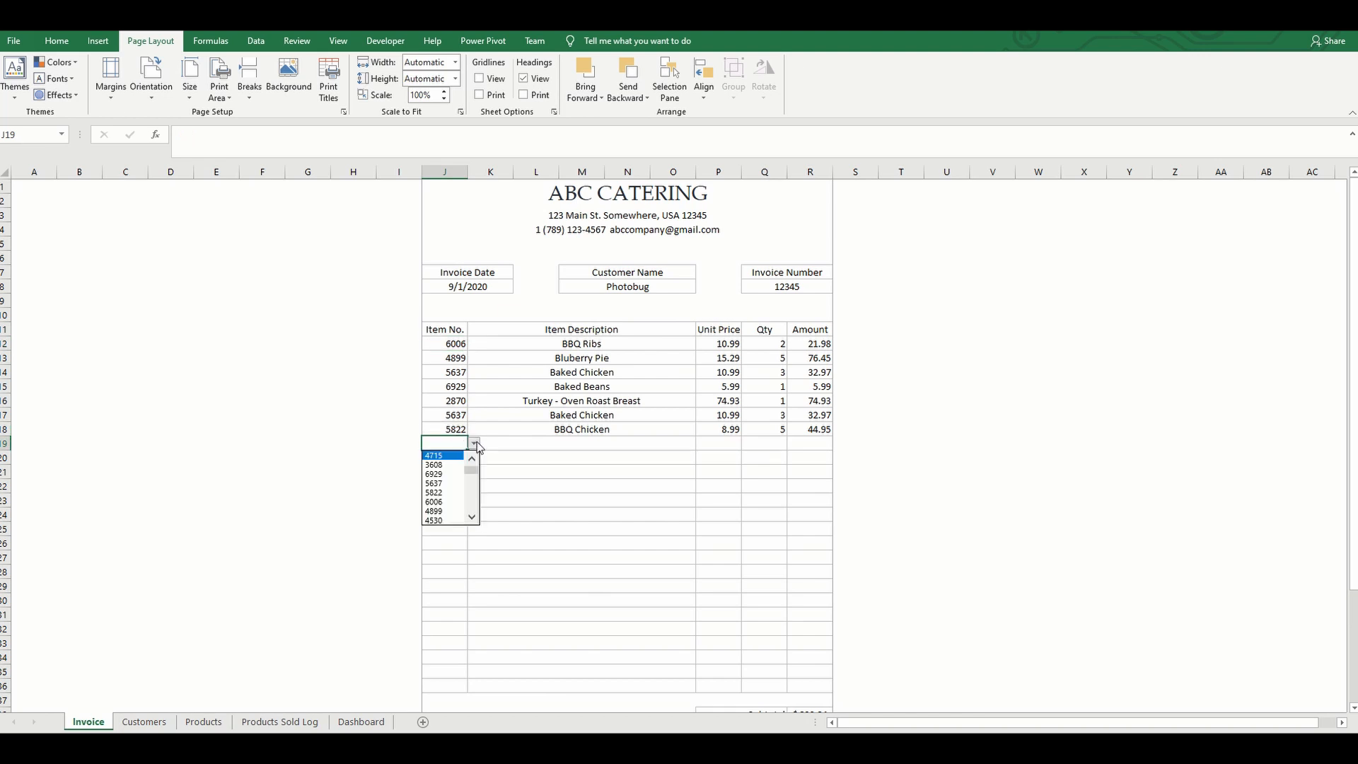
pyautogui.click(447, 484)
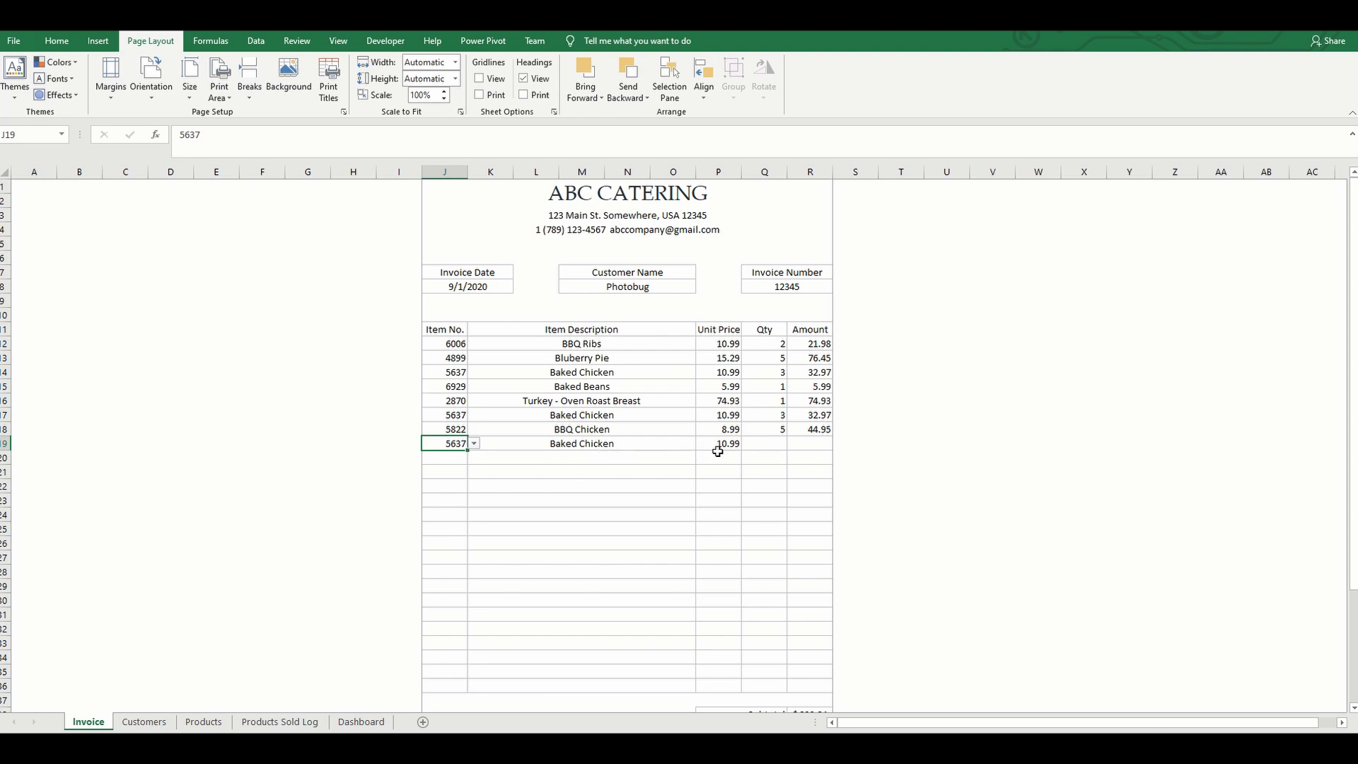
pyautogui.click(763, 443)
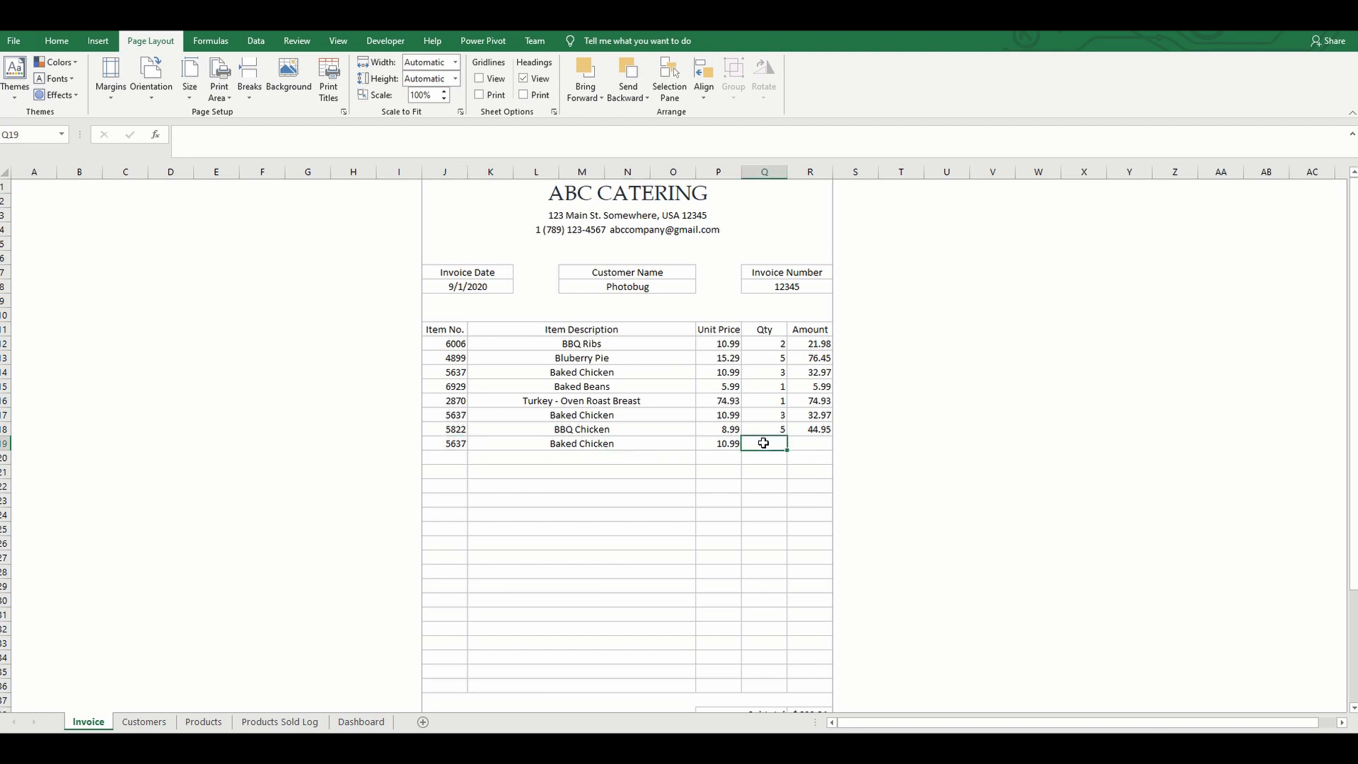
pyautogui.write('2')
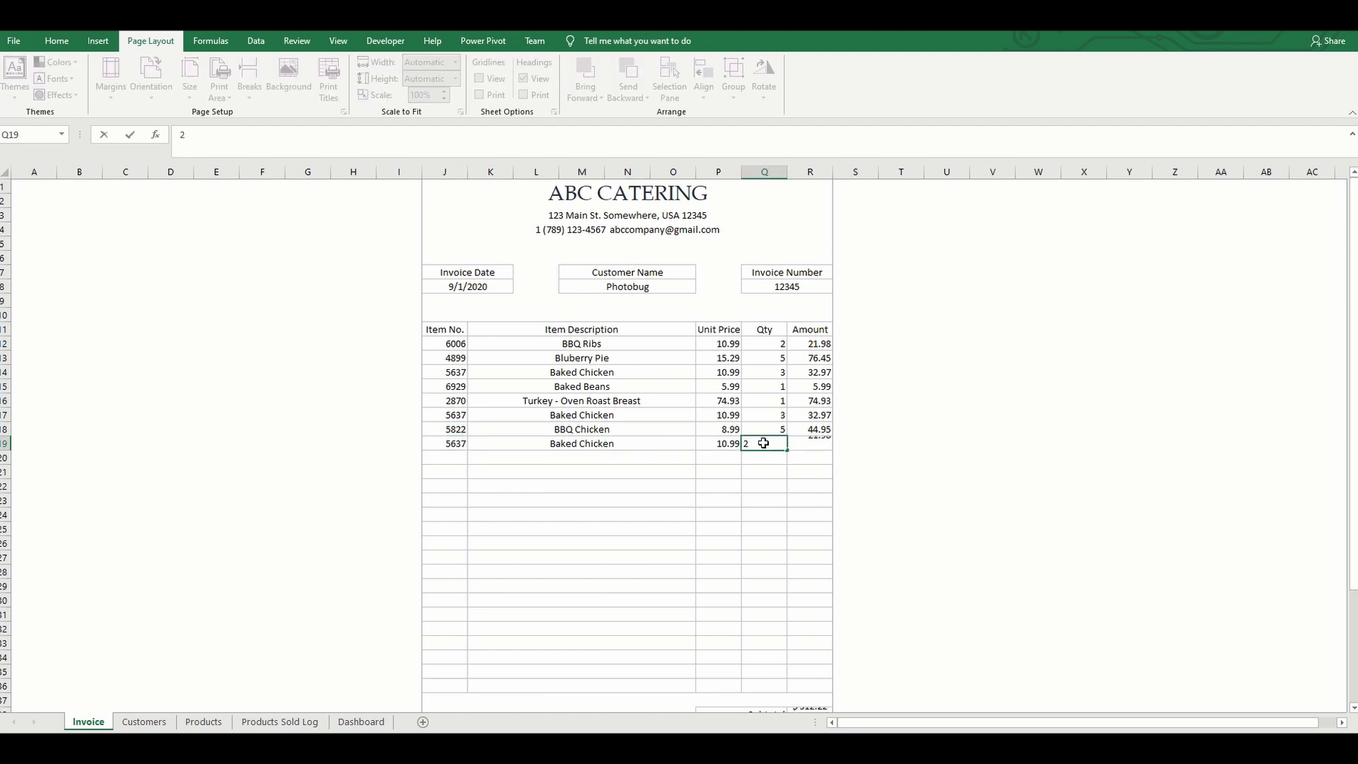
pyautogui.press('Return')
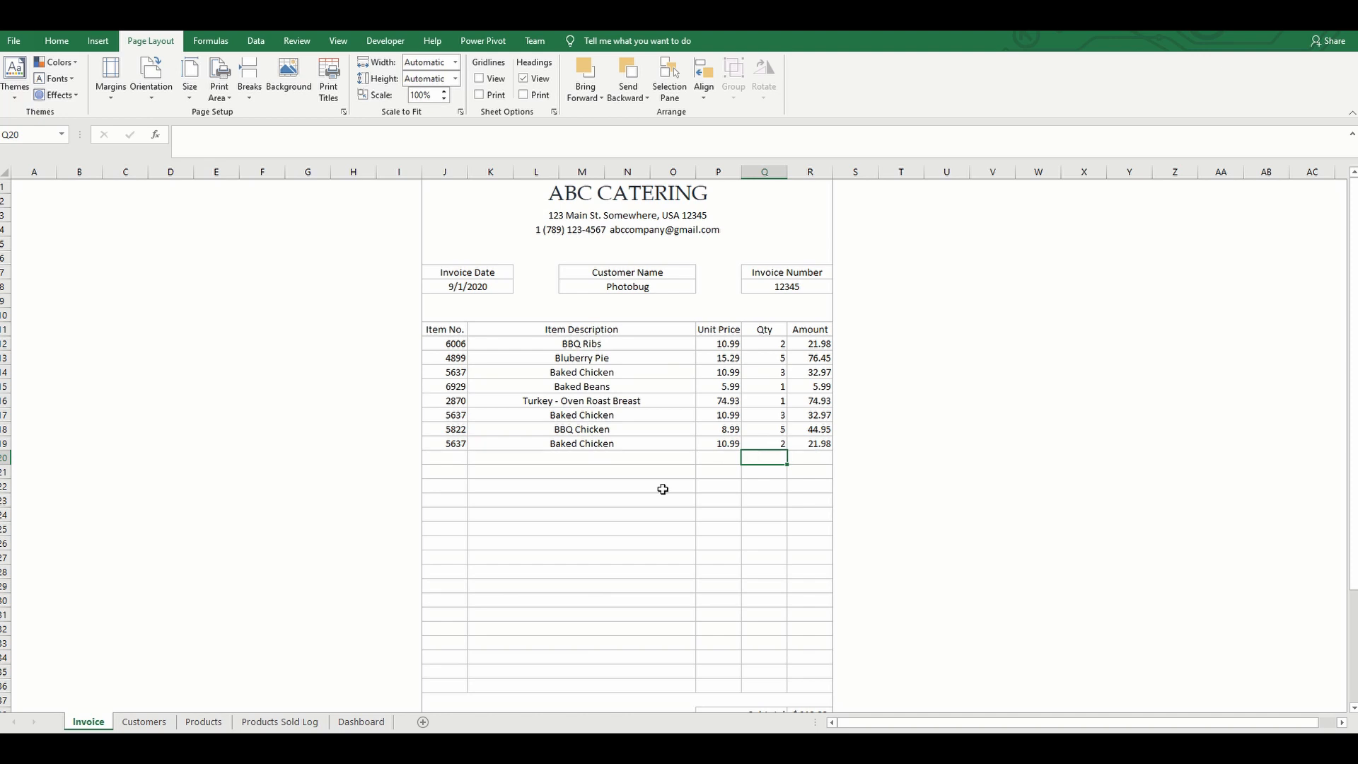
# Look over the Products Sold Log sheet and the charts on the Dashboard sheet
pyautogui.click(304, 722)
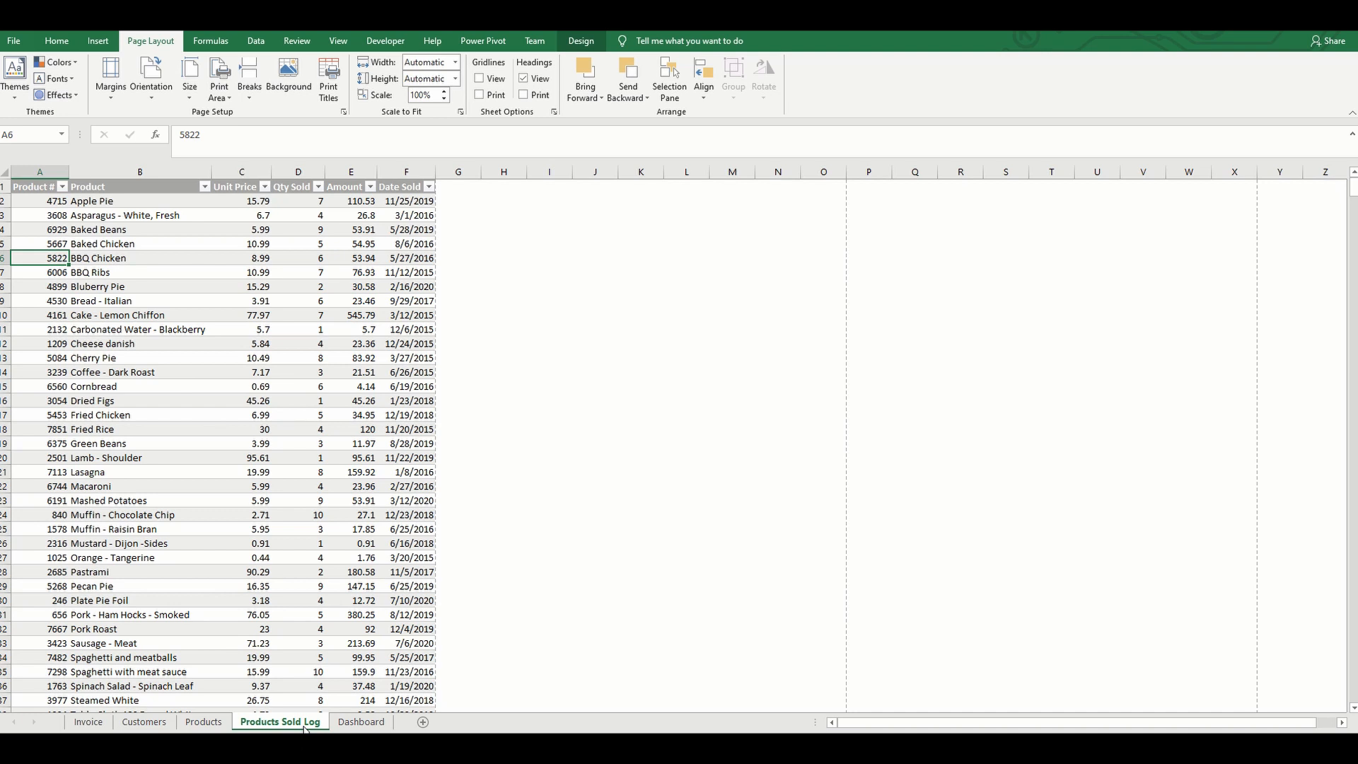
pyautogui.click(363, 722)
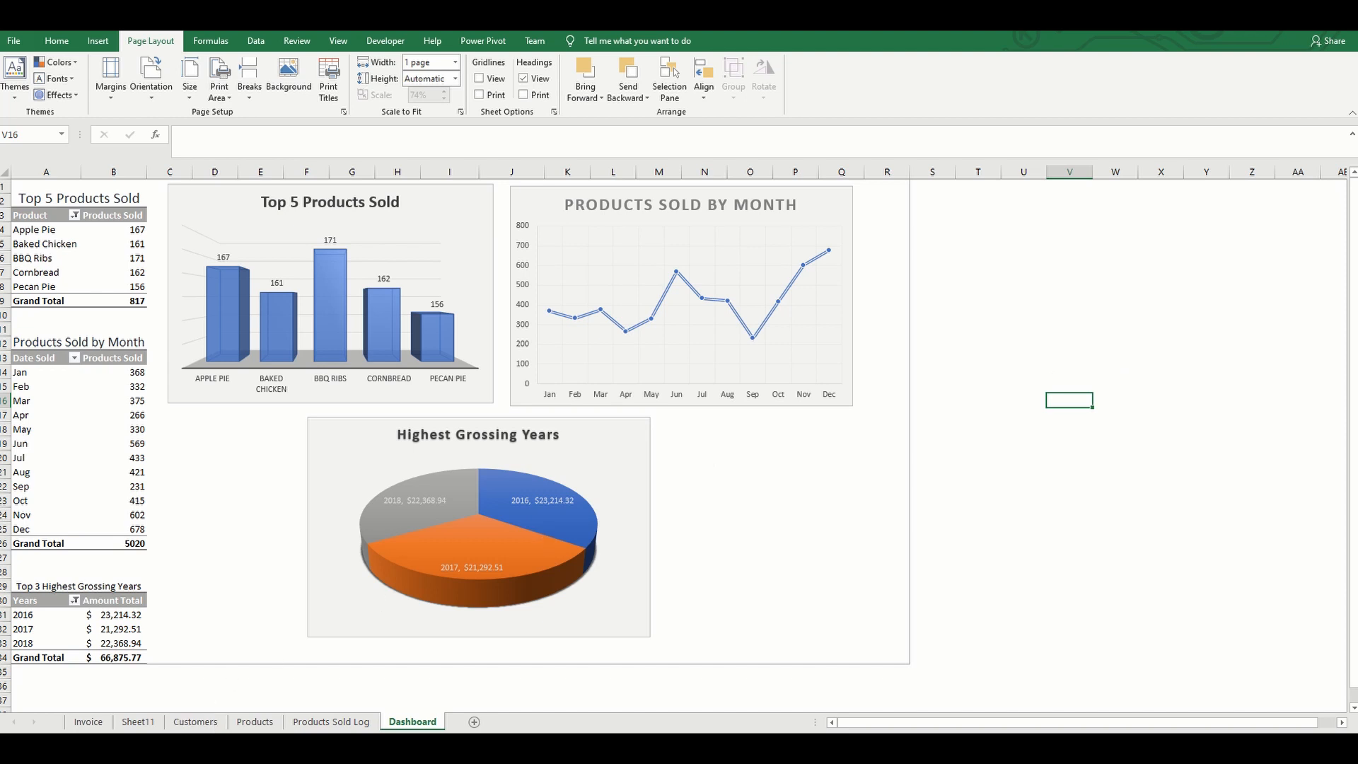
# Enter the formula =TODAY() in cell A8 below Invoice Date on Sheet11
pyautogui.click(138, 722)
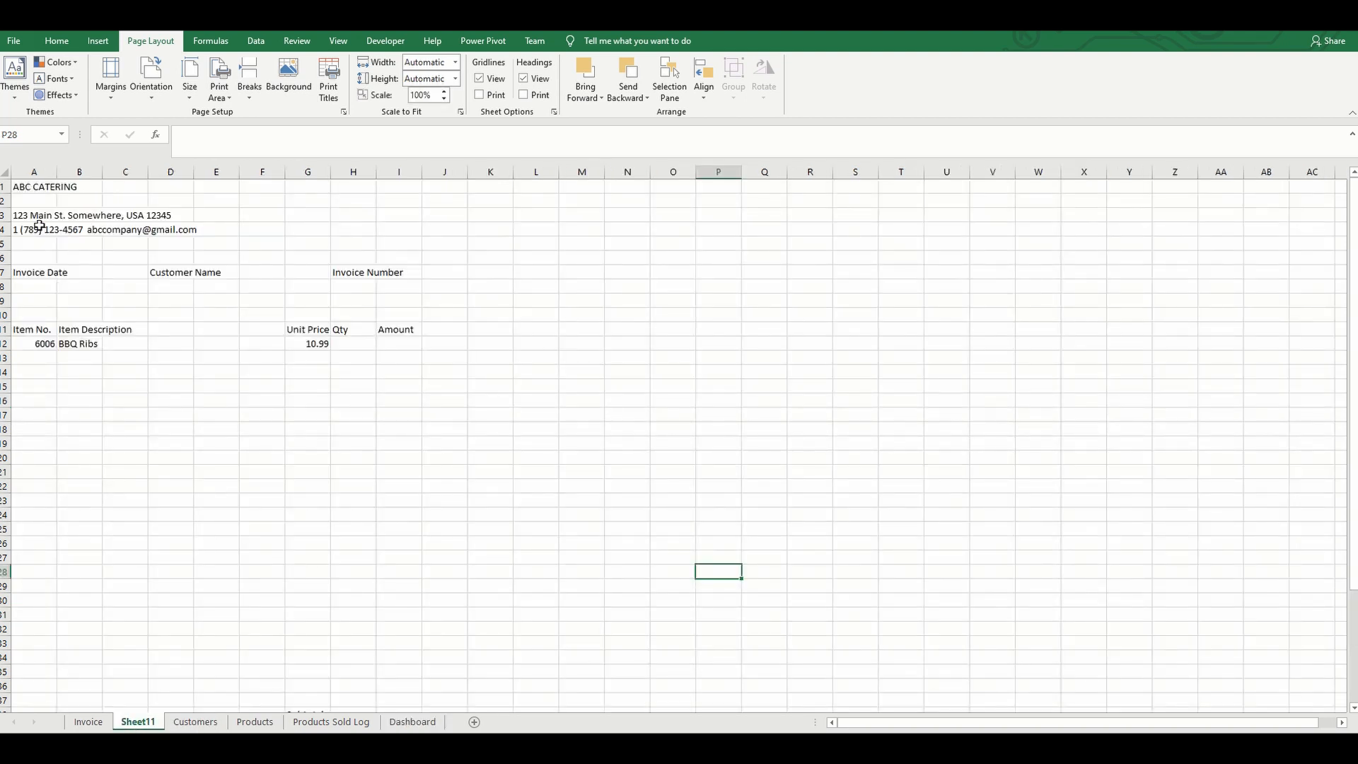
pyautogui.click(34, 289)
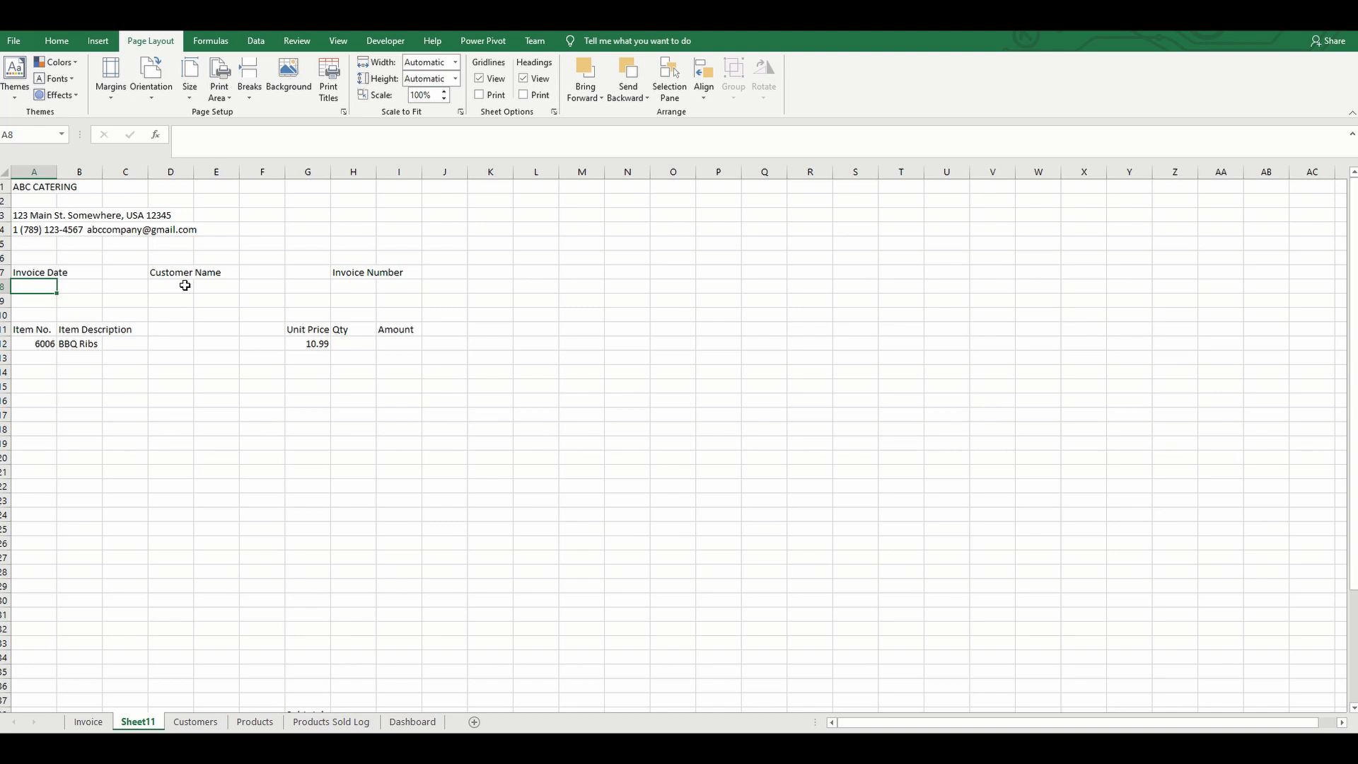
pyautogui.write('=t')
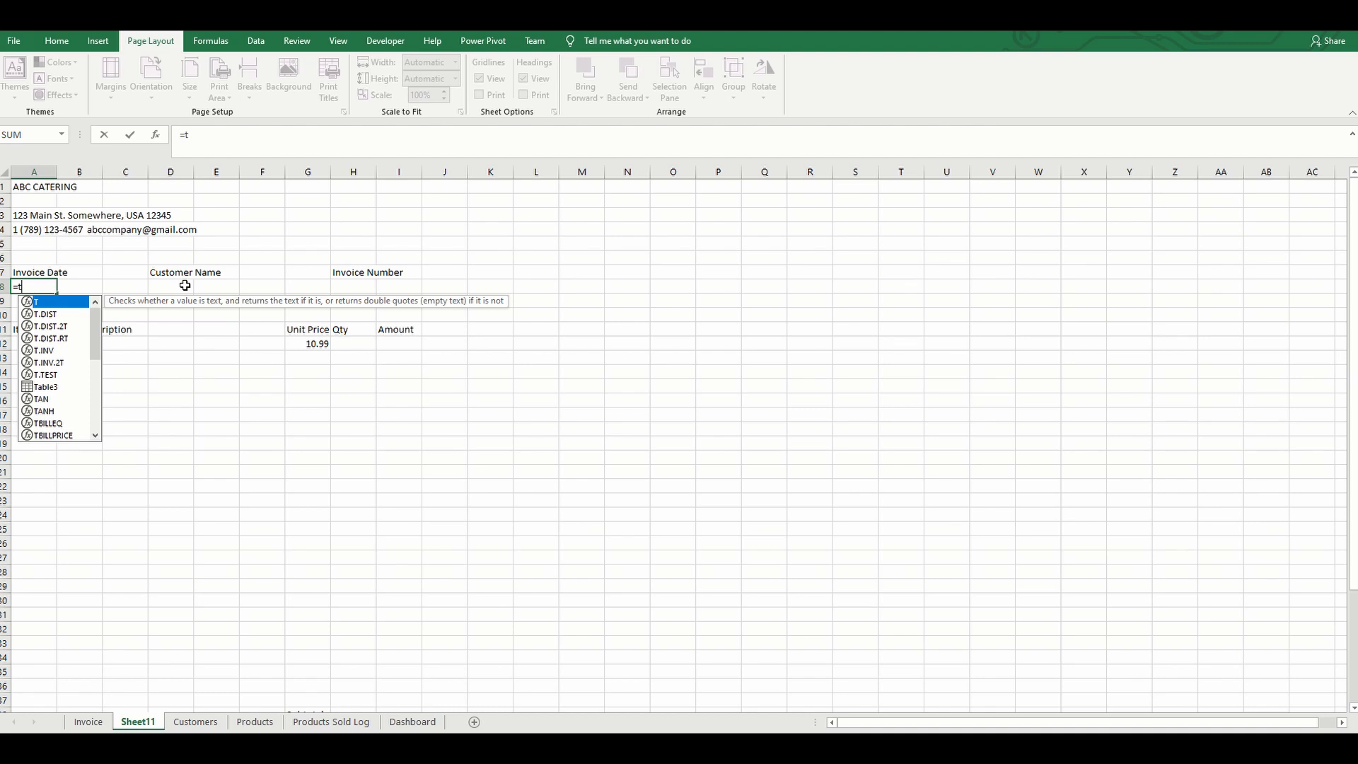
pyautogui.write('oday')
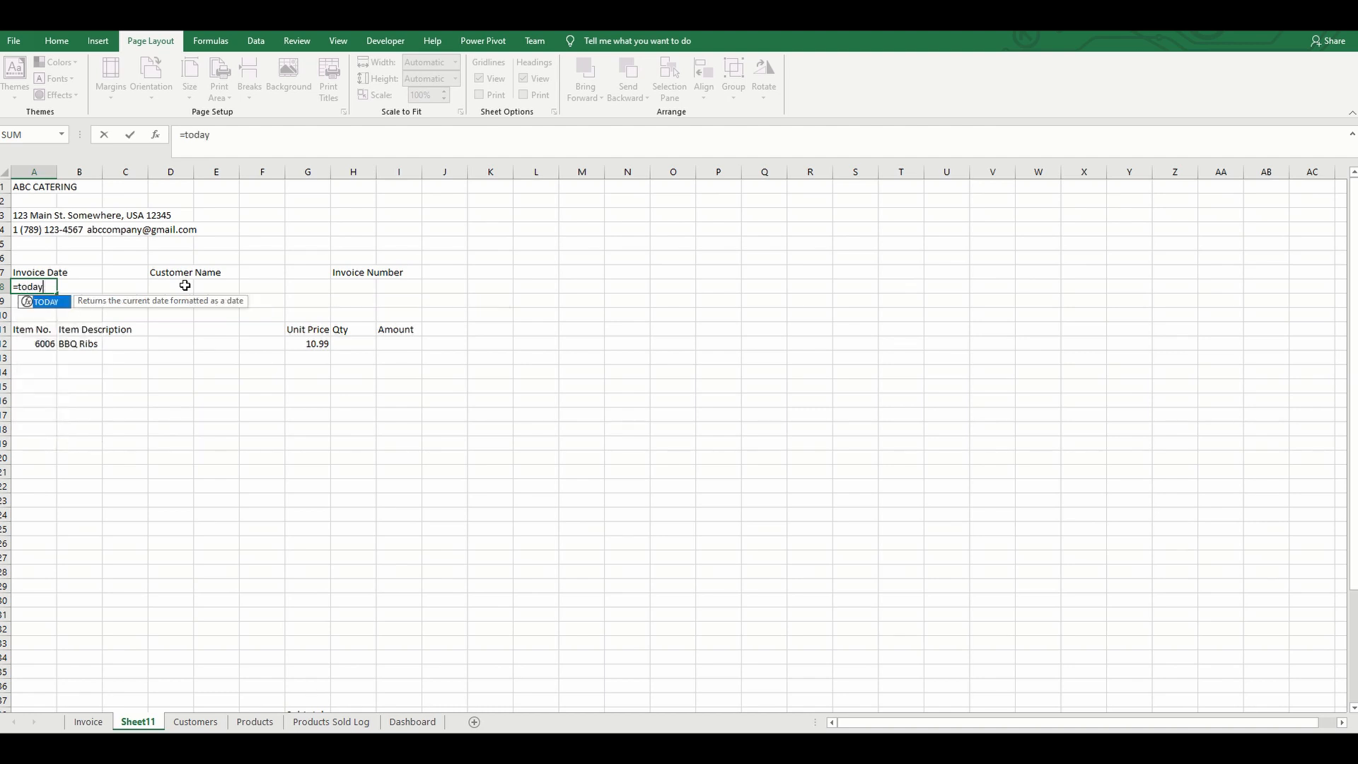
pyautogui.write('()')
pyautogui.press('Return')
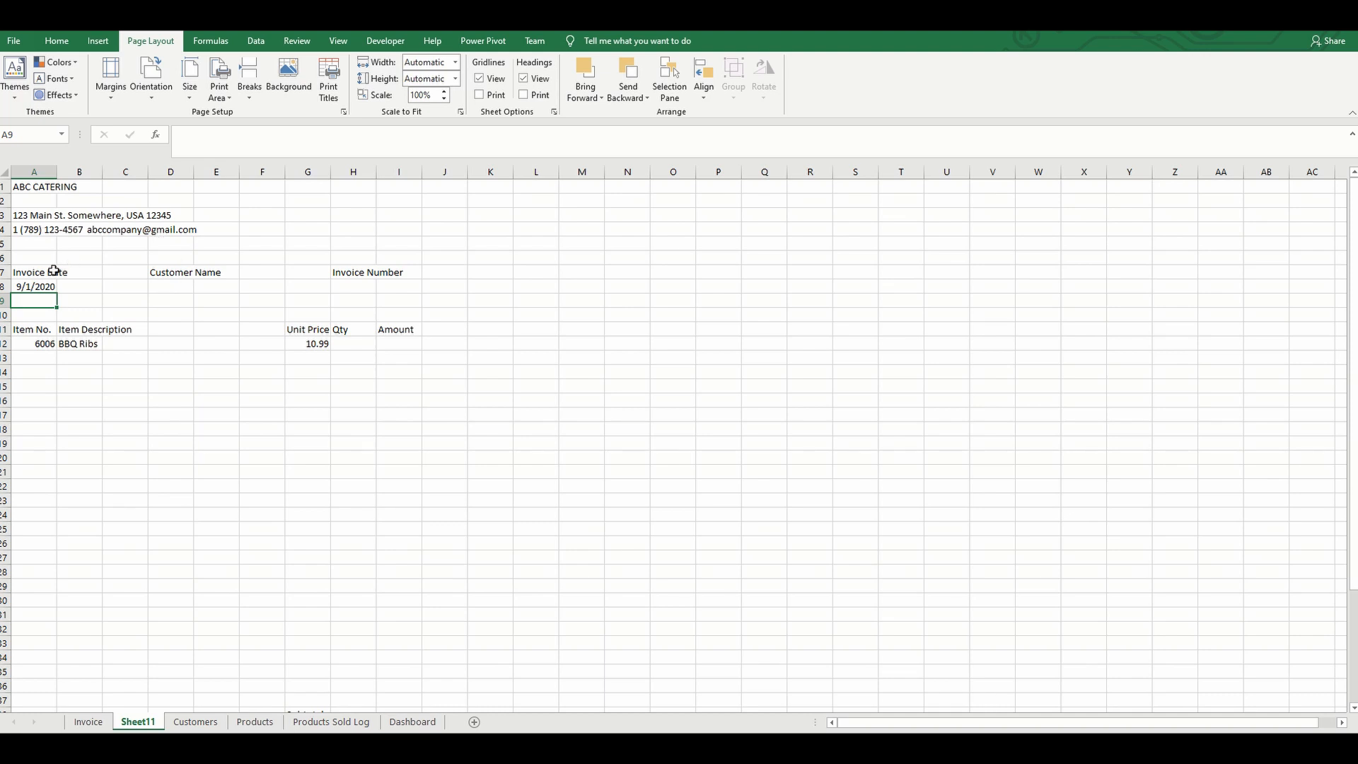
# Merge and center cells A8:B8 holding the invoice date
pyautogui.moveTo(44, 285); pyautogui.dragTo(68, 285)
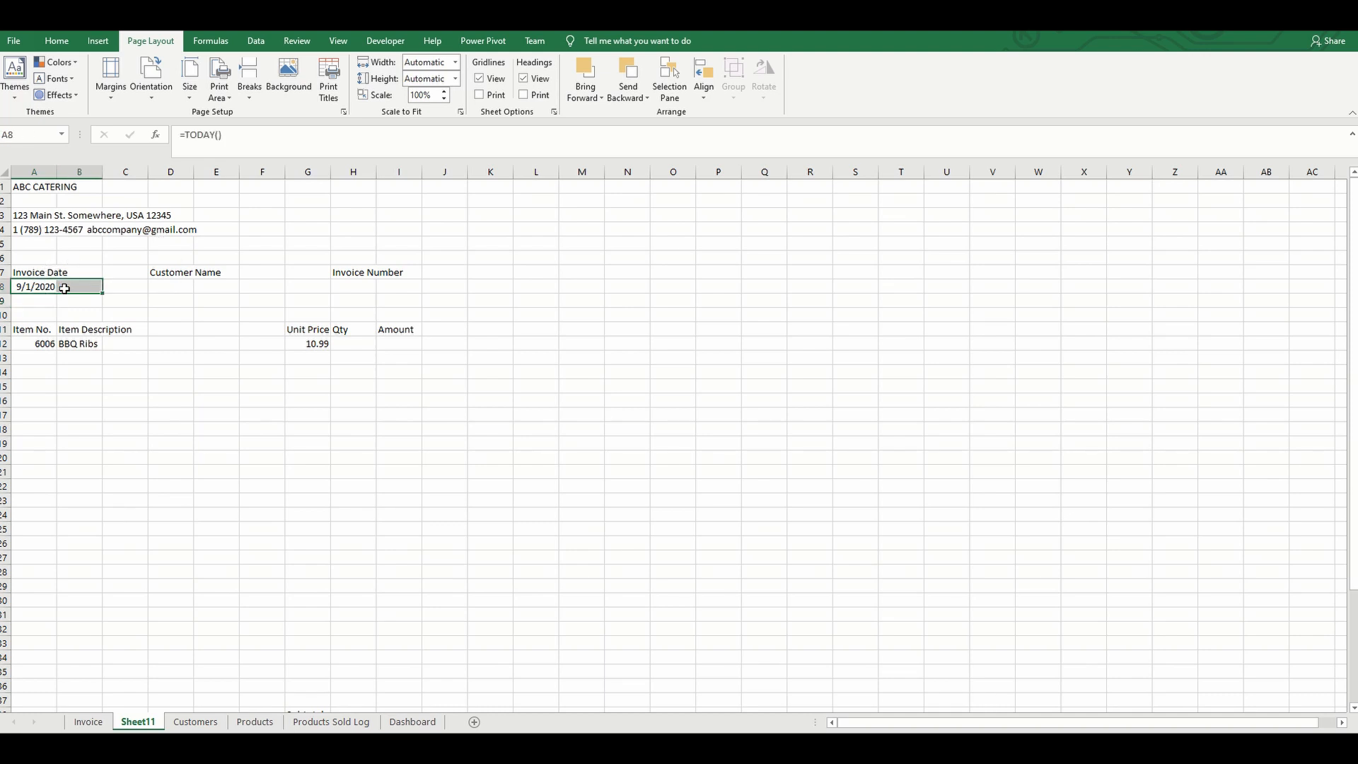
pyautogui.click(56, 41)
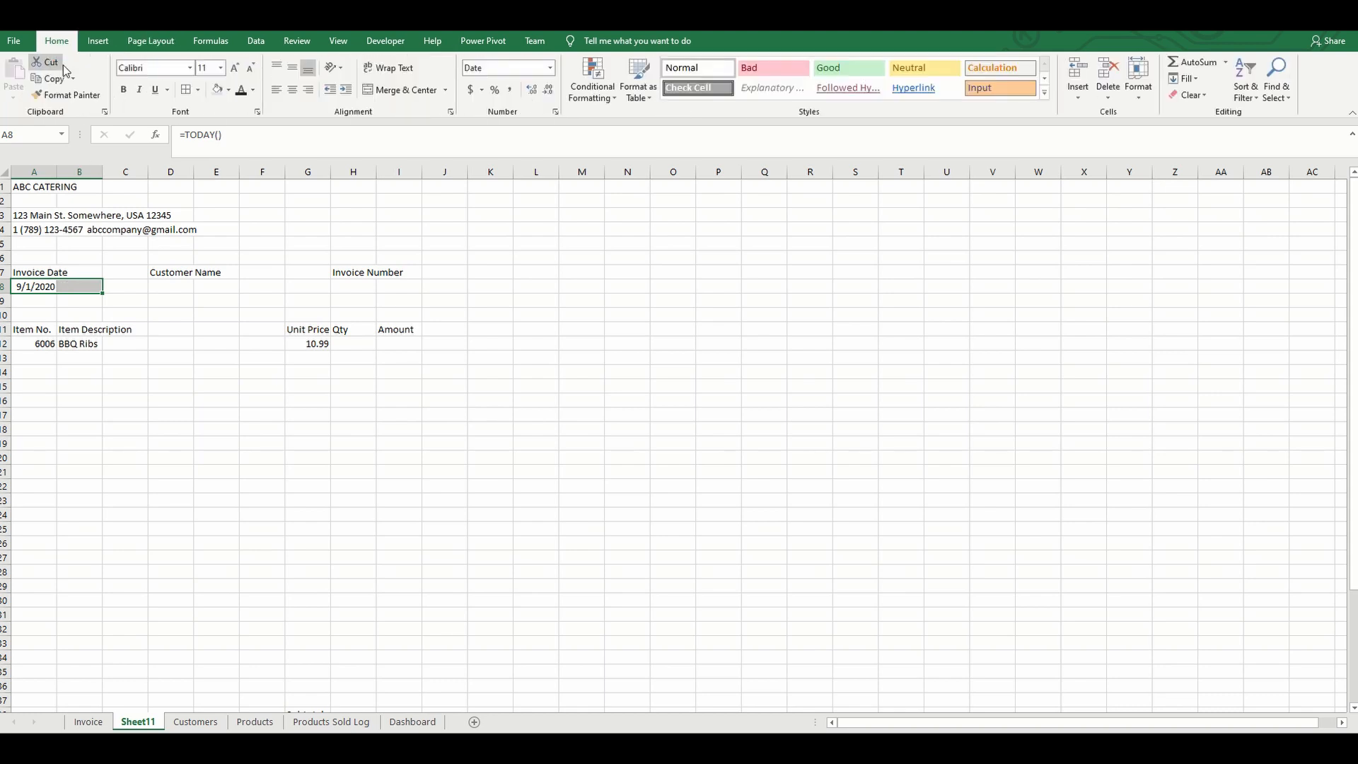
pyautogui.click(398, 90)
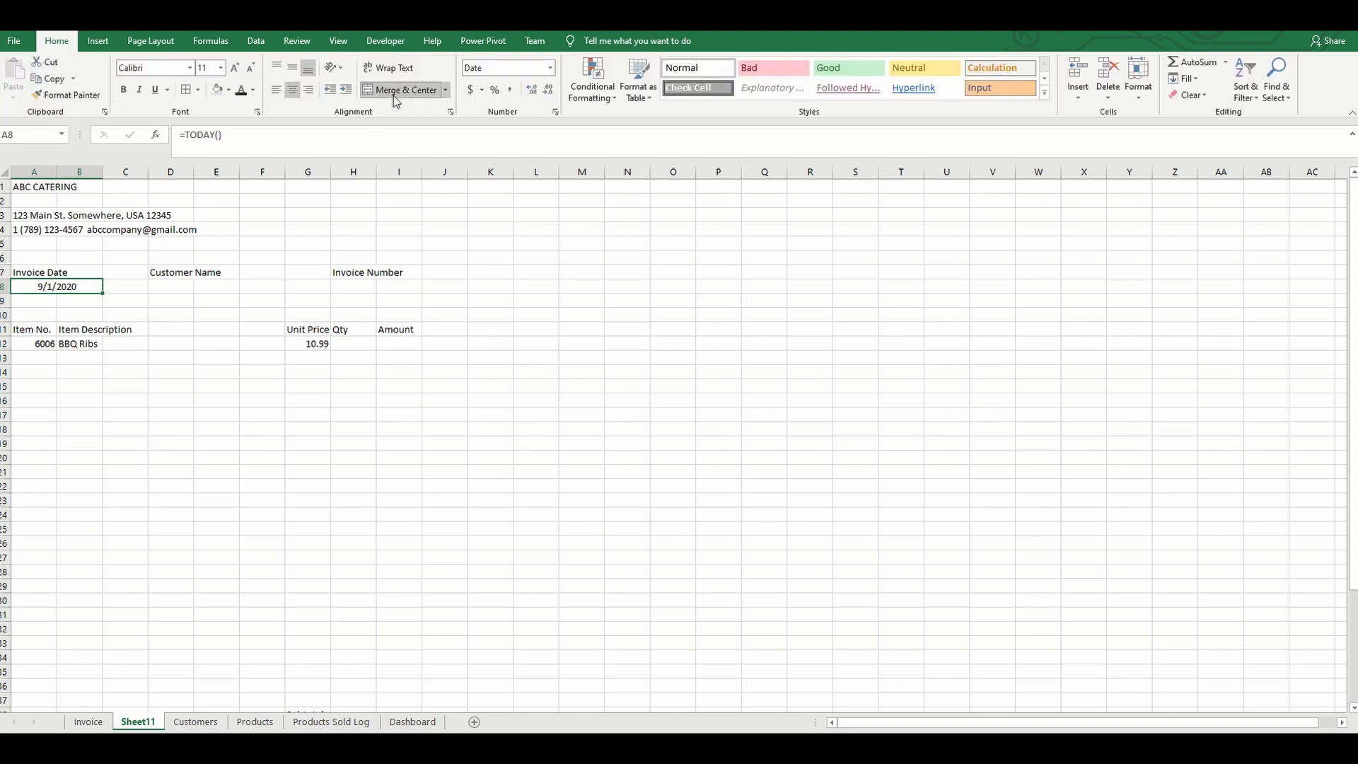
# Enter 123 in cell H8 below the Invoice Number heading
pyautogui.click(176, 287)
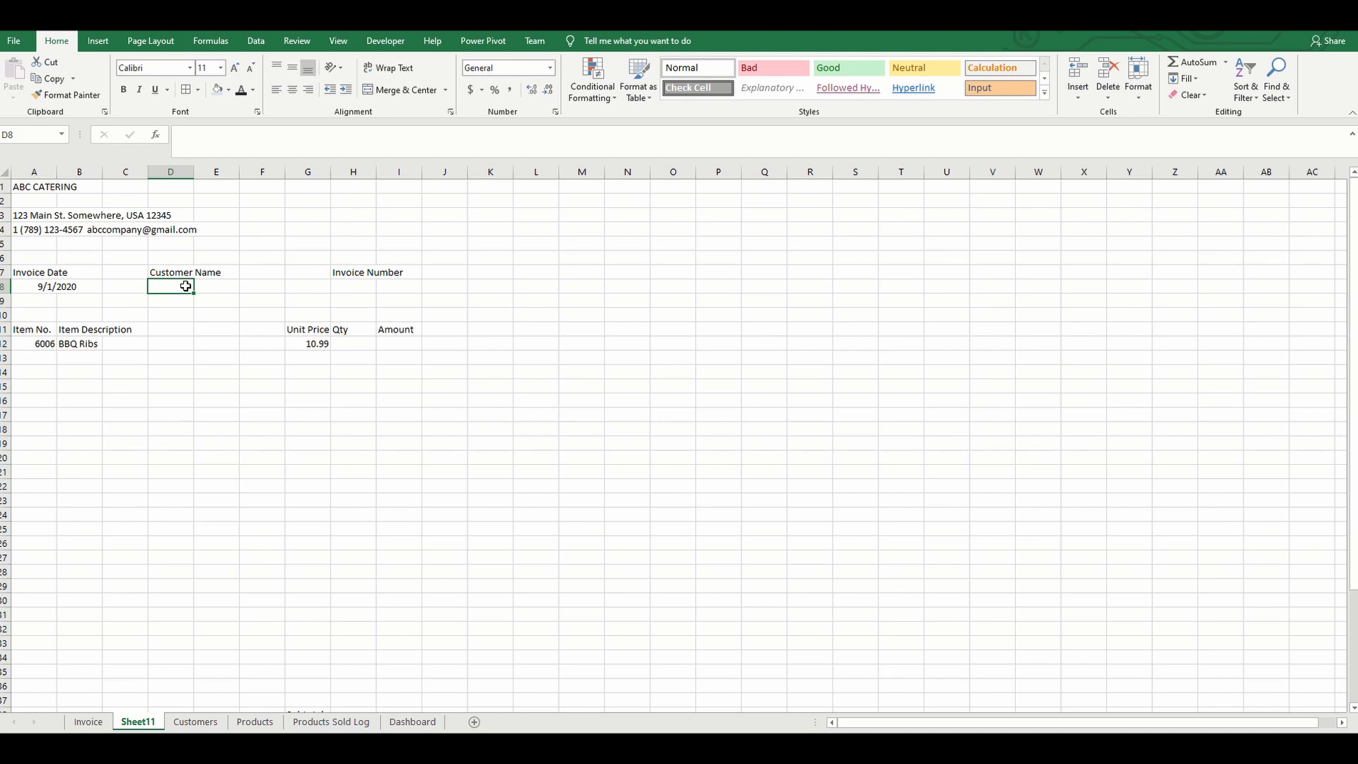
pyautogui.click(365, 287)
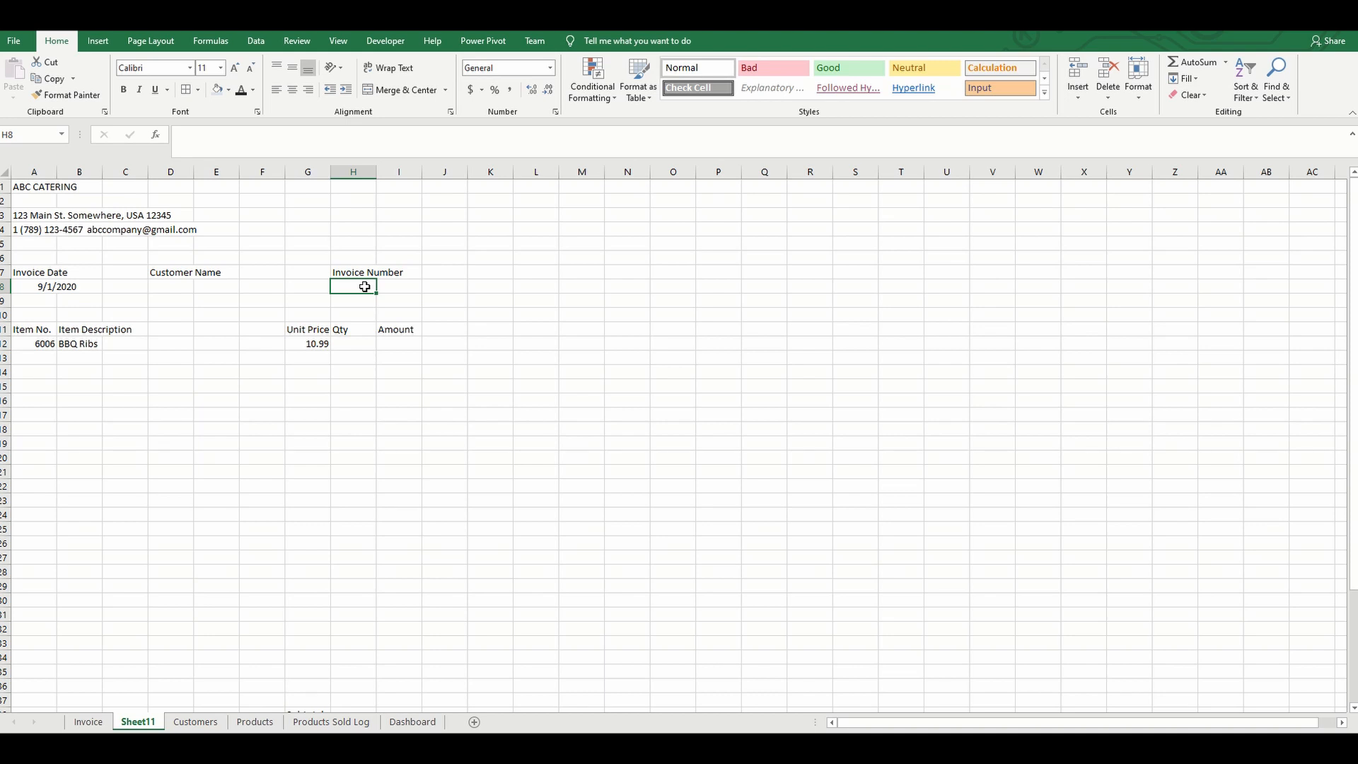
pyautogui.write('1')
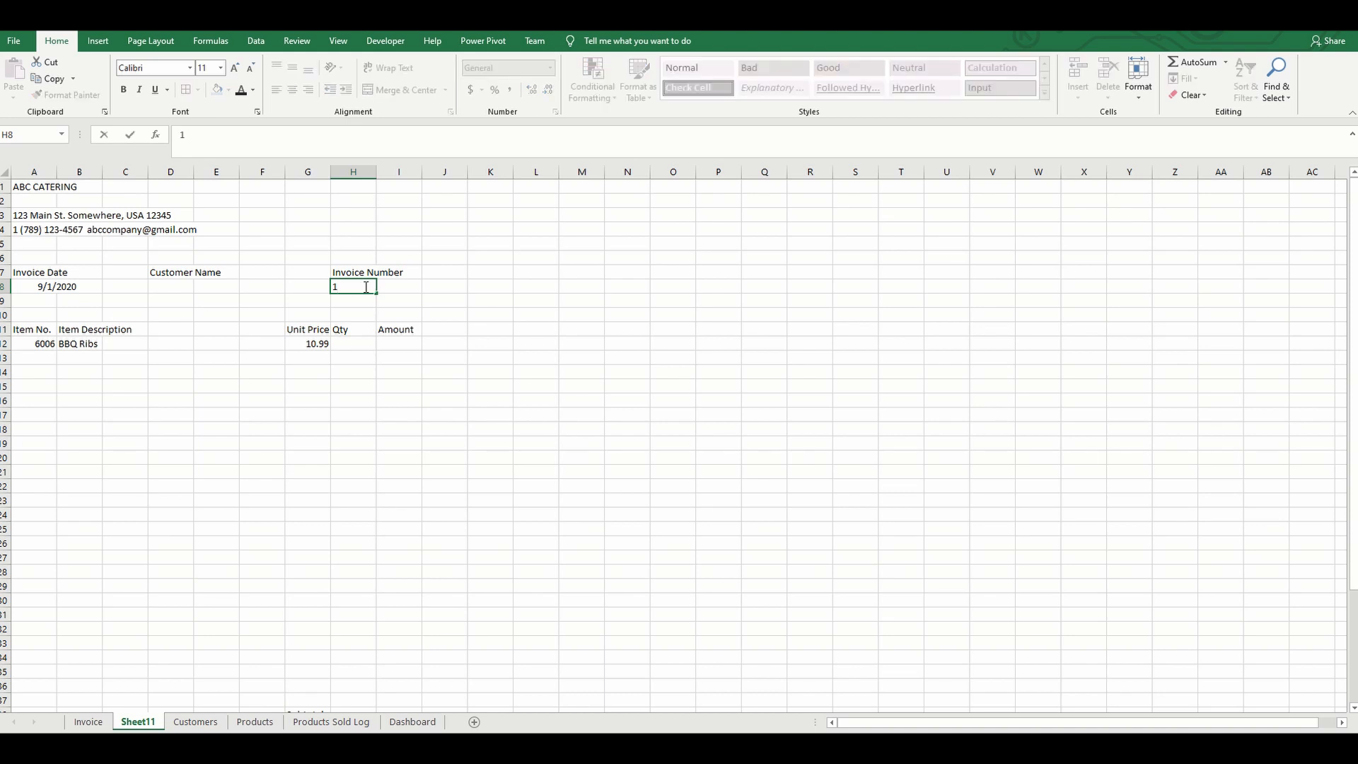
pyautogui.write('23')
pyautogui.click(273, 367)
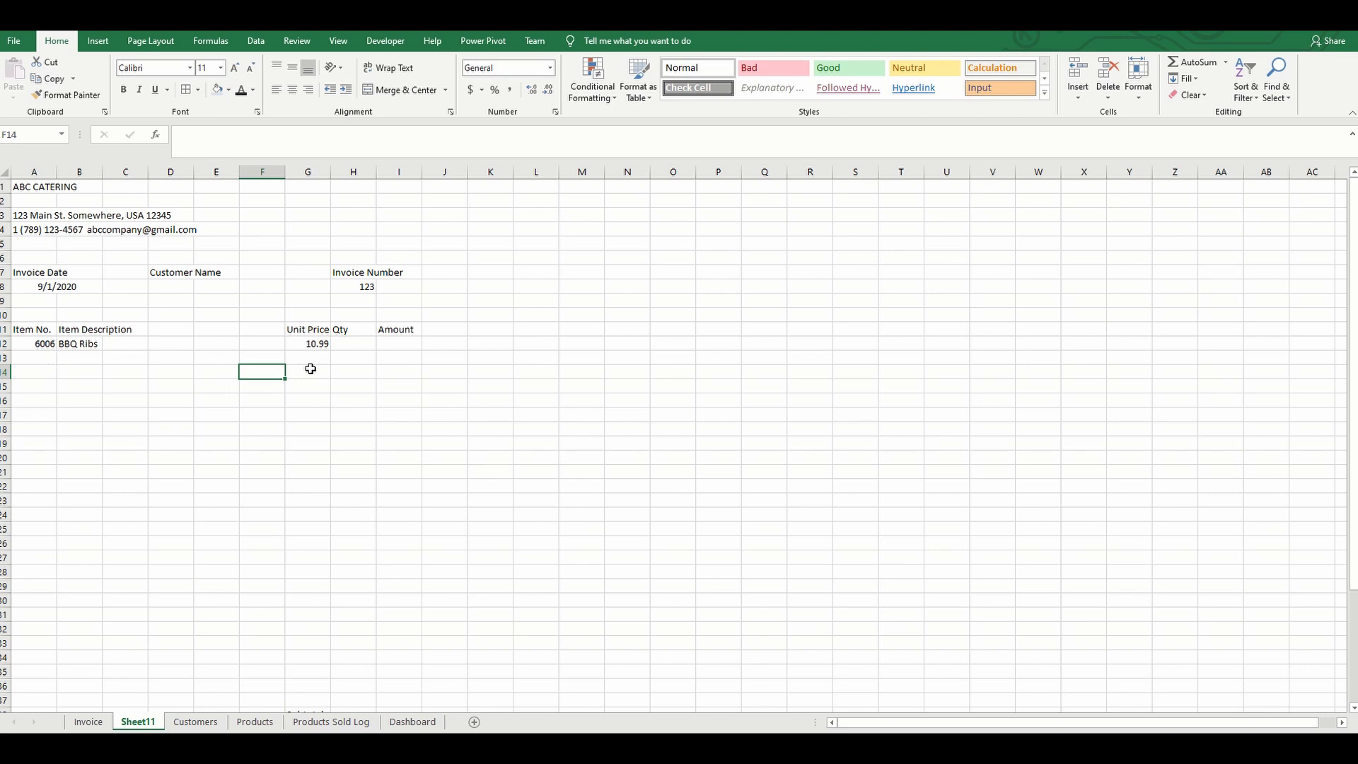
# Calculate the BBQ Ribs amount in I12 by multiplying unit price by quantity with =G12*H12
pyautogui.click(411, 342)
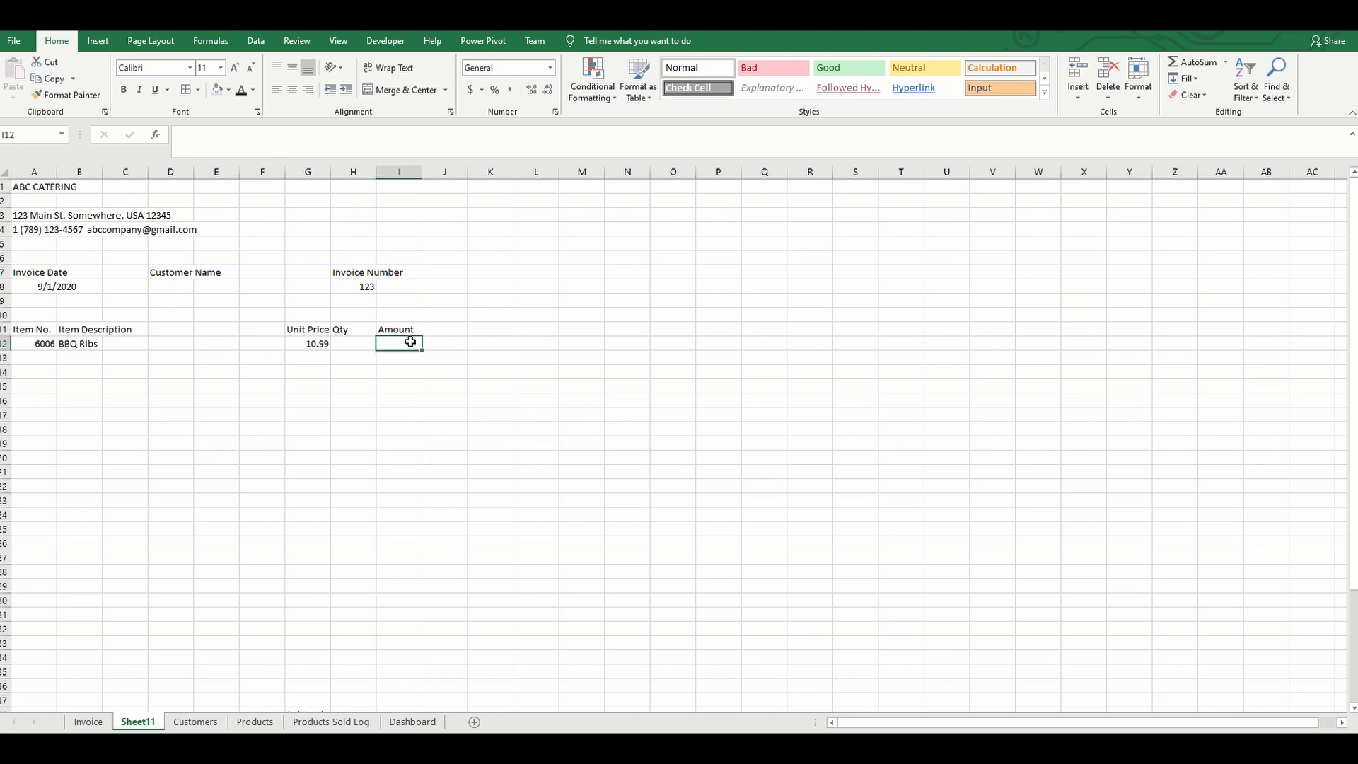
pyautogui.write('=')
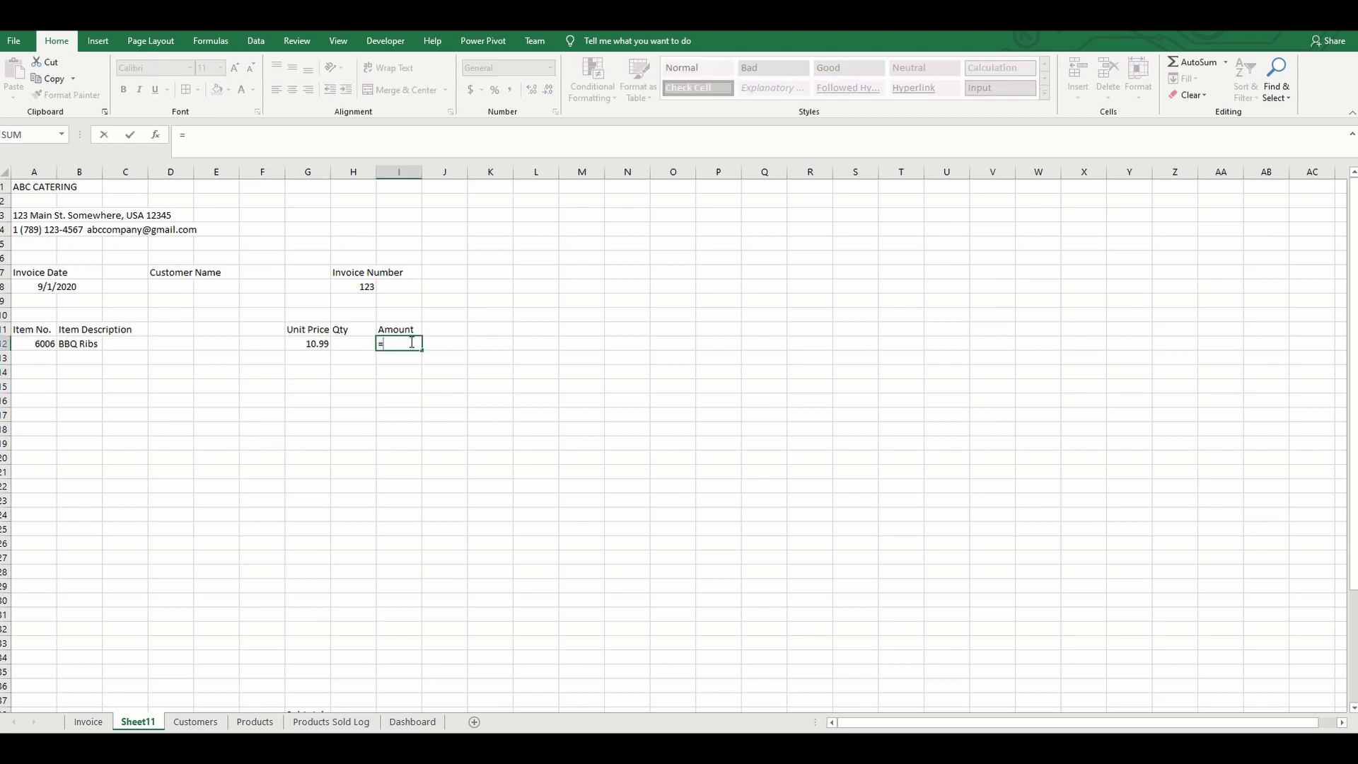
pyautogui.click(304, 344)
pyautogui.write('*')
pyautogui.click(339, 343)
pyautogui.press('Return')
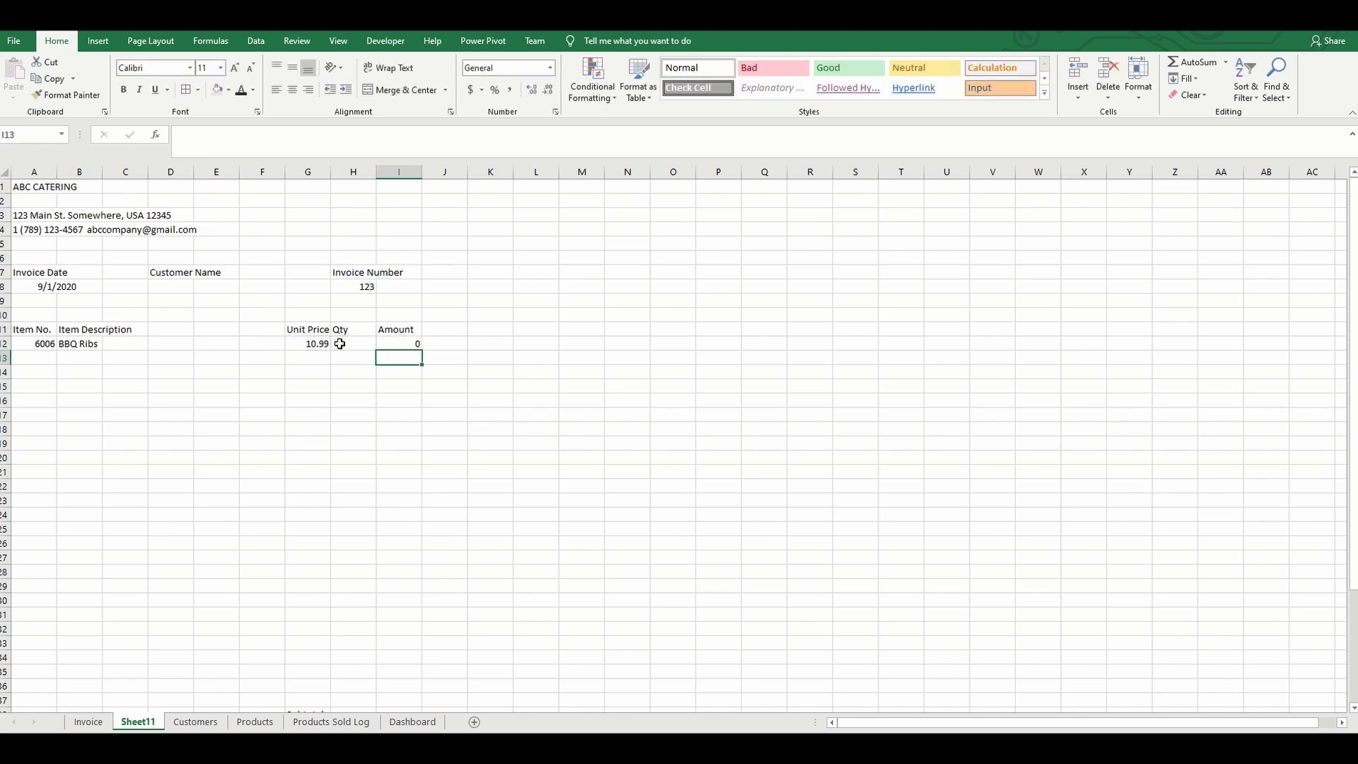
pyautogui.click(410, 345)
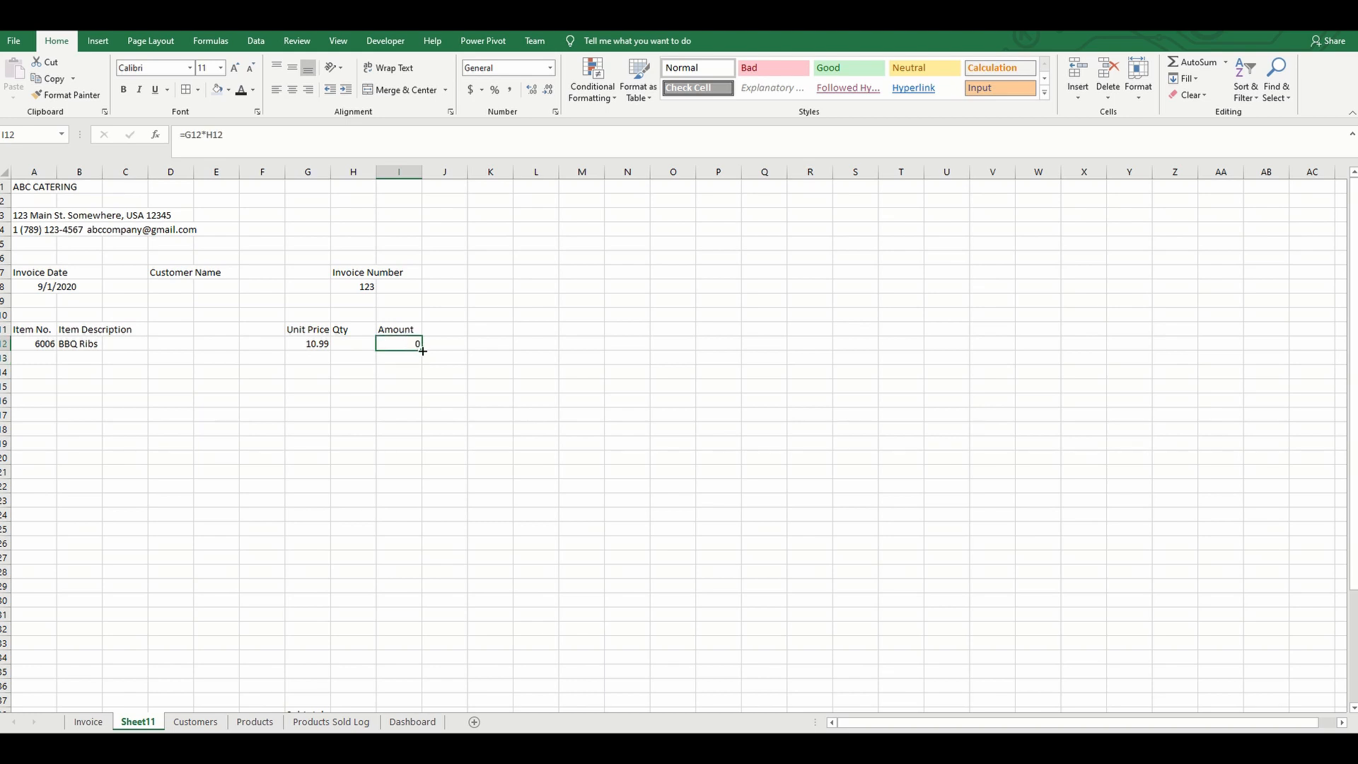
# Copy the amount formula from I12 down the Amount column
pyautogui.moveTo(422, 351); pyautogui.dragTo(402, 635)
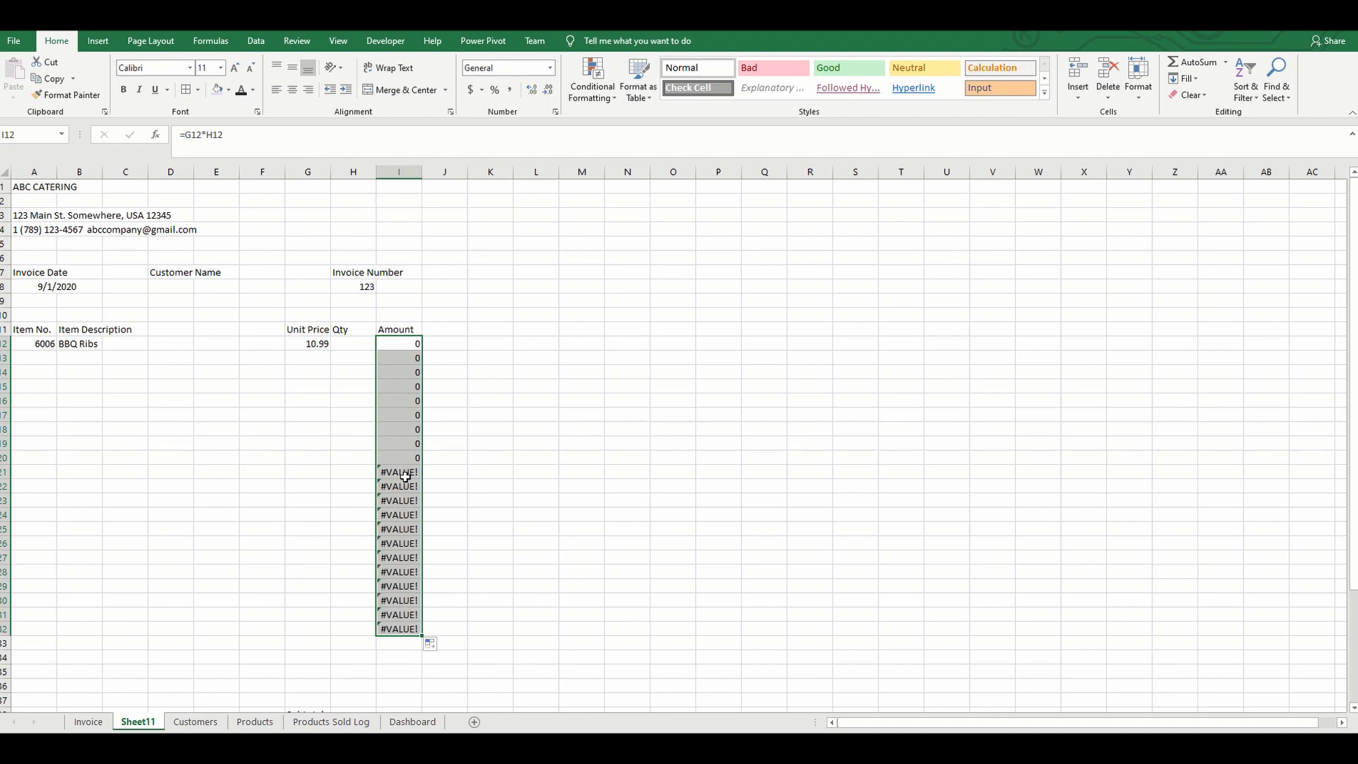
pyautogui.click(411, 345)
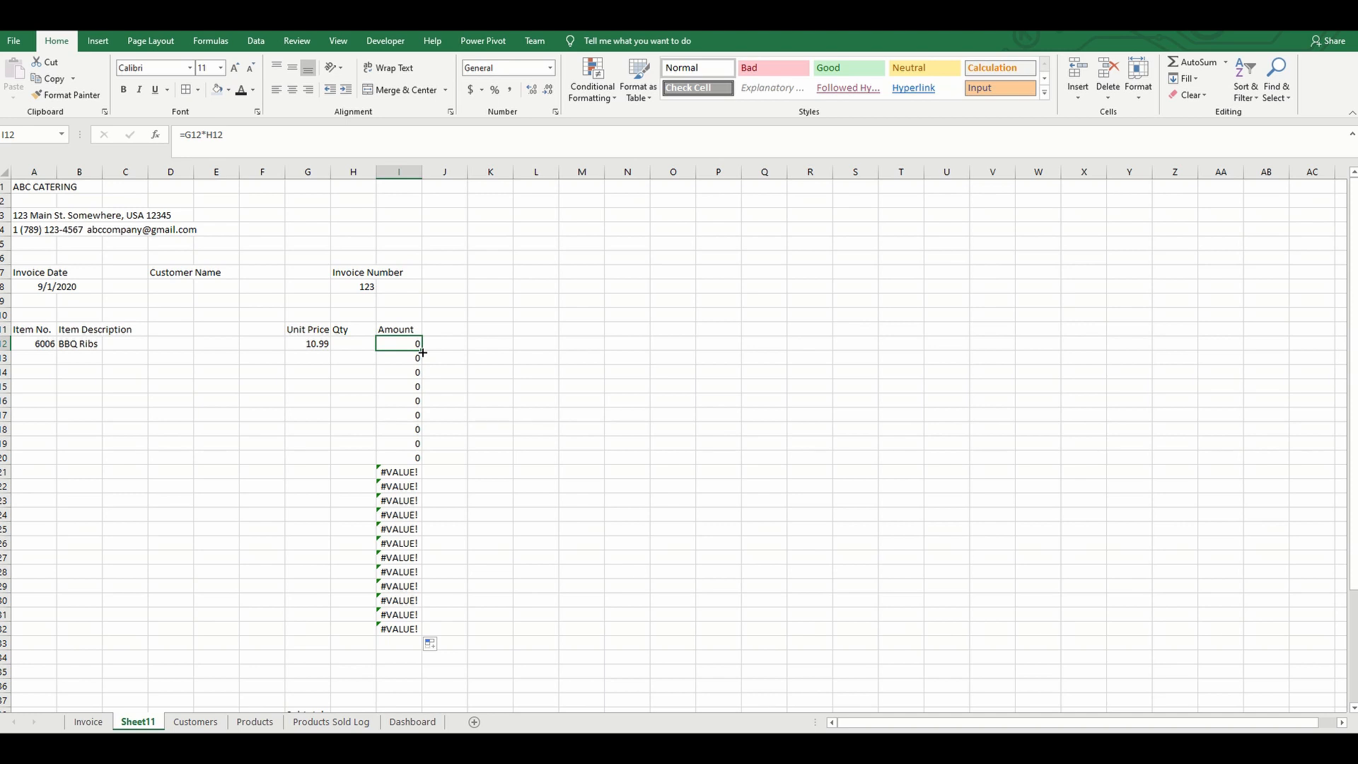
pyautogui.moveTo(422, 353); pyautogui.dragTo(422, 633)
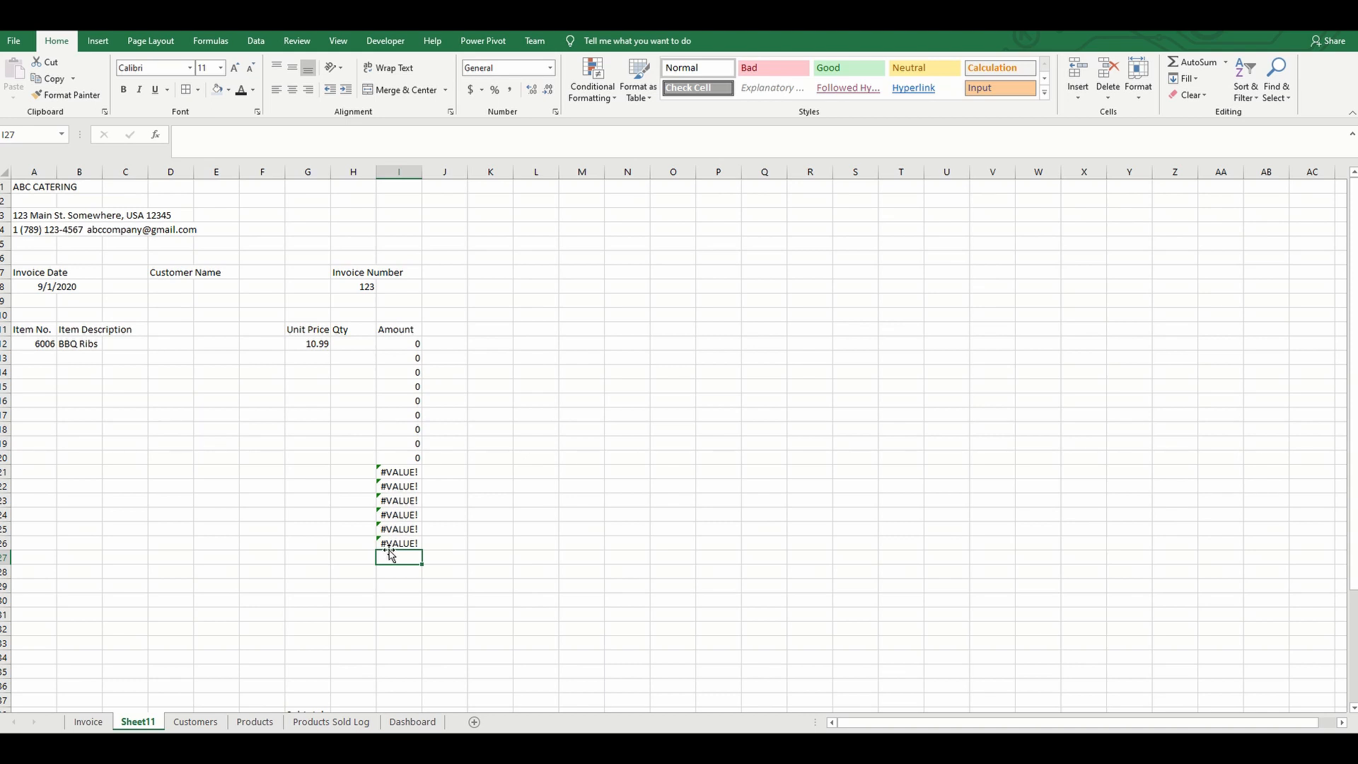
# Change the I12 amount formula to =IF(H12="","",G12*H12) so it stays blank without a quantity
pyautogui.click(406, 345)
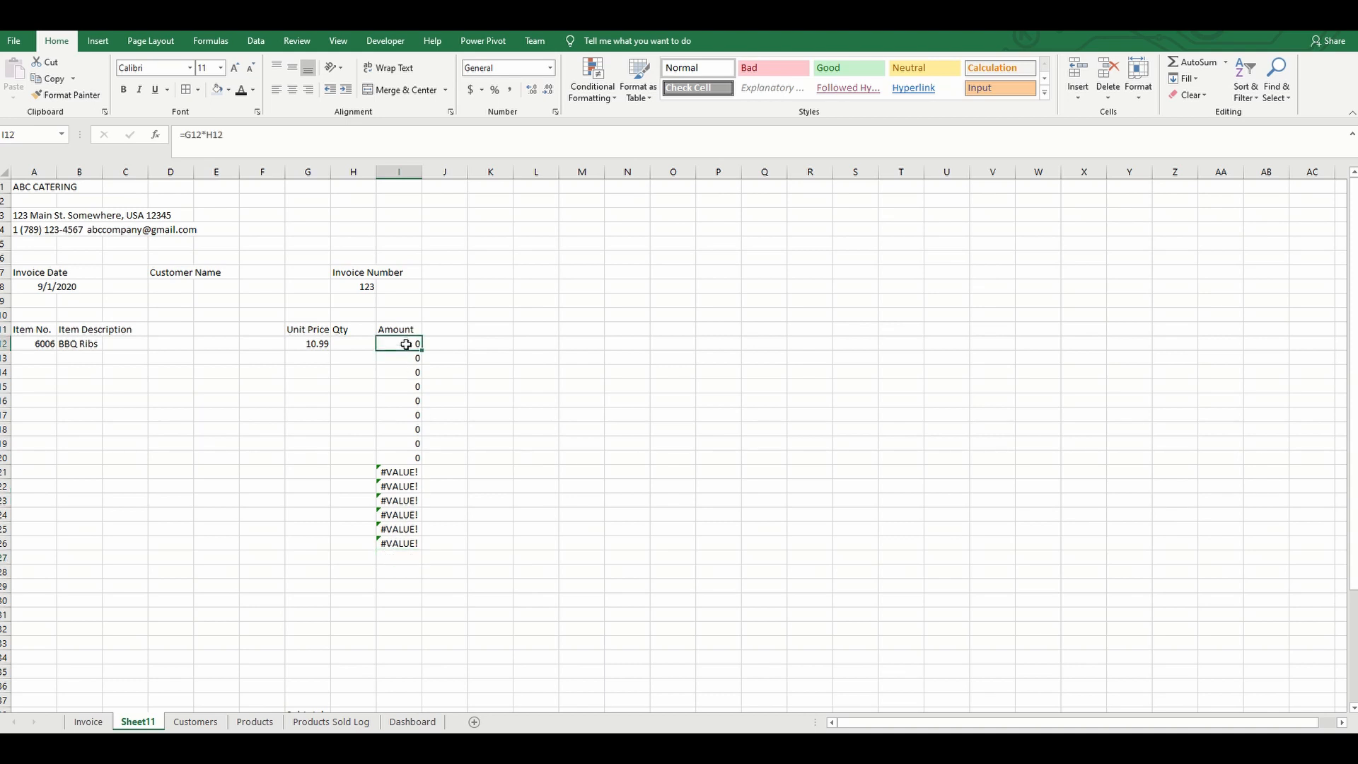
pyautogui.click(185, 135)
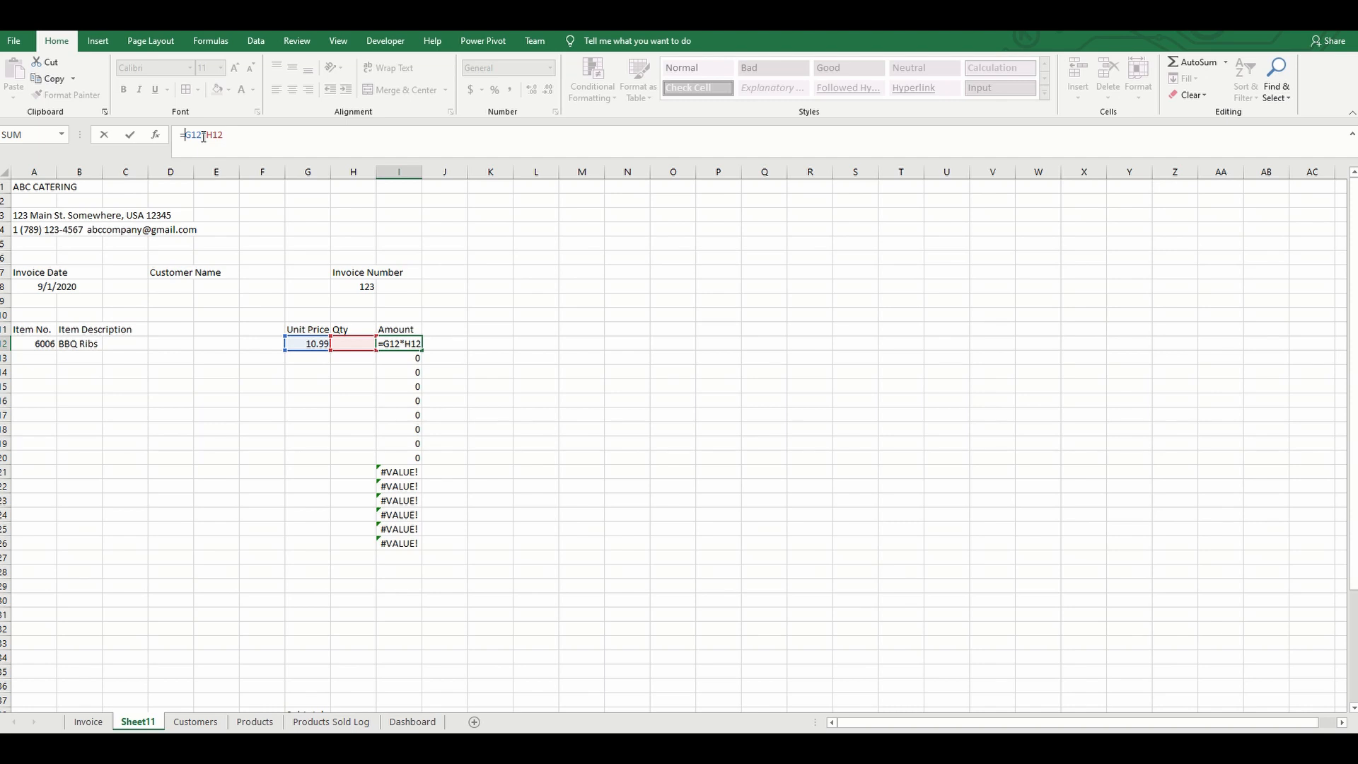
pyautogui.write('if')
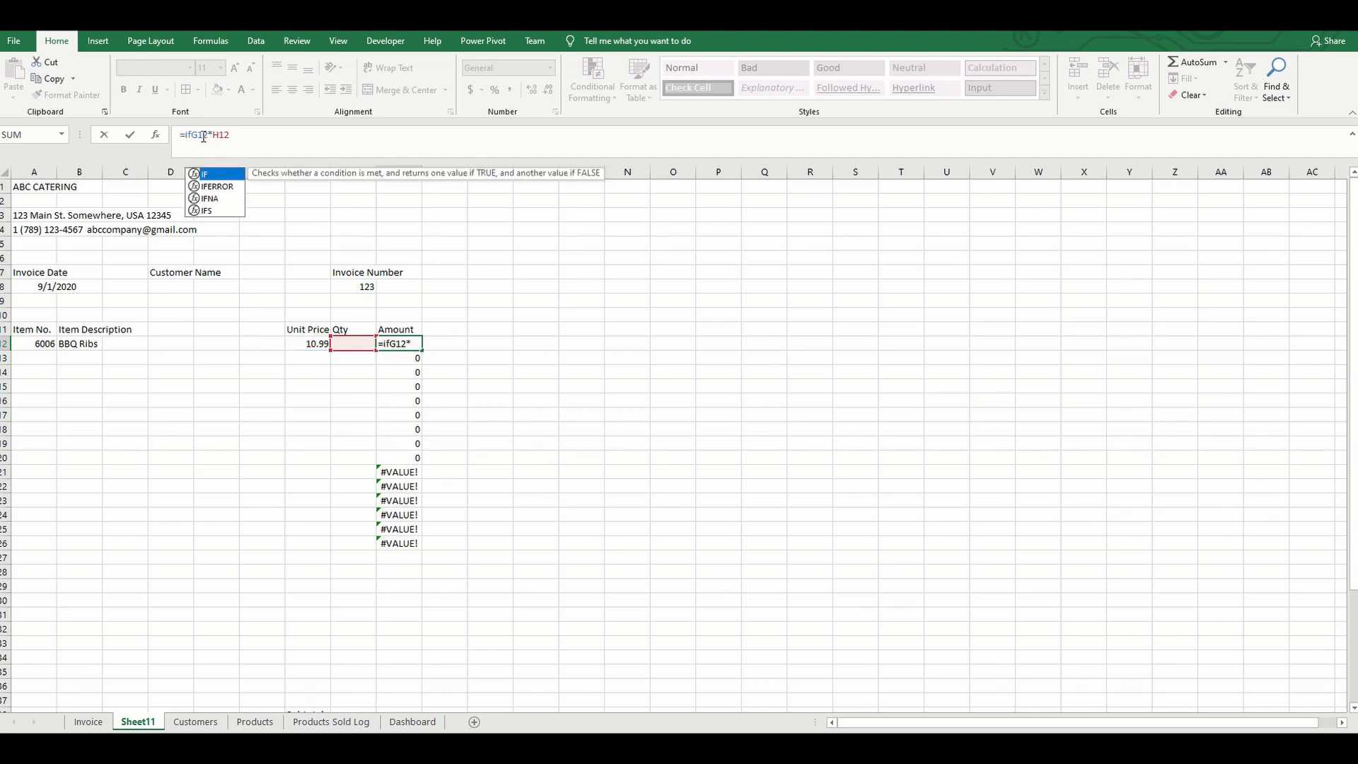
pyautogui.write('(')
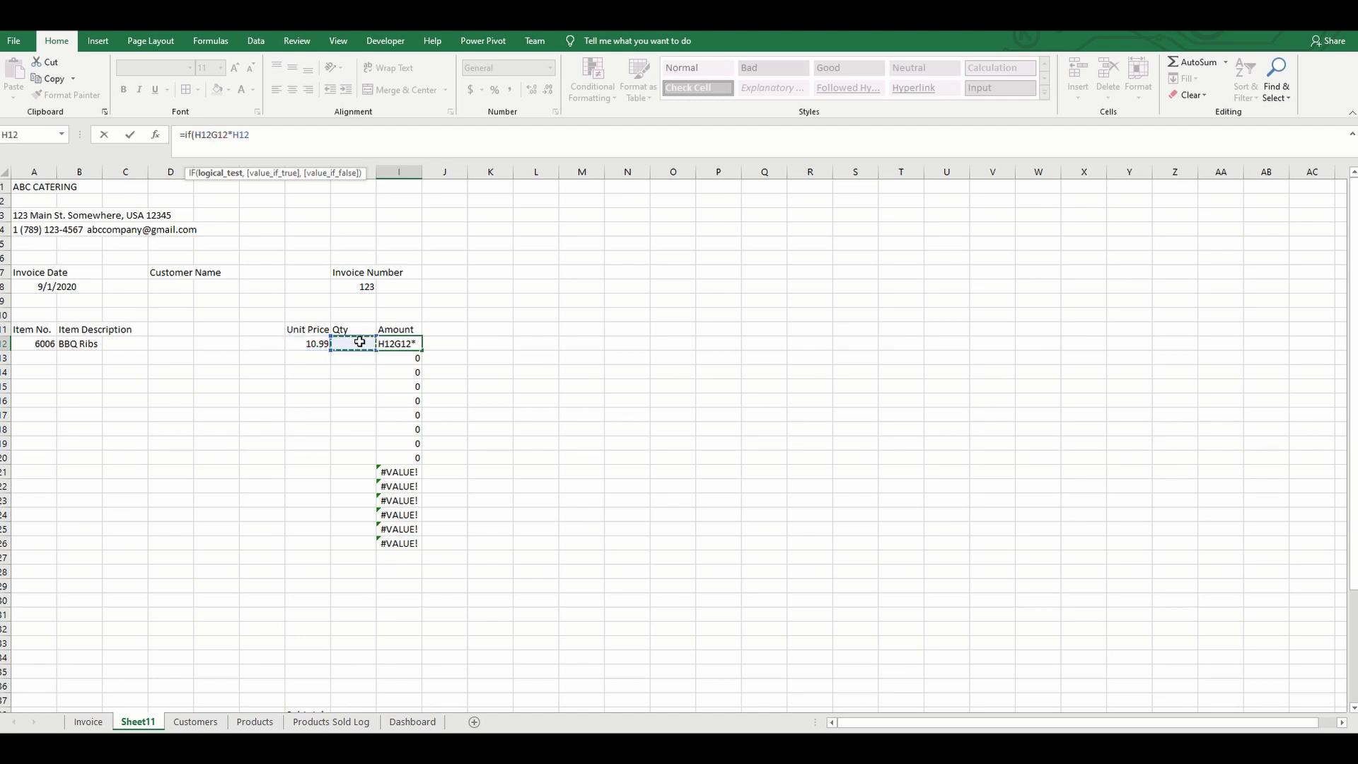
pyautogui.write('=')
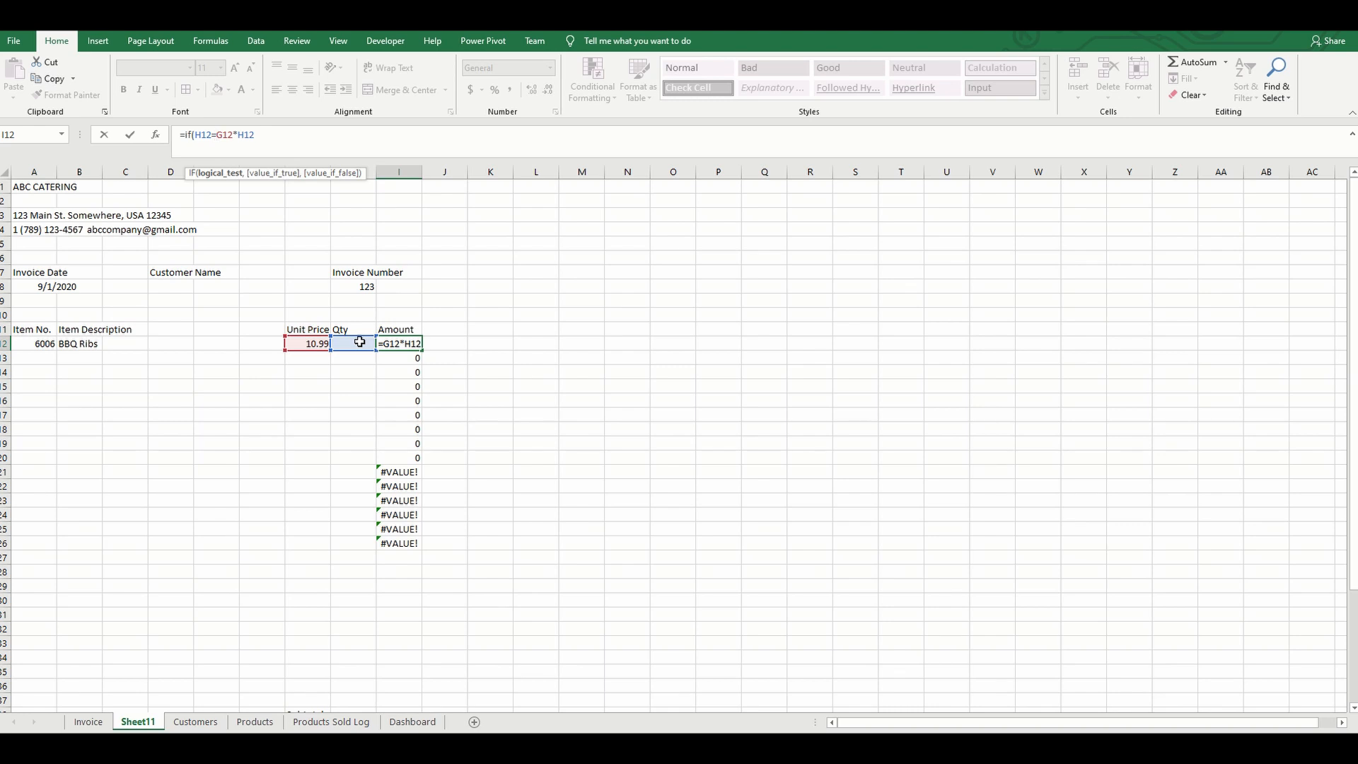
pyautogui.write('"')
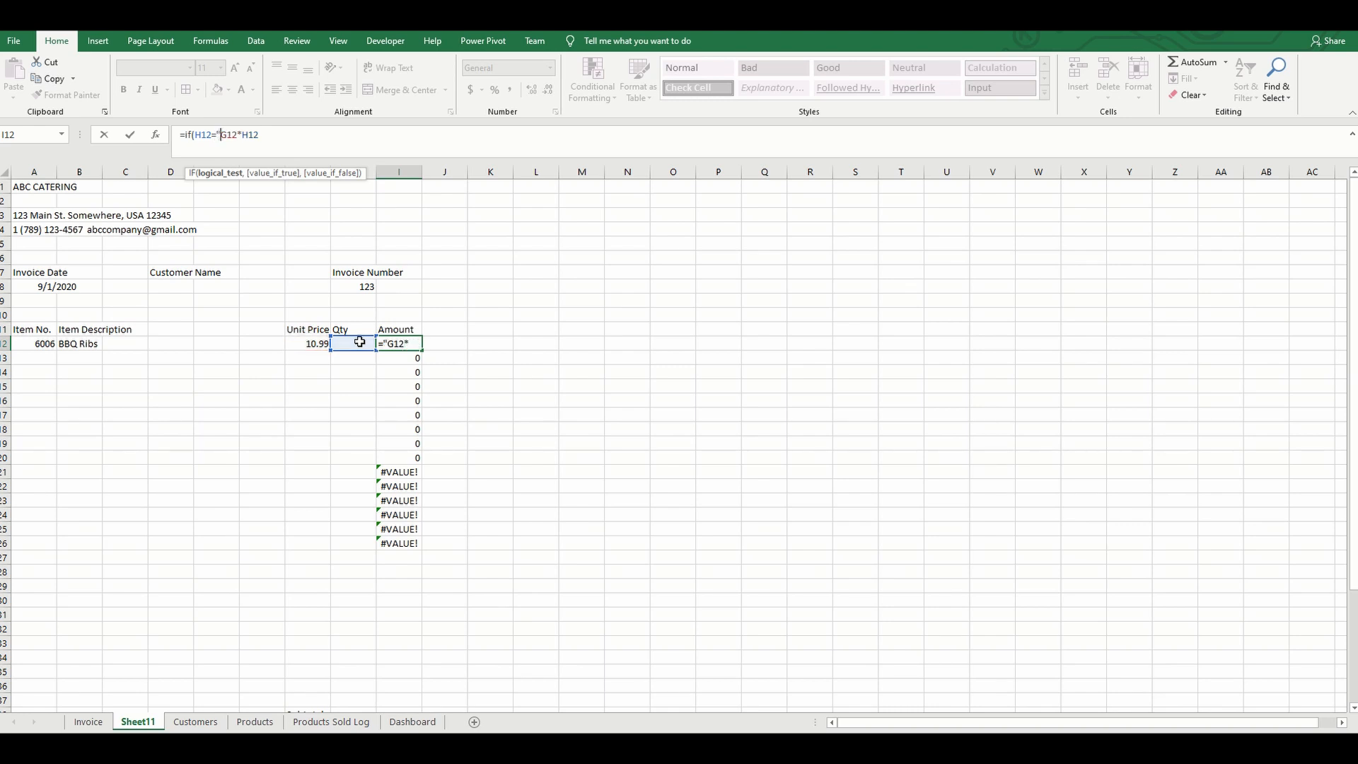
pyautogui.write('",')
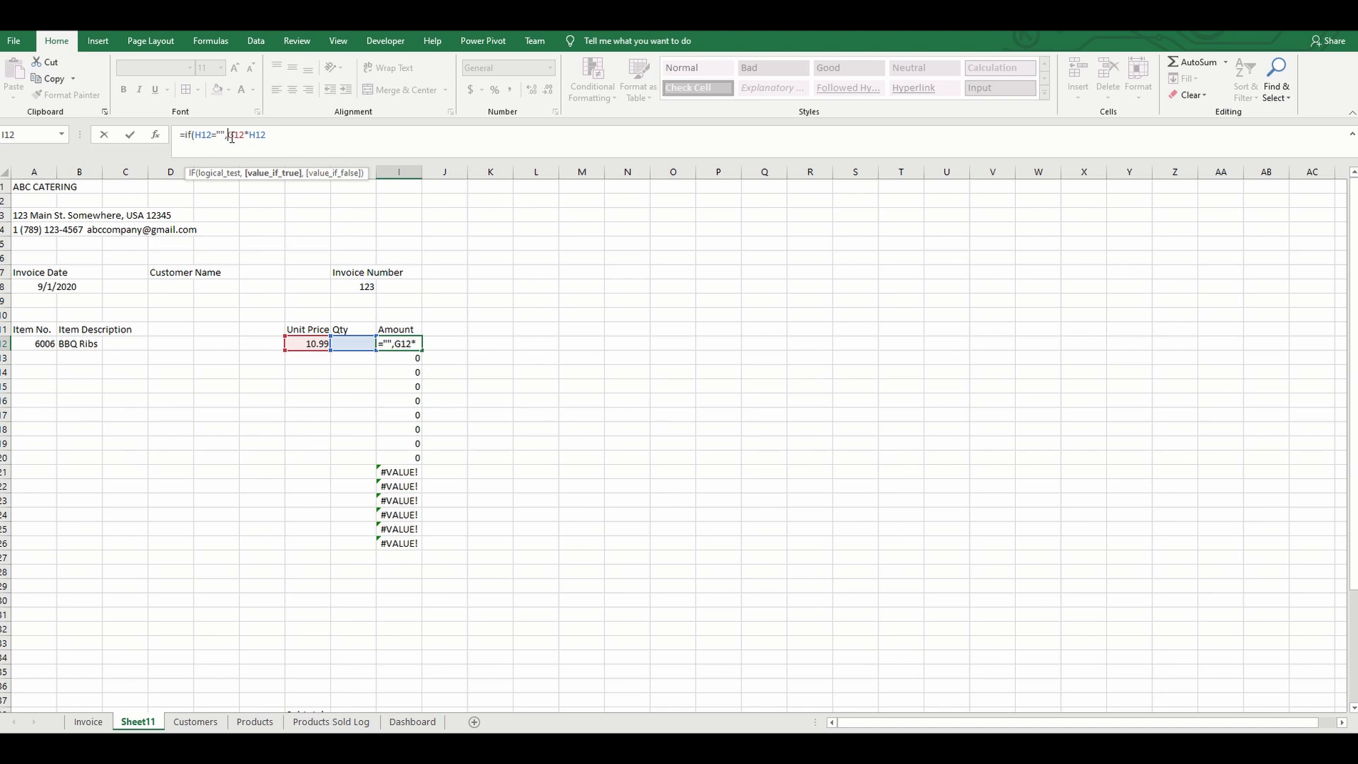
pyautogui.write('""')
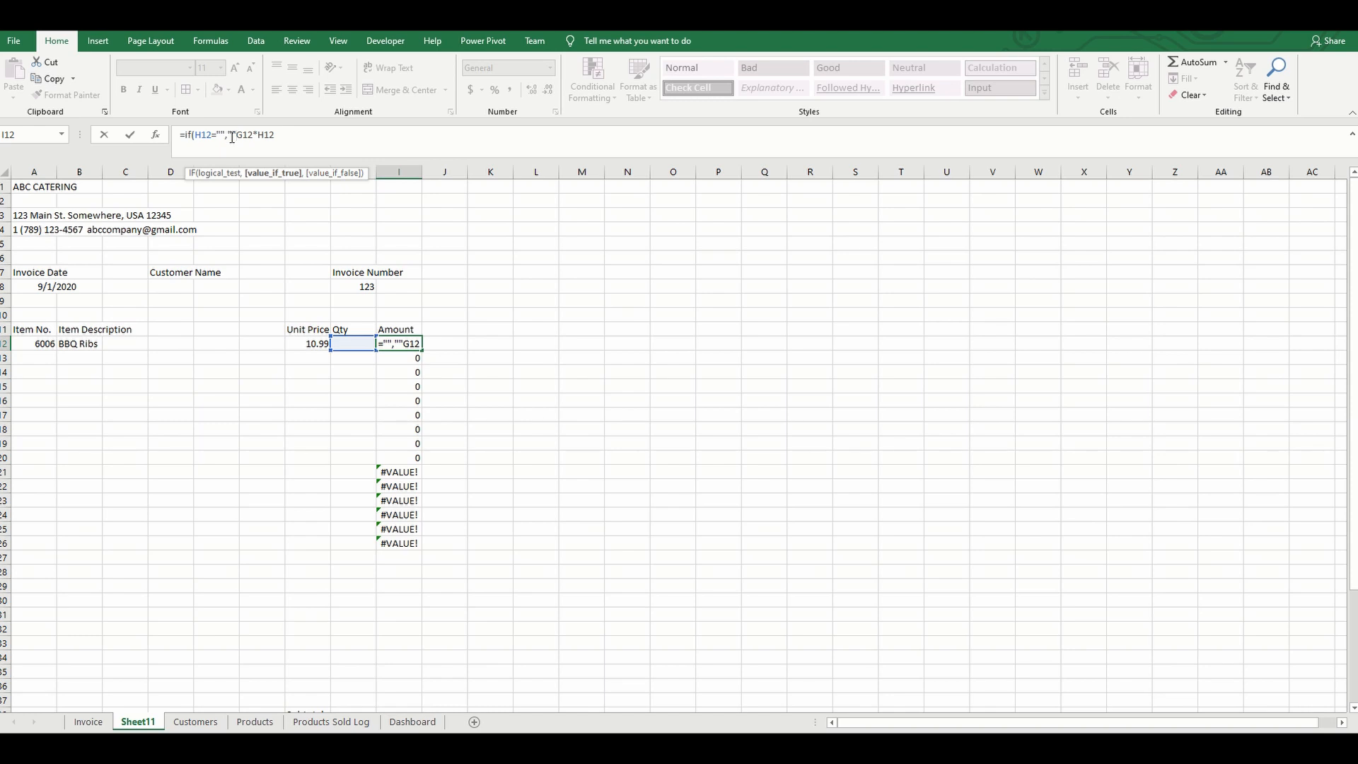
pyautogui.write(',')
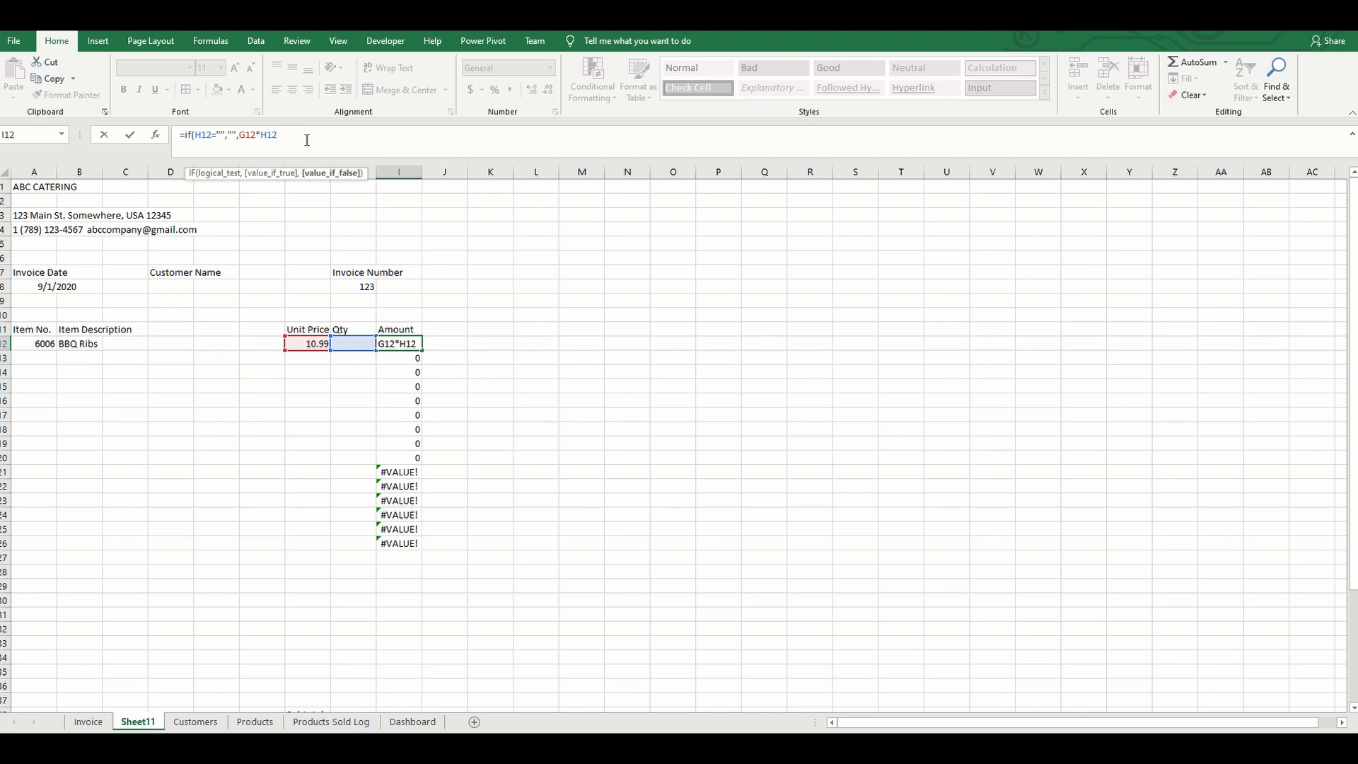
pyautogui.write(')')
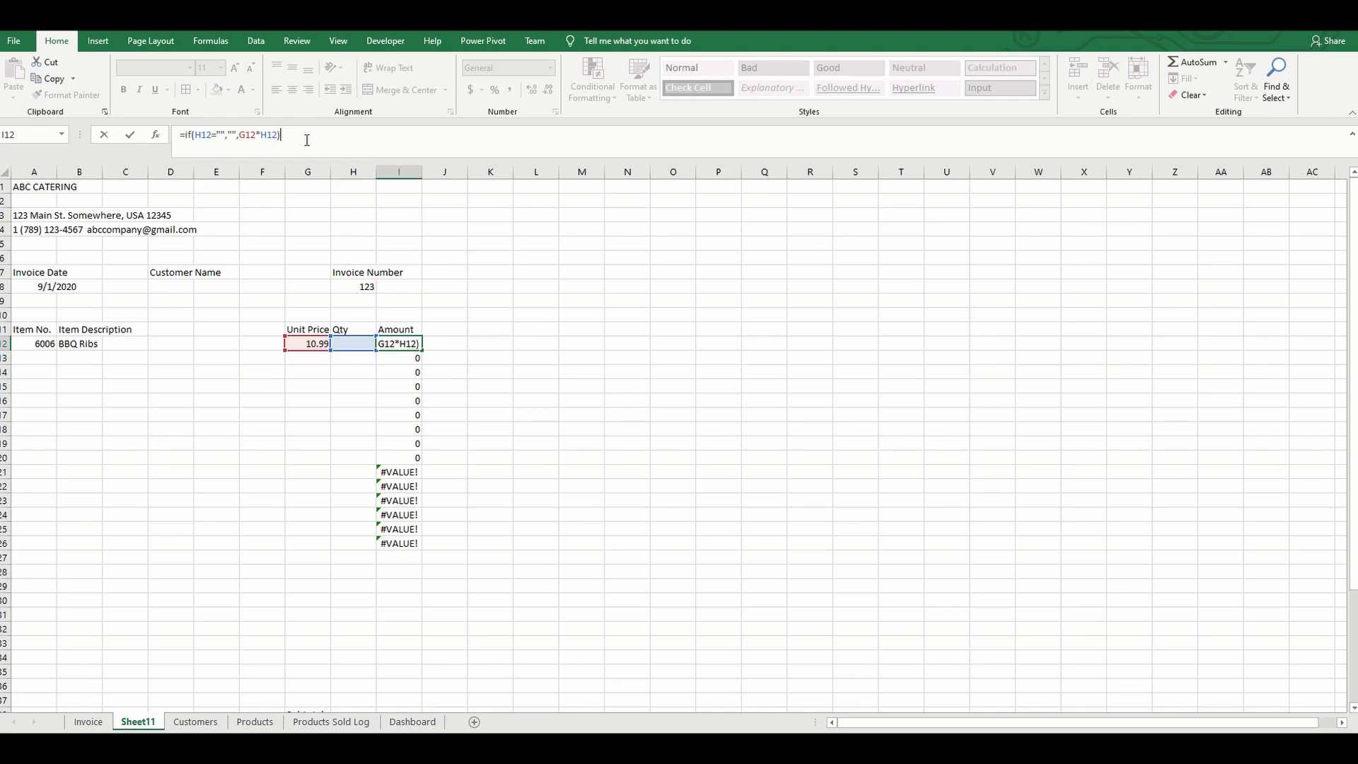
pyautogui.press('Return')
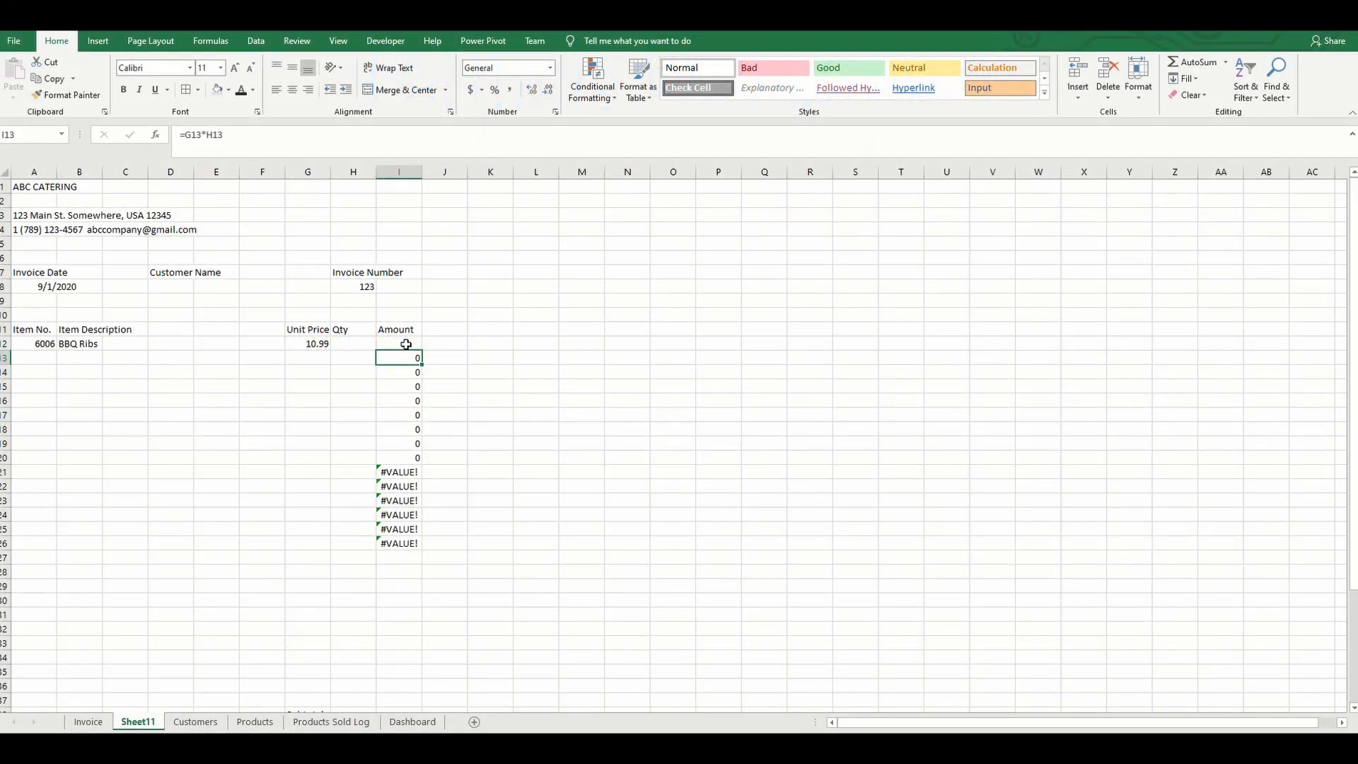
# Fill the IF amount formula from I12 down to I34 and check the copied formula in I34
pyautogui.click(406, 344)
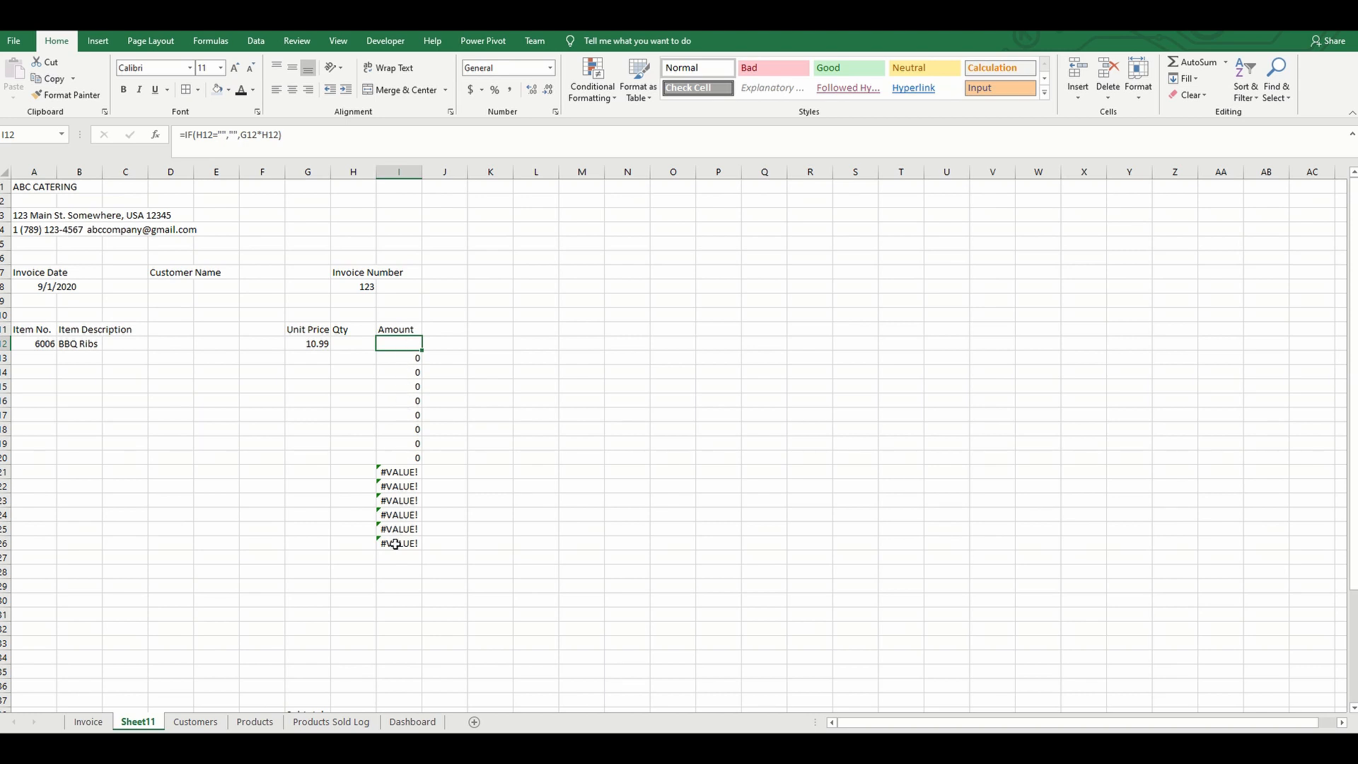
pyautogui.doubleClick(423, 353)
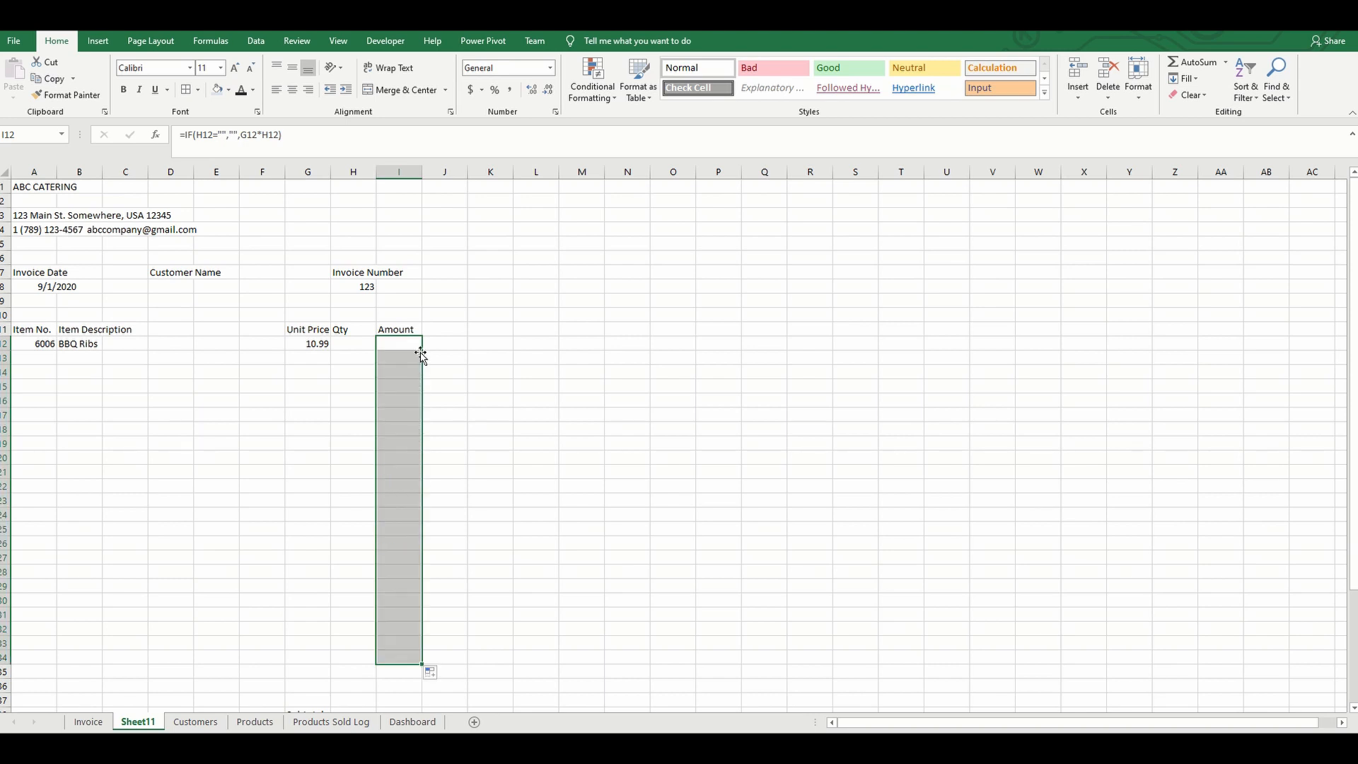
pyautogui.click(389, 654)
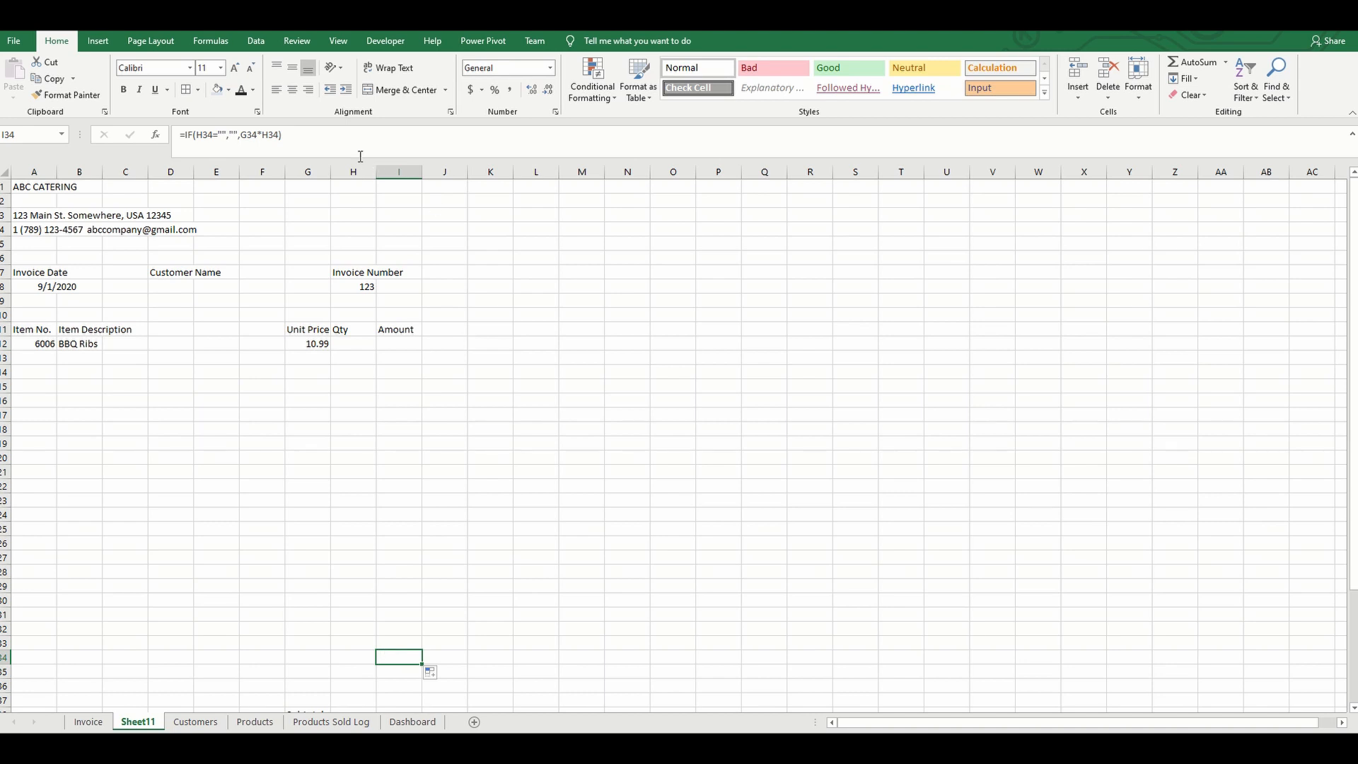
pyautogui.click(355, 150)
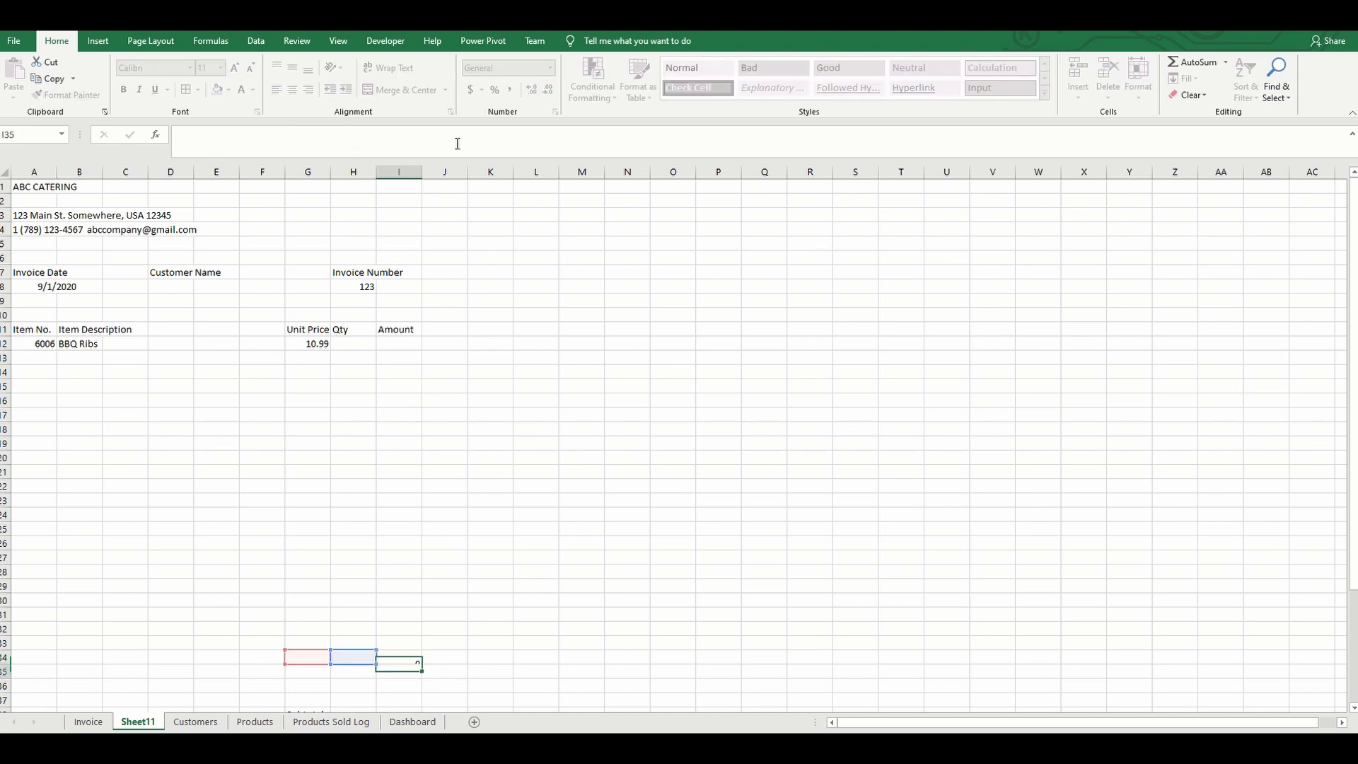
pyautogui.press('Return')
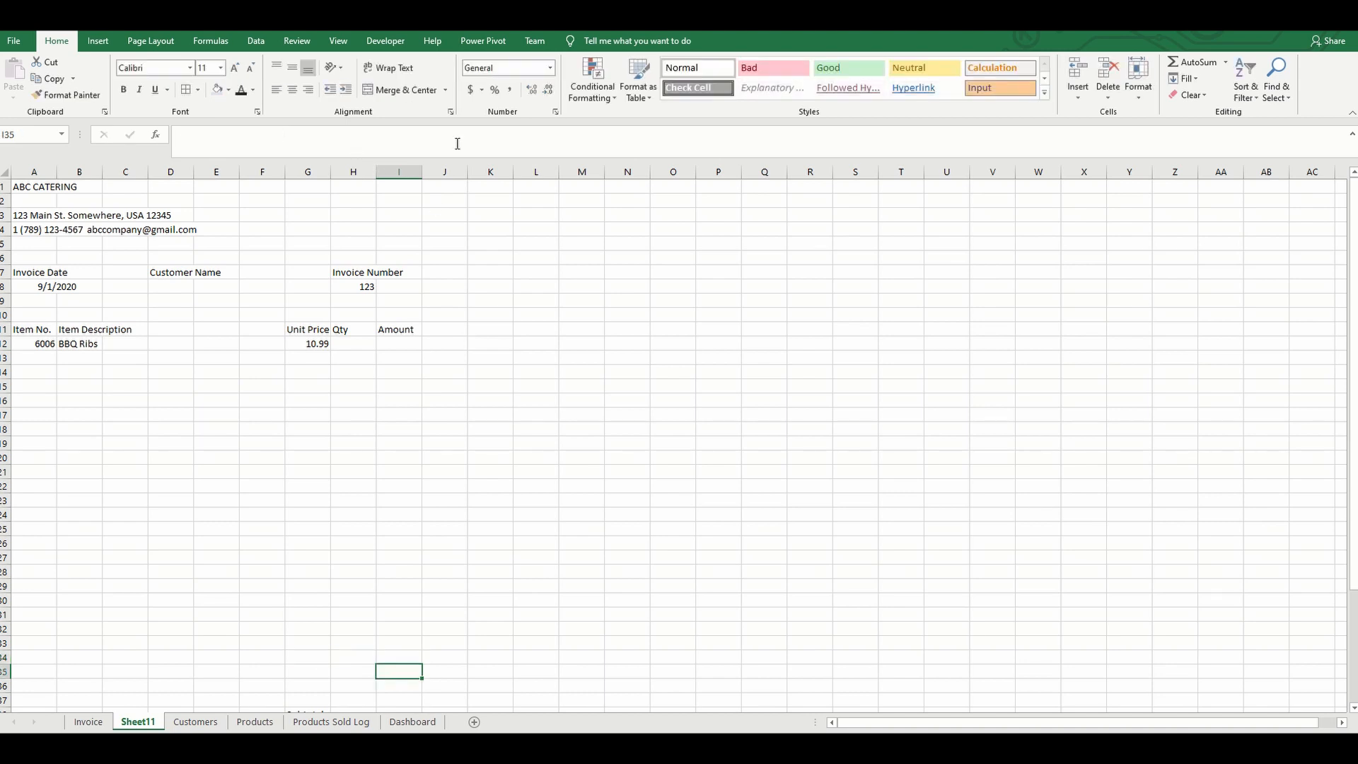
# Merge and center the ABC CATERING title across A1:I2 and align it vertically in the middle
pyautogui.click(48, 187)
pyautogui.moveTo(48, 187); pyautogui.dragTo(382, 196)
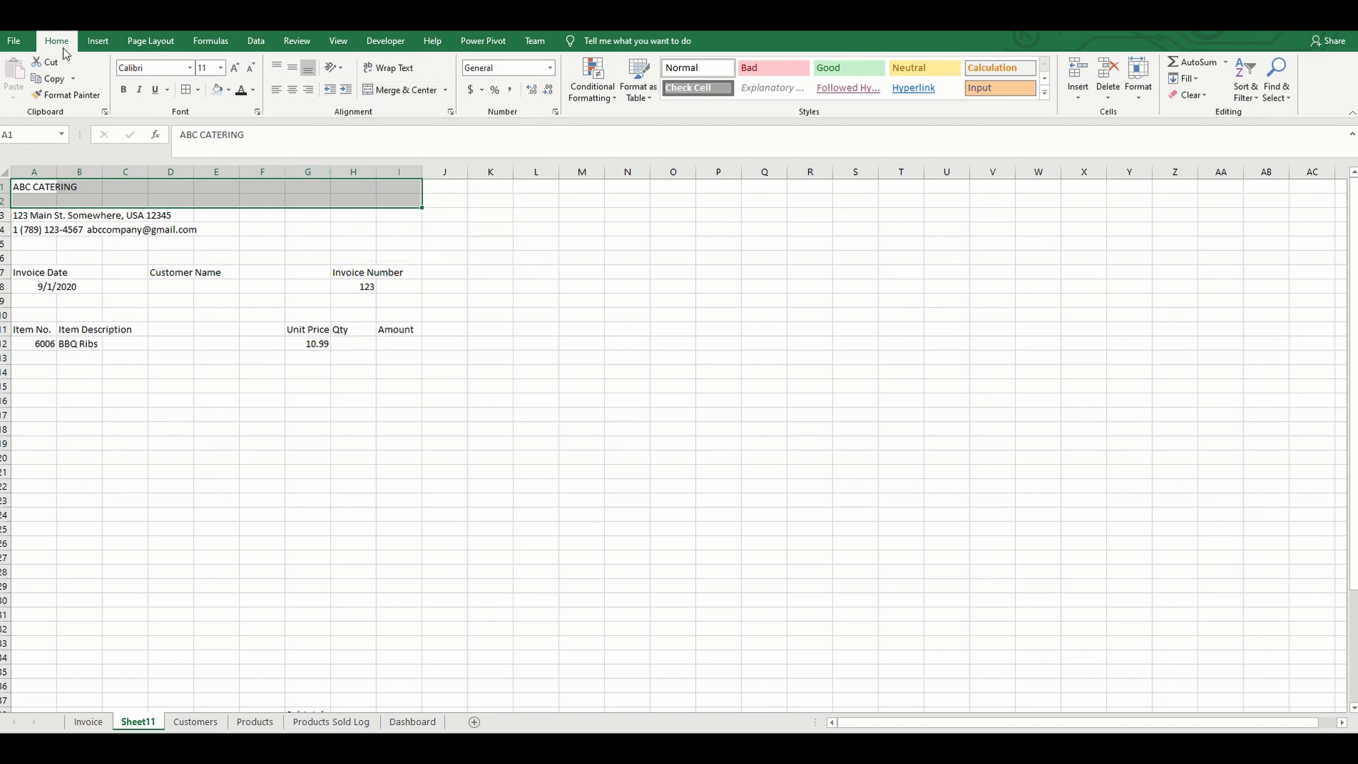
pyautogui.click(380, 91)
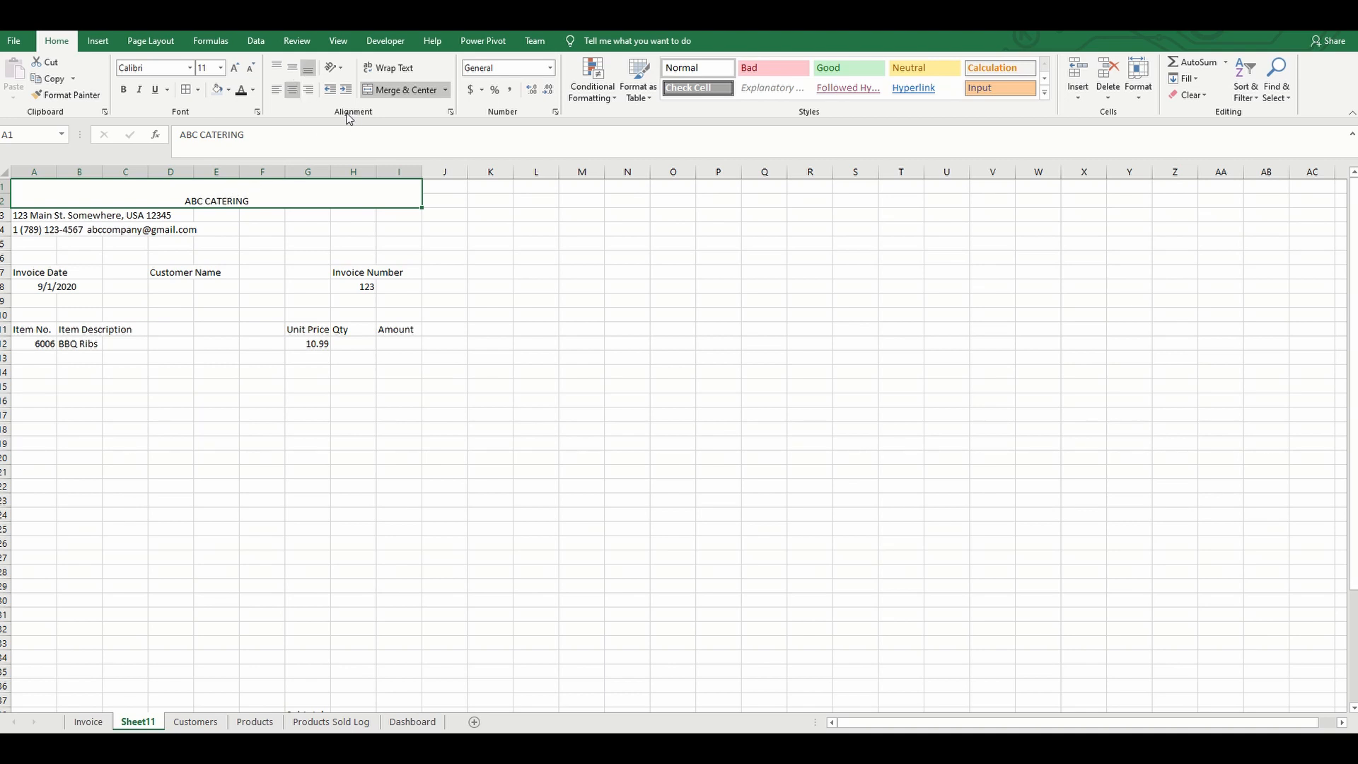
pyautogui.click(293, 76)
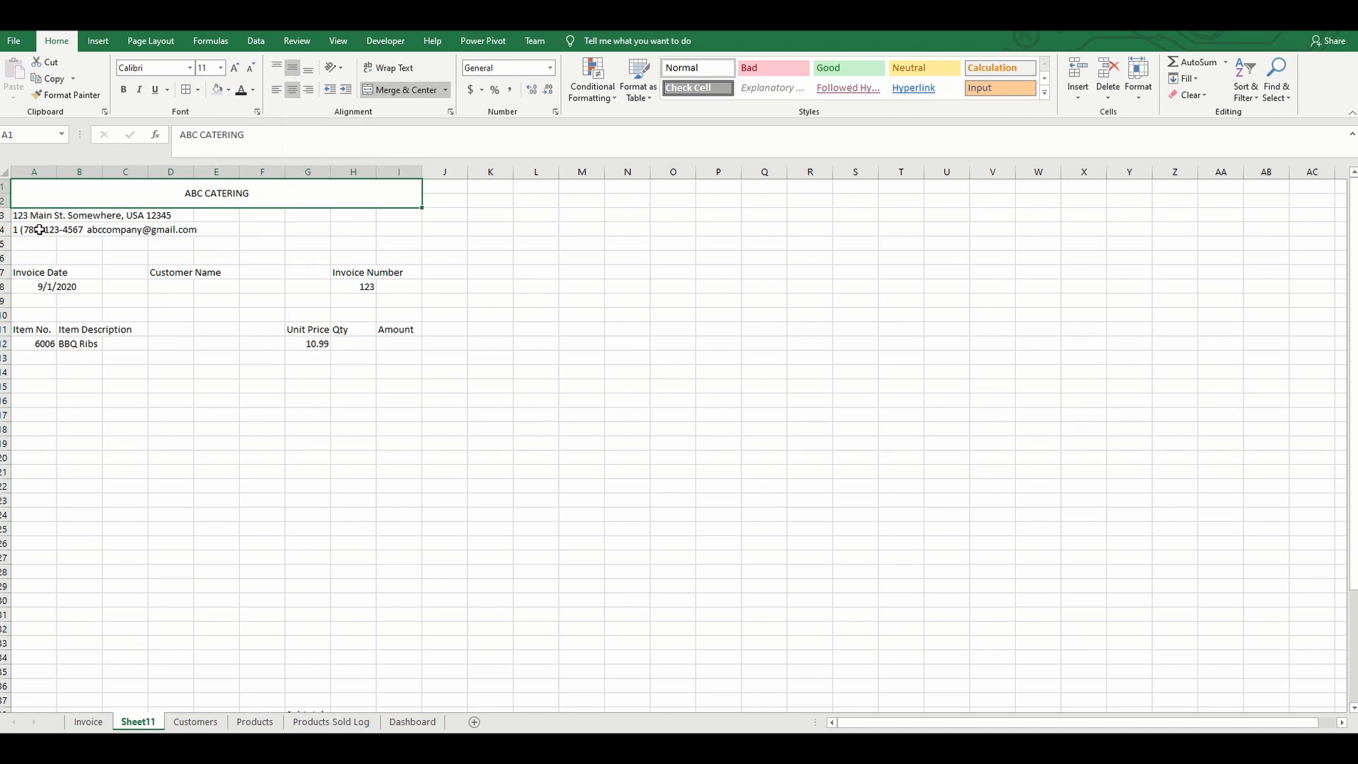
# Merge and center the company address across A3:I3 and the phone and e-mail line across A4:I4
pyautogui.moveTo(28, 214); pyautogui.dragTo(405, 214)
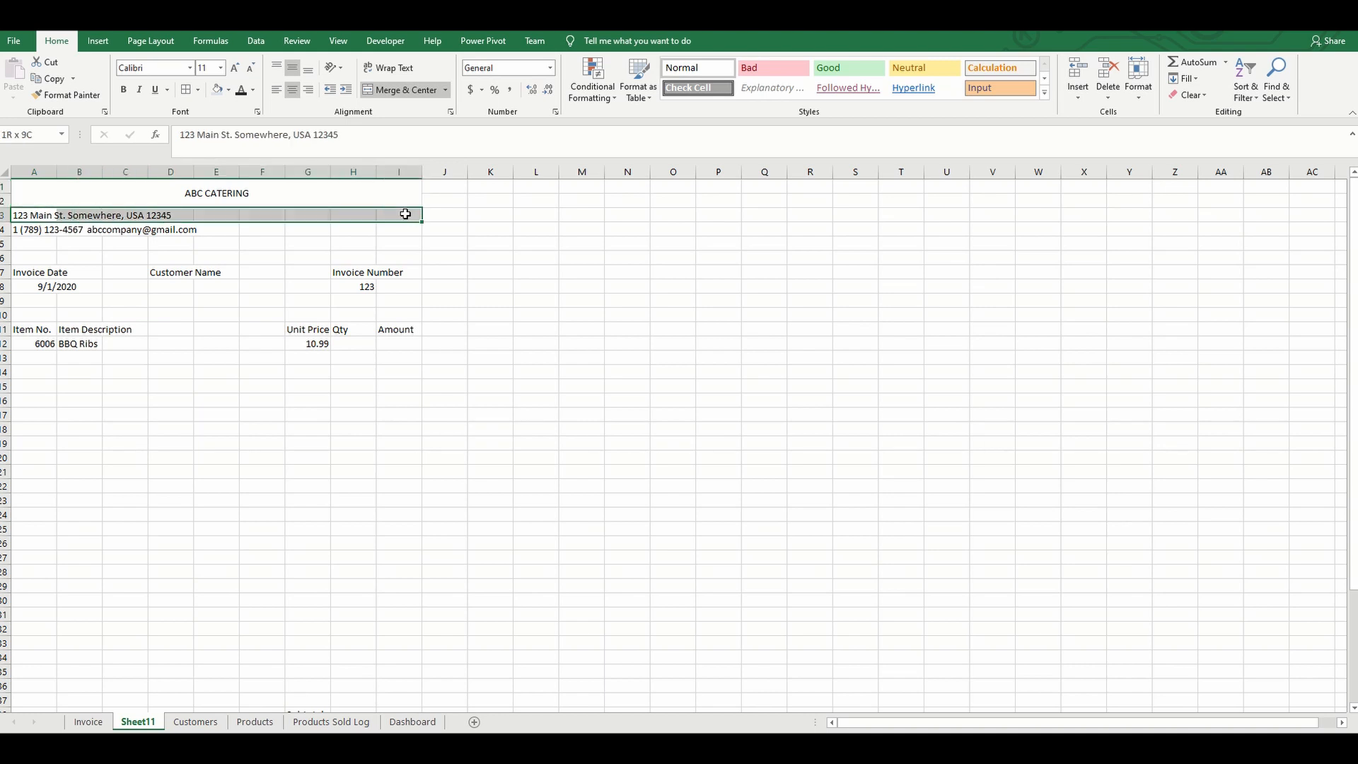
pyautogui.click(396, 89)
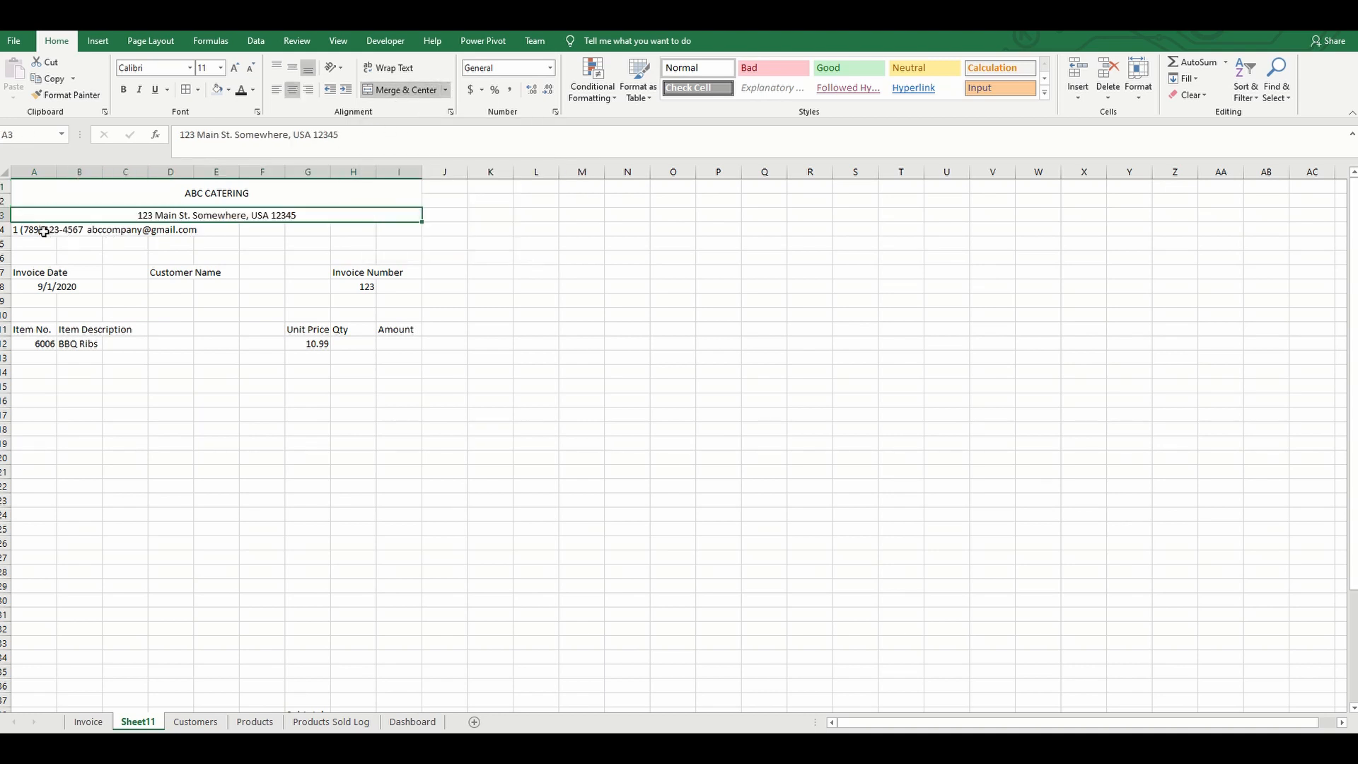
pyautogui.moveTo(20, 231); pyautogui.dragTo(375, 223)
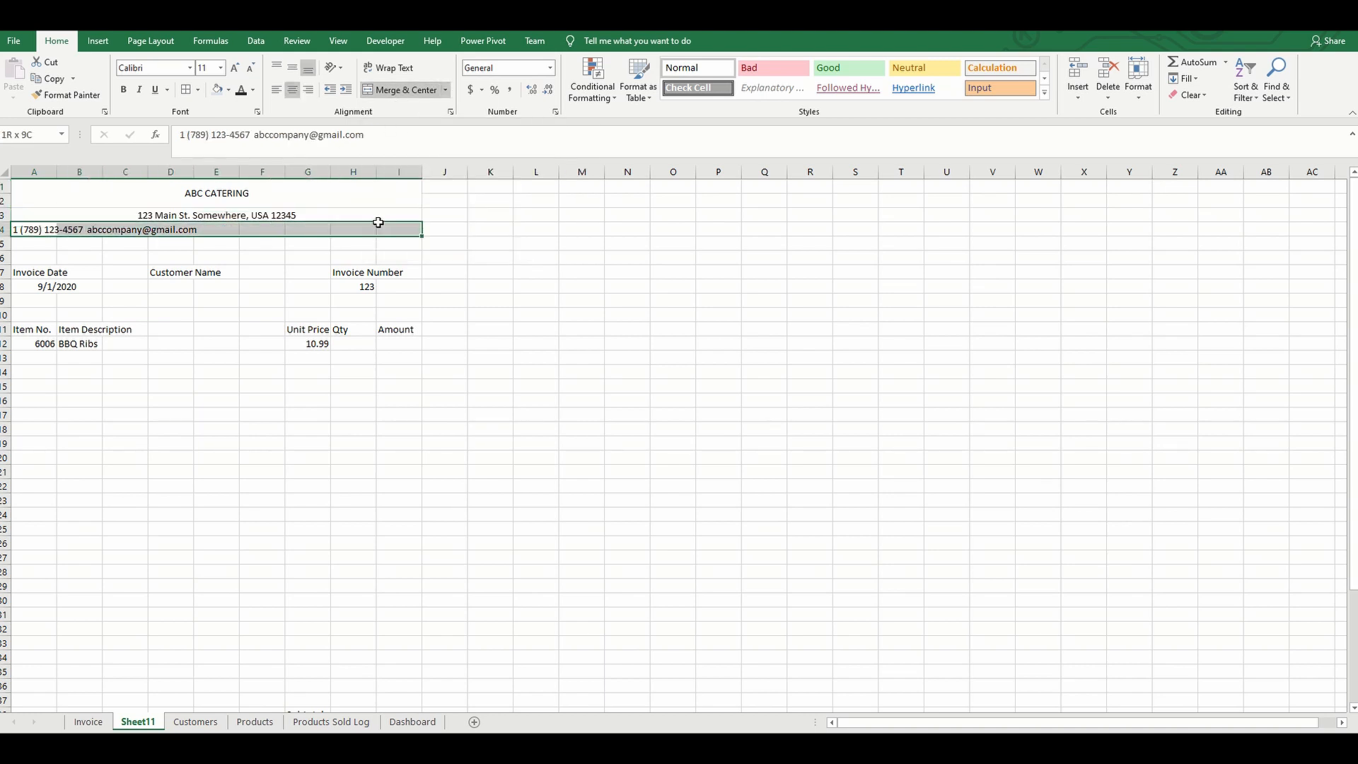
pyautogui.click(400, 92)
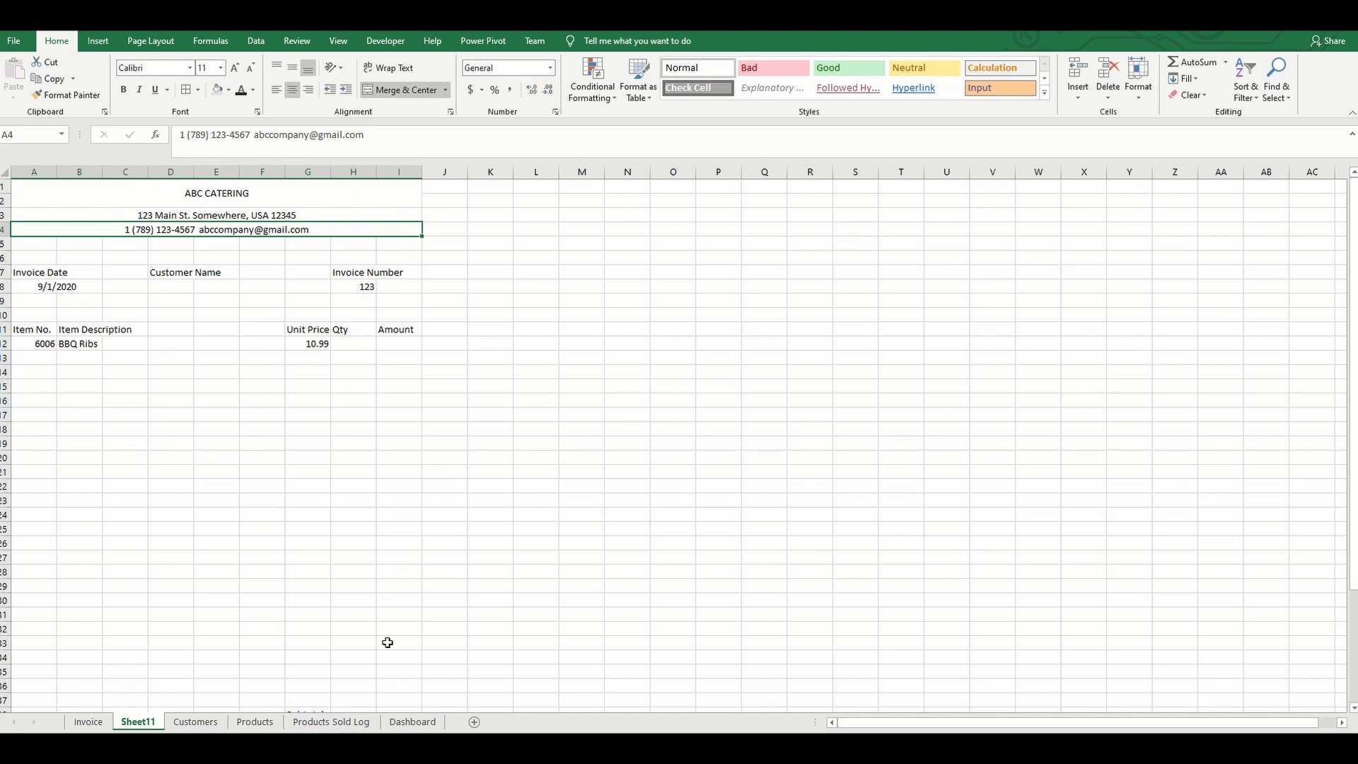
# Merge and center the Invoice Date heading across A7:B7
pyautogui.scroll(-3, 386, 637)
pyautogui.scroll(3, 386, 636)
pyautogui.click(60, 286)
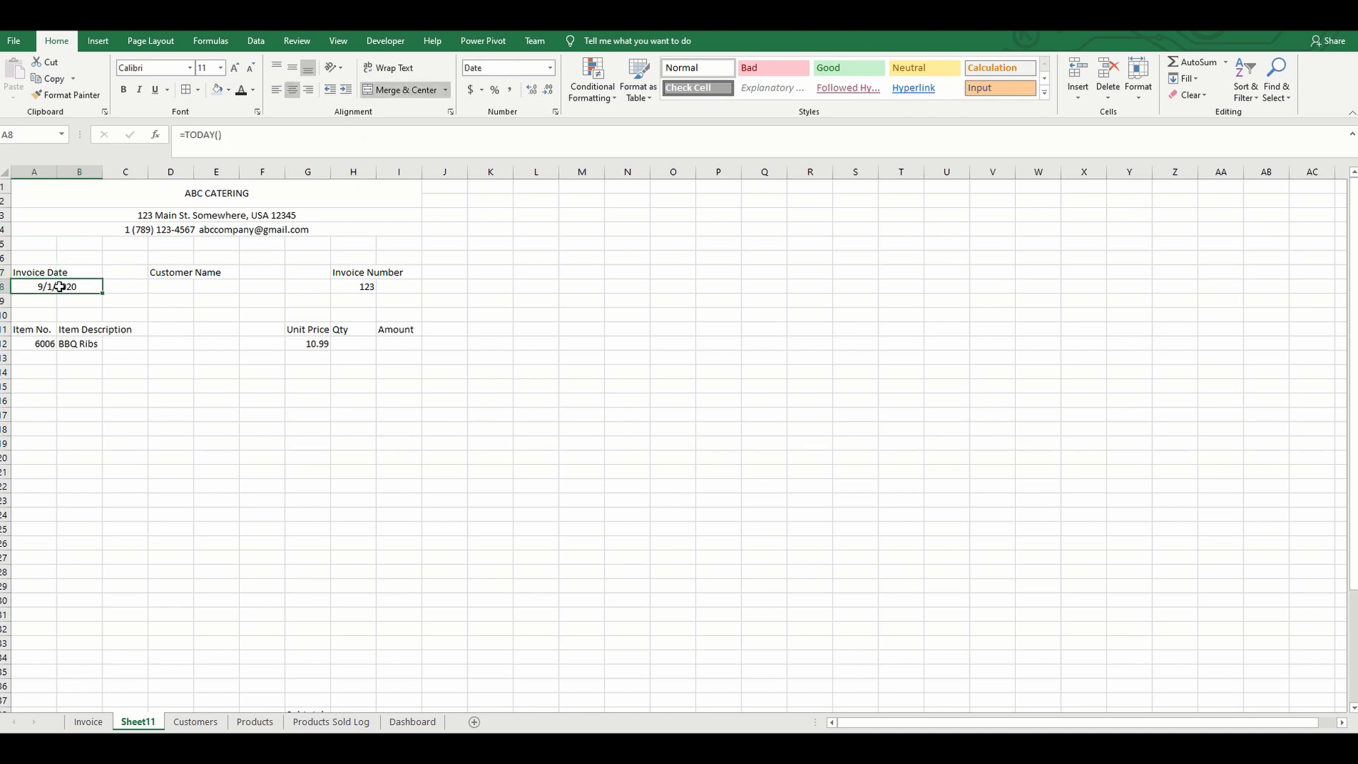
pyautogui.click(37, 273)
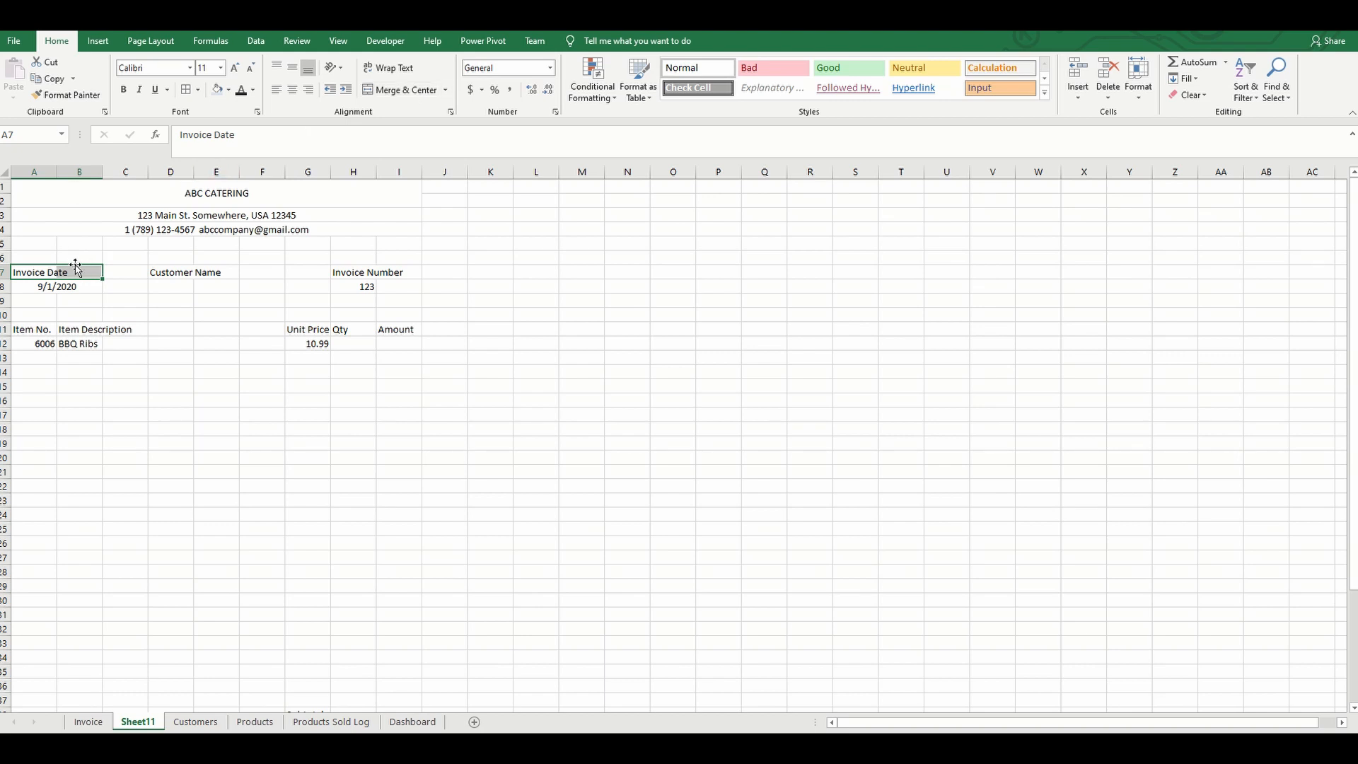
pyautogui.click(389, 88)
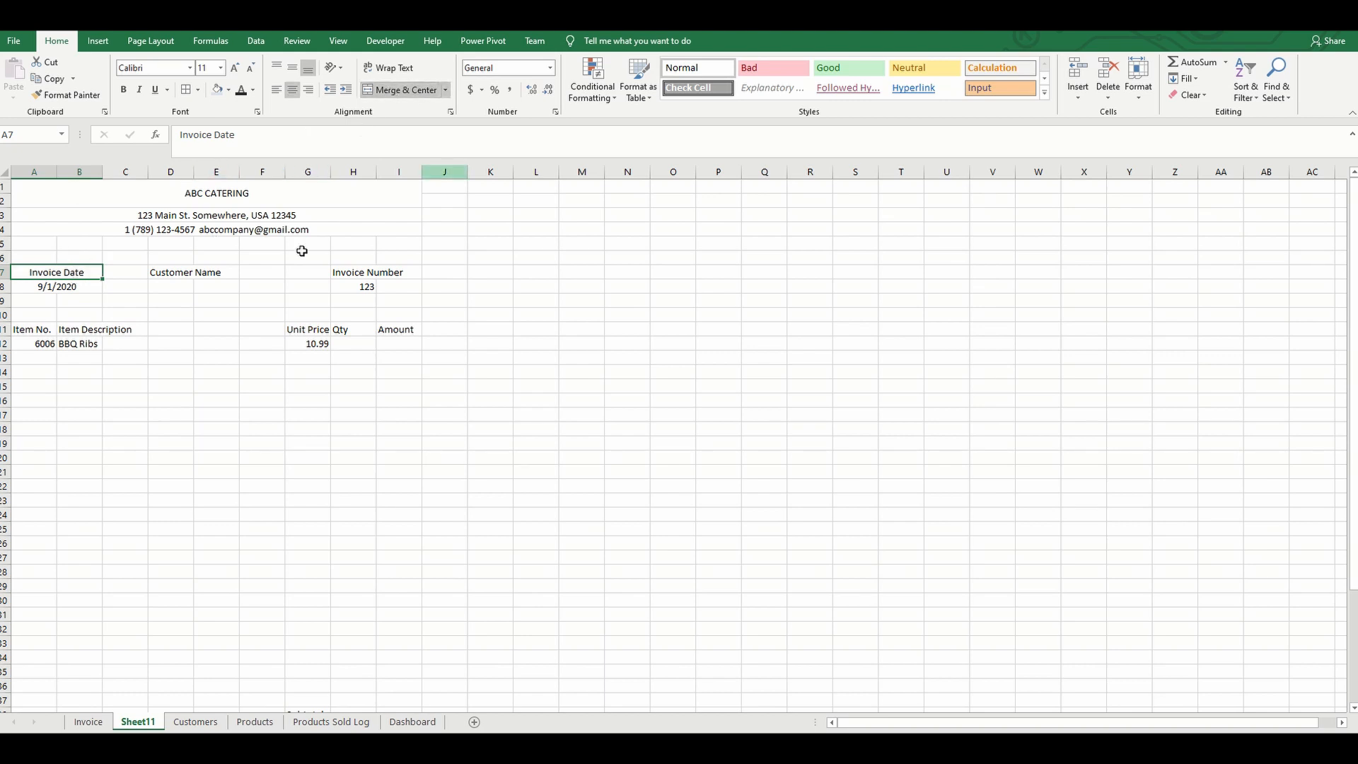
# Merge and center the Customer Name heading across D7:F7 and the empty entry cells D8:F8 below it
pyautogui.click(173, 270)
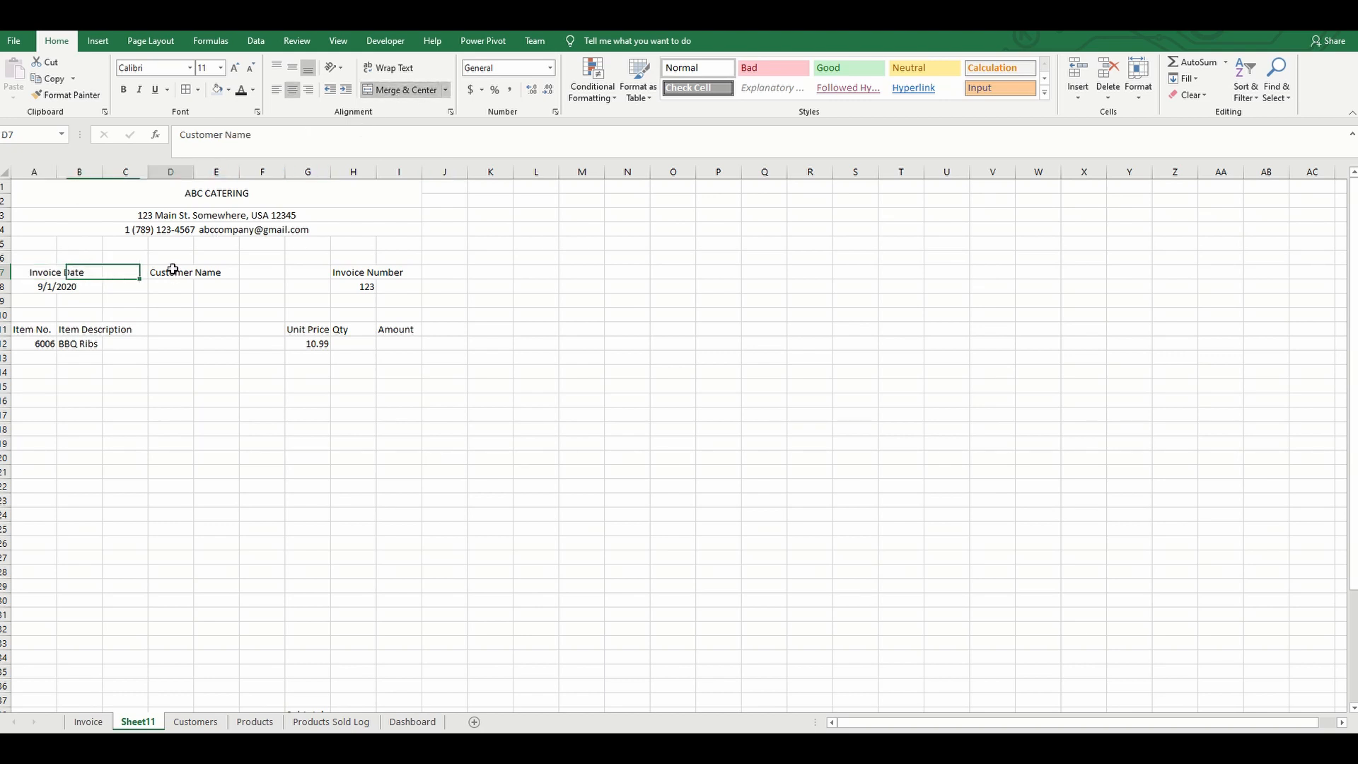
pyautogui.moveTo(173, 269); pyautogui.dragTo(276, 272)
pyautogui.click(400, 89)
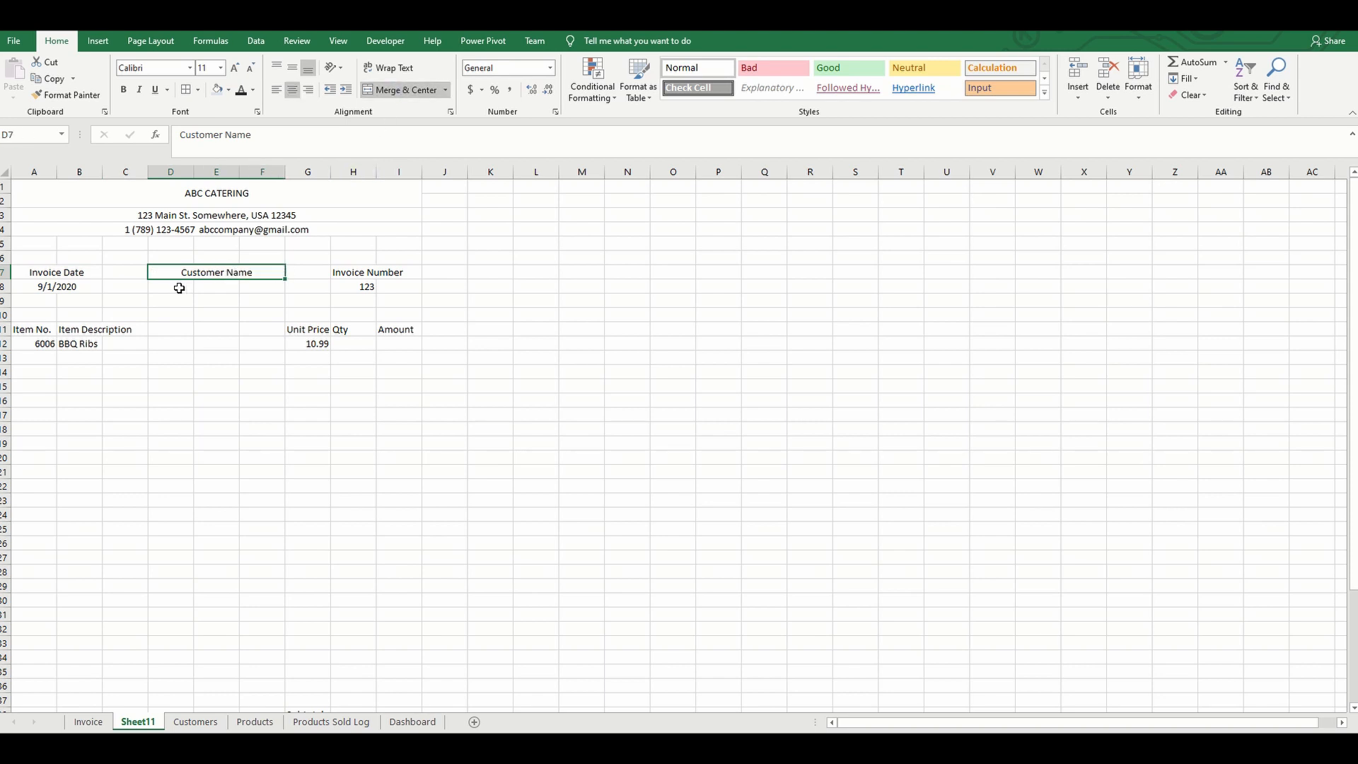
pyautogui.moveTo(179, 288); pyautogui.dragTo(275, 288)
pyautogui.click(400, 90)
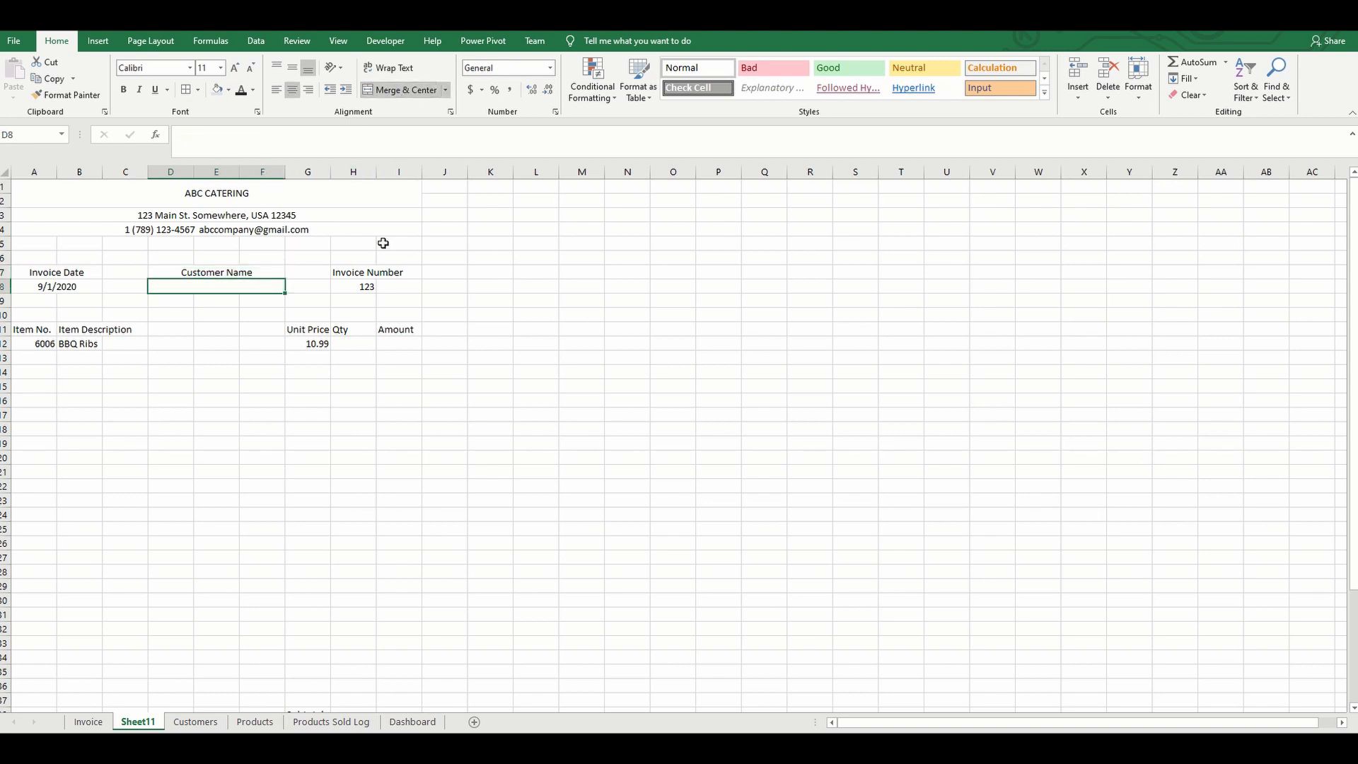
# Merge and center the Invoice Number heading across H7:I7 and its value across H8:I8
pyautogui.moveTo(362, 277); pyautogui.dragTo(400, 286)
pyautogui.click(400, 89)
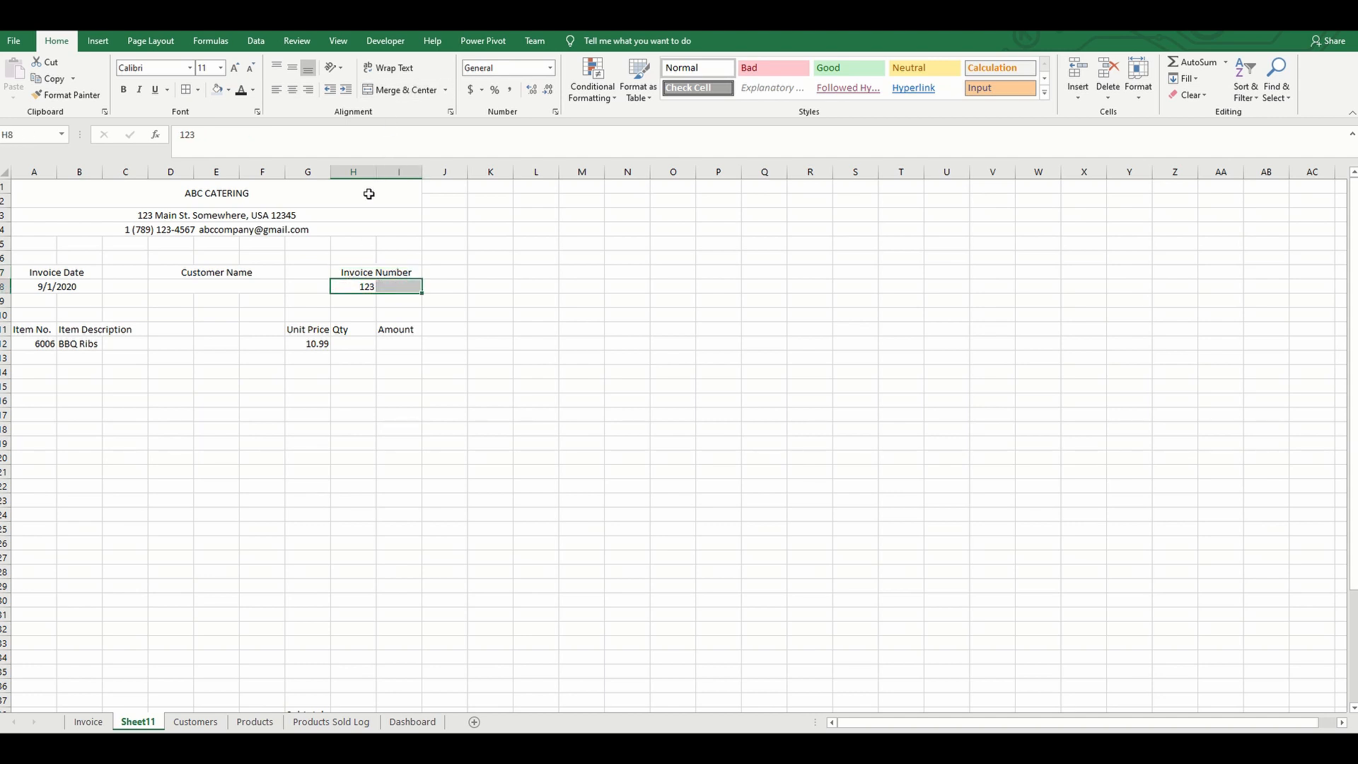
pyautogui.click(386, 92)
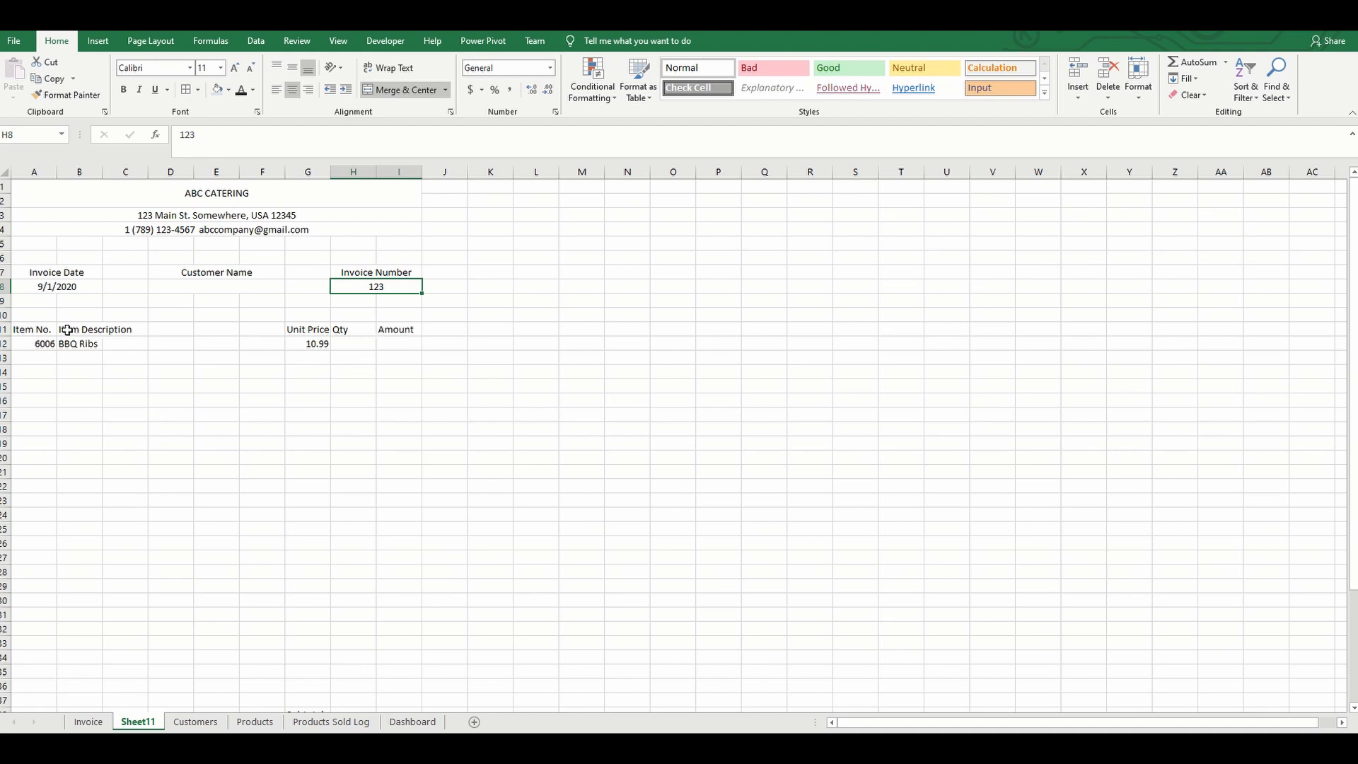
# Merge and center the Item Description heading across B11:F11 and the BBQ Ribs entry across B12:F12
pyautogui.moveTo(67, 330); pyautogui.dragTo(245, 326)
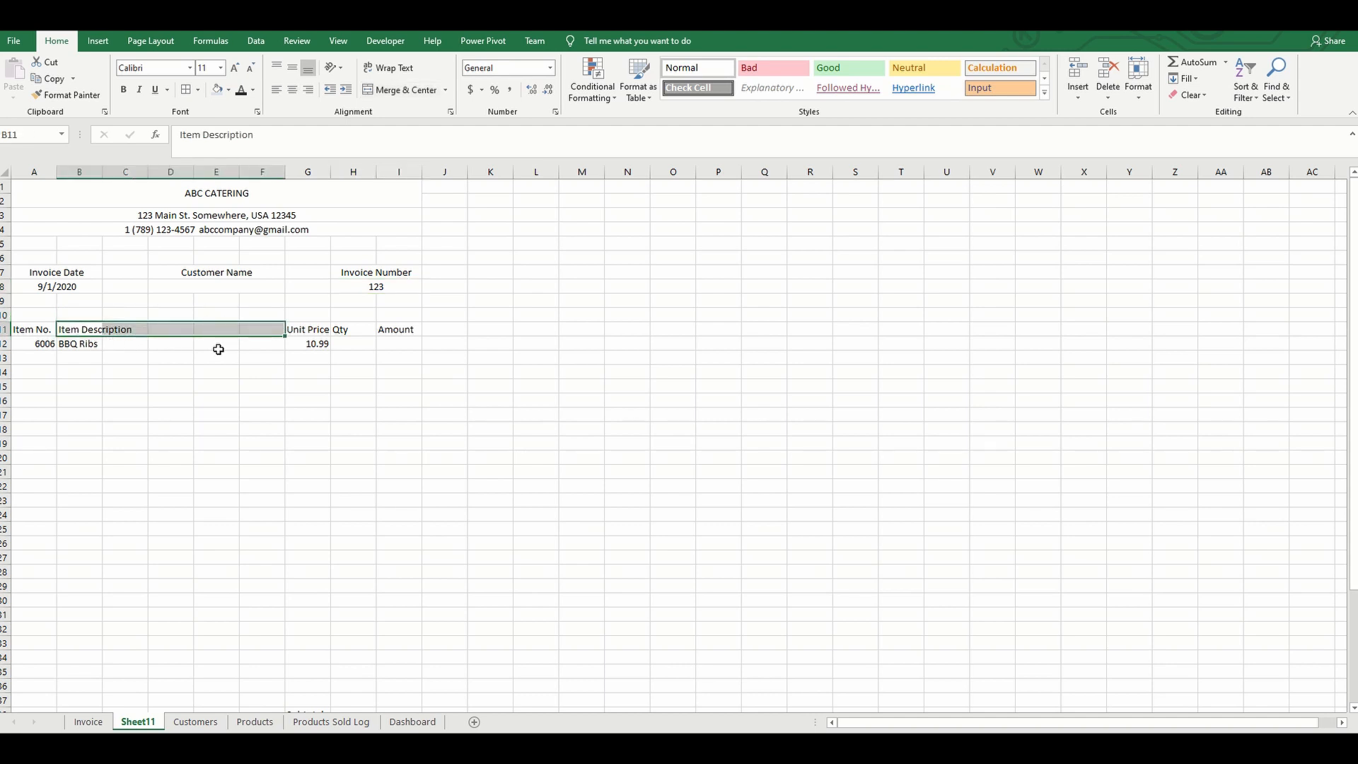
pyautogui.click(398, 91)
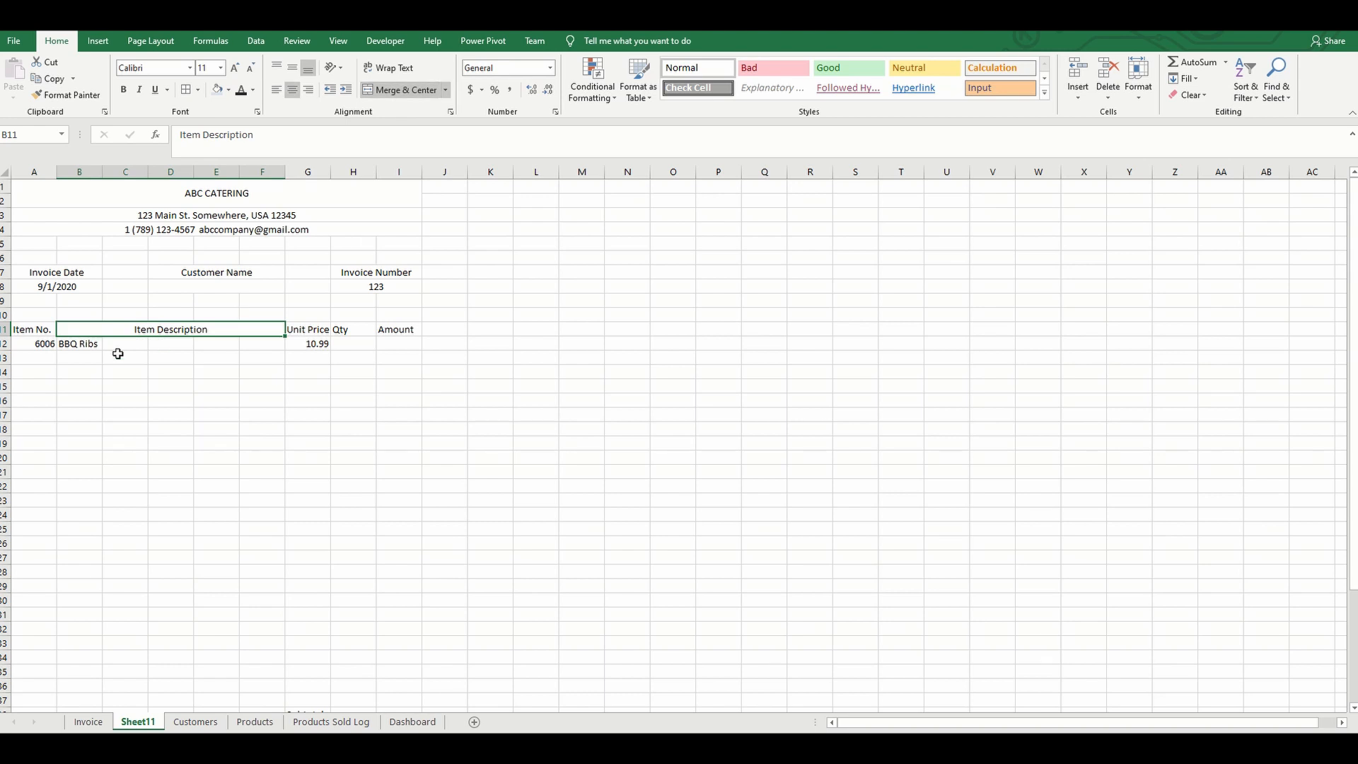
pyautogui.moveTo(84, 346); pyautogui.dragTo(249, 344)
pyautogui.click(387, 92)
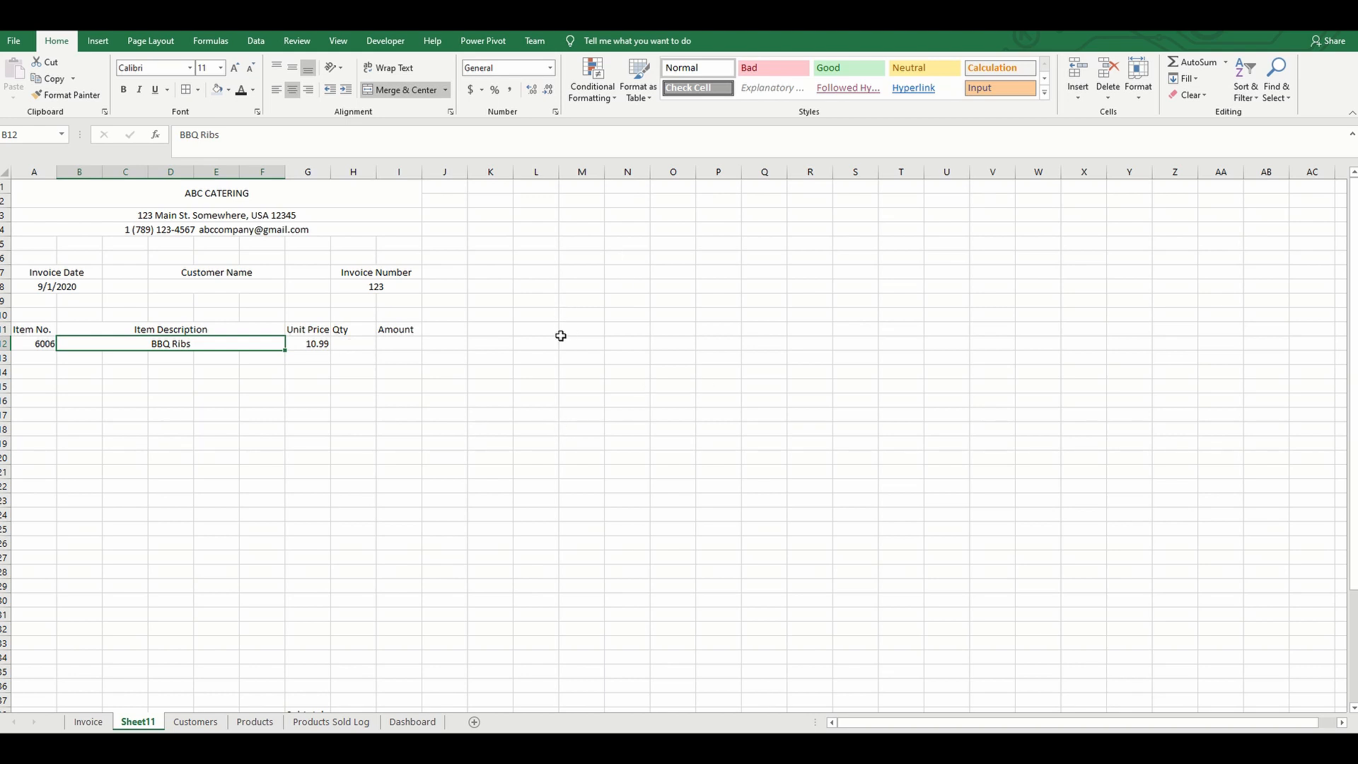
# Turn off the gridlines on the invoice sheet
pyautogui.click(339, 41)
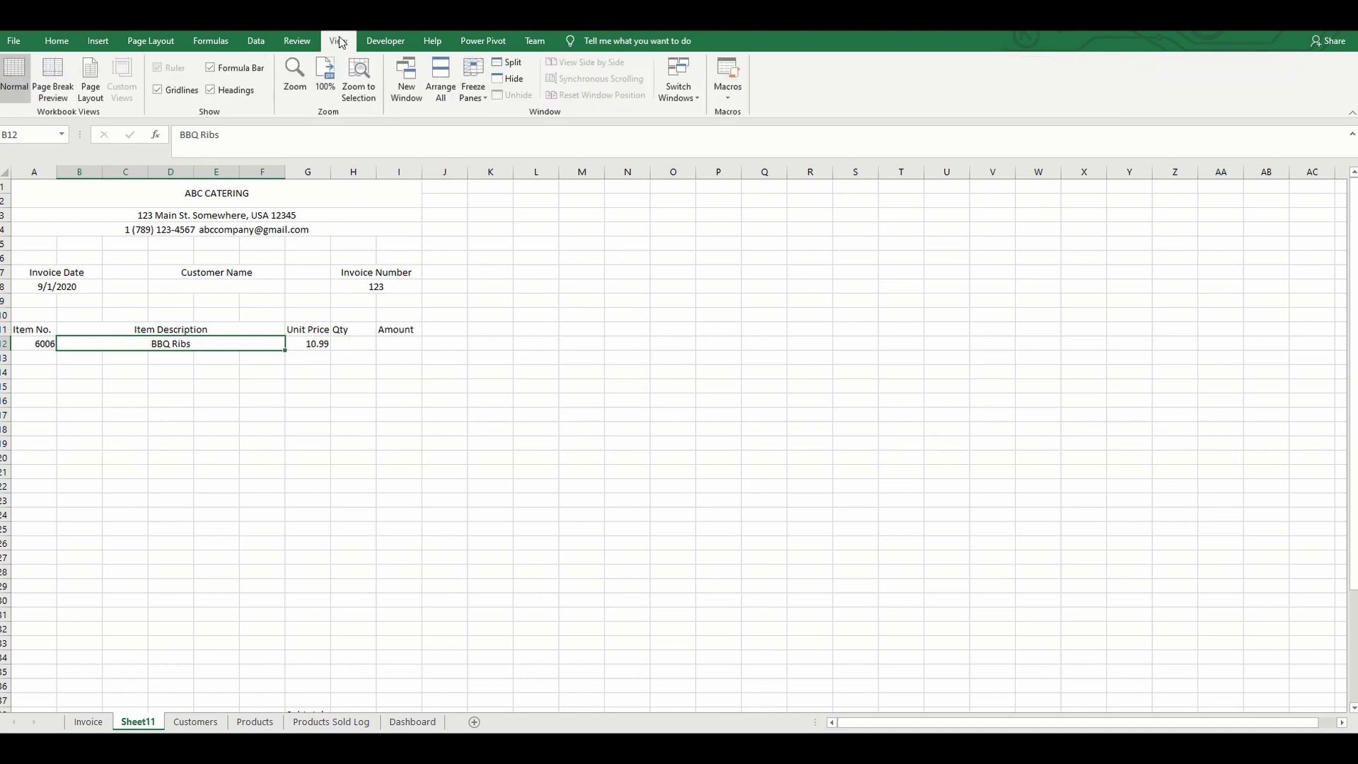
pyautogui.click(160, 94)
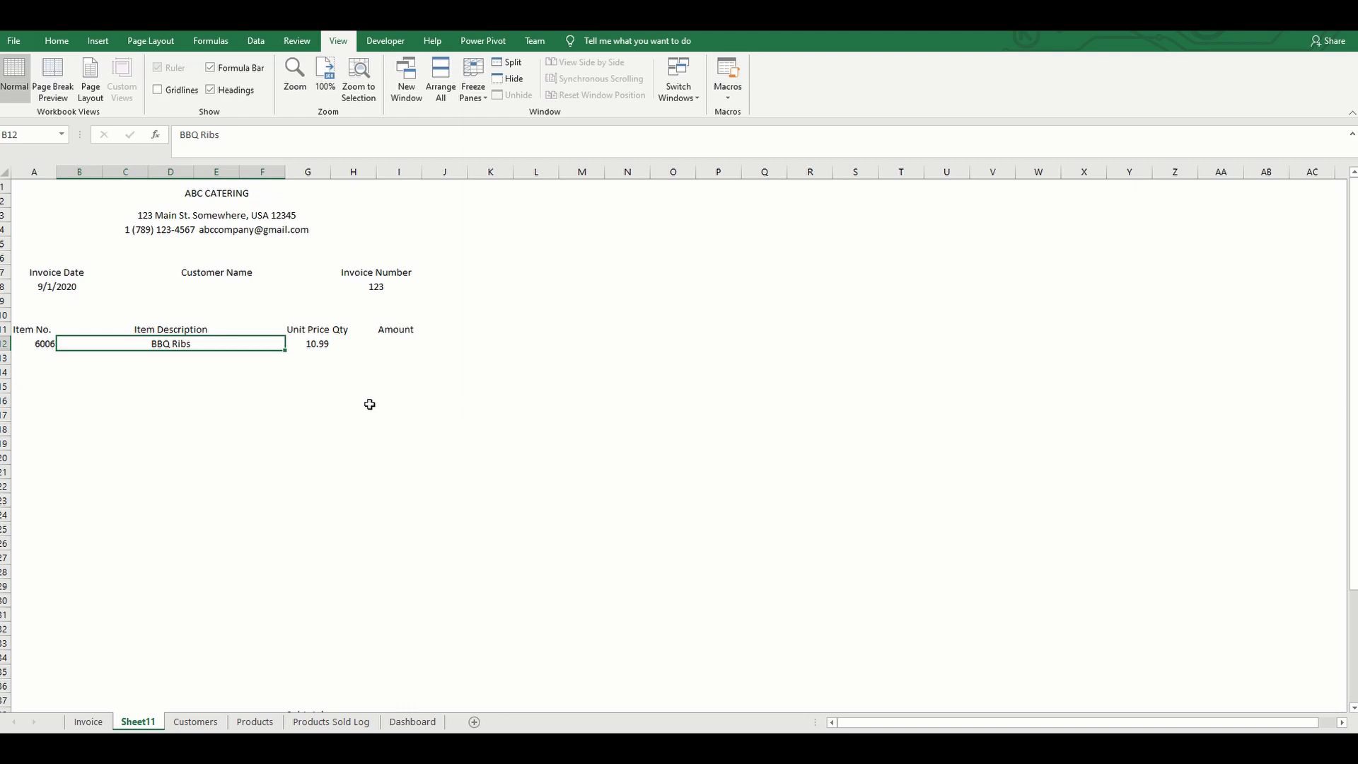
# Set the border line color to White, Background 1, Darker 25% and apply all borders to the Invoice Date block A7:B8
pyautogui.click(64, 275)
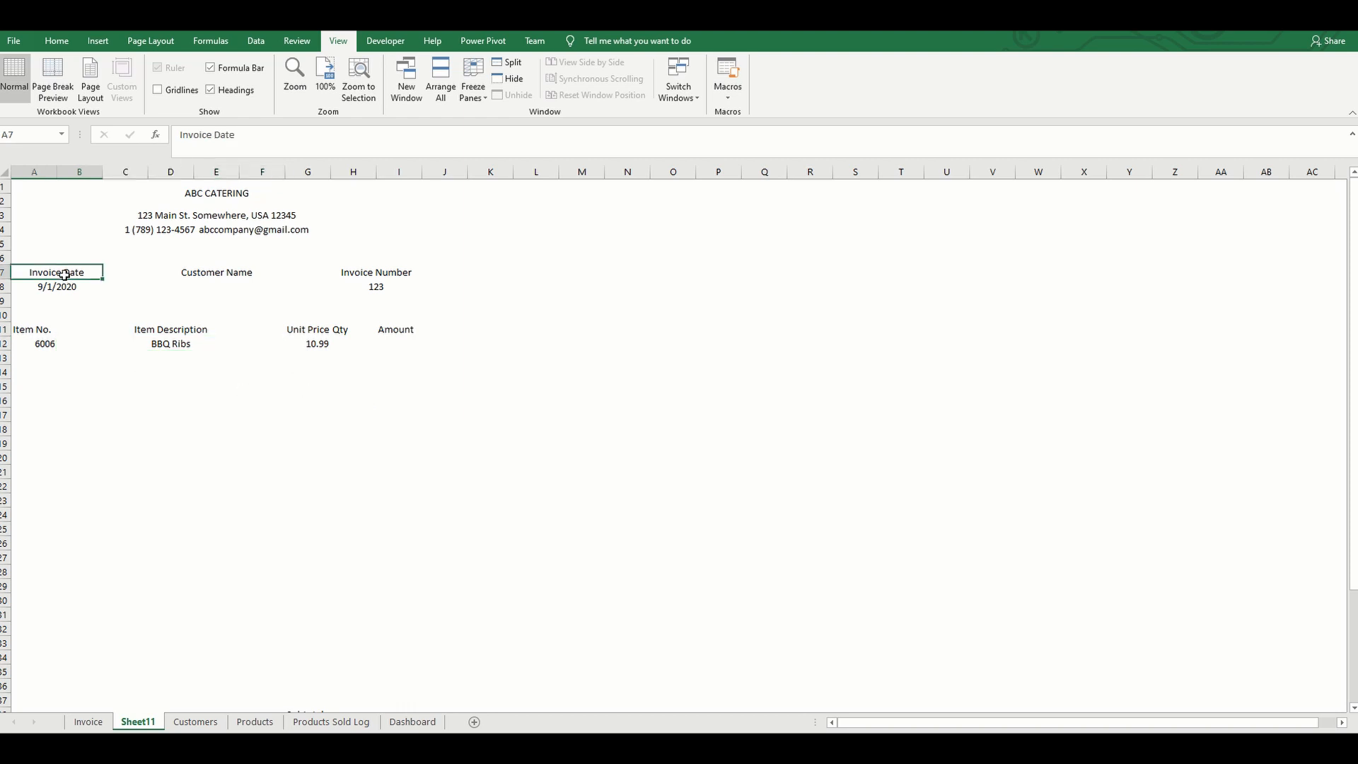
pyautogui.moveTo(65, 274); pyautogui.dragTo(67, 287)
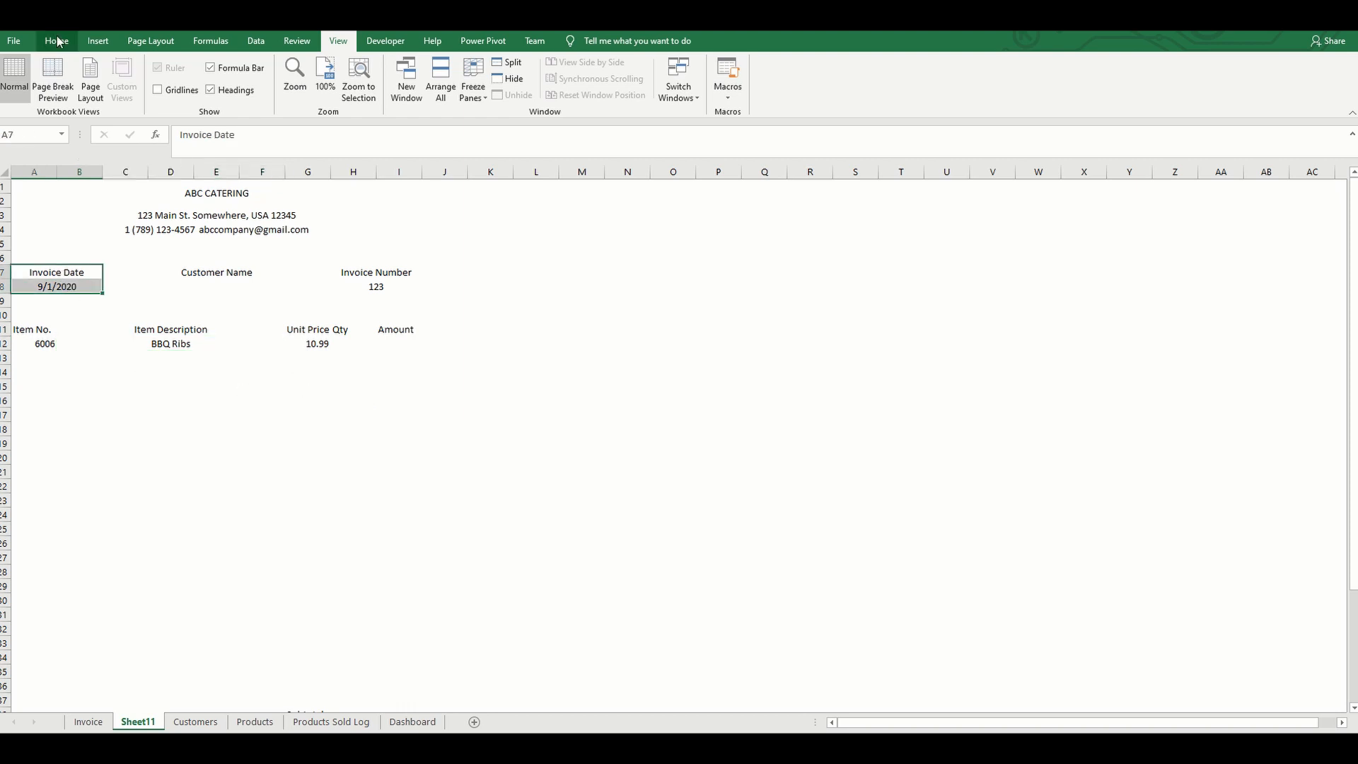
pyautogui.click(56, 41)
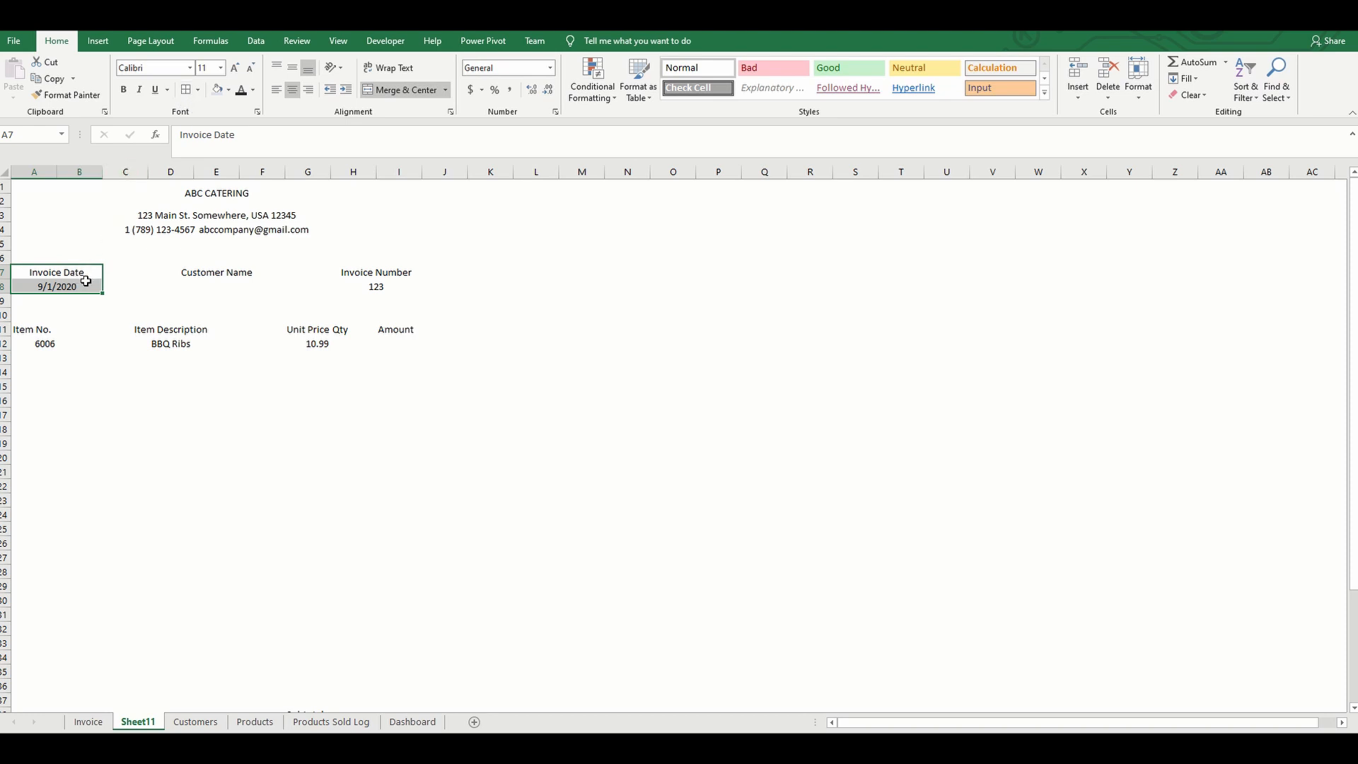
pyautogui.click(198, 90)
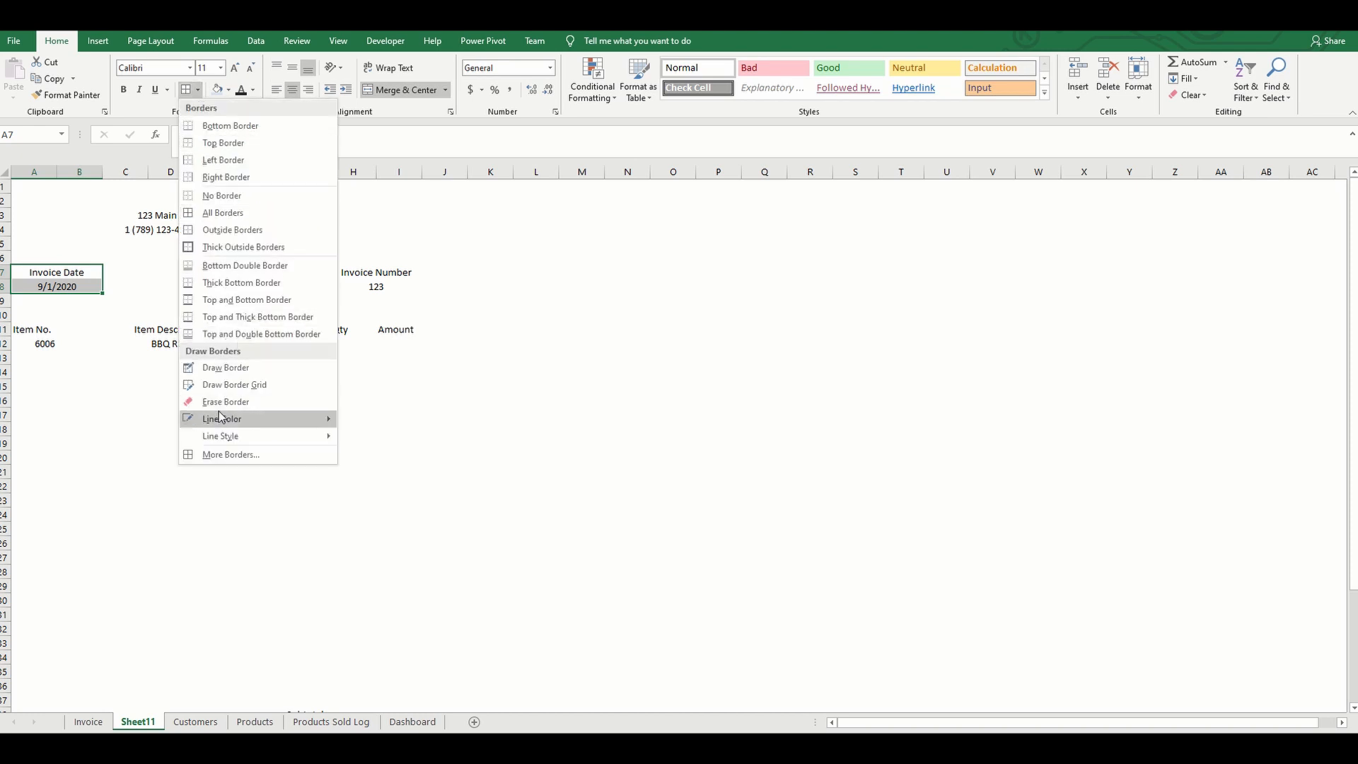
pyautogui.moveTo(219, 413)
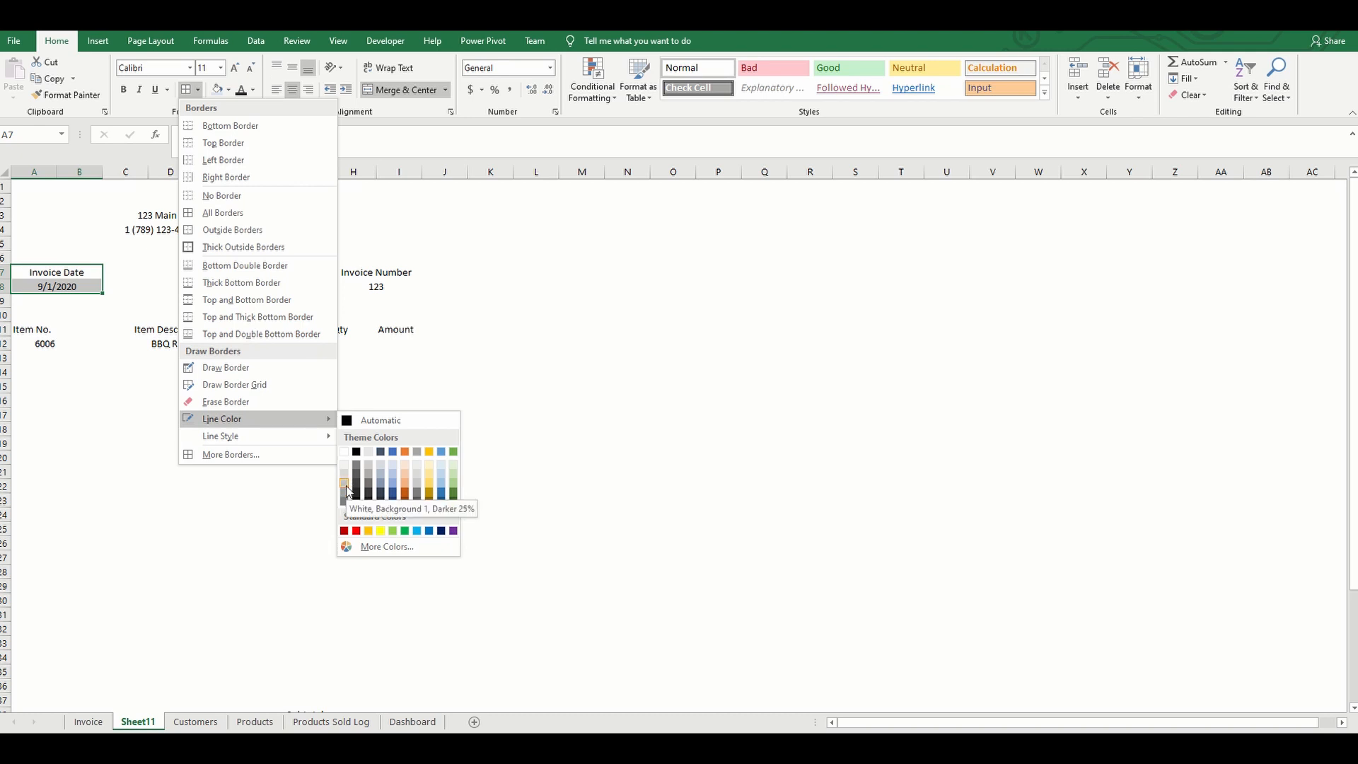
pyautogui.click(345, 485)
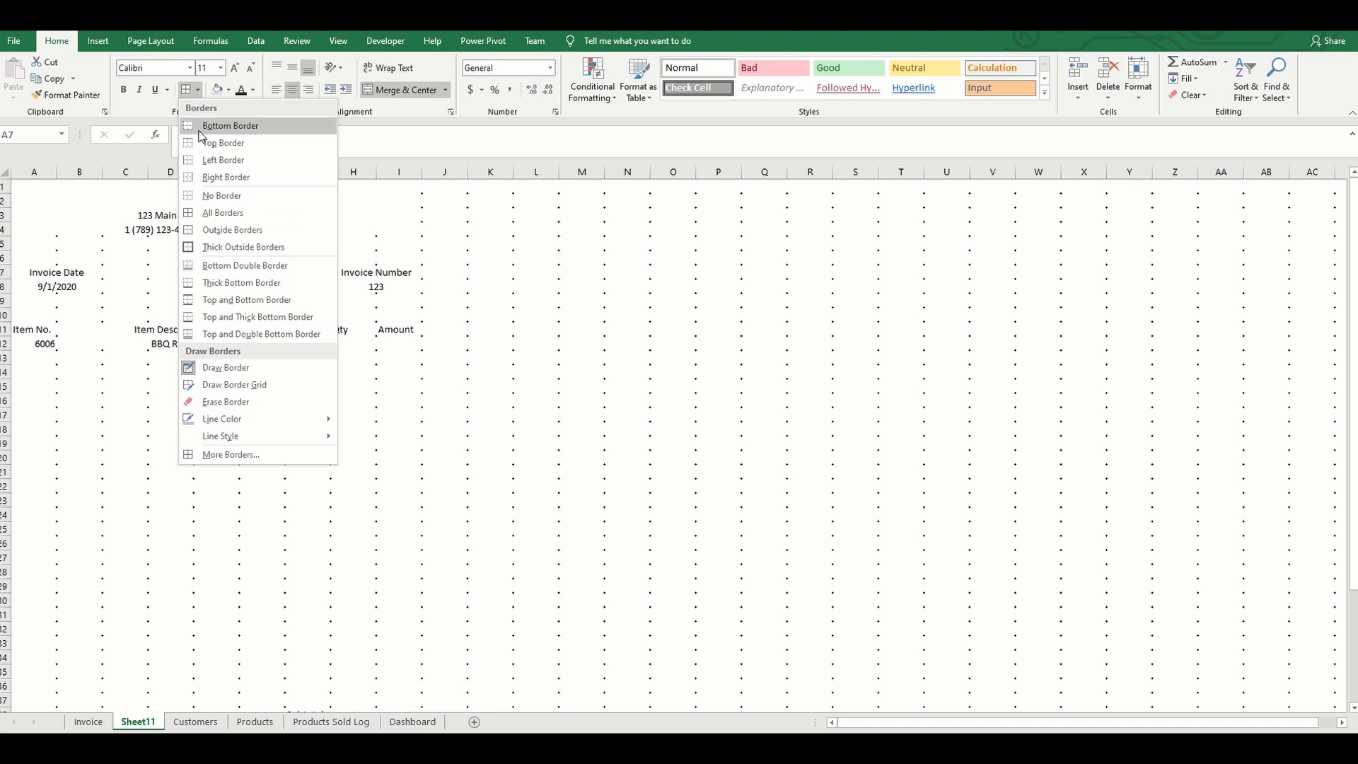
pyautogui.click(189, 94)
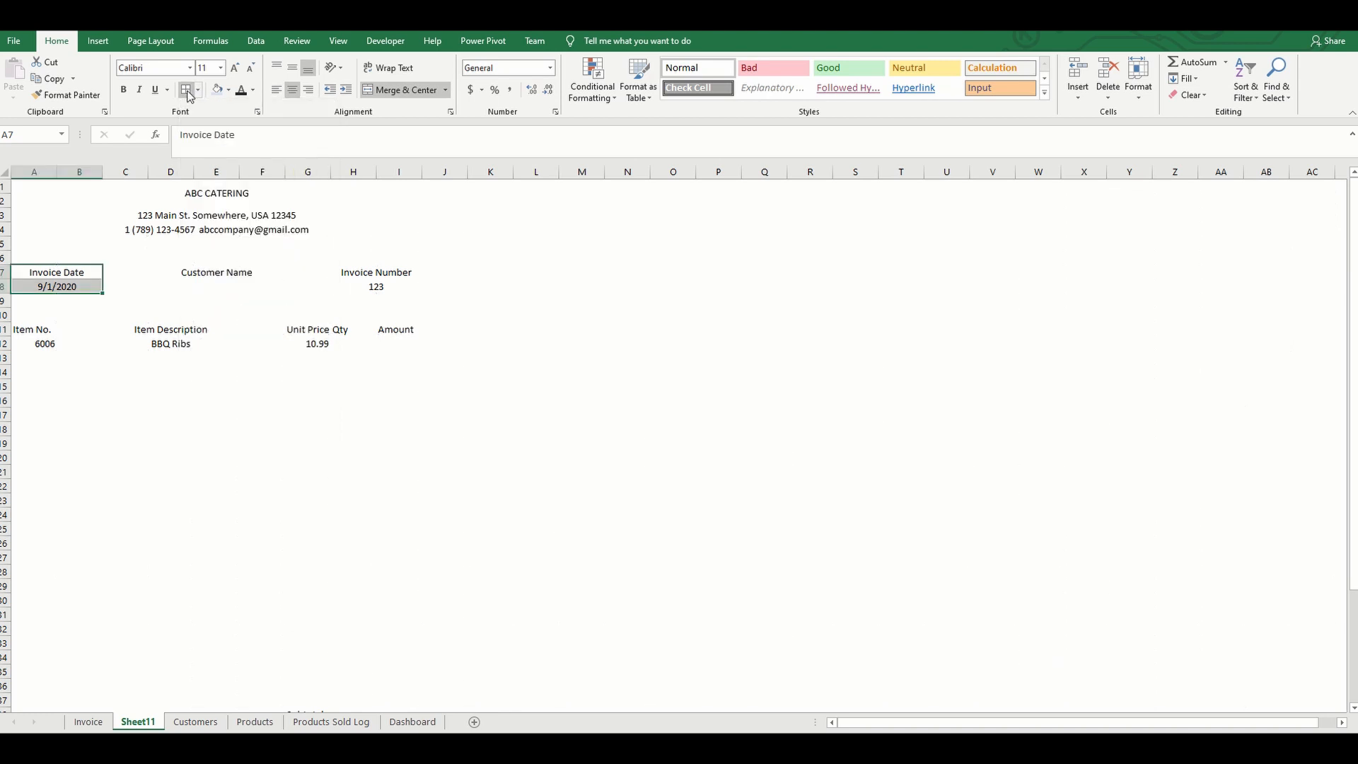
pyautogui.click(129, 369)
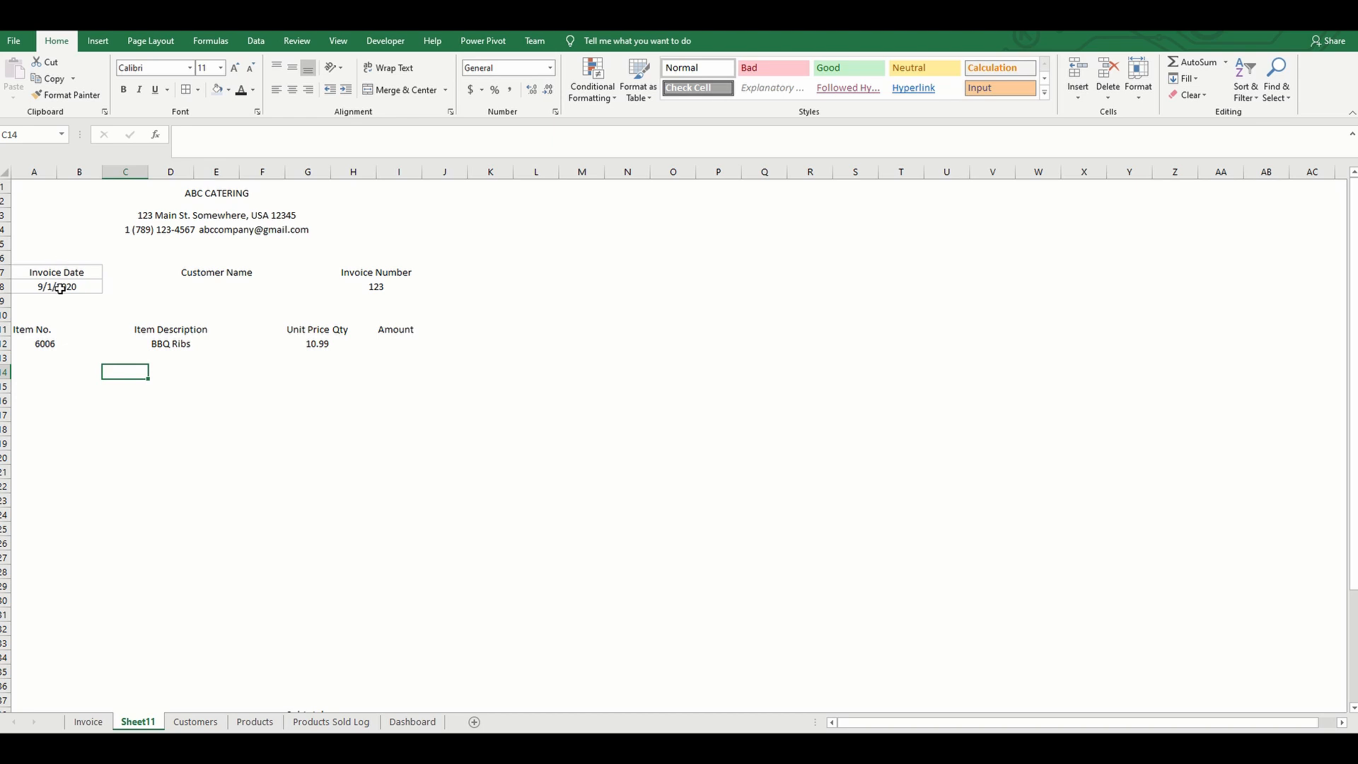
# Apply the same borders to the Customer Name block D7:F8 and the Invoice Number block H7:I8
pyautogui.click(188, 273)
pyautogui.moveTo(190, 282); pyautogui.dragTo(191, 285)
pyautogui.click(186, 89)
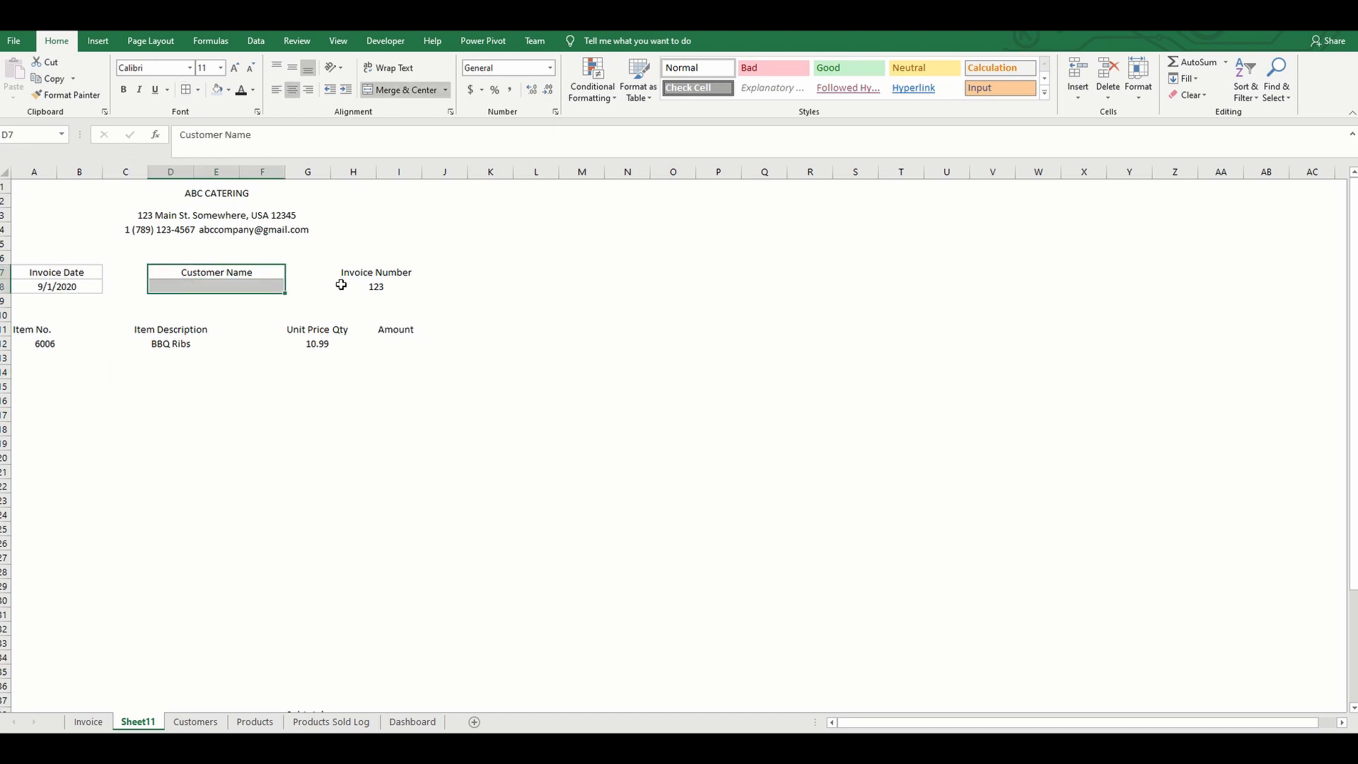
pyautogui.moveTo(341, 276); pyautogui.dragTo(357, 285)
pyautogui.click(187, 89)
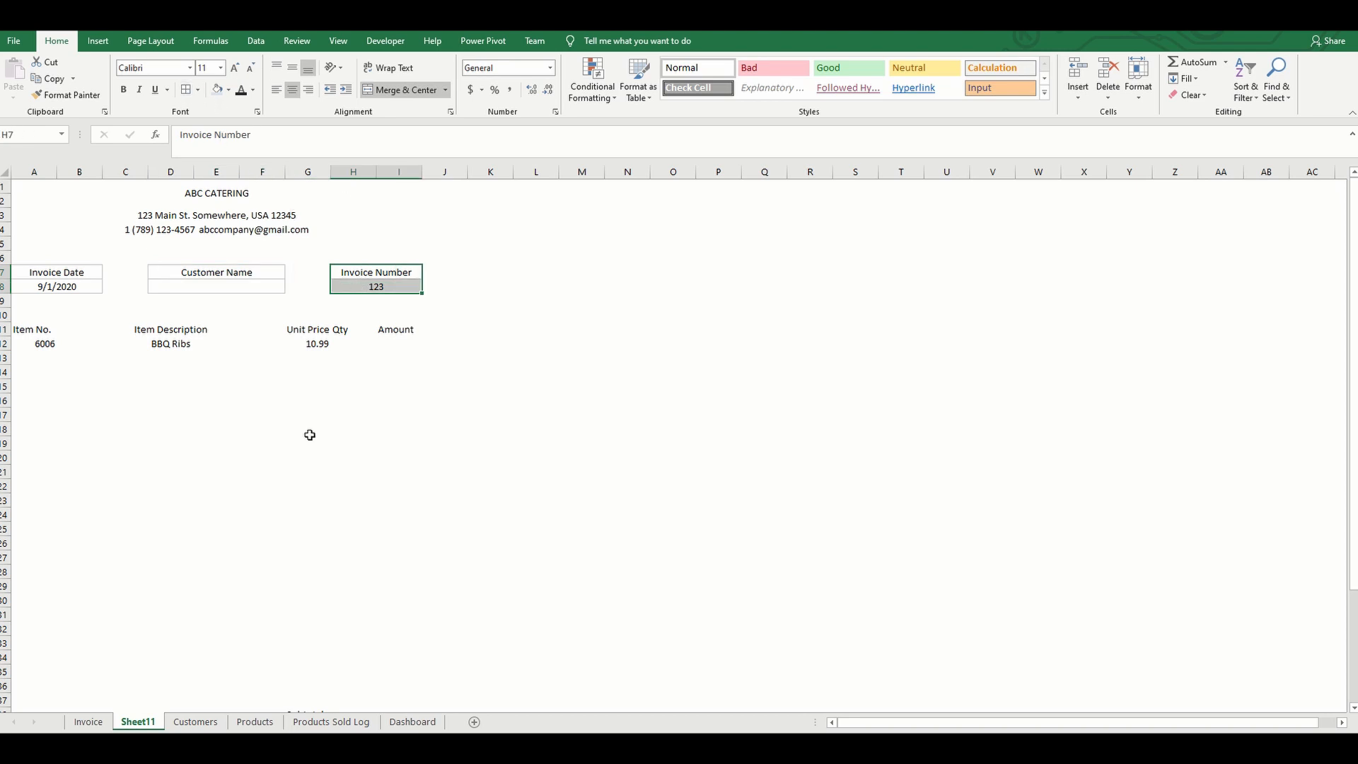
pyautogui.click(308, 432)
# Apply all borders to the item table A11:I34, down to the last row containing the Amount formula
pyautogui.click(38, 330)
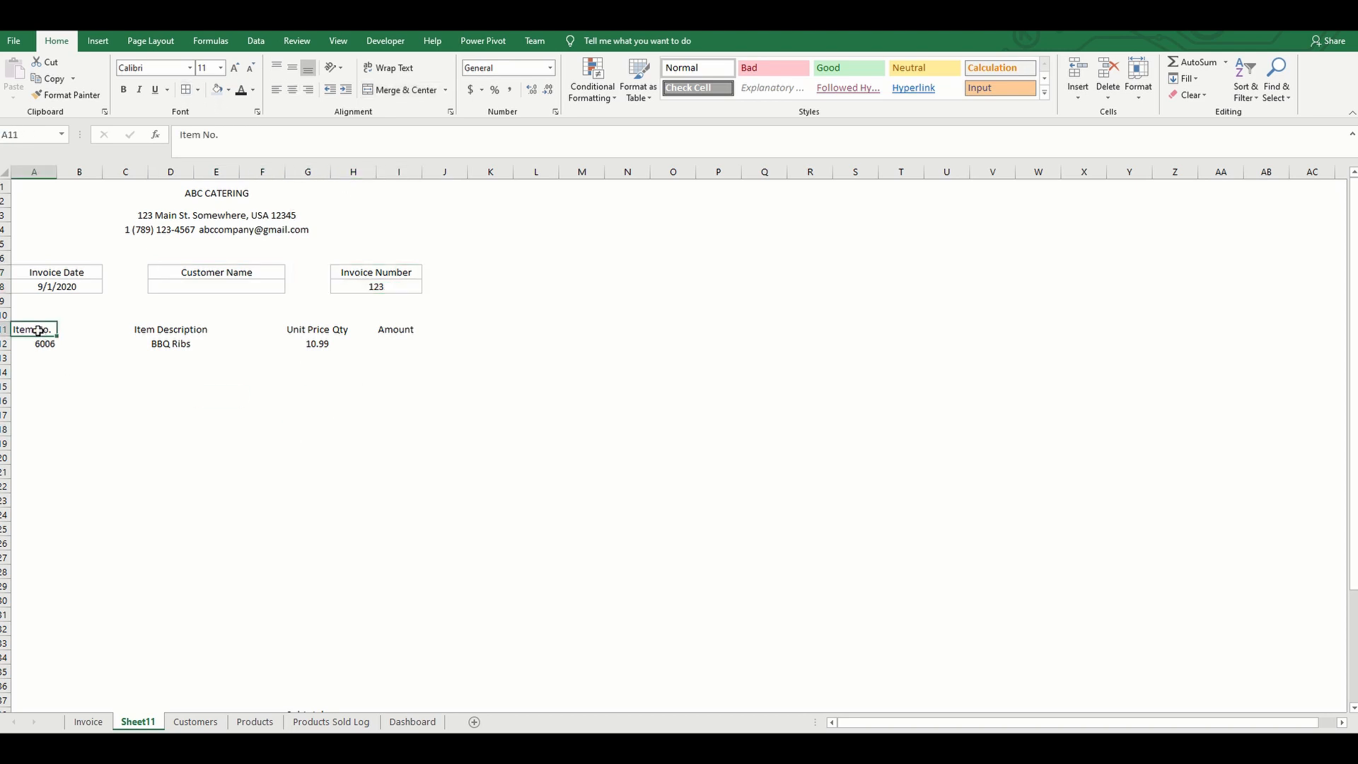
pyautogui.click(414, 482)
pyautogui.press('Down')
pyautogui.press('Down')
pyautogui.press('Down')
pyautogui.press('Down')
pyautogui.press('Down')
pyautogui.press('Down')
pyautogui.press('Down')
pyautogui.press('Down')
pyautogui.press('Down')
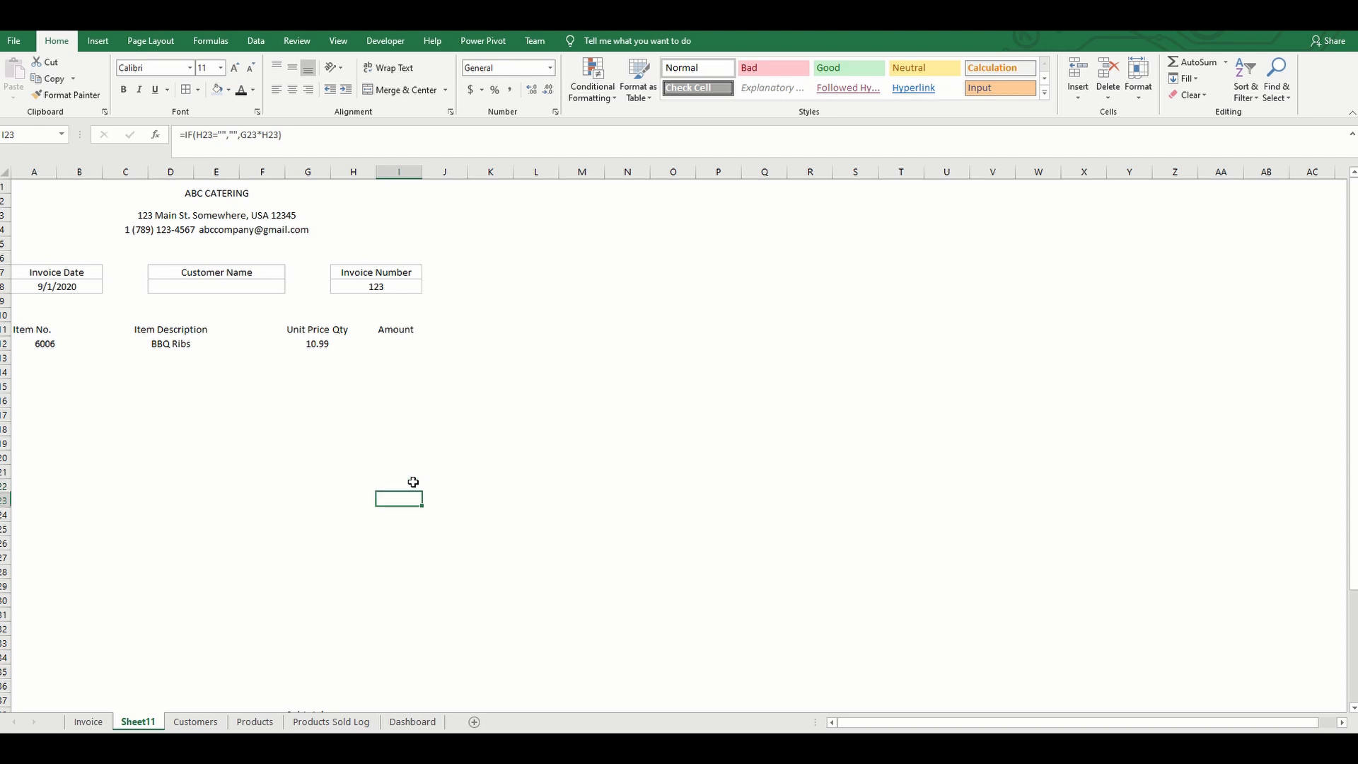
pyautogui.press('Down')
pyautogui.press('Down')
pyautogui.press('Down')
pyautogui.press('Down')
pyautogui.press('Up')
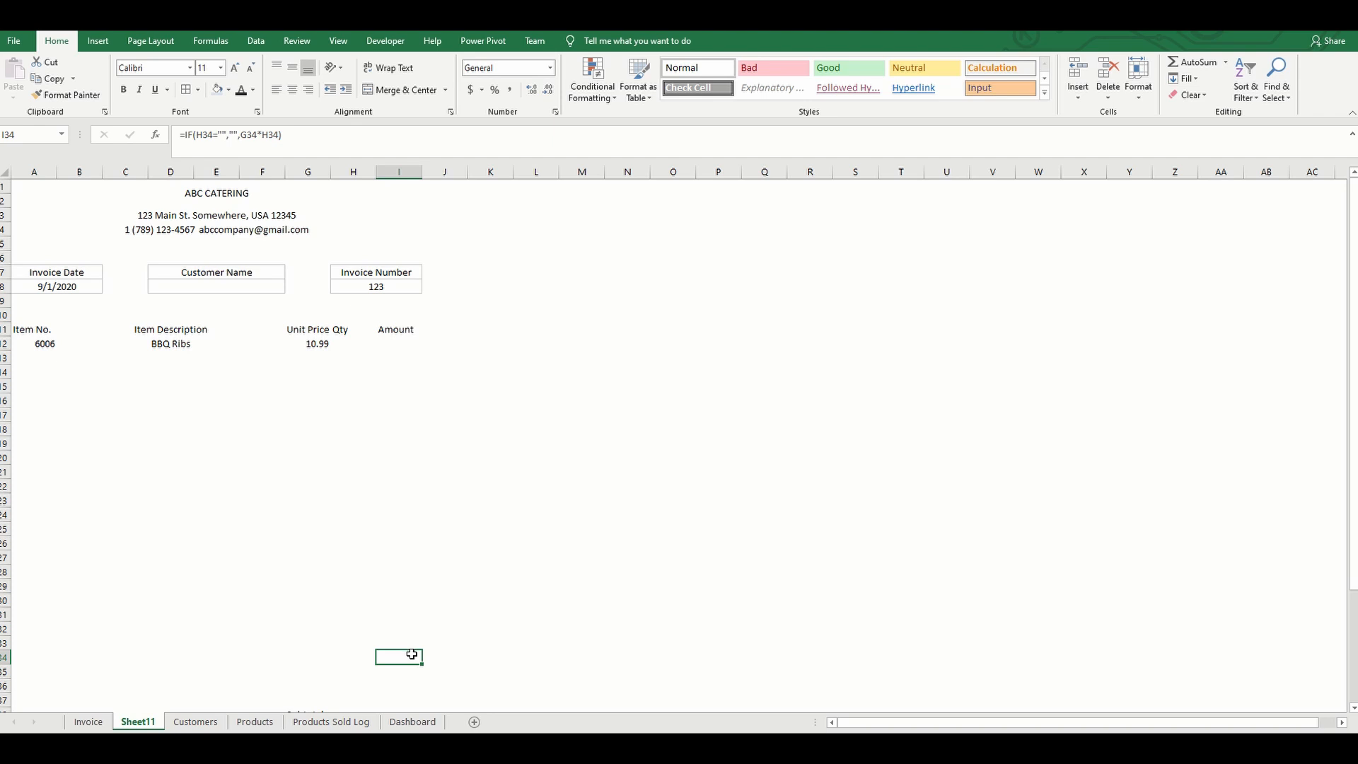
pyautogui.moveTo(412, 654); pyautogui.dragTo(22, 328)
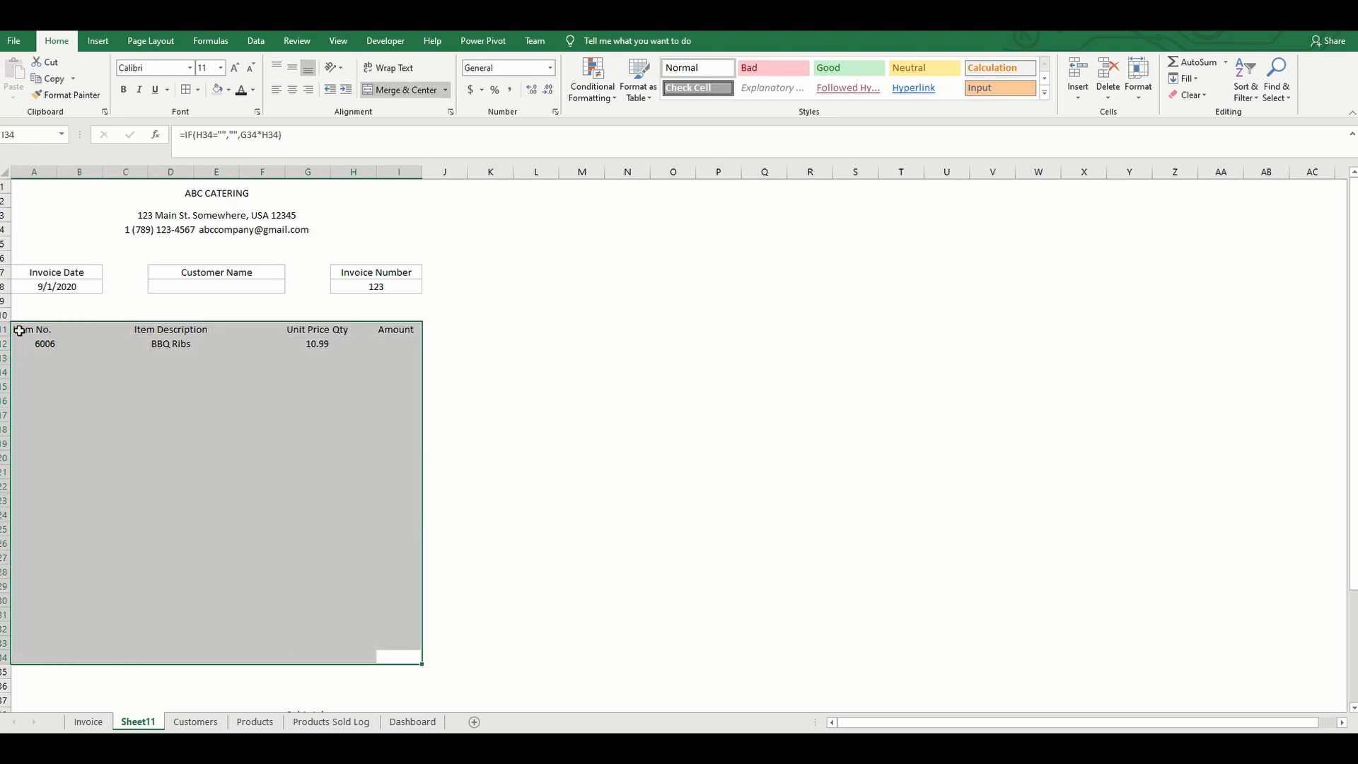
pyautogui.click(186, 91)
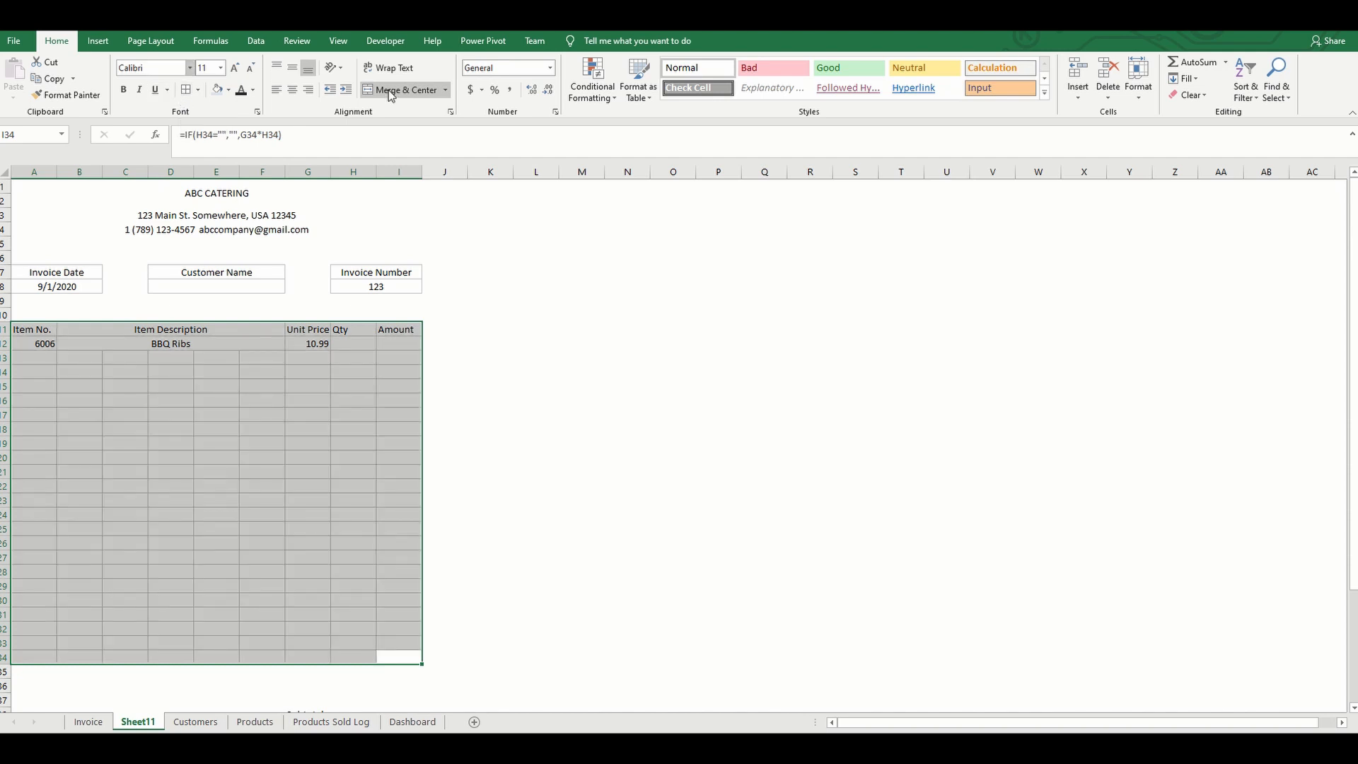
pyautogui.click(367, 442)
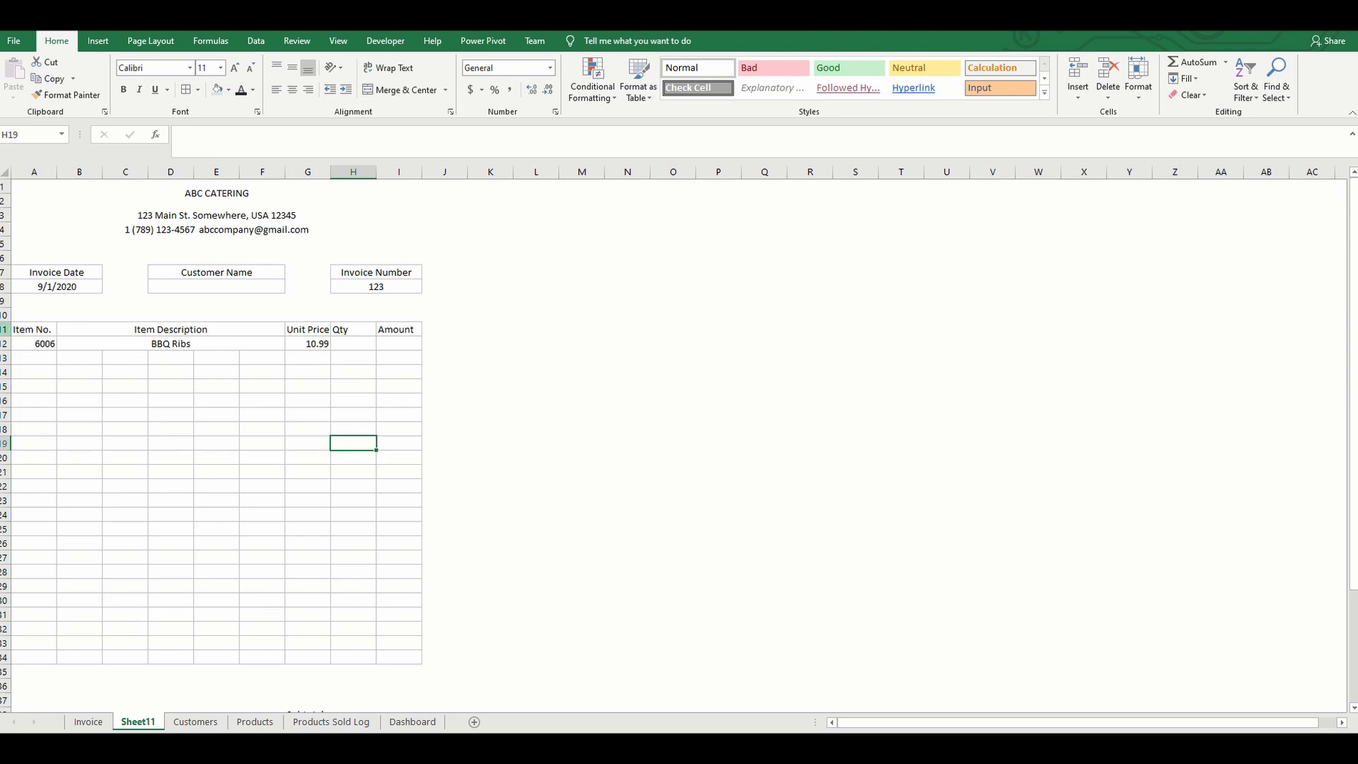
# Center the item table headings in A11:I11
pyautogui.moveTo(26, 328); pyautogui.dragTo(378, 329)
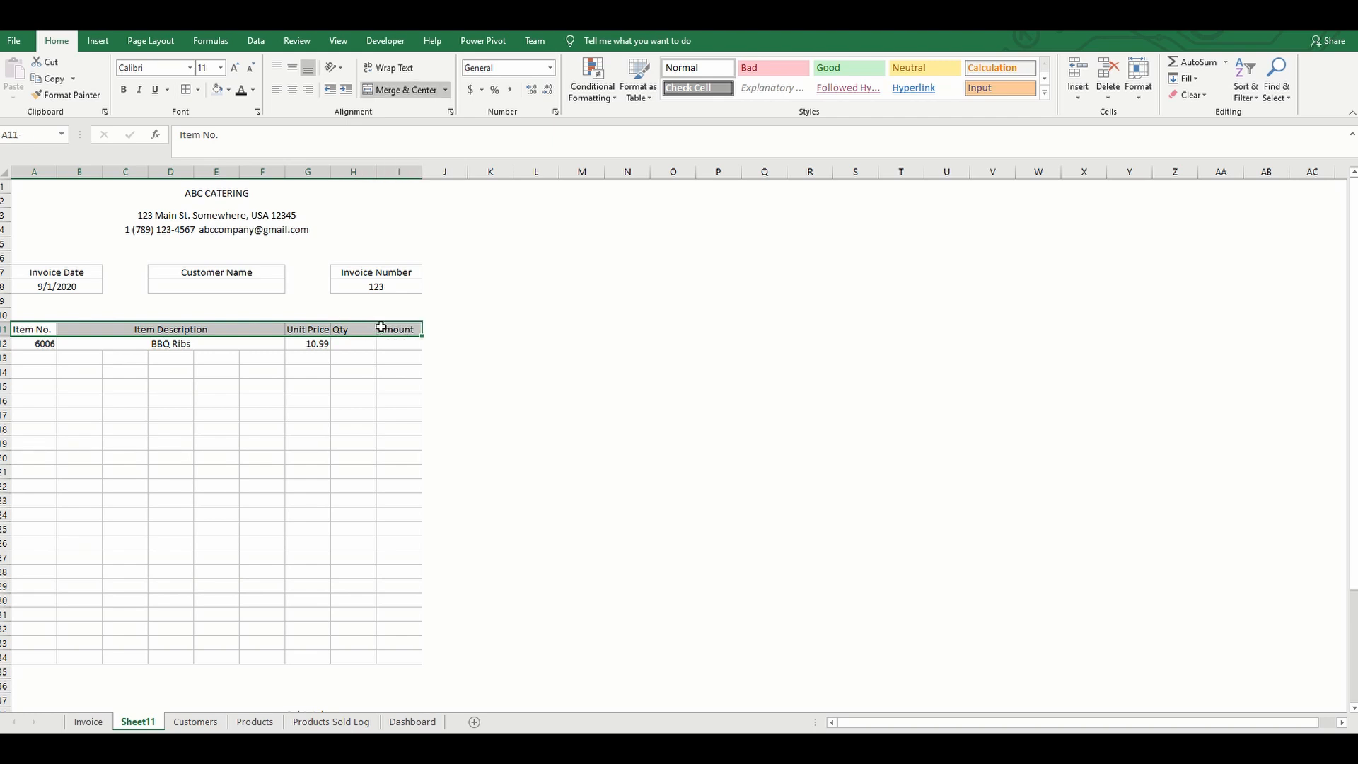
pyautogui.click(296, 91)
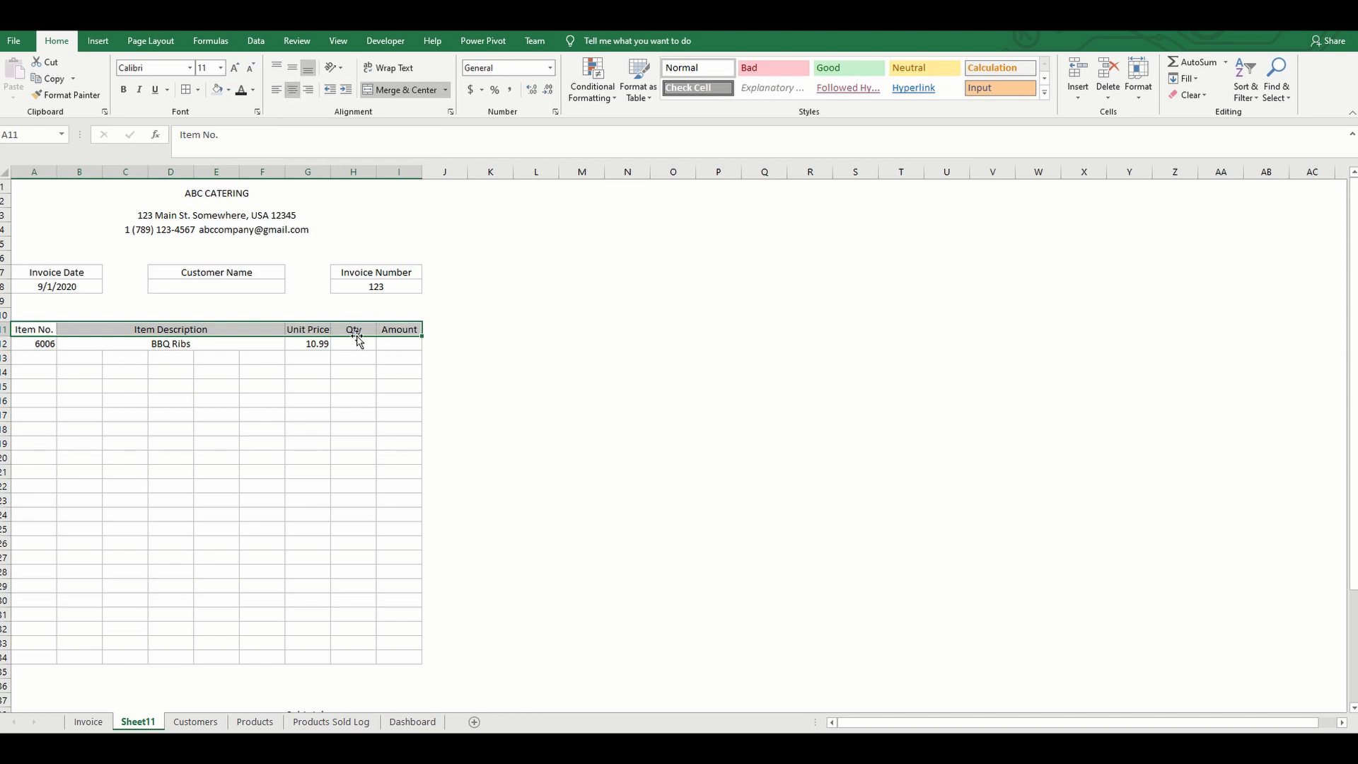
pyautogui.click(219, 399)
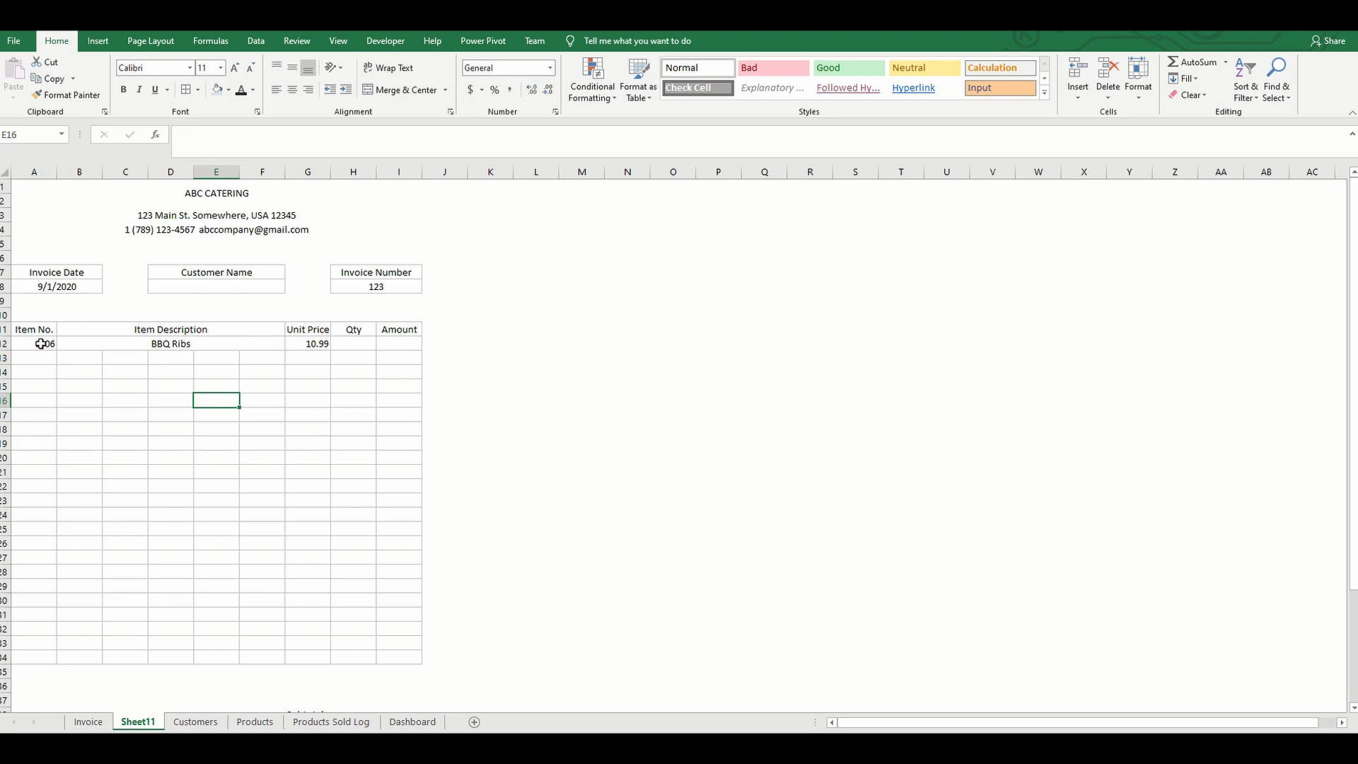
# Copy the merged format of the BBQ Ribs description cell to B13:F13 and B14:F14 with Format Painter
pyautogui.click(137, 345)
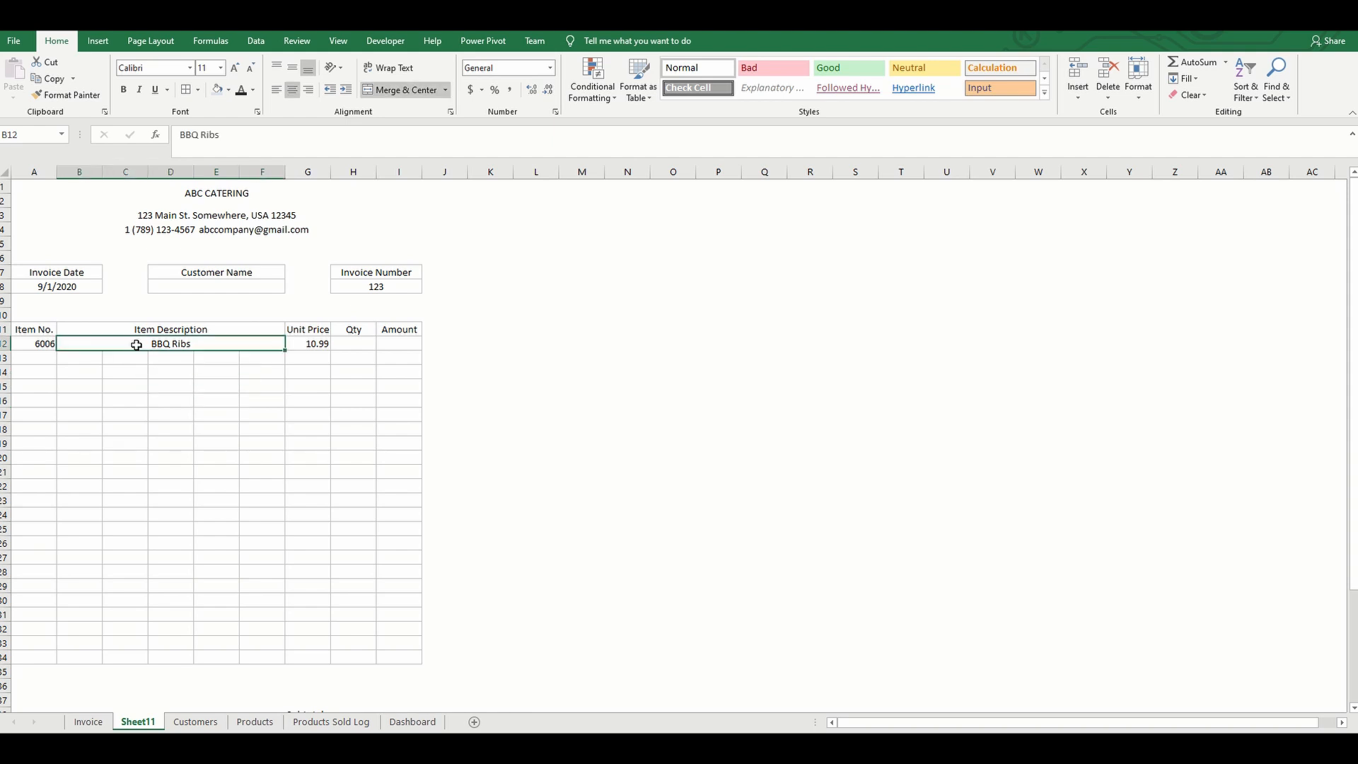
pyautogui.click(78, 96)
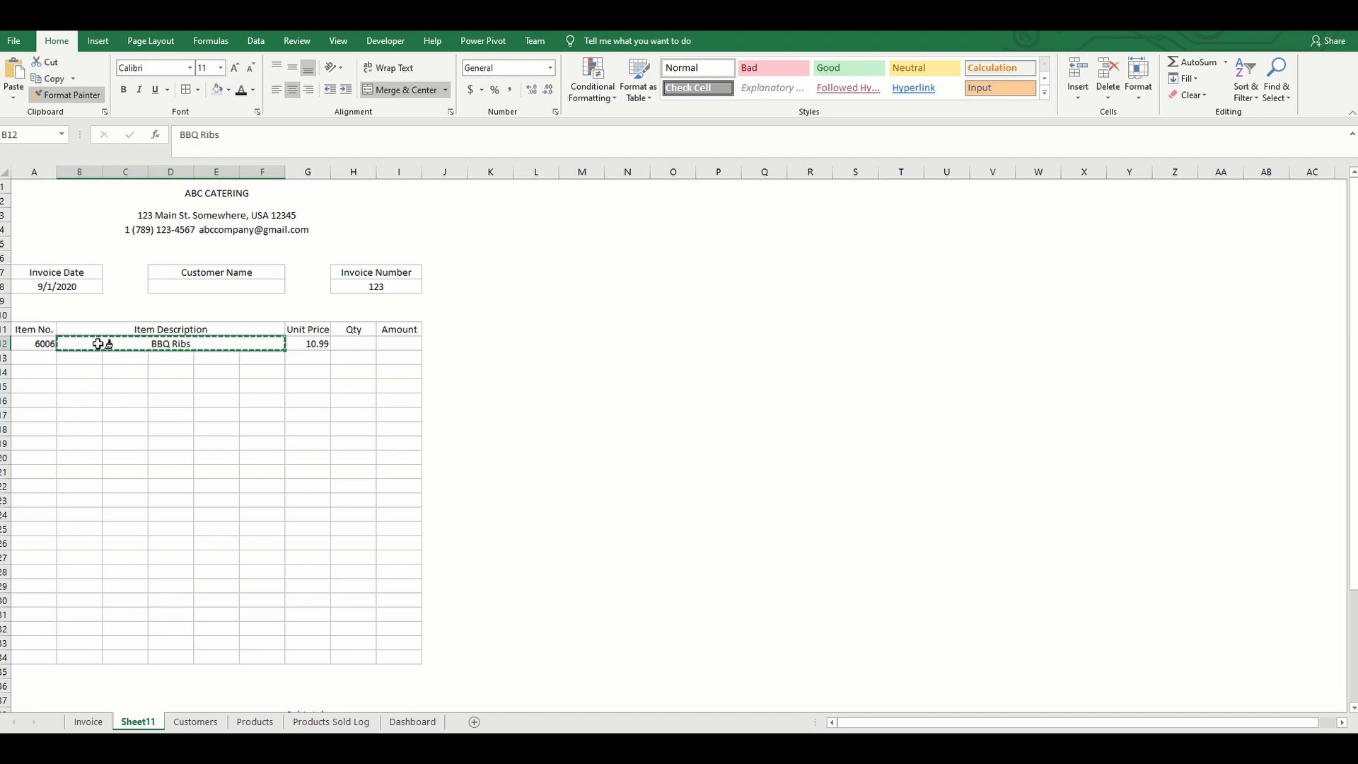
pyautogui.click(90, 357)
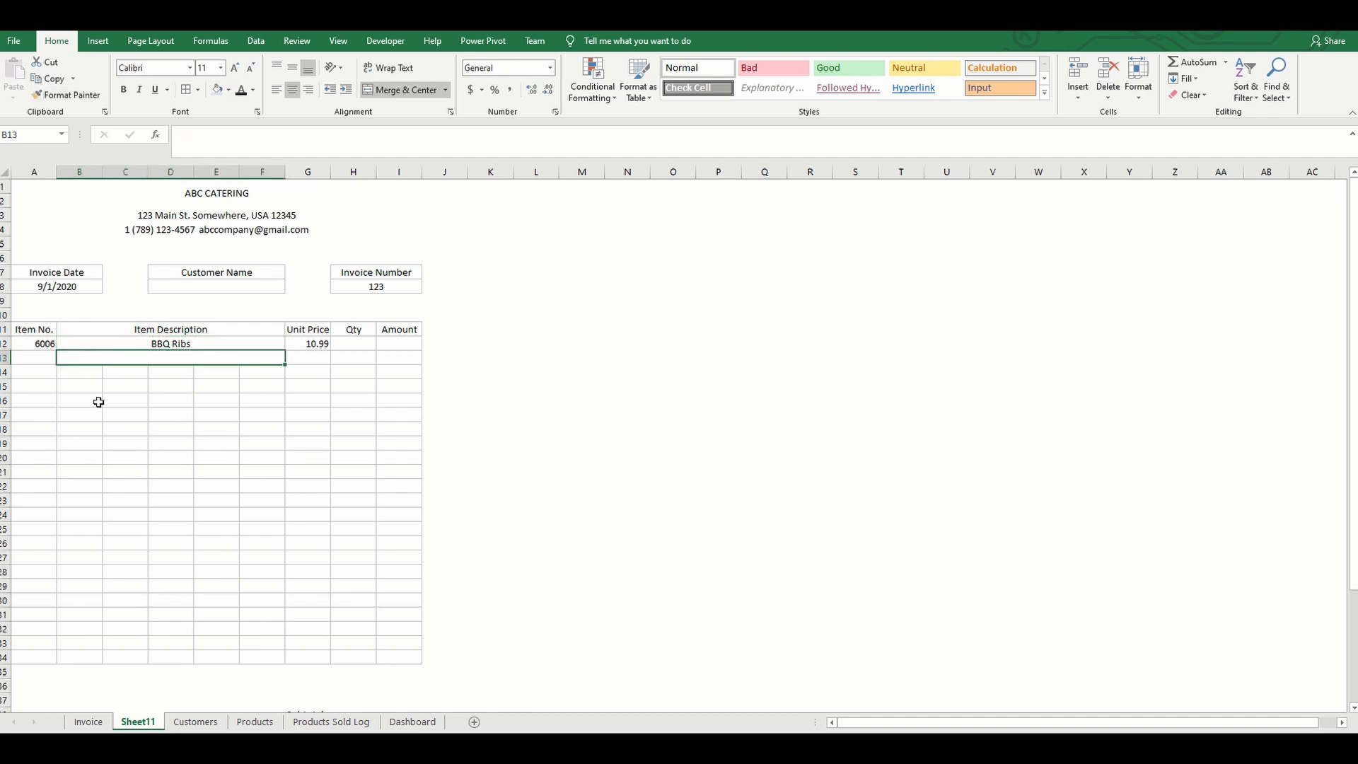
pyautogui.click(72, 96)
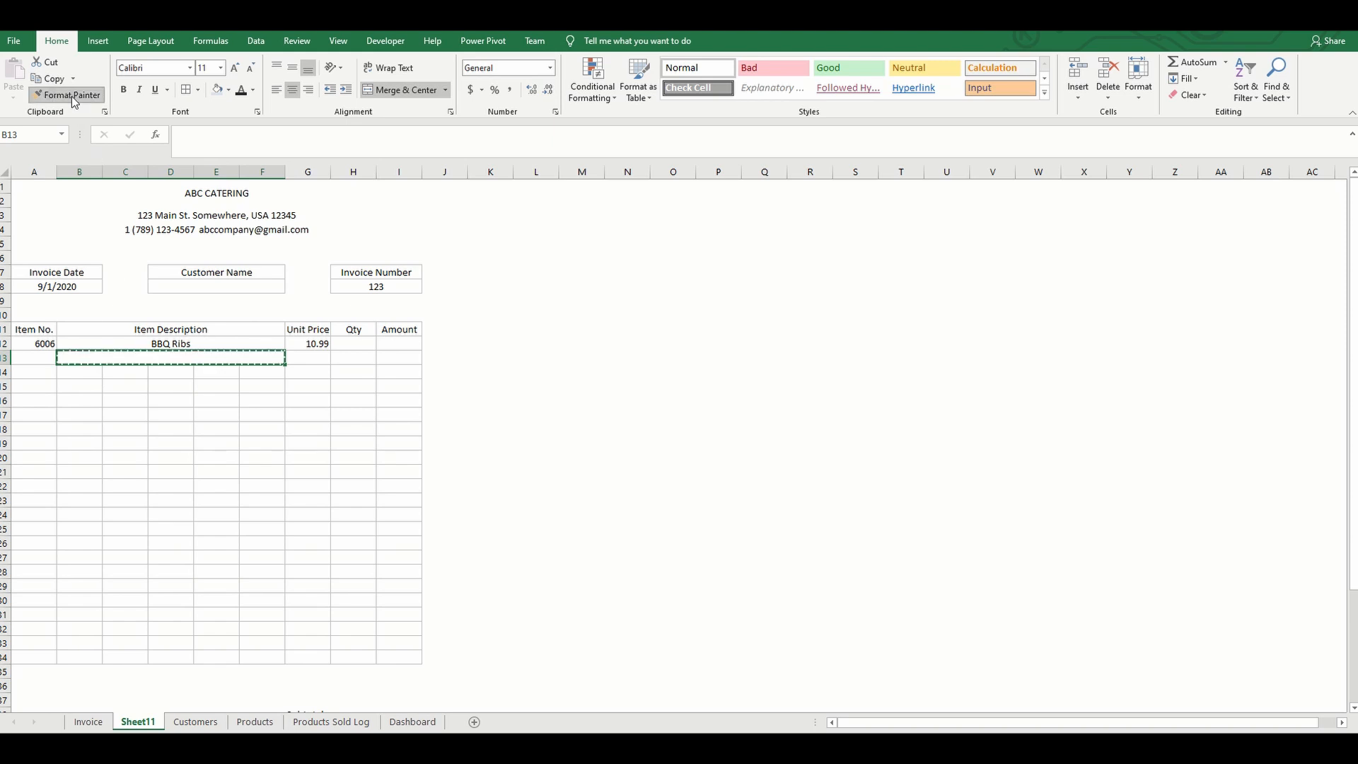
pyautogui.click(97, 372)
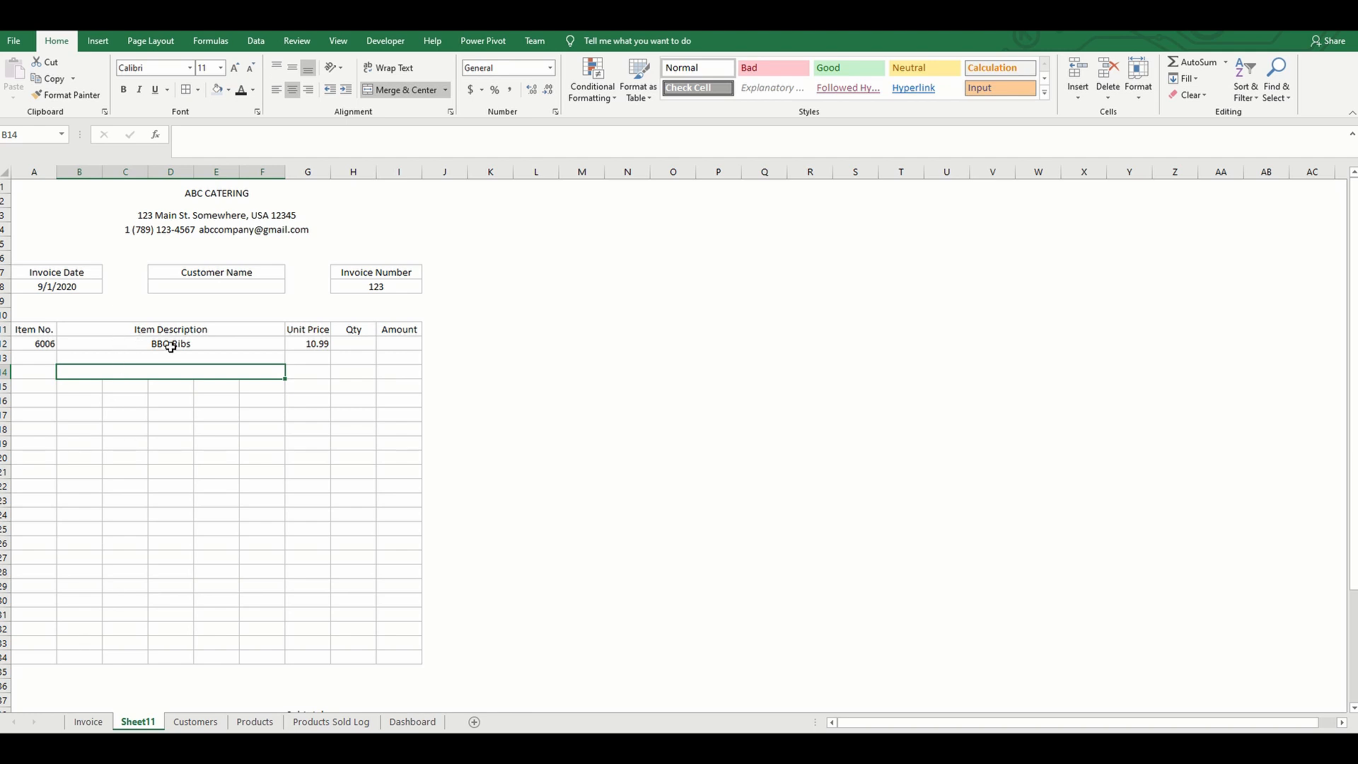
# Extend the merged Item Description format in growing blocks with Format Painter to cover the remaining rows B15:F34
pyautogui.moveTo(103, 331); pyautogui.dragTo(86, 416)
pyautogui.click(67, 95)
pyautogui.click(67, 95)
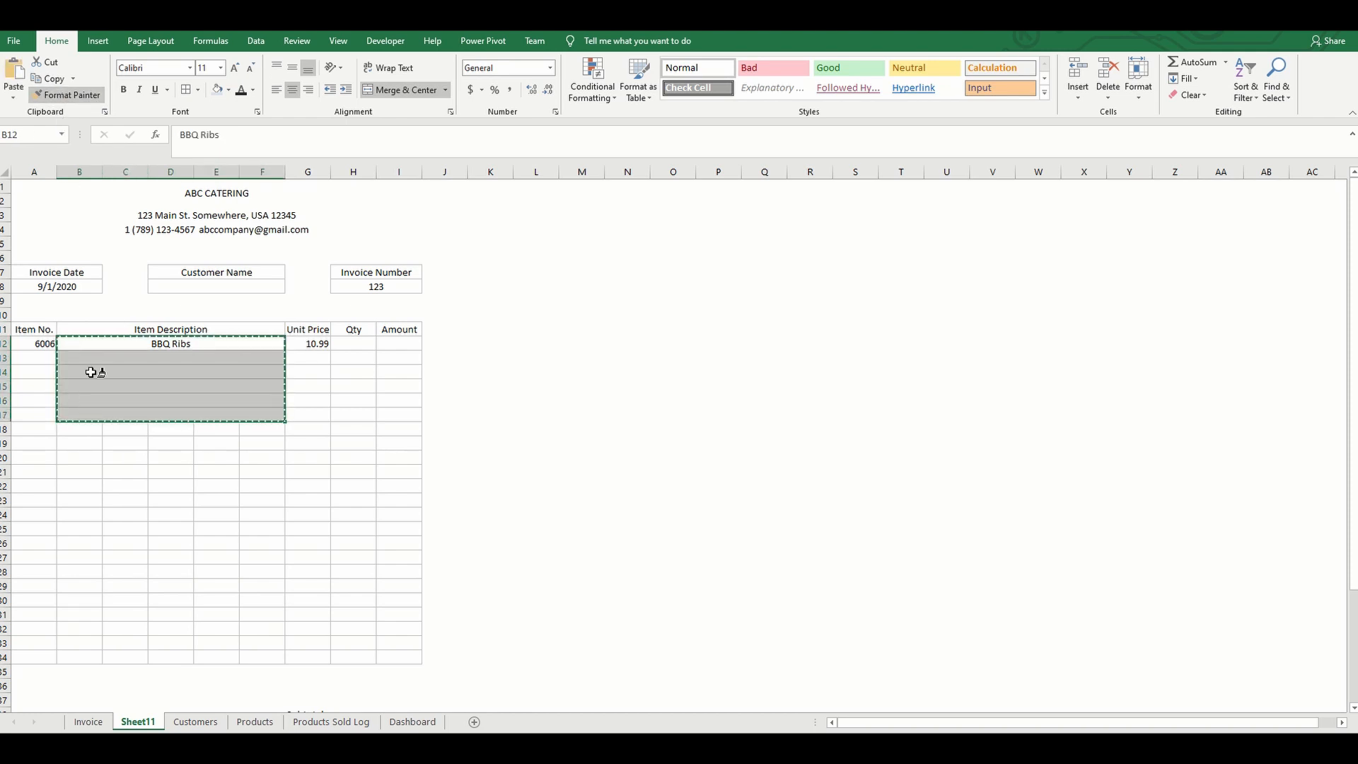
pyautogui.click(81, 435)
pyautogui.moveTo(100, 352); pyautogui.dragTo(95, 500)
pyautogui.click(67, 95)
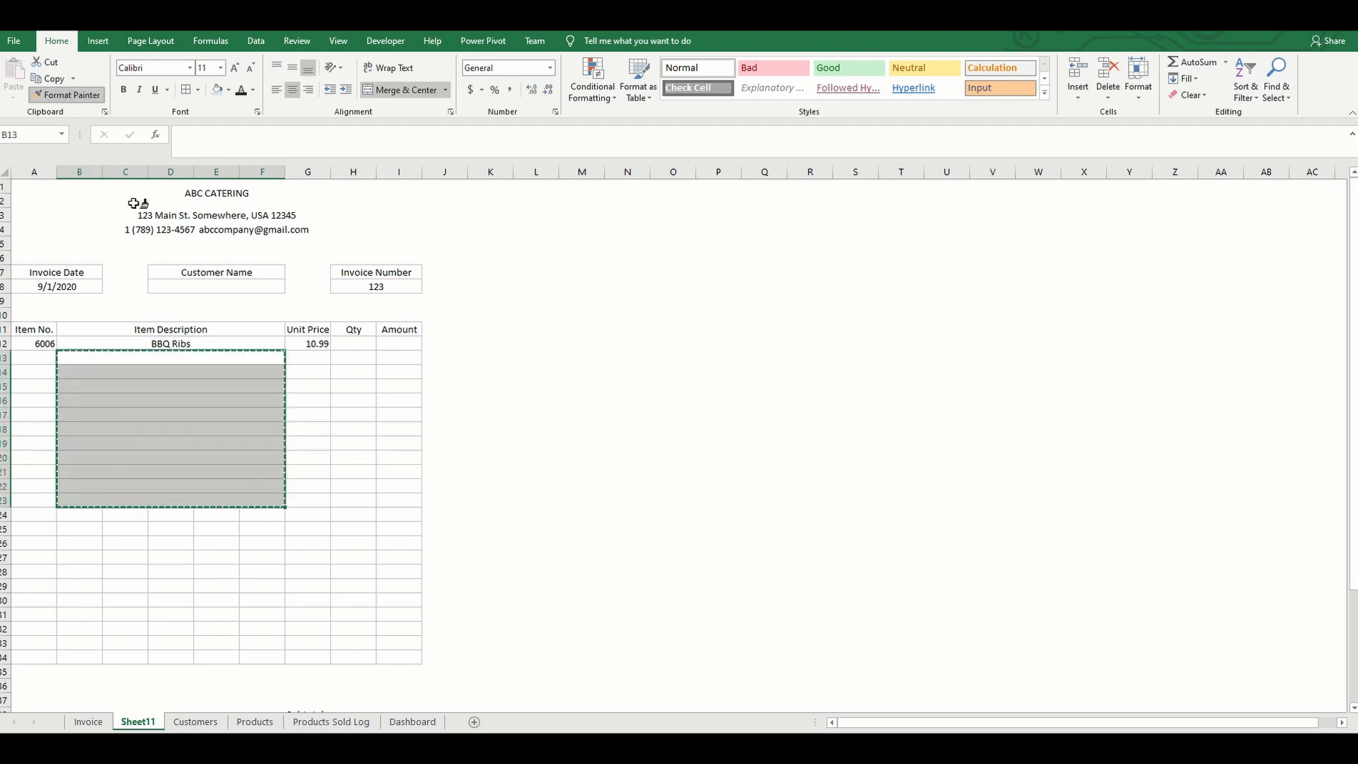
pyautogui.click(86, 512)
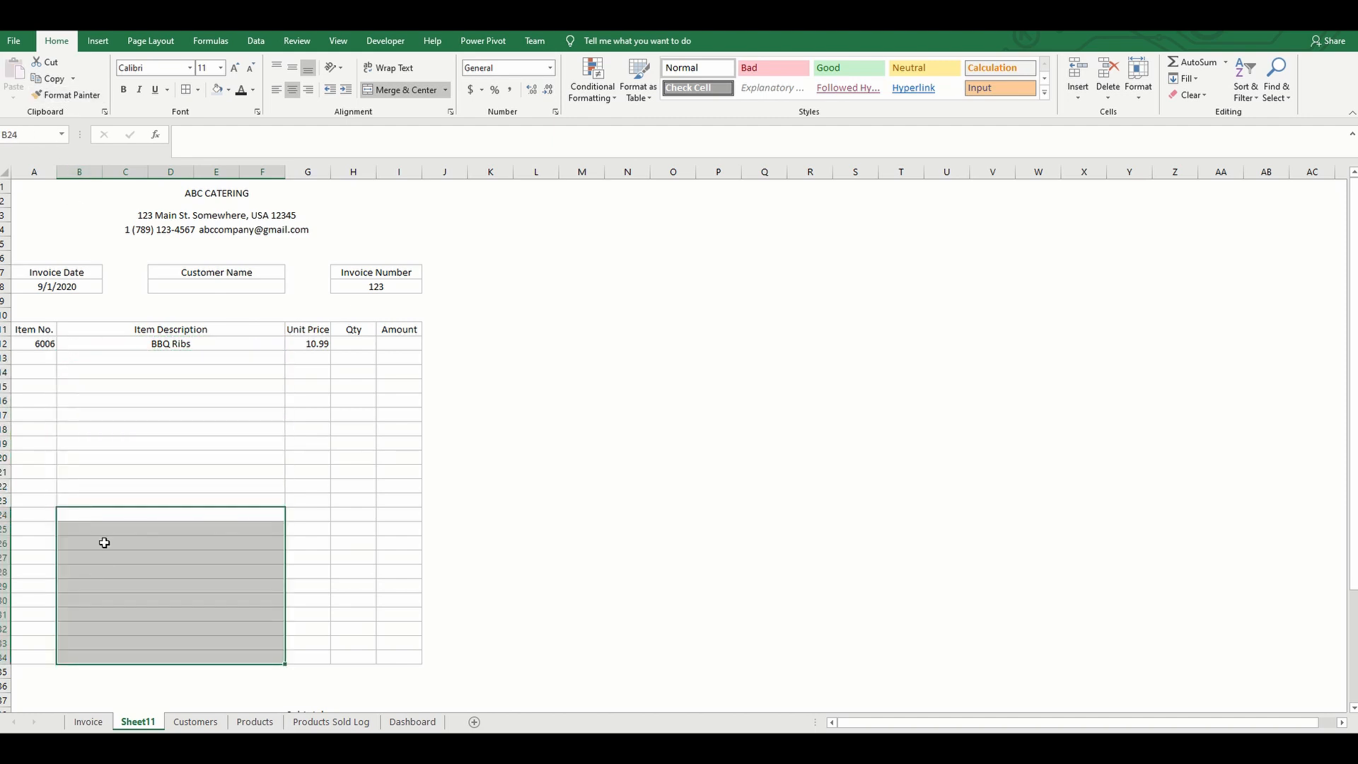
pyautogui.click(337, 590)
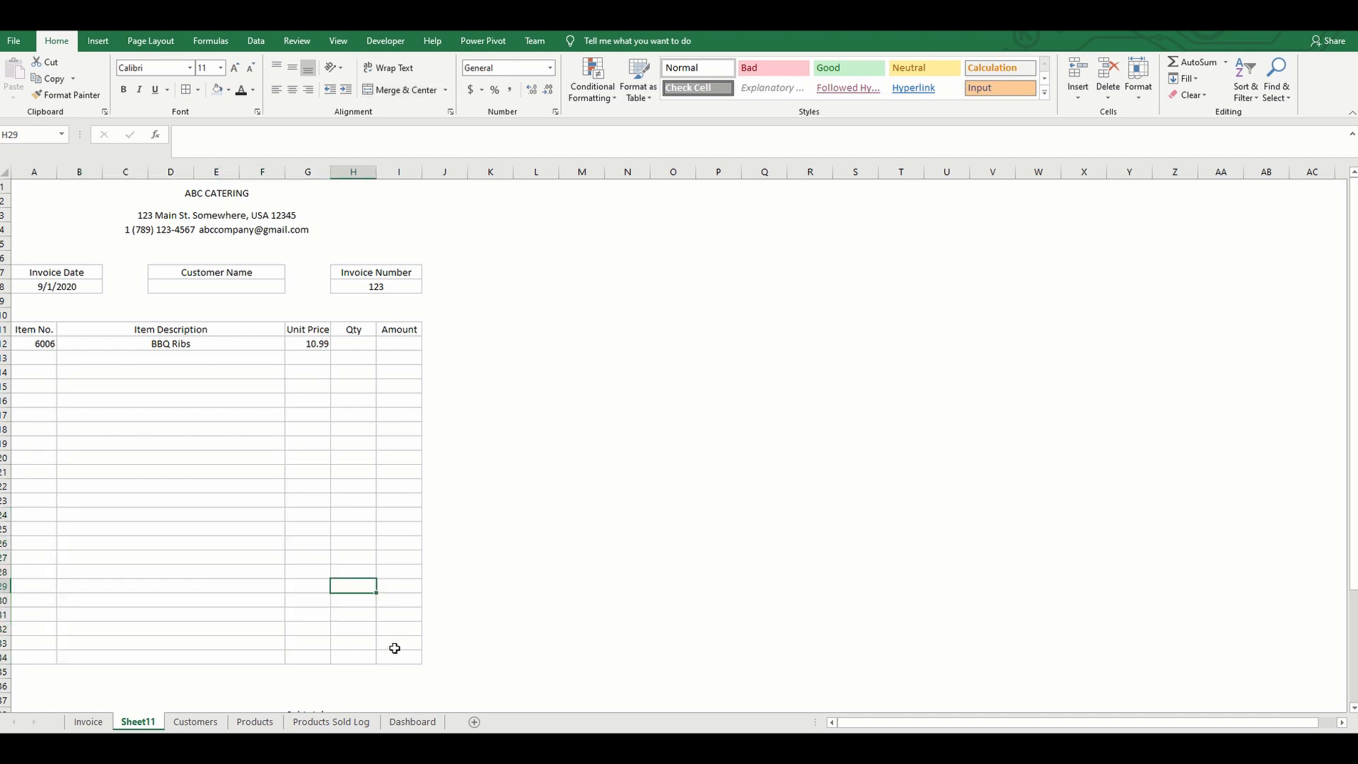
# Apply all borders to the totals block G38:I43 and merge and center each label from Subtotal to Total across columns G:H
pyautogui.scroll(-4, 395, 648)
pyautogui.moveTo(293, 542); pyautogui.dragTo(397, 614)
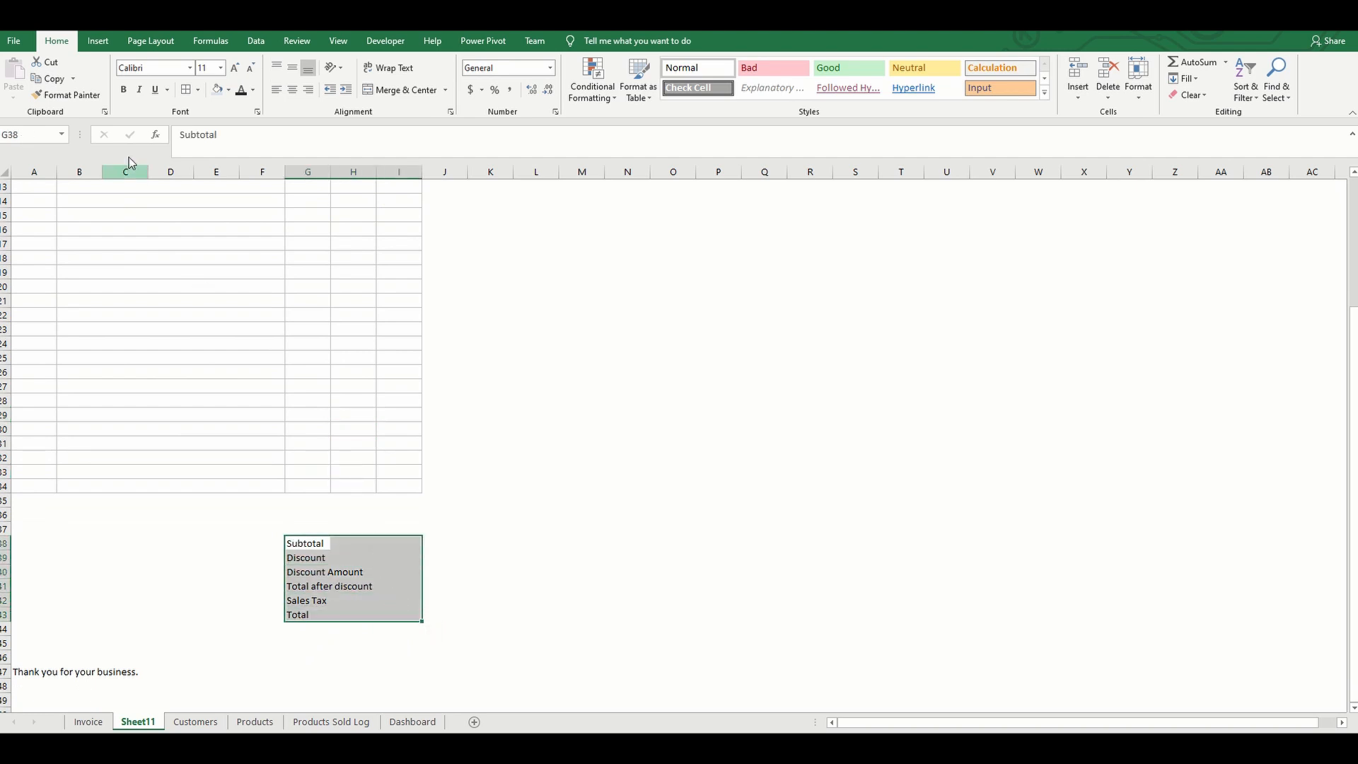
pyautogui.moveTo(358, 542); pyautogui.dragTo(354, 601)
pyautogui.click(397, 95)
pyautogui.click(397, 95)
pyautogui.click(390, 94)
pyautogui.click(402, 91)
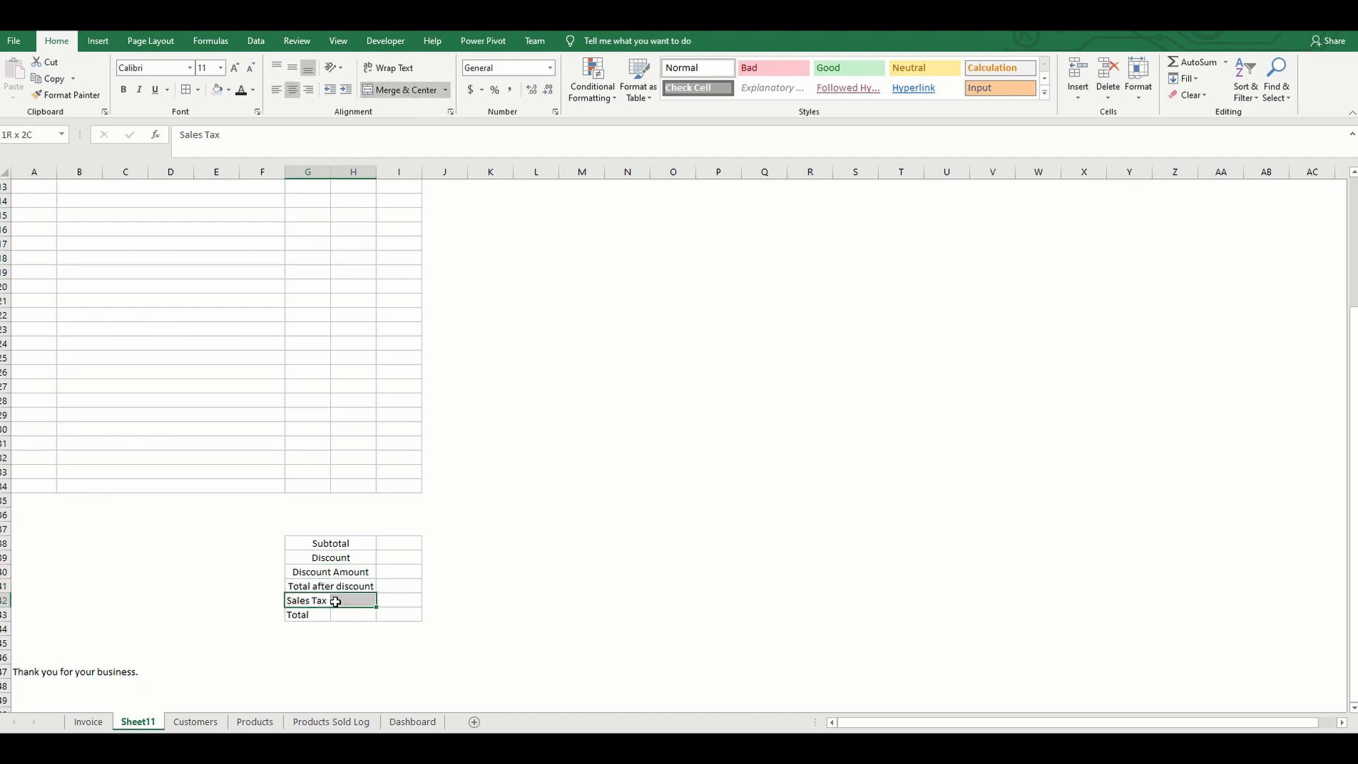
pyautogui.click(401, 90)
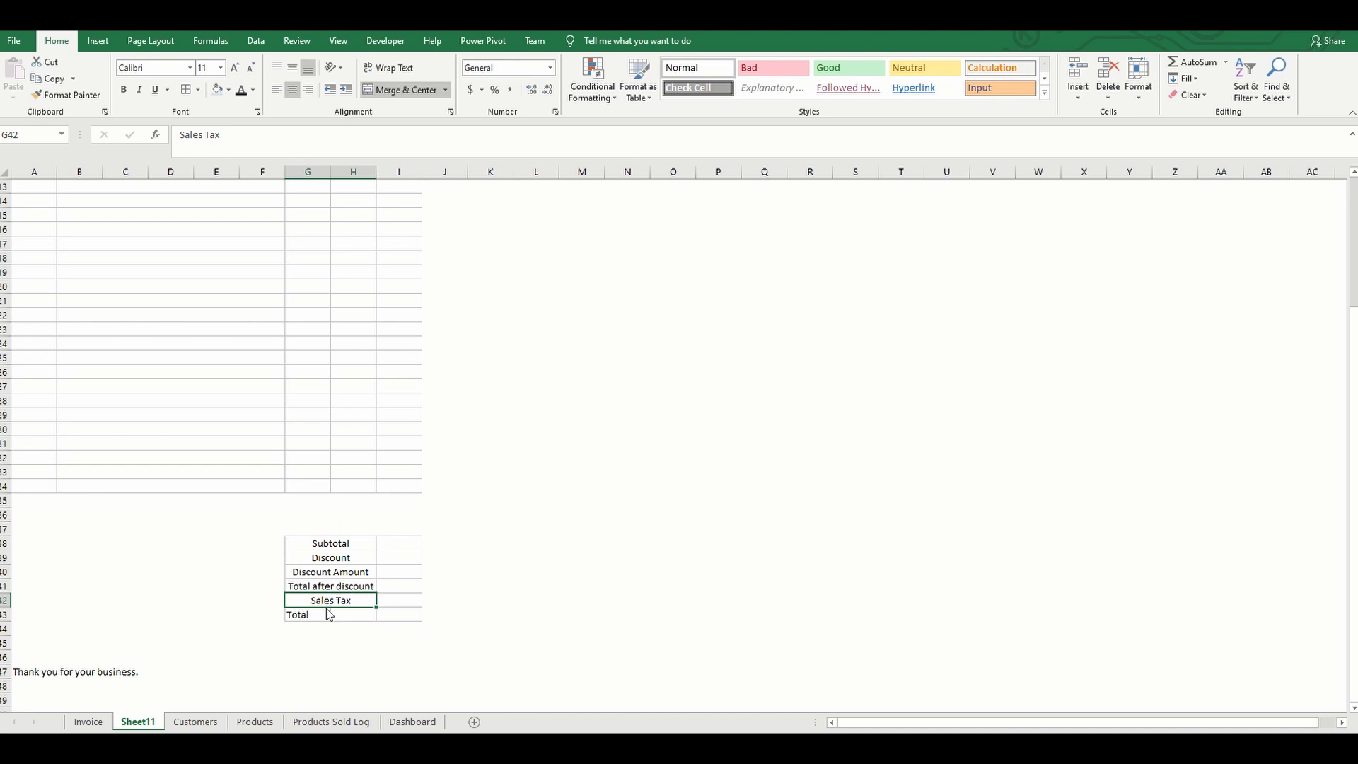
pyautogui.moveTo(324, 615); pyautogui.dragTo(357, 614)
pyautogui.click(409, 93)
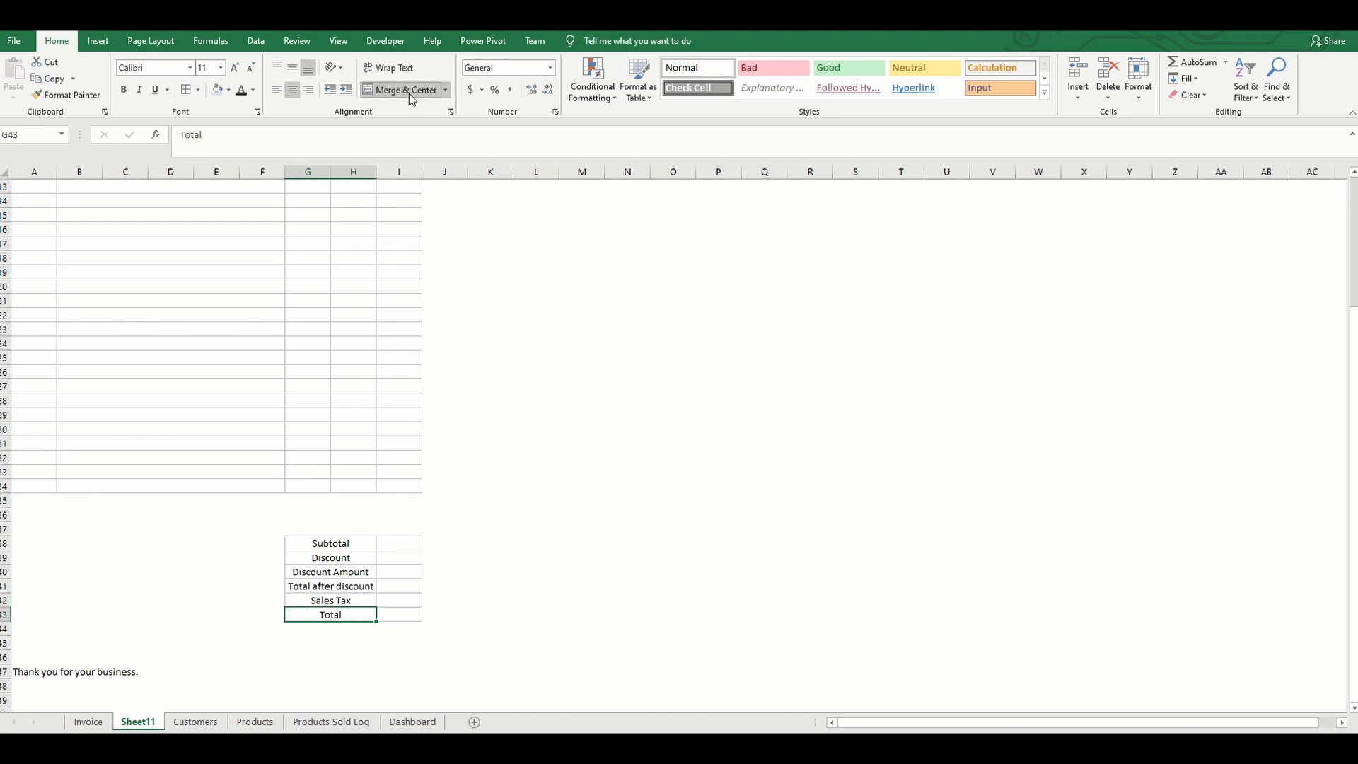
# Left-align the totals labels in G38:H43, and merge and center the "Thank you for your business." line across A47:I47
pyautogui.moveTo(316, 543); pyautogui.dragTo(312, 614)
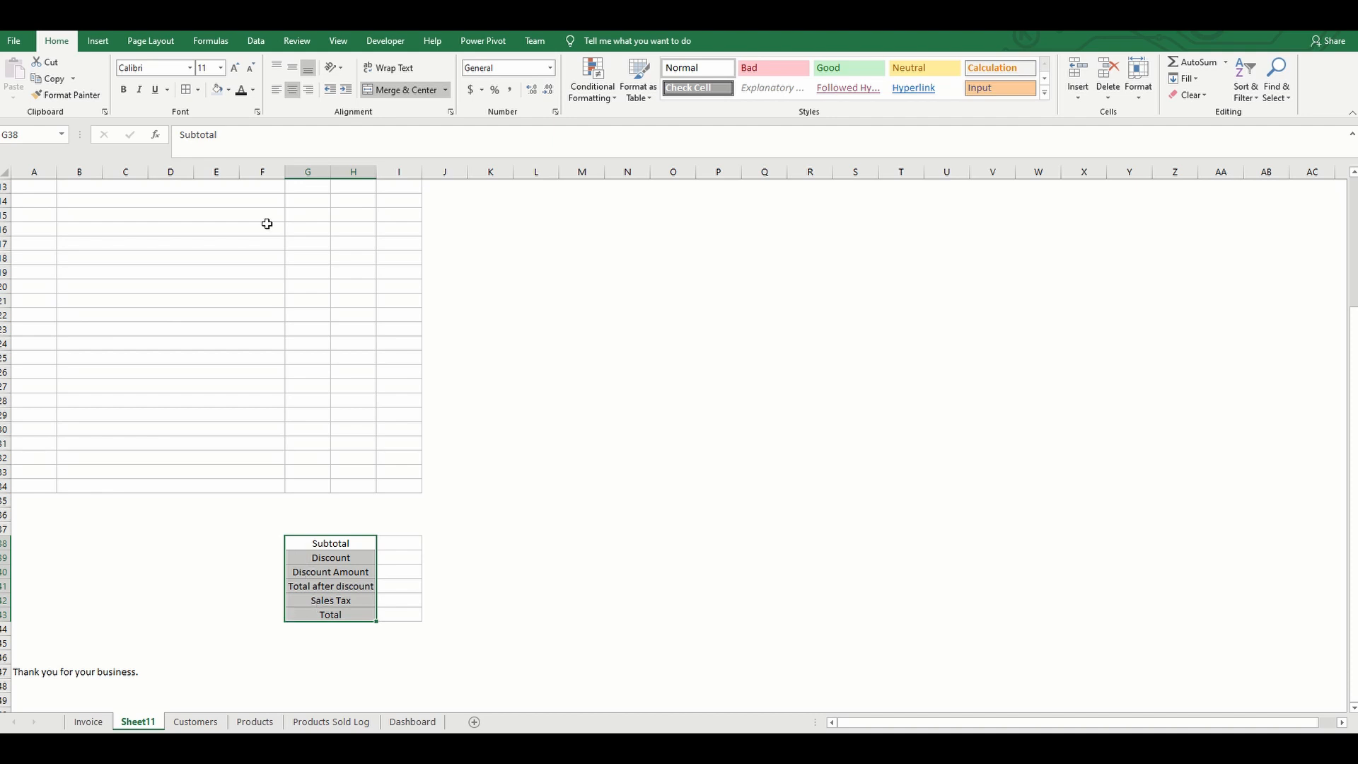
pyautogui.click(277, 91)
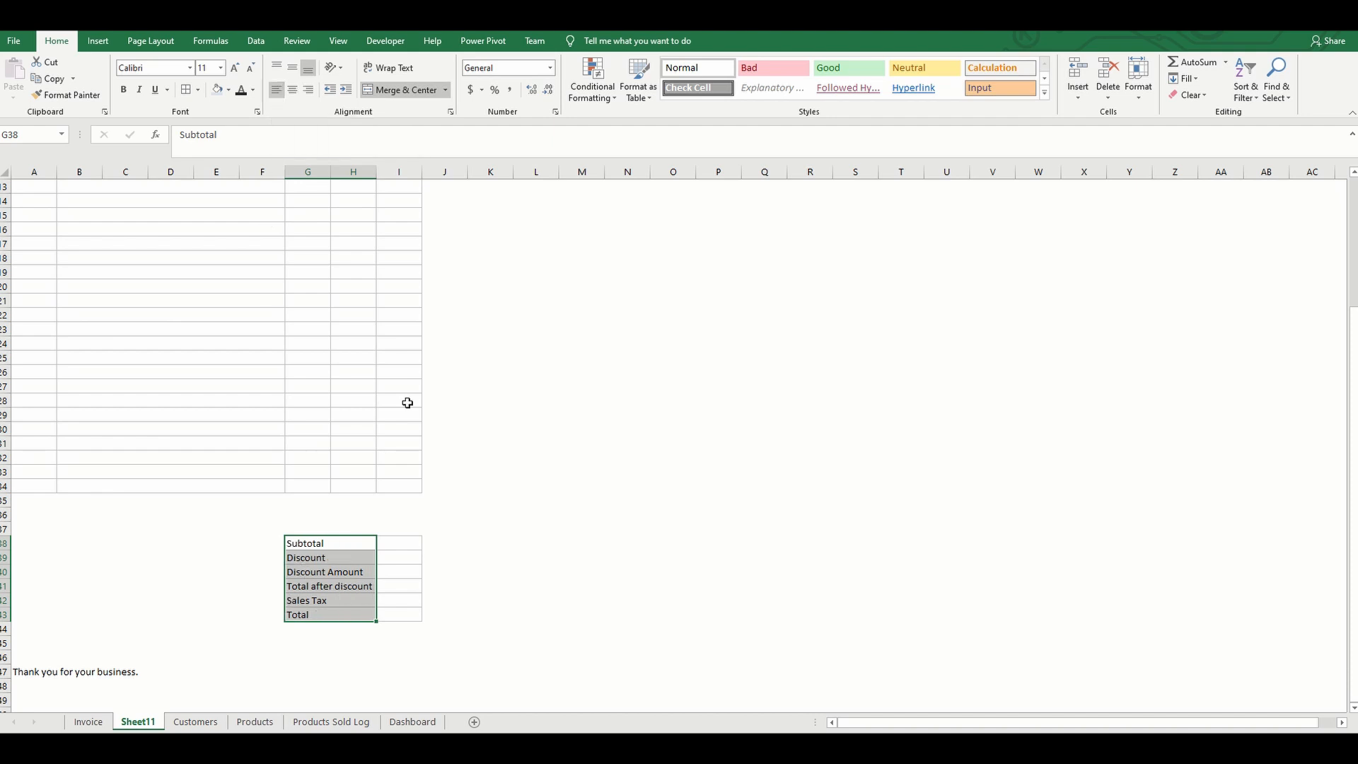
pyautogui.scroll(-1, 210, 698)
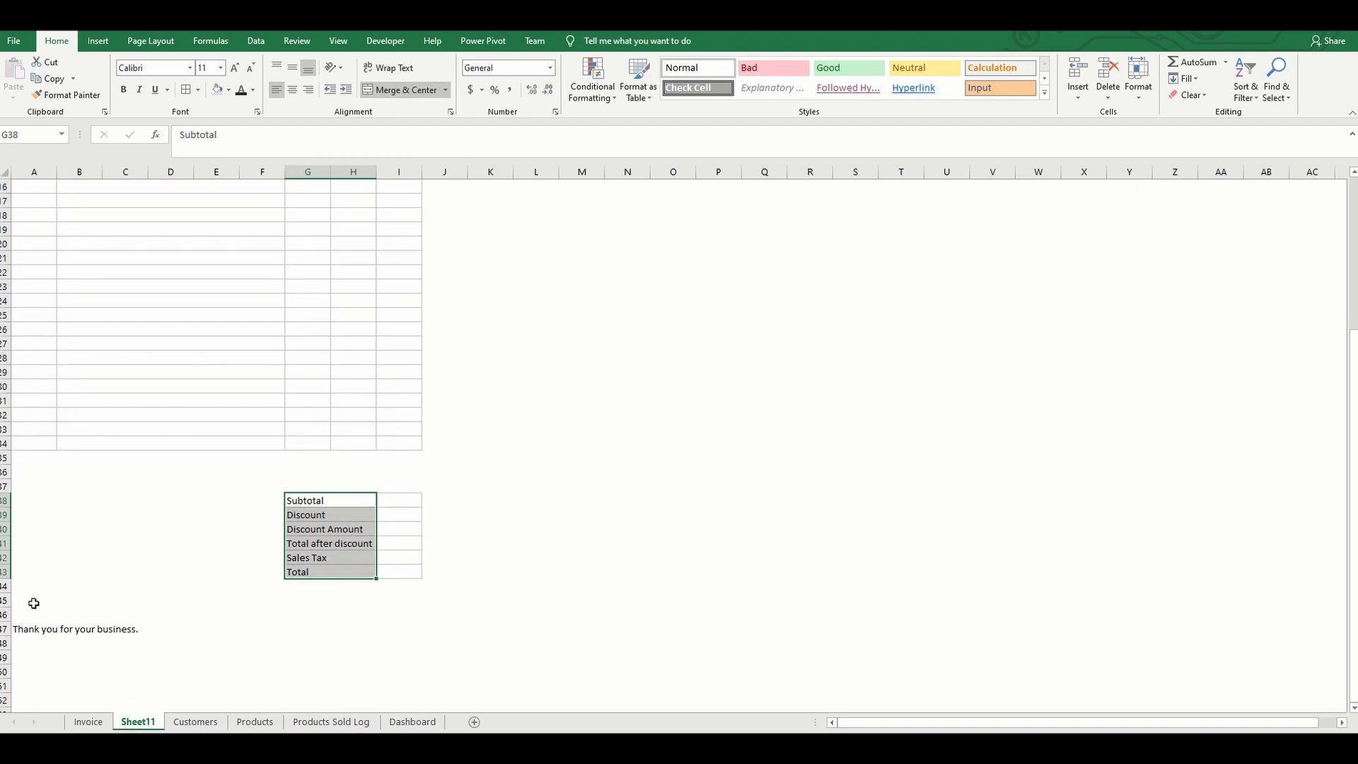
pyautogui.moveTo(26, 630); pyautogui.dragTo(409, 635)
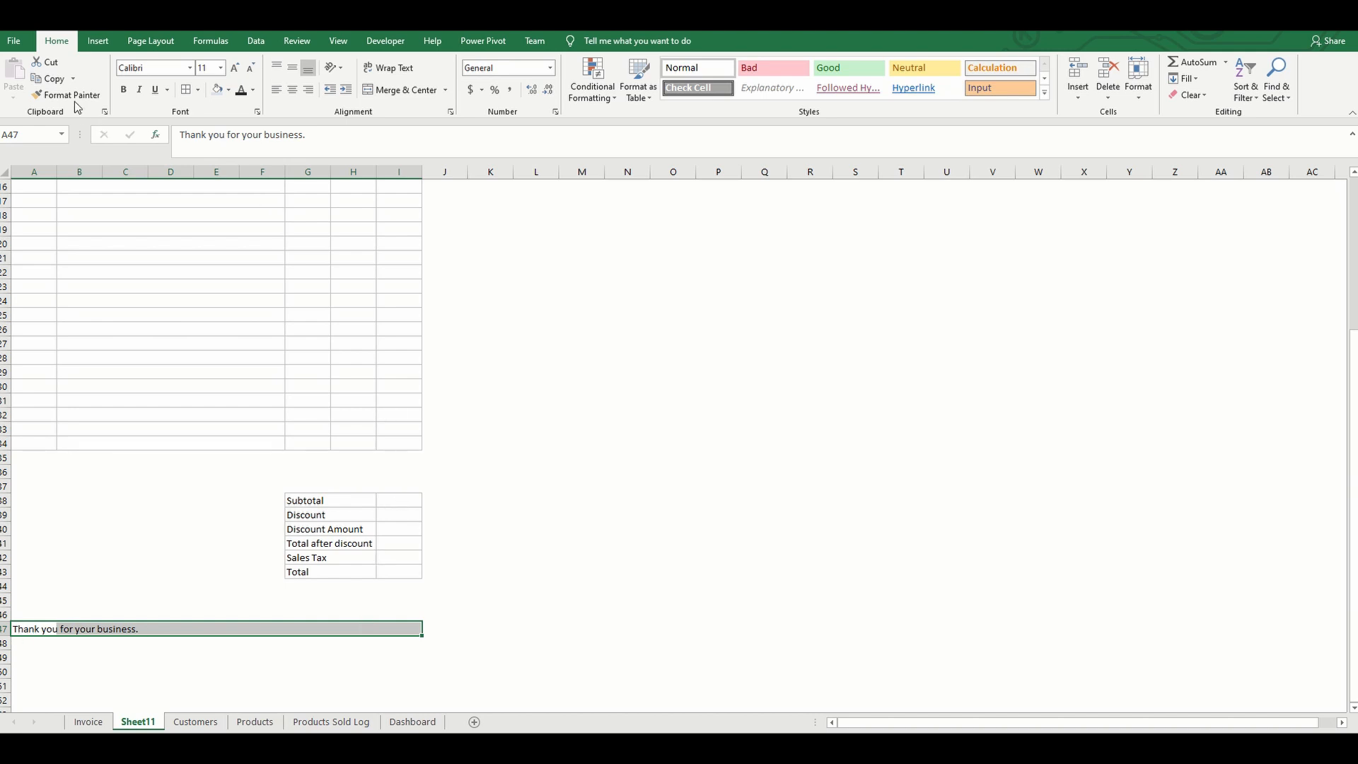
pyautogui.click(398, 94)
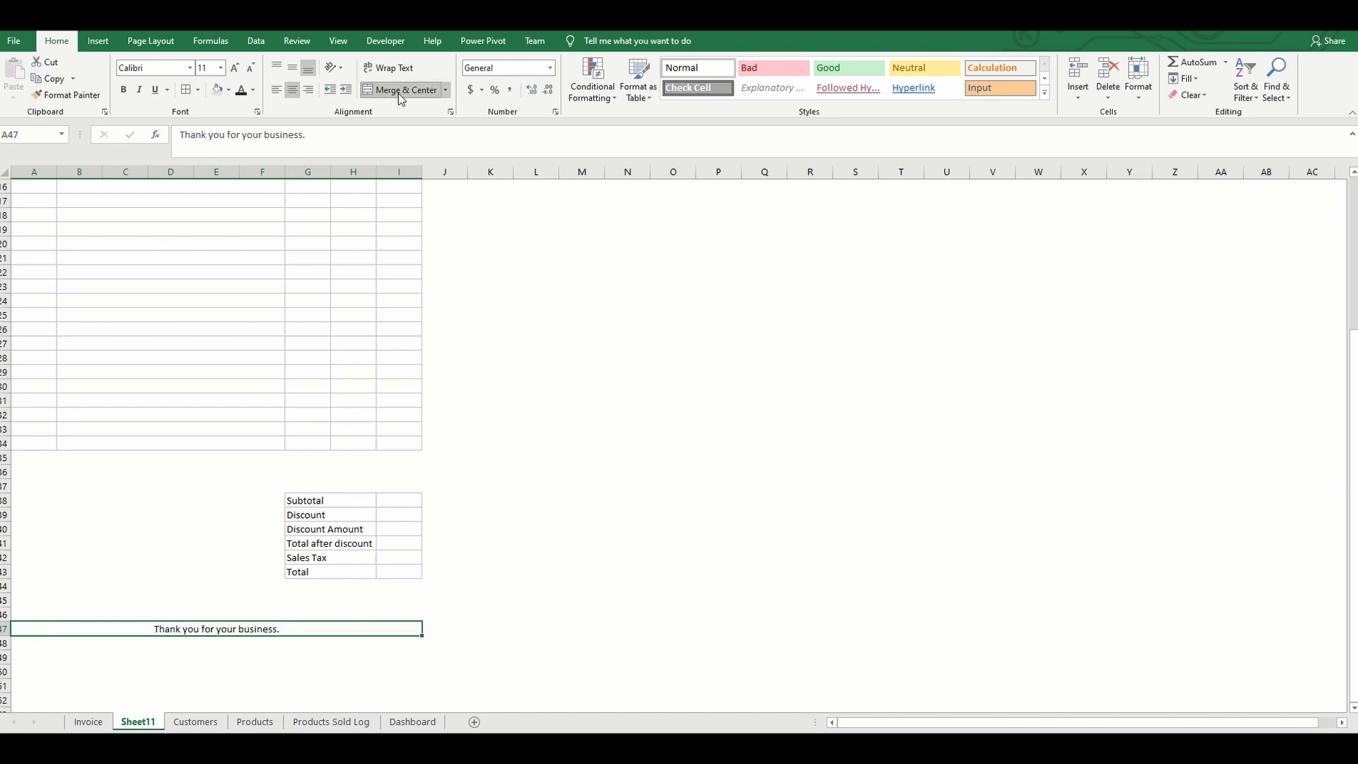
pyautogui.click(489, 587)
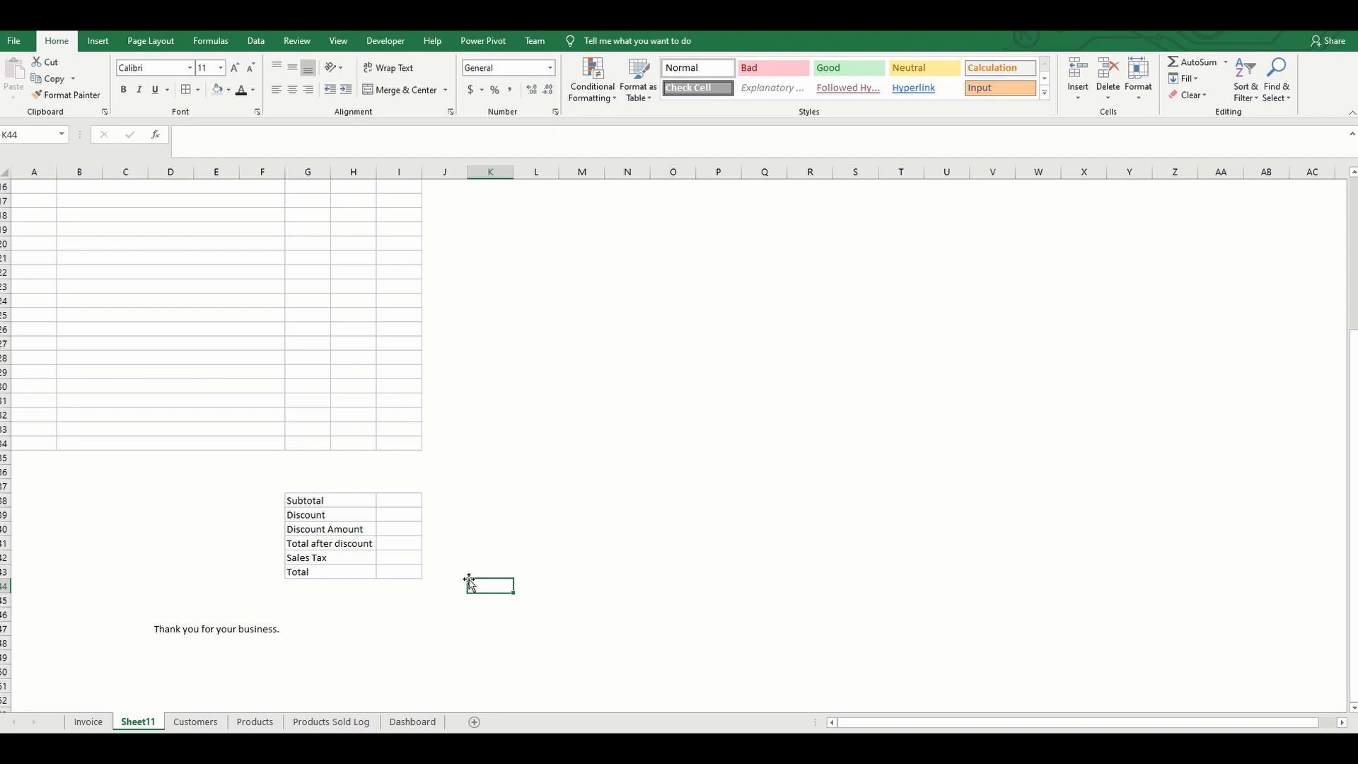
# Calculate the Subtotal in I38 by summing the Amount column with =SUM(I12:I34)
pyautogui.scroll(4, 417, 640)
pyautogui.scroll(1, 417, 640)
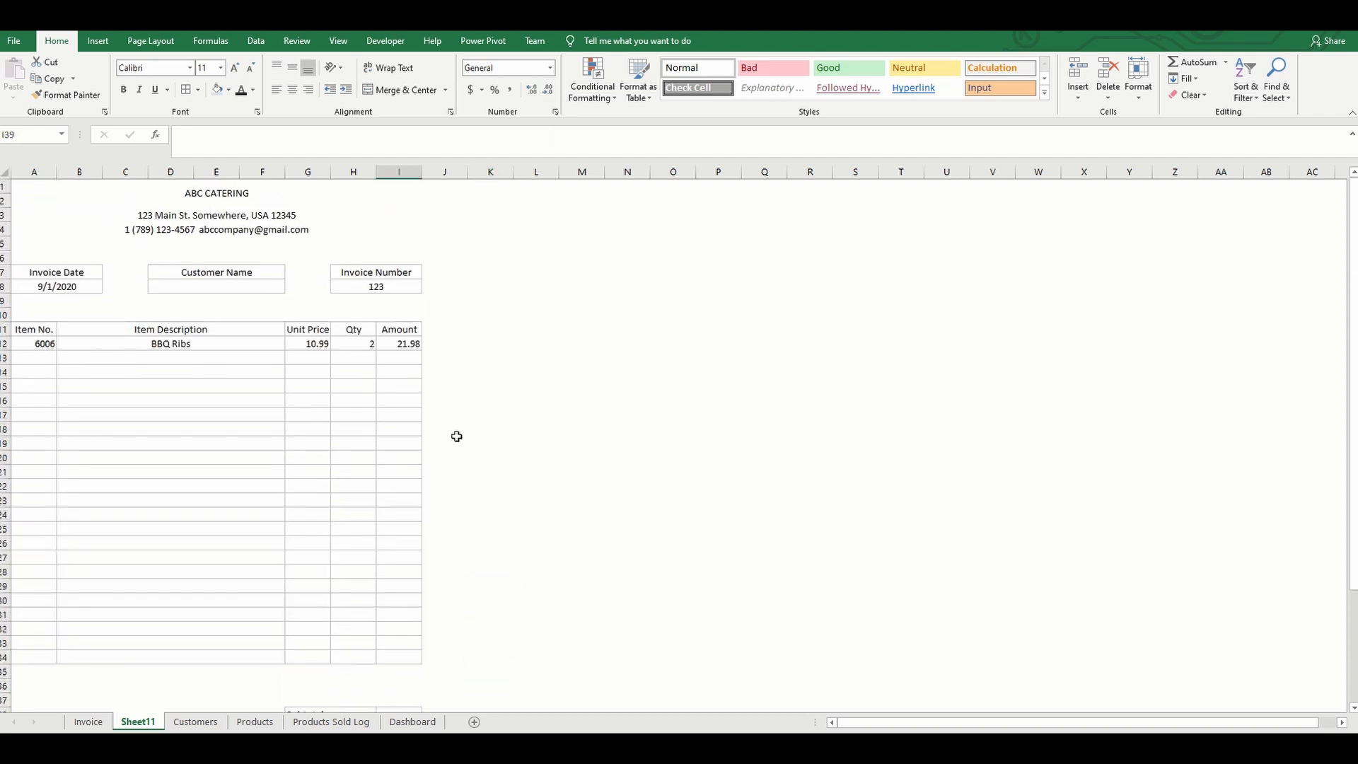
pyautogui.scroll(-2, 457, 433)
pyautogui.click(403, 627)
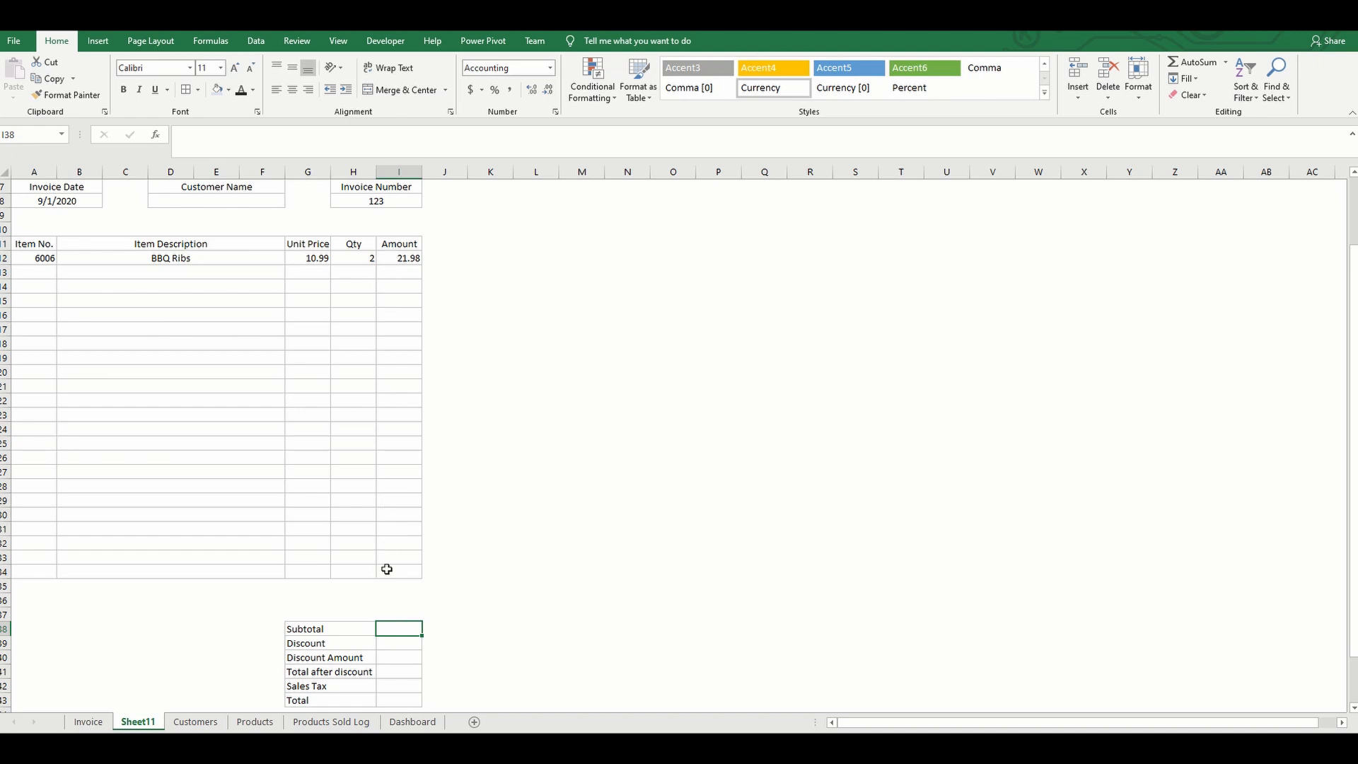
pyautogui.write('=')
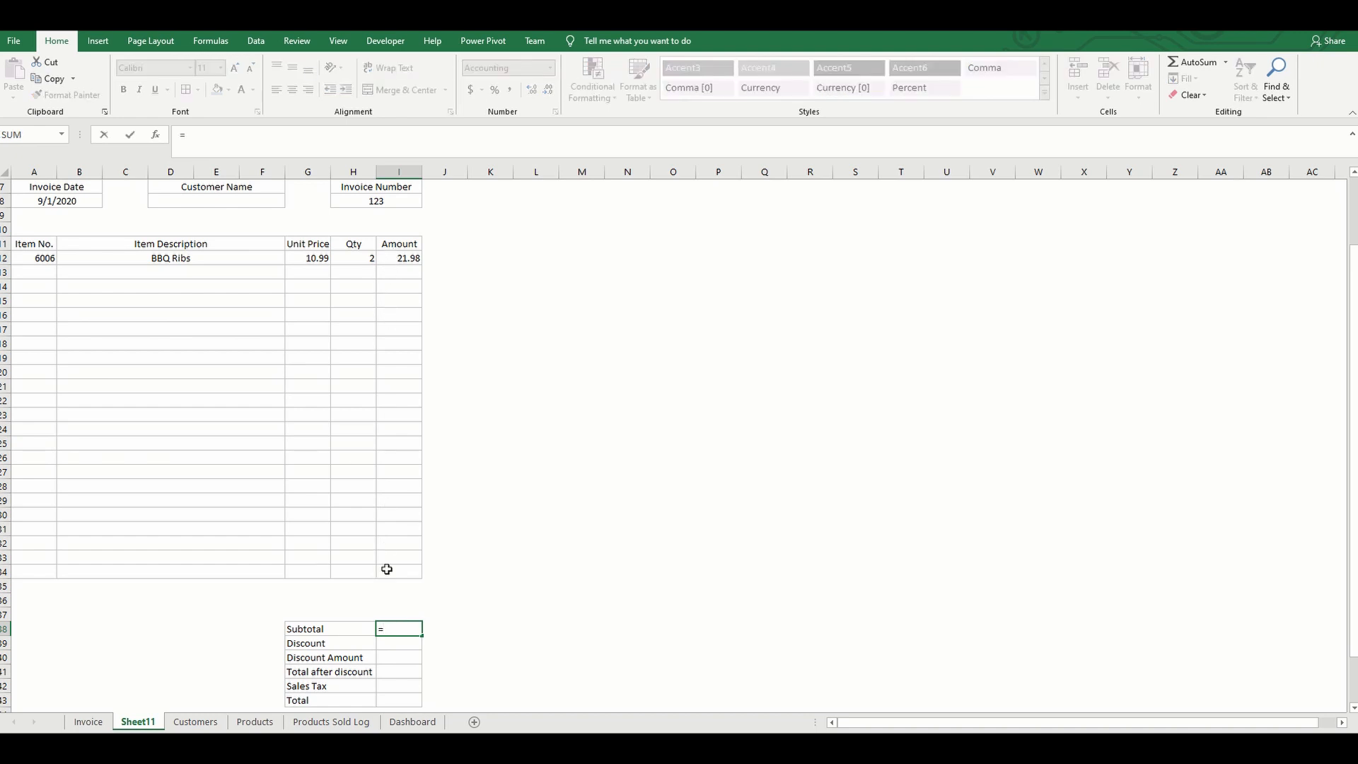
pyautogui.write('sum')
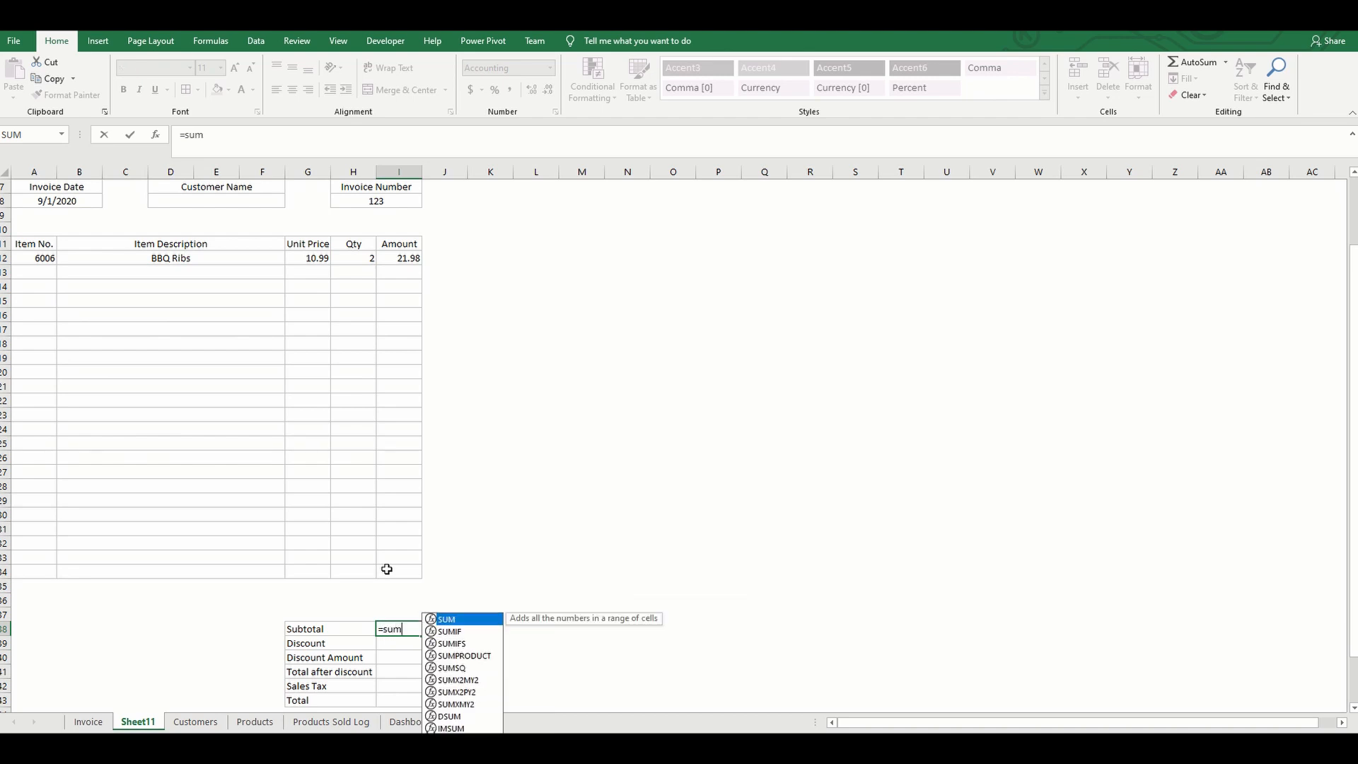
pyautogui.write('(')
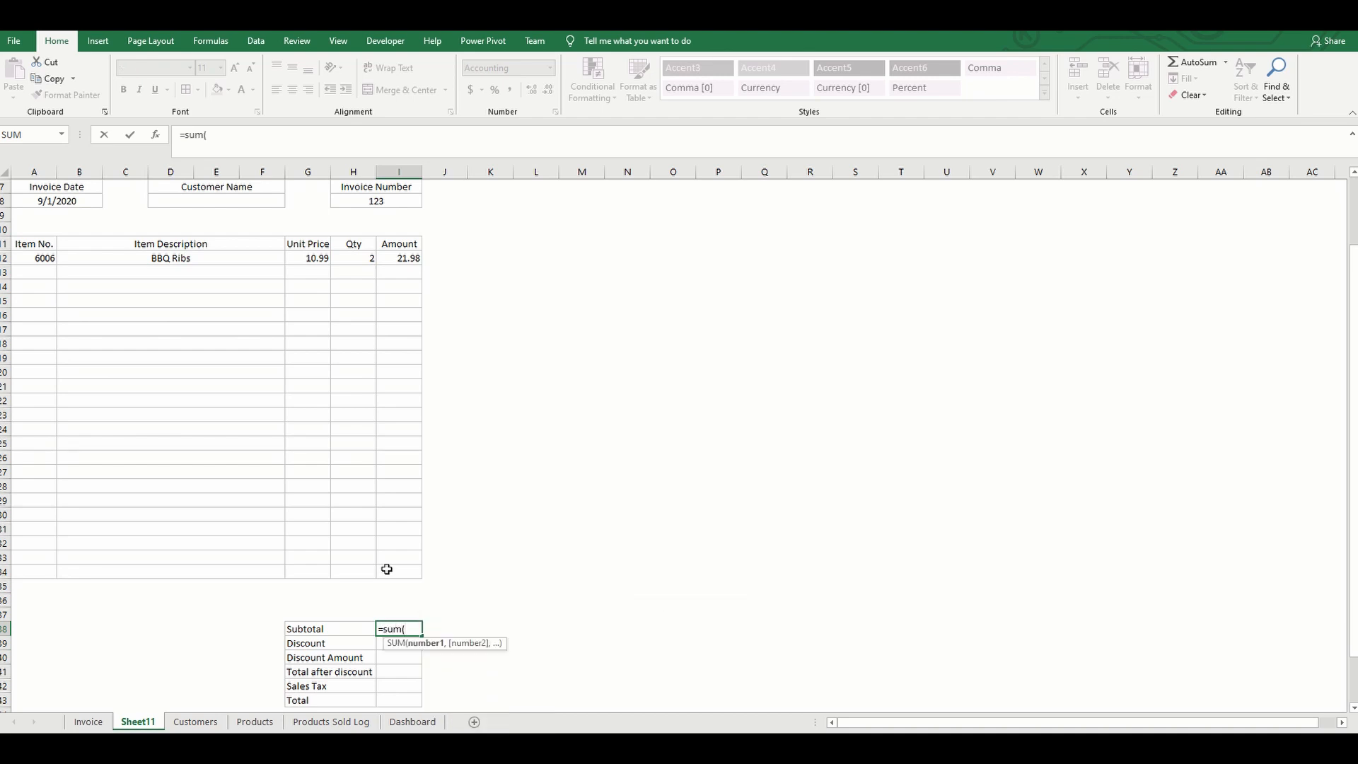
pyautogui.moveTo(395, 259); pyautogui.dragTo(399, 567)
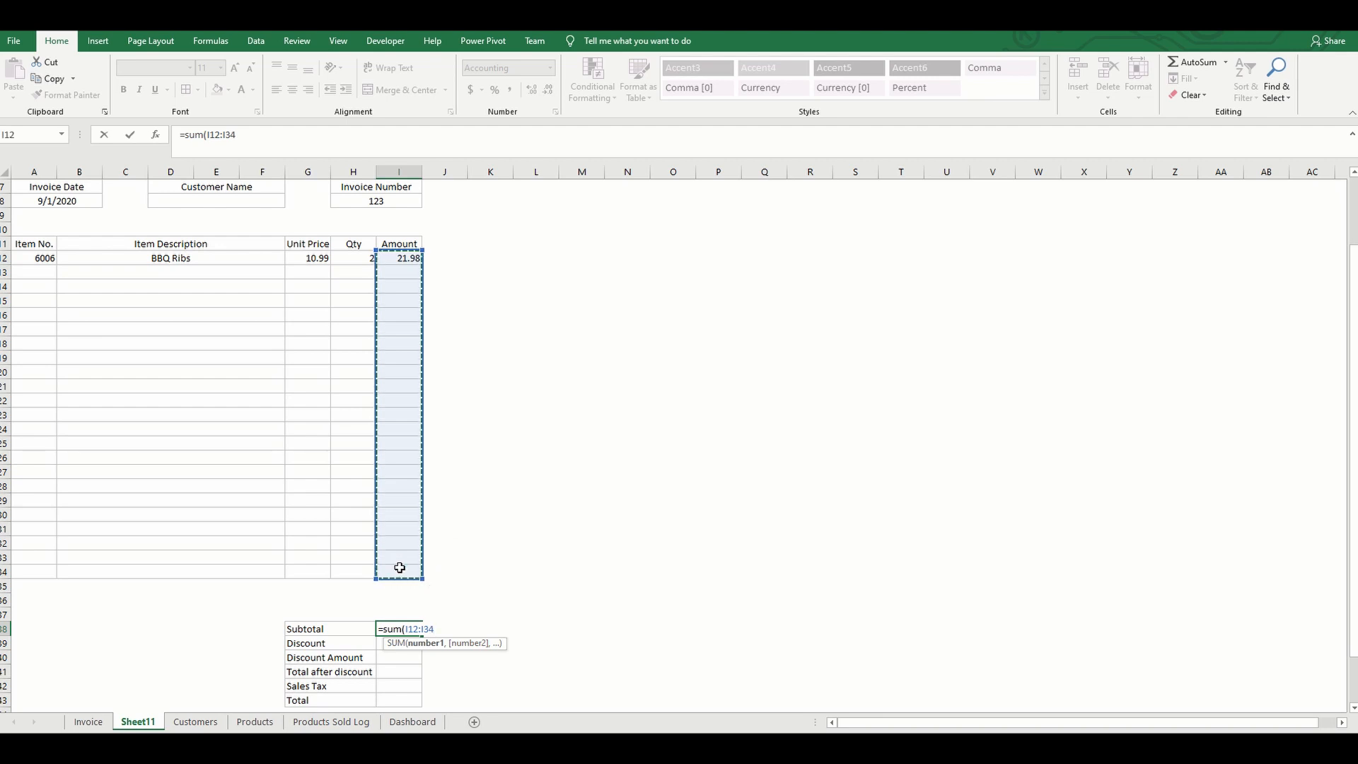
pyautogui.write(')')
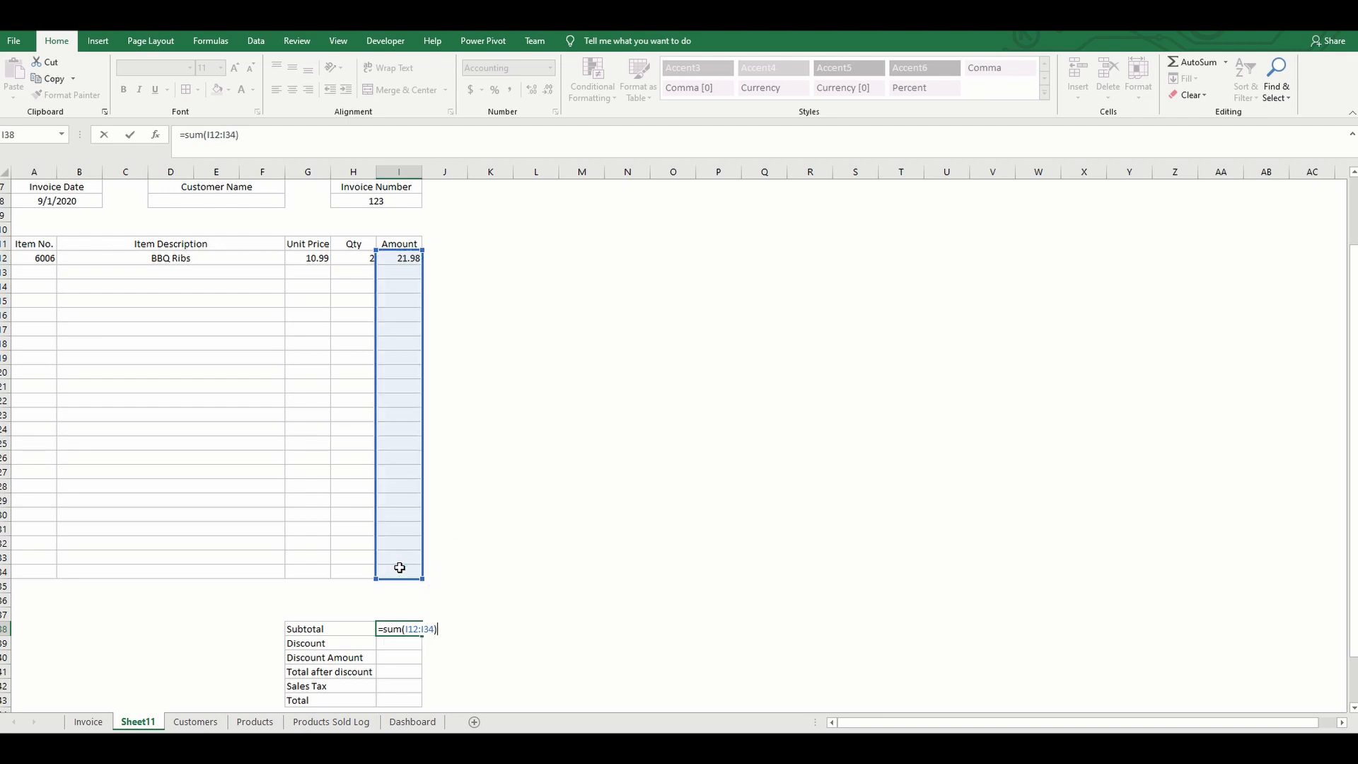
pyautogui.press('Return')
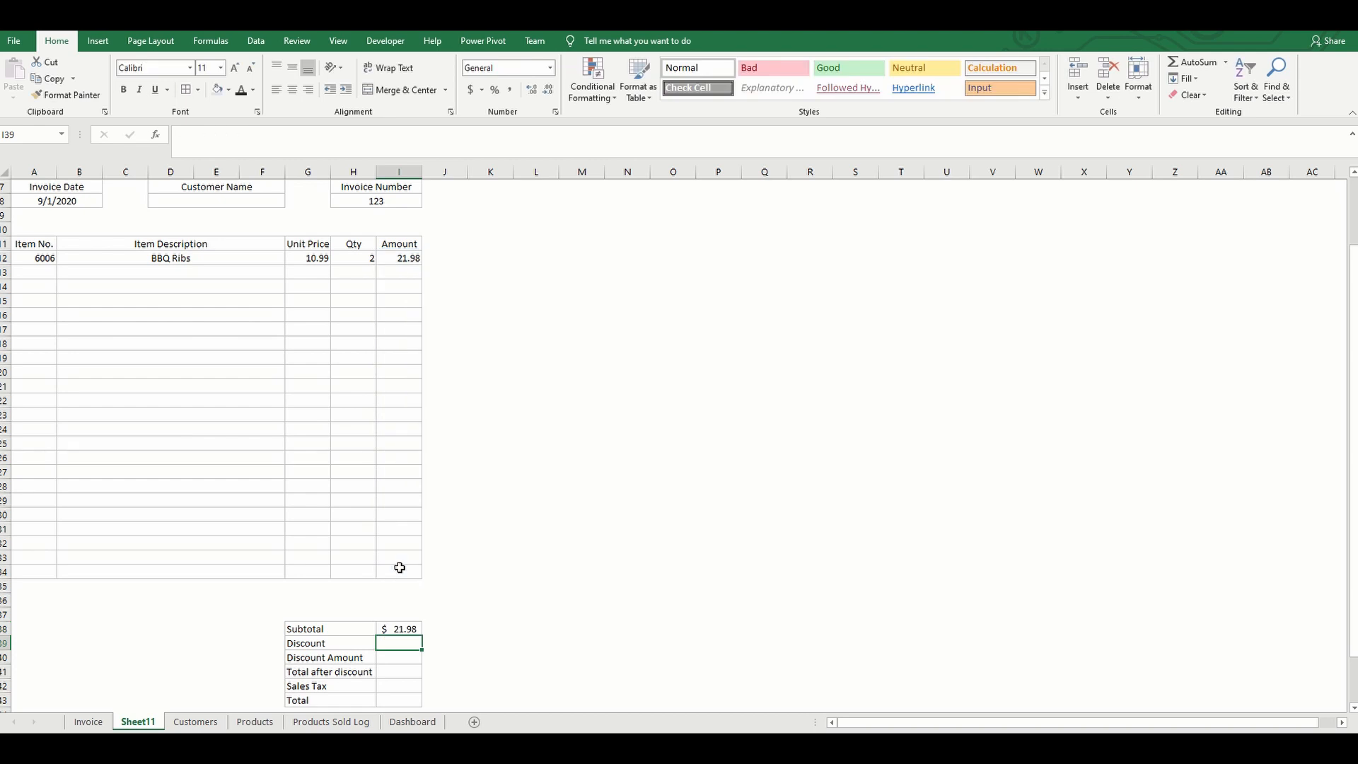
# Calculate the Discount Amount in I40 as Subtotal times Discount with =I38*I39
pyautogui.press('Down')
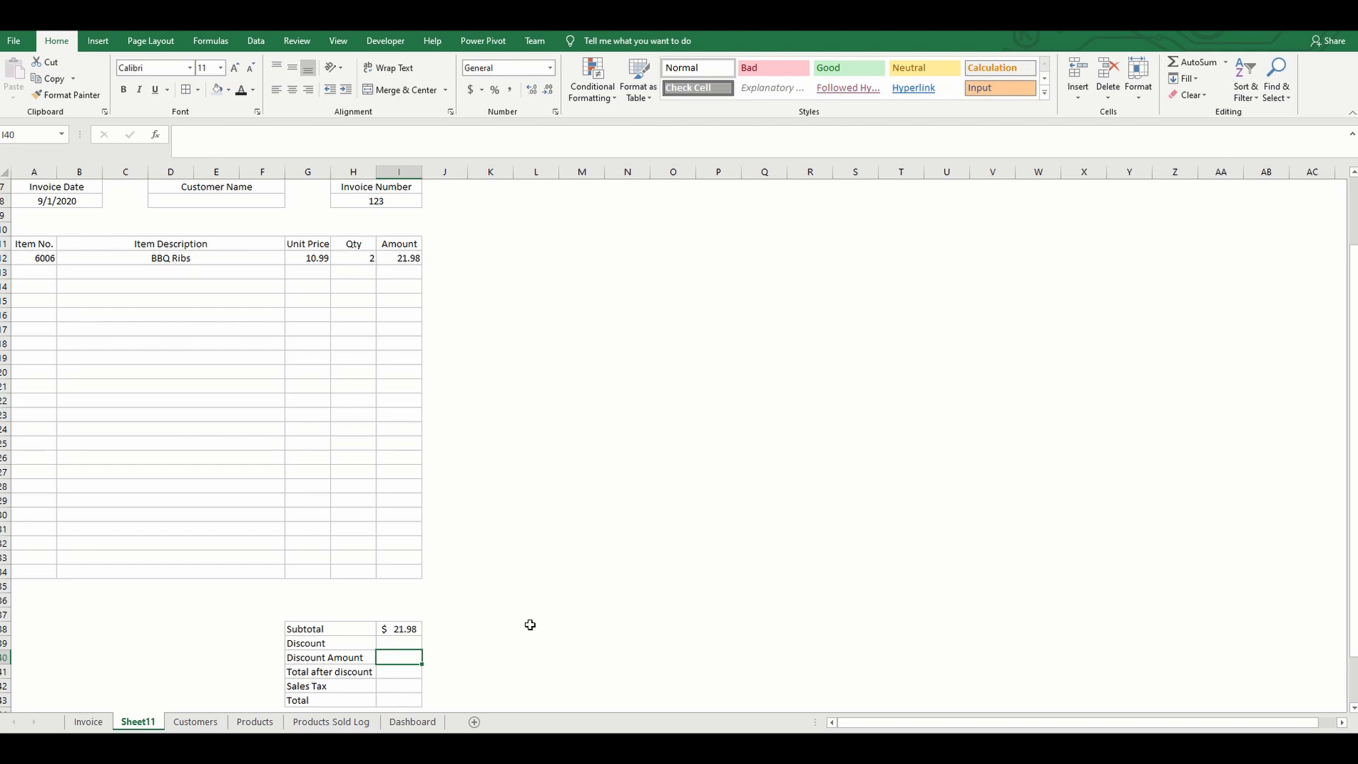
pyautogui.write('=')
pyautogui.click(407, 628)
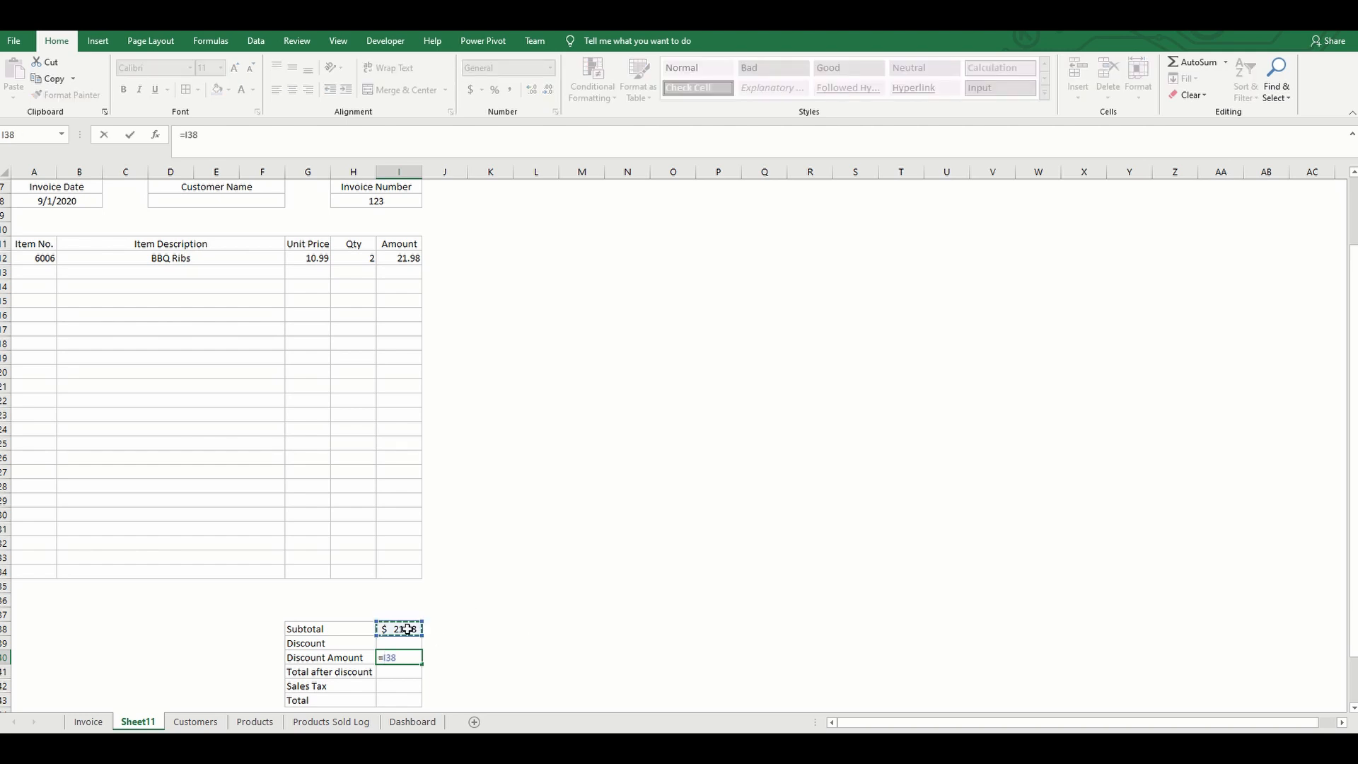
pyautogui.write('*')
pyautogui.click(407, 642)
pyautogui.press('Return')
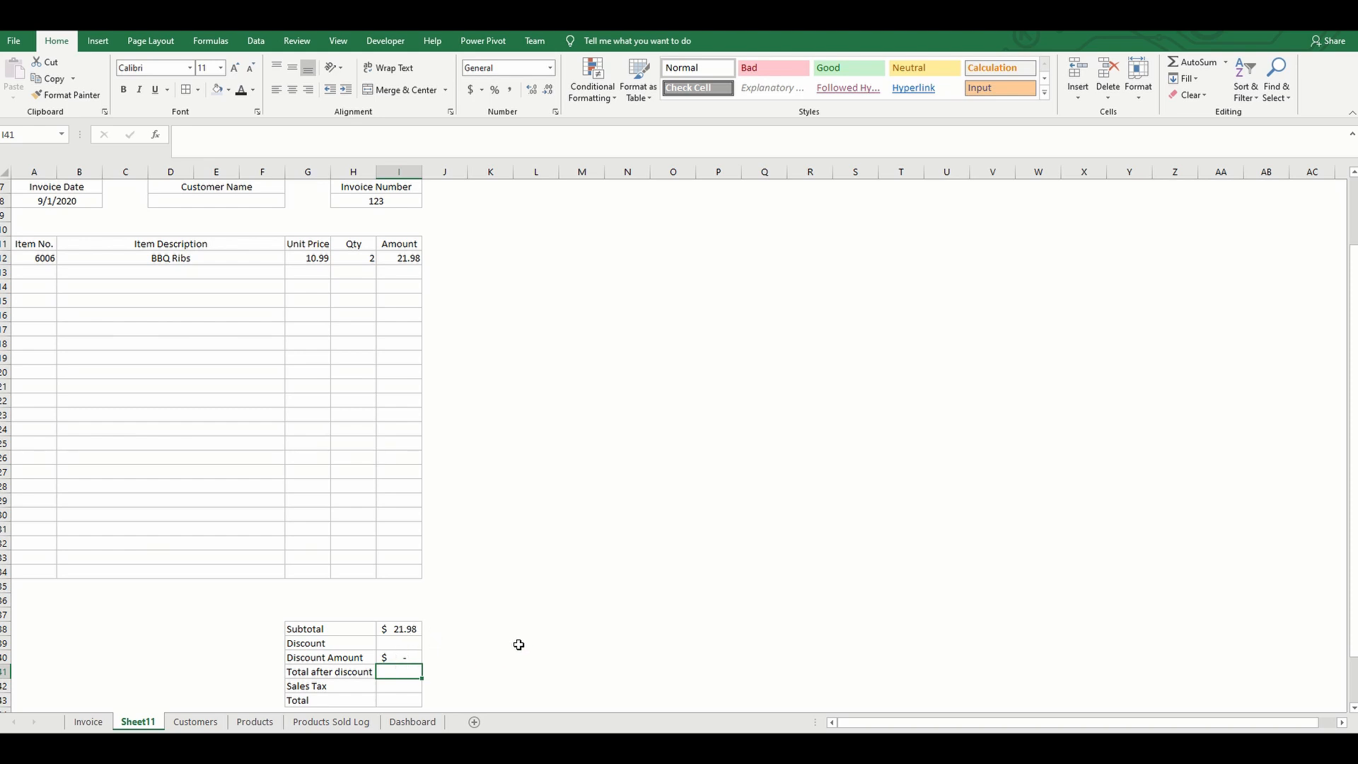
# Calculate Total after discount in I41 with =I38-I40 and enter .08 as the Sales Tax in I42
pyautogui.write('=')
pyautogui.click(417, 626)
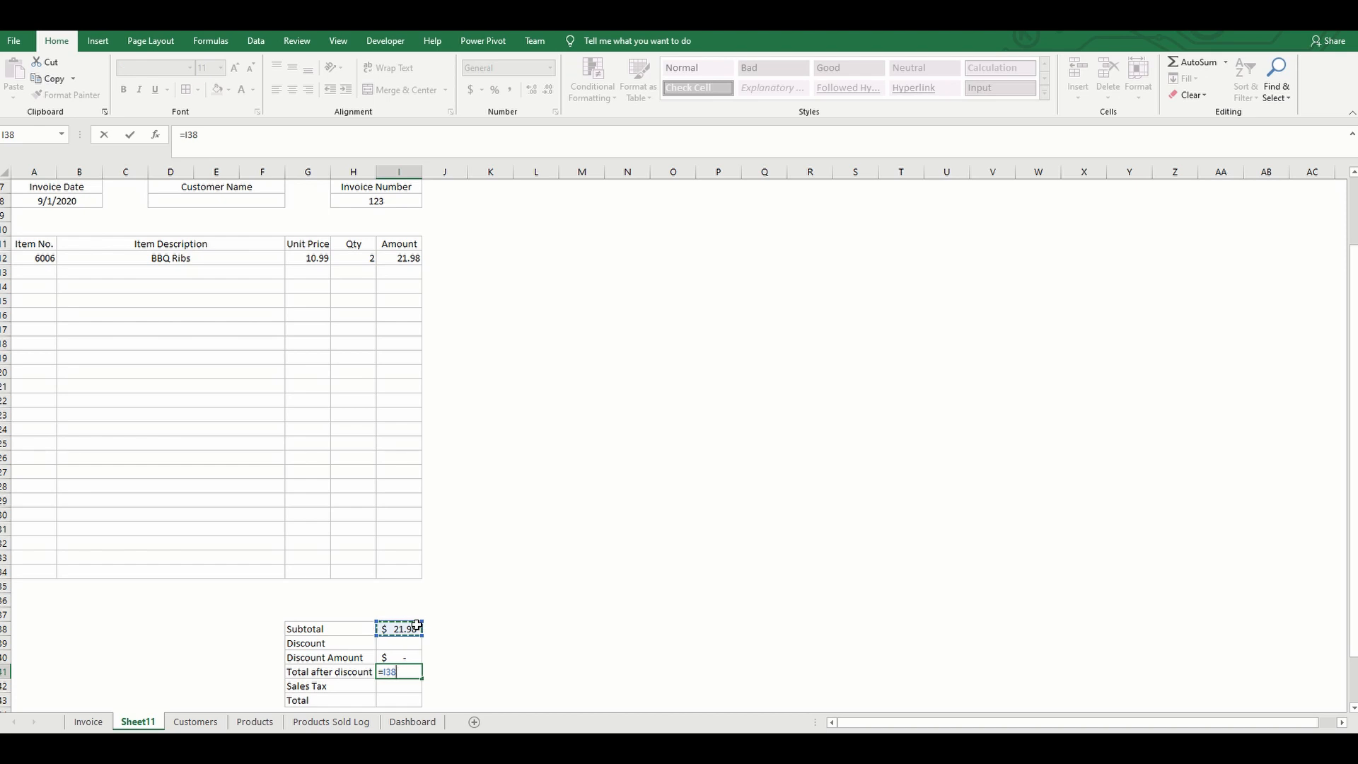
pyautogui.write('-')
pyautogui.click(410, 659)
pyautogui.press('Return')
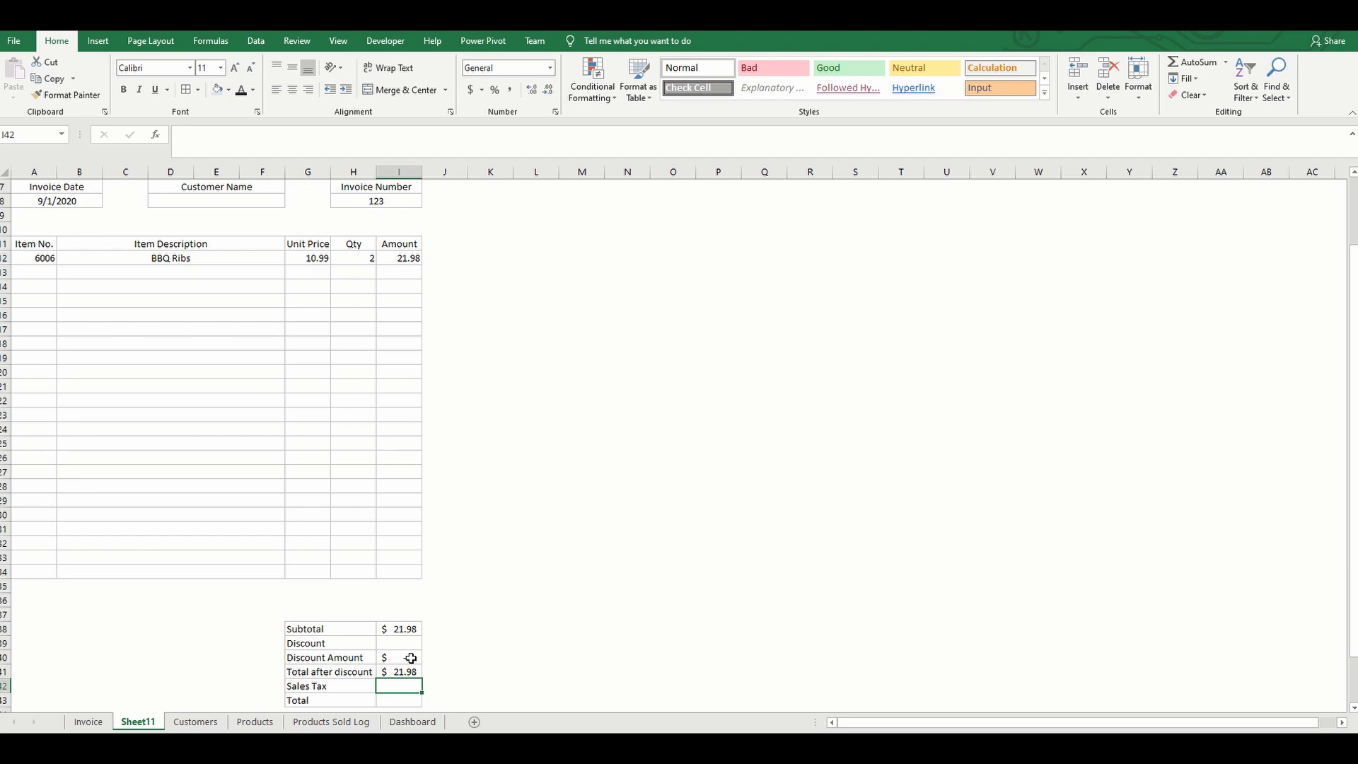
pyautogui.write('.08')
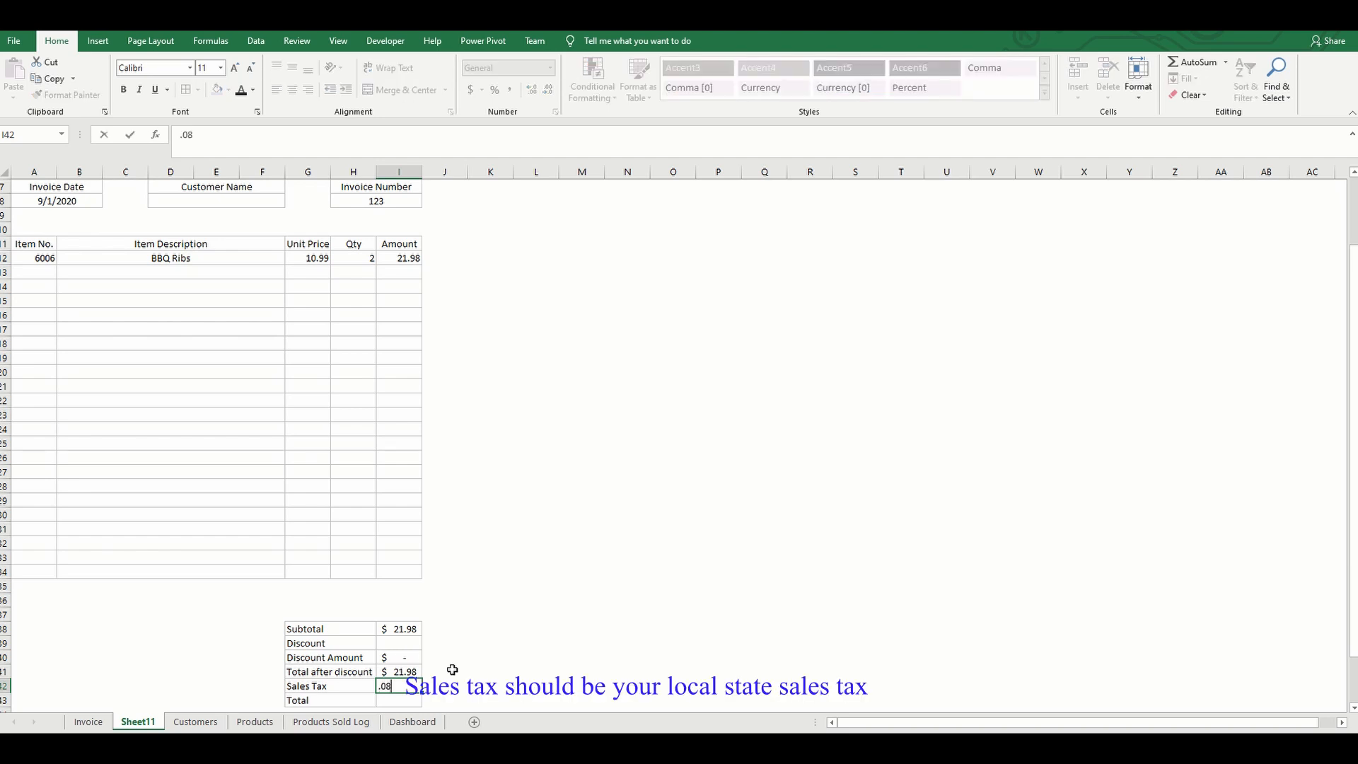
pyautogui.hotkey('ctrl', 'Return')
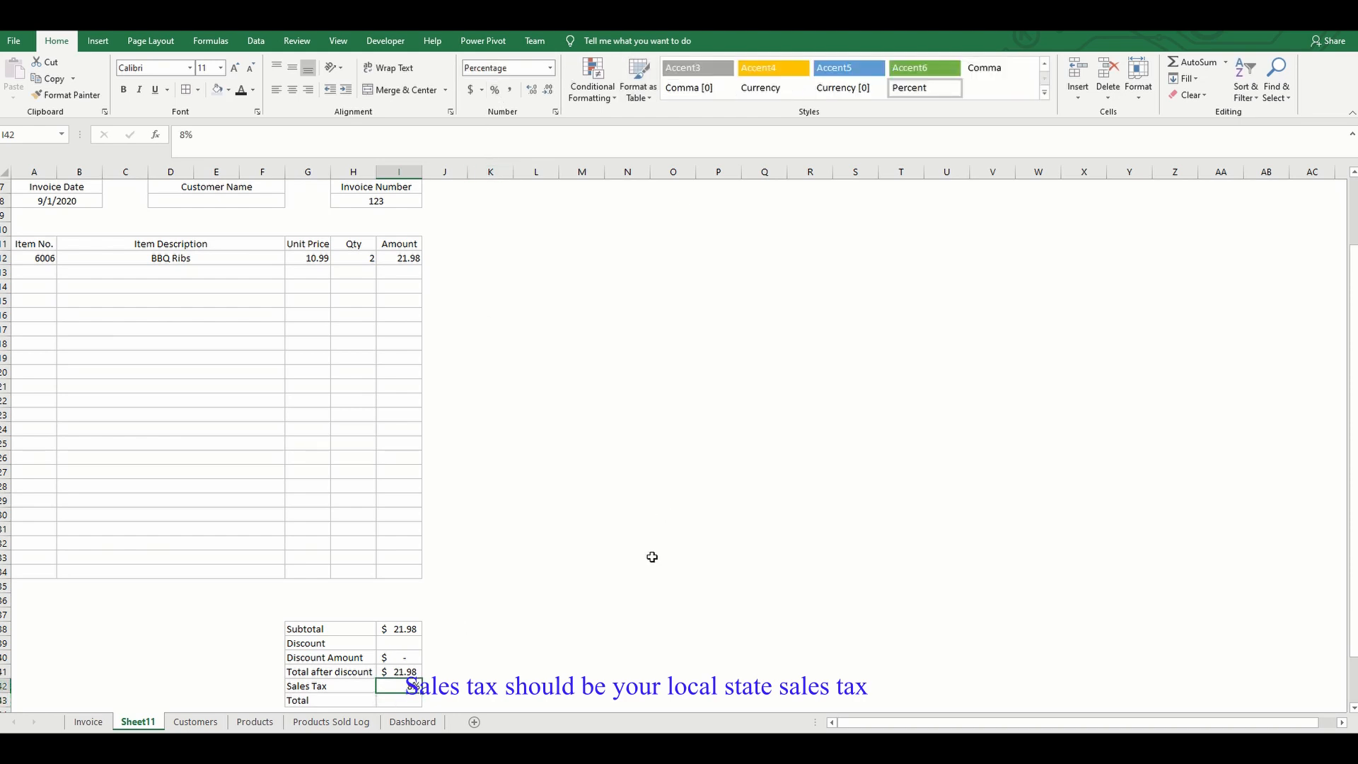
# Calculate the Total in I43 as the discounted total plus sales tax with =(I41*I42)+I41
pyautogui.click(406, 702)
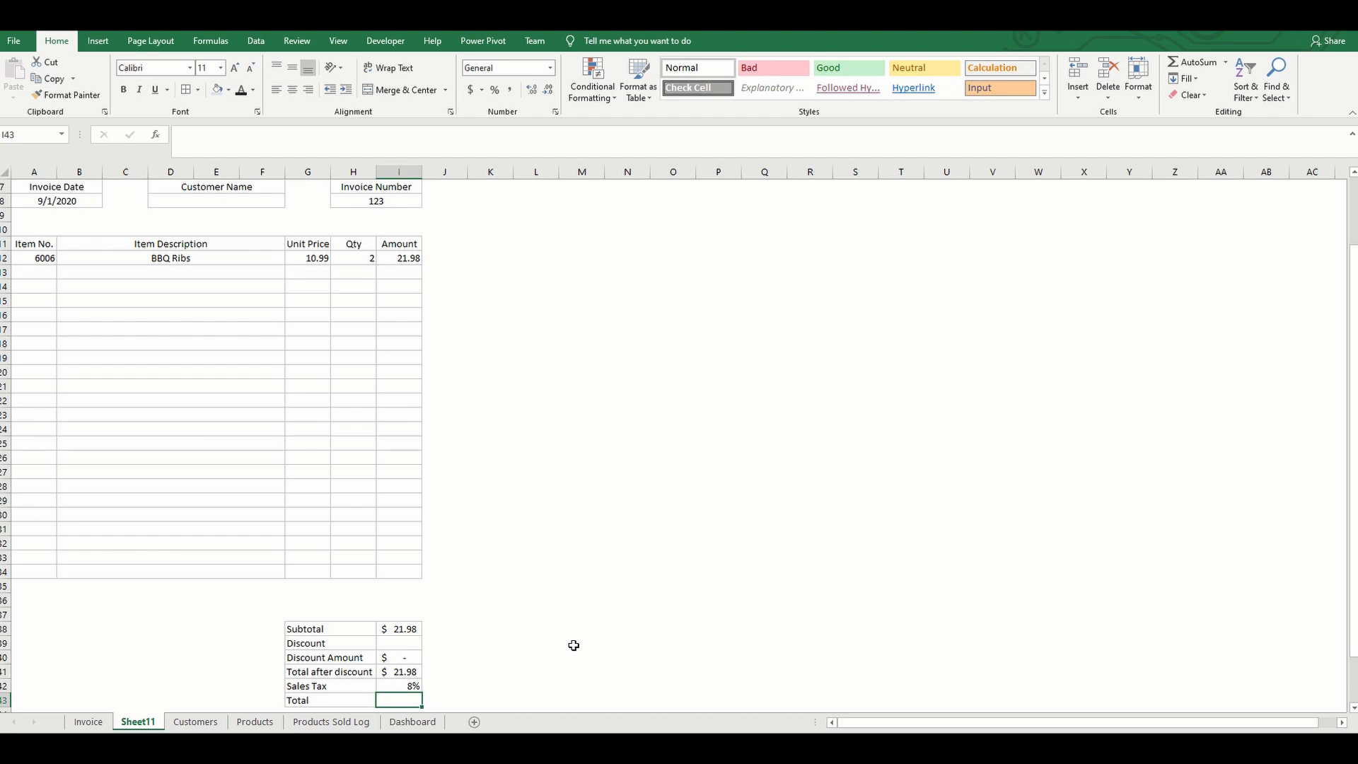
pyautogui.write('=')
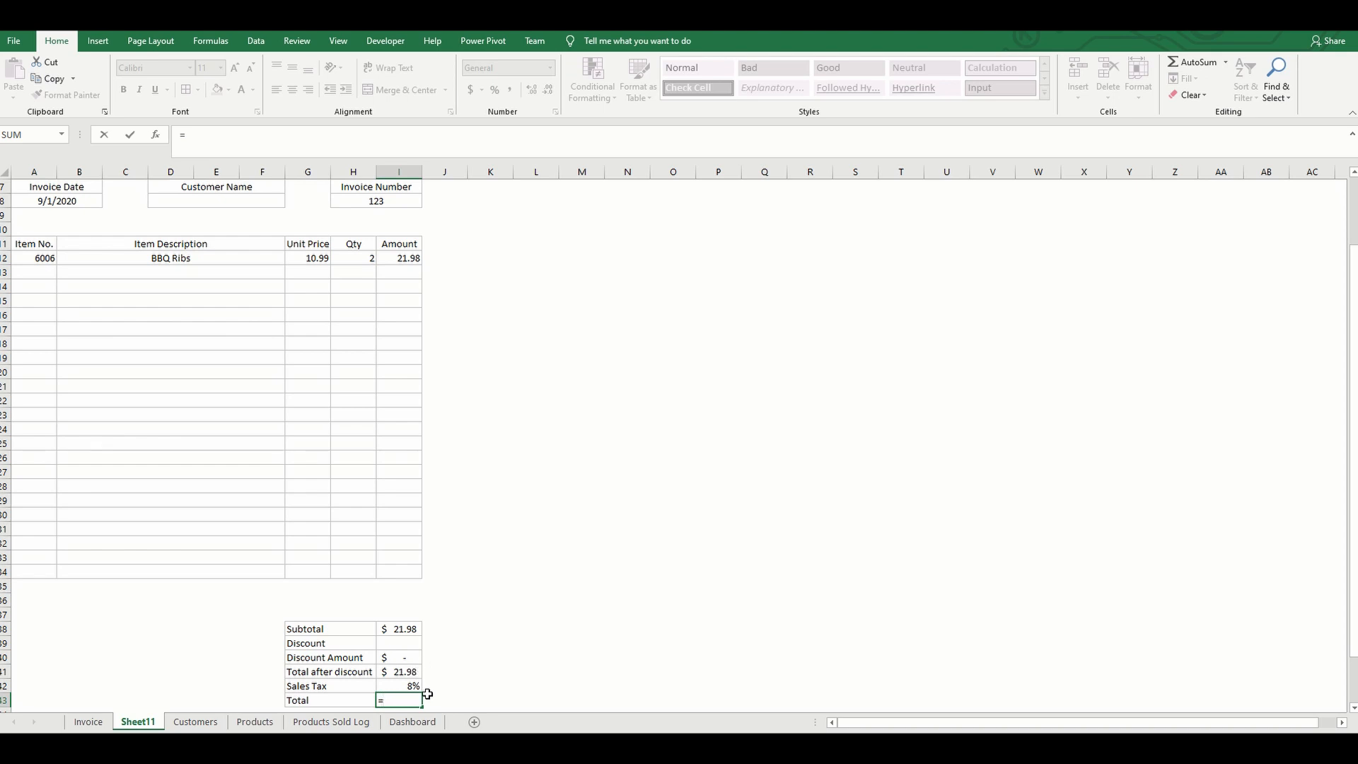
pyautogui.click(417, 671)
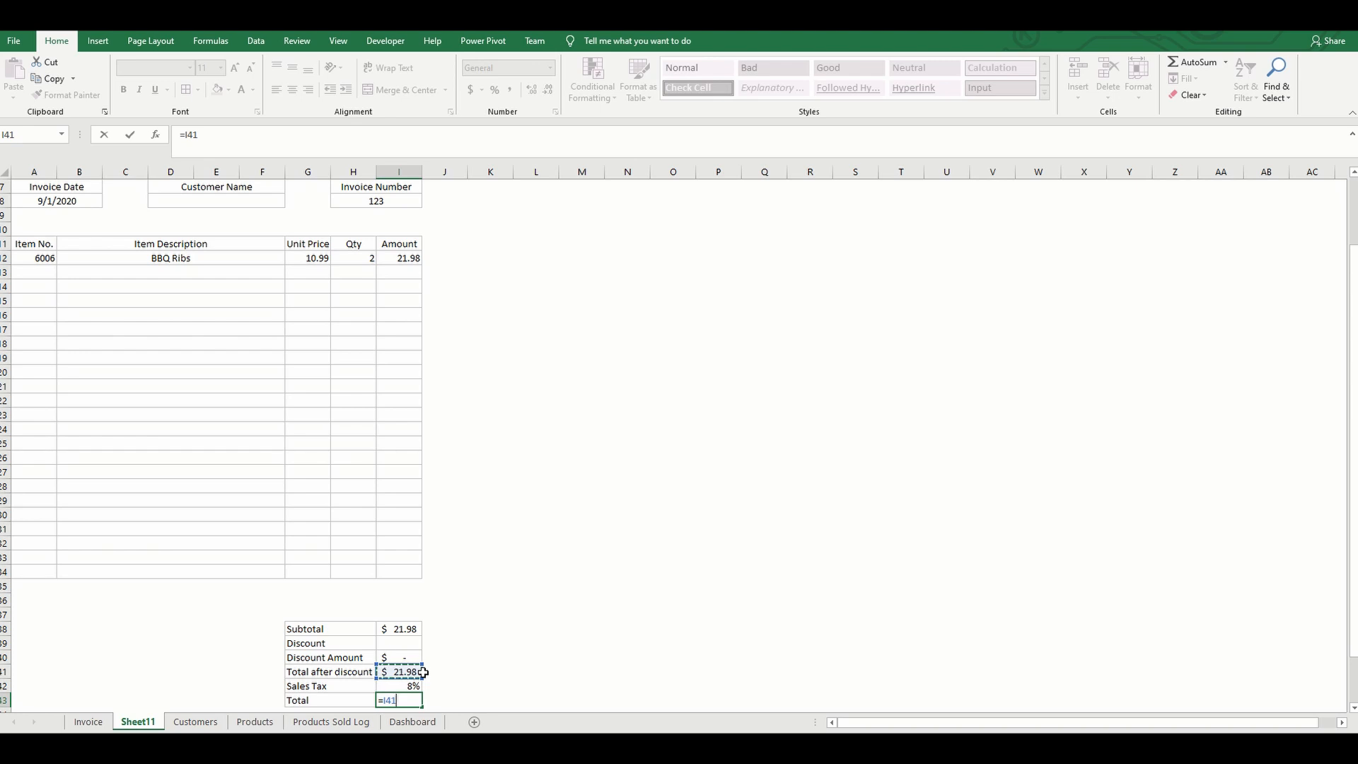
pyautogui.write('*')
pyautogui.click(414, 683)
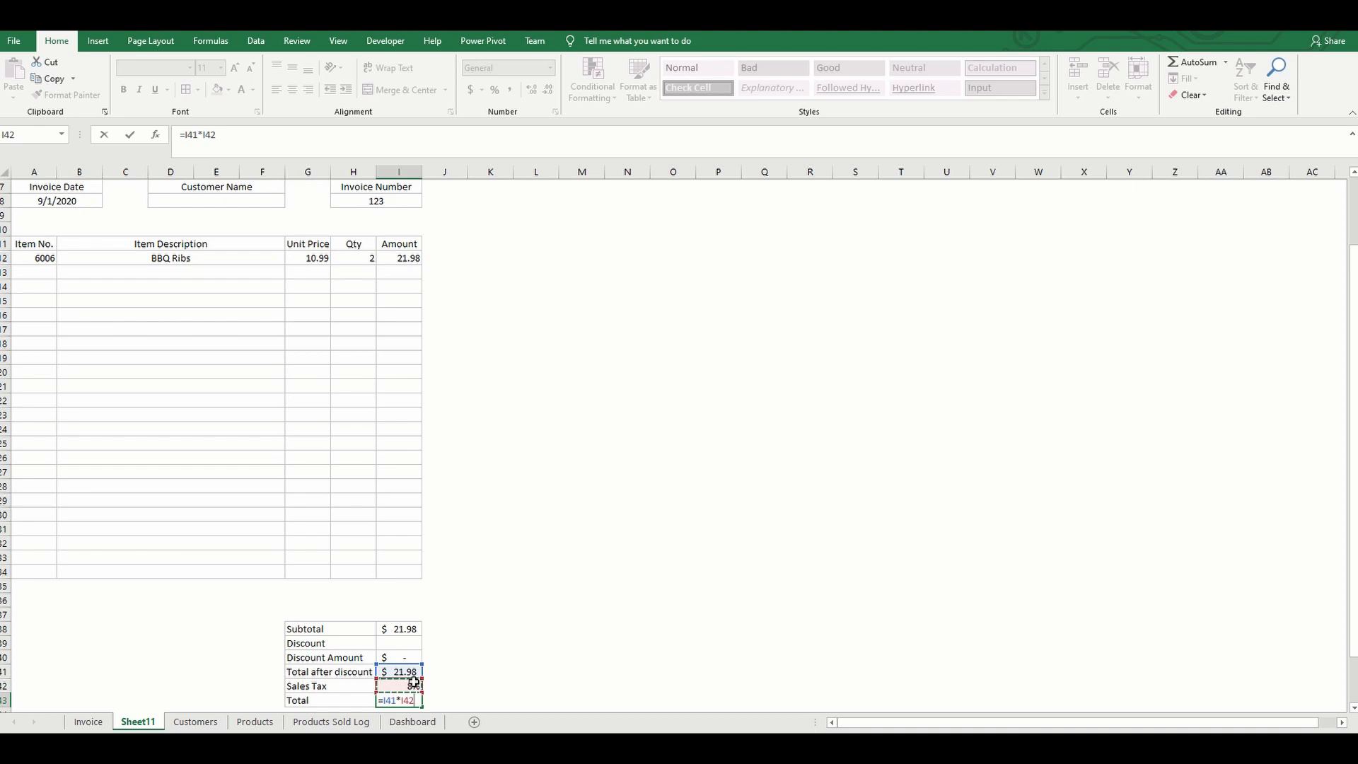
pyautogui.click(198, 149)
pyautogui.write('(')
pyautogui.click(237, 133)
pyautogui.write(')+')
pyautogui.click(388, 671)
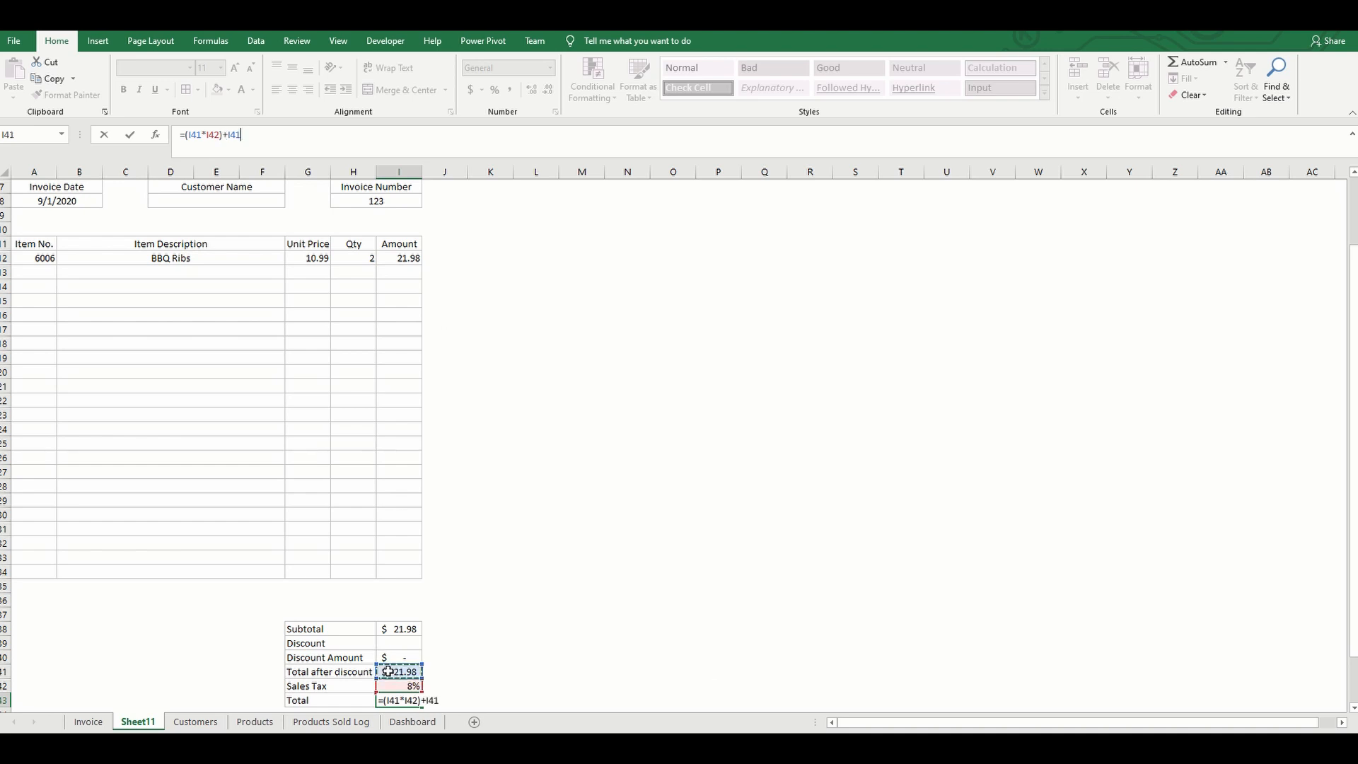
pyautogui.press('Return')
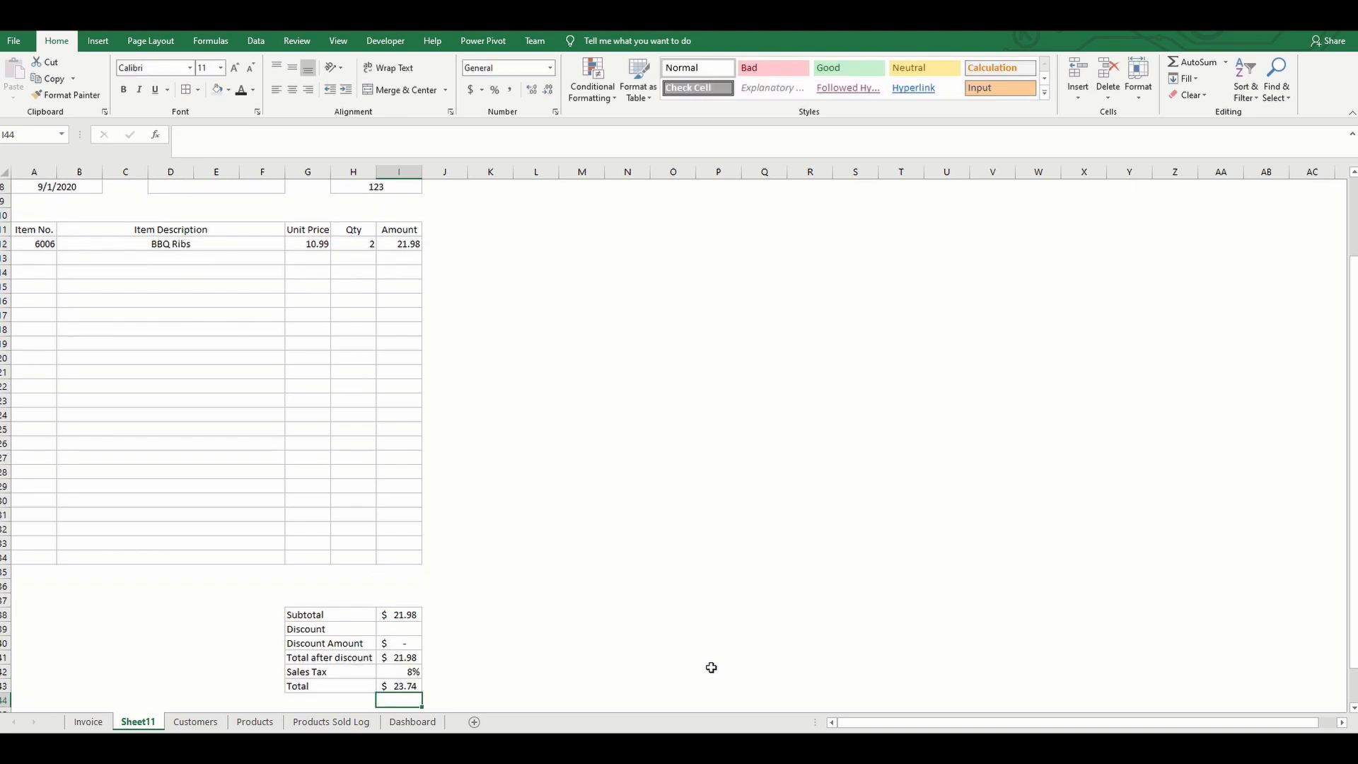
# Start wrapping the Total formula in I43 in an IF that tests whether the Discount is blank with I39=""
pyautogui.click(412, 684)
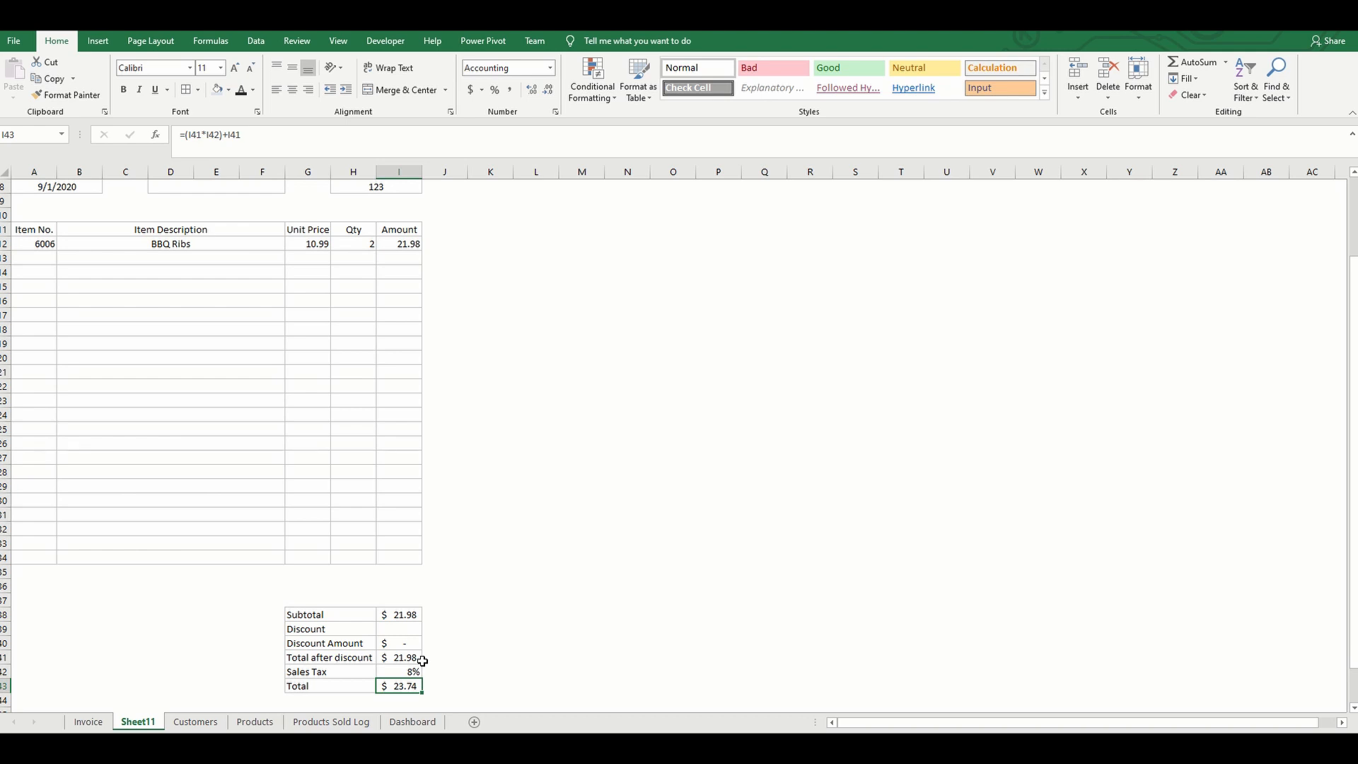
pyautogui.click(184, 134)
pyautogui.write('IF')
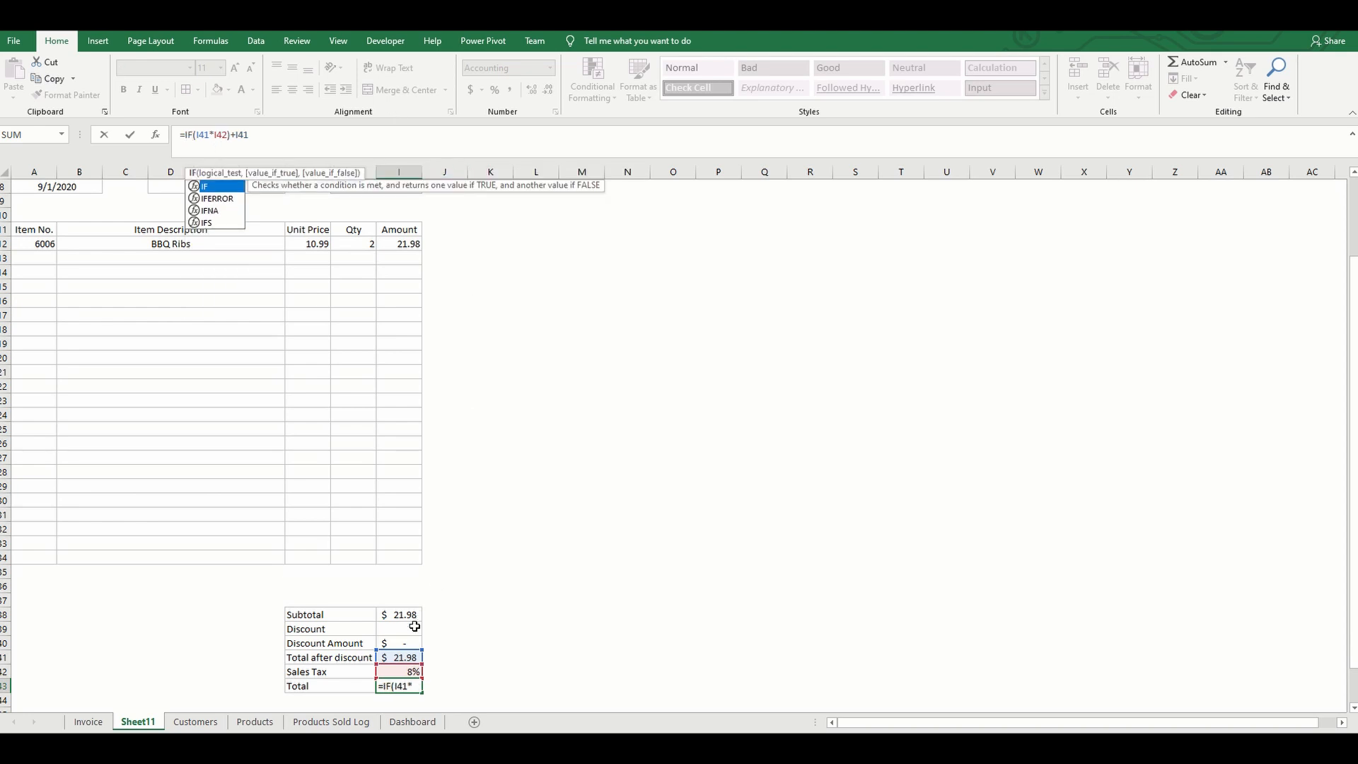
pyautogui.click(195, 136)
pyautogui.write('(')
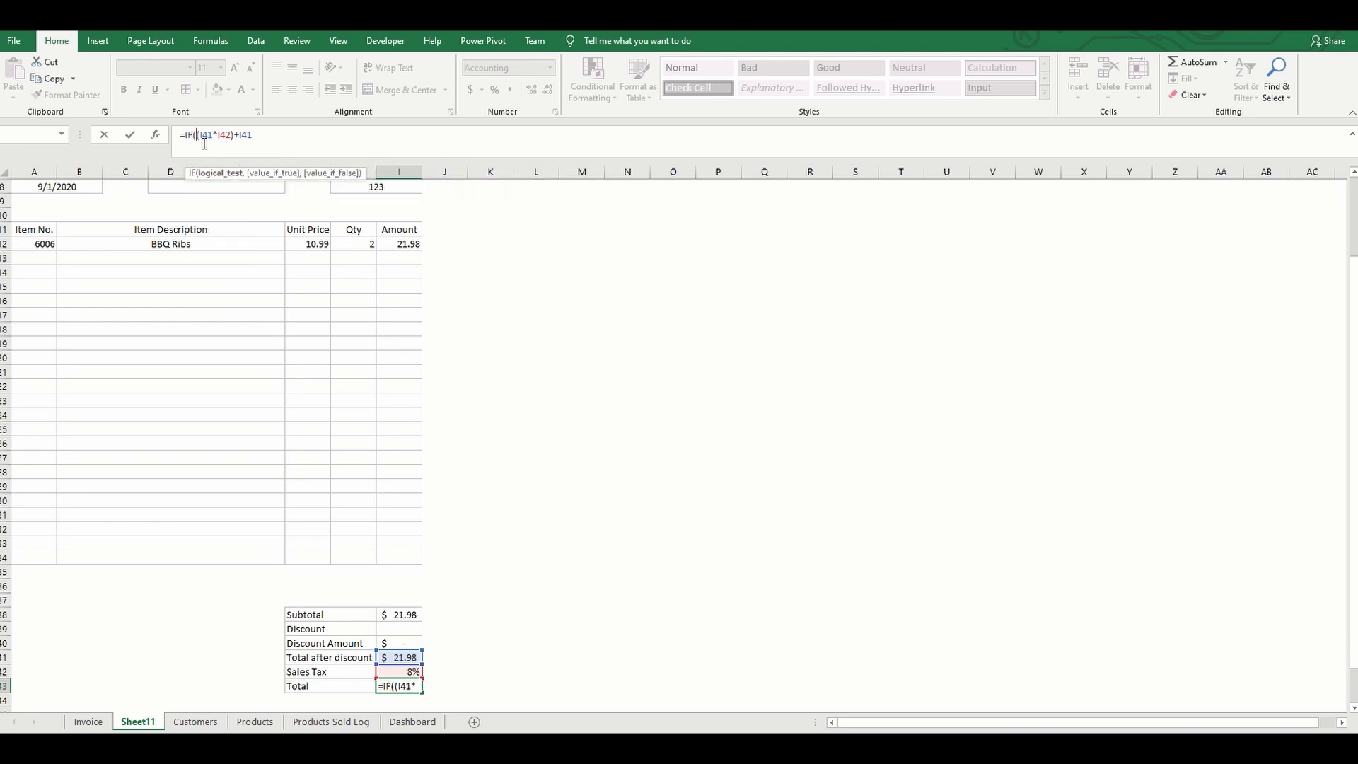
pyautogui.click(402, 630)
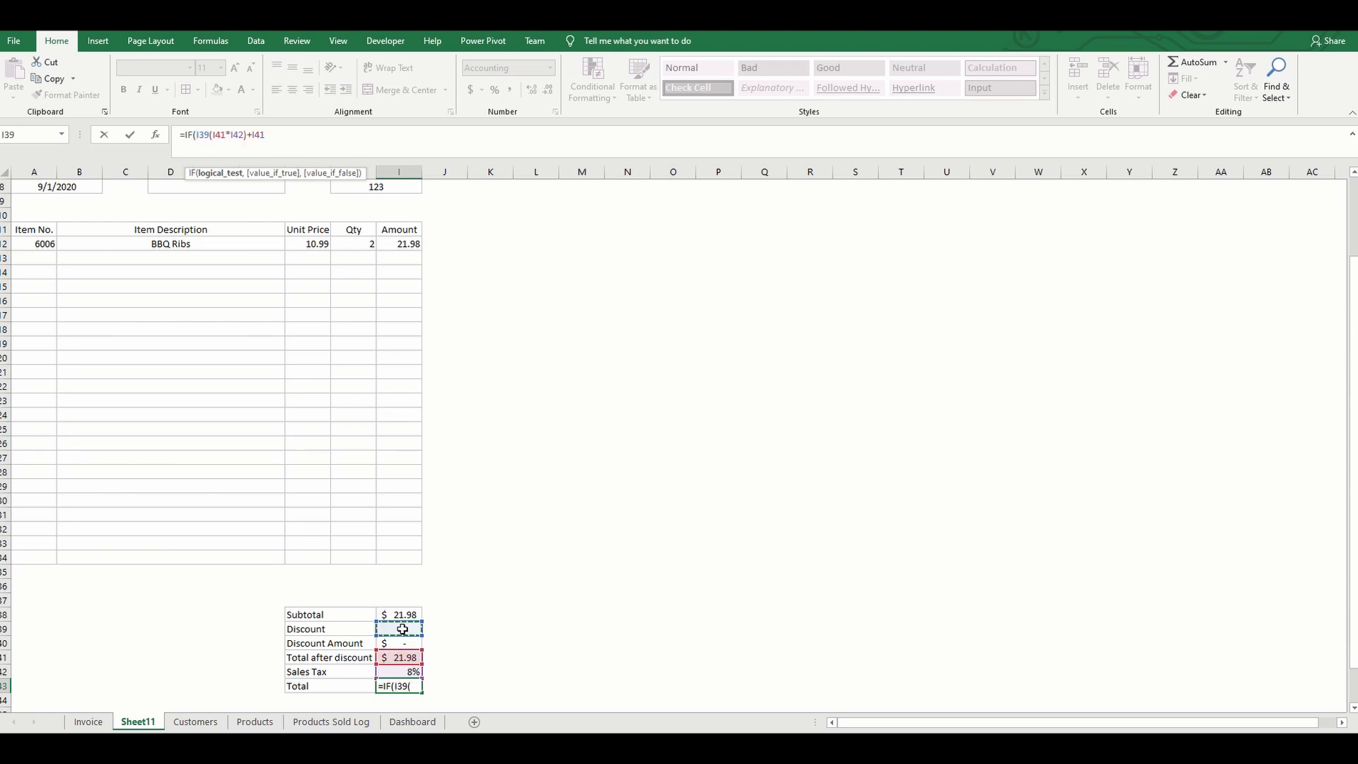
pyautogui.write('="",')
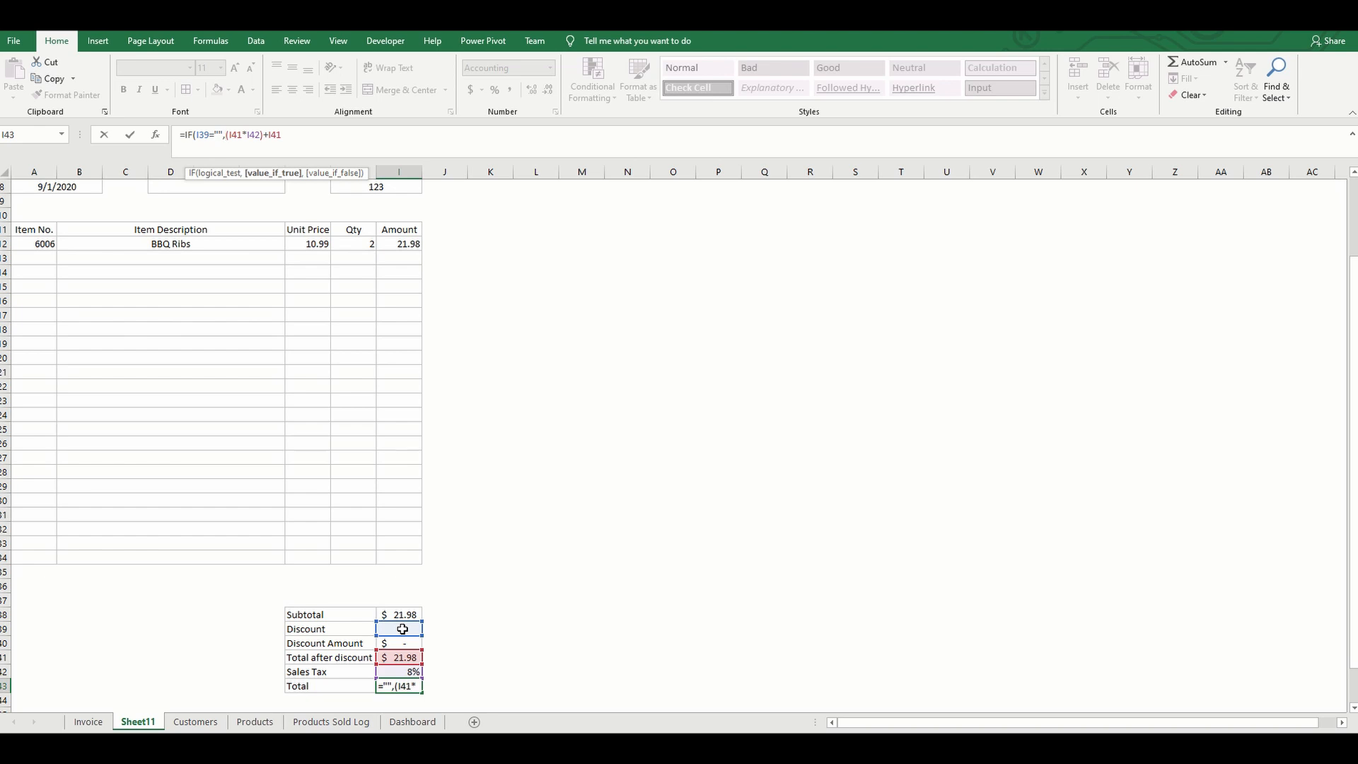
# Set the IF's value if true in I43 to sales tax on the subtotal plus the subtotal, (I42*I38)+I38
pyautogui.click(414, 671)
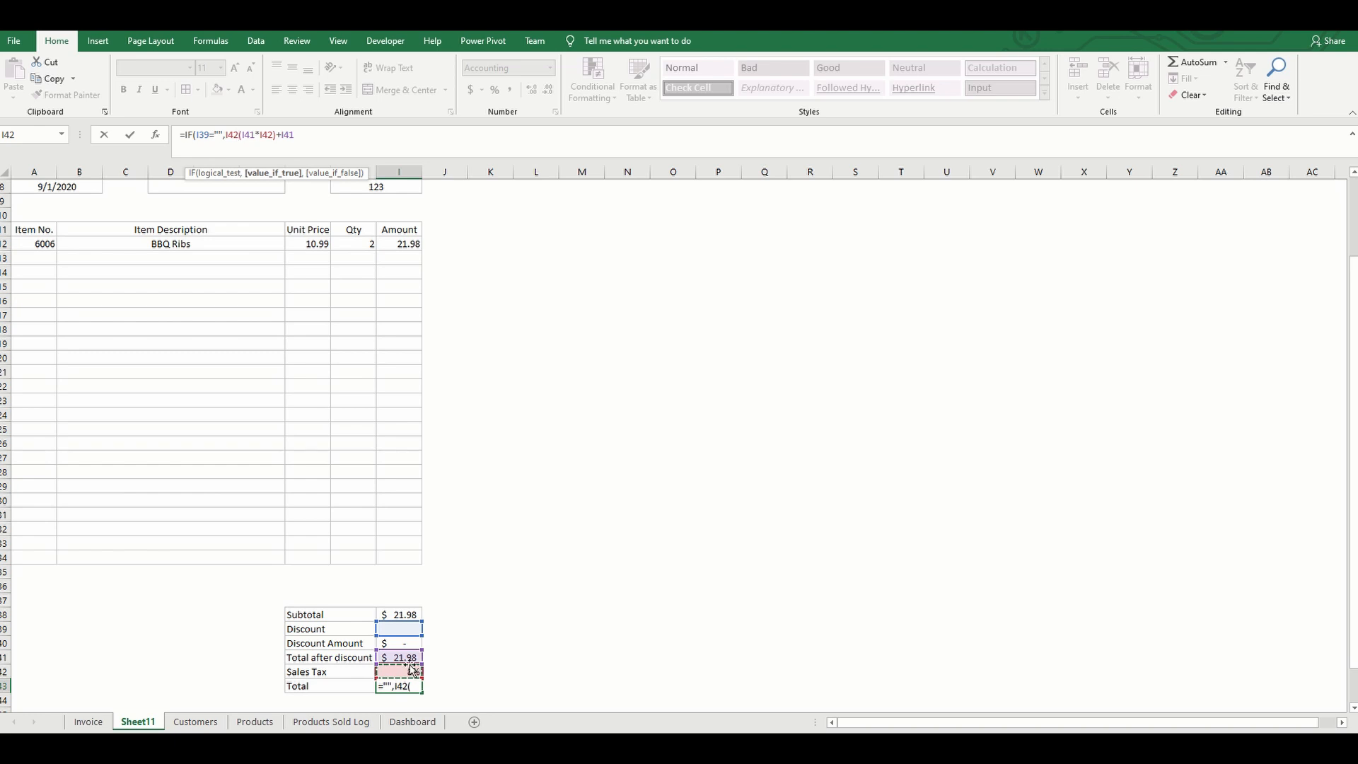
pyautogui.write('*')
pyautogui.click(402, 613)
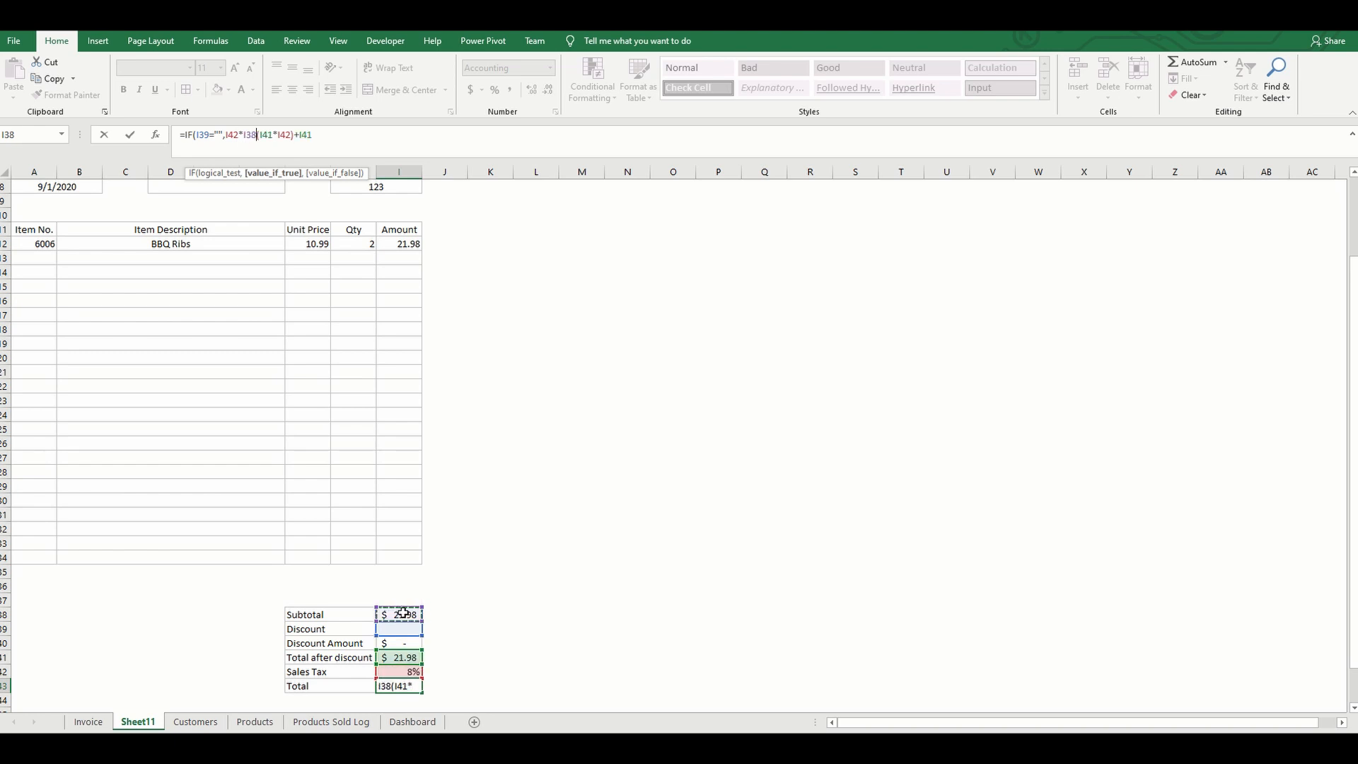
pyautogui.write(')')
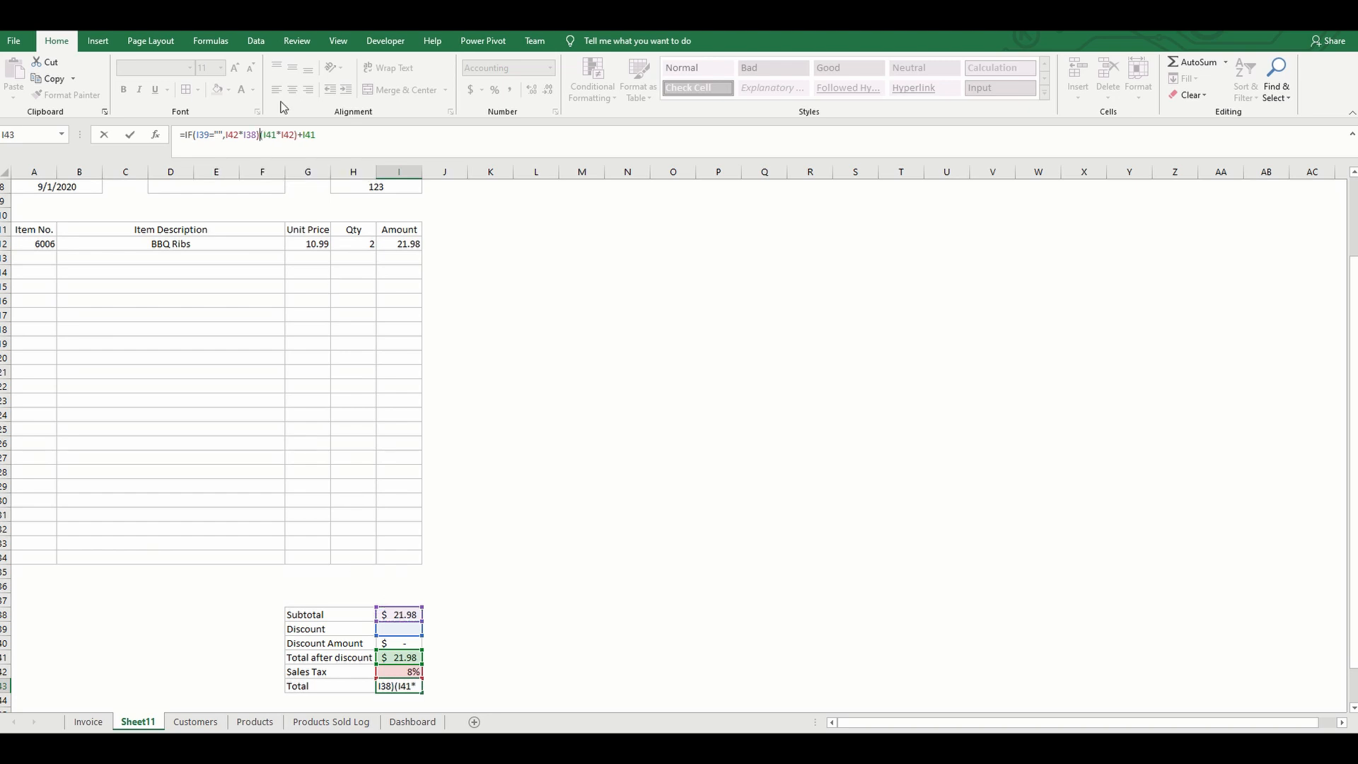
pyautogui.click(224, 134)
pyautogui.click(227, 135)
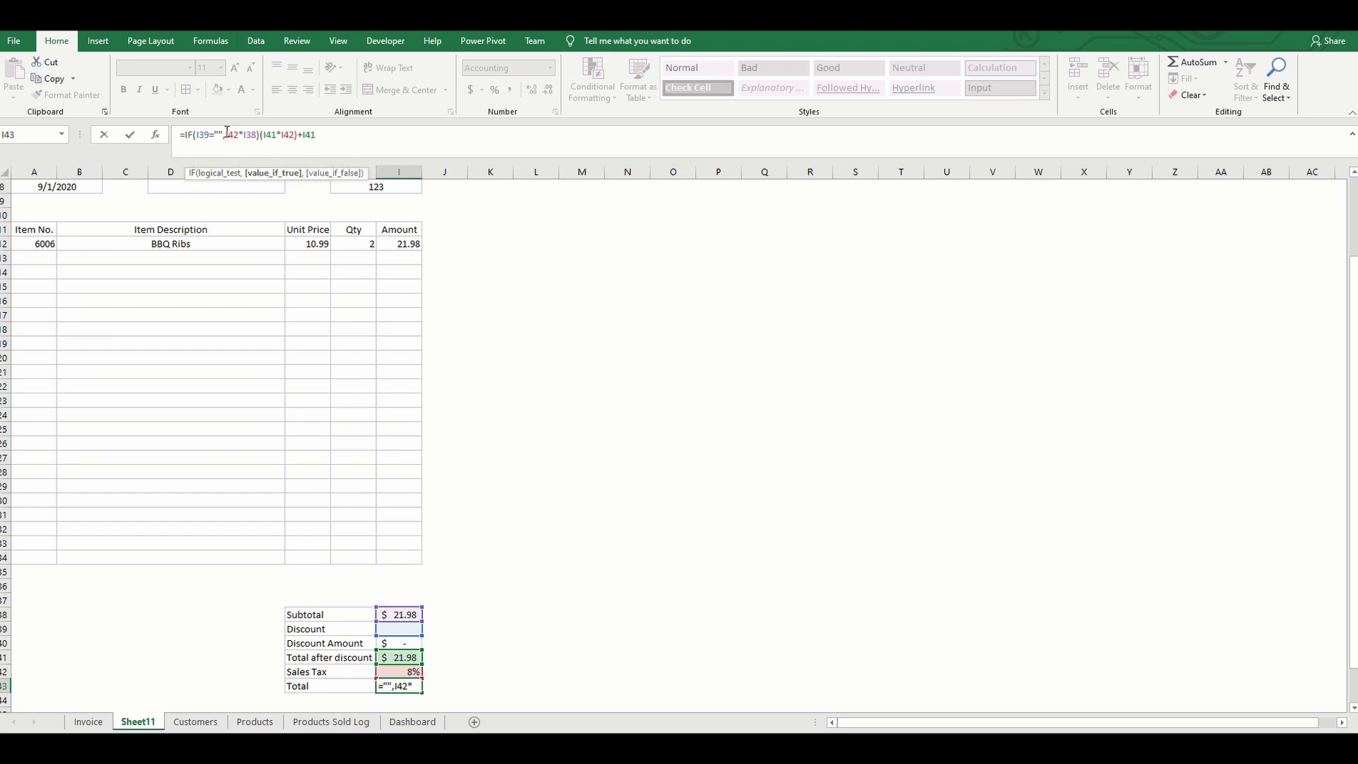
pyautogui.write('(')
pyautogui.click(264, 135)
pyautogui.write('+')
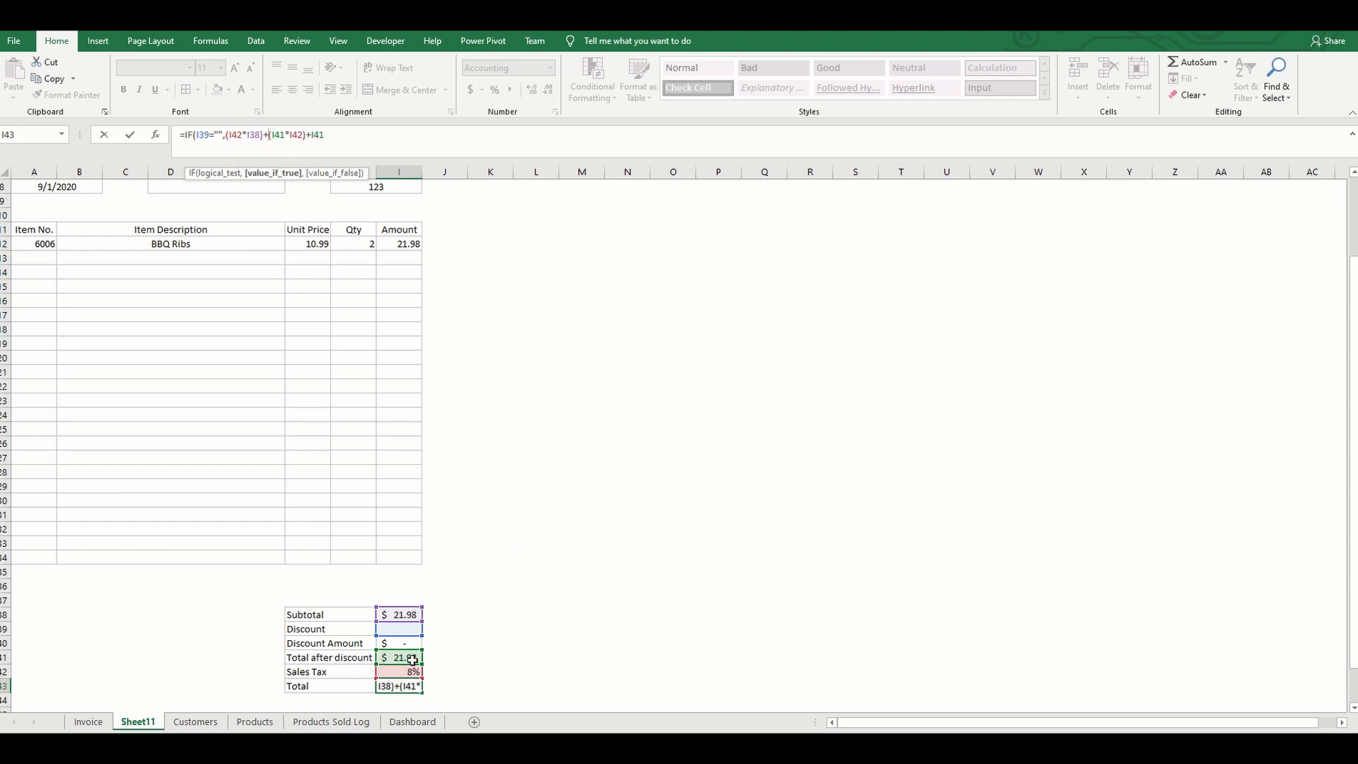
pyautogui.click(401, 614)
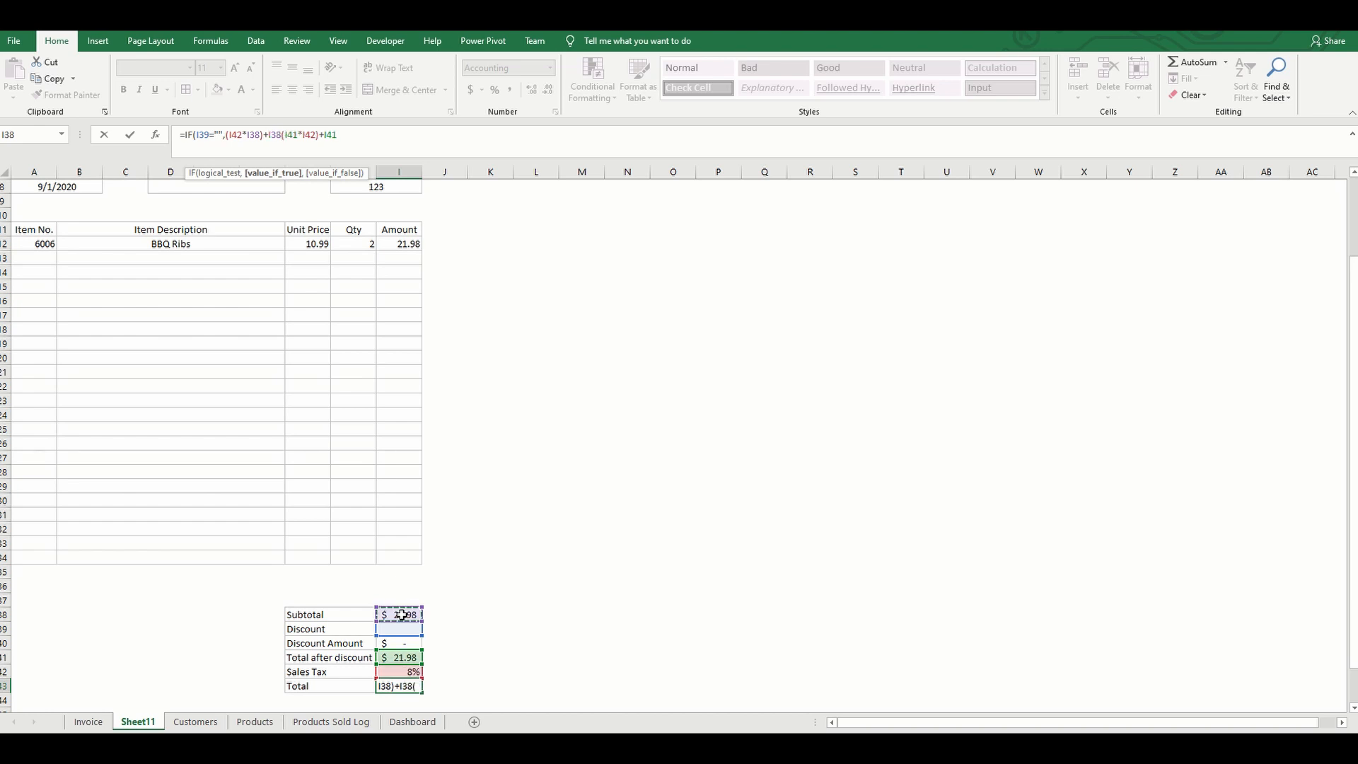
pyautogui.write(',')
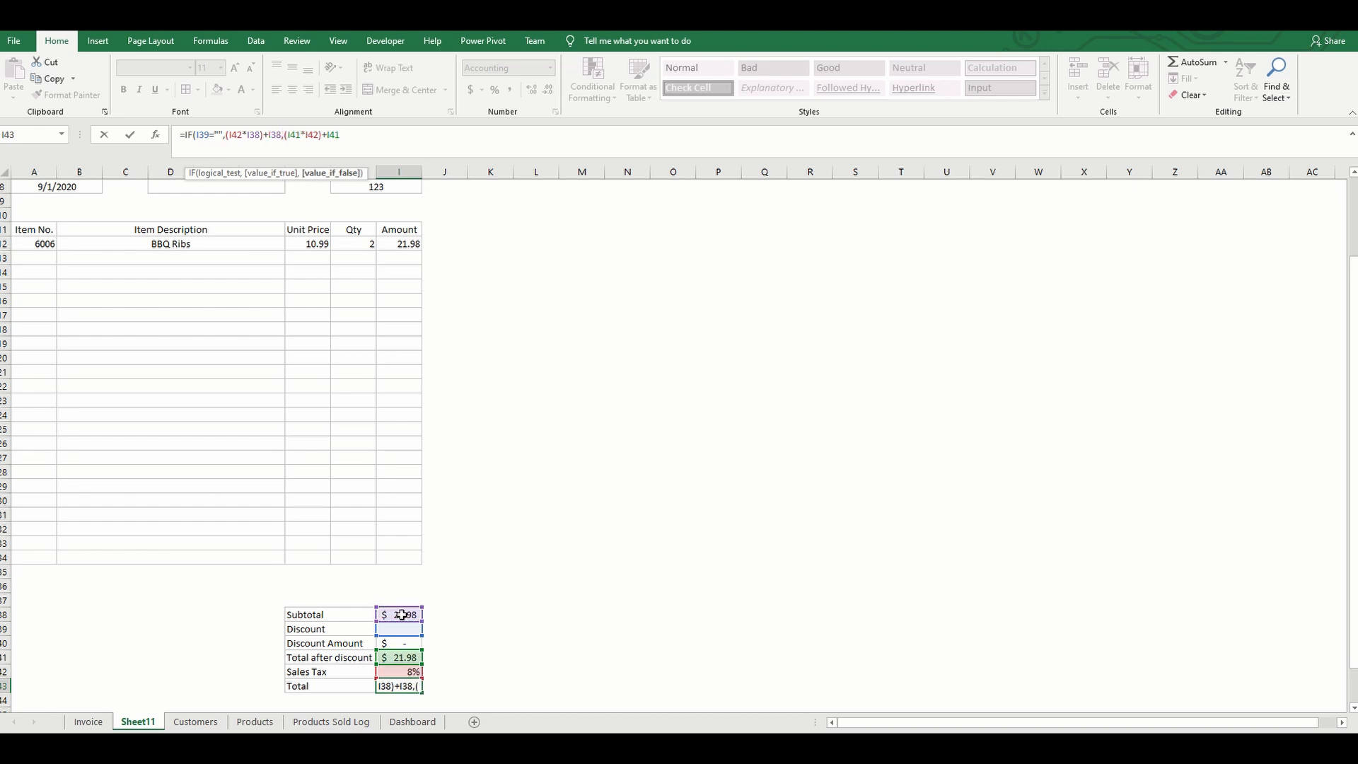
# Complete the I43 formula with (I41*I42)+I41 as the value if false and review its three IF arguments
pyautogui.click(413, 131)
pyautogui.write(')')
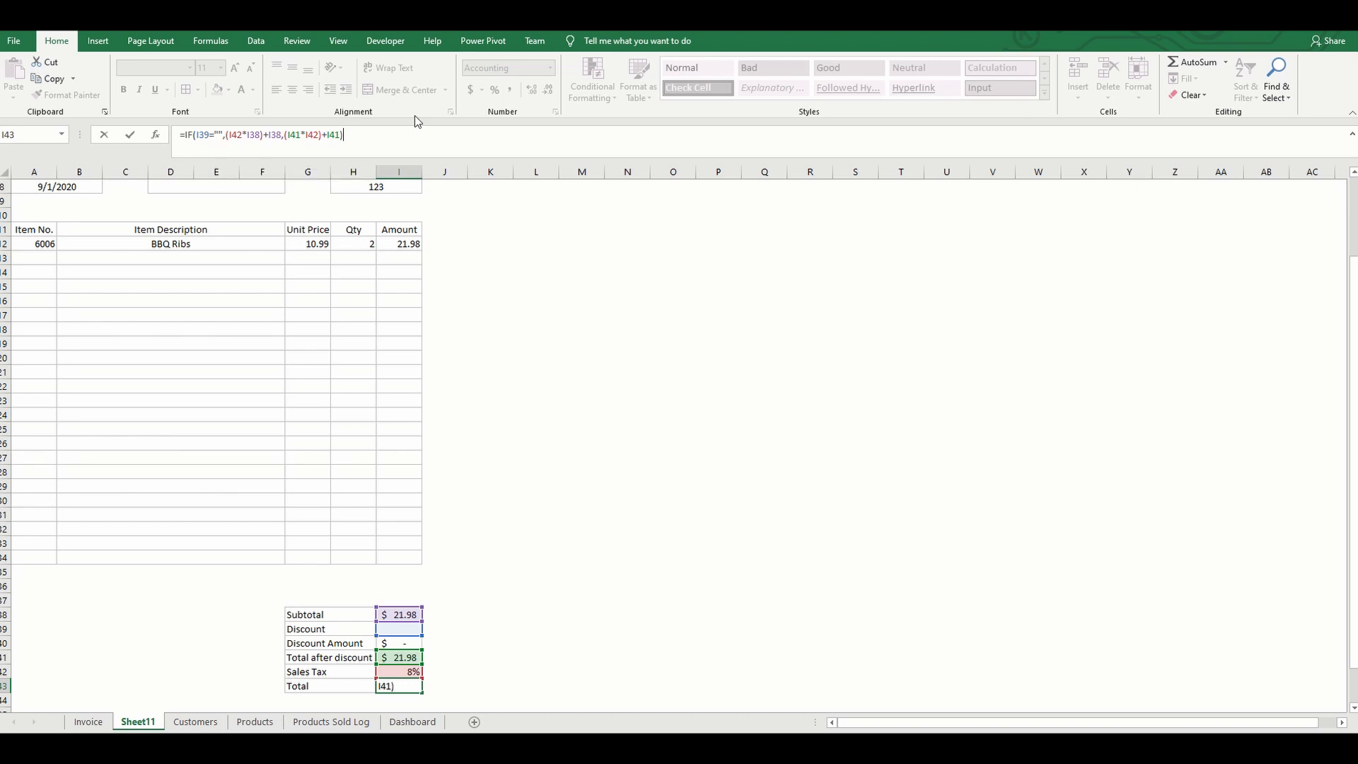
pyautogui.press('Return')
pyautogui.press('Up')
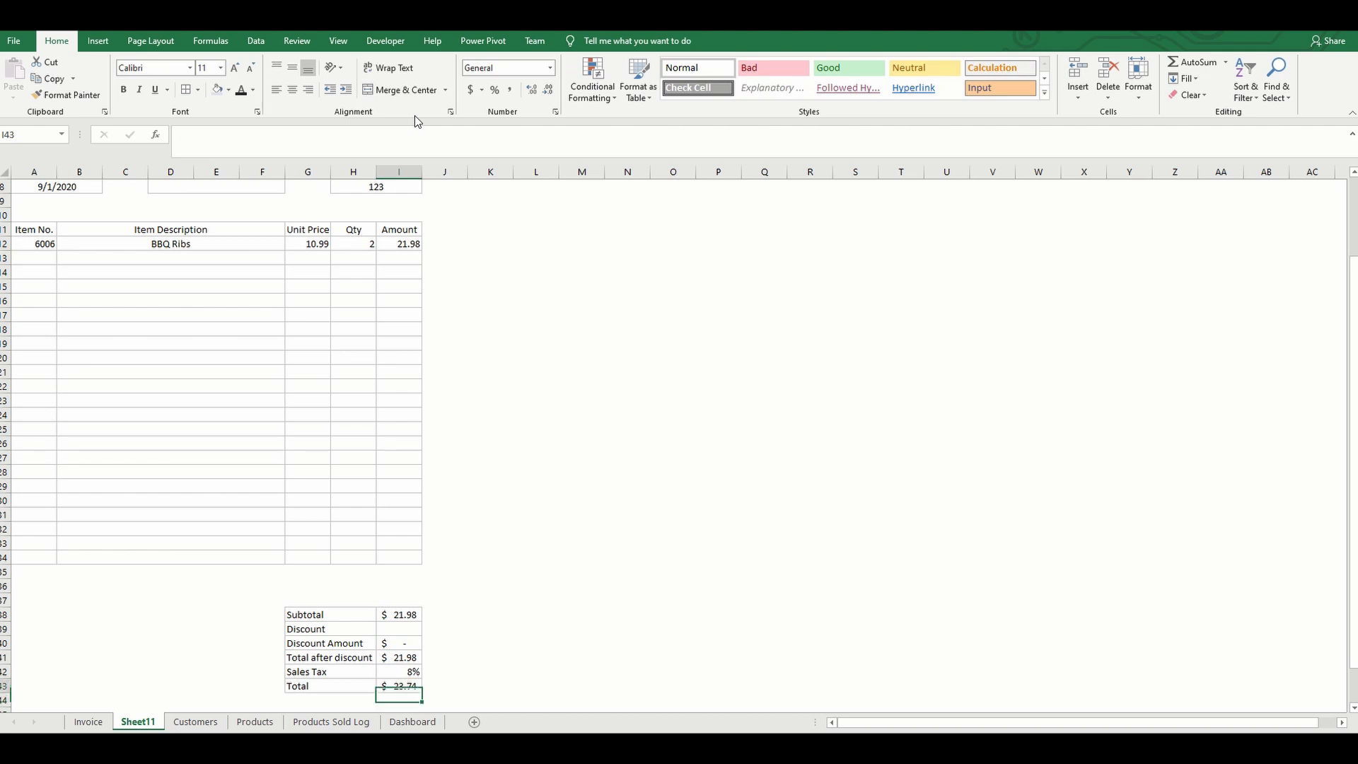
pyautogui.click(199, 136)
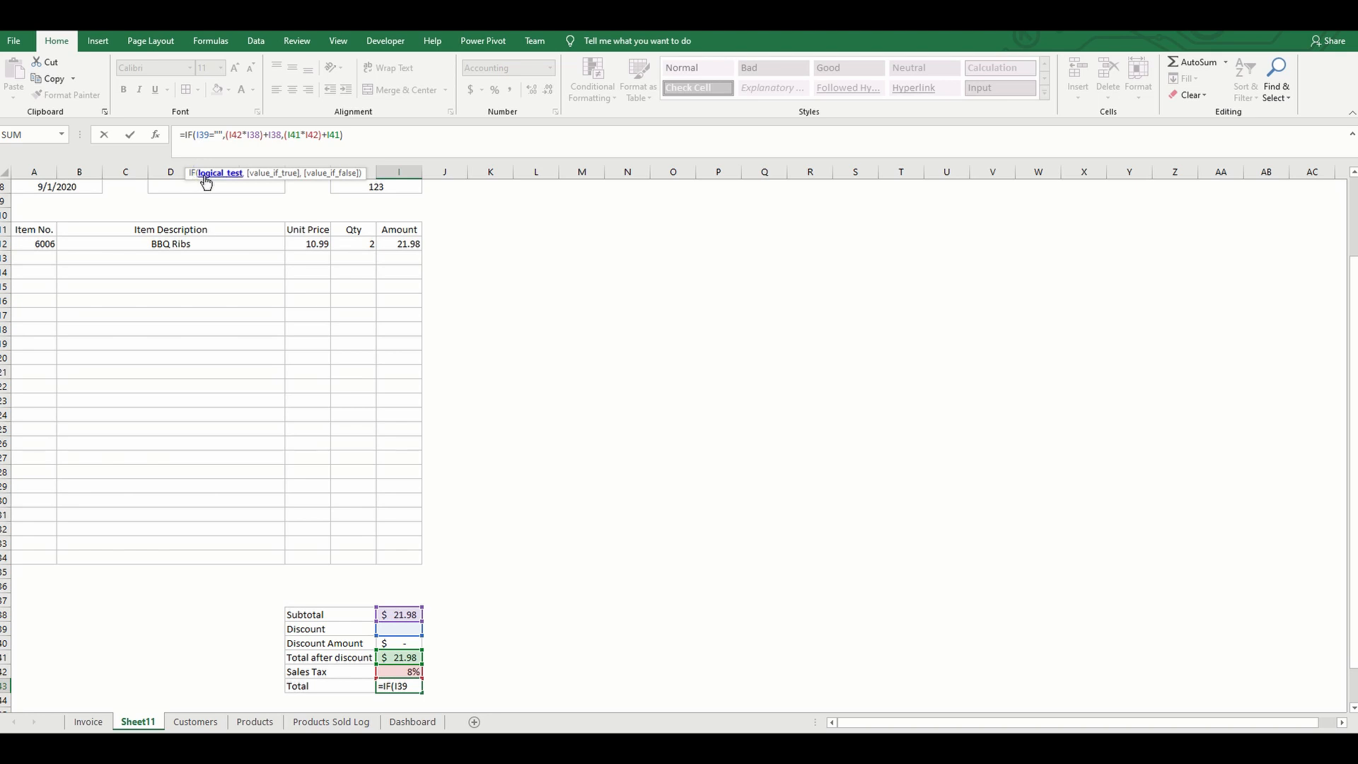
pyautogui.click(206, 174)
pyautogui.click(268, 174)
pyautogui.click(311, 174)
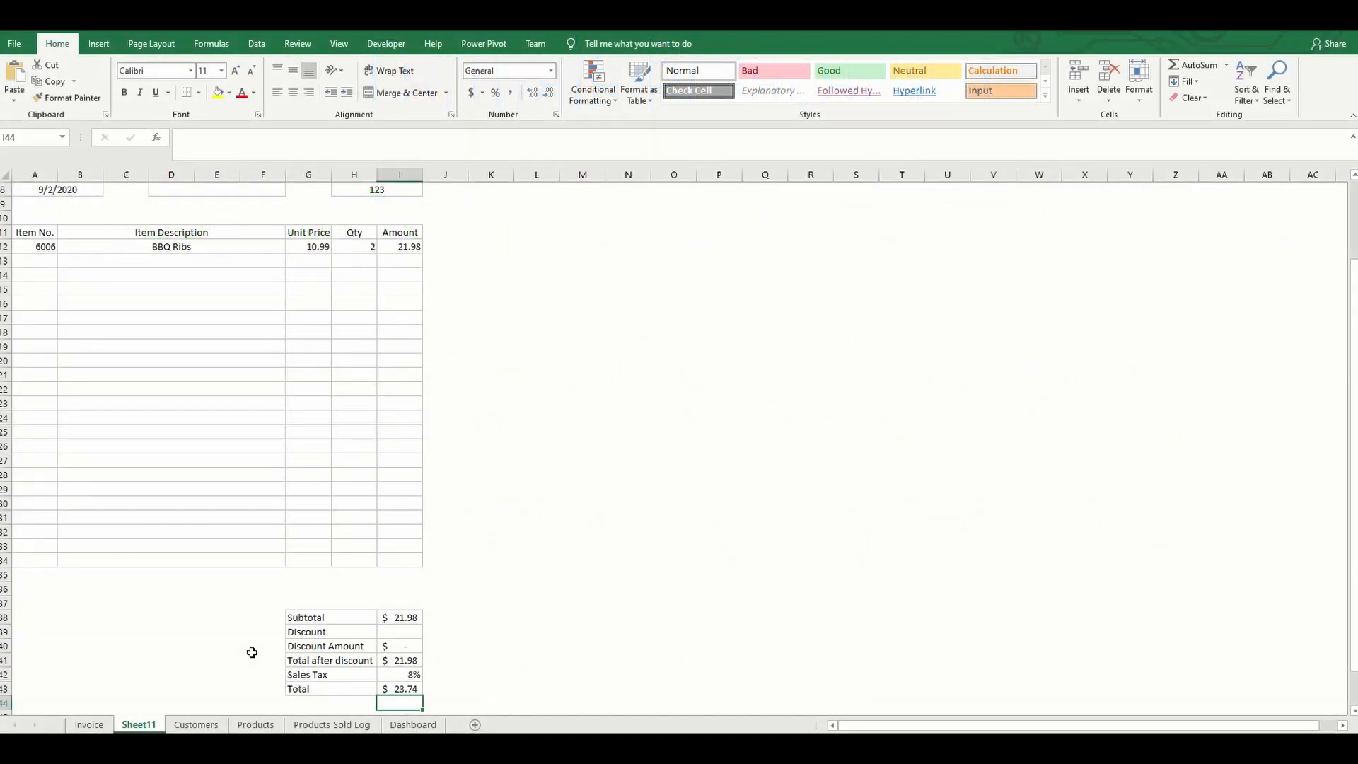
# Convert the customer list E1:G1001 on the Customers sheet into a table with headers
pyautogui.click(186, 727)
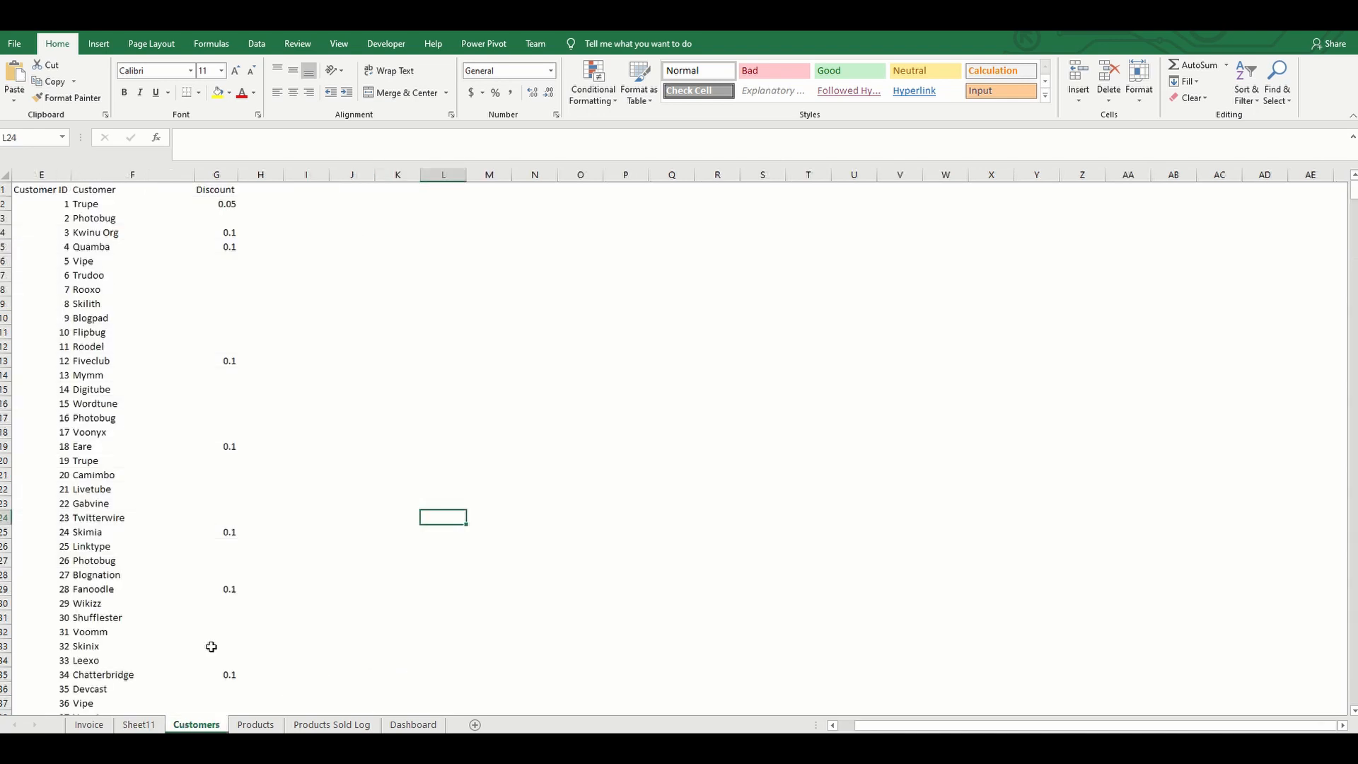
pyautogui.click(86, 332)
pyautogui.click(99, 44)
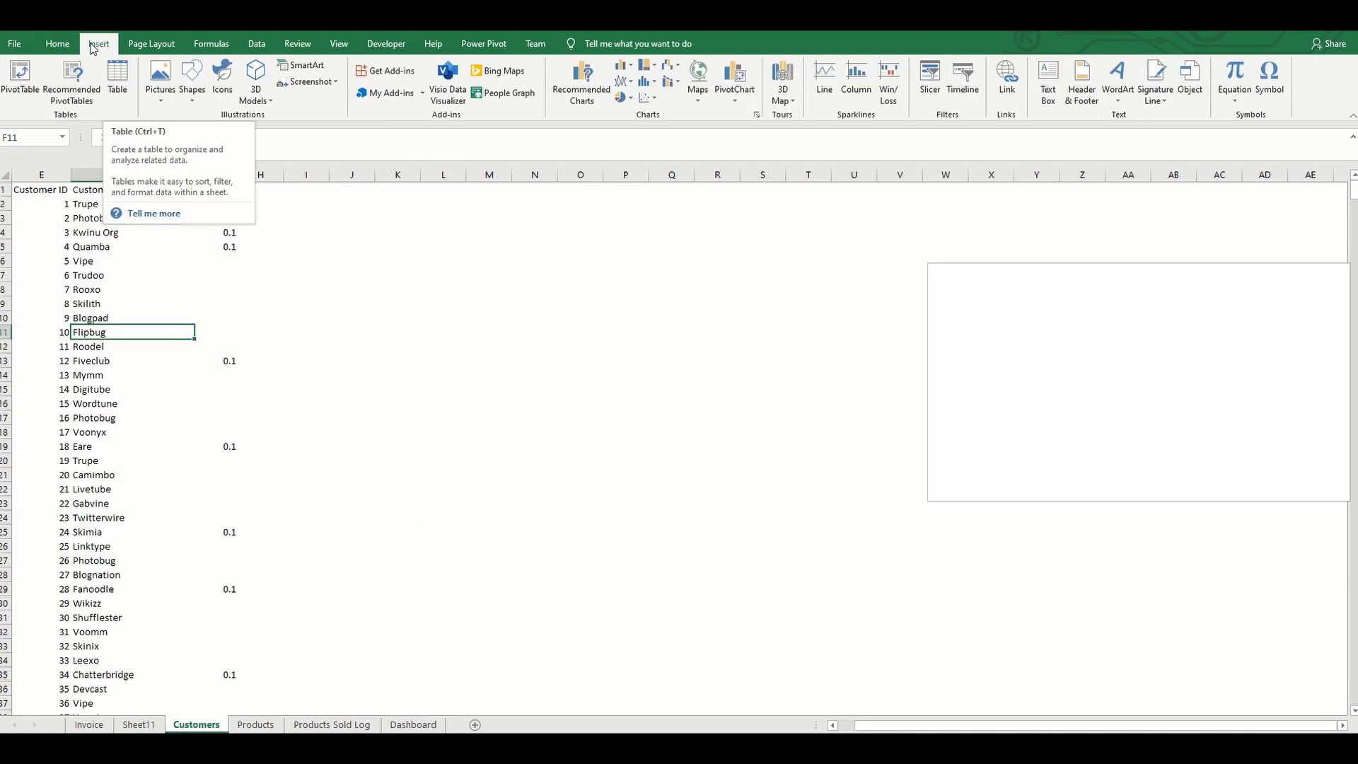
pyautogui.click(116, 79)
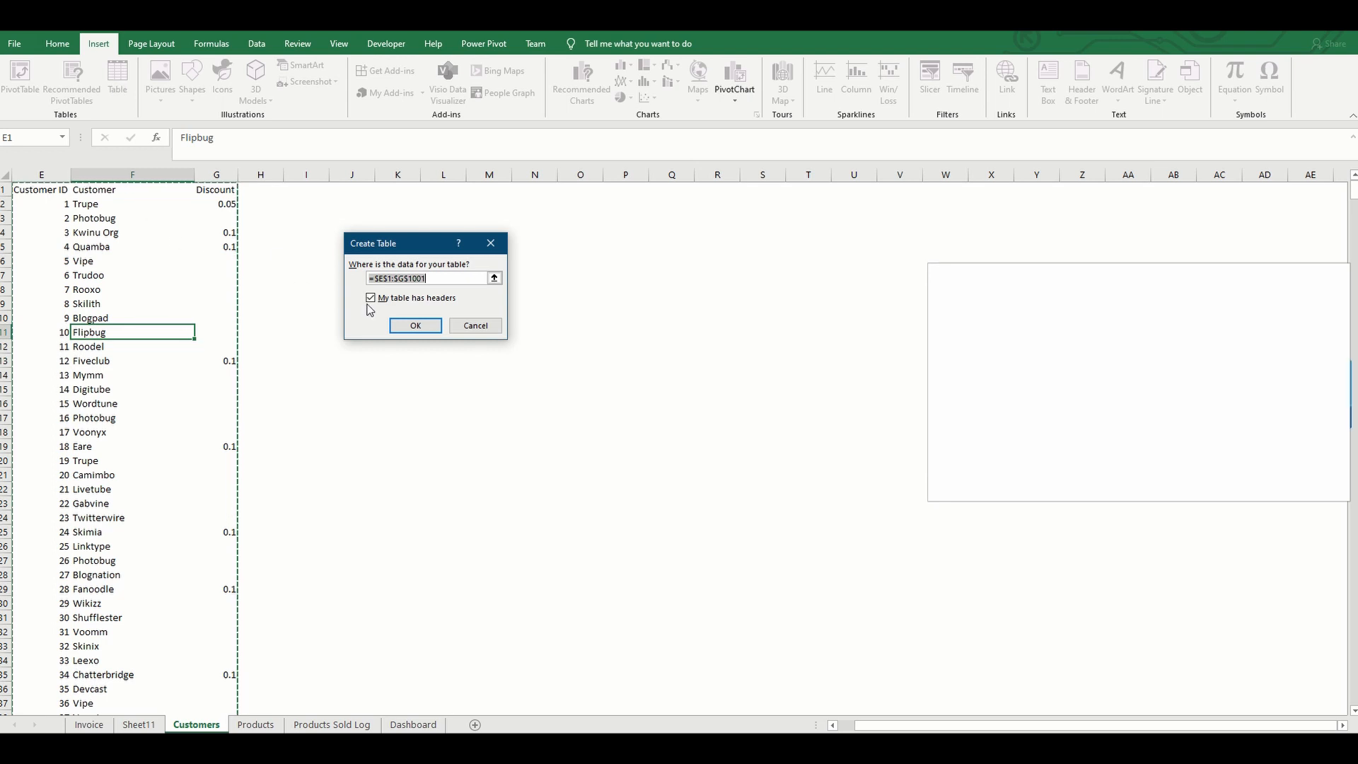
pyautogui.click(414, 324)
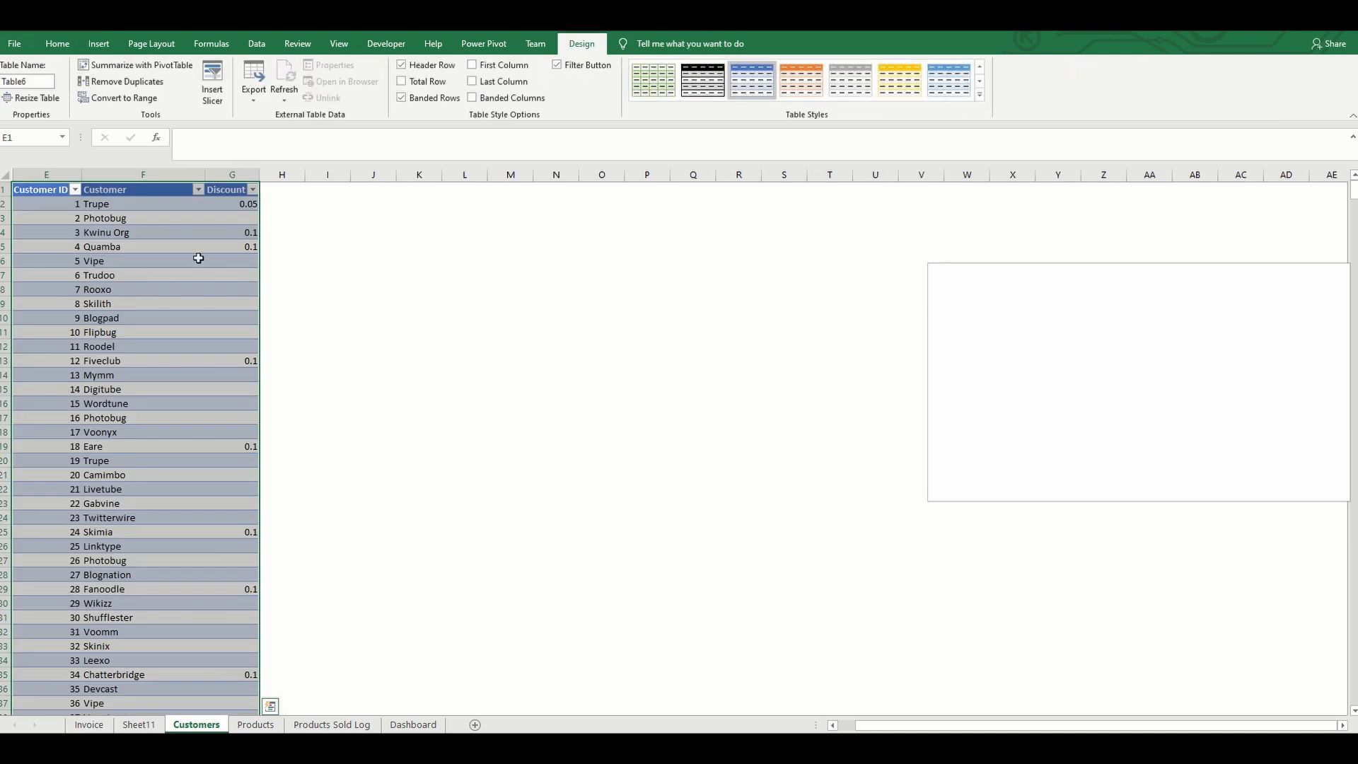
# Name the new customer table Customers
pyautogui.click(45, 82)
pyautogui.write('Cus')
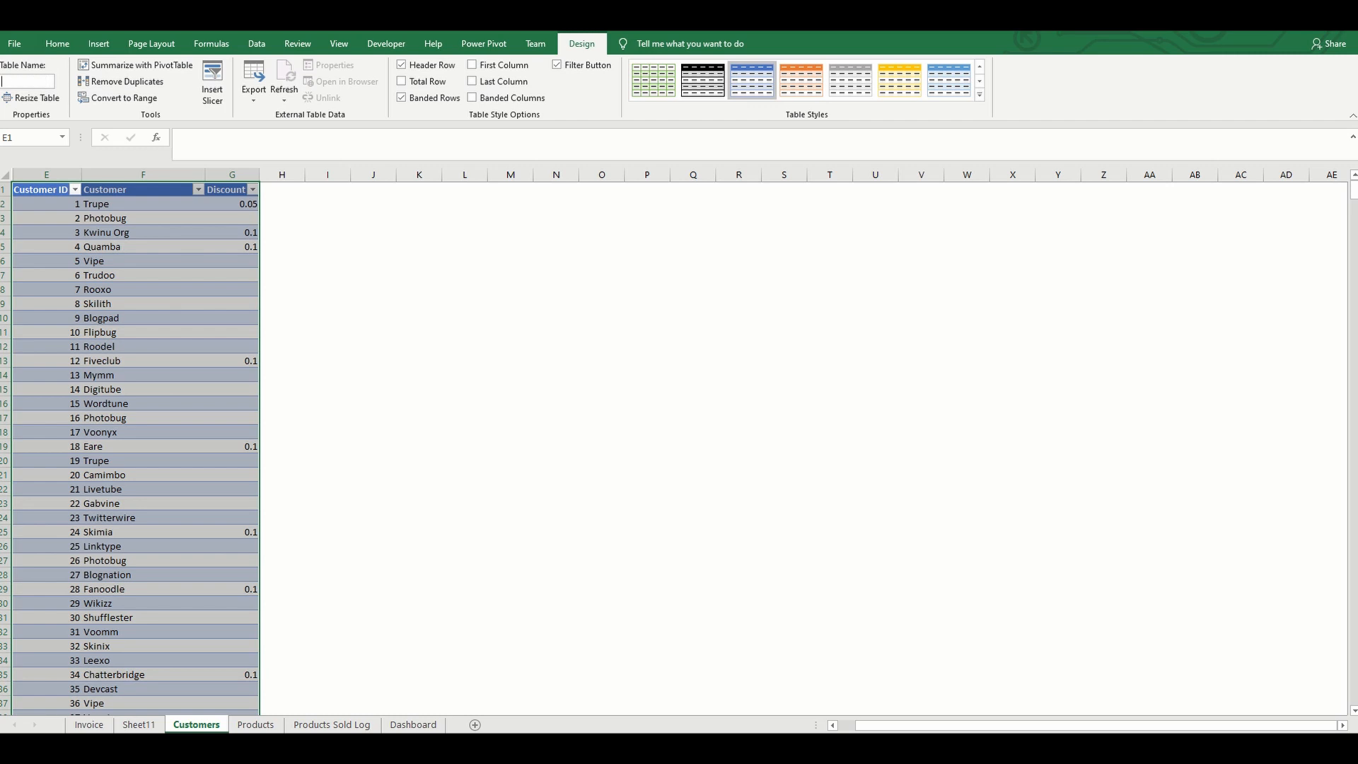
pyautogui.write('tomers')
pyautogui.press('Return')
pyautogui.click(157, 679)
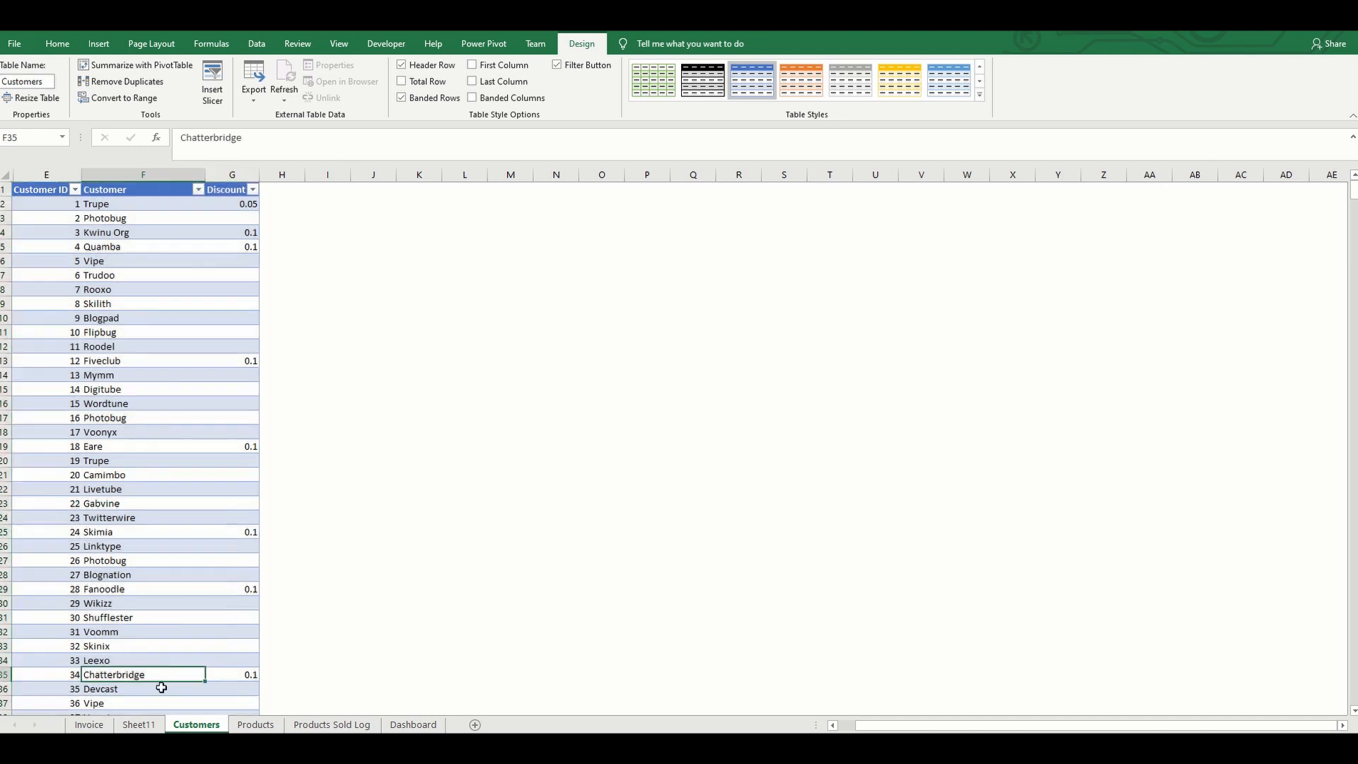
# Enter Trupe as the Customer Name in D8 of the invoice on Sheet11
pyautogui.click(145, 725)
pyautogui.scroll(1, 227, 230)
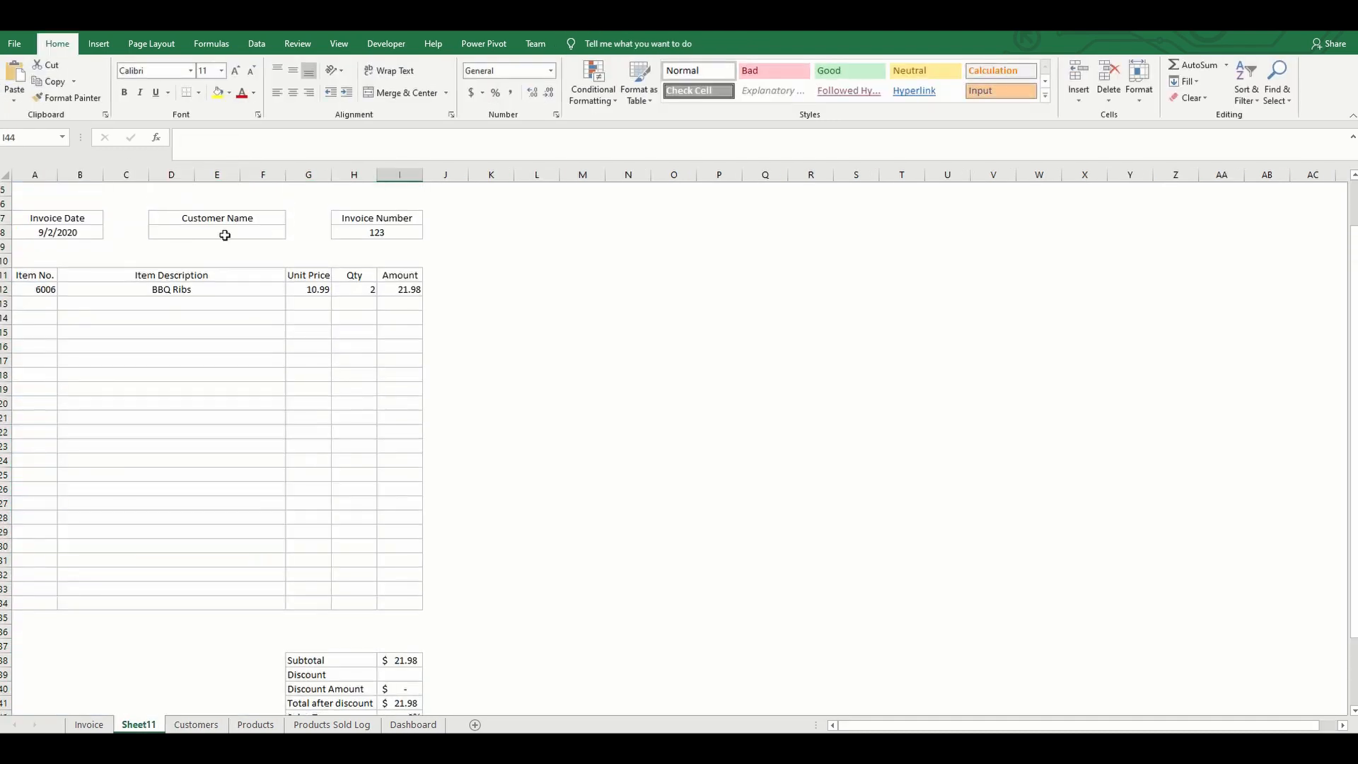
pyautogui.click(219, 231)
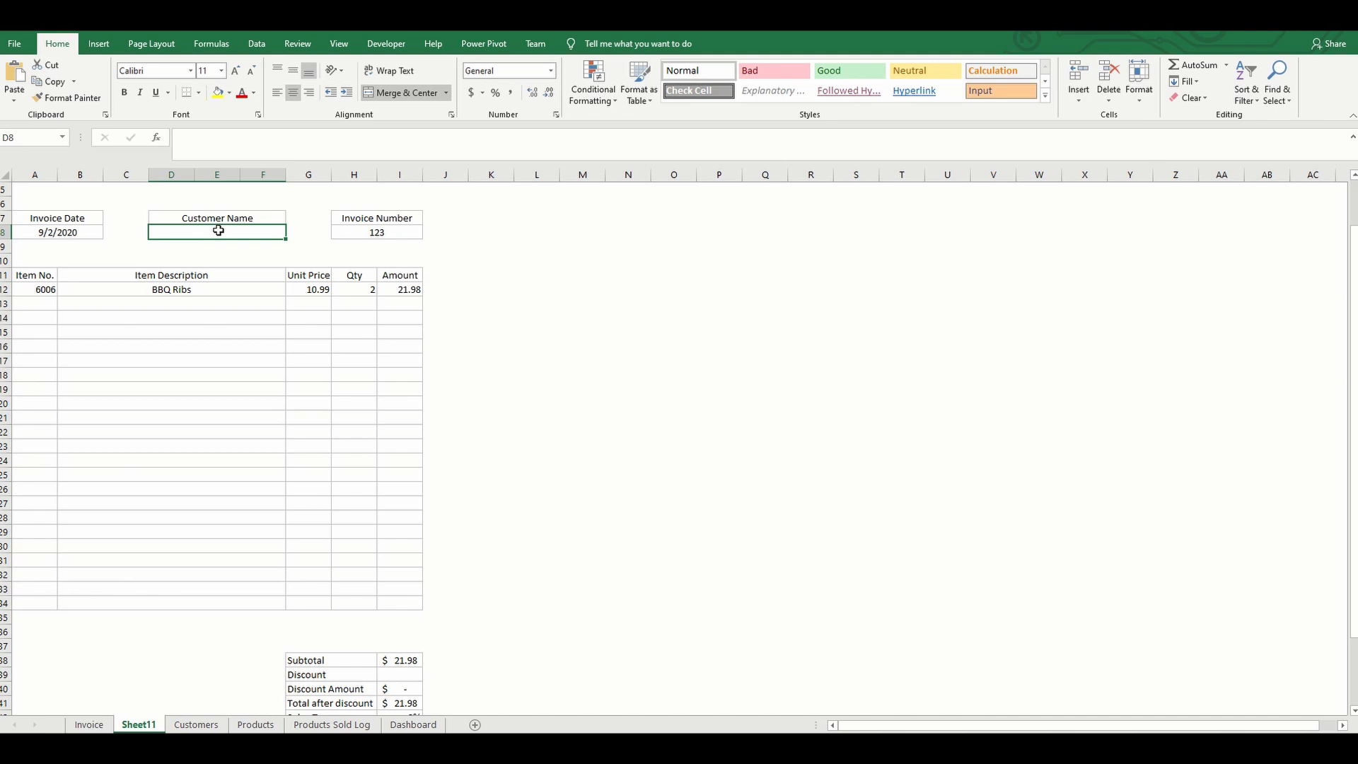
pyautogui.write('Trupe')
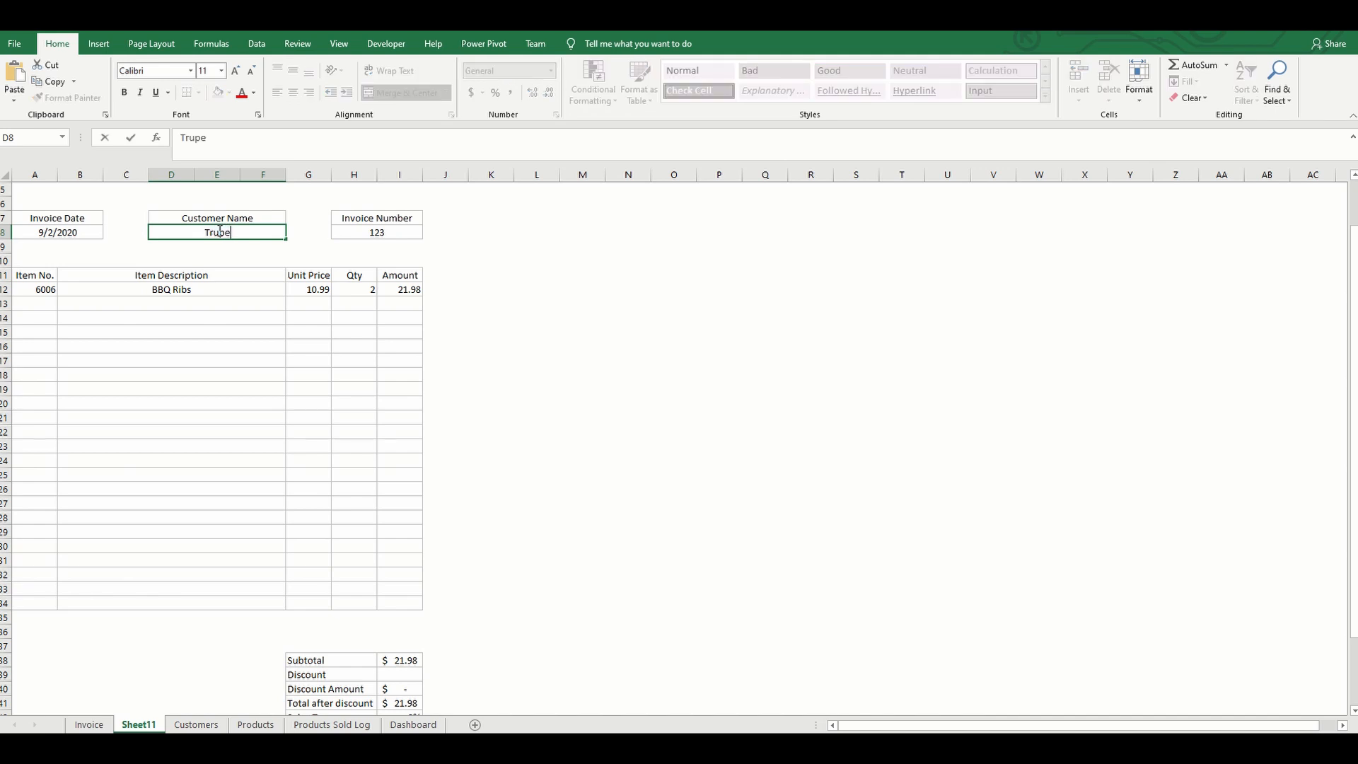
pyautogui.press('Return')
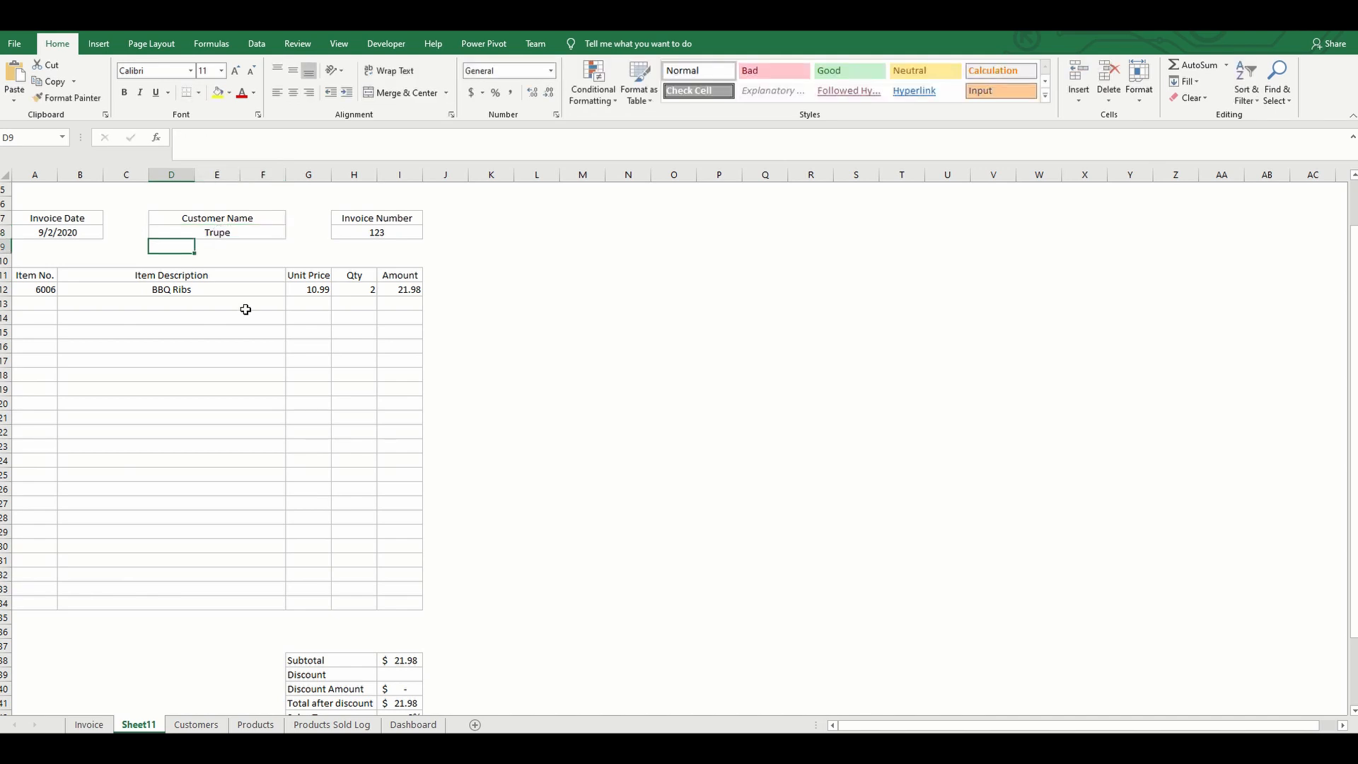
# Find the customer's row position in the Discount cell I39 with the exact-match formula =MATCH(D8,Customers[Customer],0)
pyautogui.click(392, 677)
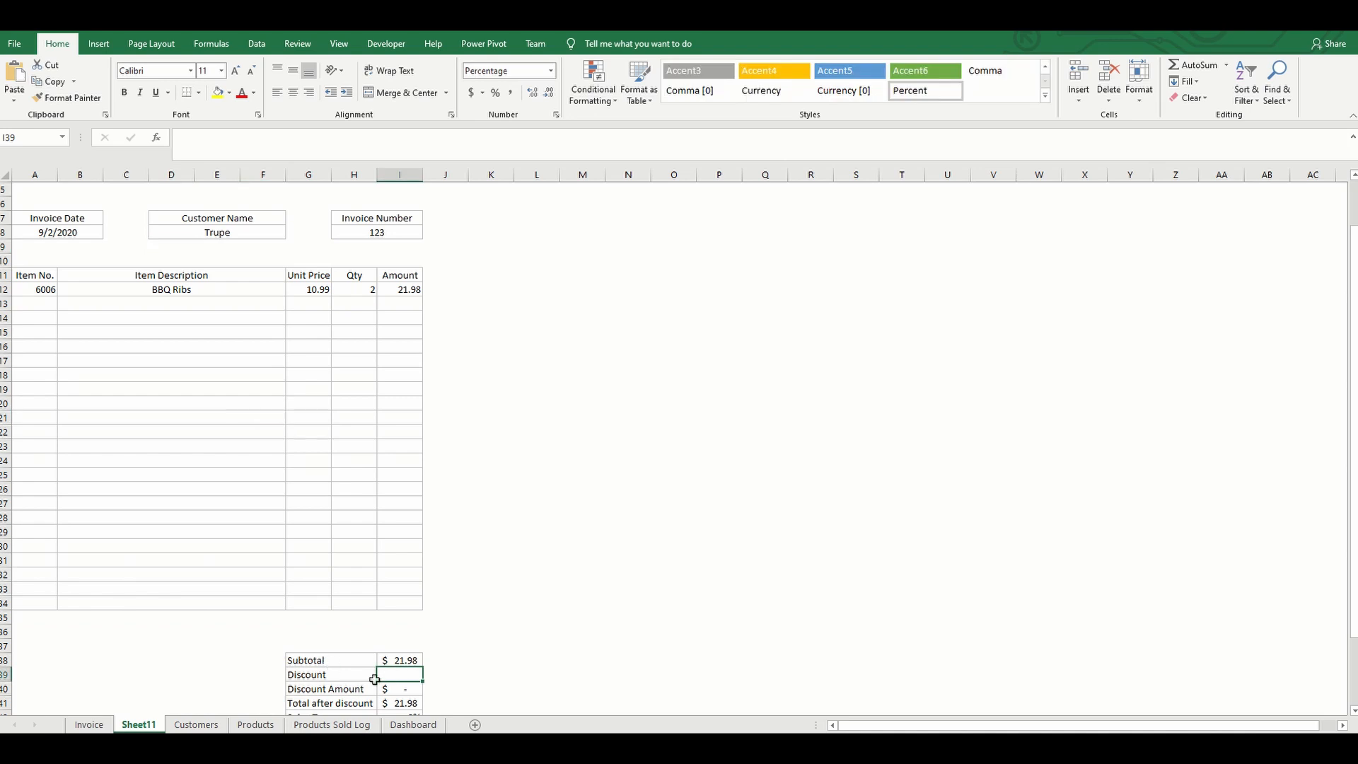
pyautogui.write('=')
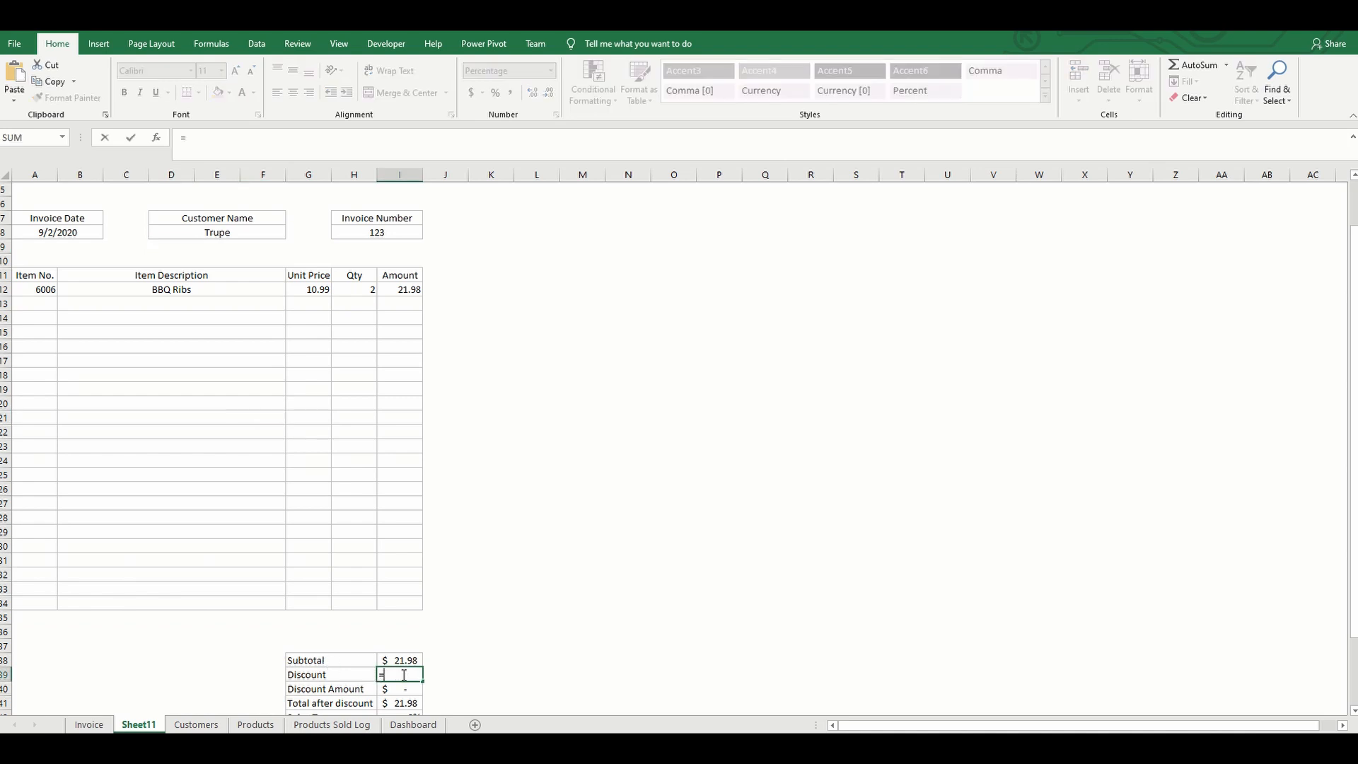
pyautogui.write('mat')
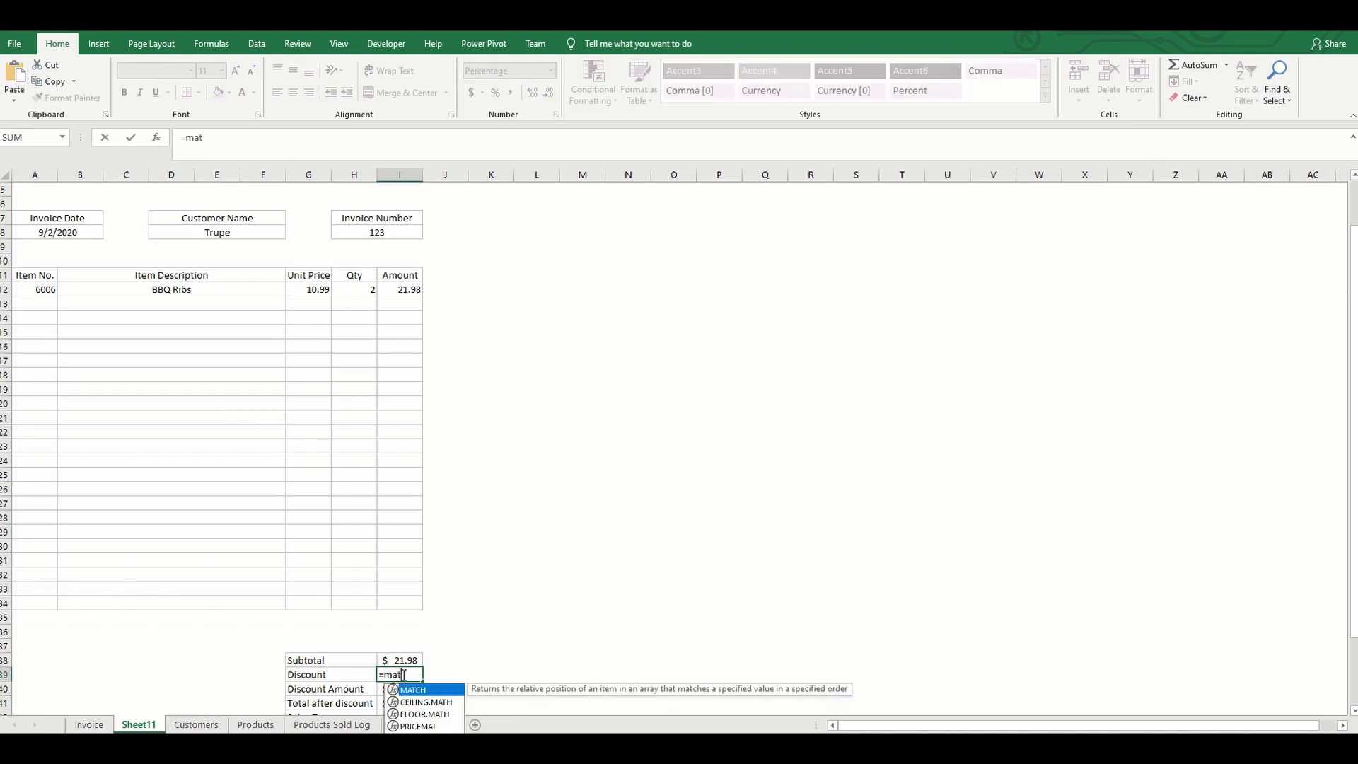
pyautogui.write('ch(')
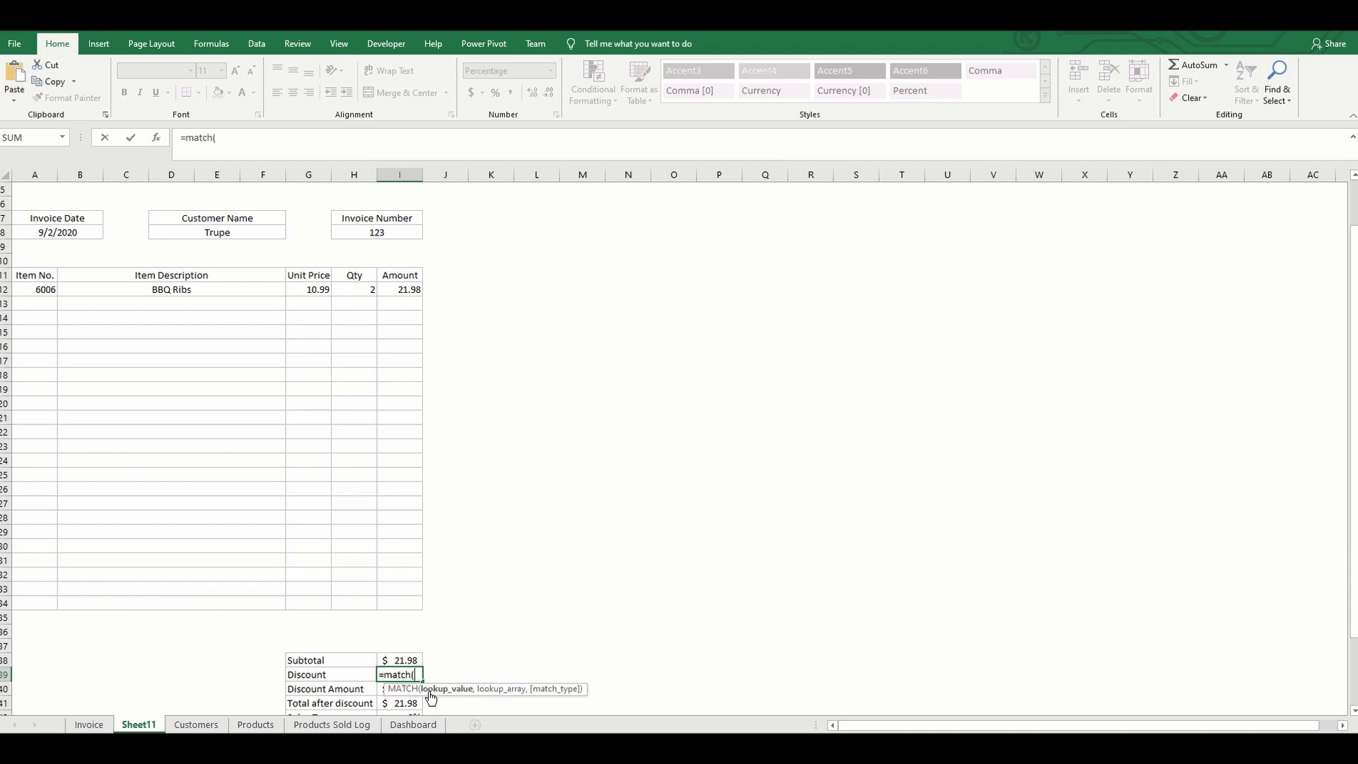
pyautogui.click(237, 235)
pyautogui.write(',')
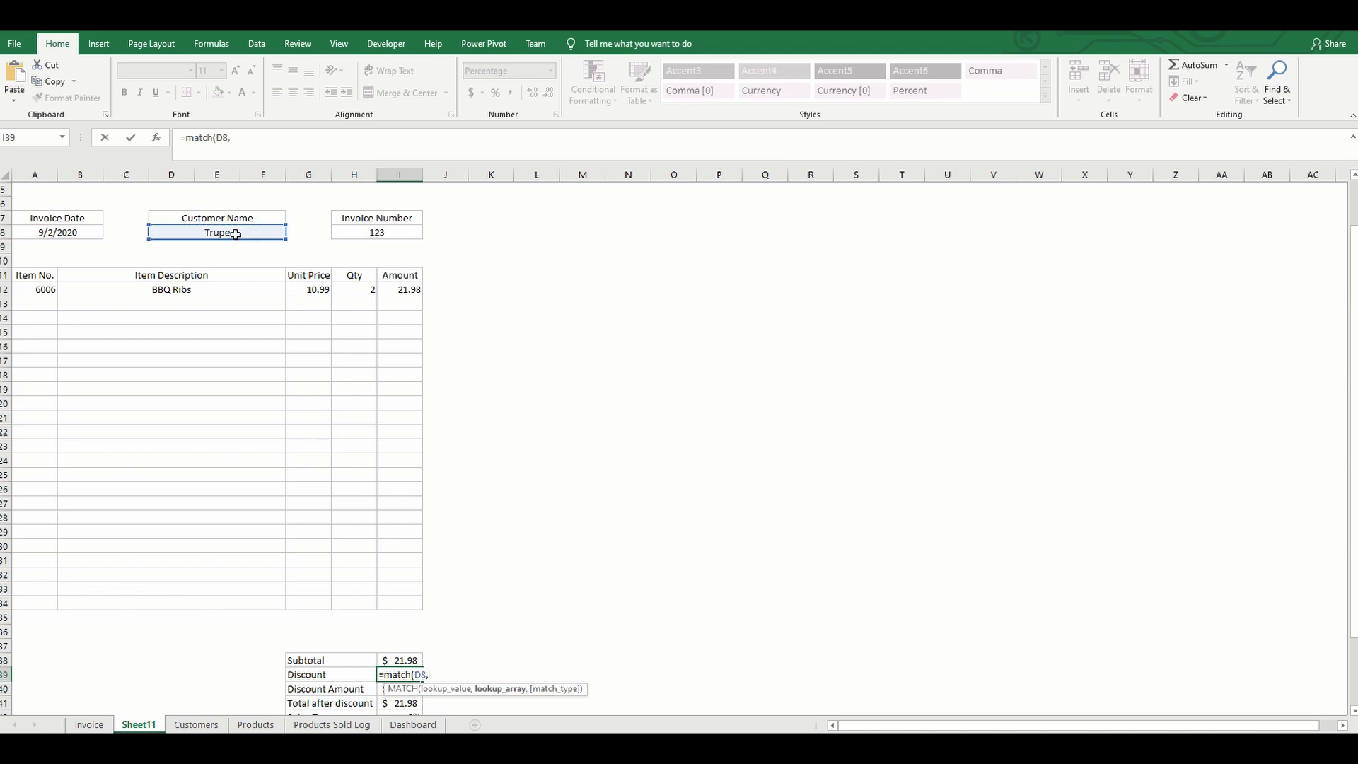
pyautogui.click(193, 726)
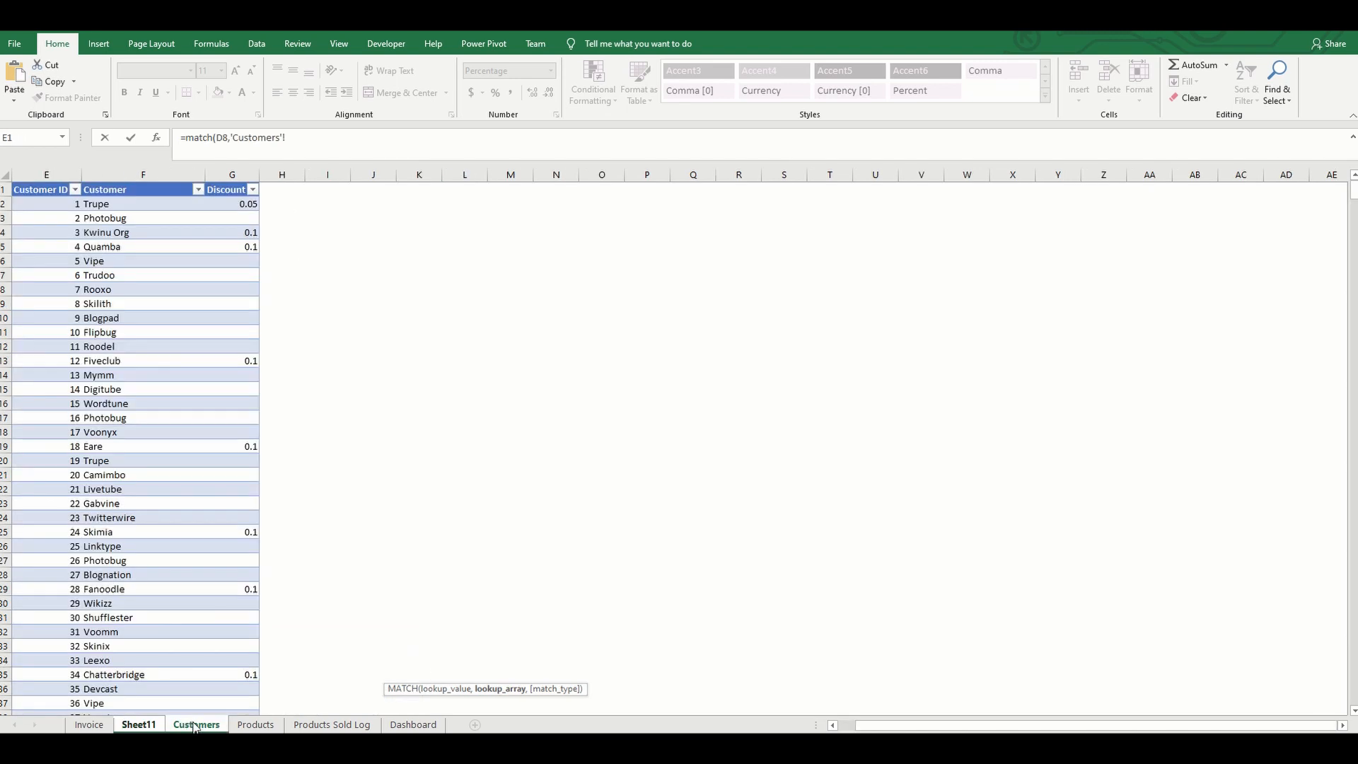
pyautogui.click(116, 185)
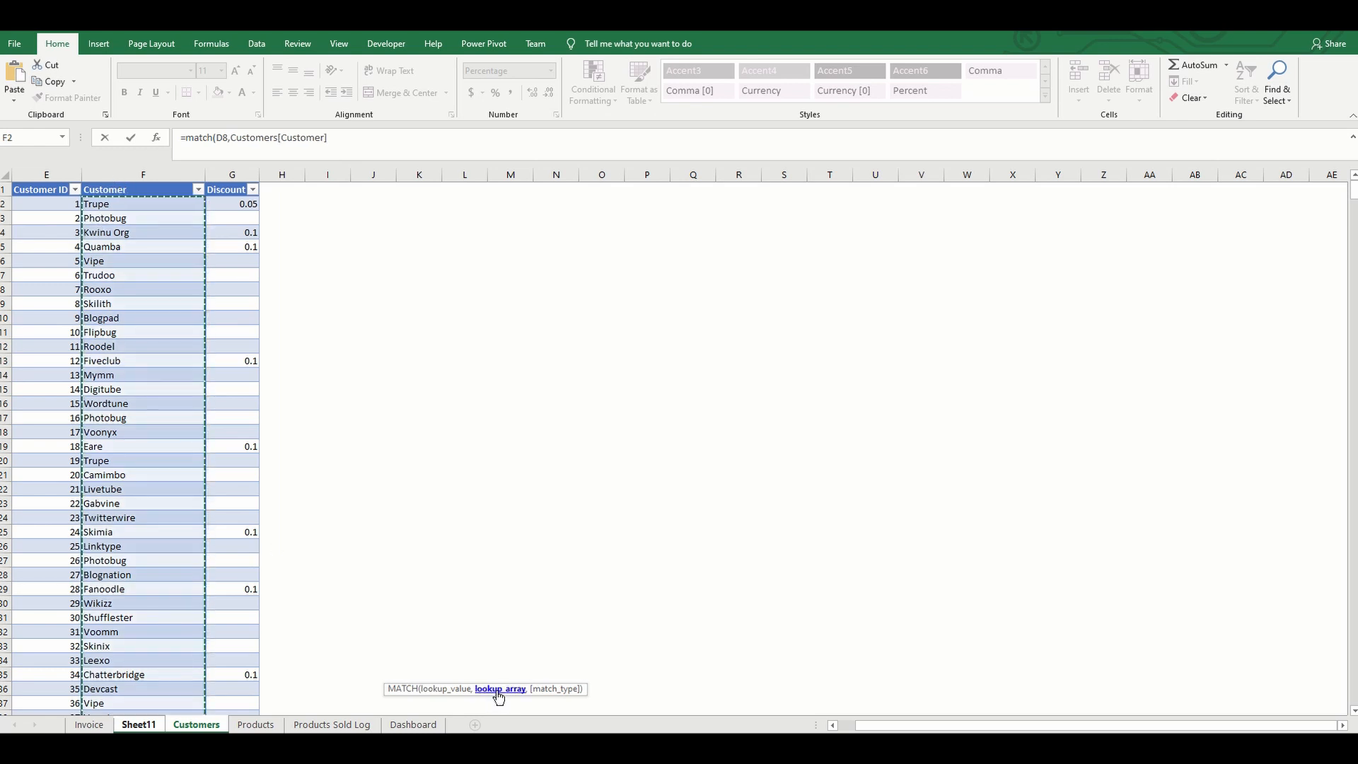
pyautogui.write(',')
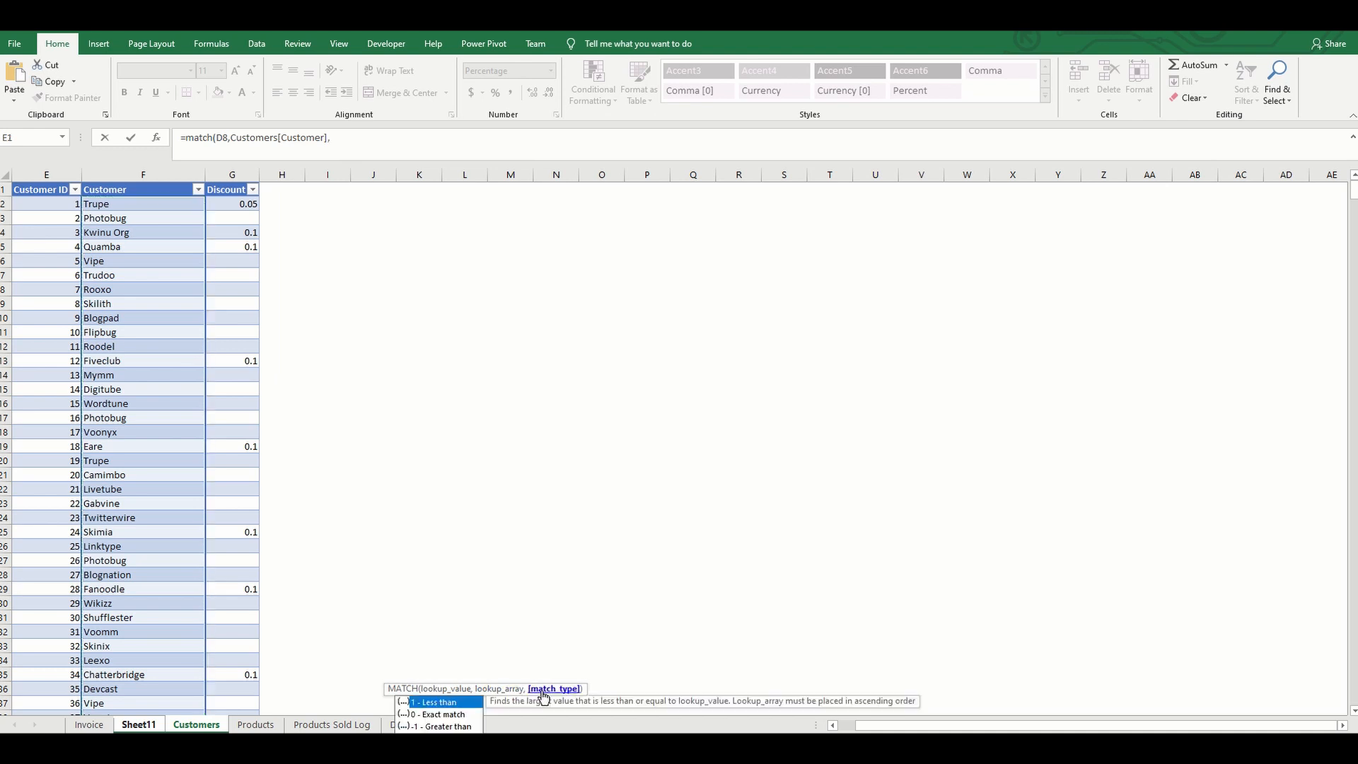
pyautogui.doubleClick(466, 715)
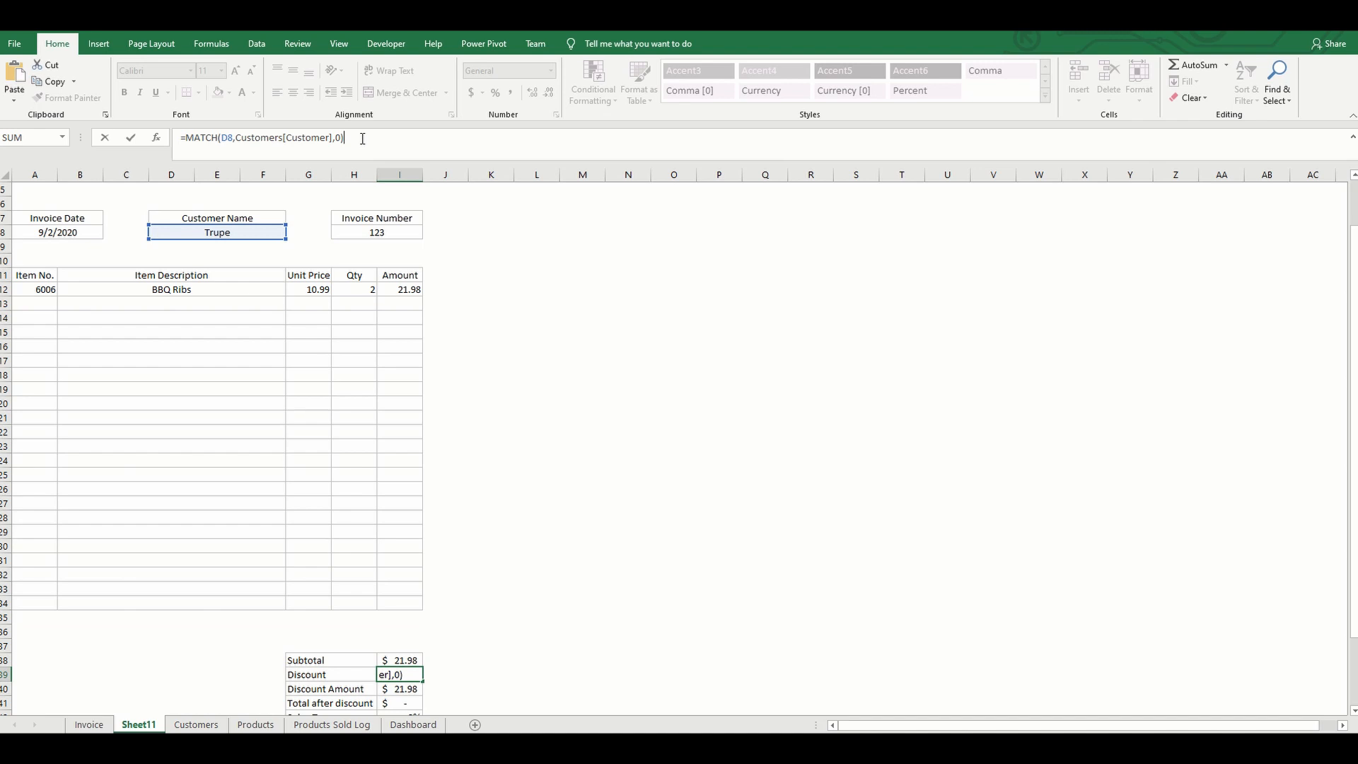
# Commit the MATCH formula in I39 and compare its result with Trupe's row on the Customers sheet
pyautogui.press('Return')
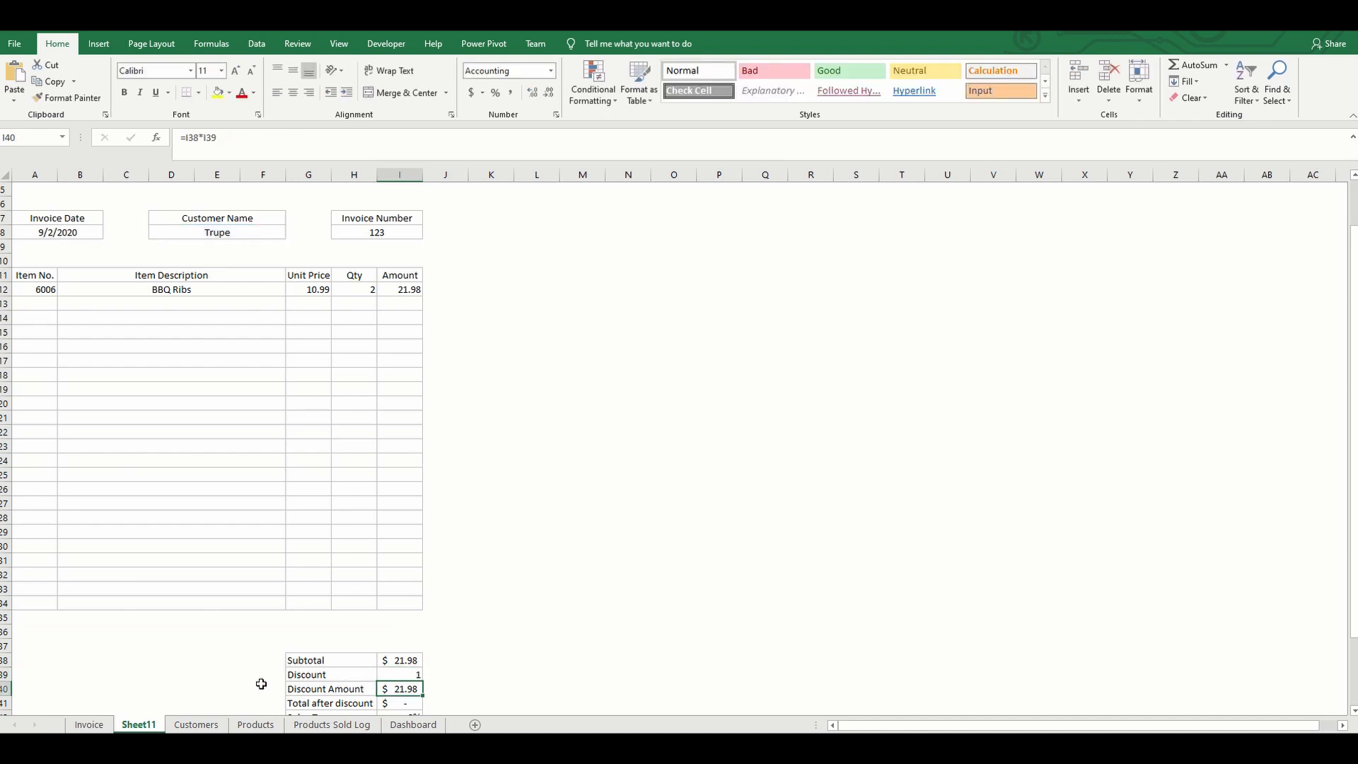
pyautogui.click(212, 725)
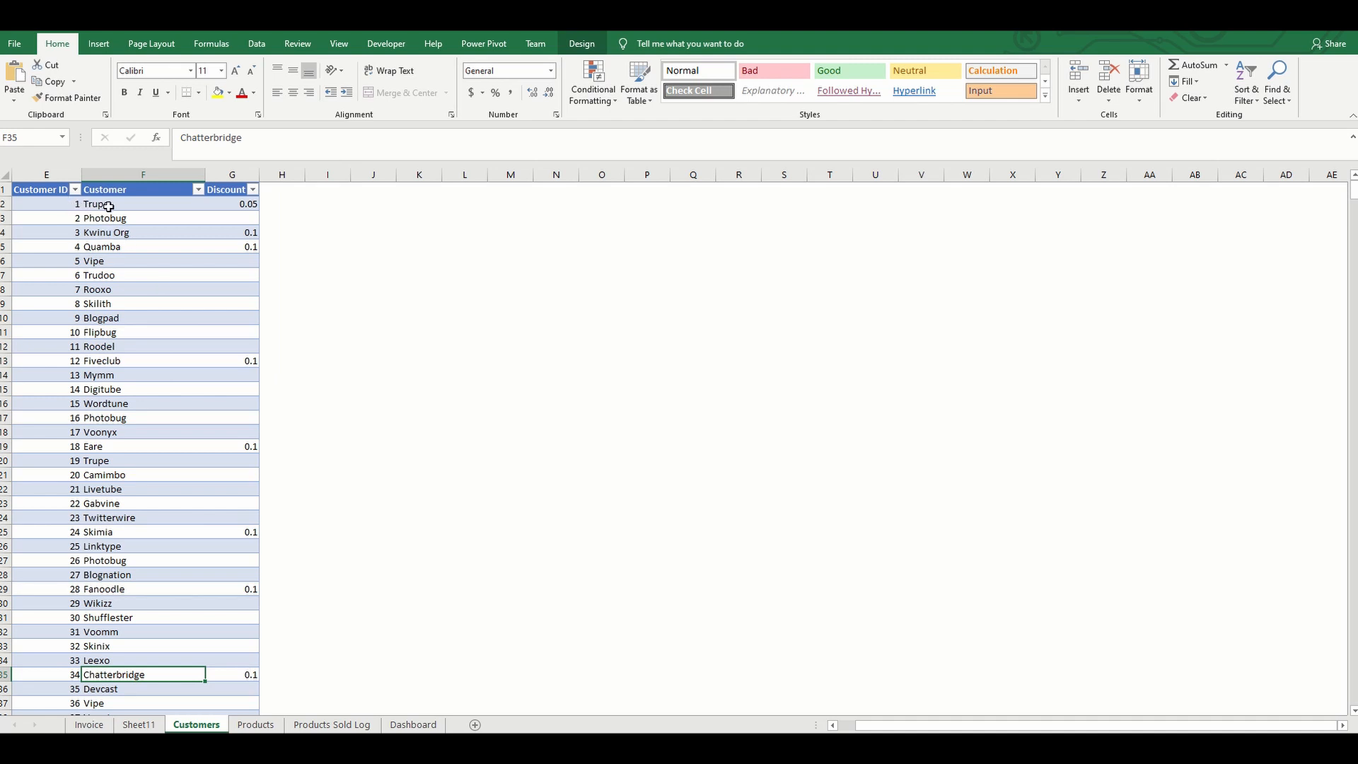
pyautogui.click(74, 205)
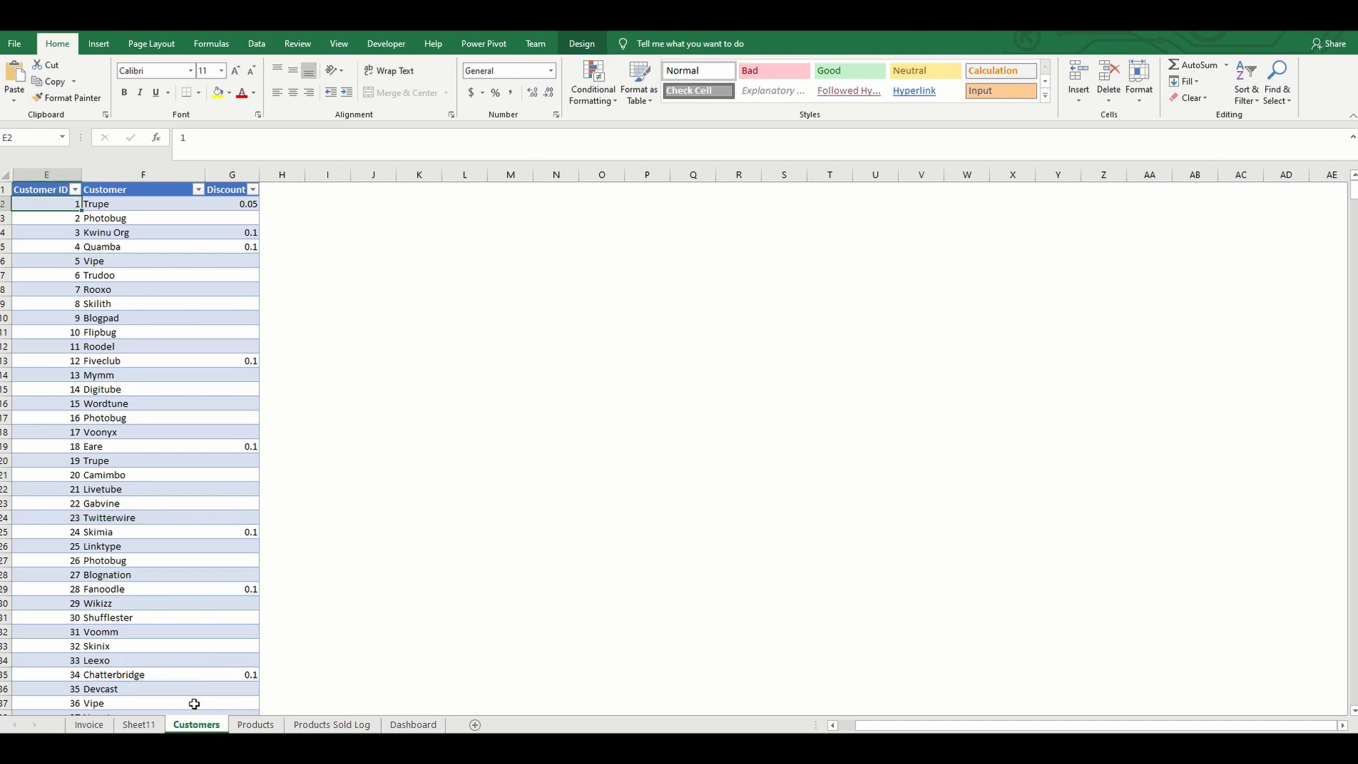
pyautogui.hotkey('ctrl', 'pageup')
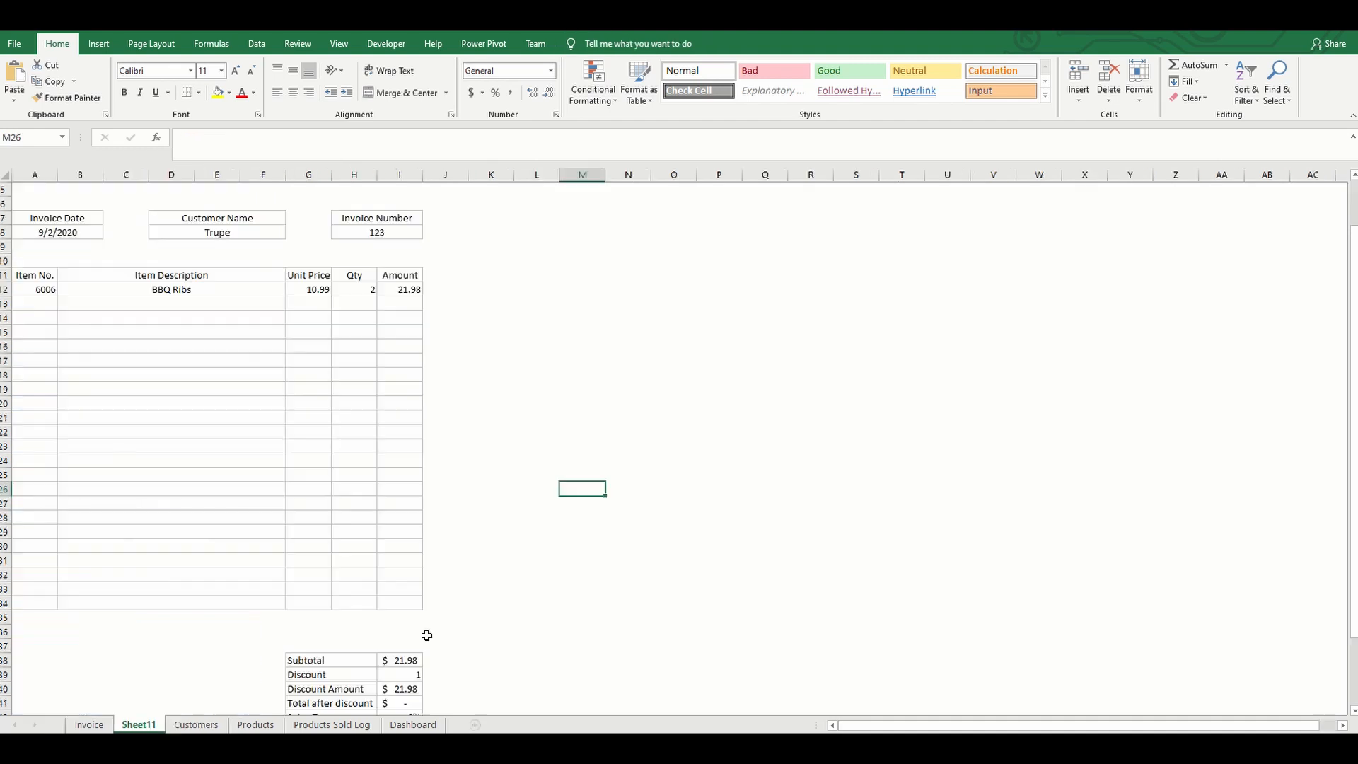
# Extend the Discount formula in I39 to return the customer's discount: =INDEX(Customers[Discount],MATCH(D8,Customers[Customer],0))
pyautogui.doubleClick(413, 672)
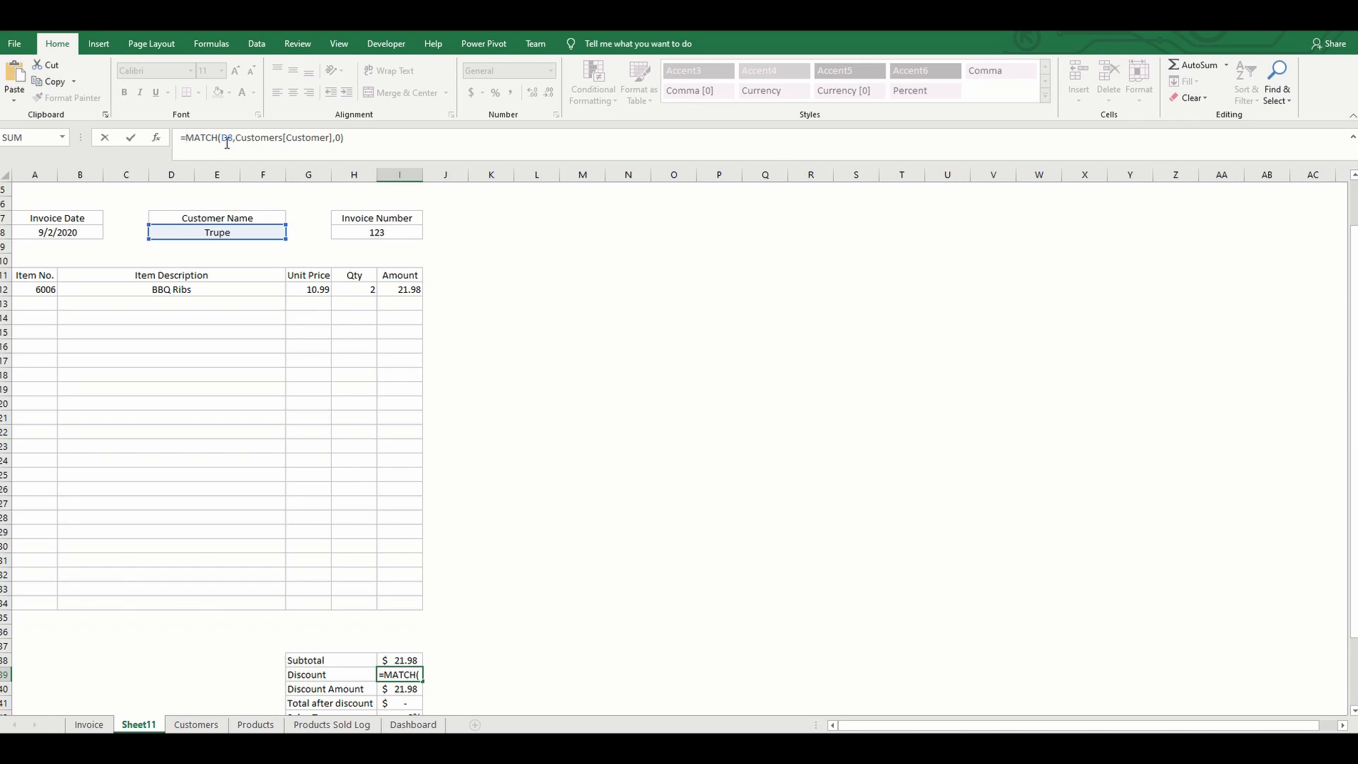
pyautogui.write('index')
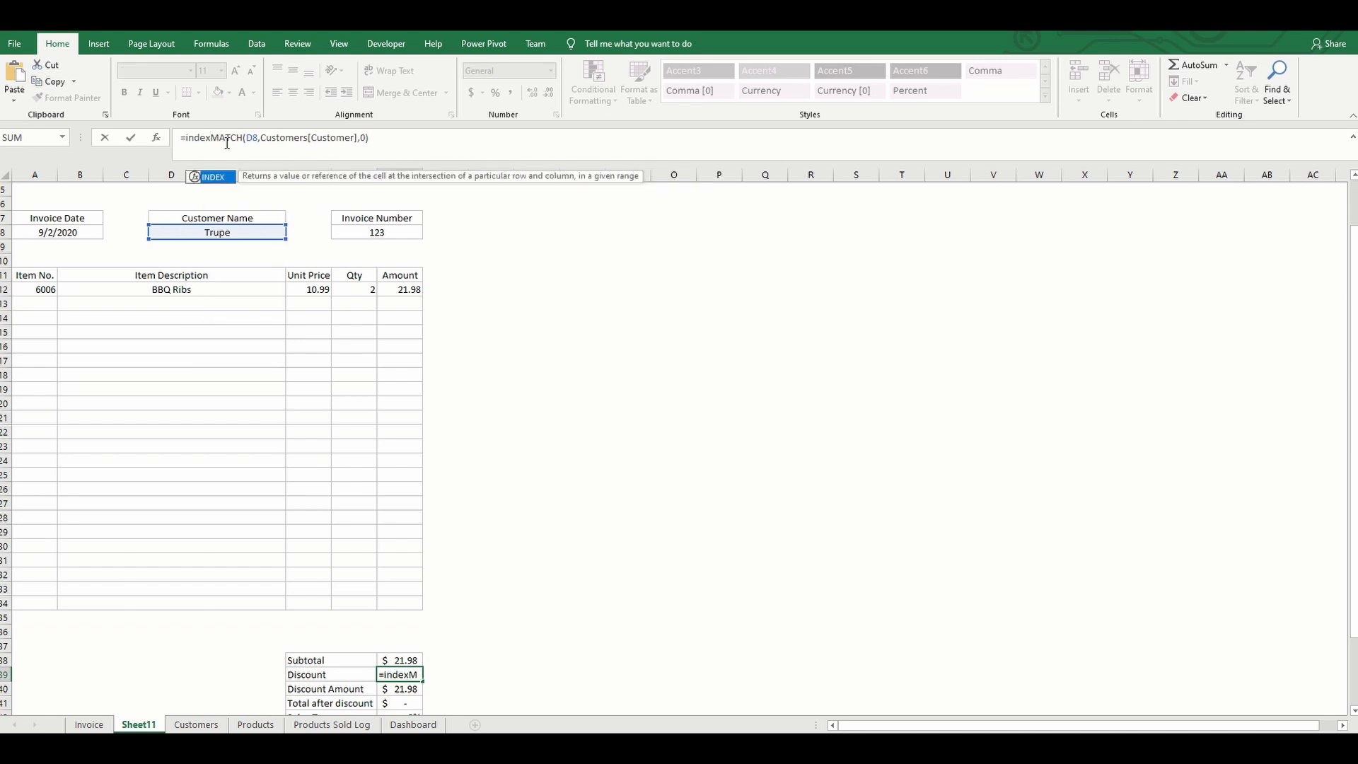
pyautogui.write('(')
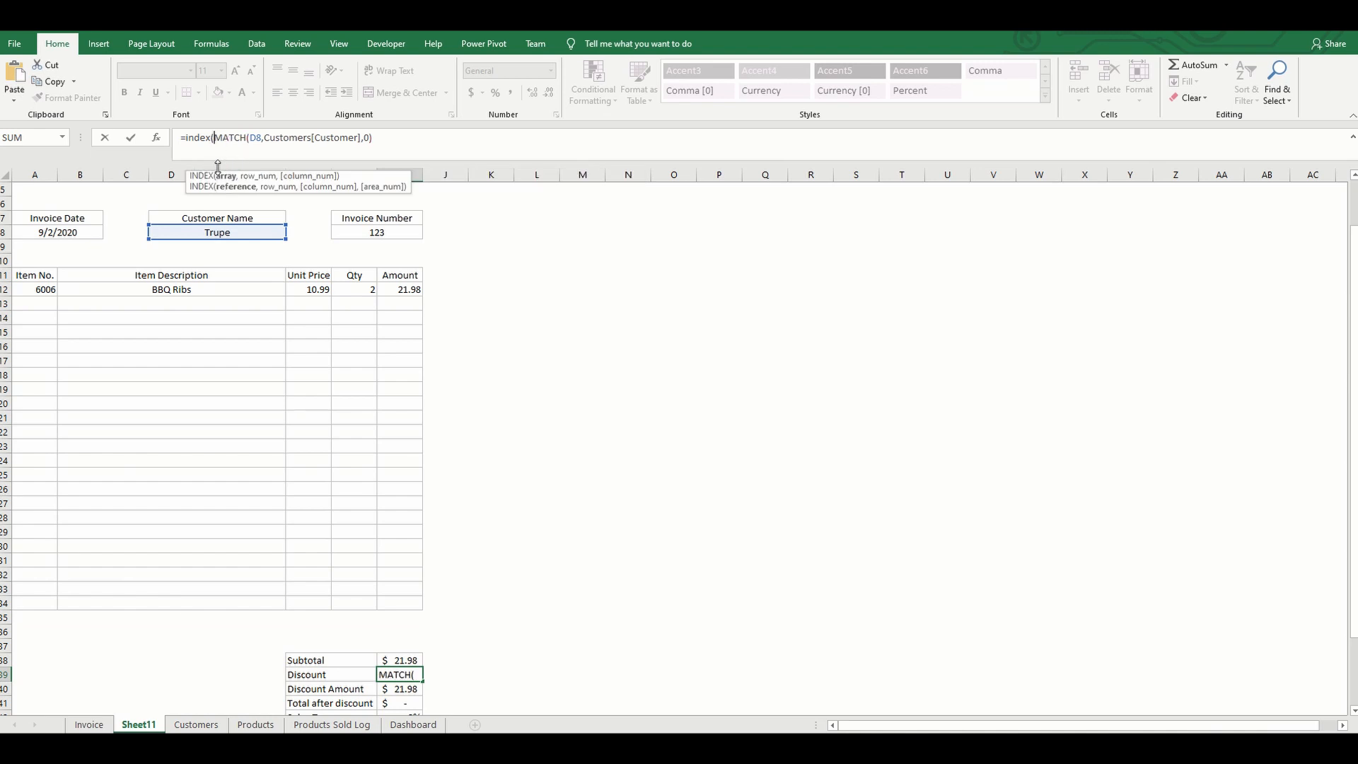
pyautogui.click(202, 725)
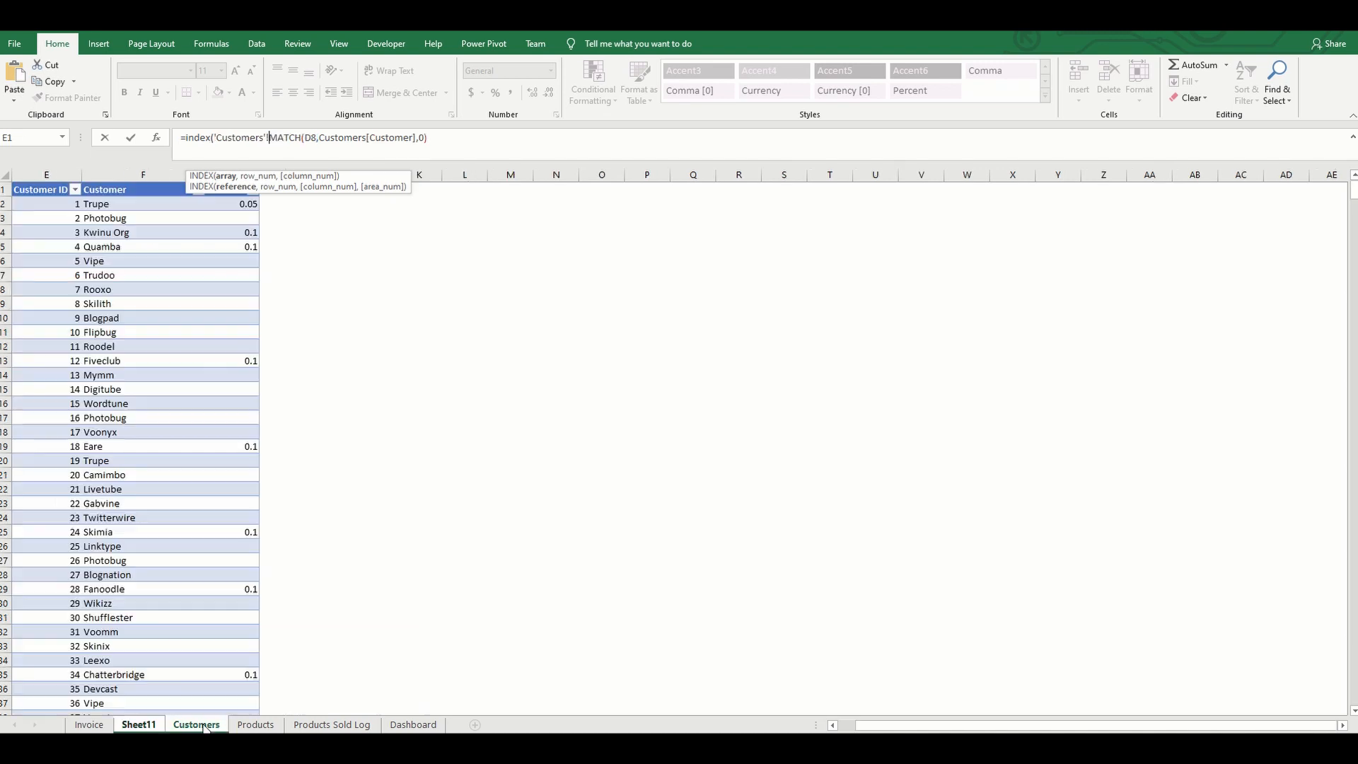
pyautogui.moveTo(254, 177); pyautogui.dragTo(359, 178)
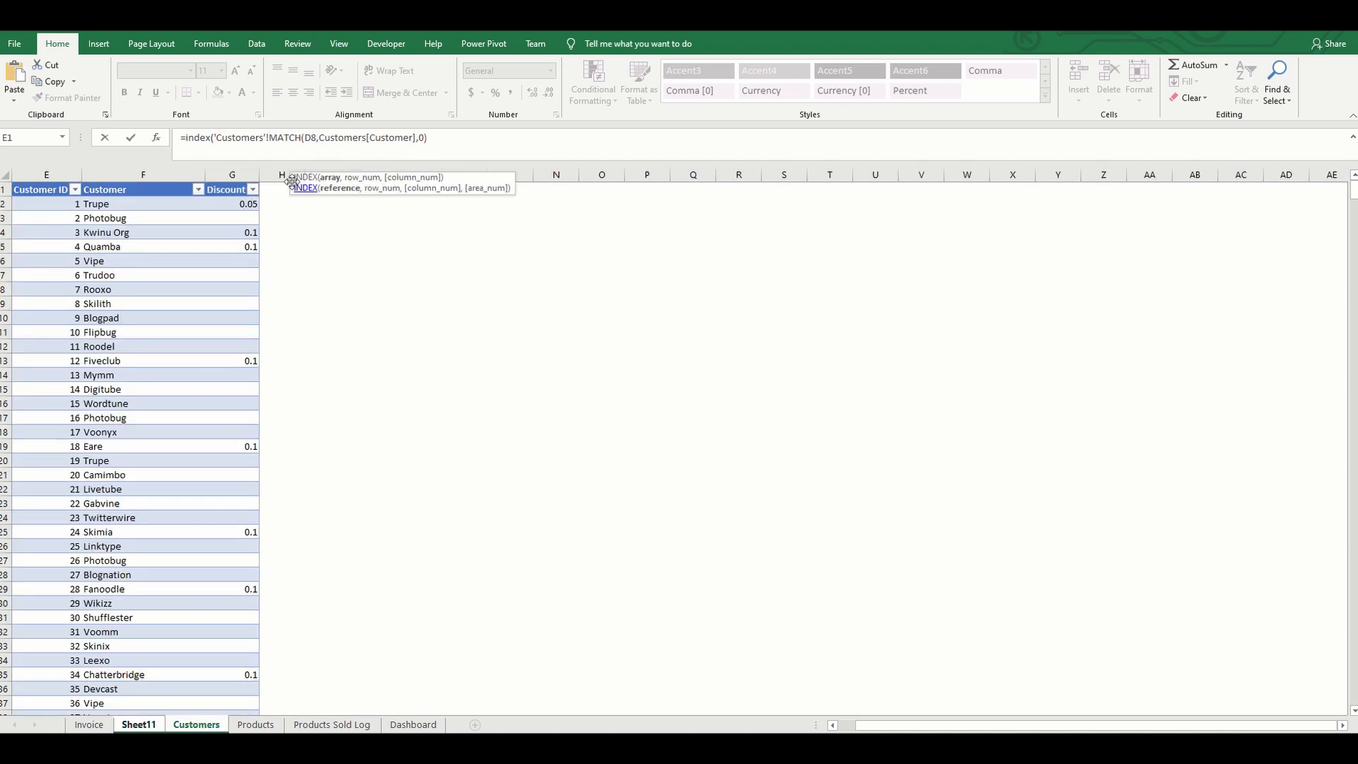
pyautogui.click(229, 181)
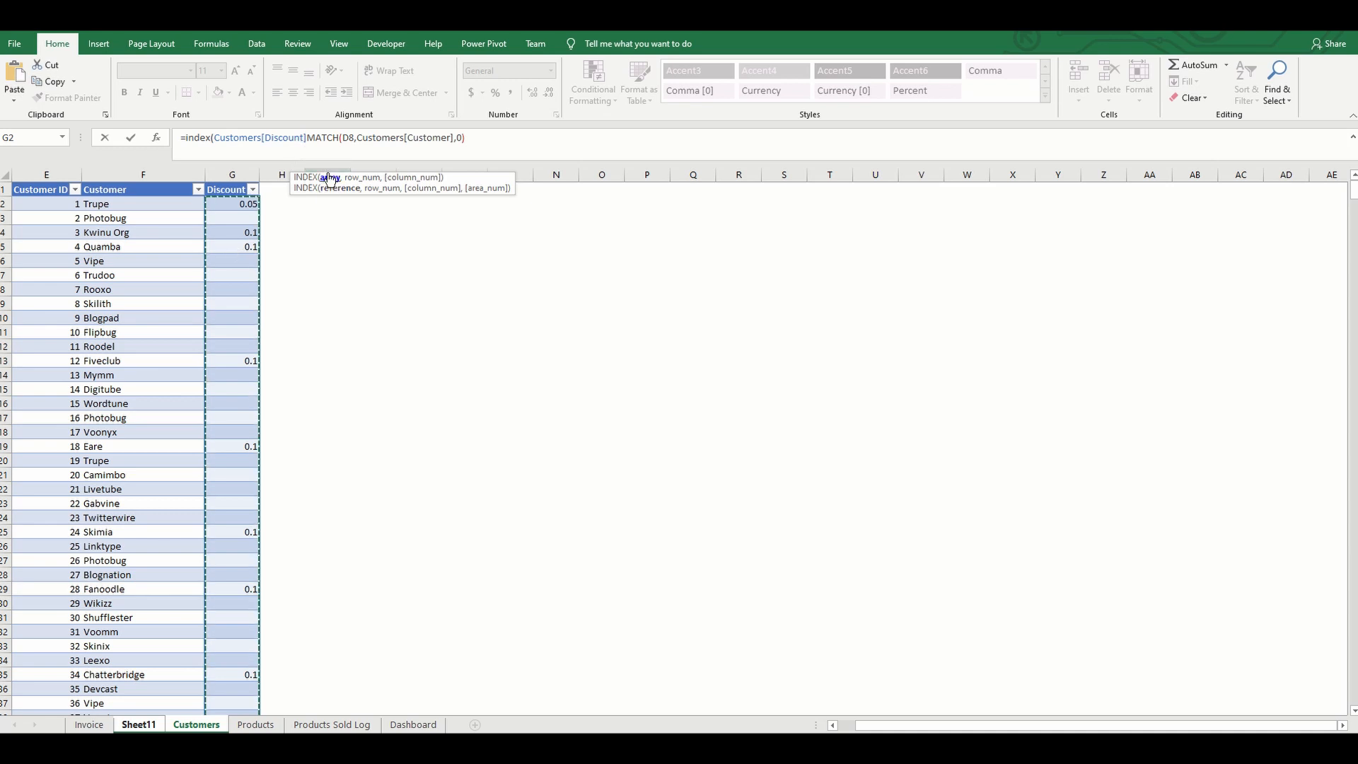
pyautogui.write(',')
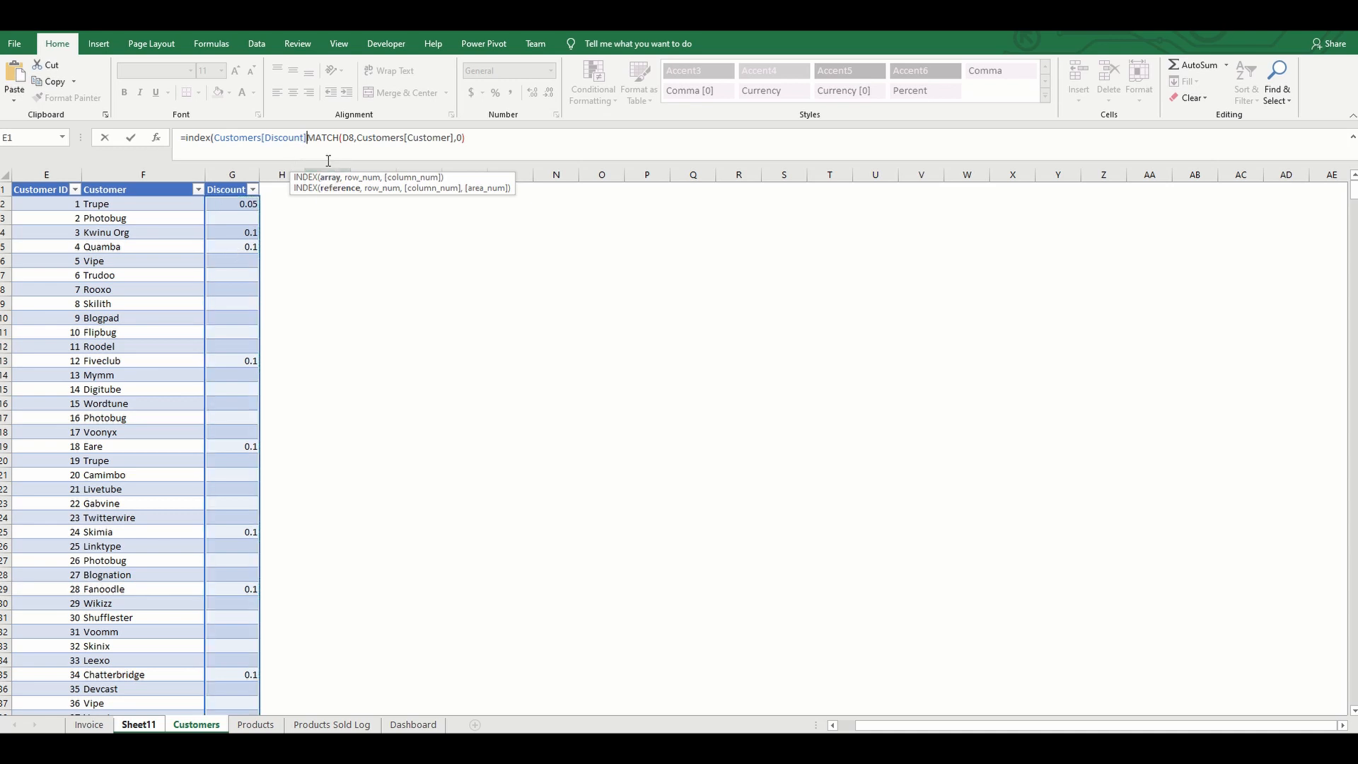
pyautogui.write(',')
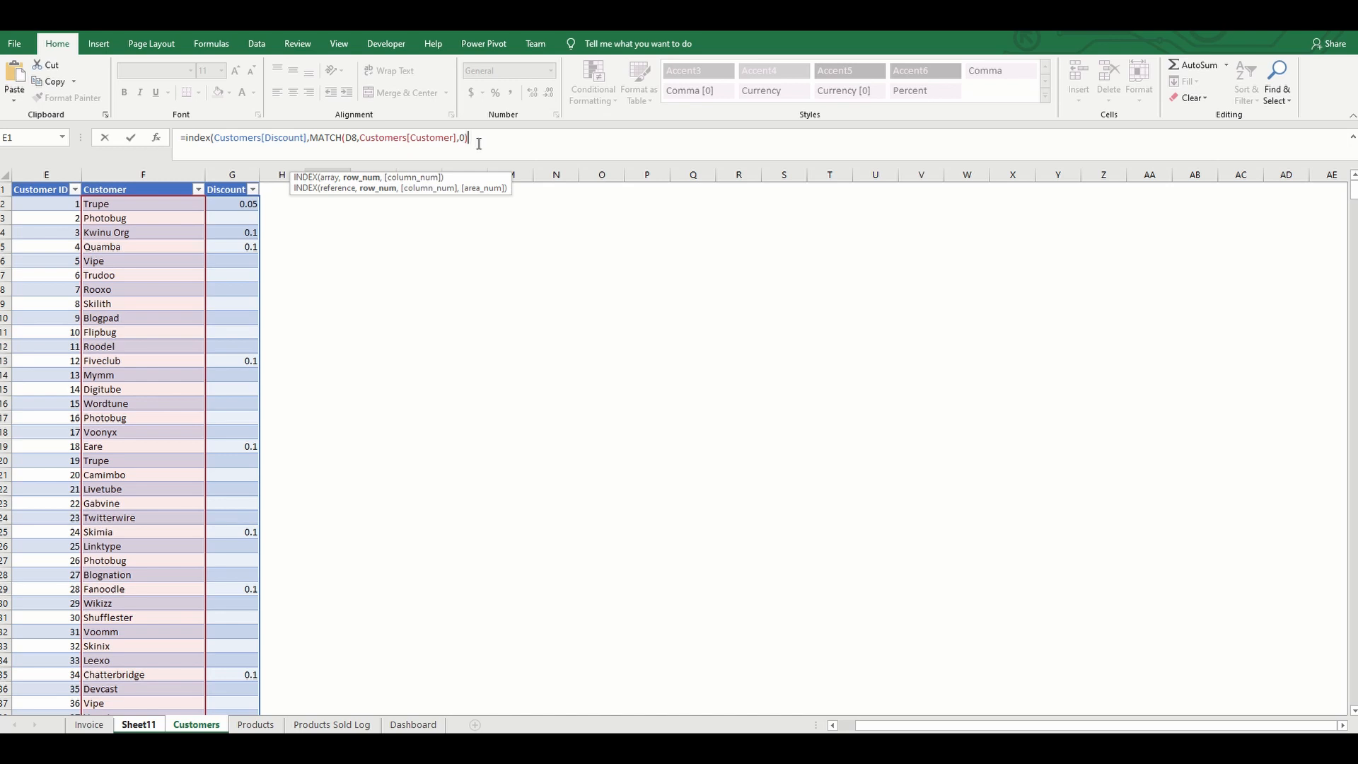
pyautogui.write(')')
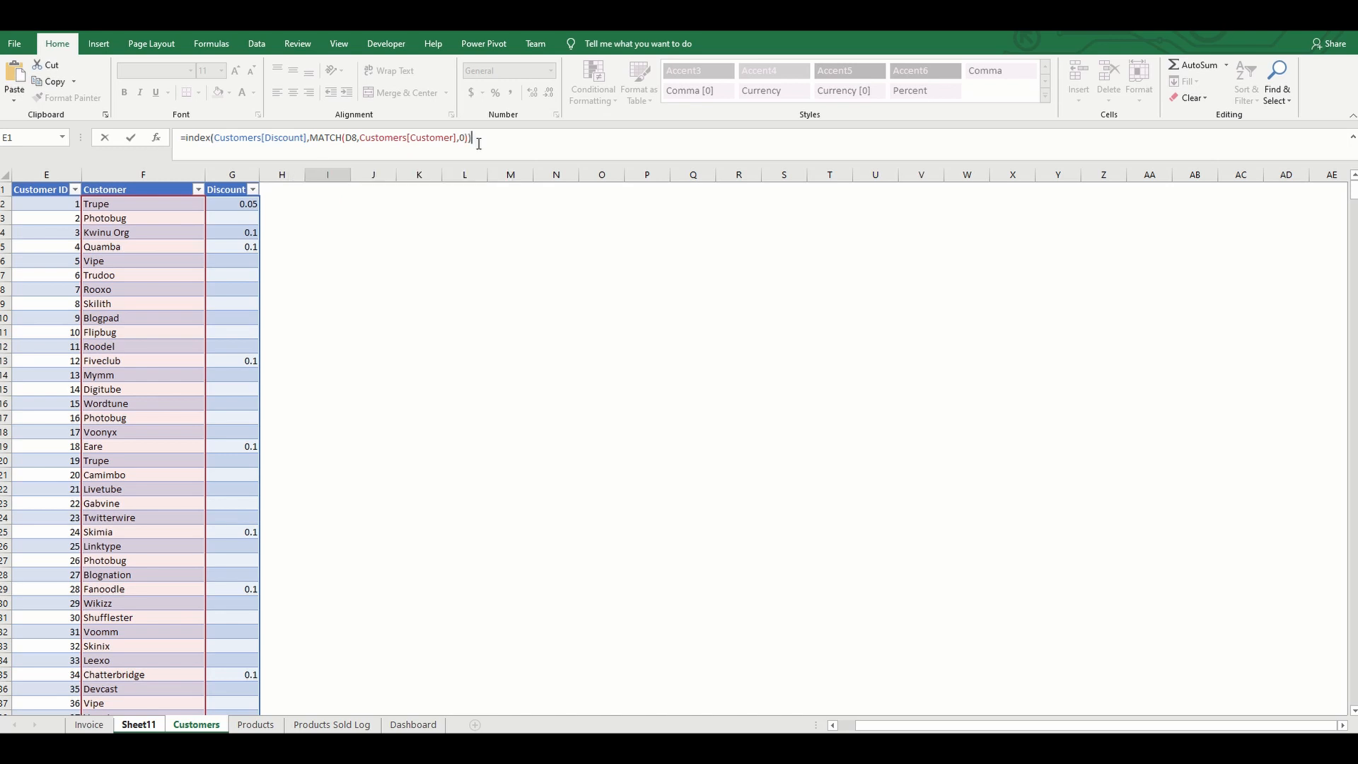
pyautogui.press('Return')
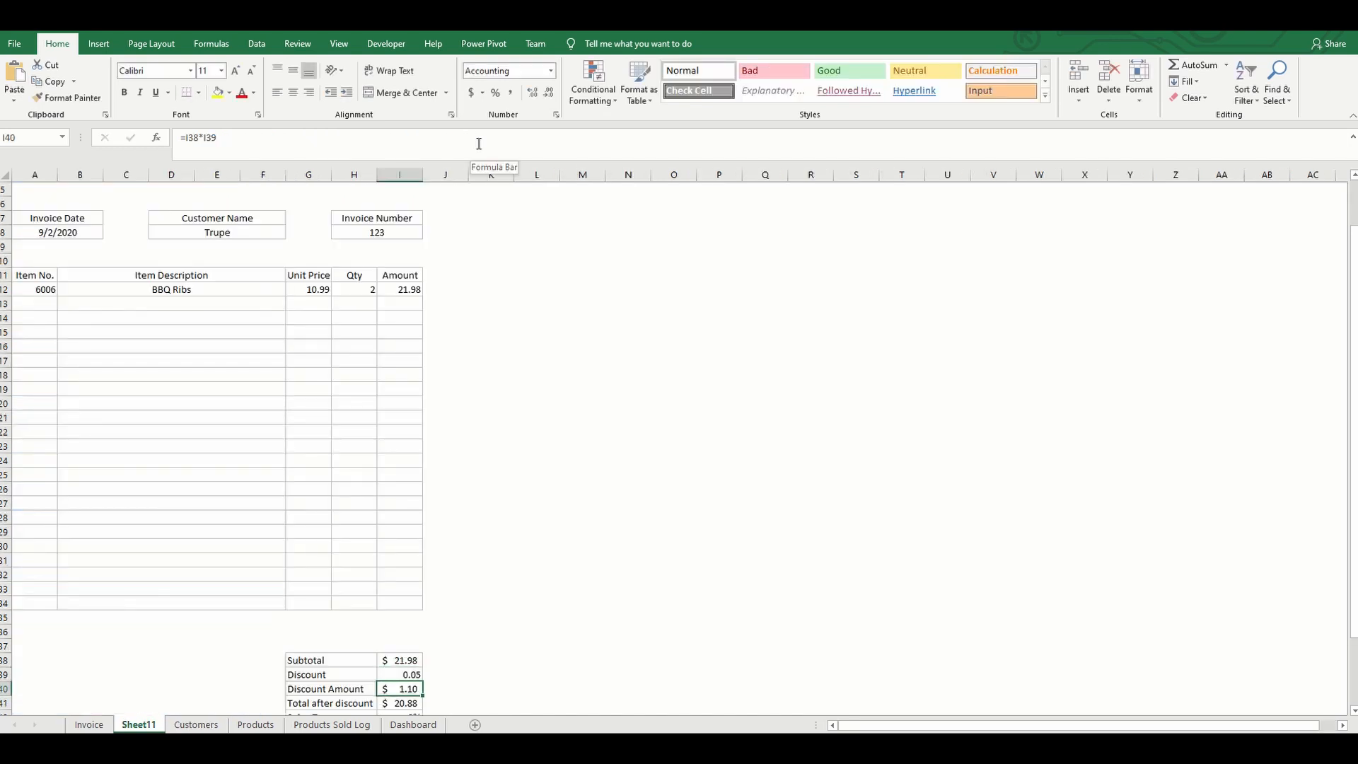
# Format the Discount cell I39 as a percentage
pyautogui.click(408, 674)
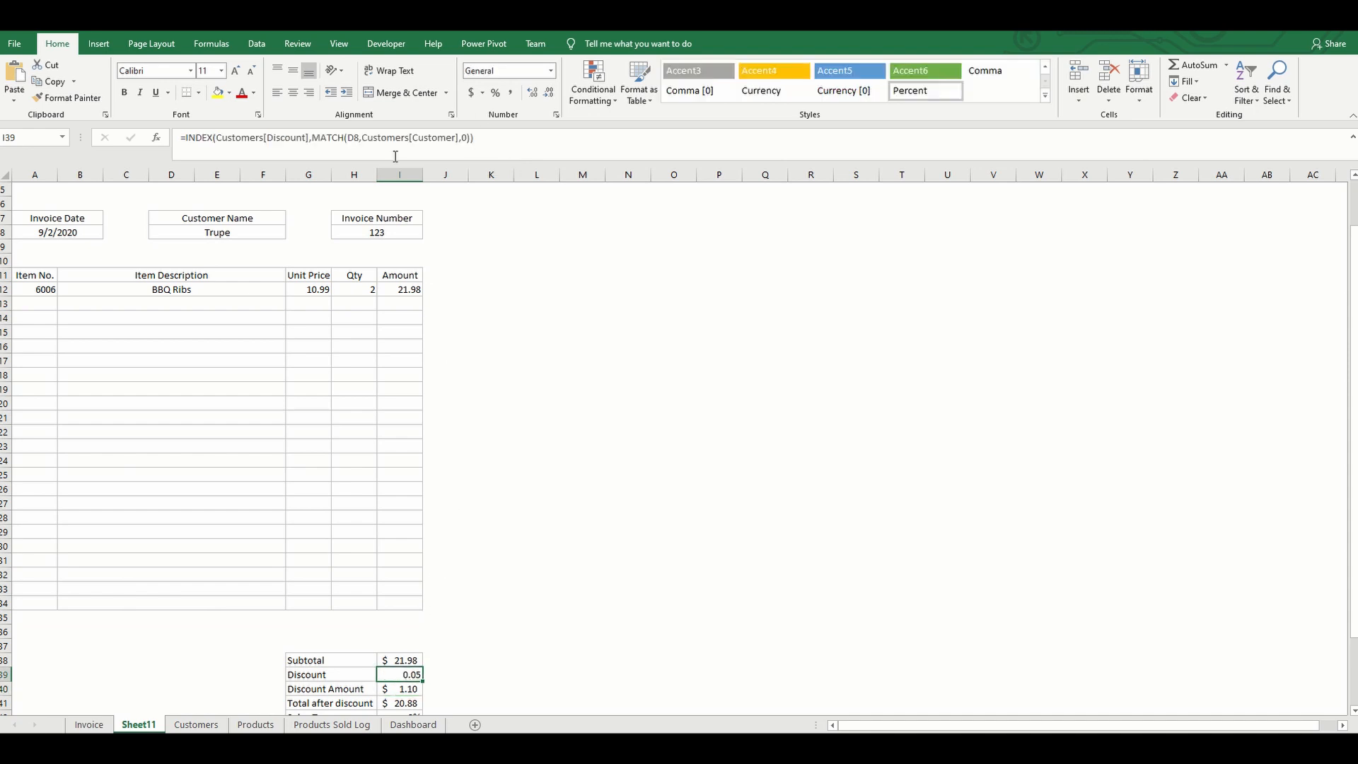
pyautogui.click(496, 94)
pyautogui.press('Return')
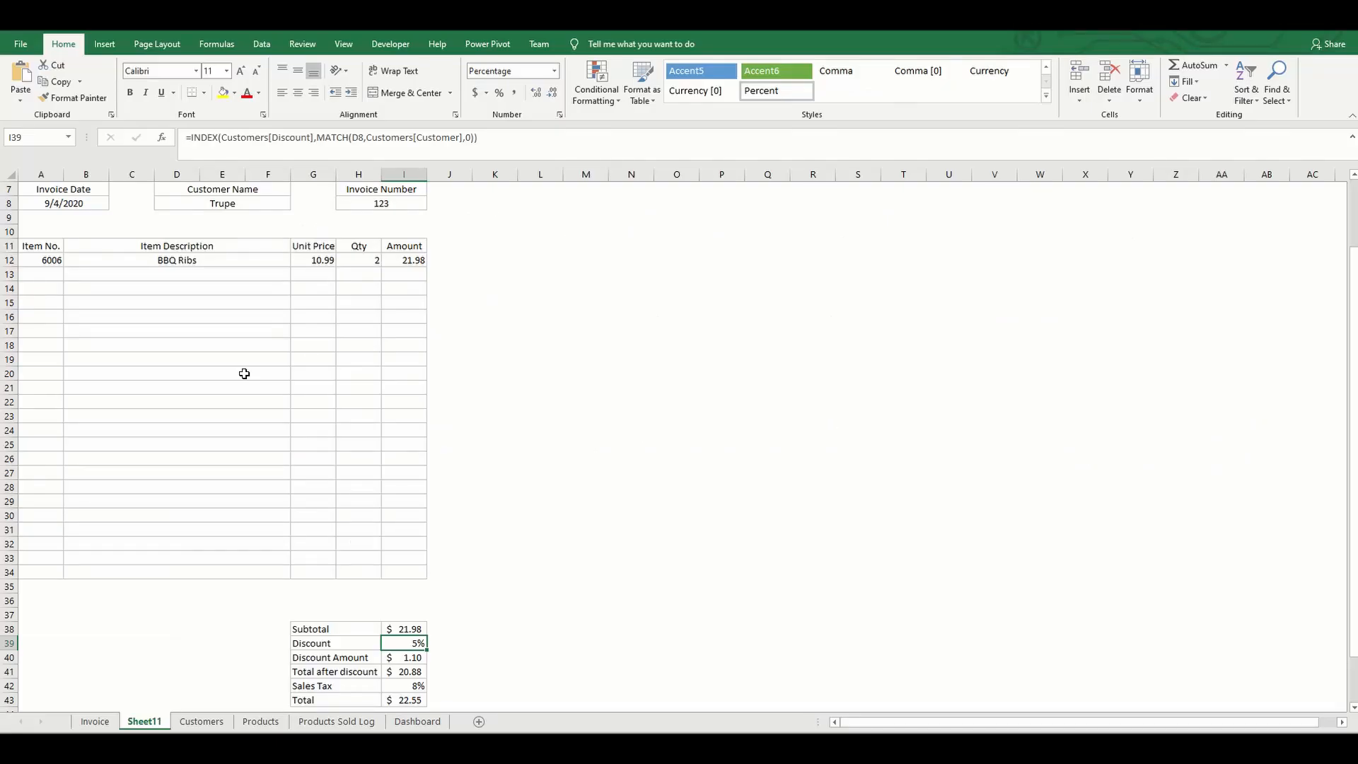
# Clear the Customer Name in D8 to test the discount formulas with no customer entered
pyautogui.click(239, 204)
pyautogui.press('BackSpace')
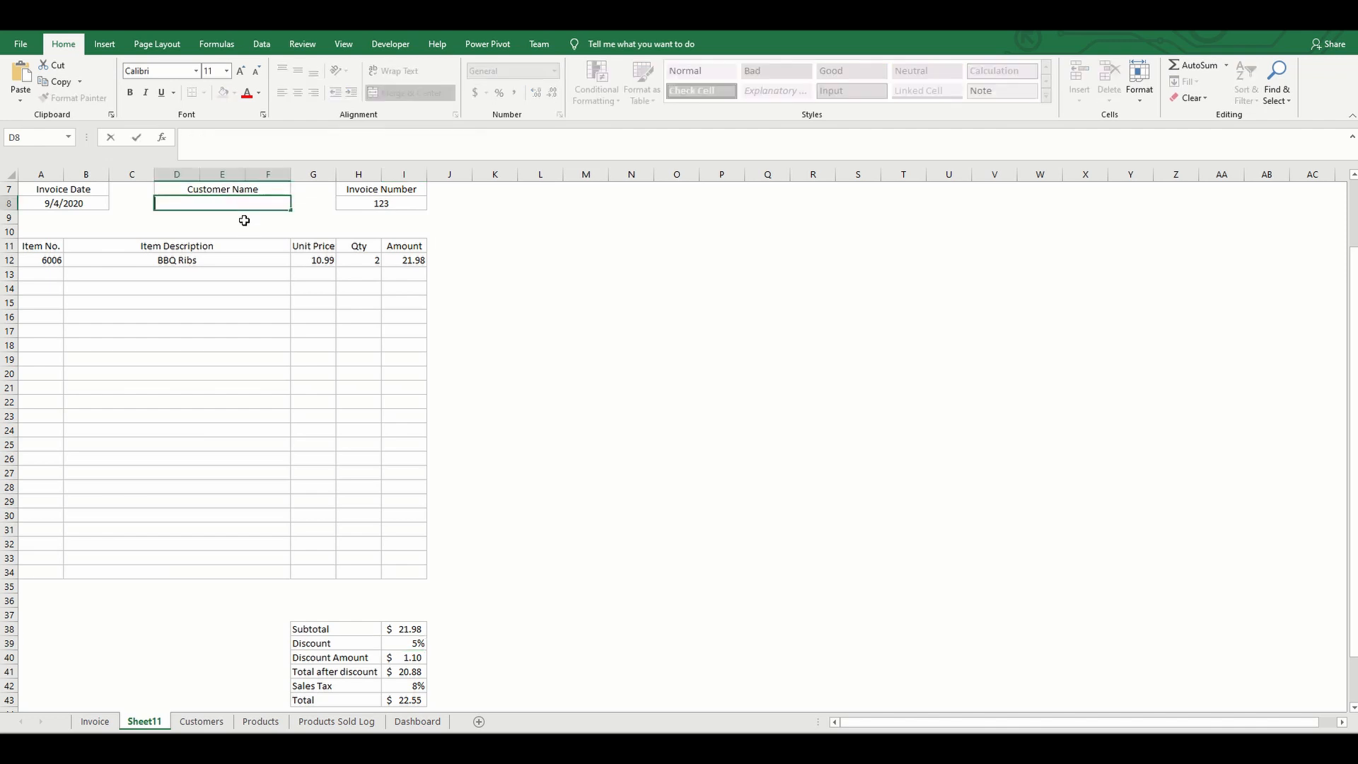
pyautogui.press('Return')
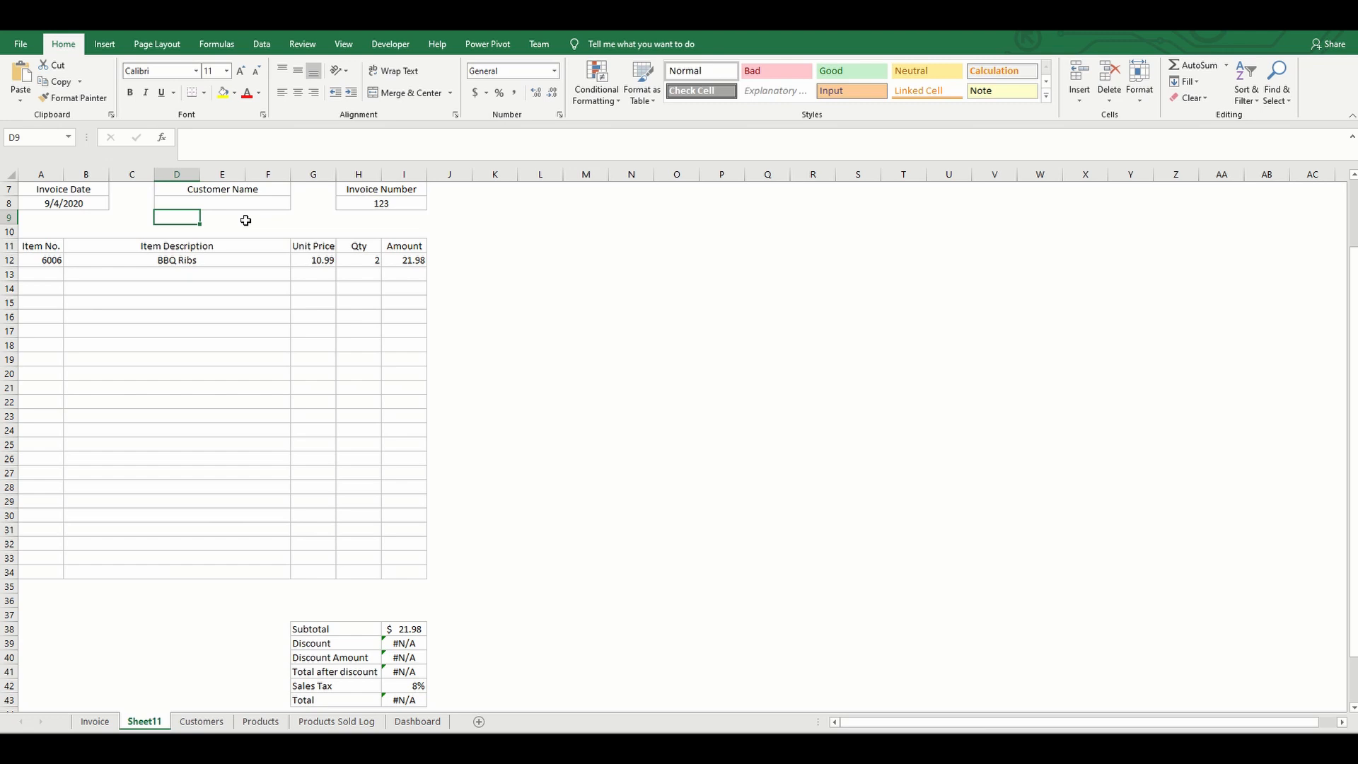
# Make the Discount in I39 blank when no customer is entered: =IF(D8="","",INDEX(Customers[Discount],MATCH(D8,Customers[Customer],0)))
pyautogui.click(424, 641)
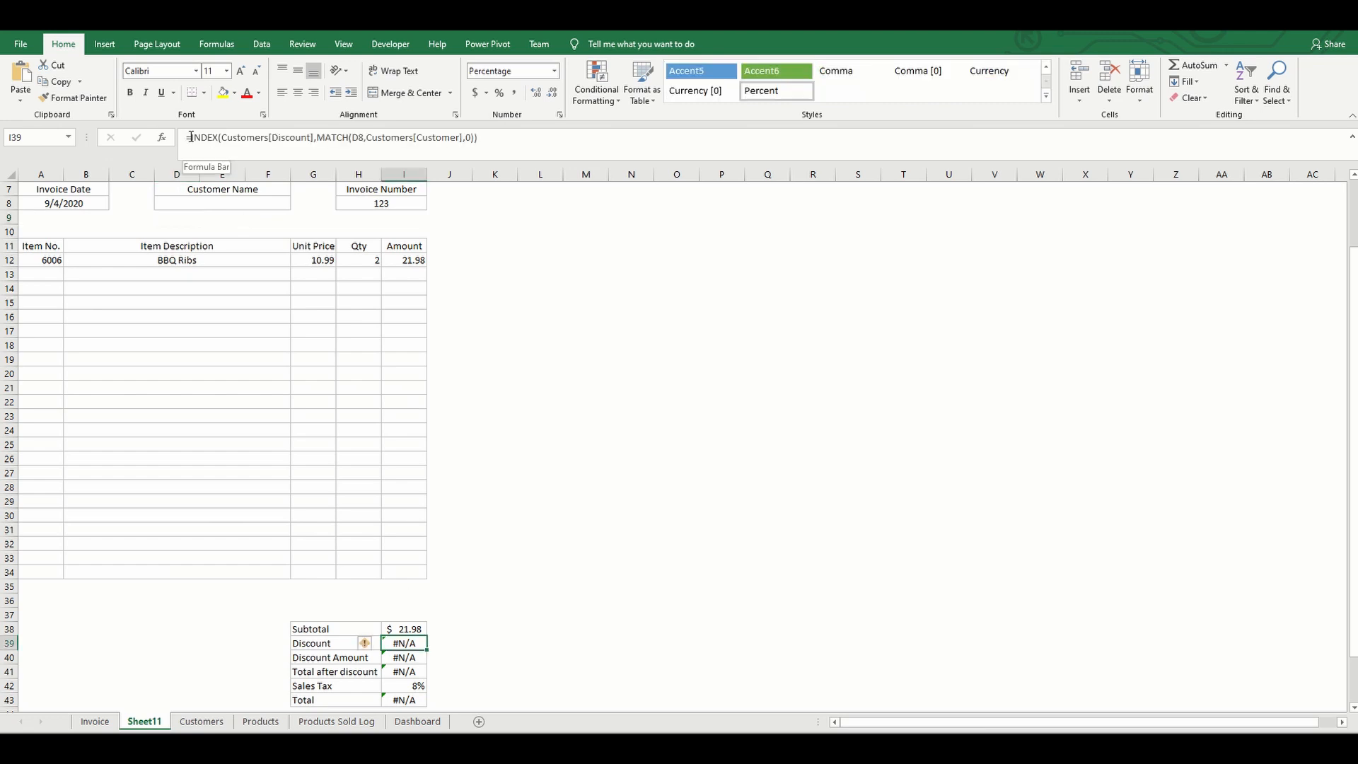
pyautogui.click(191, 137)
pyautogui.write('IF(')
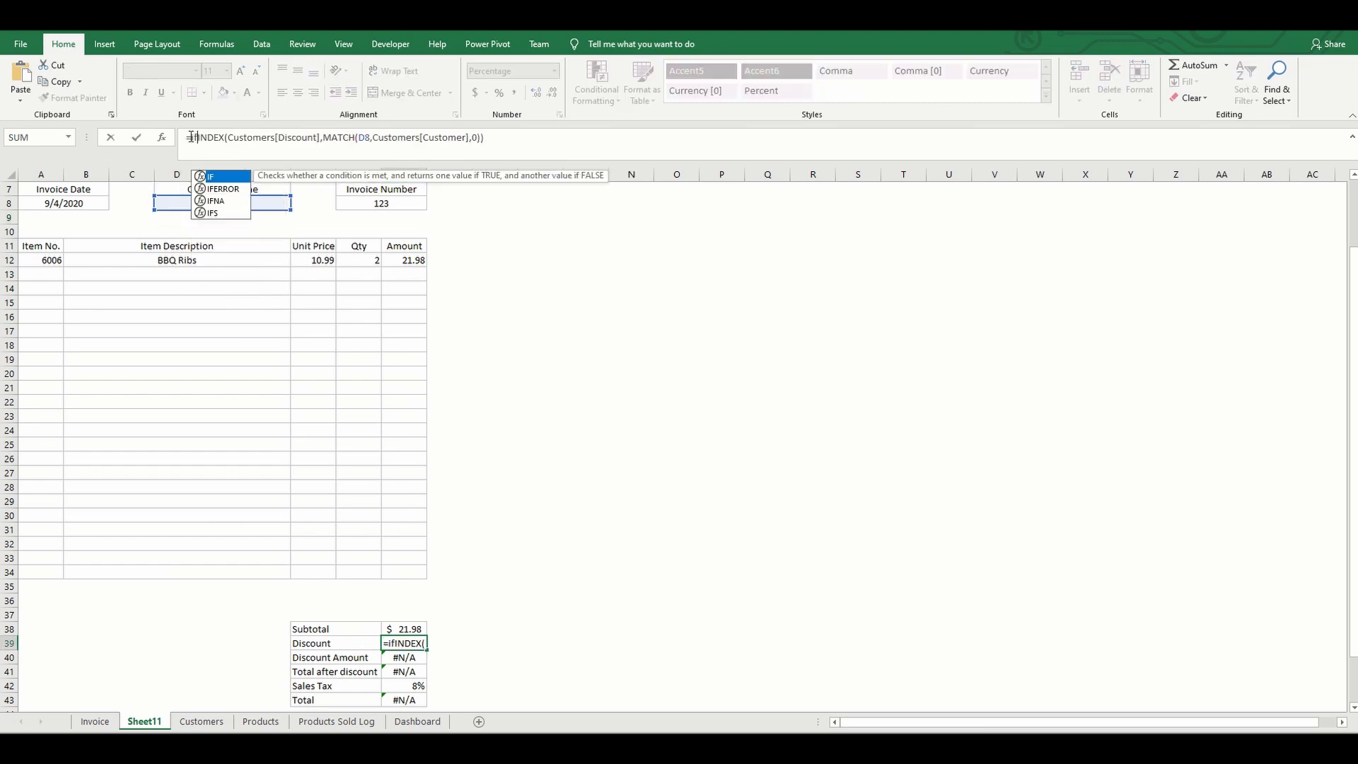
pyautogui.click(196, 204)
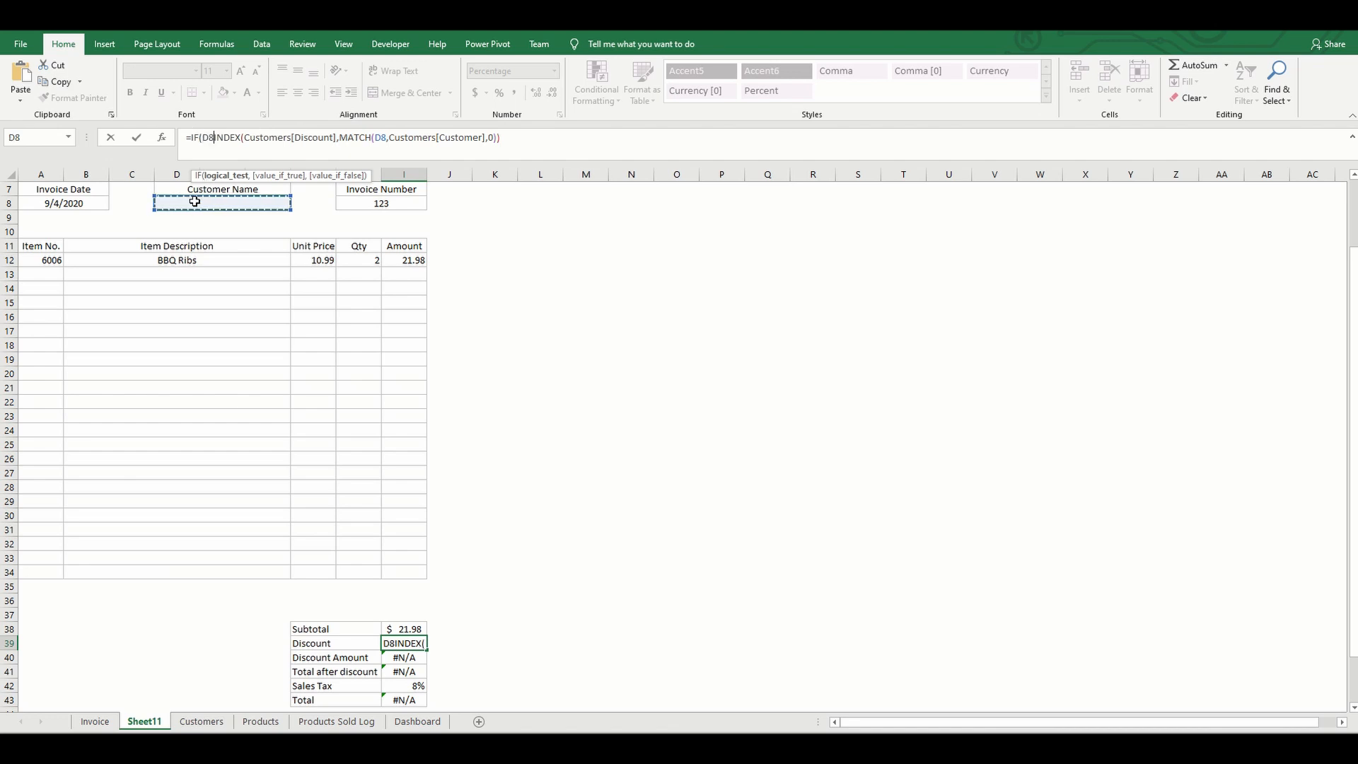
pyautogui.write('=')
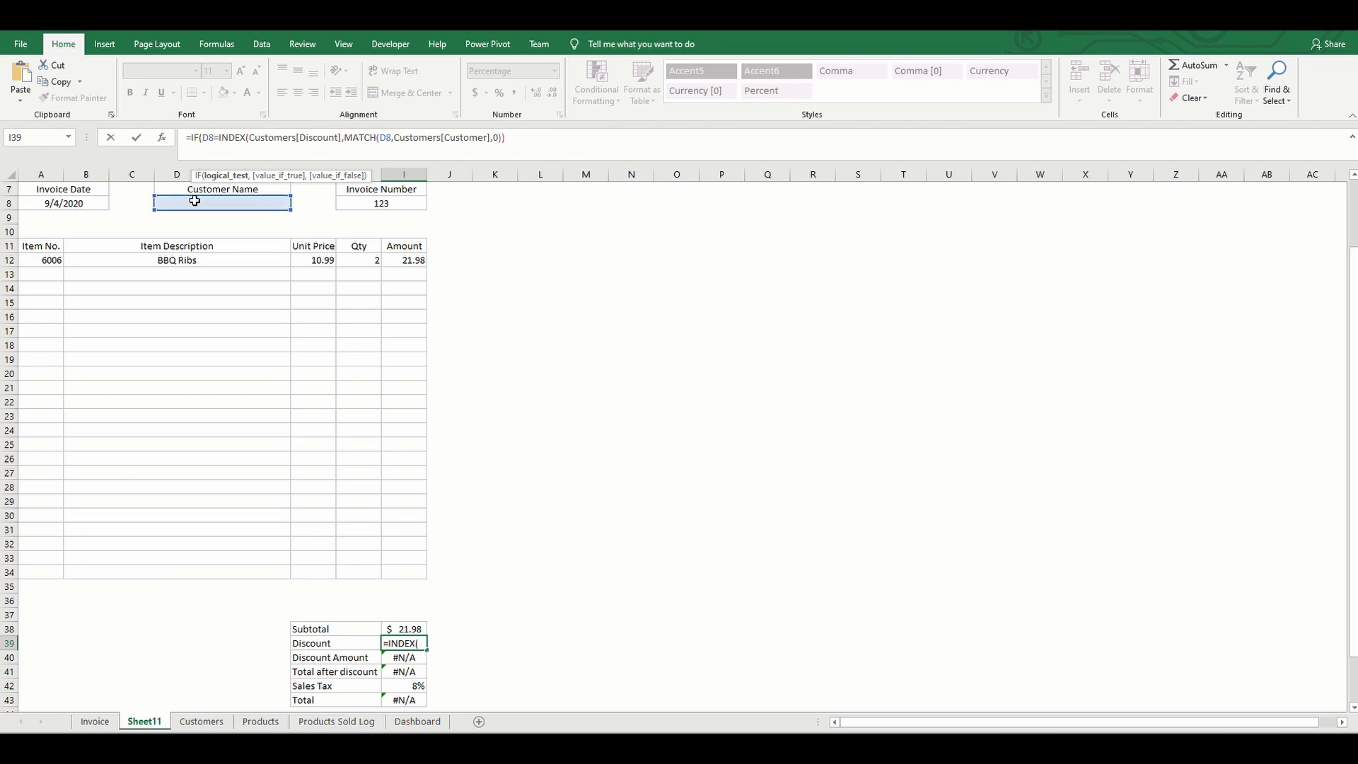
pyautogui.write('""')
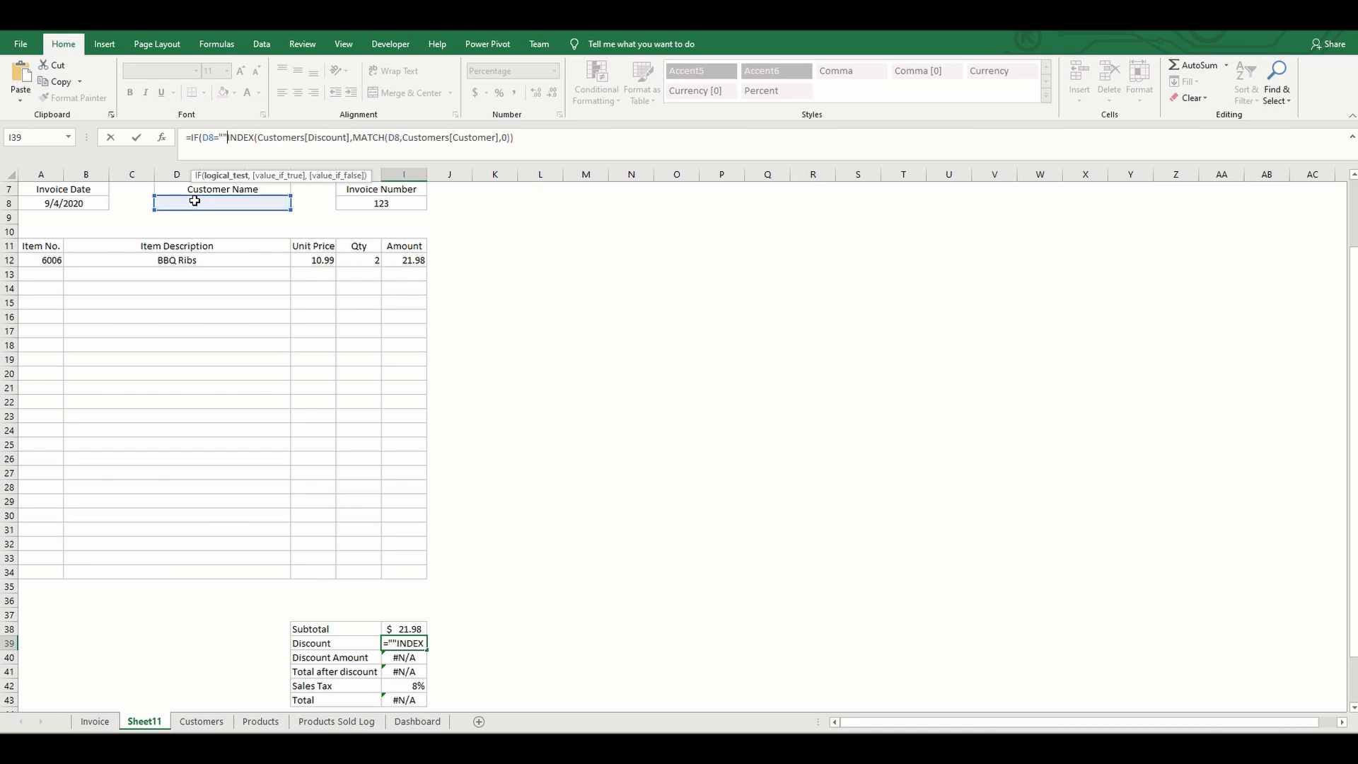
pyautogui.write(',')
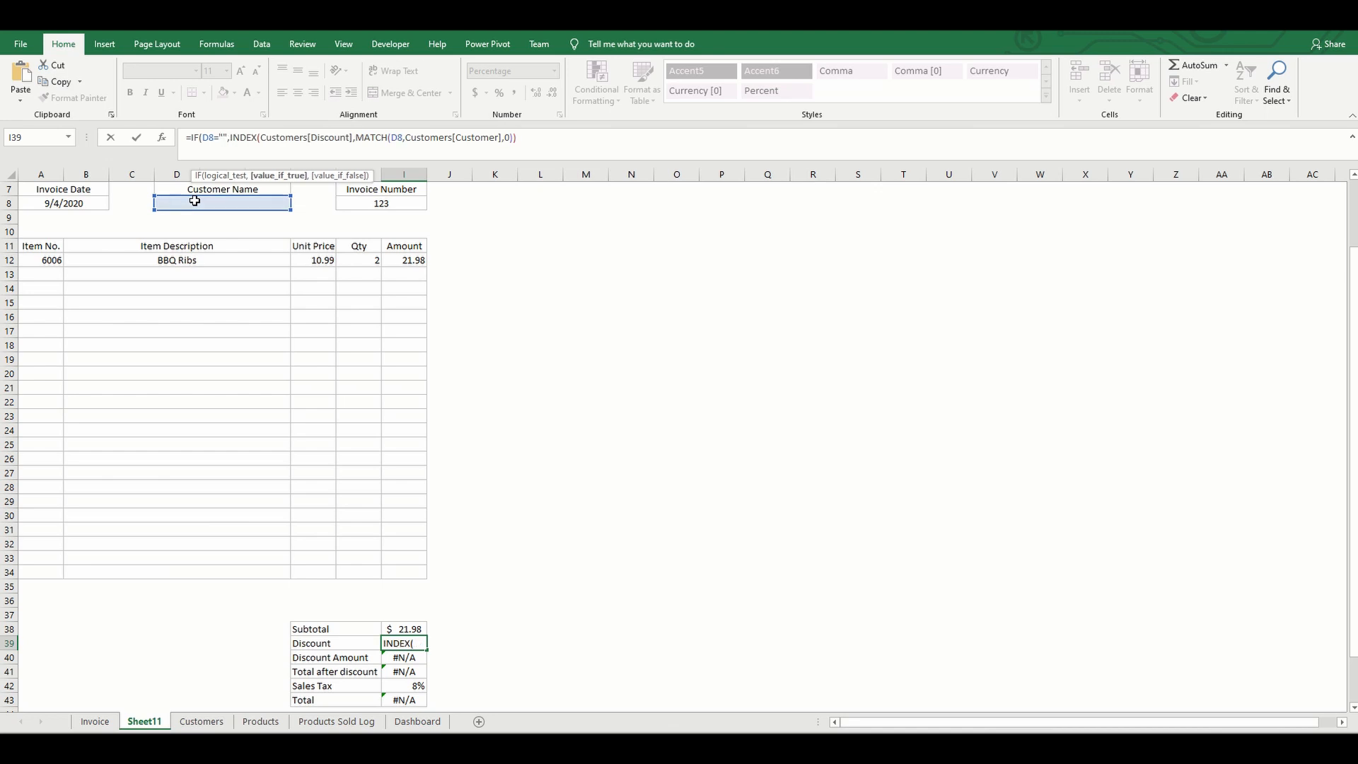
pyautogui.write('""')
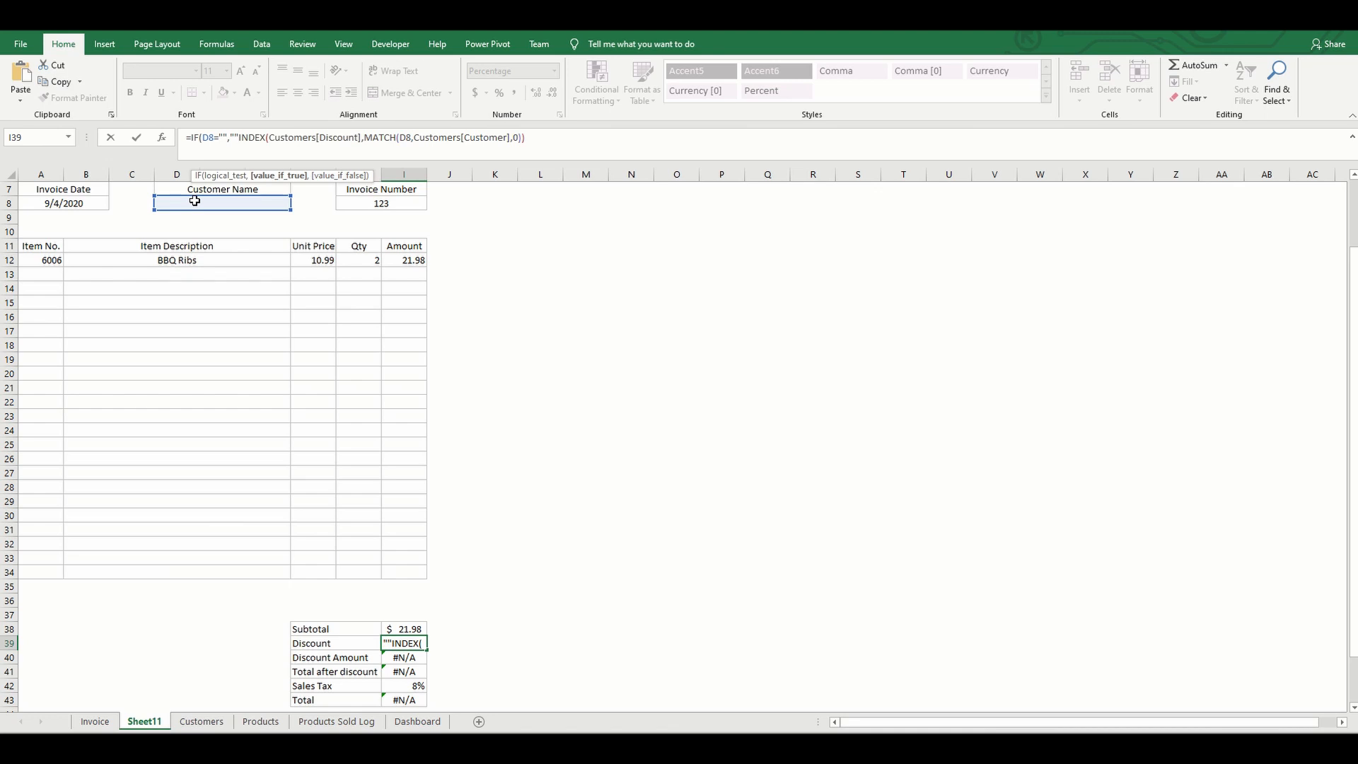
pyautogui.write(',')
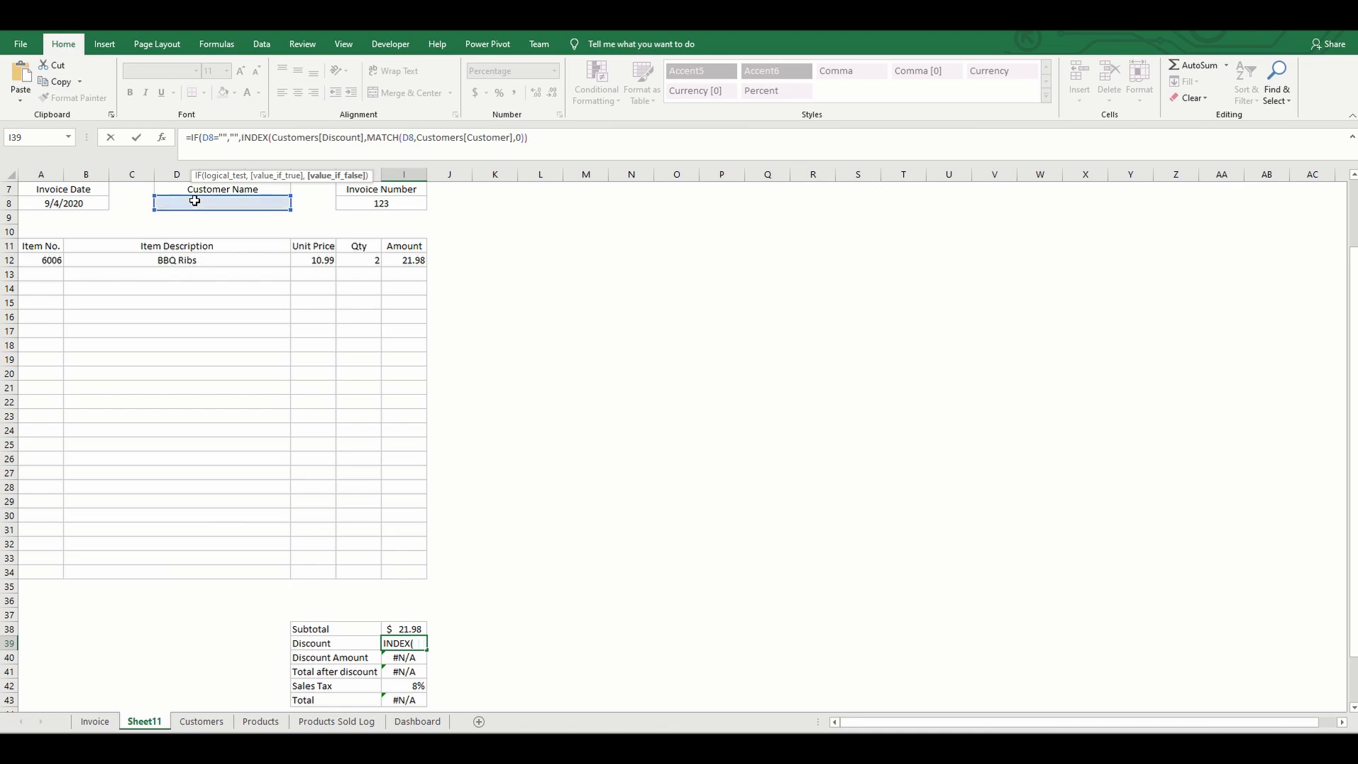
pyautogui.click(535, 139)
pyautogui.write(')')
pyautogui.press('Return')
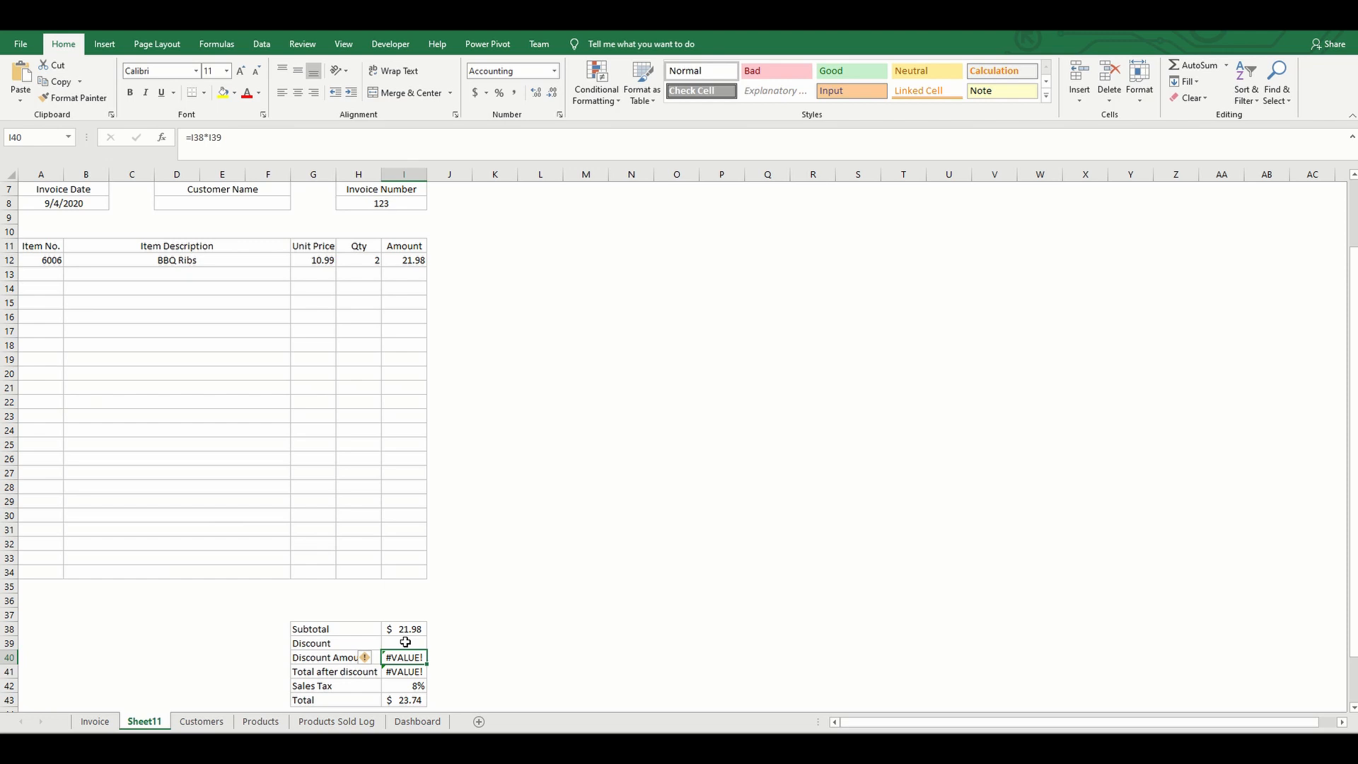
# Wrap the Discount Amount formula I38*I39 in I40 in an IF with the blank-discount test I39=""
pyautogui.click(190, 142)
pyautogui.write('if')
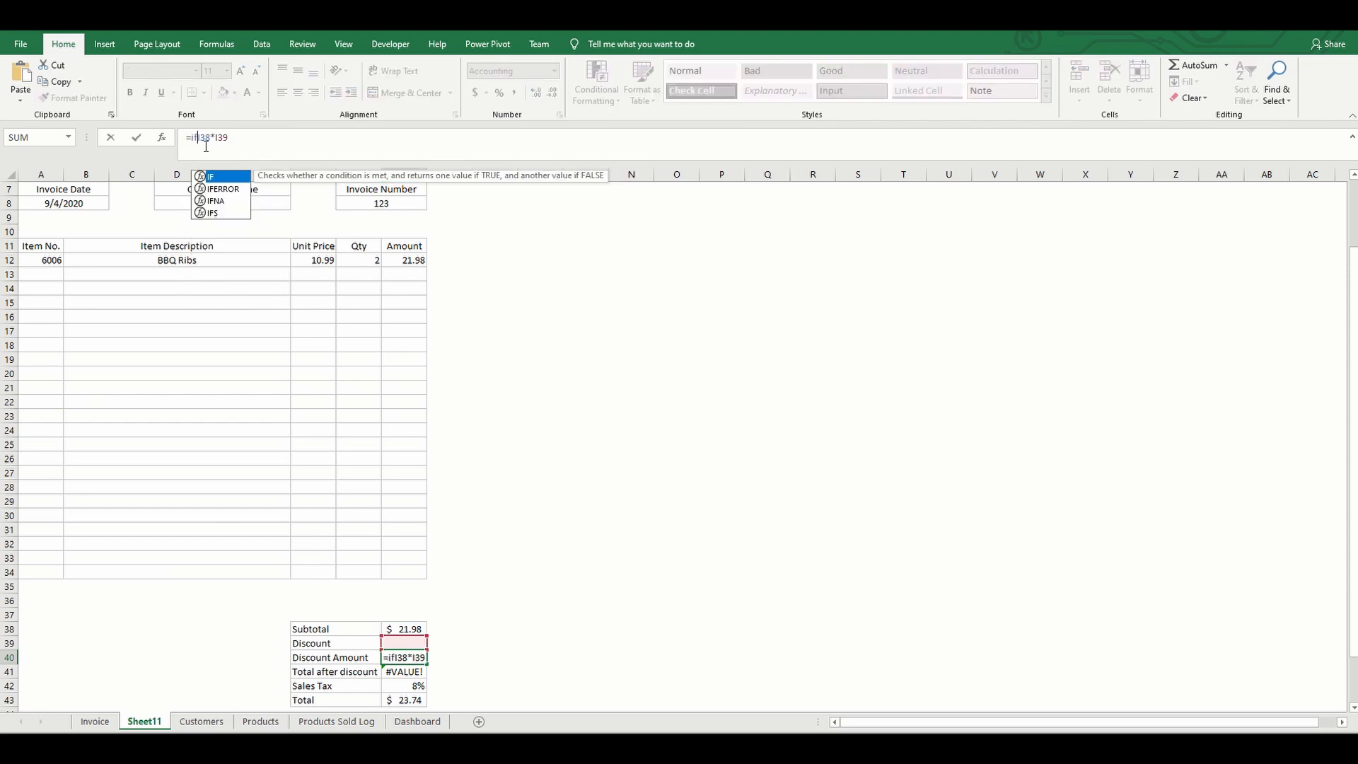
pyautogui.write('(')
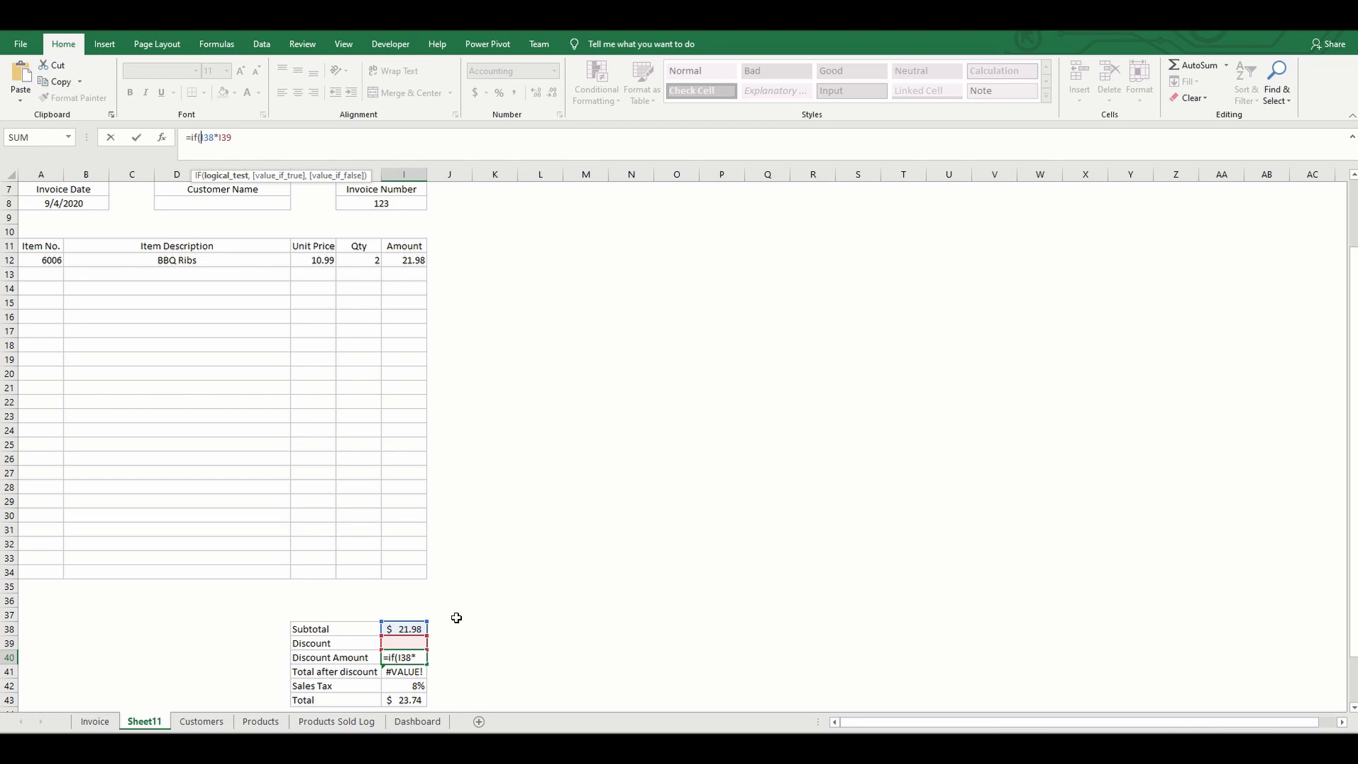
pyautogui.click(423, 643)
pyautogui.write('=')
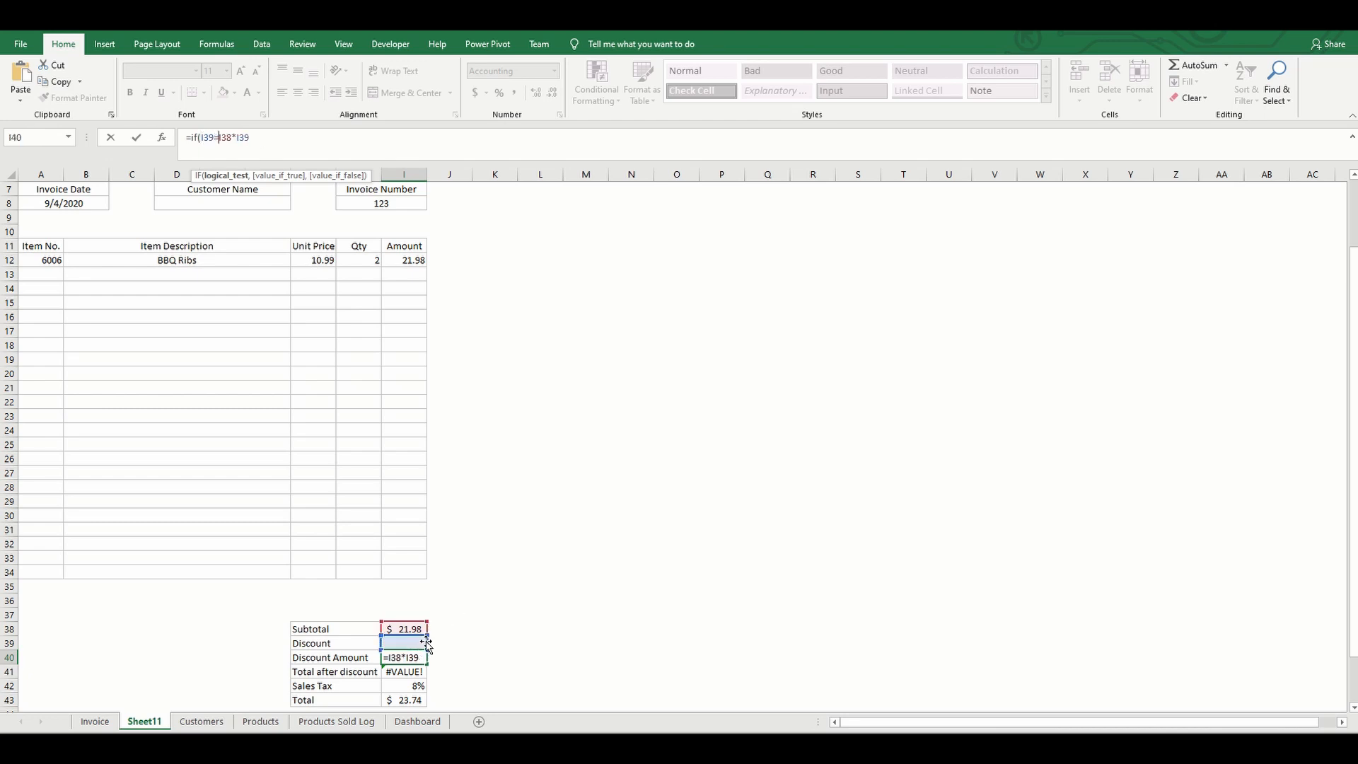
pyautogui.write('""')
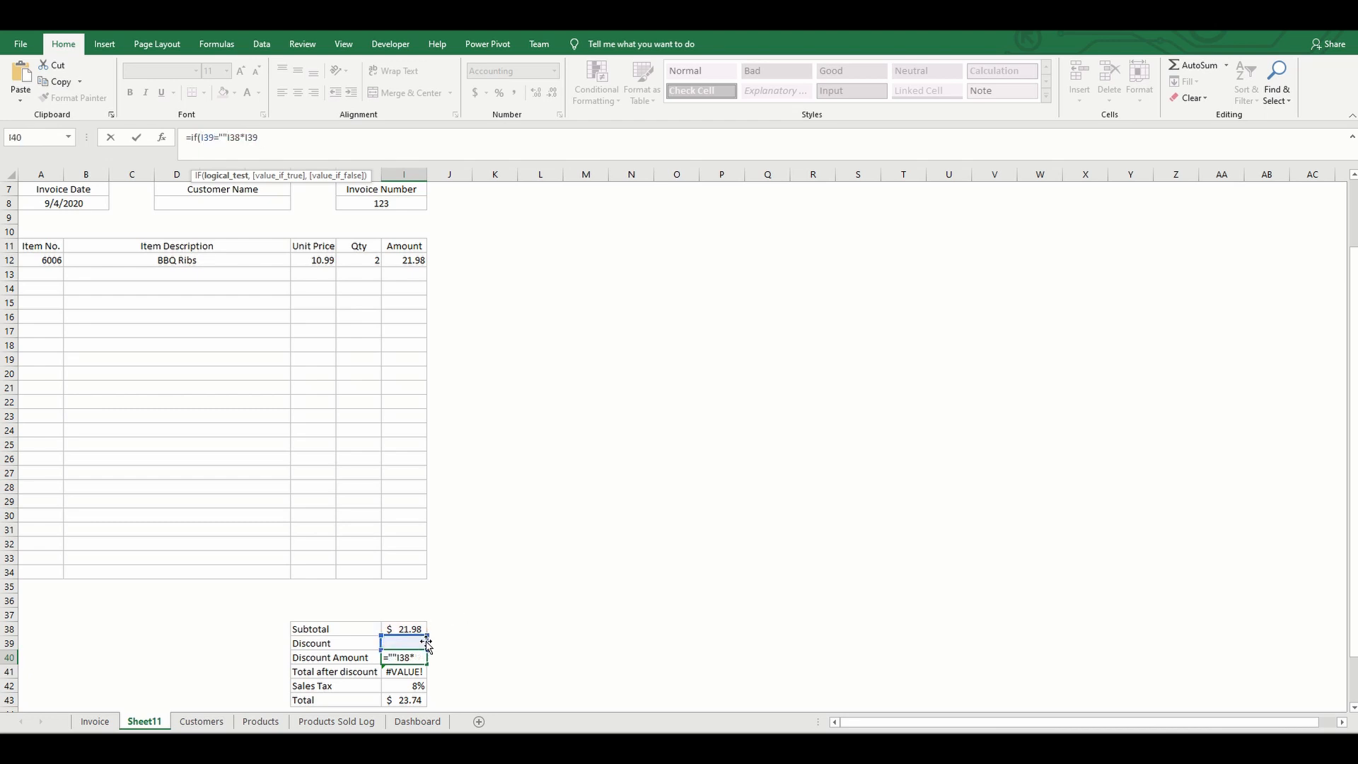
pyautogui.write(',')
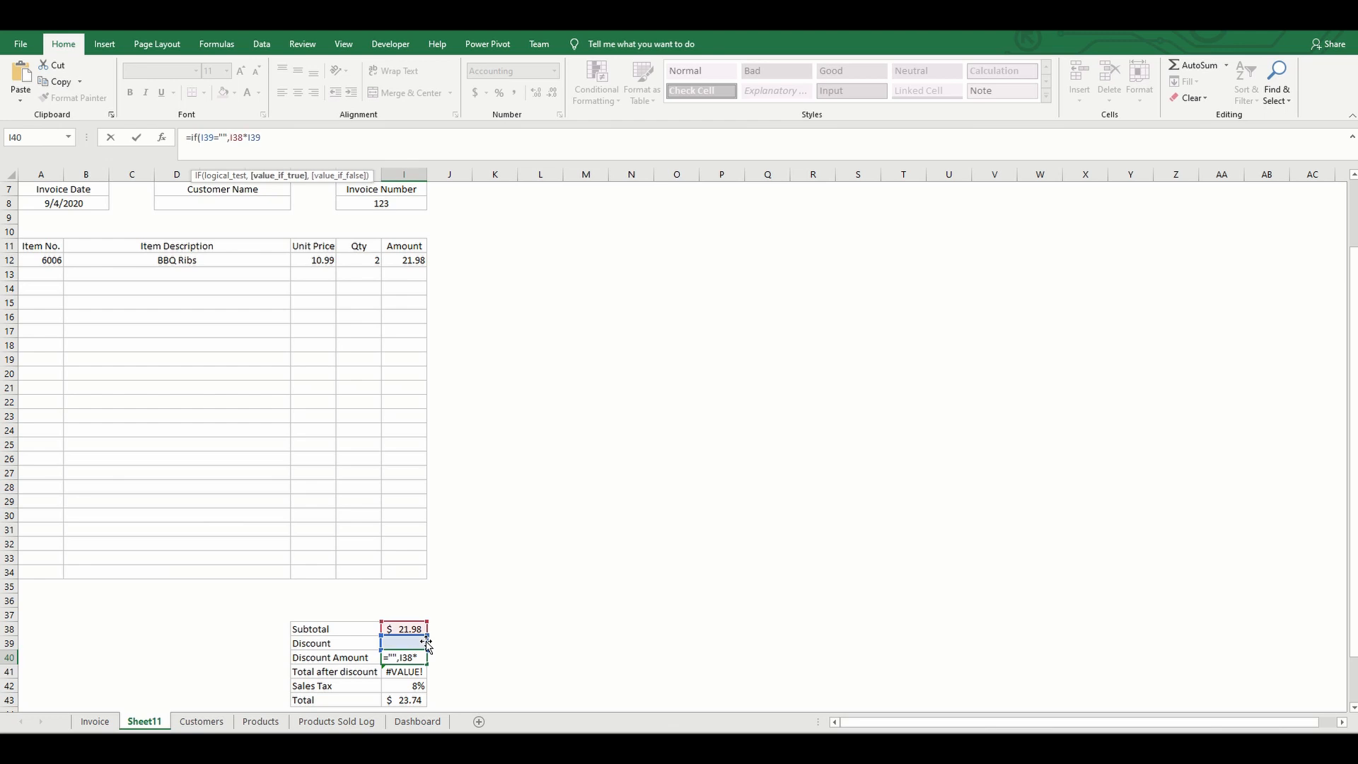
# Complete the Discount Amount formula in I40 as =IF(I39="","",I38*I39) so it stays blank without a discount
pyautogui.write('"",')
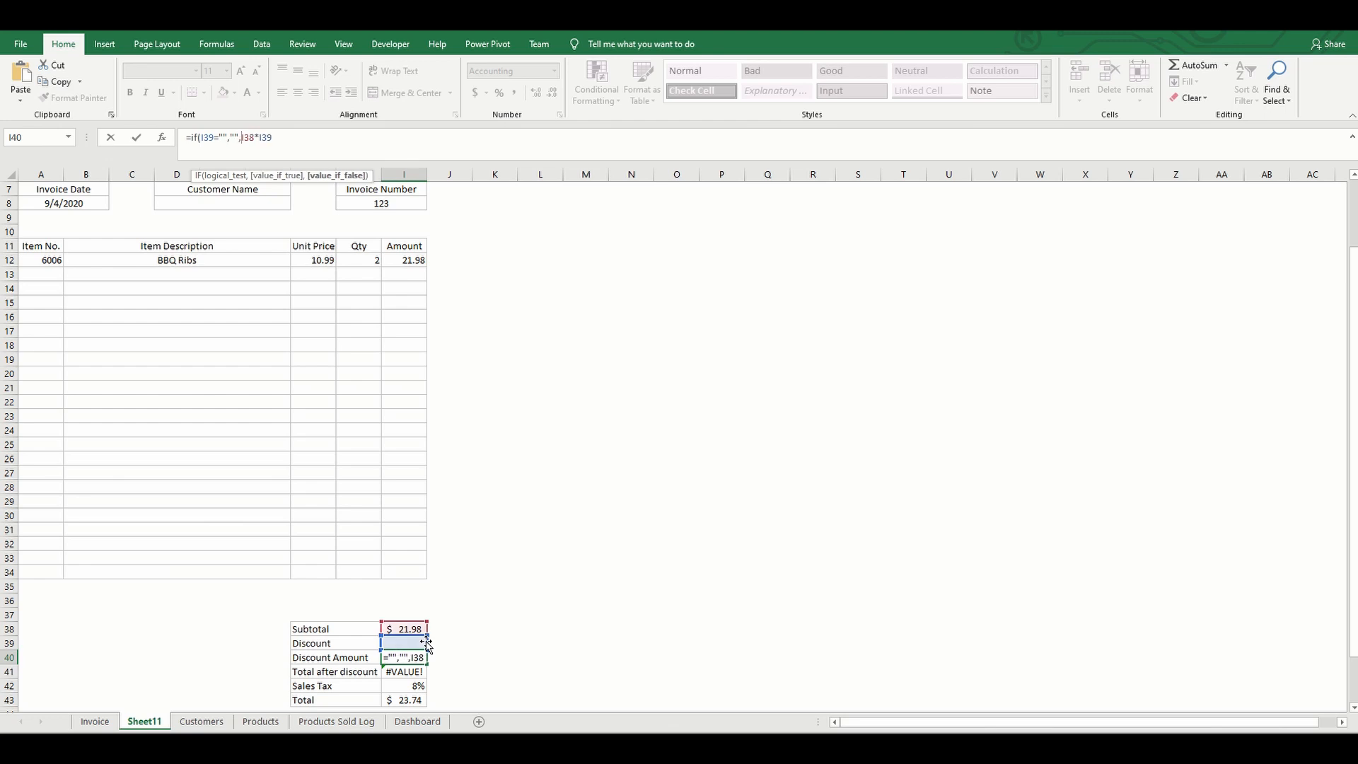
pyautogui.click(353, 138)
pyautogui.write(')')
pyautogui.press('Return')
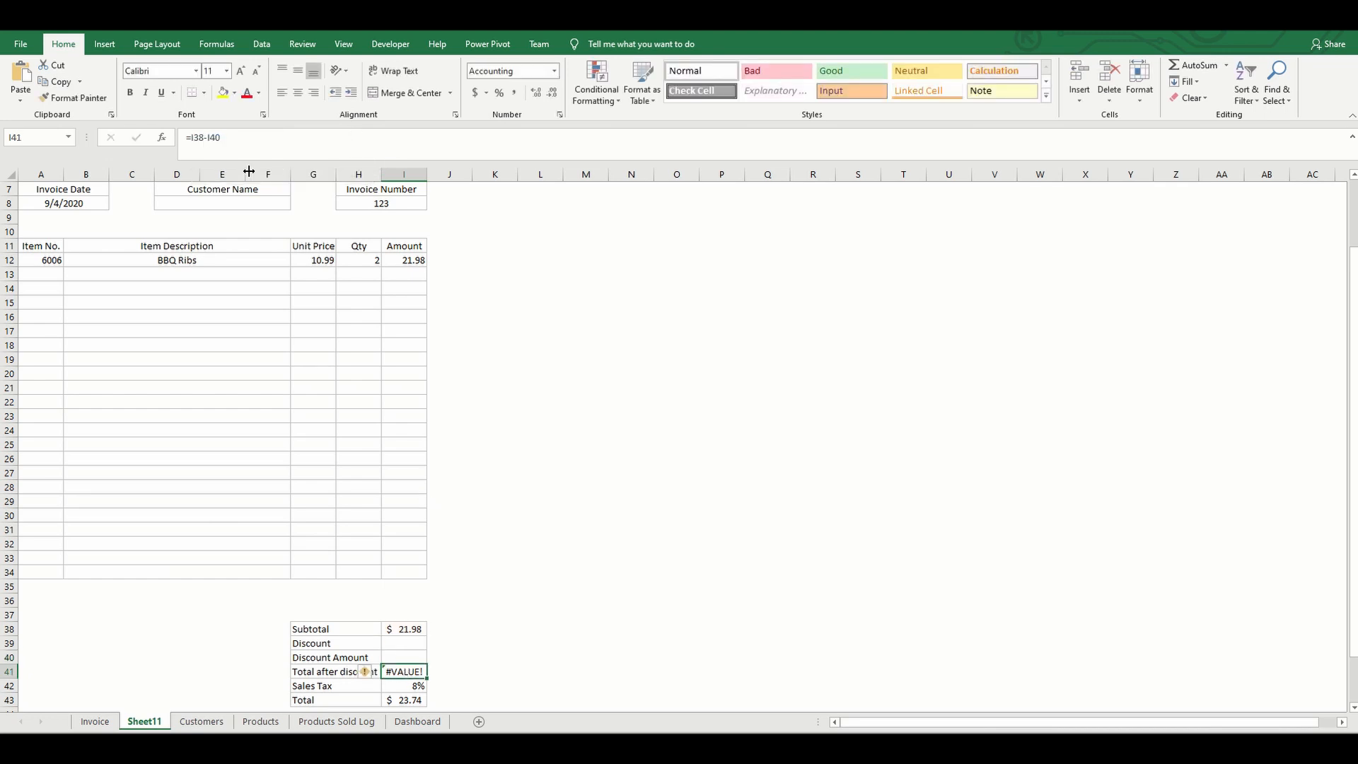
# Wrap the Total after discount formula in I41 in a blank check: =IF(I39="","",I38-I40)
pyautogui.click(189, 135)
pyautogui.write('if')
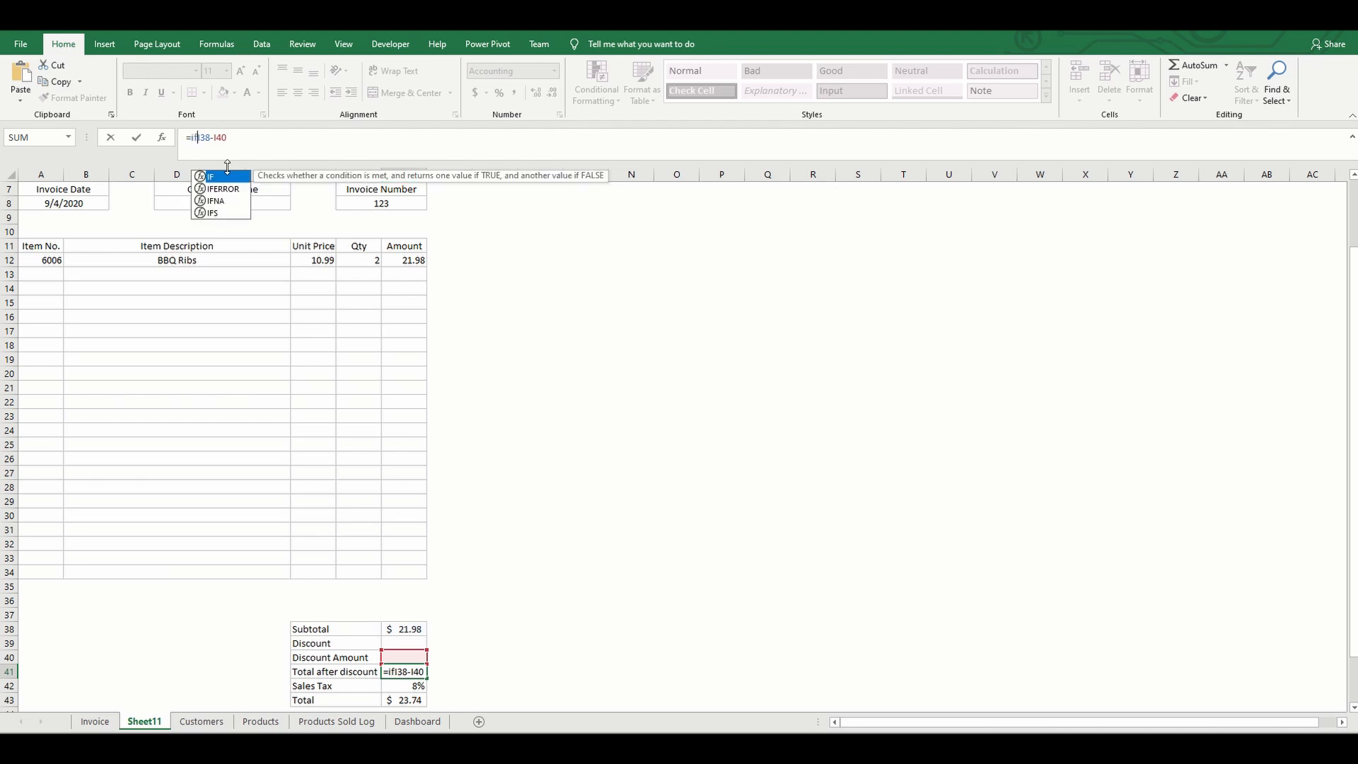
pyautogui.write('(')
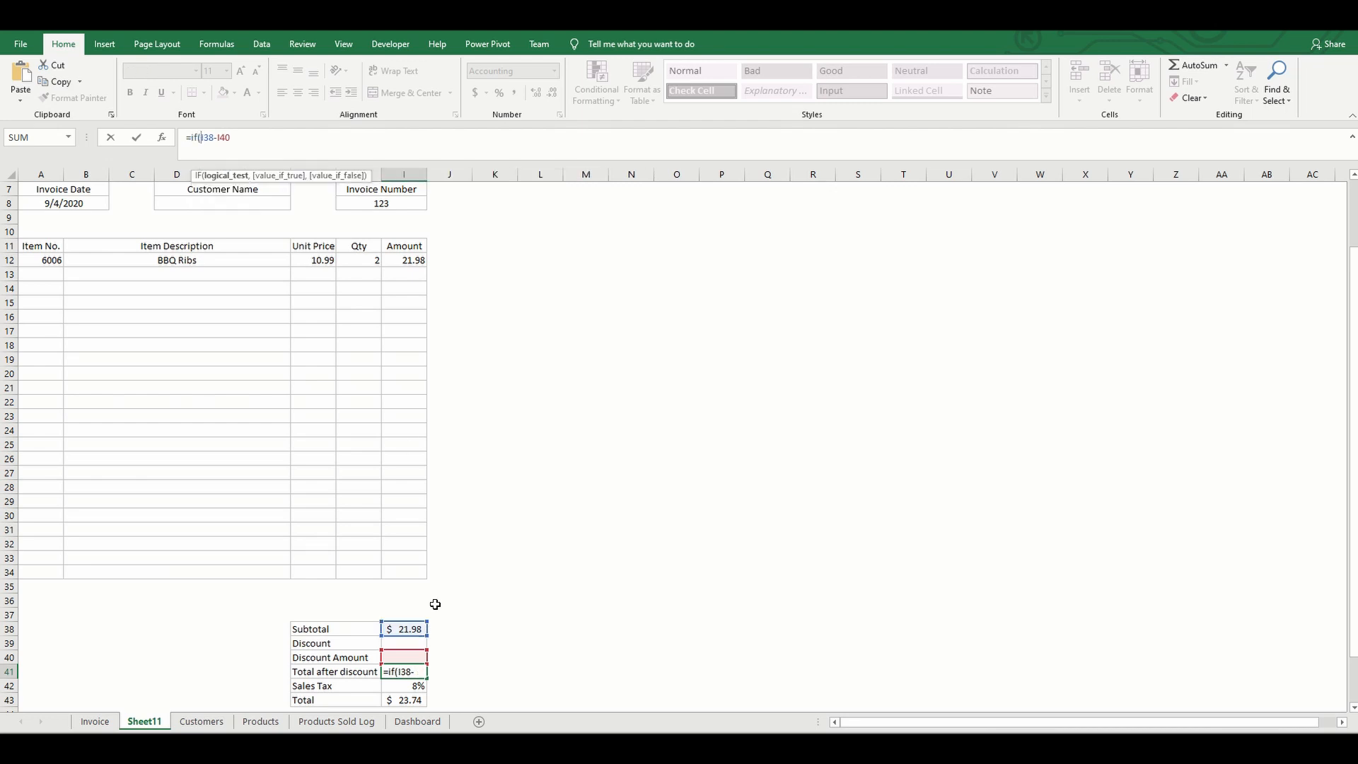
pyautogui.click(412, 641)
pyautogui.write('=')
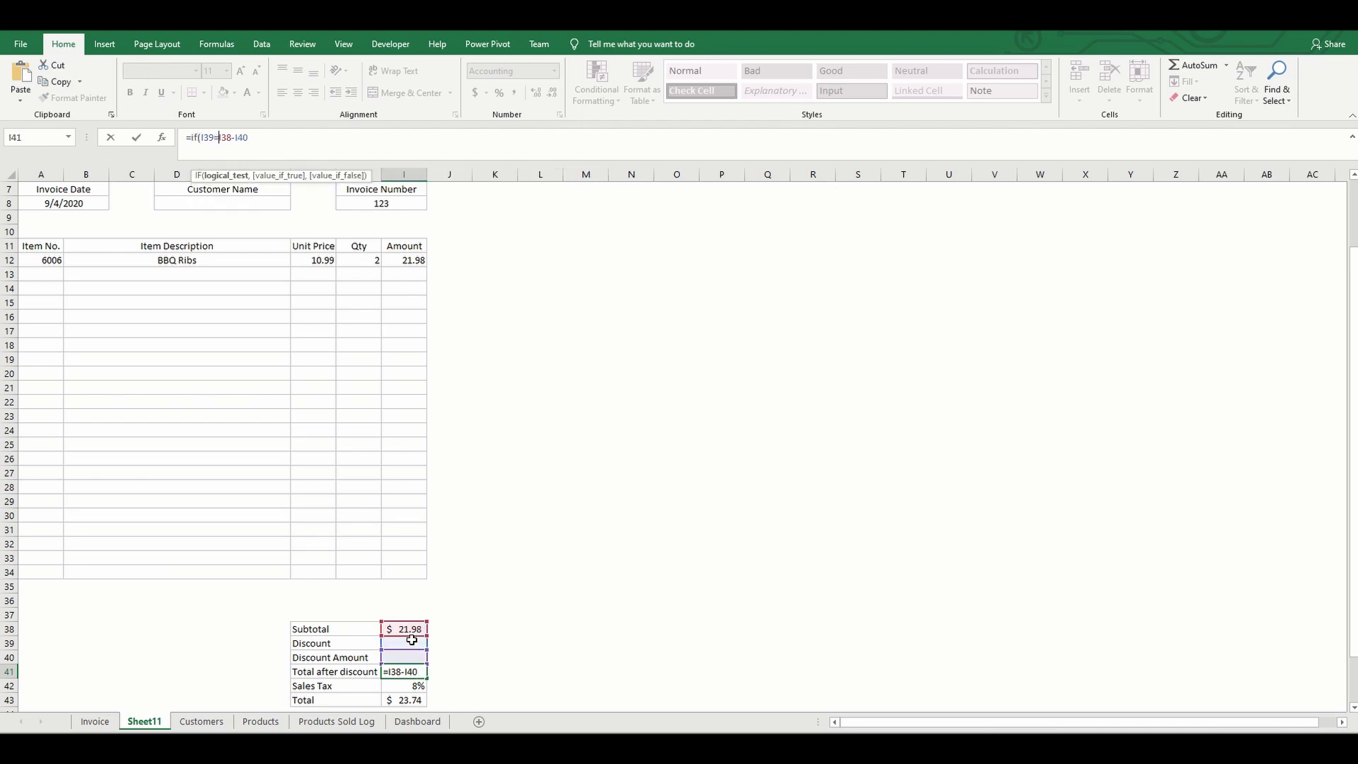
pyautogui.write('""')
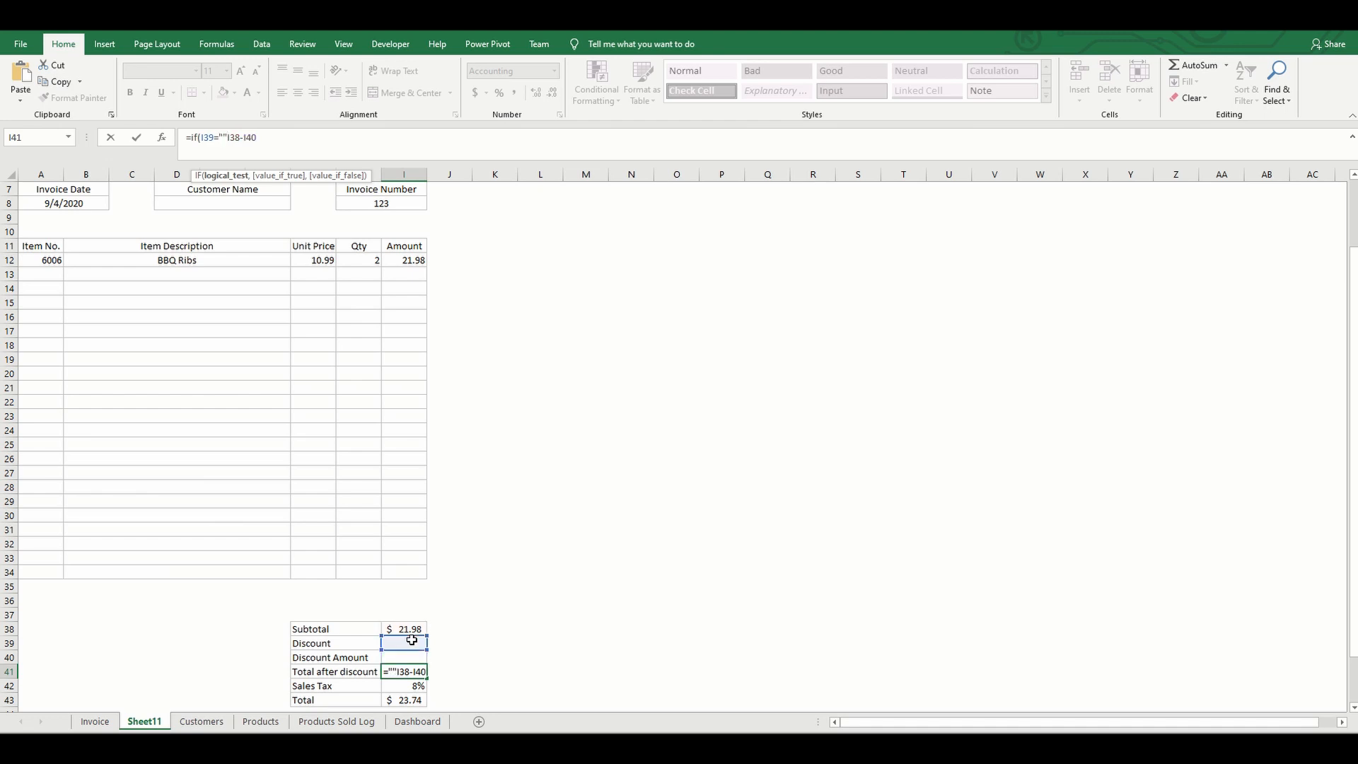
pyautogui.write(',"",')
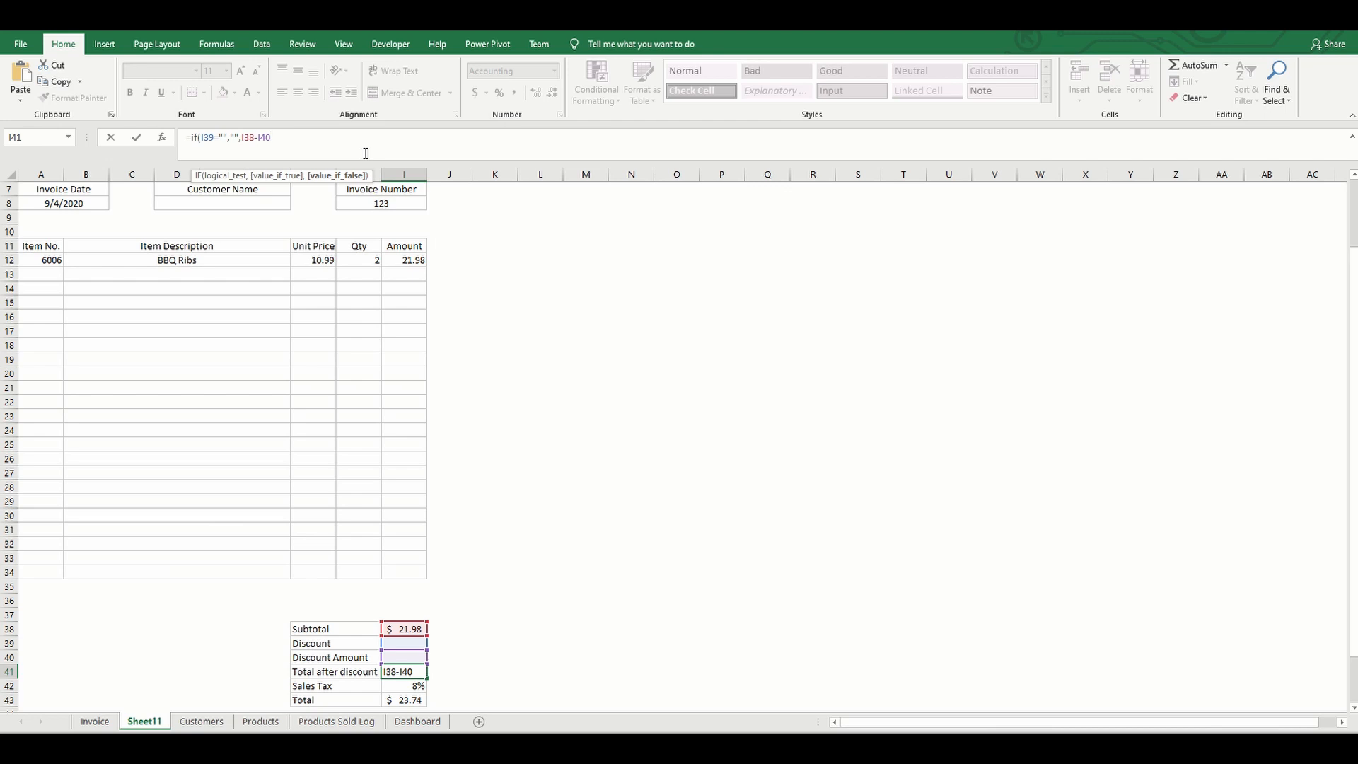
pyautogui.write(')')
pyautogui.press('Return')
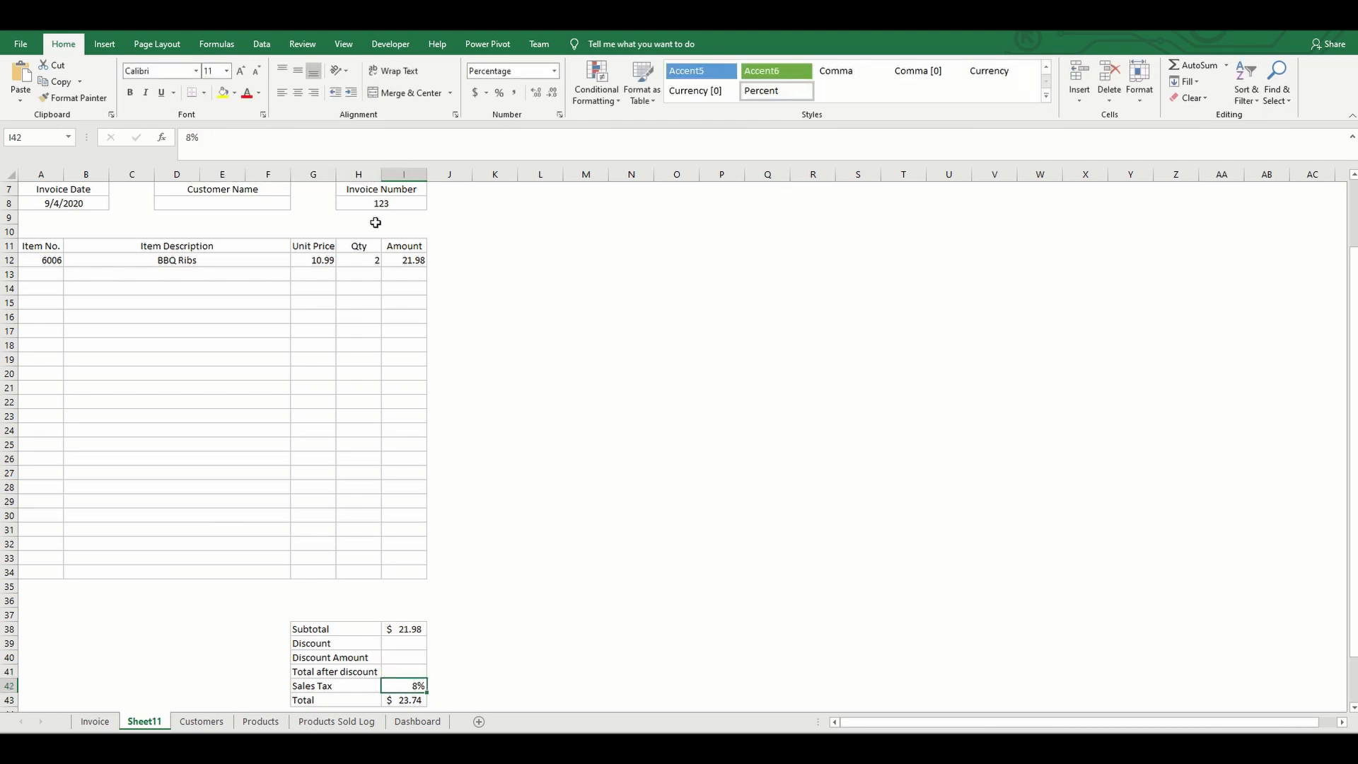
# Name the data cells of the Customer column on the Customers sheet CustomersList
pyautogui.scroll(2, 310, 569)
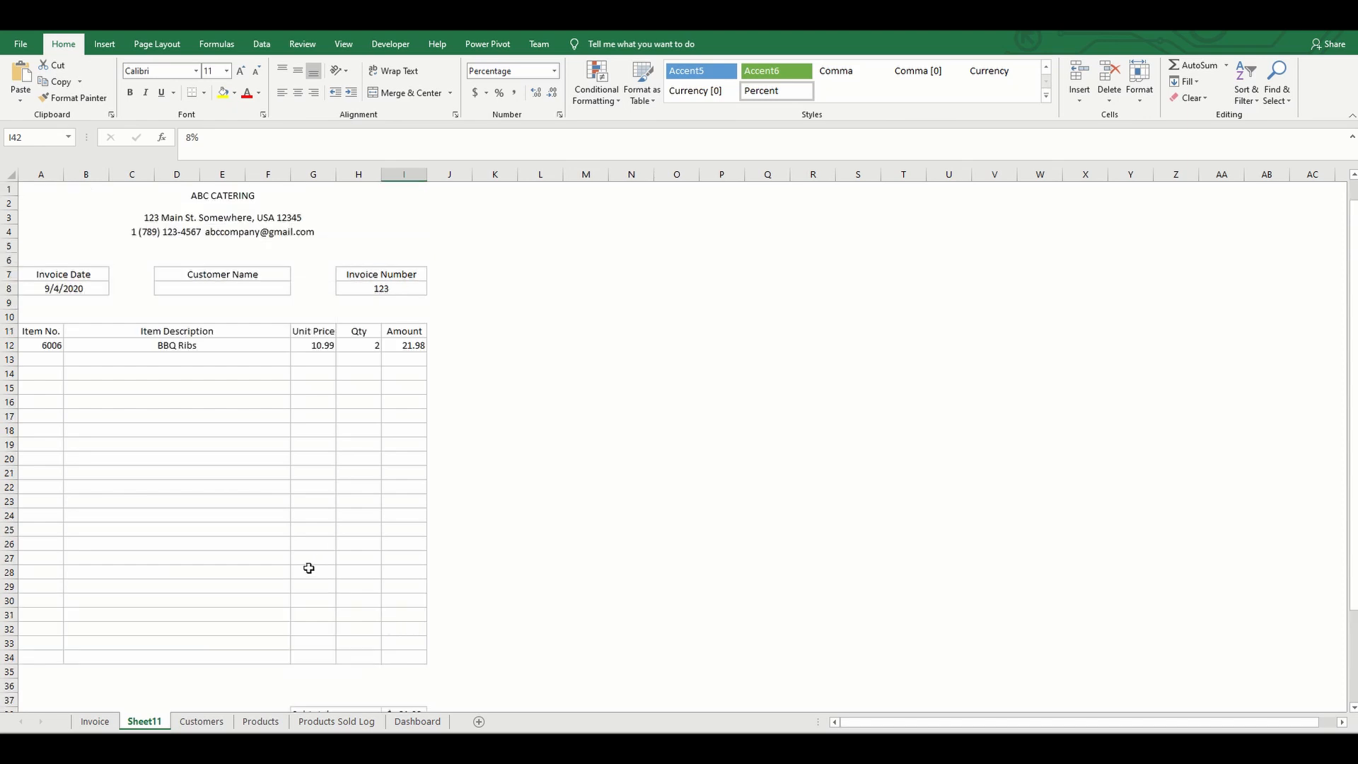
pyautogui.click(242, 290)
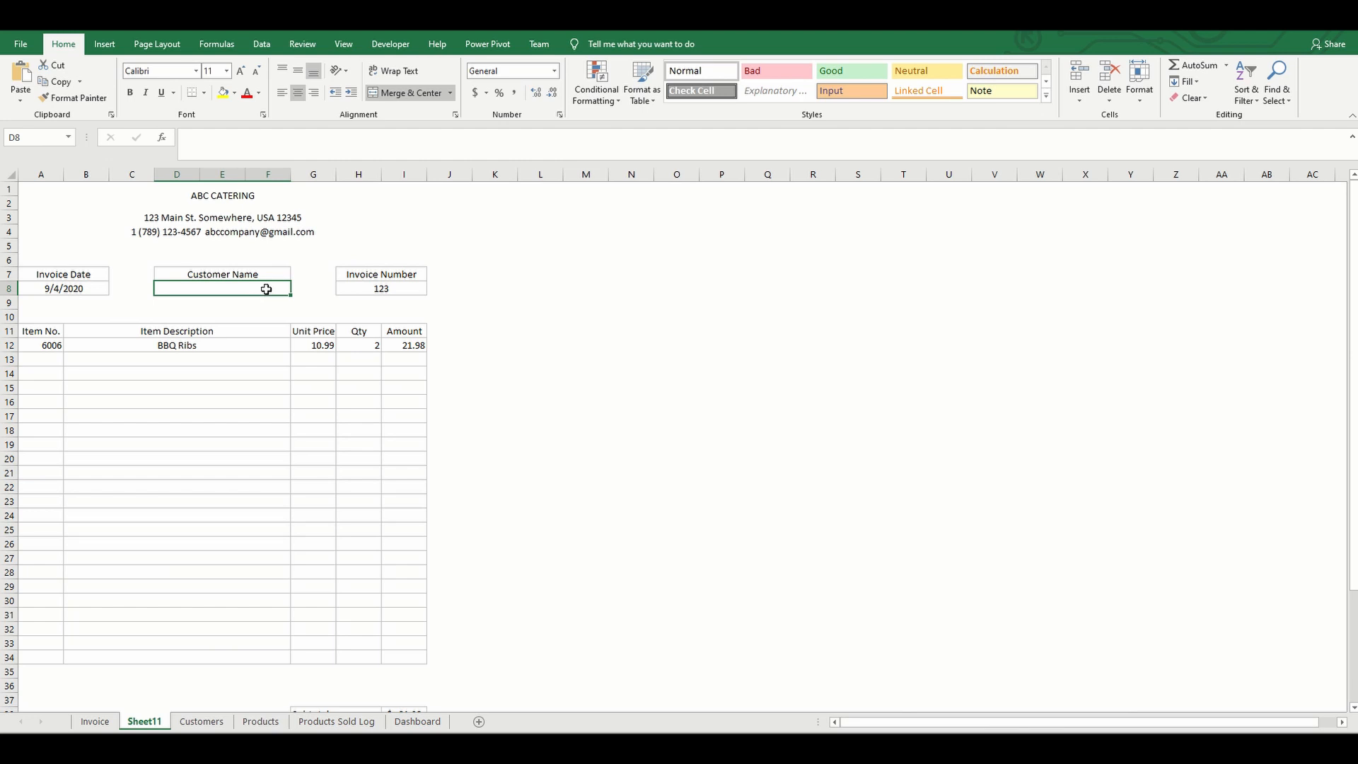
pyautogui.click(212, 726)
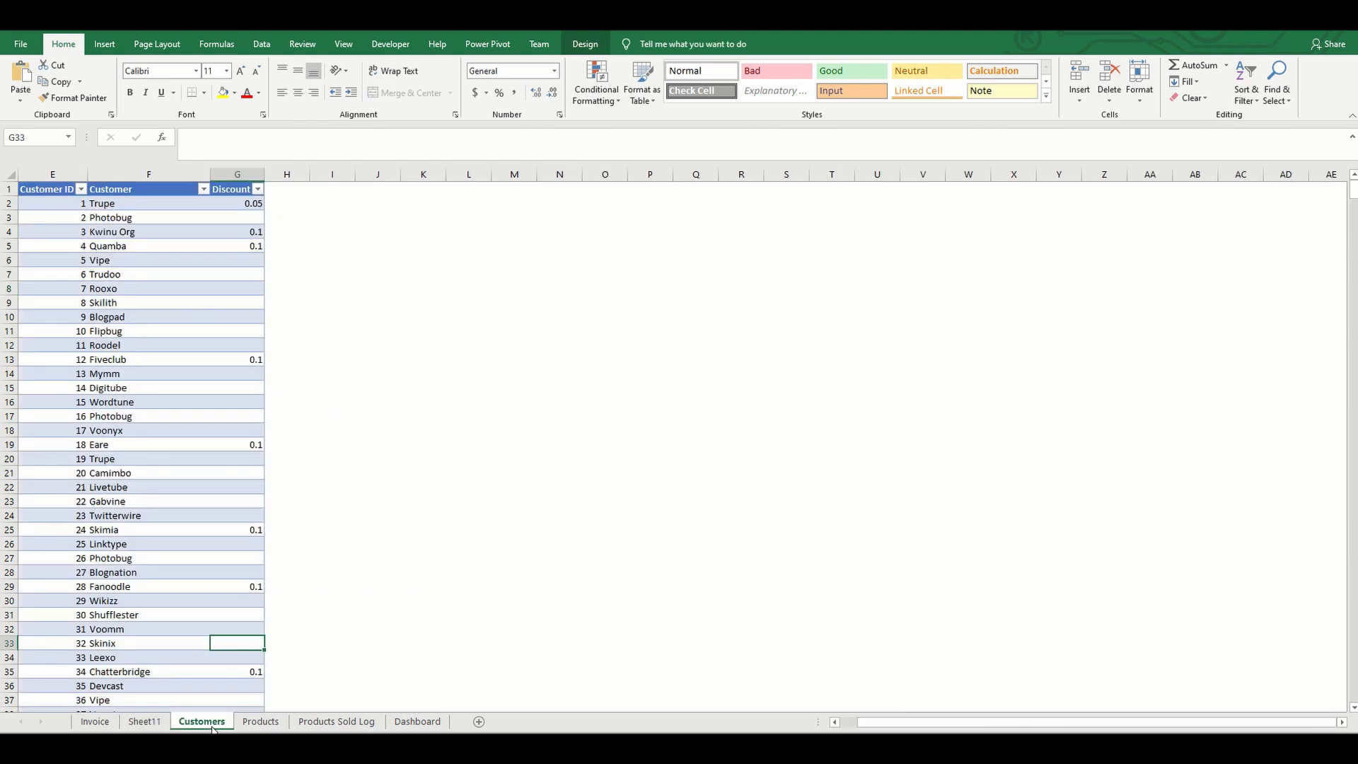
pyautogui.click(117, 181)
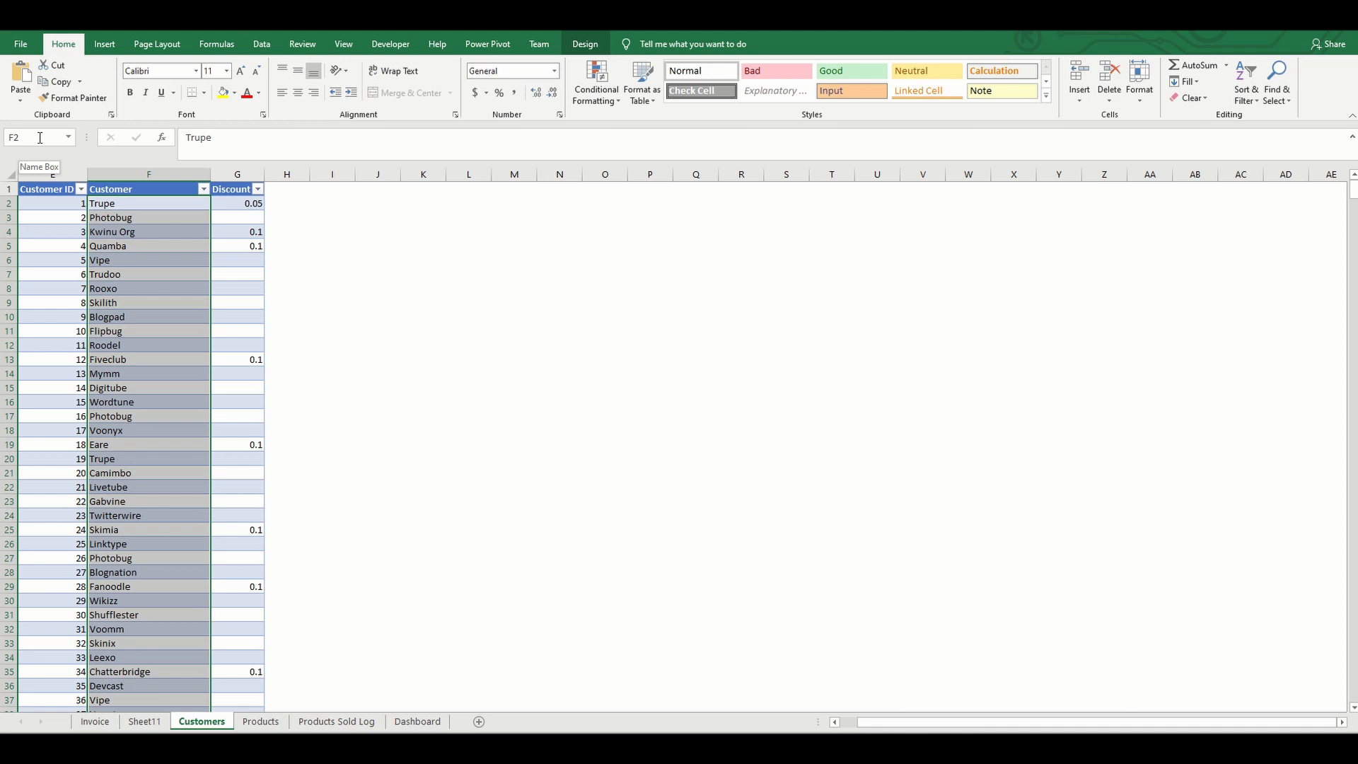
pyautogui.click(40, 138)
pyautogui.write('Cus')
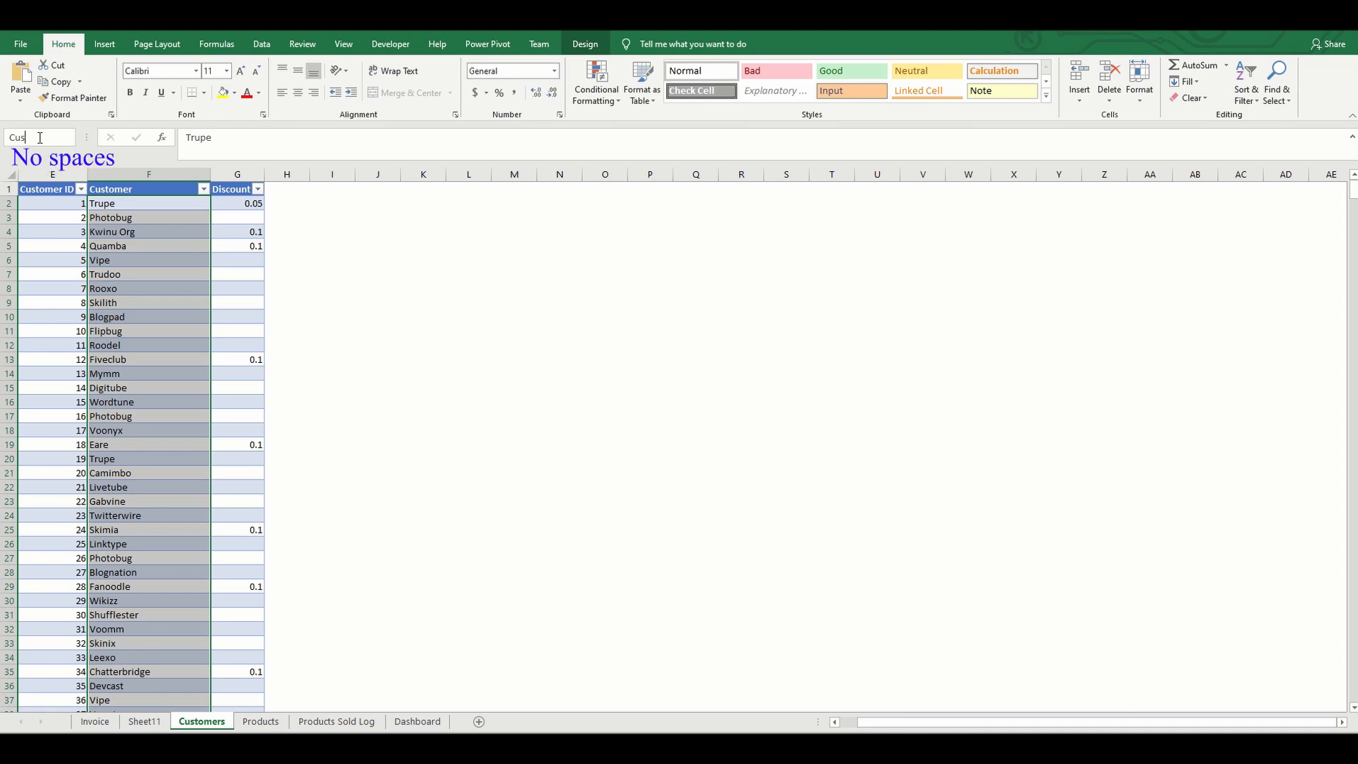
pyautogui.write('tomersList')
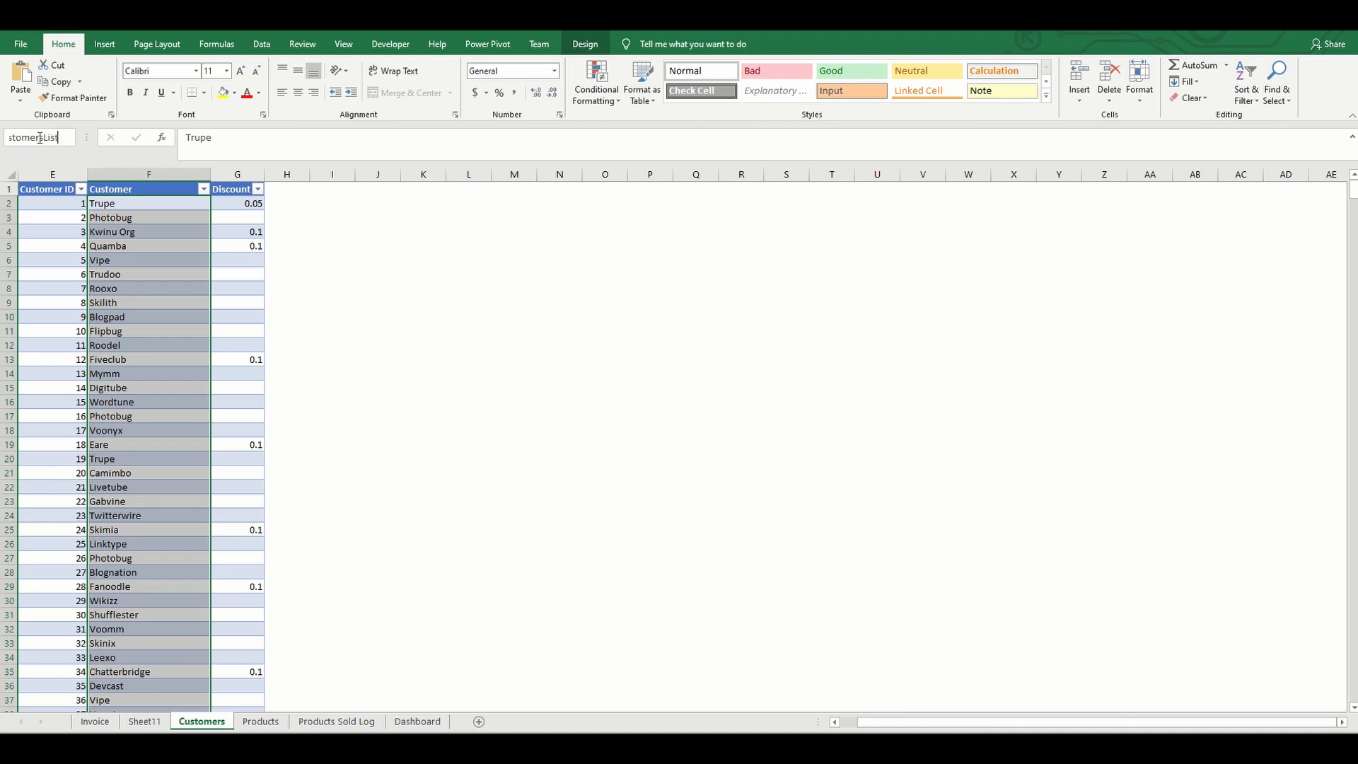
pyautogui.press('Return')
# Add list data validation with source =CustomersList to the Customer Name cell D8 on Sheet11 and check its drop-down choices
pyautogui.click(144, 722)
pyautogui.click(261, 43)
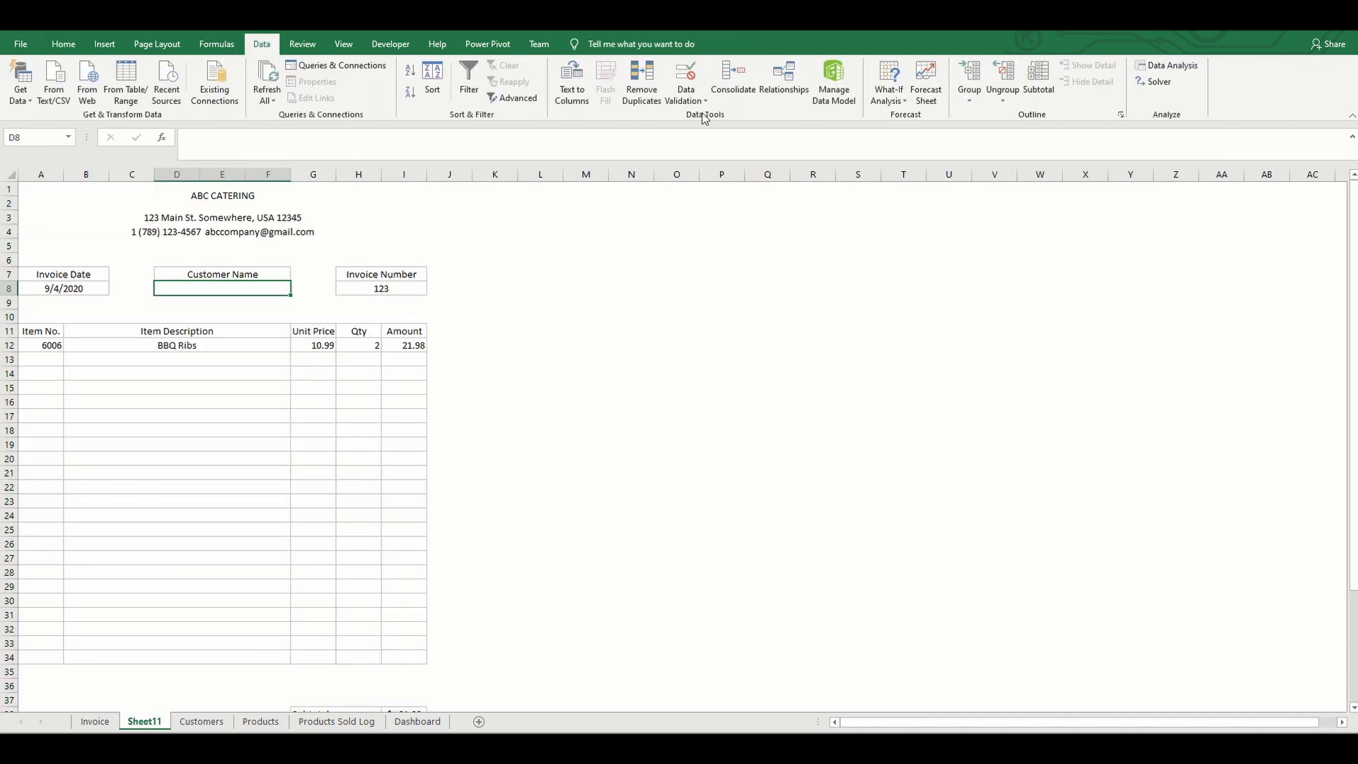
pyautogui.click(684, 76)
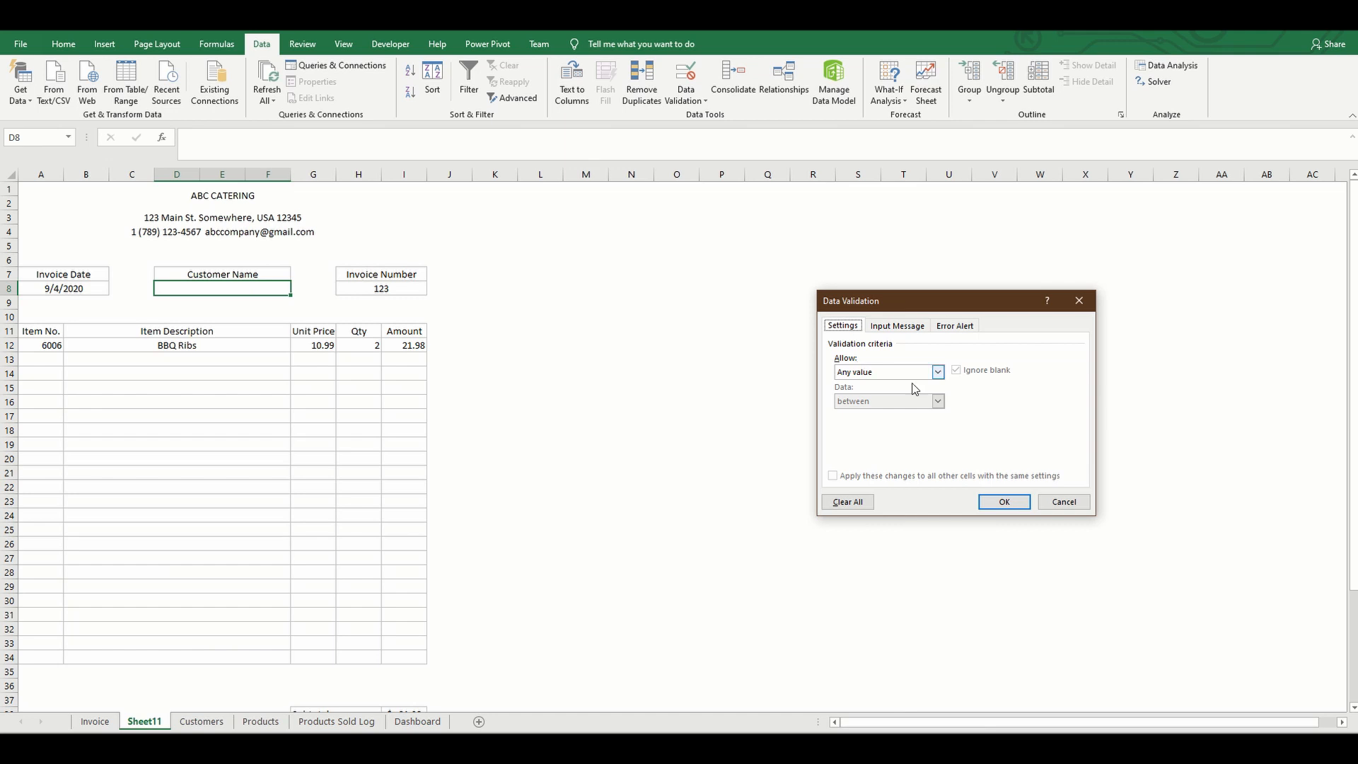
pyautogui.click(935, 373)
pyautogui.click(873, 413)
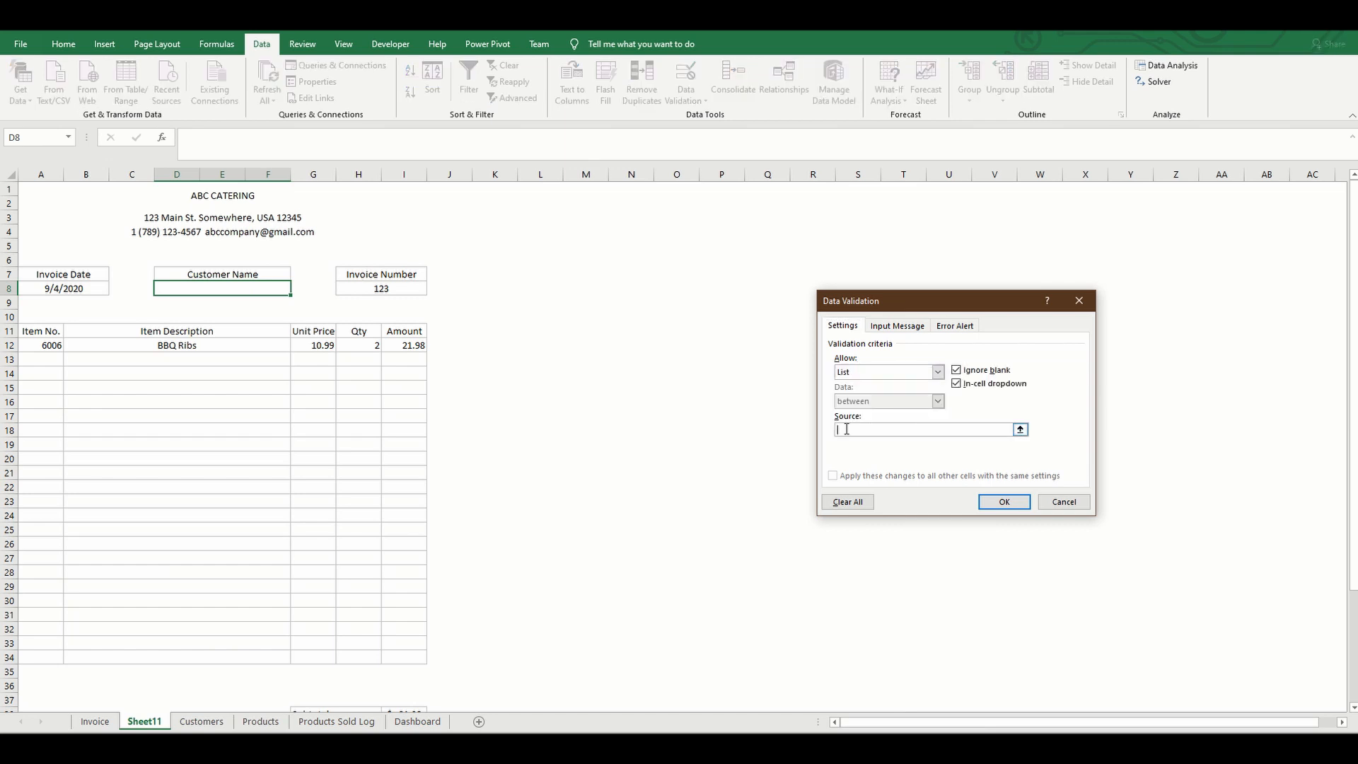
pyautogui.write('=')
pyautogui.write('ustomersList')
pyautogui.click(989, 508)
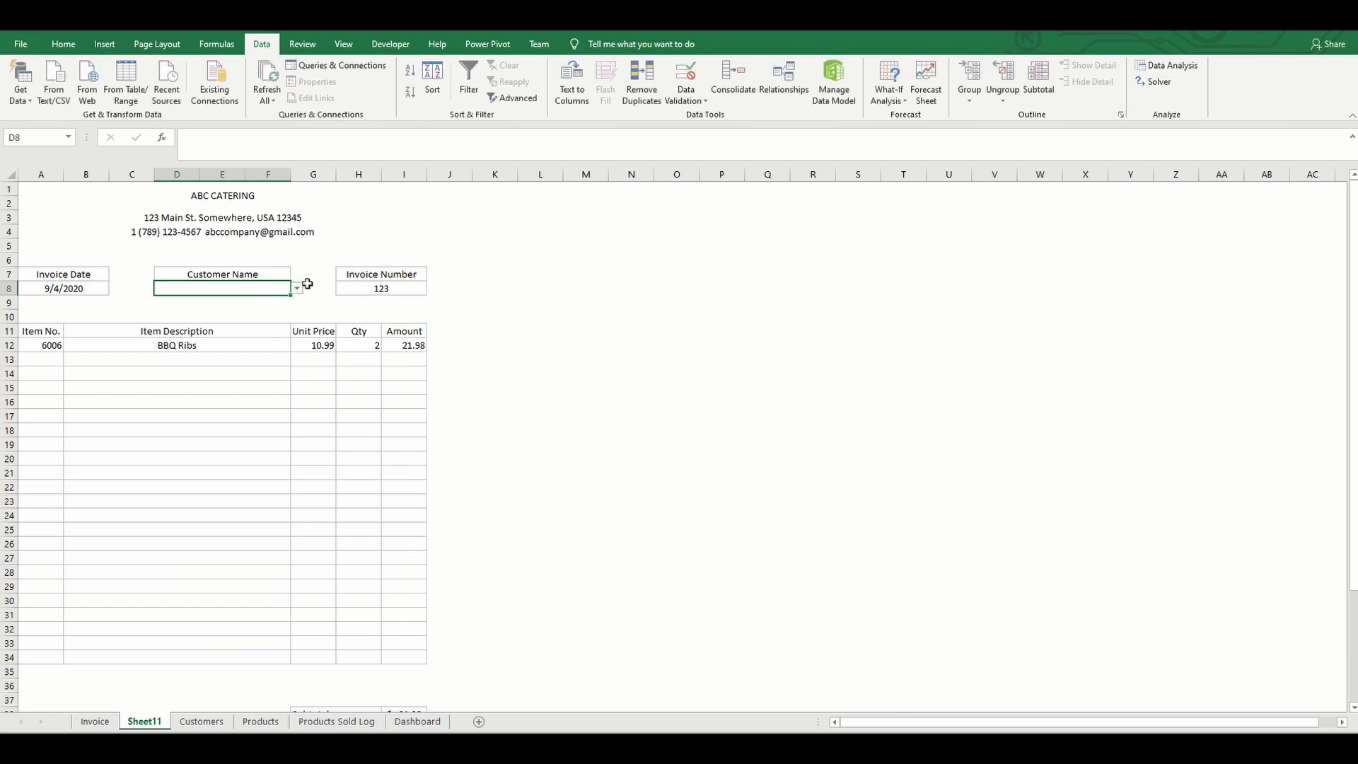
pyautogui.click(298, 288)
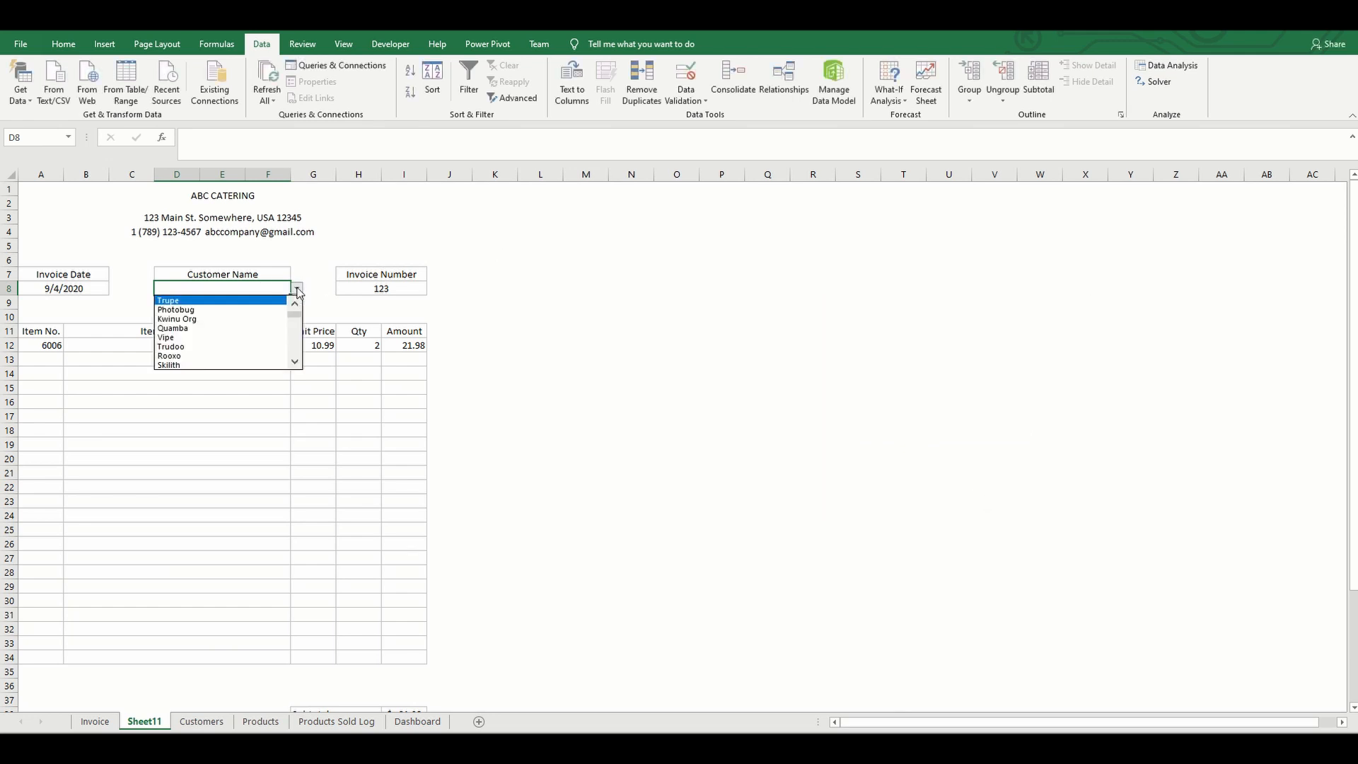
pyautogui.moveTo(294, 314)
pyautogui.mouseDown()
pyautogui.moveTo(295, 333)
pyautogui.moveTo(294, 309)
pyautogui.mouseUp()
pyautogui.click(285, 270)
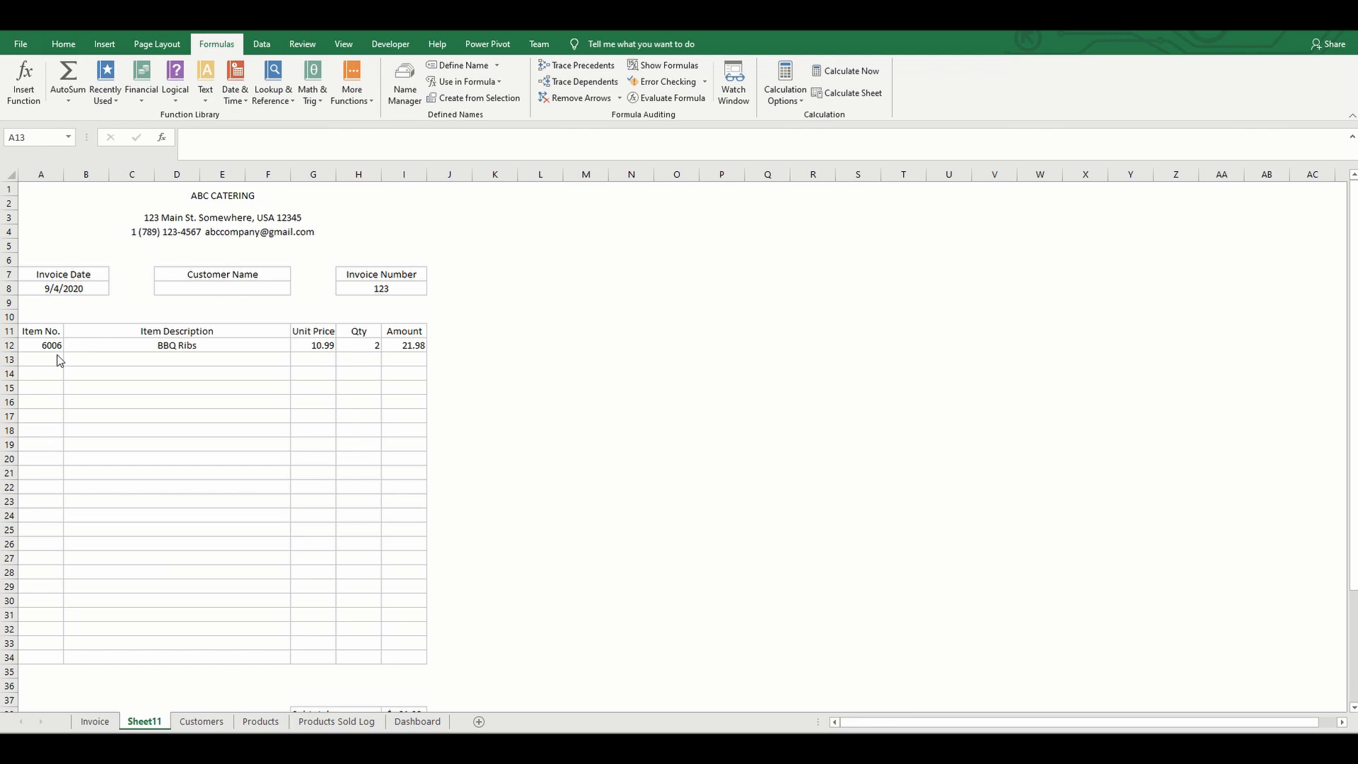
# Convert the product data E1:G44 on the Products sheet into a table with headers, keeping the default style
pyautogui.click(261, 722)
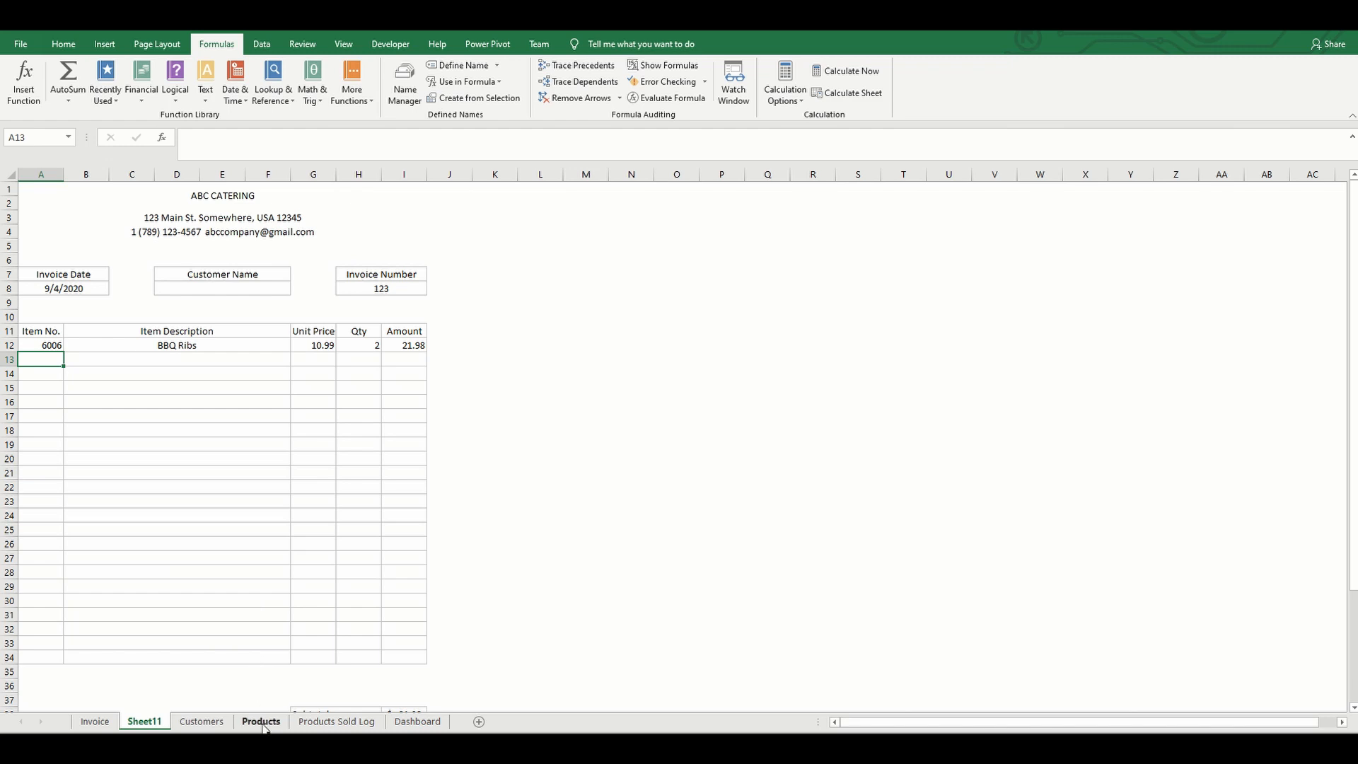
pyautogui.click(80, 229)
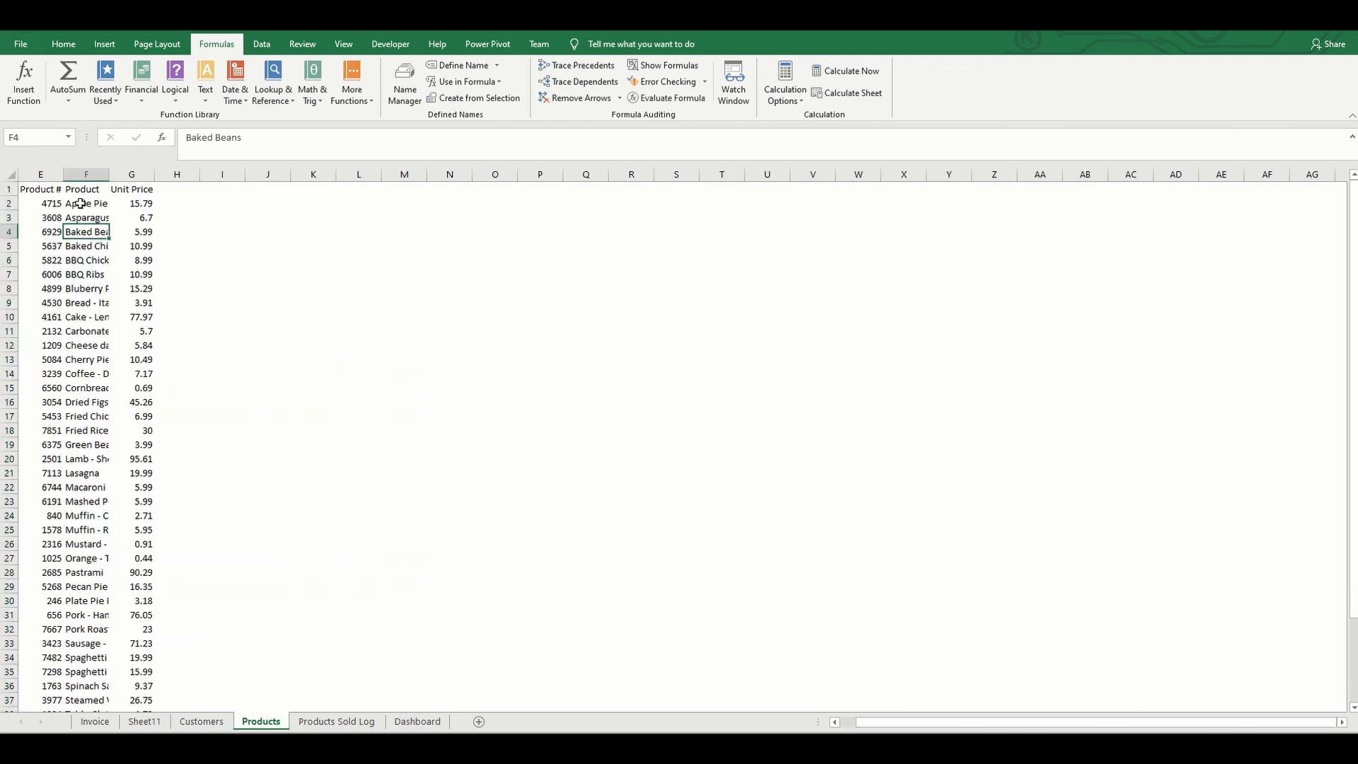
pyautogui.click(105, 44)
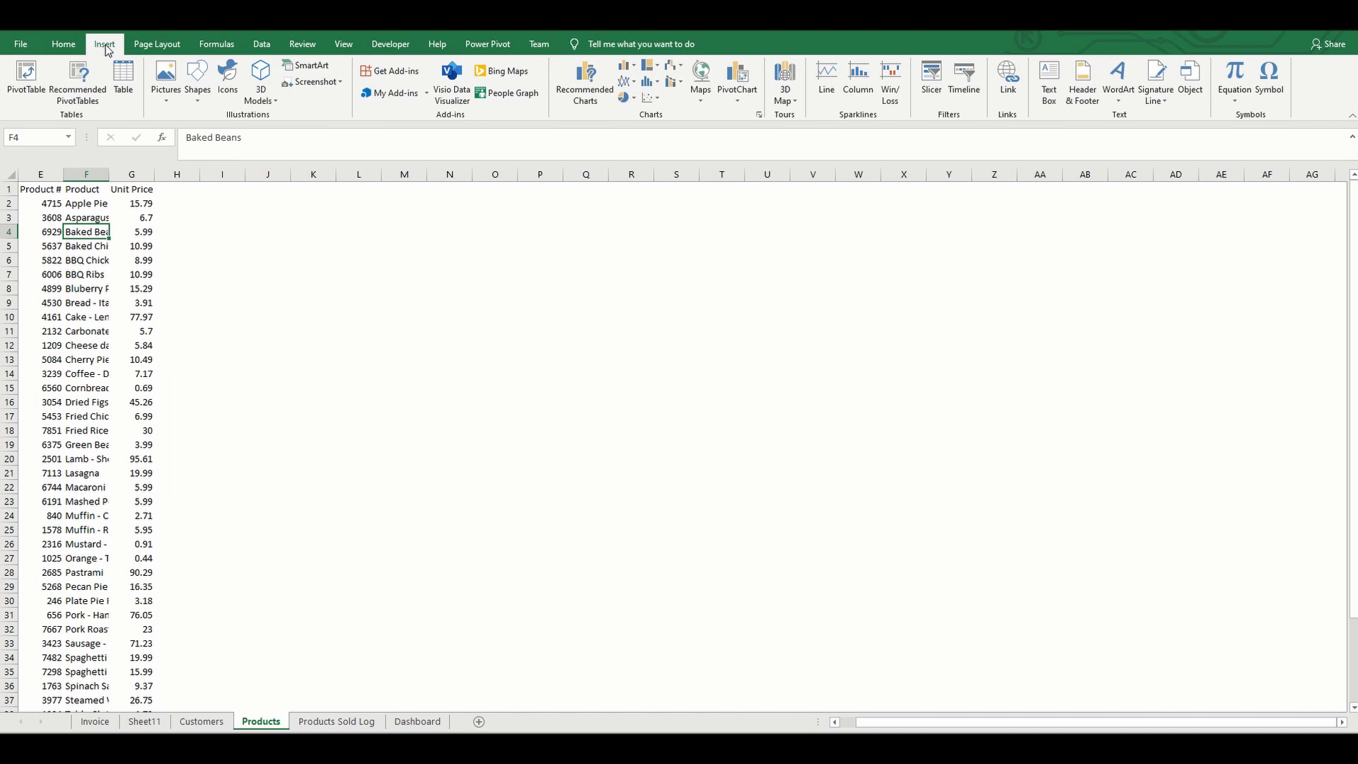
pyautogui.click(123, 86)
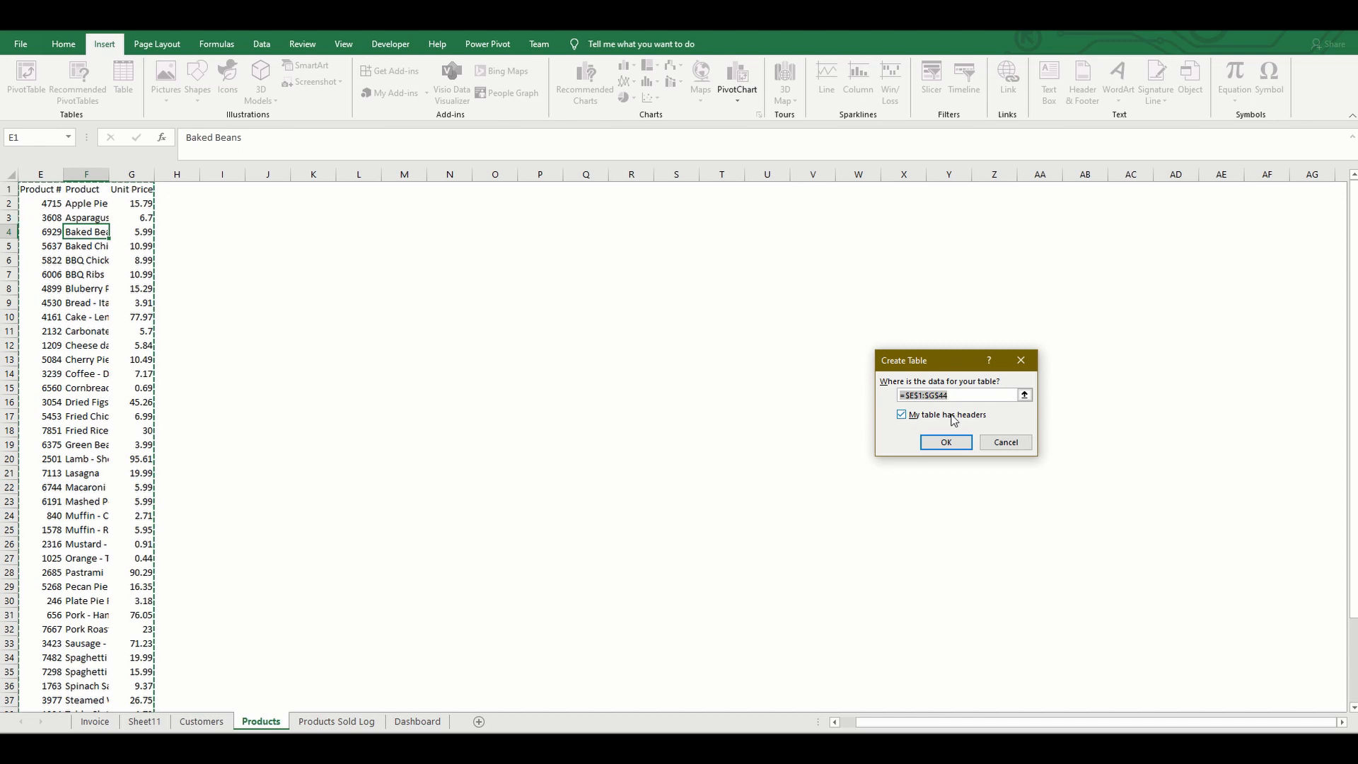
pyautogui.click(946, 442)
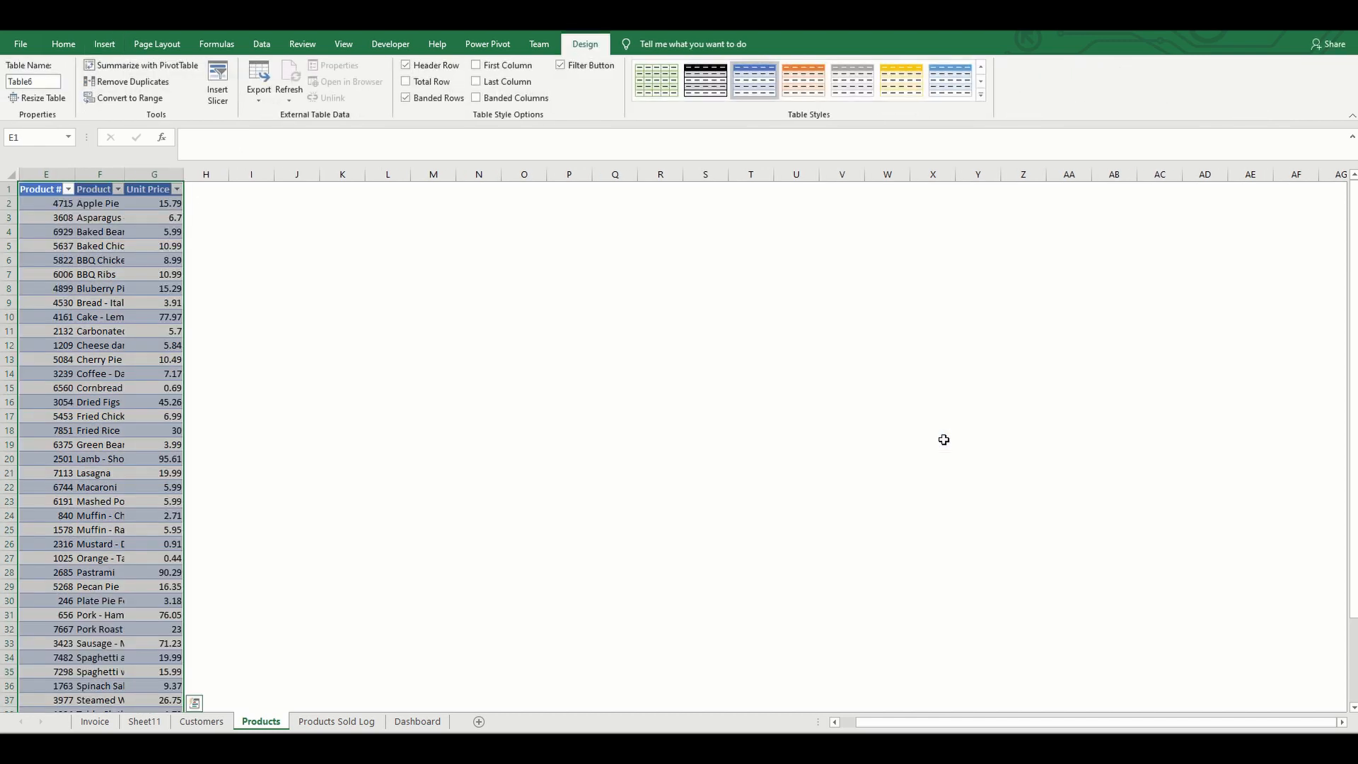
pyautogui.click(981, 96)
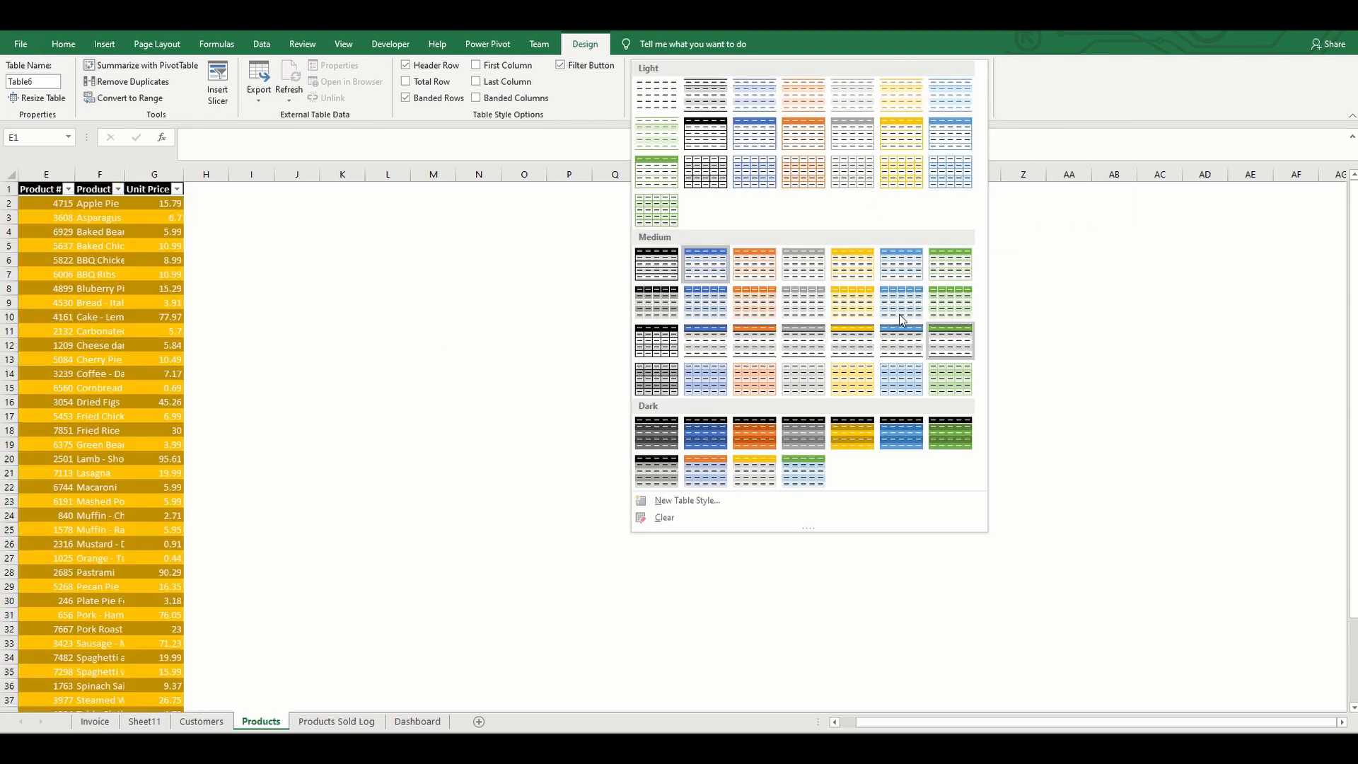
pyautogui.click(1041, 108)
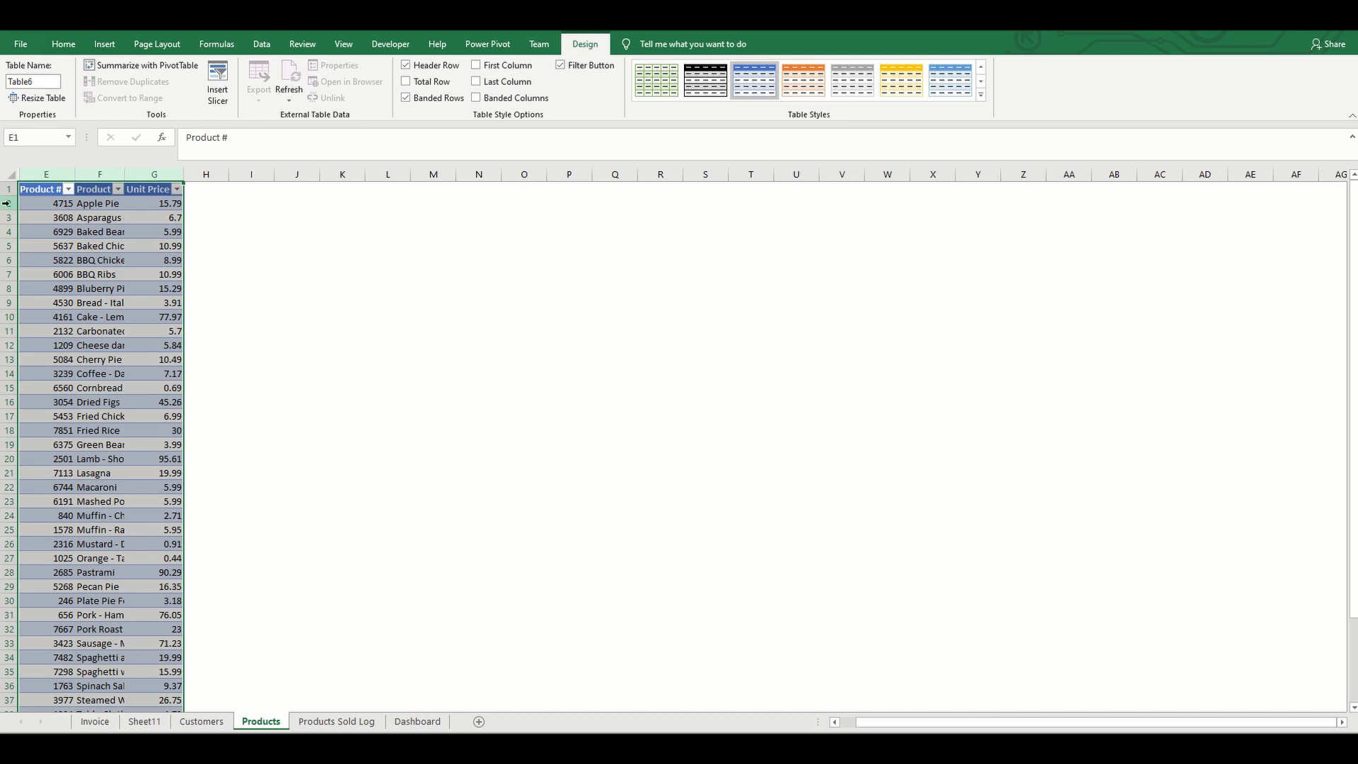
# Name the data cells of the Product # column ProductList
pyautogui.click(33, 183)
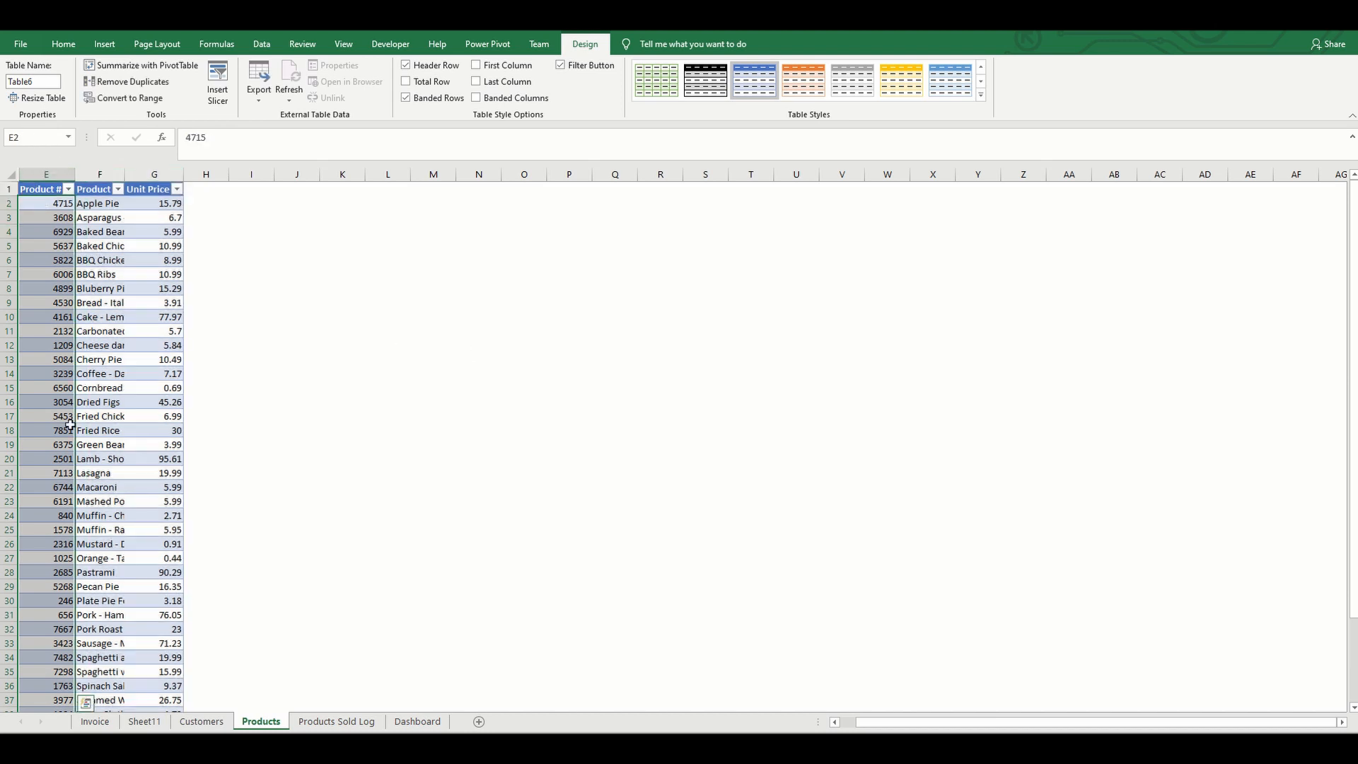
pyautogui.click(18, 136)
pyautogui.write('ProductList')
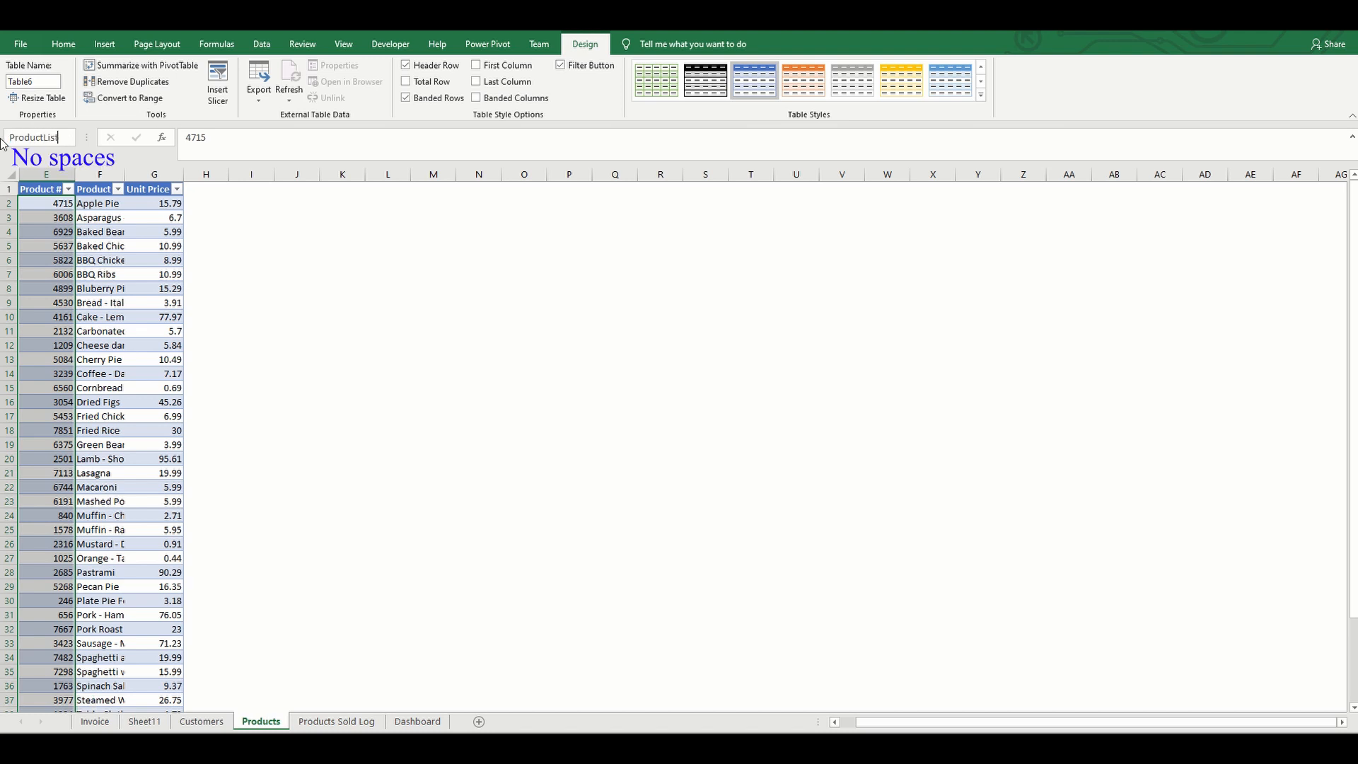
pyautogui.press('Return')
# Add list data validation with source =ProductList to the Item No. cells A12:A34 on Sheet11
pyautogui.click(154, 723)
pyautogui.click(43, 346)
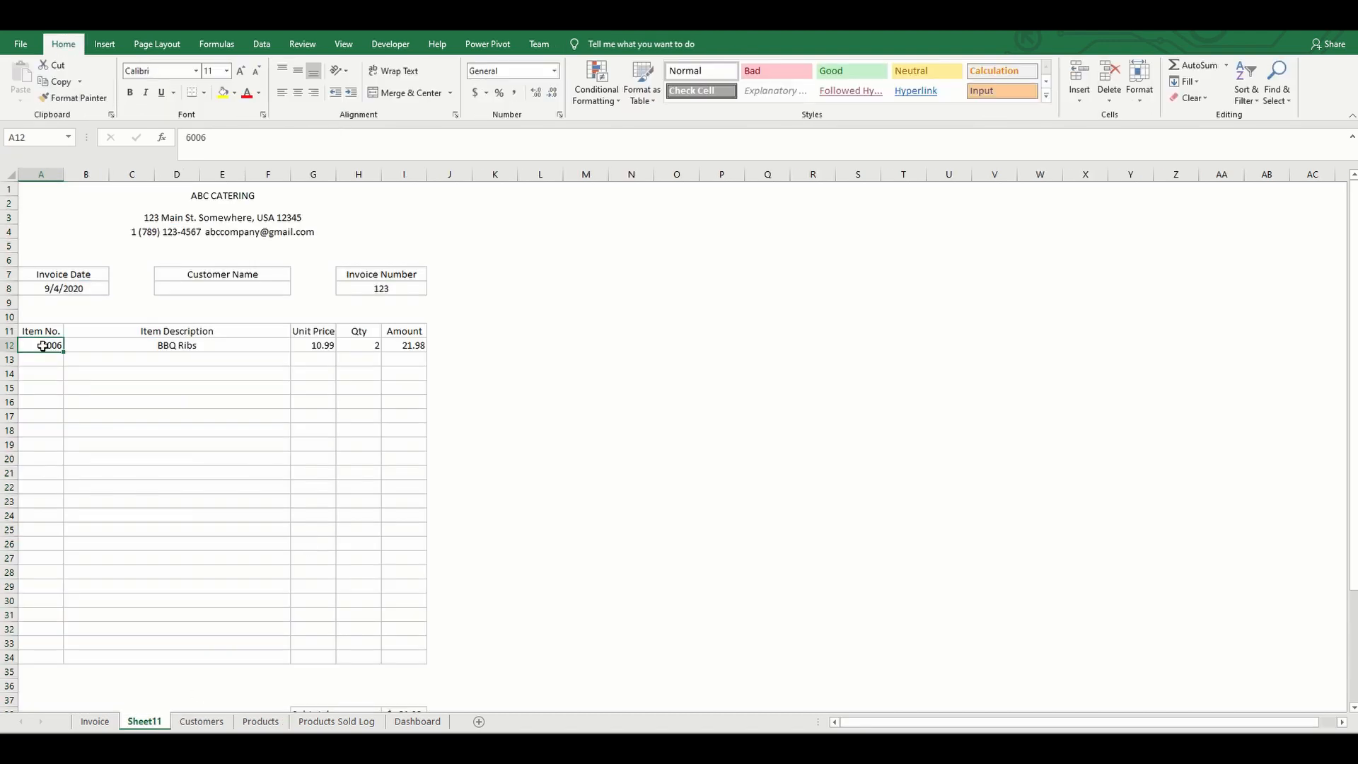
pyautogui.moveTo(42, 346); pyautogui.dragTo(41, 656)
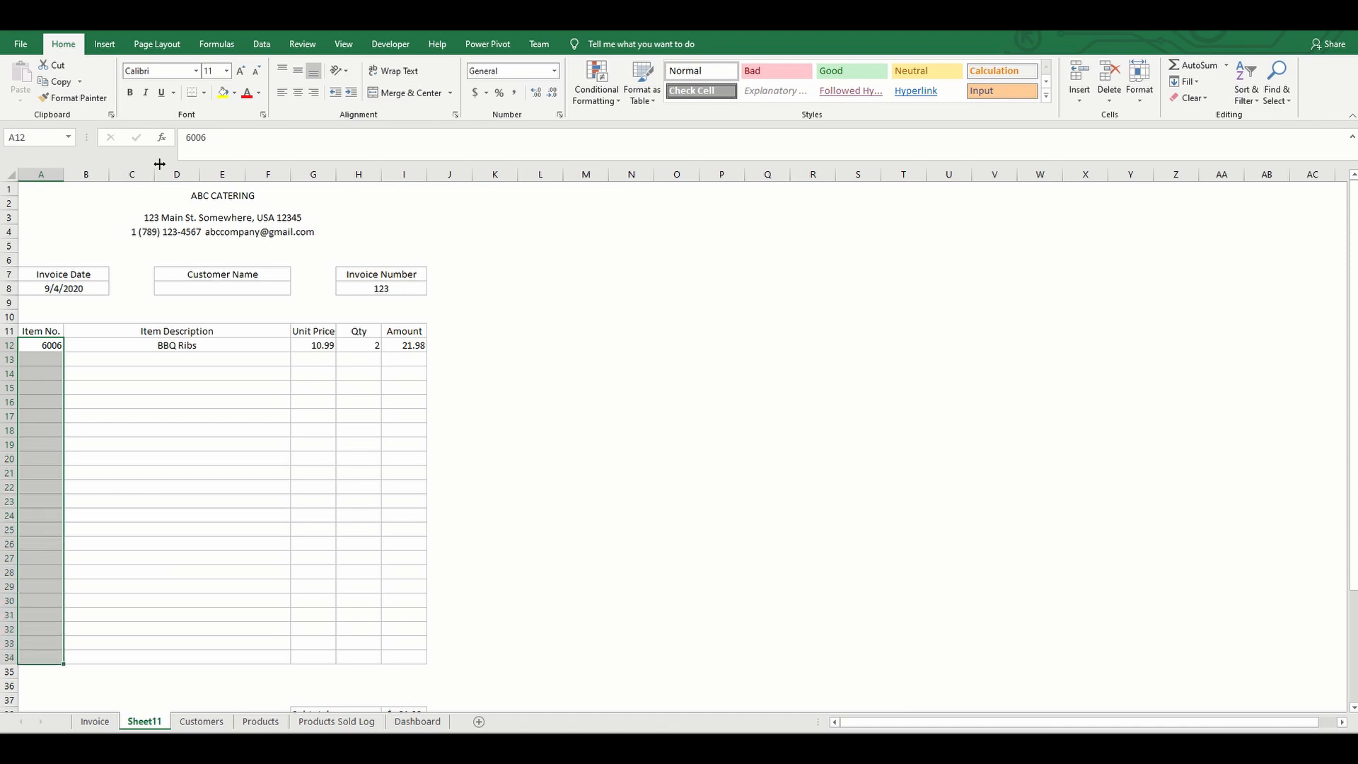
pyautogui.click(271, 45)
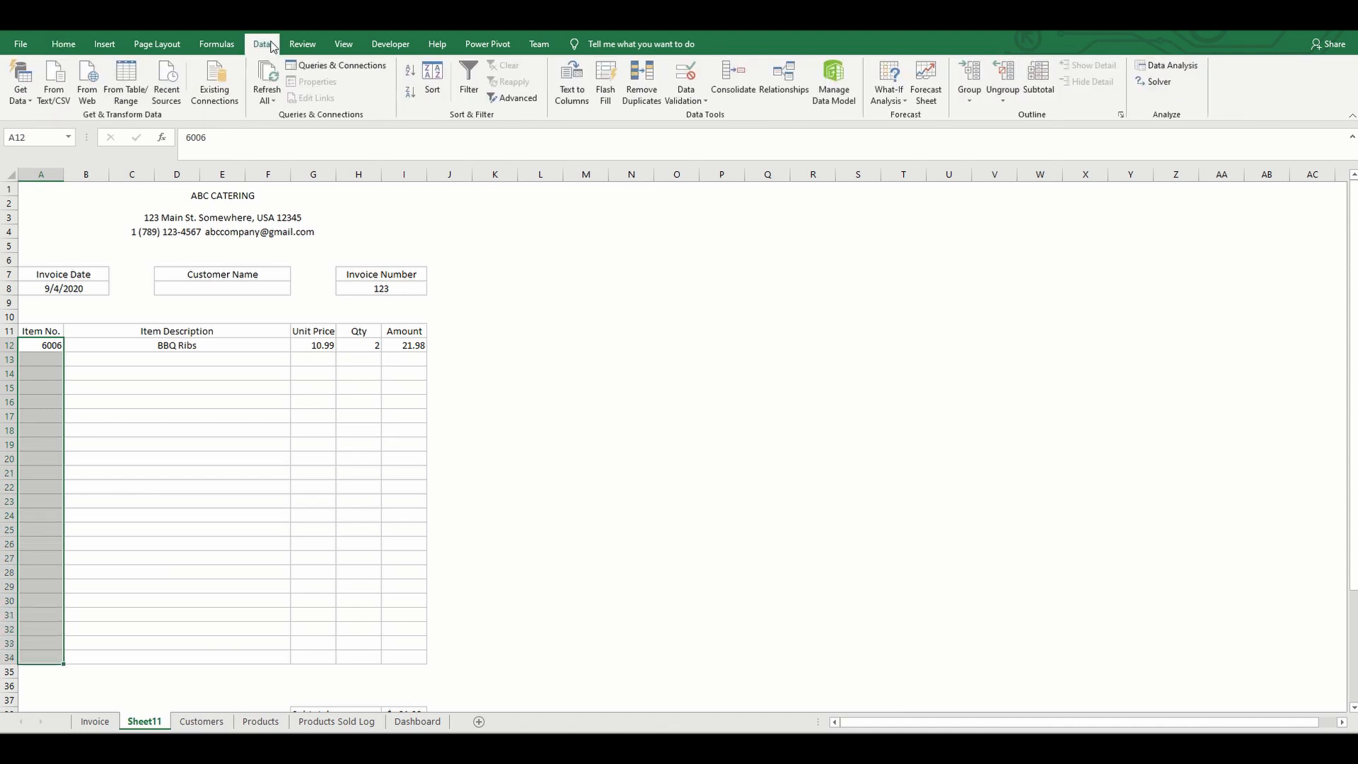
pyautogui.click(686, 74)
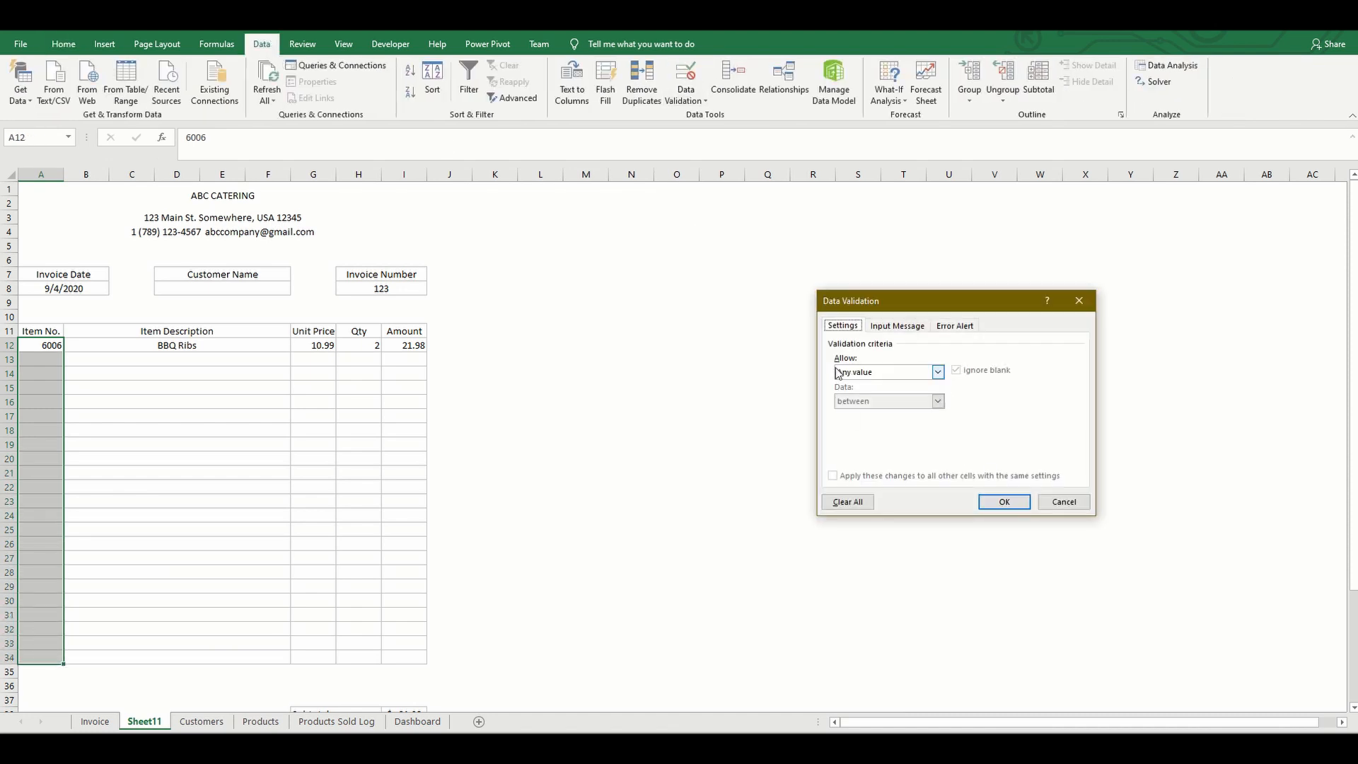
pyautogui.click(937, 372)
pyautogui.click(886, 412)
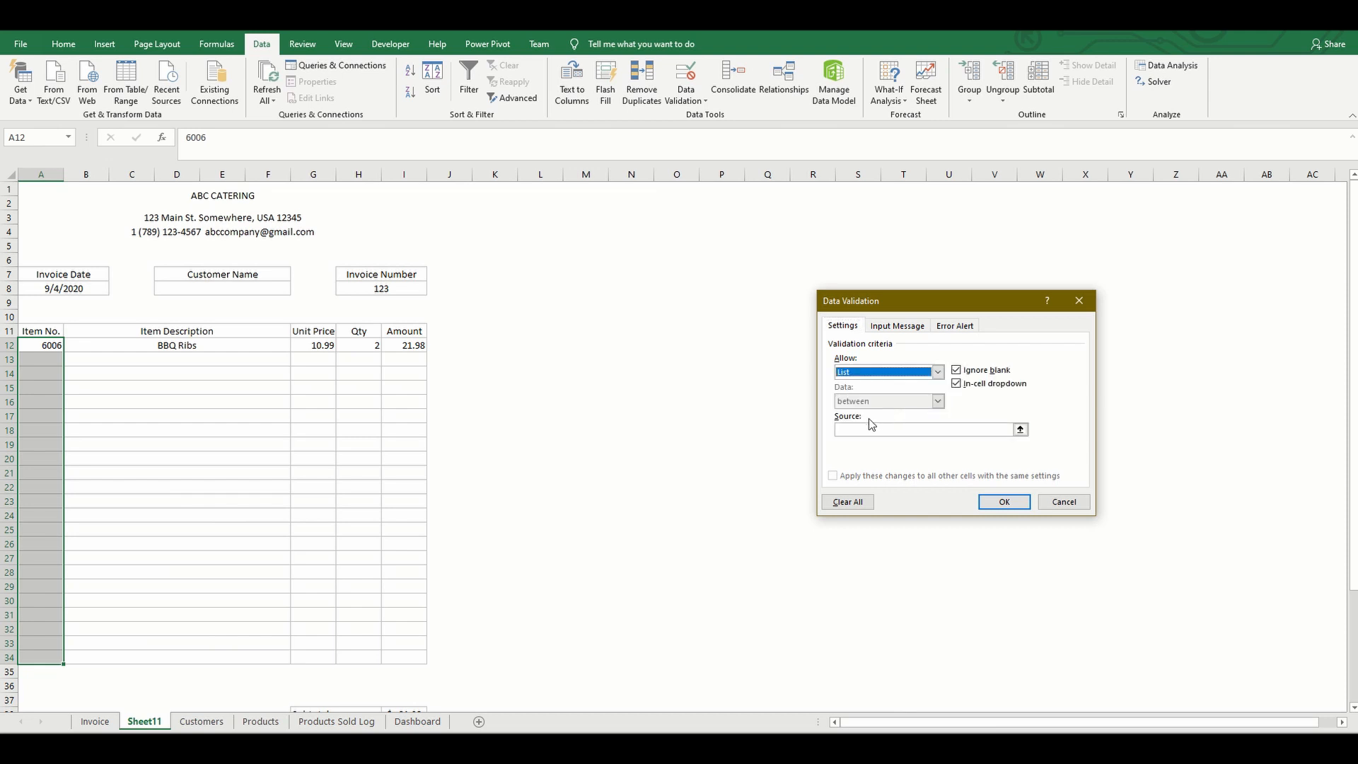
pyautogui.click(866, 430)
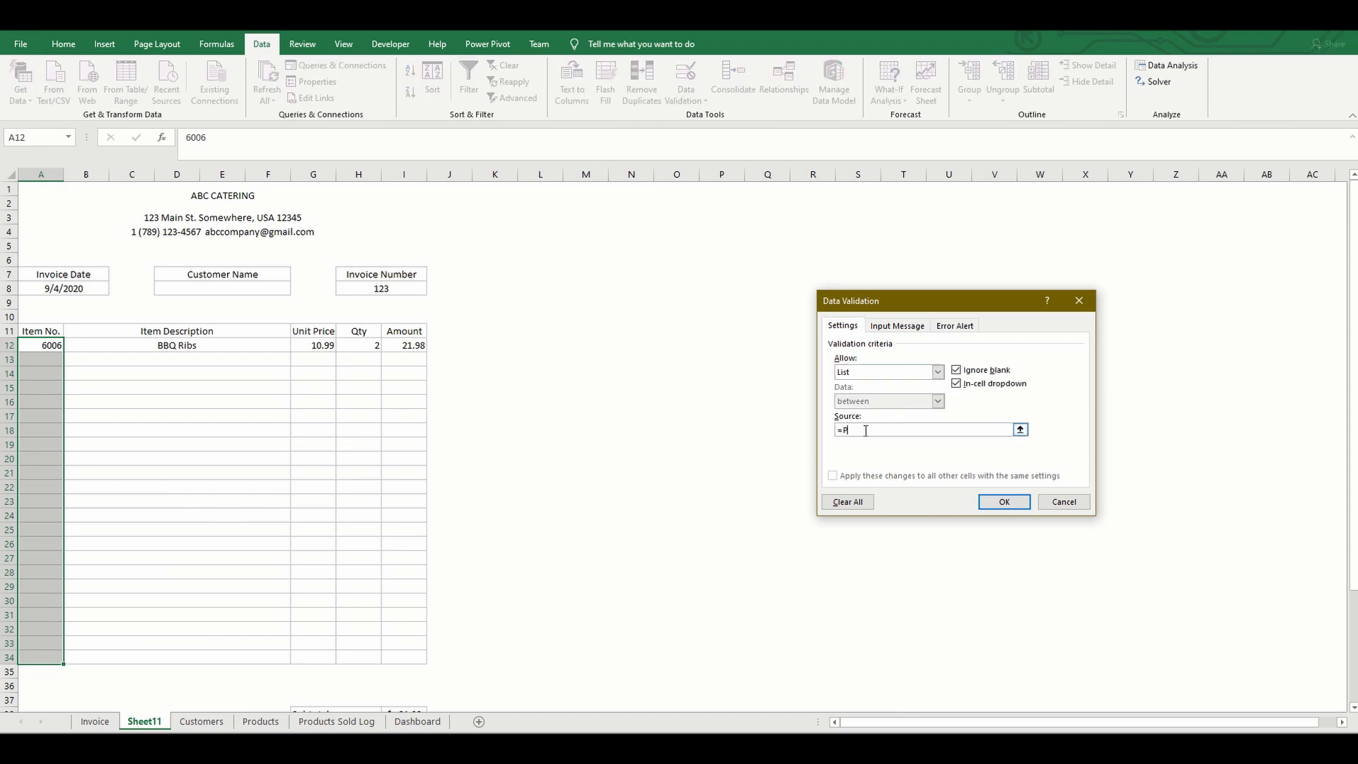
pyautogui.write('=ProductList')
pyautogui.click(1010, 507)
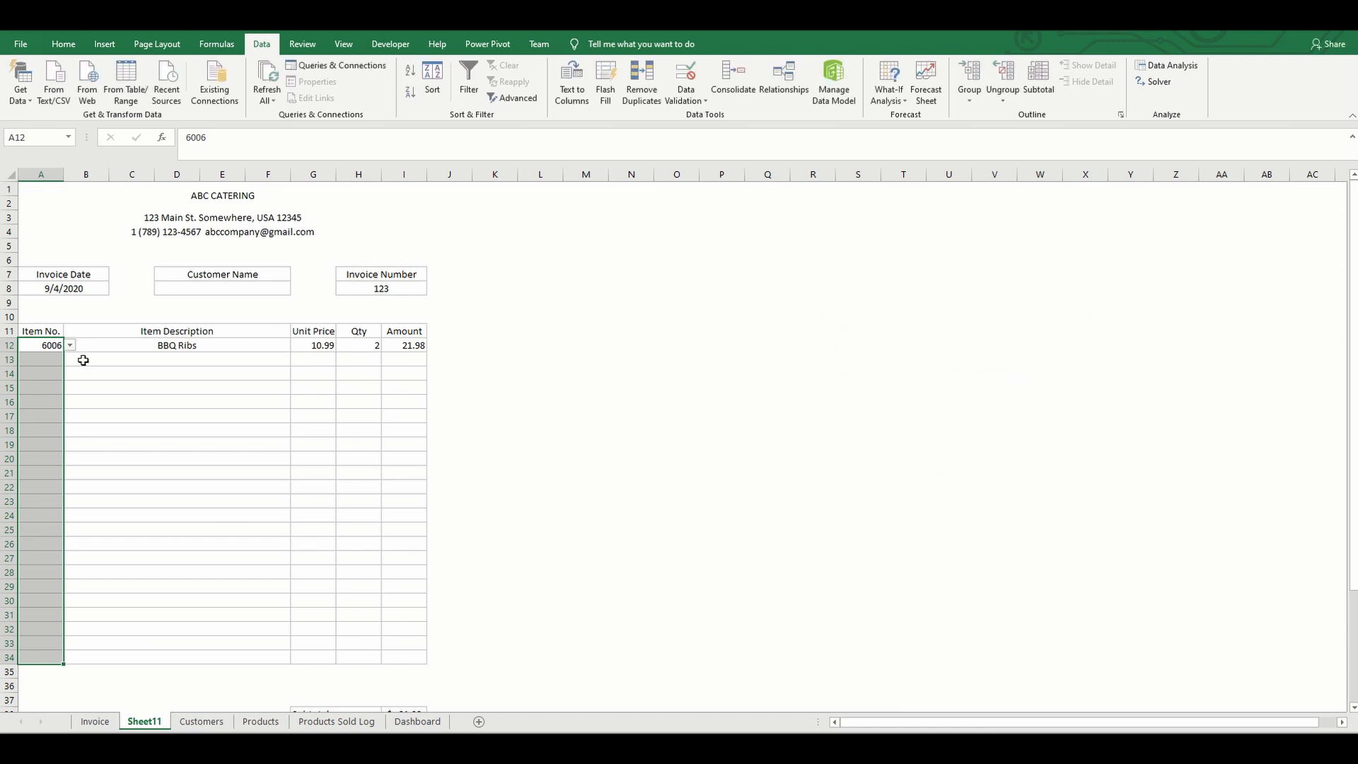
# Choose item number 6929 for the second invoice line in A13 and clear the item description in B12
pyautogui.click(57, 359)
pyautogui.click(69, 361)
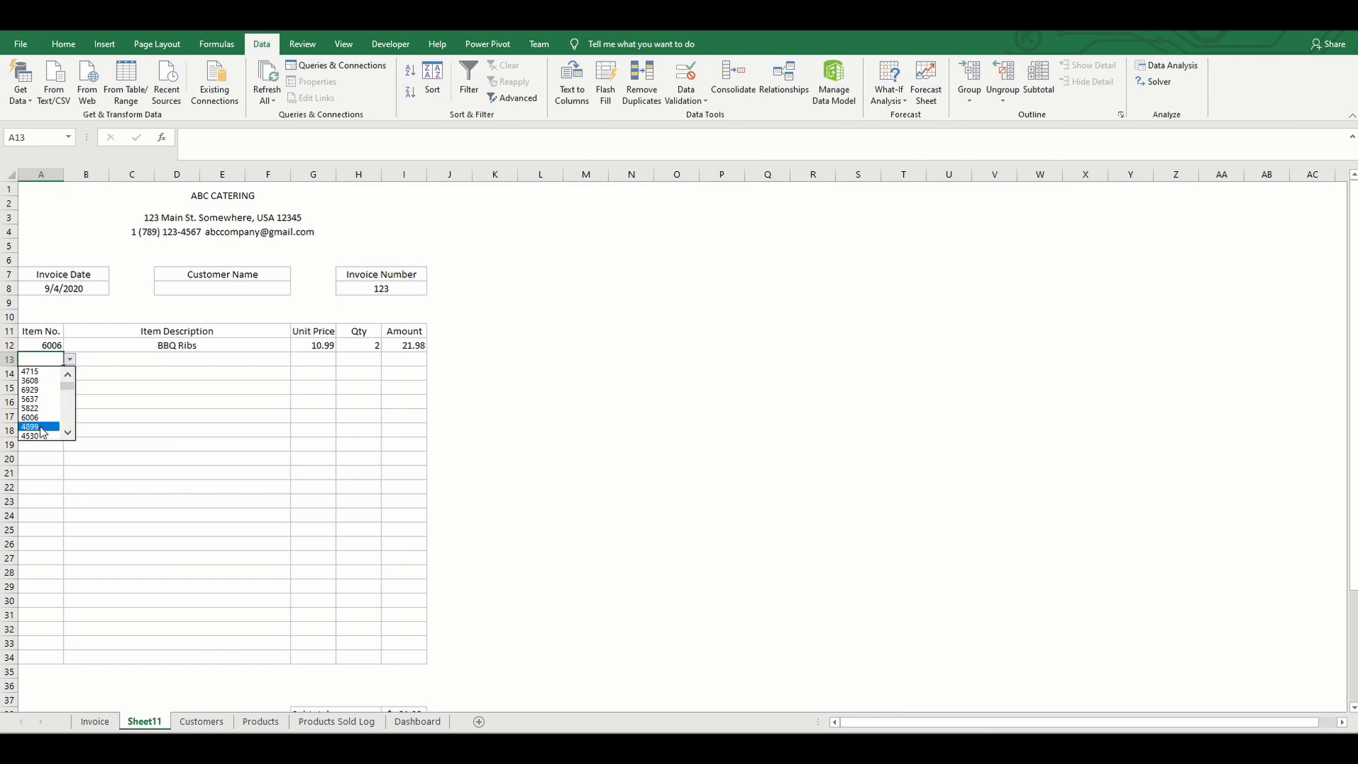
pyautogui.click(42, 389)
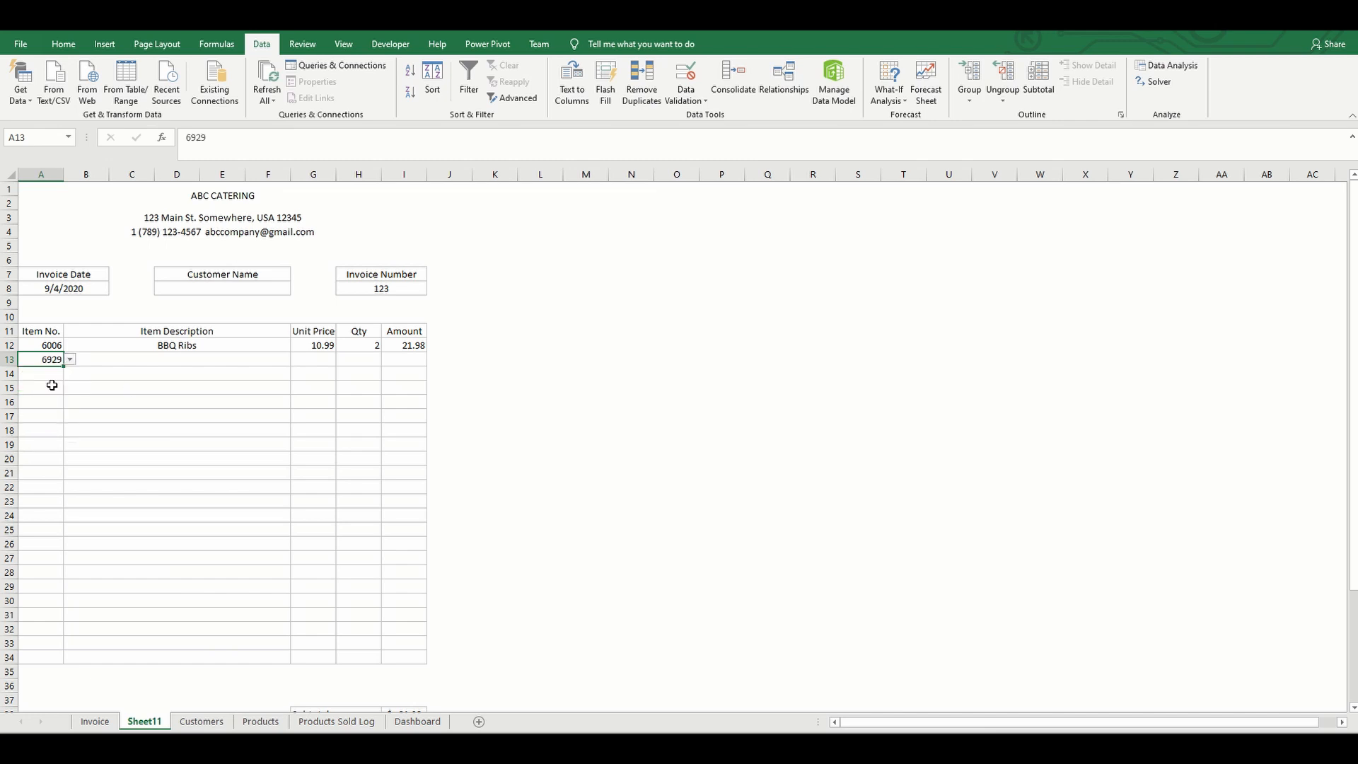
pyautogui.click(149, 368)
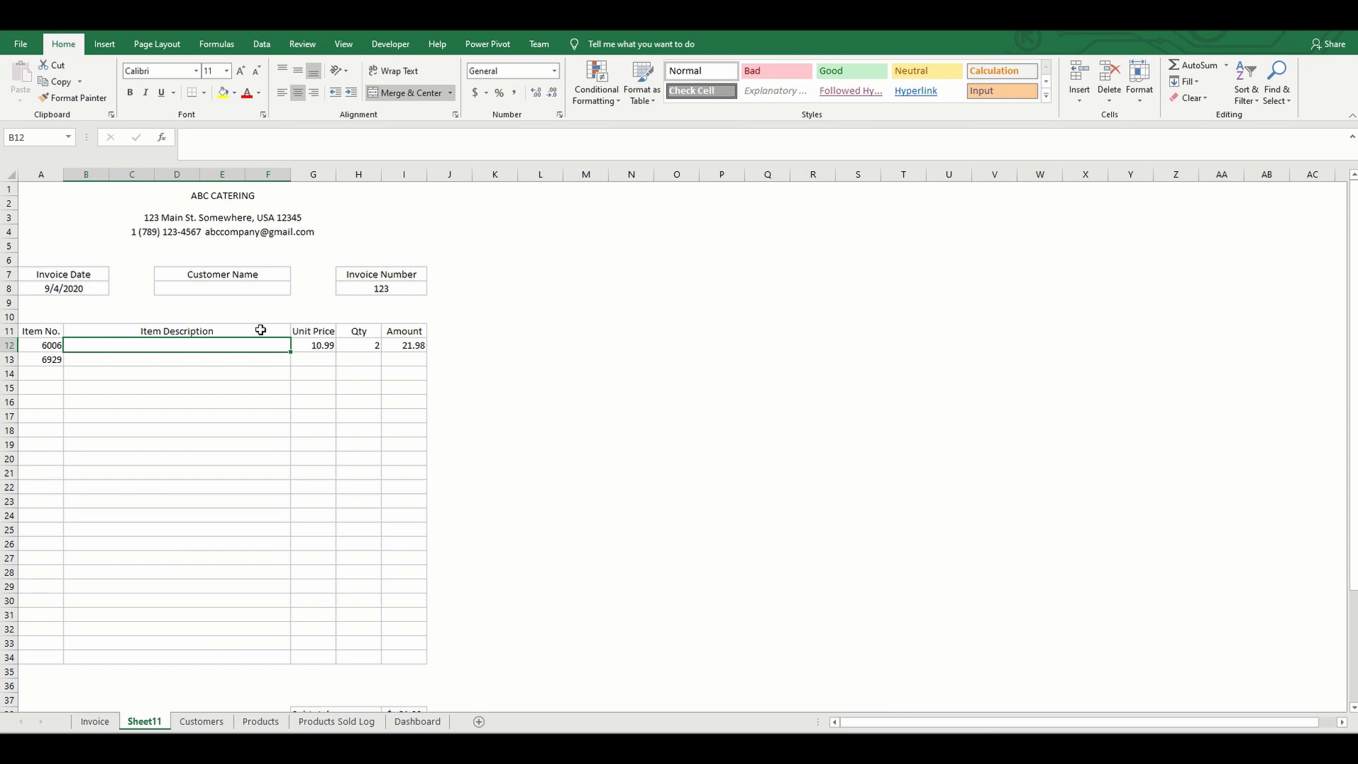
# Rename the product table on the Products sheet as Products
pyautogui.click(261, 722)
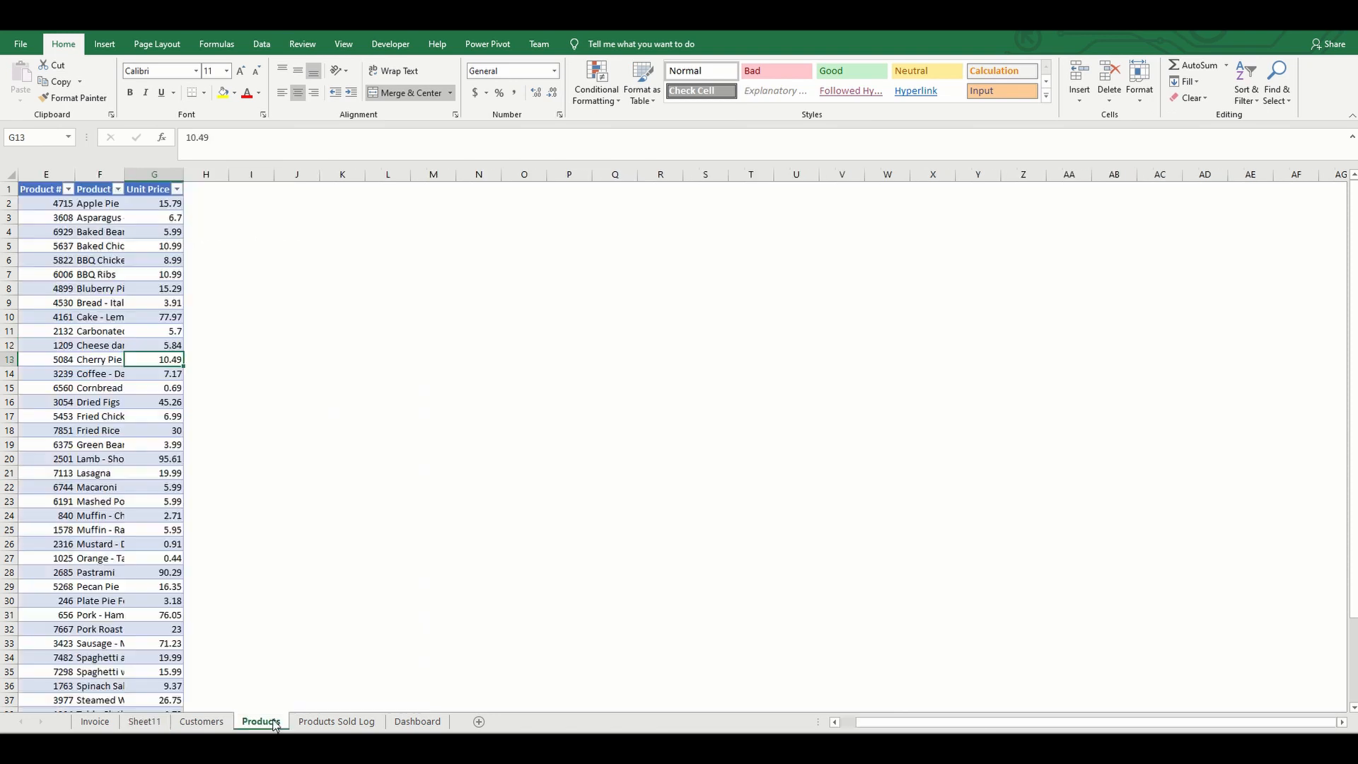
pyautogui.click(33, 81)
pyautogui.write('Pr')
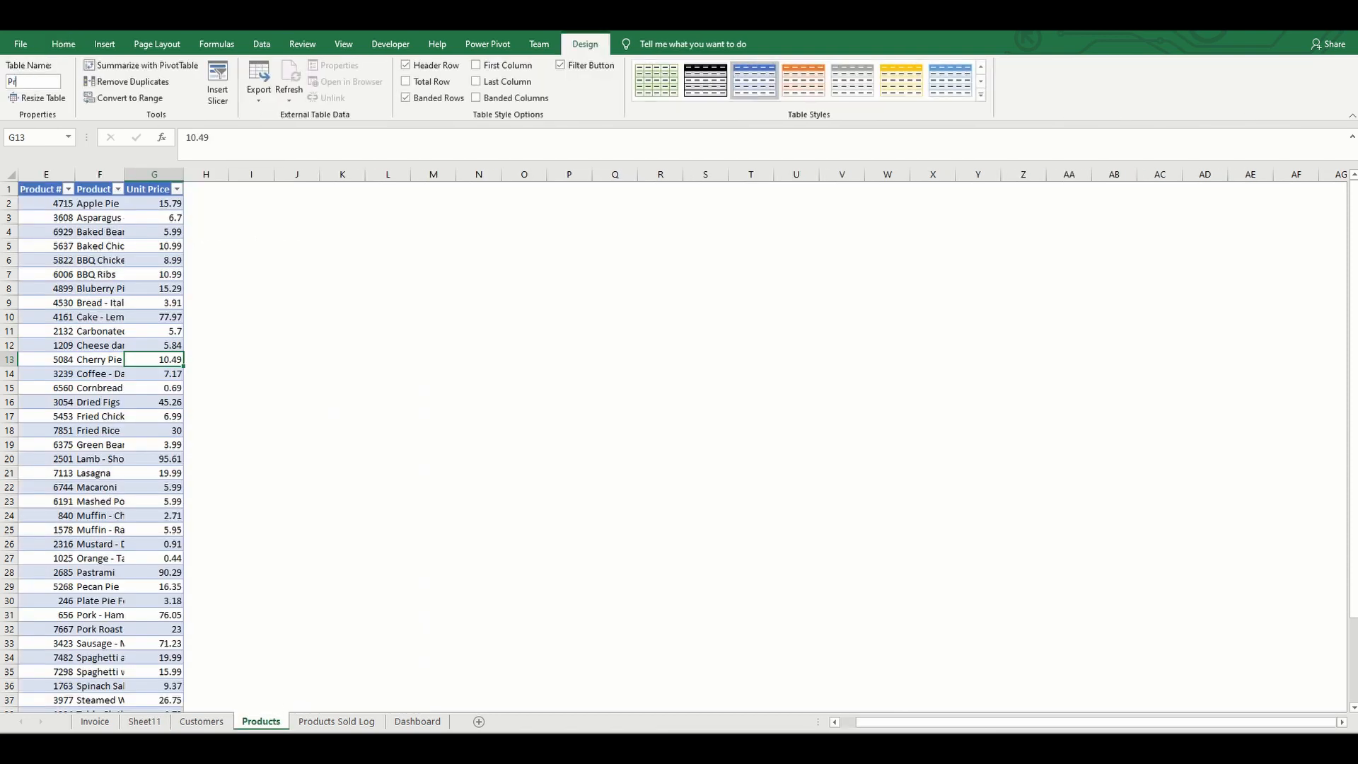
pyautogui.write('oducts')
# Enter =VLOOKUP(A12,Products,2,FALSE) in the Item Description cell B12 on Sheet11
pyautogui.click(145, 722)
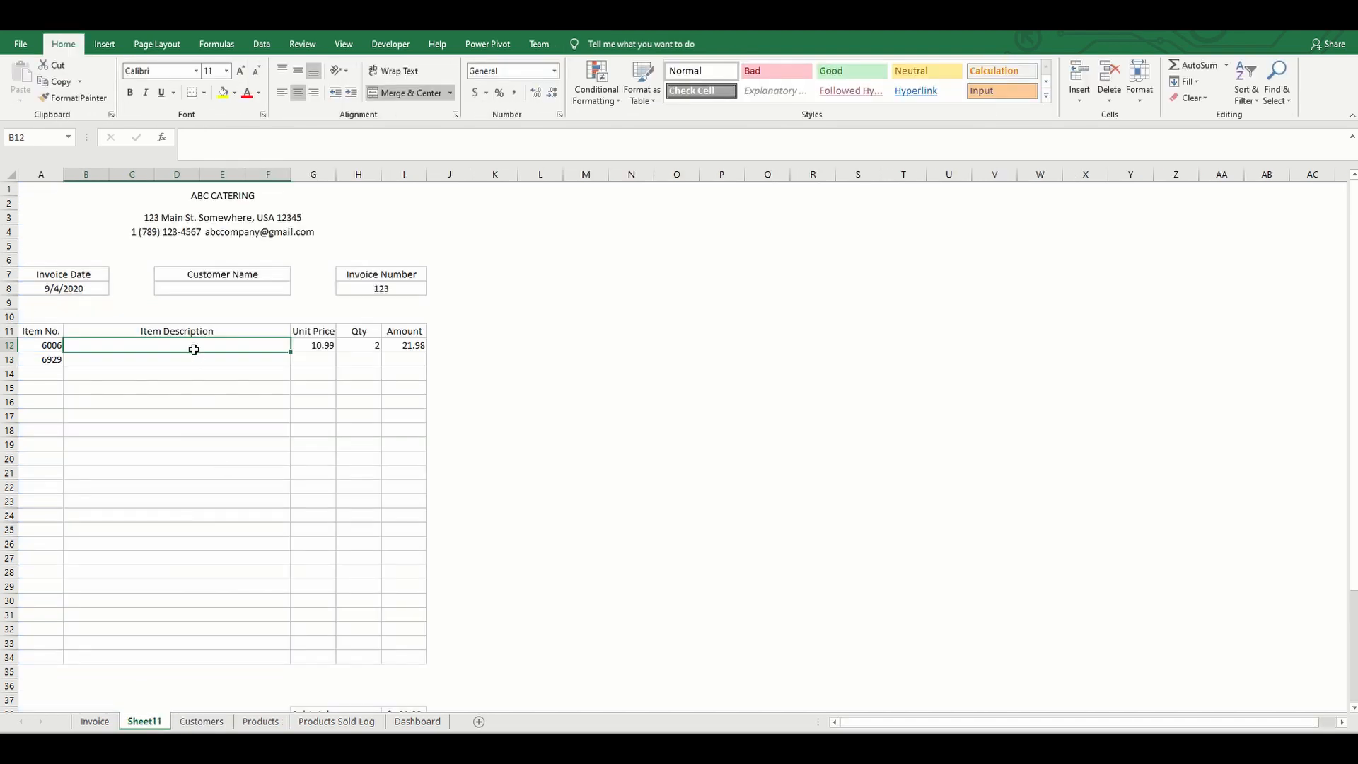
pyautogui.write('=')
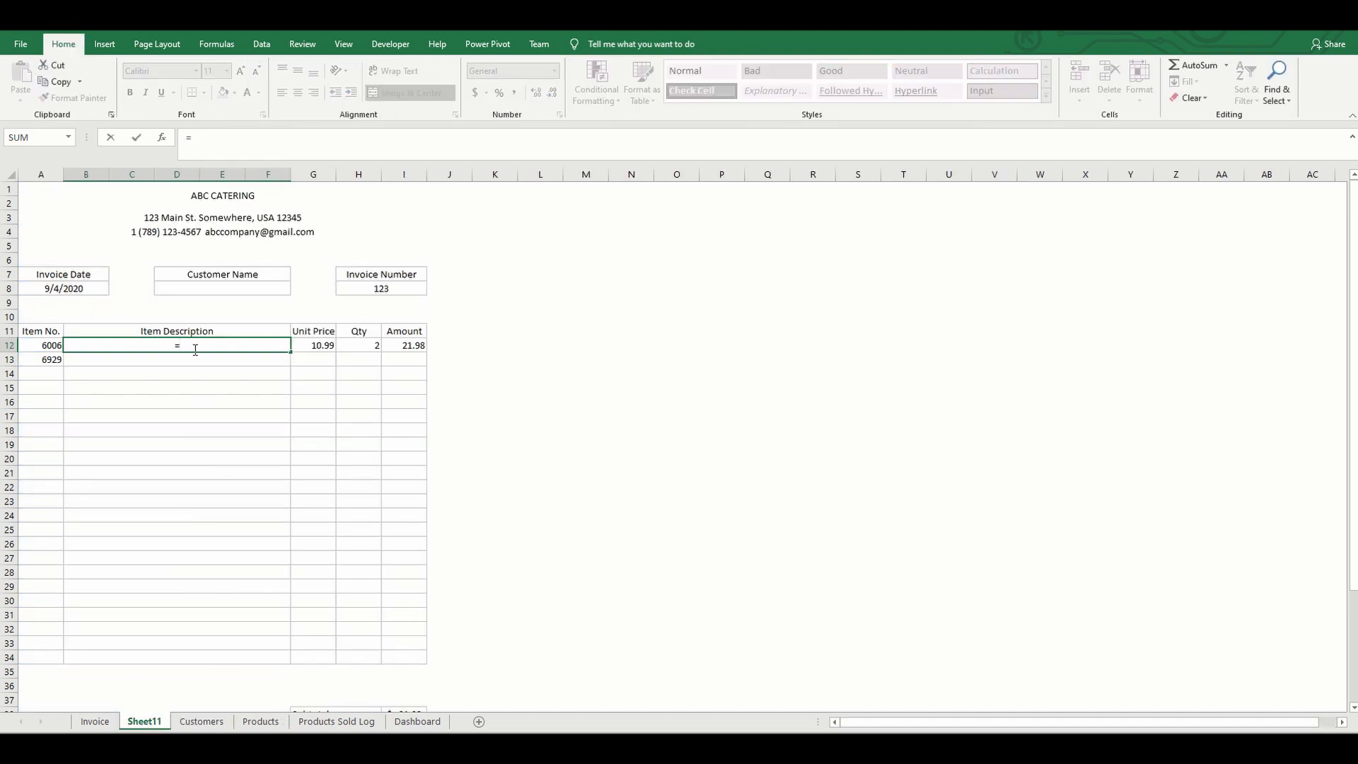
pyautogui.write('vlooku')
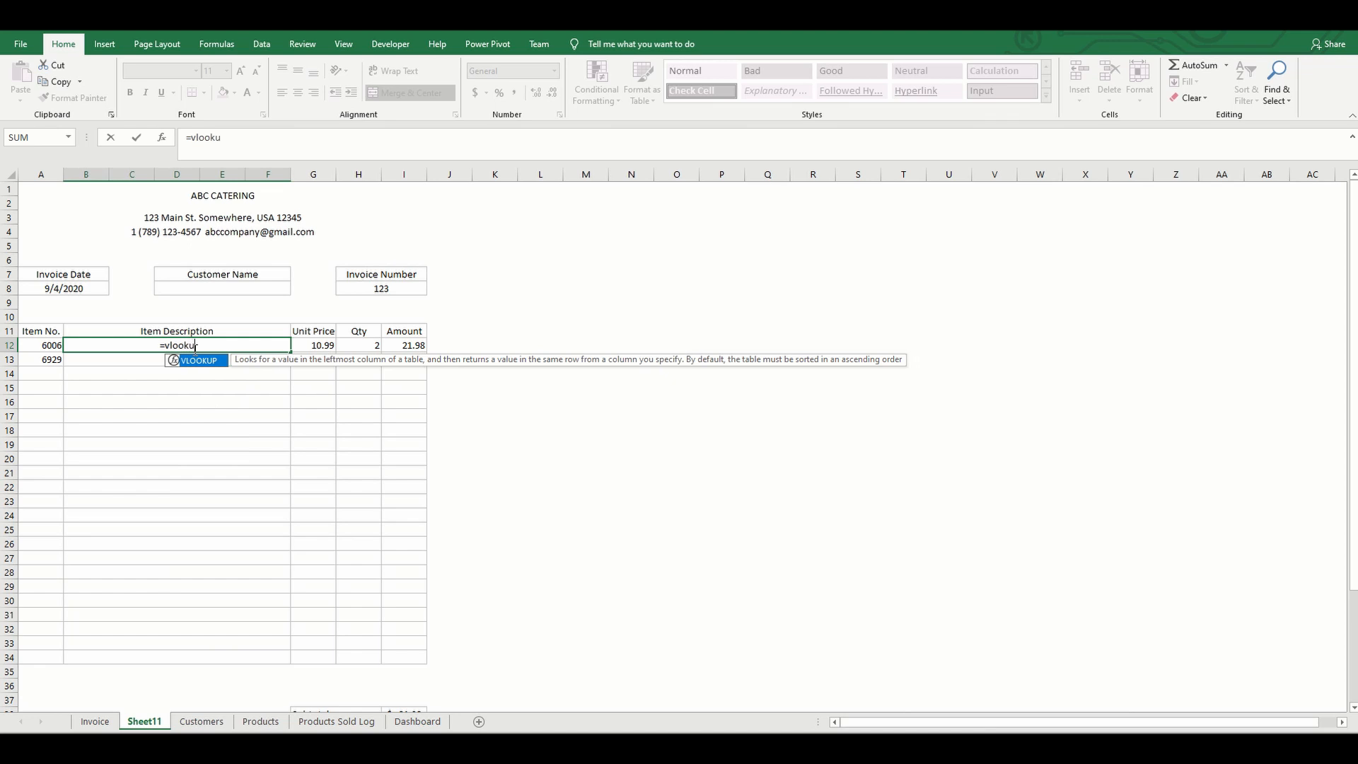
pyautogui.write('p(')
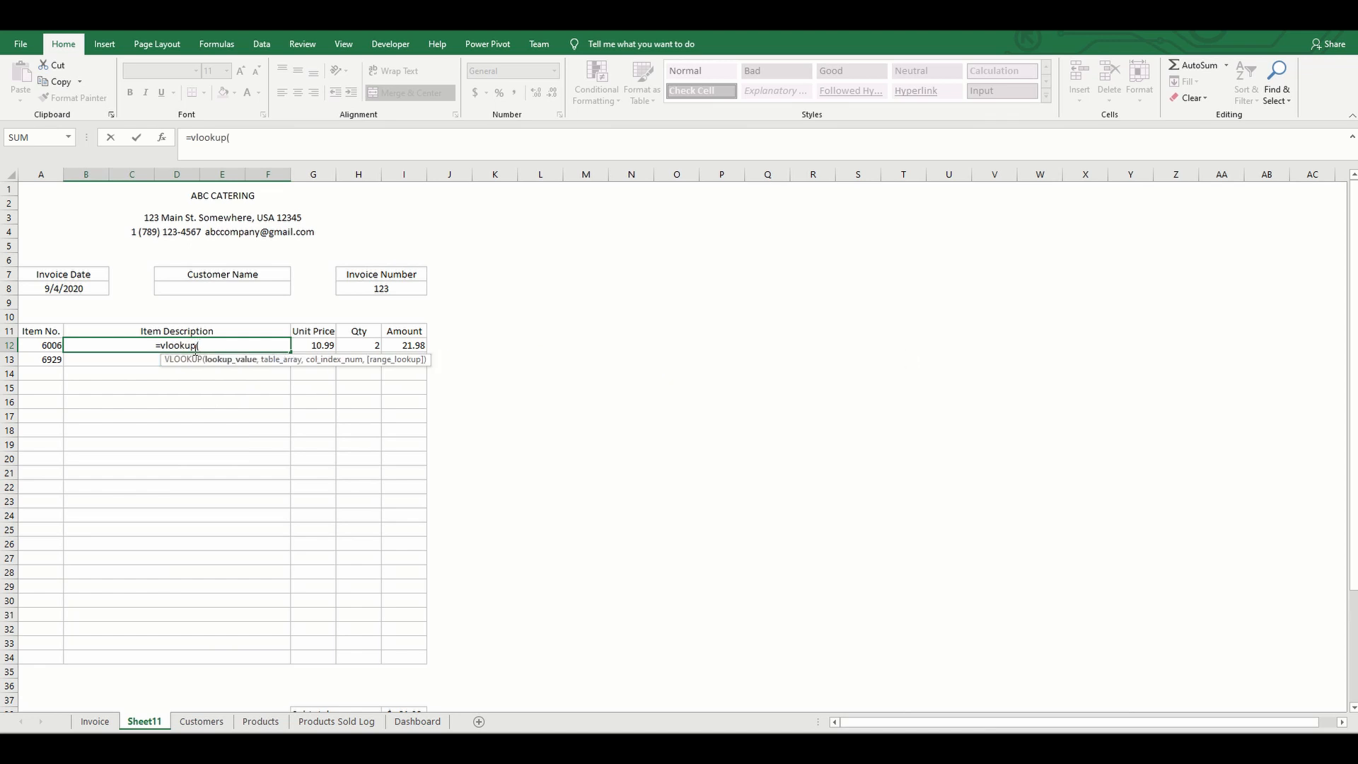
pyautogui.click(43, 343)
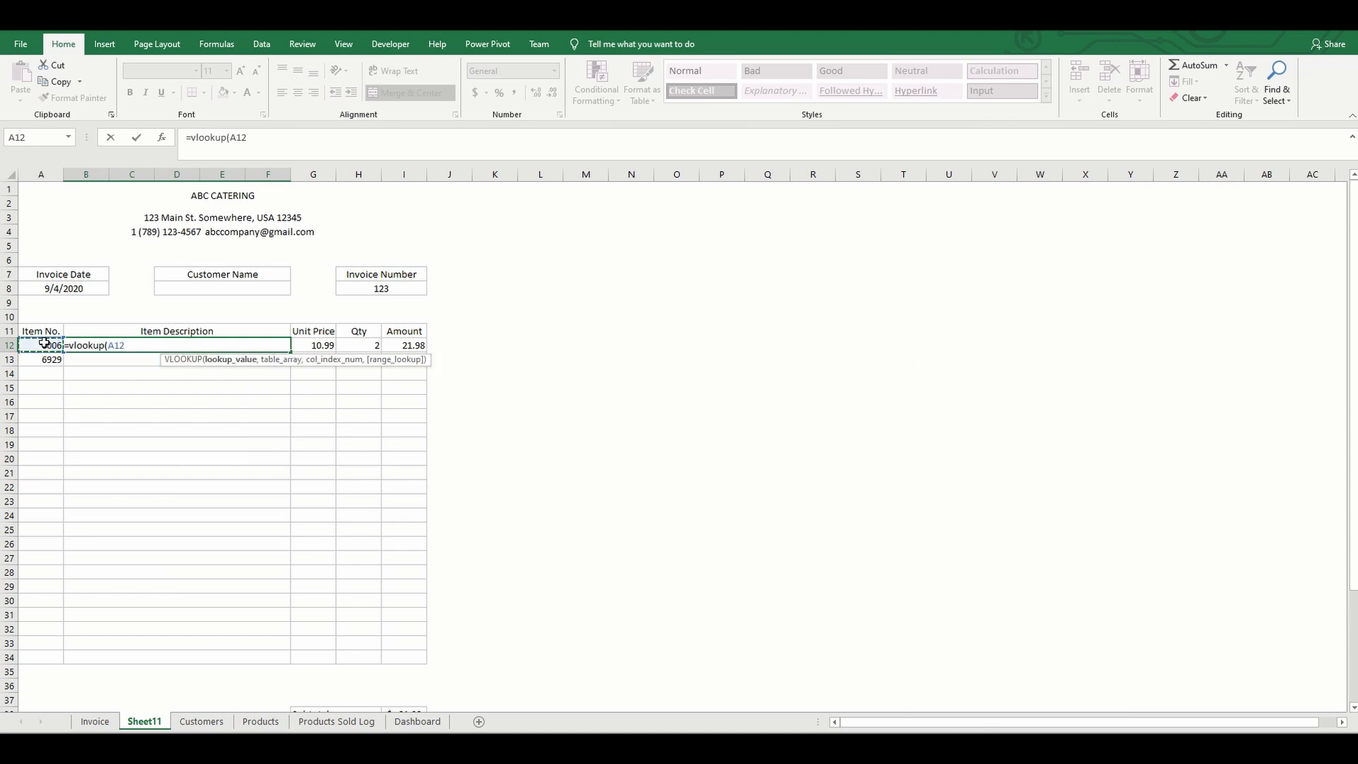
pyautogui.write(',')
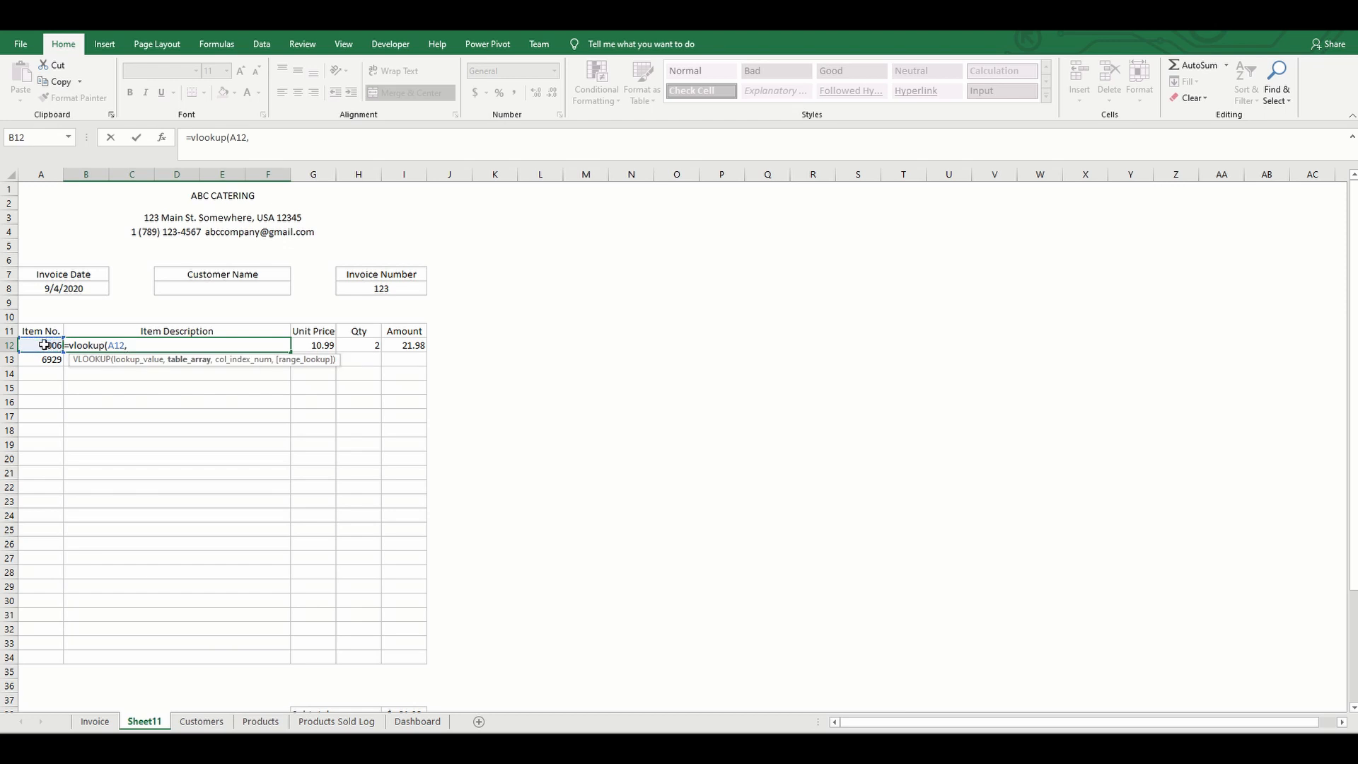
pyautogui.write('pro')
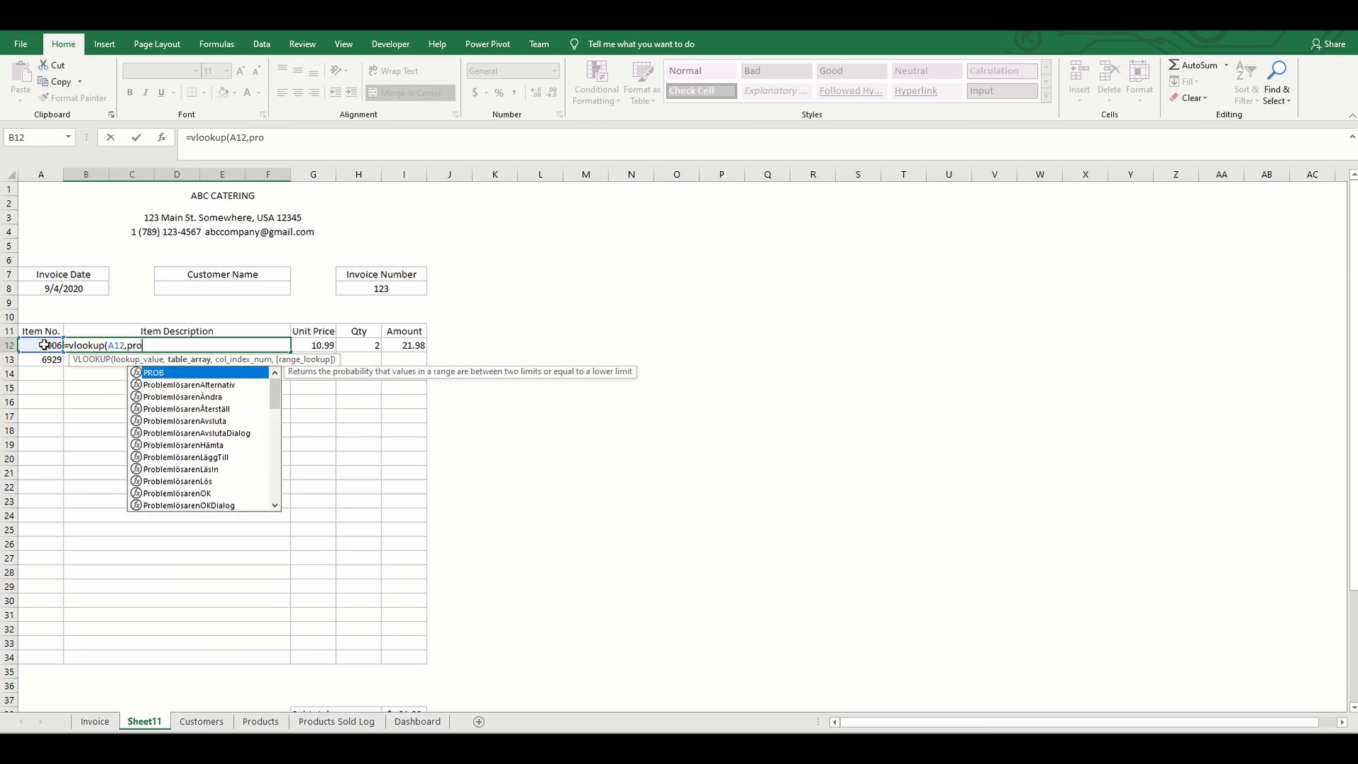
pyautogui.write('duct')
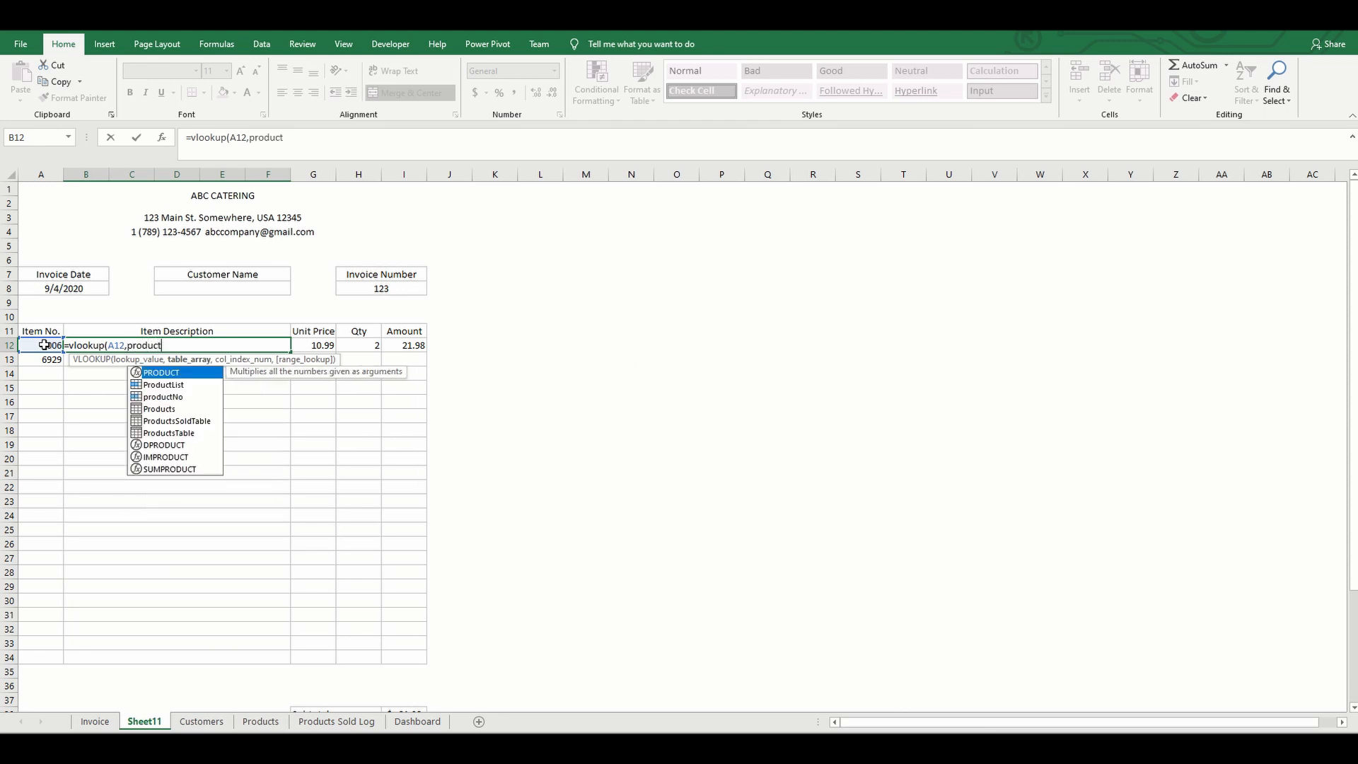
pyautogui.press('Down')
pyautogui.press('Down')
pyautogui.press('Down')
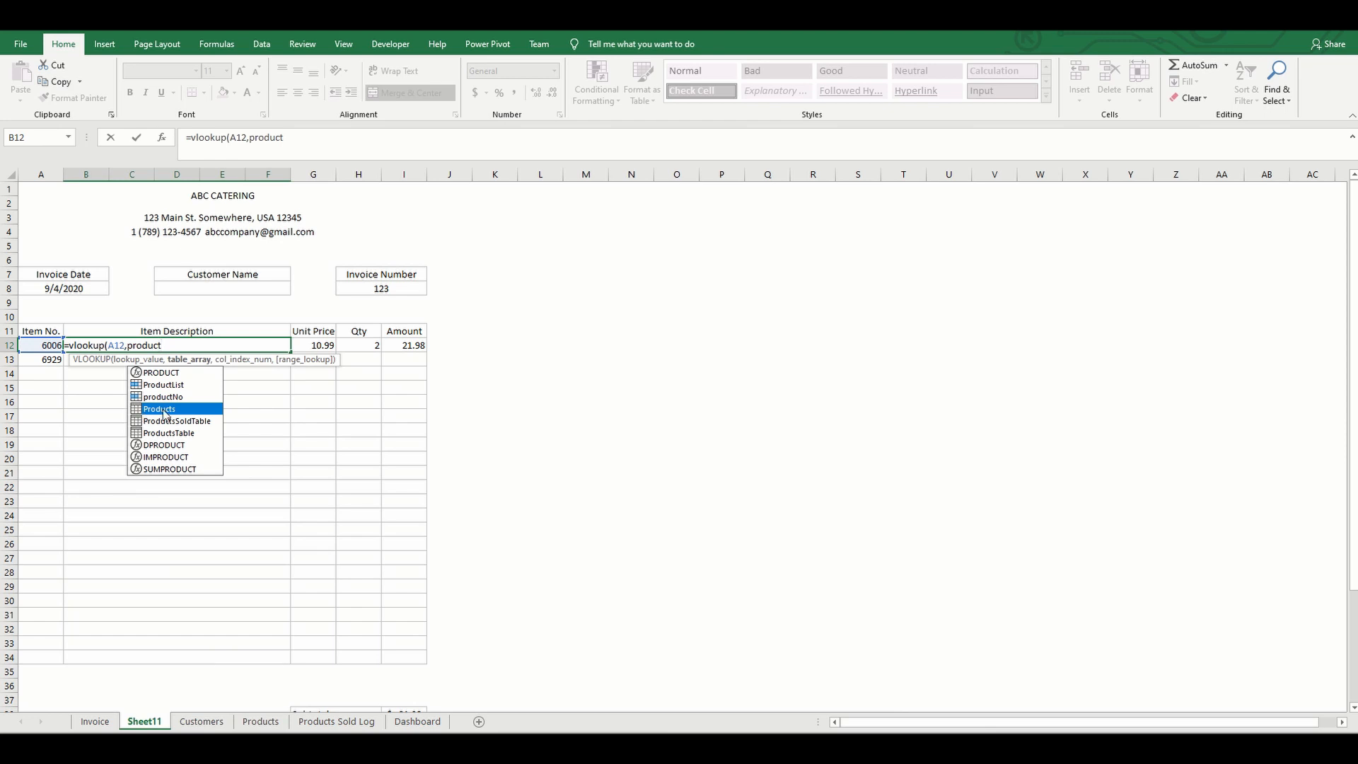
pyautogui.press('Tab')
pyautogui.write(',')
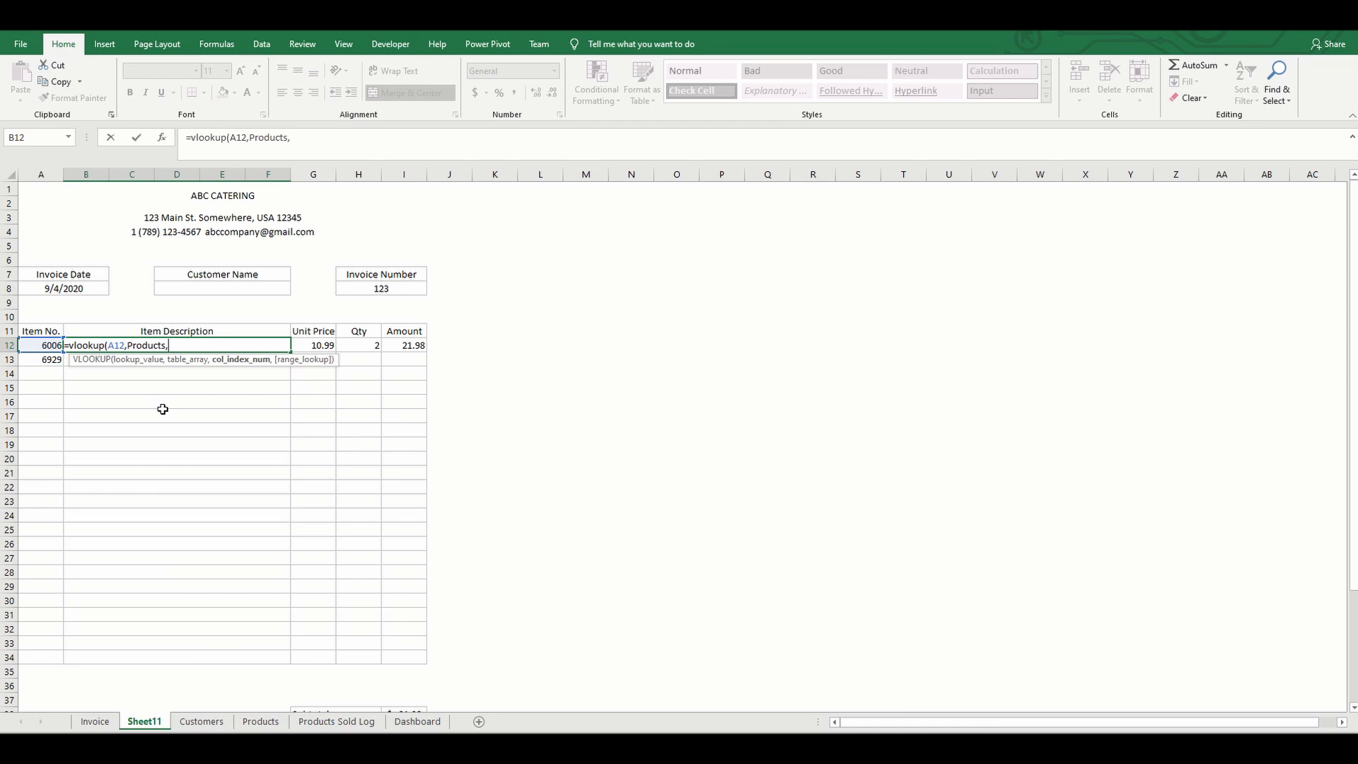
pyautogui.write('2,')
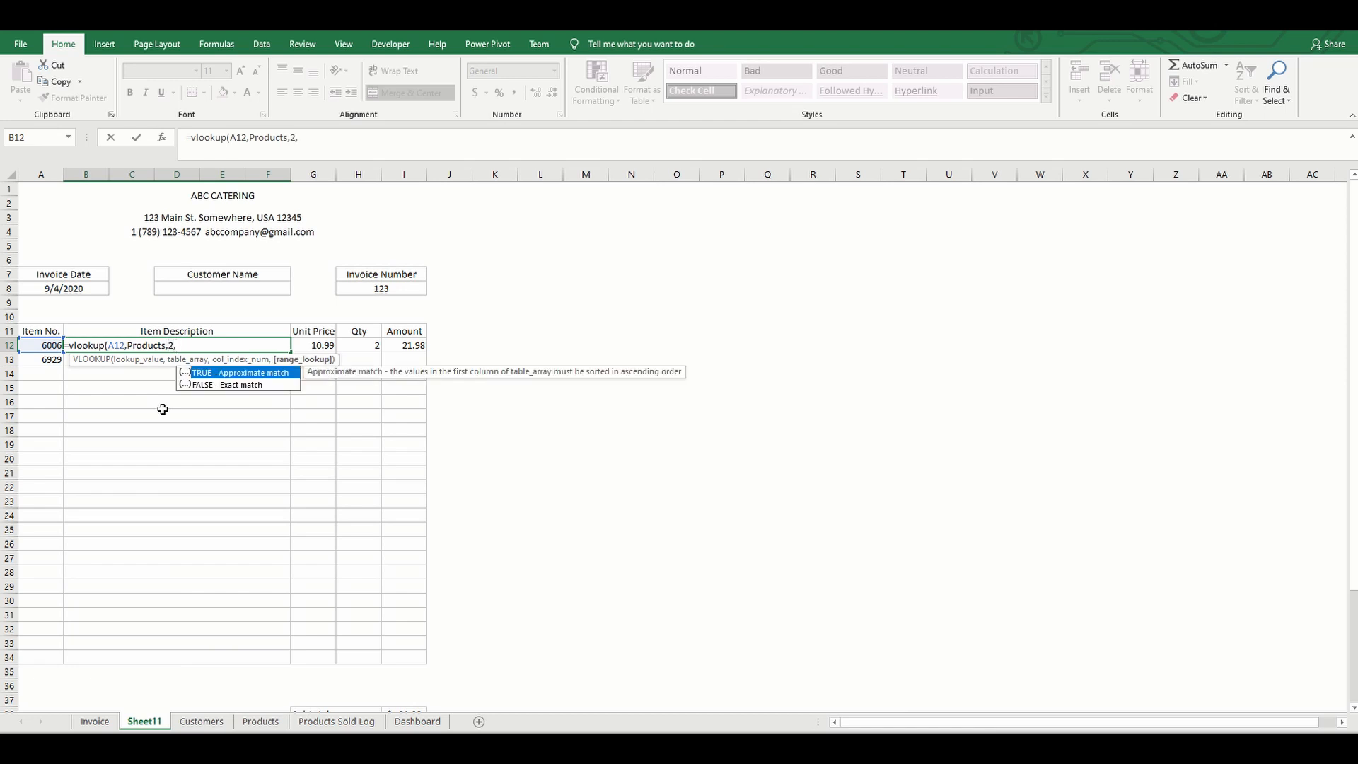
pyautogui.press('Down')
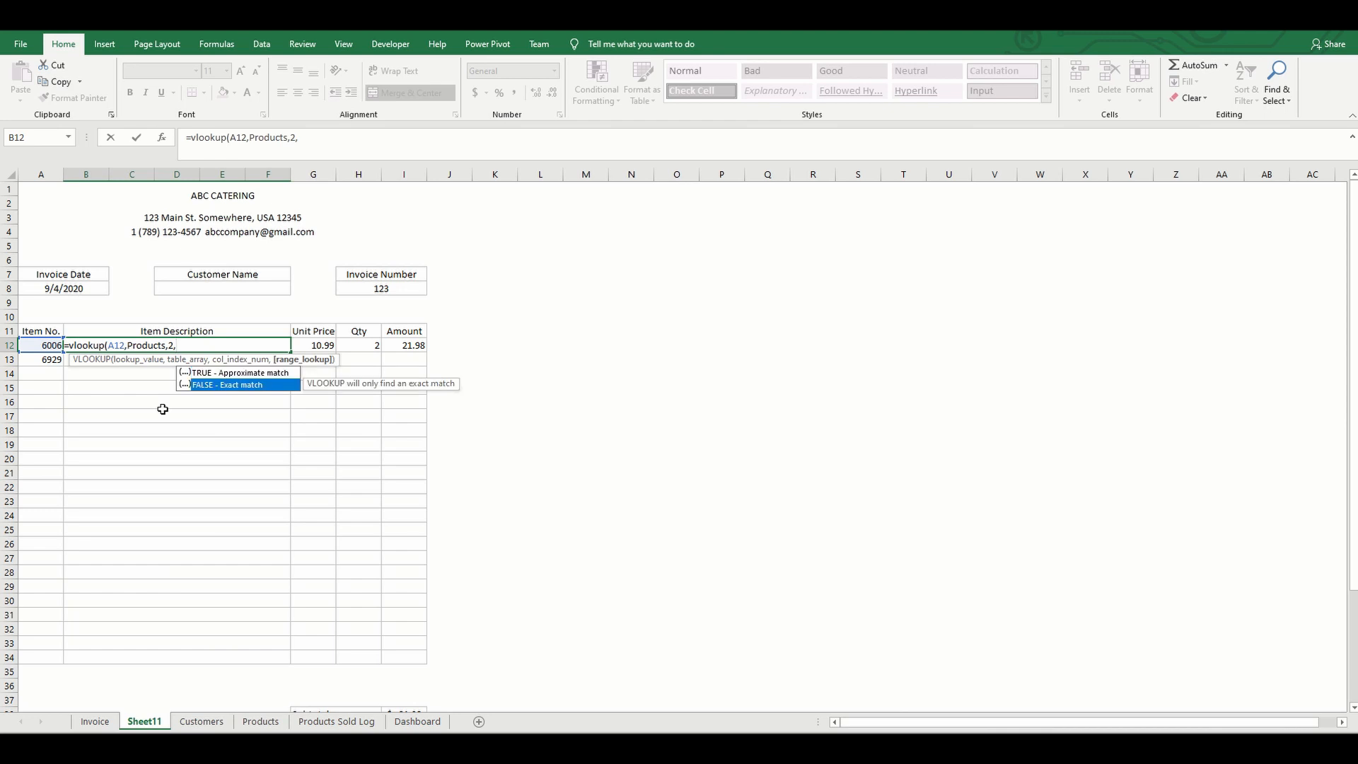
pyautogui.press('Tab')
pyautogui.write(')')
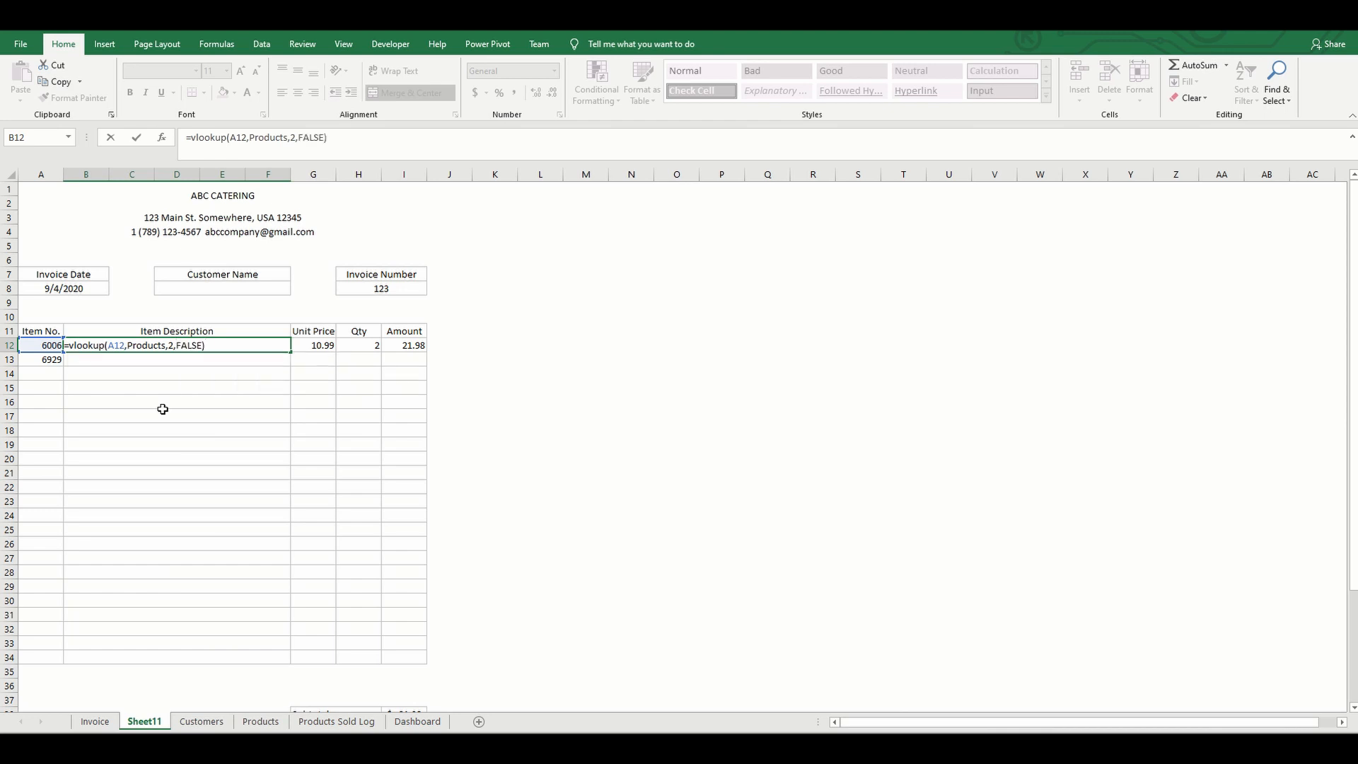
pyautogui.press('Return')
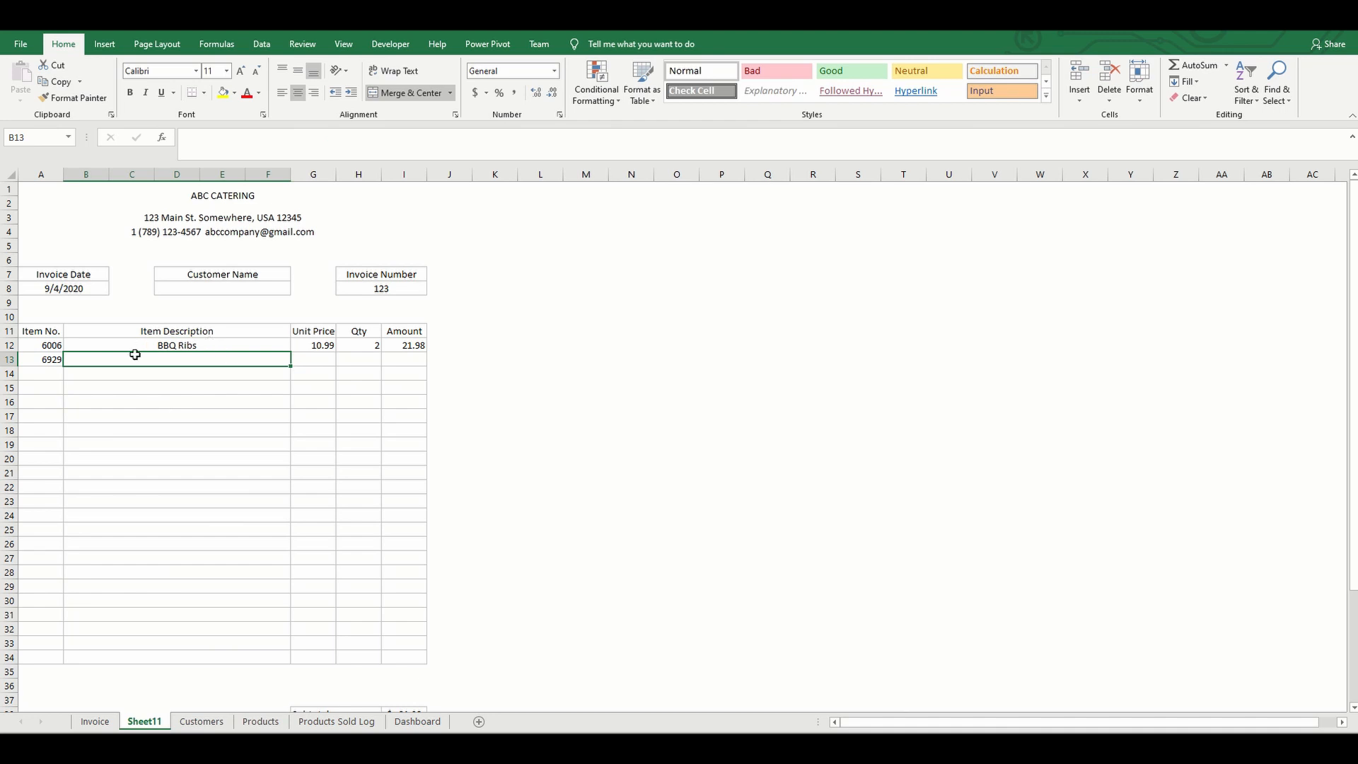
# Review each argument of the VLOOKUP formula in B12 against the product table, discarding any edits made while inspecting
pyautogui.click(177, 347)
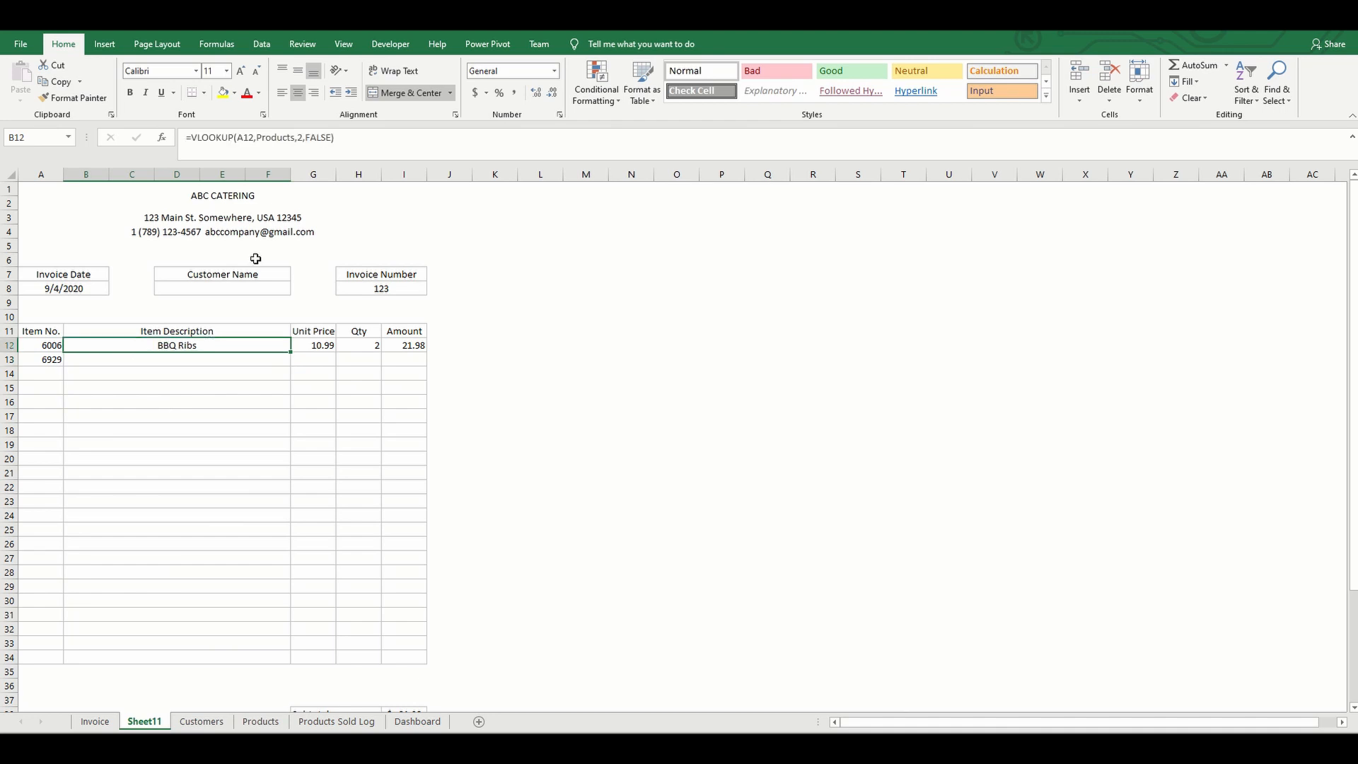
pyautogui.click(240, 140)
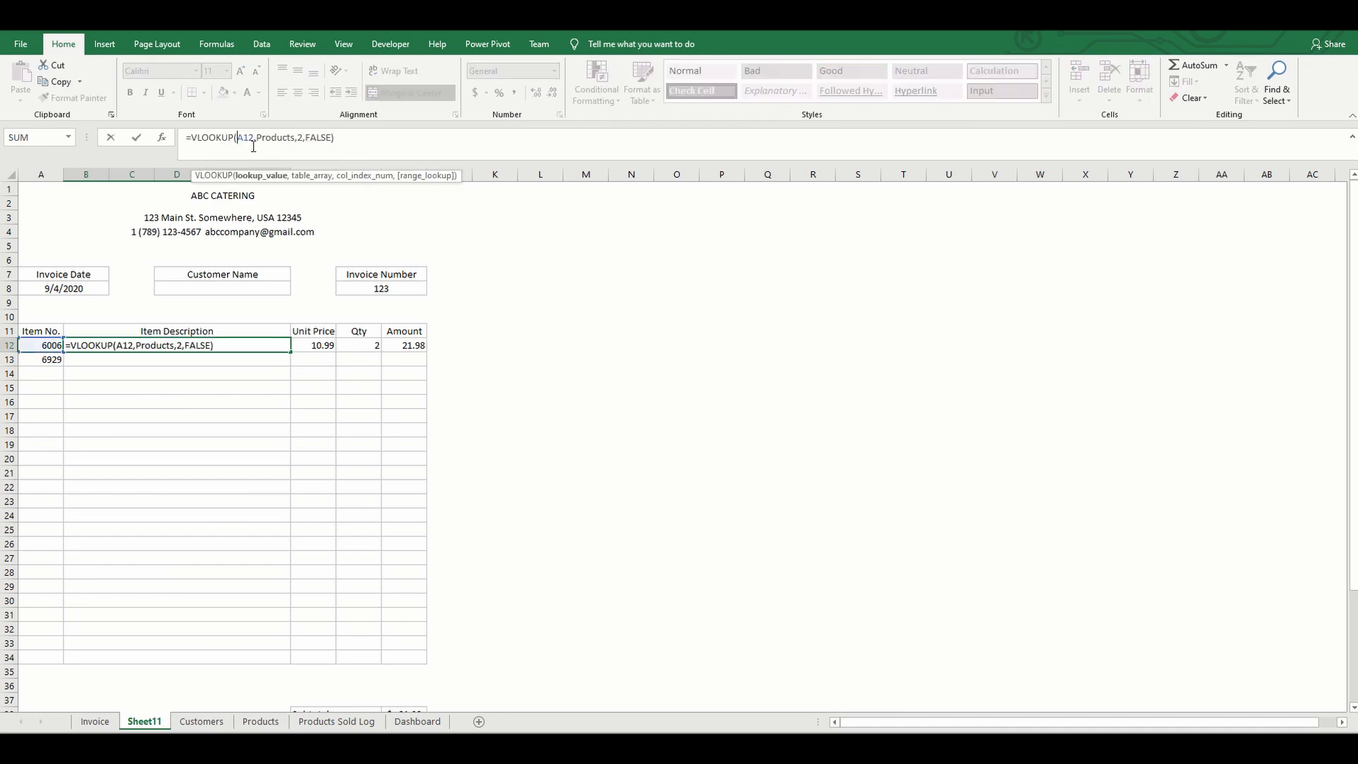
pyautogui.click(256, 177)
pyautogui.click(311, 176)
pyautogui.click(360, 175)
pyautogui.click(267, 722)
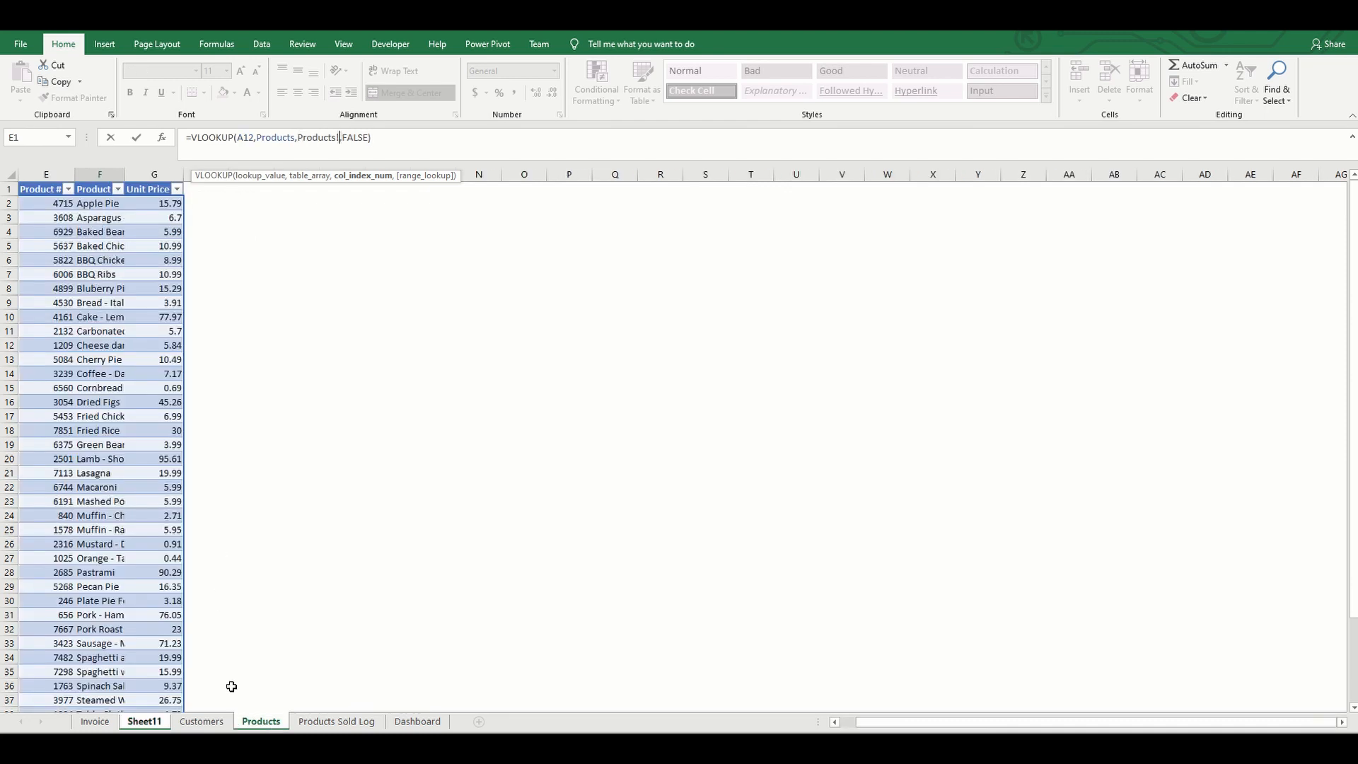
pyautogui.click(153, 719)
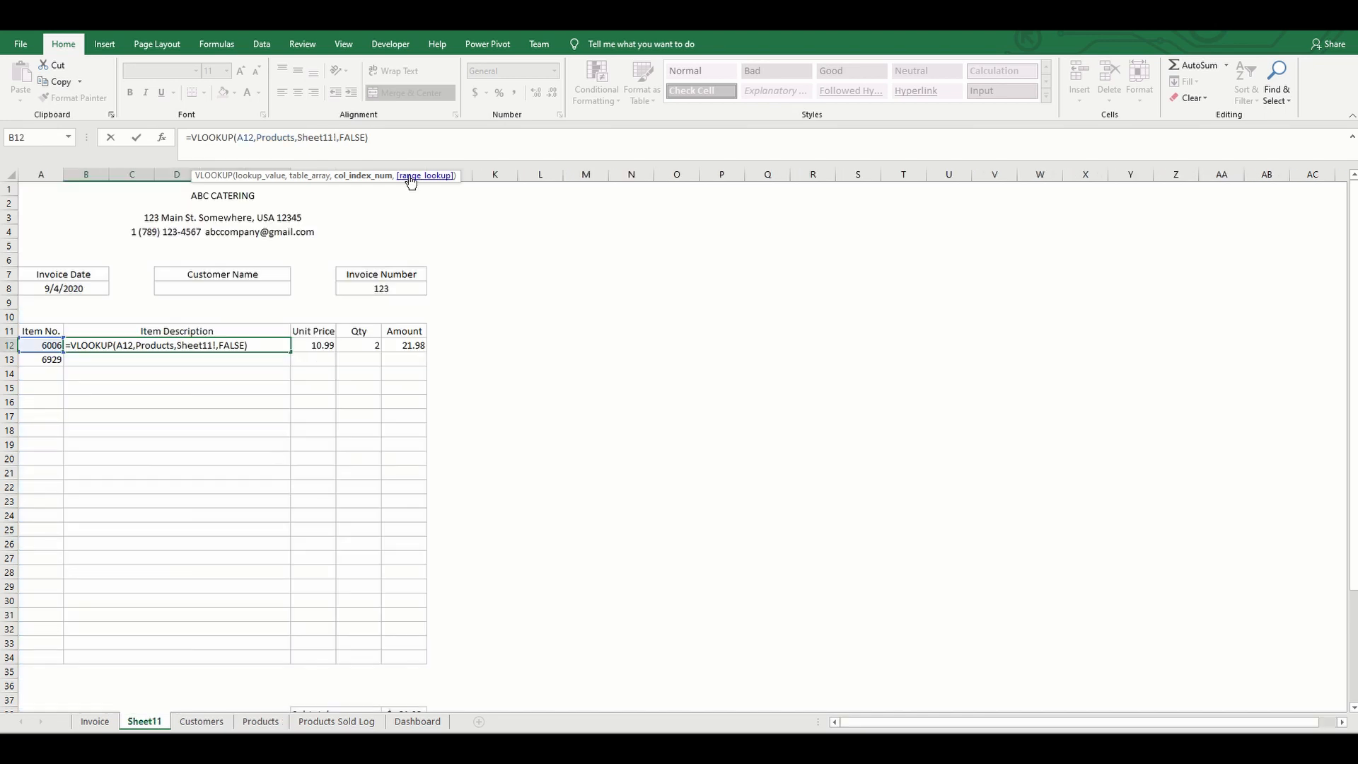
pyautogui.click(411, 176)
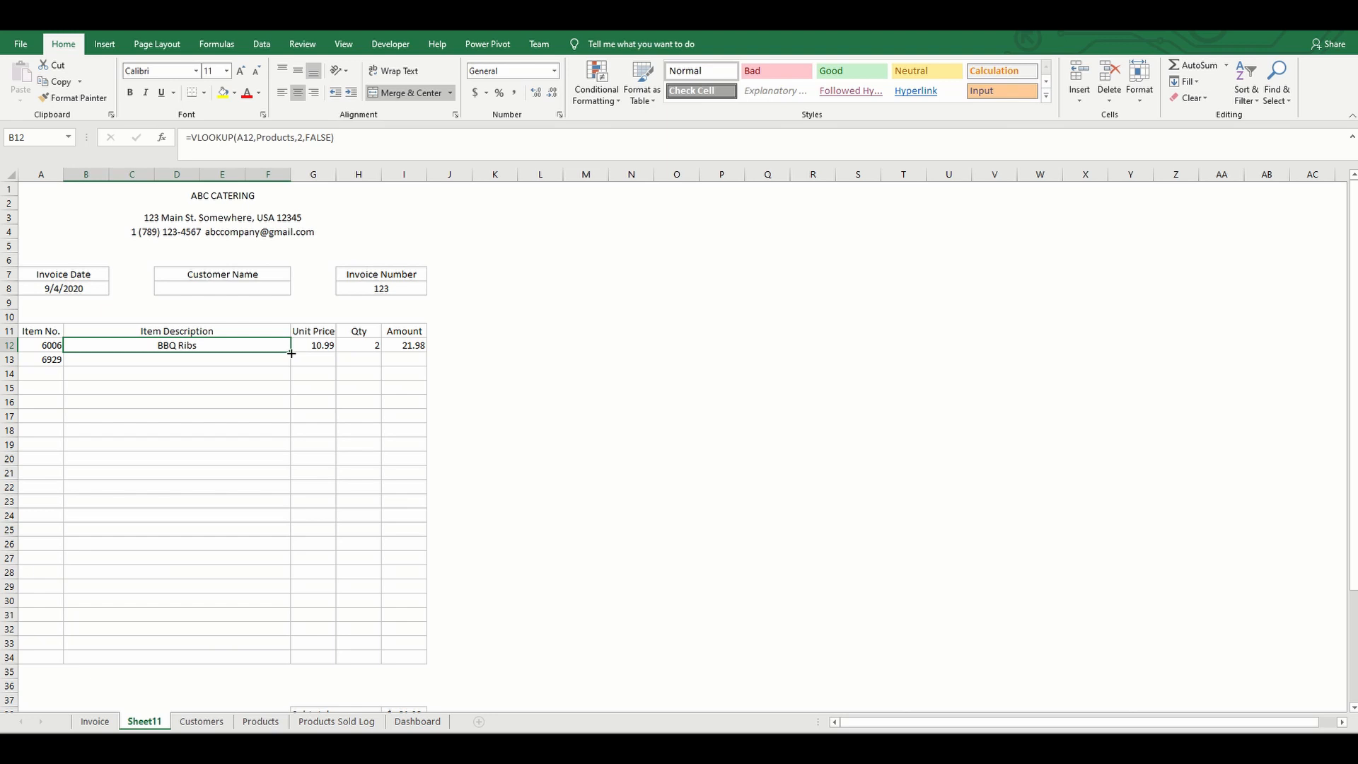
# Fill the VLOOKUP formula from B12 down the Item Description column to row 34
pyautogui.moveTo(291, 353); pyautogui.dragTo(276, 668)
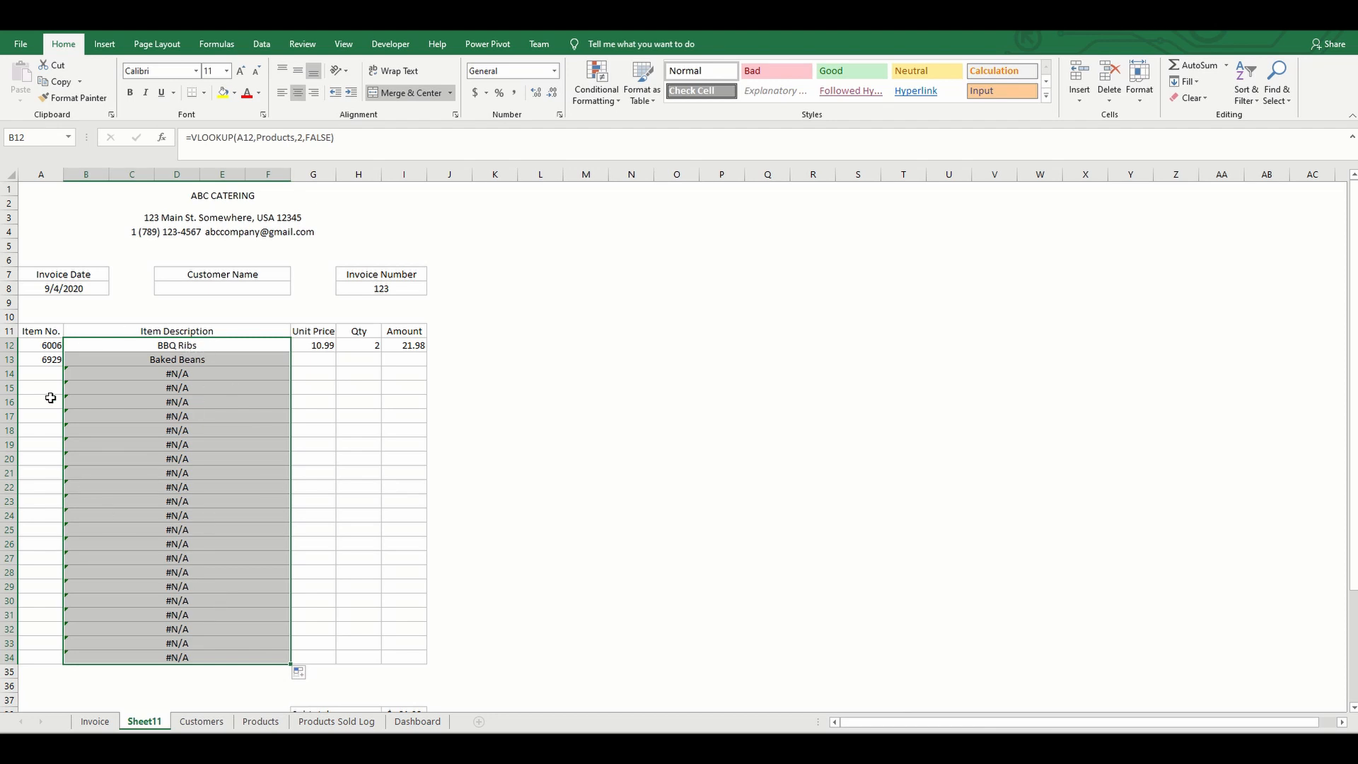
# Wrap the lookup in B12 with a blank check: =IF(A12="","",VLOOKUP(A12,Products,2,FALSE))
pyautogui.click(182, 343)
pyautogui.click(188, 137)
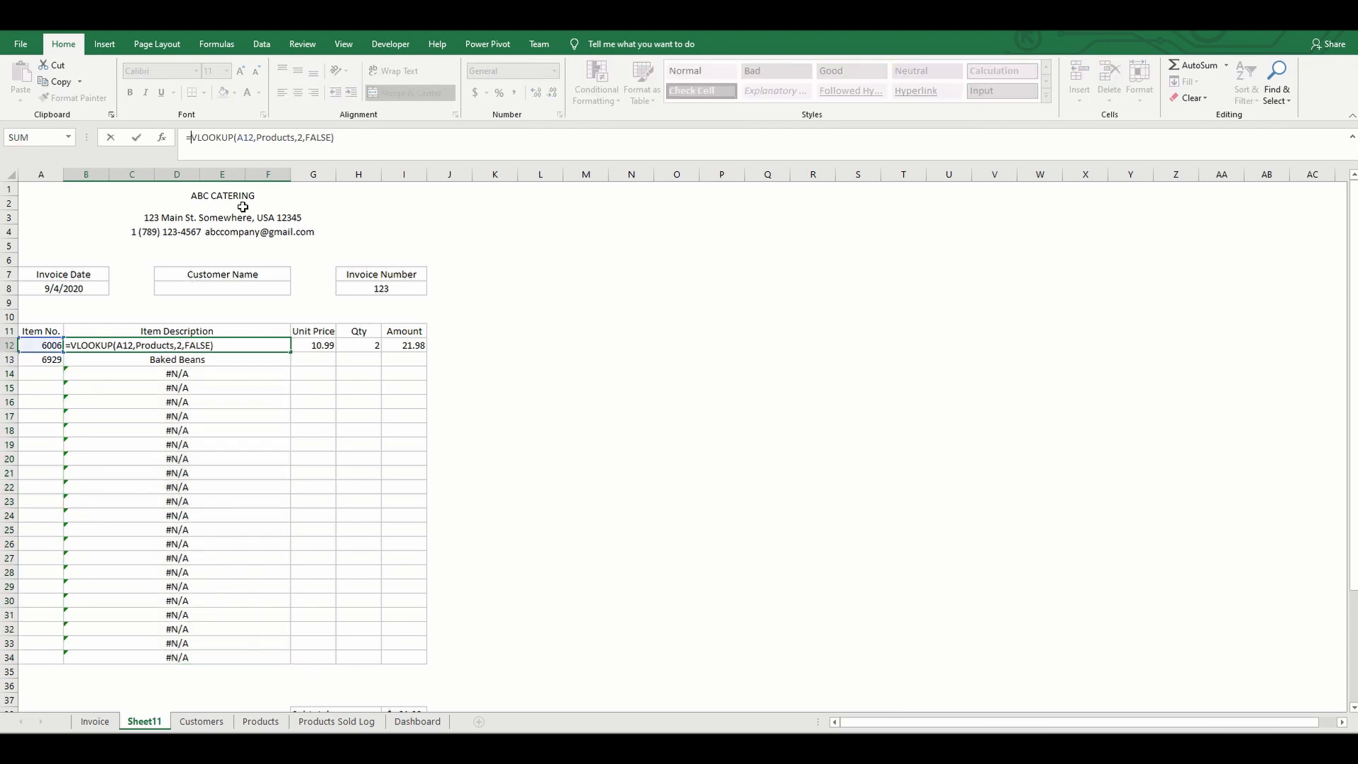
pyautogui.write('if(')
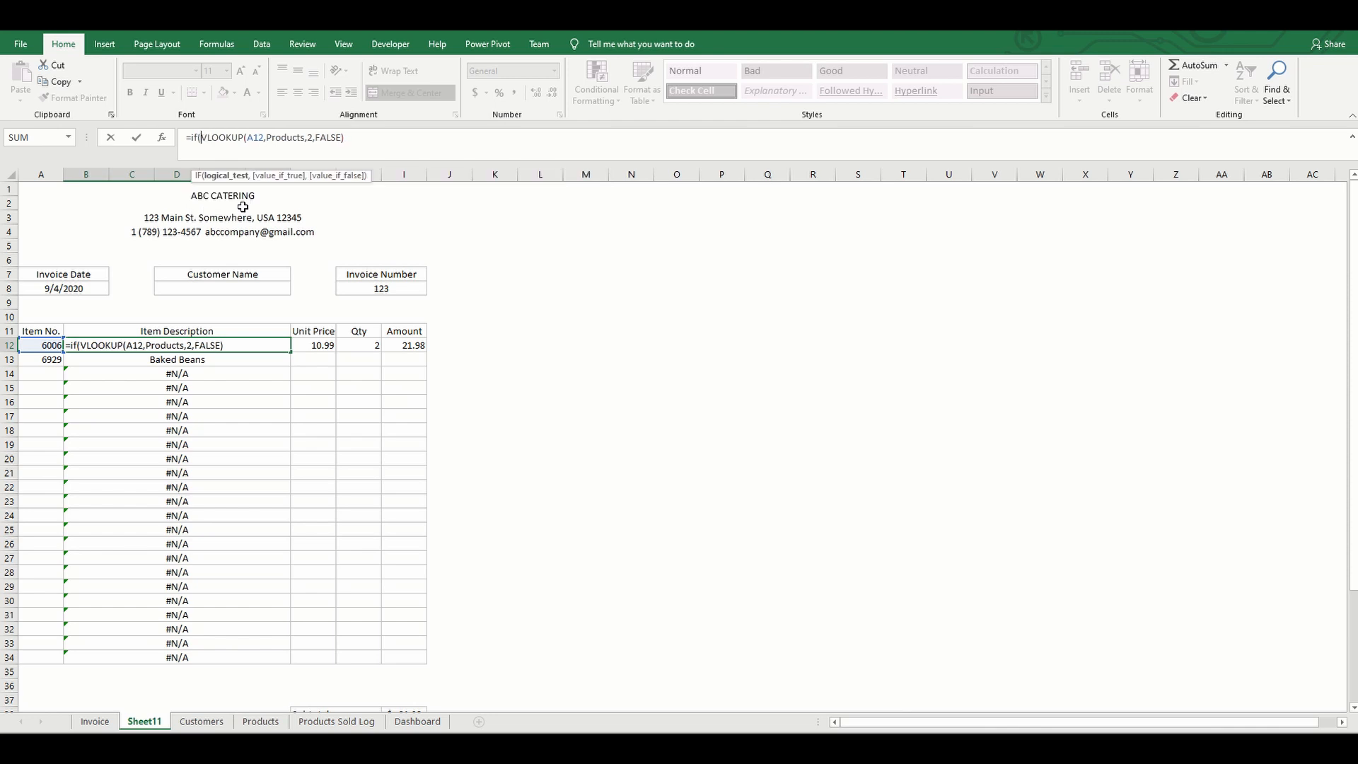
pyautogui.click(54, 346)
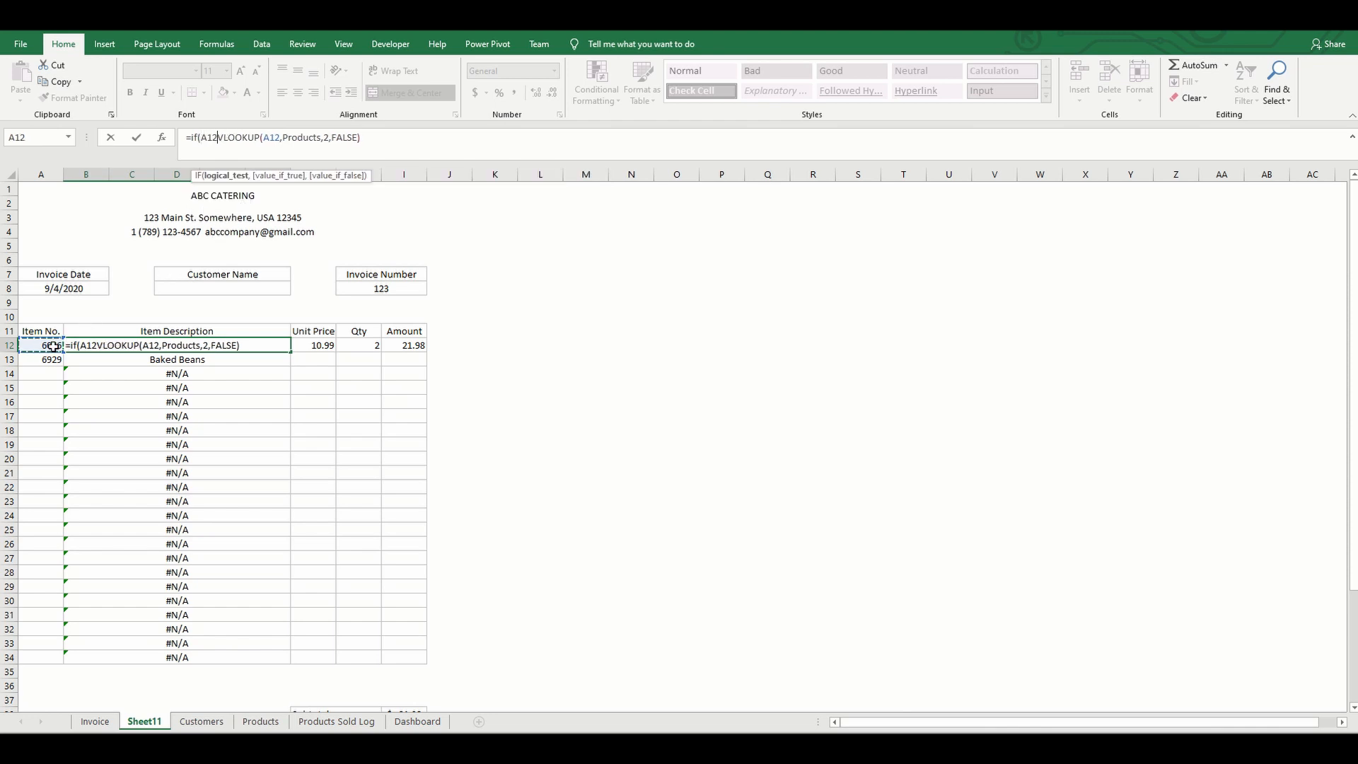
pyautogui.write('=""')
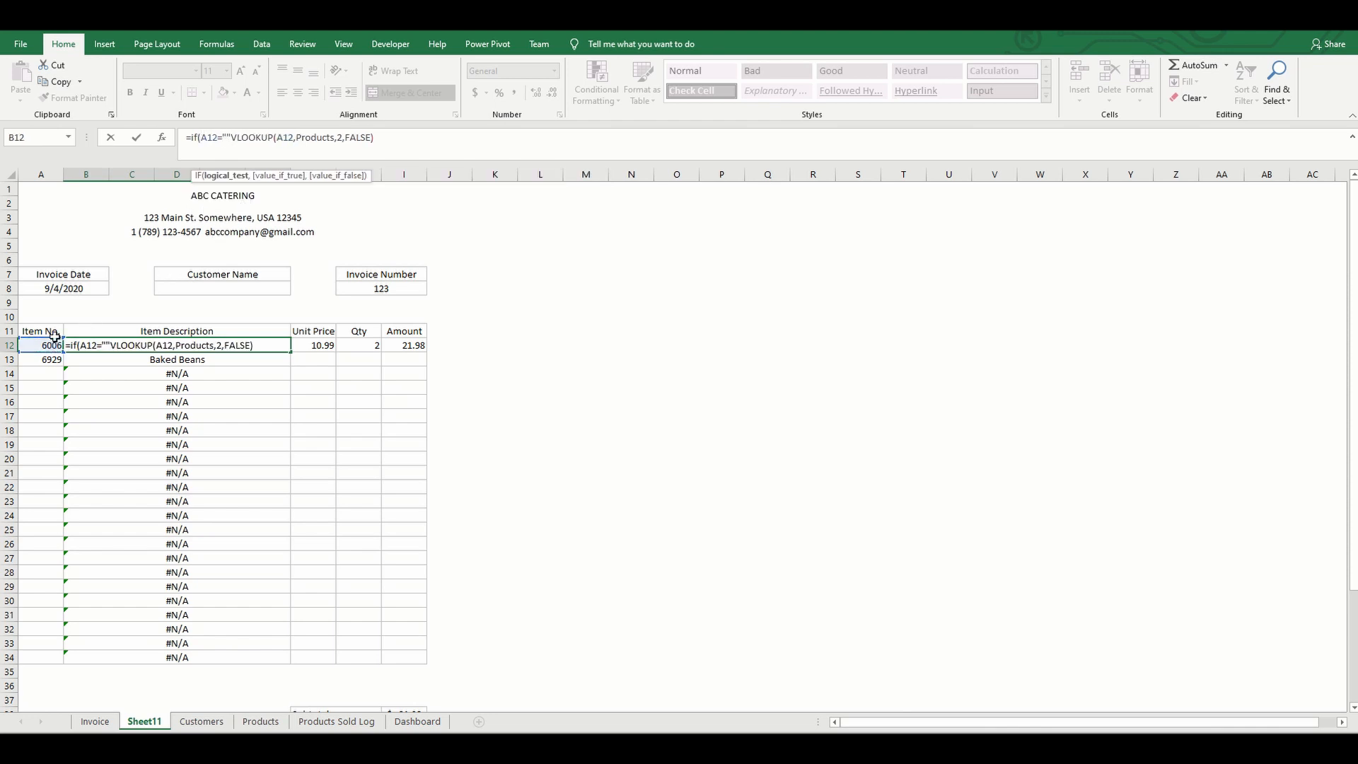
pyautogui.write(',""')
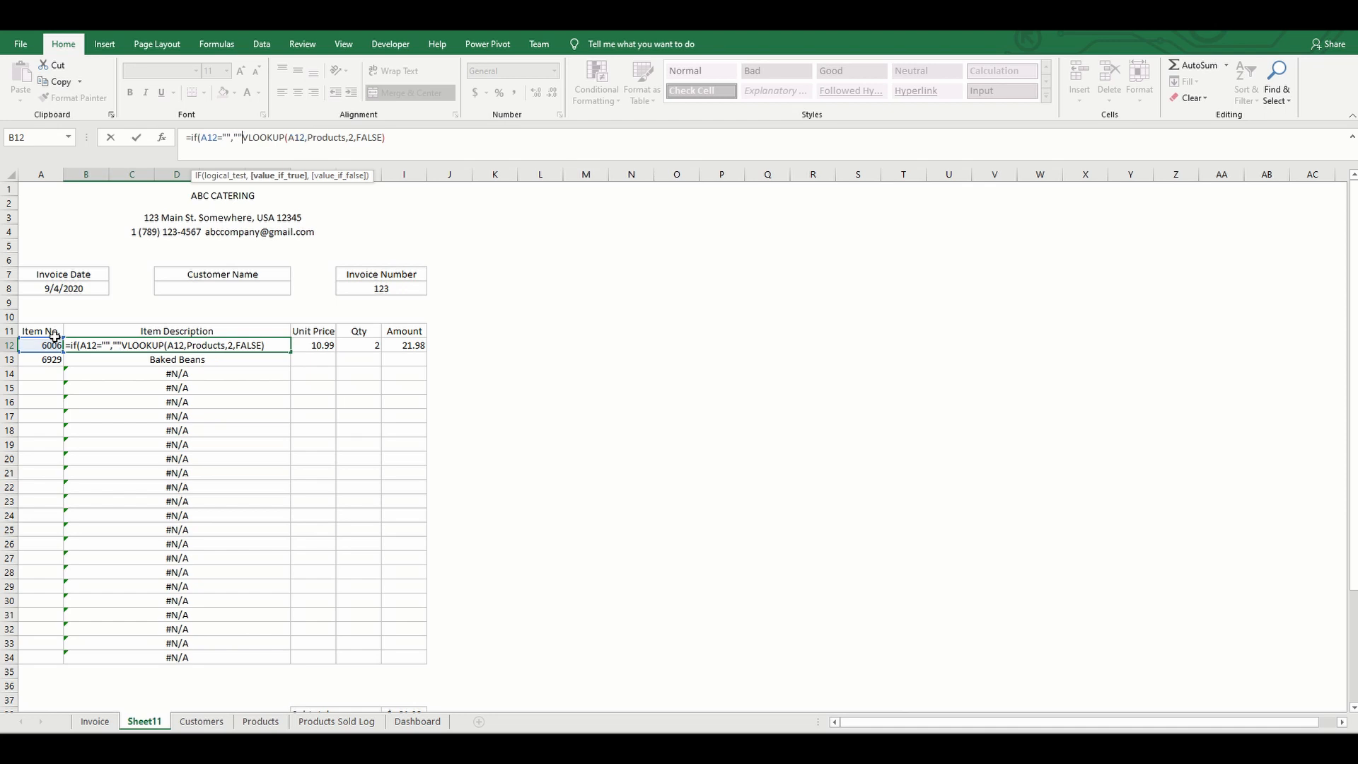
pyautogui.write(',')
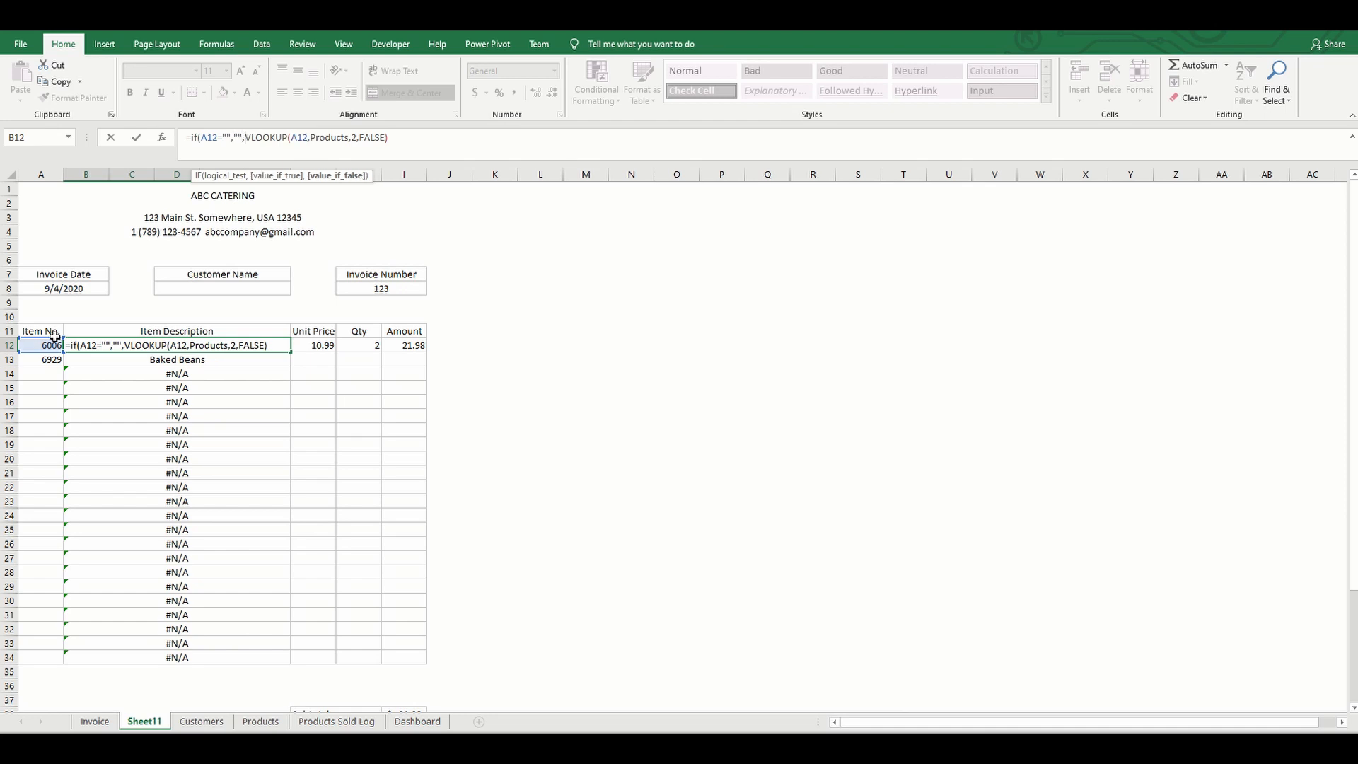
pyautogui.click(407, 144)
pyautogui.write(')')
# Fill the blank-safe lookup formula from B12 down the Item Description column to row 34
pyautogui.click(282, 348)
pyautogui.moveTo(290, 351); pyautogui.dragTo(258, 660)
pyautogui.click(216, 558)
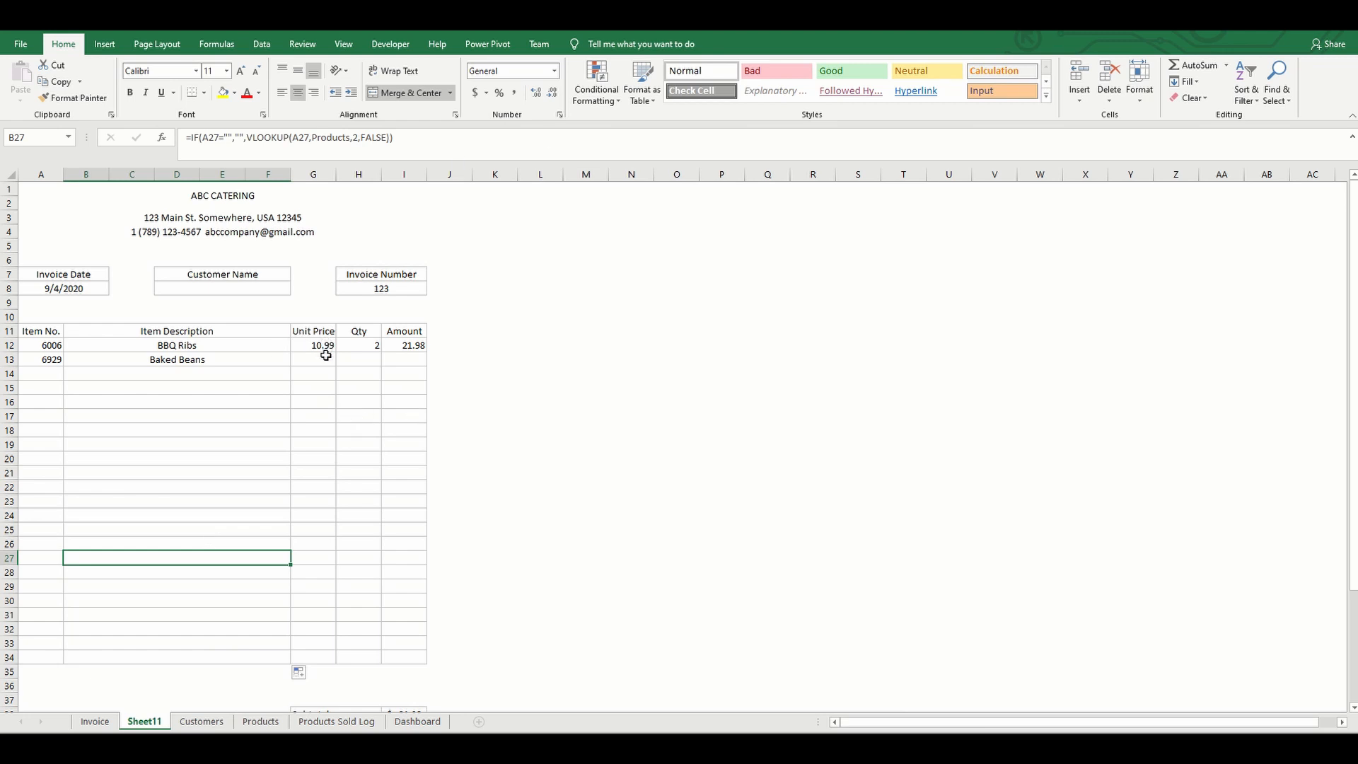
pyautogui.click(249, 360)
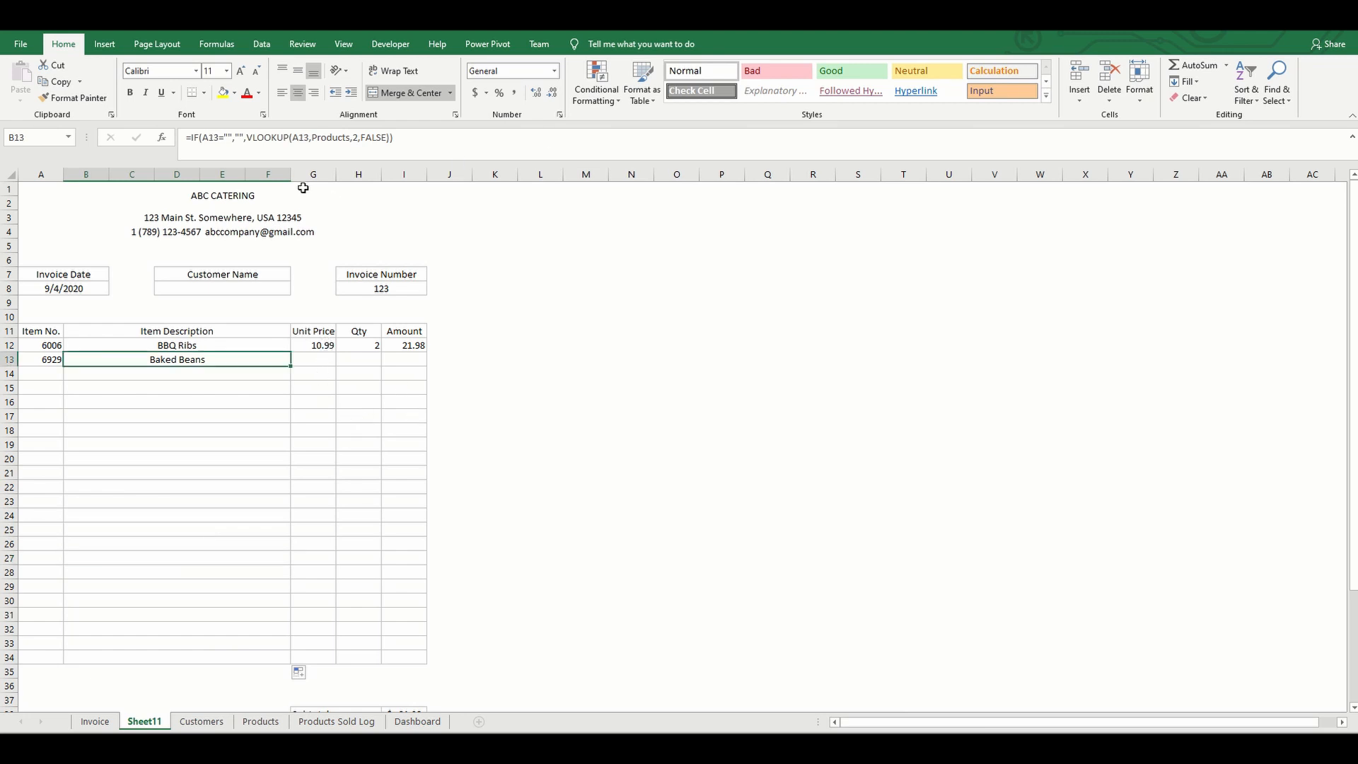
pyautogui.click(358, 139)
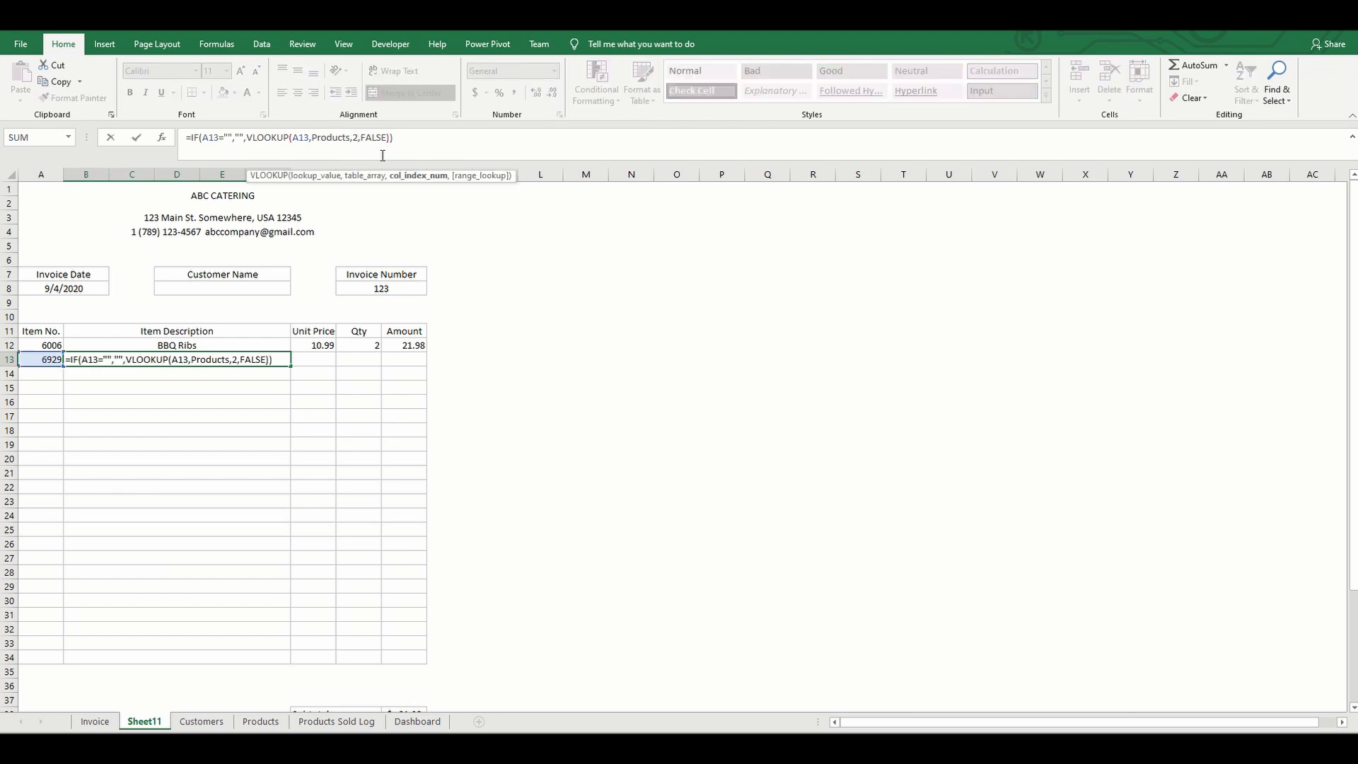
pyautogui.press('Escape')
# Copy the full formula text from the Item Description cell B12 without changing it
pyautogui.click(265, 346)
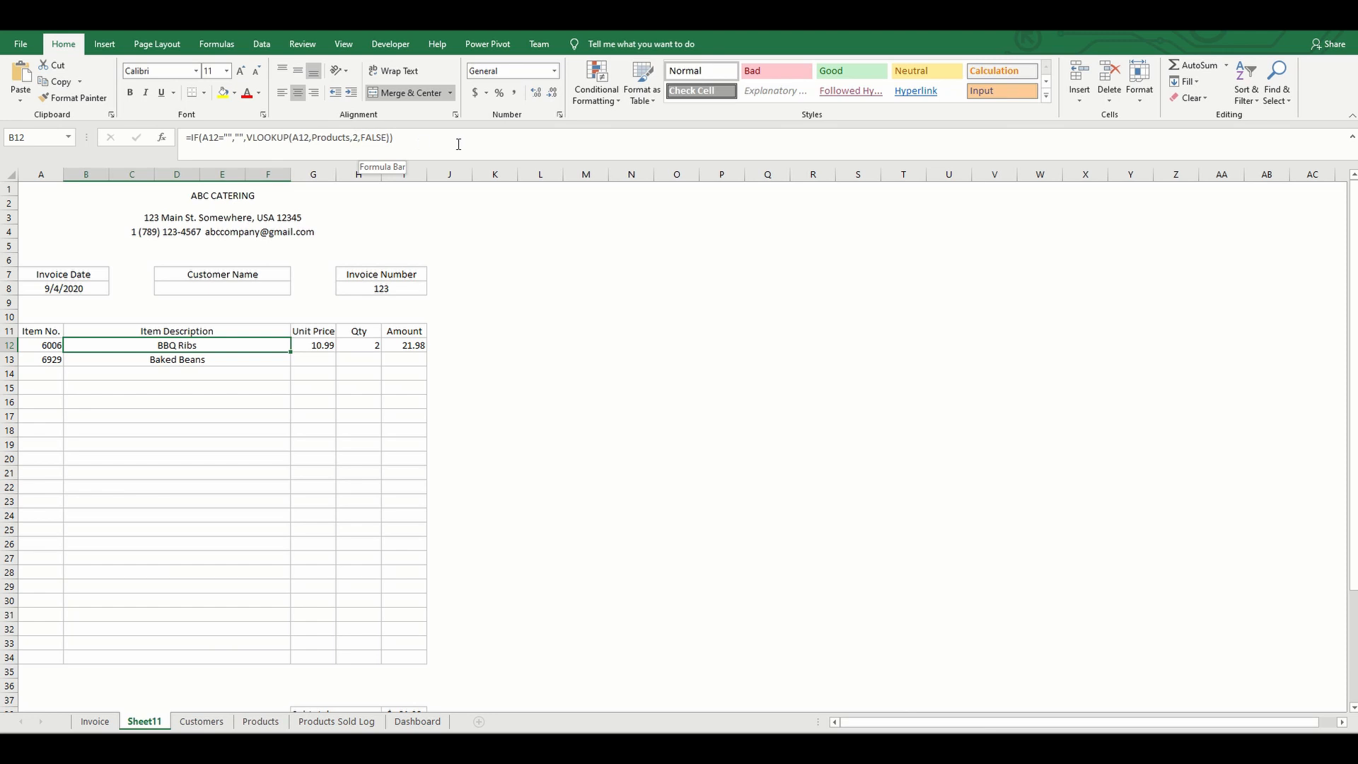
pyautogui.moveTo(458, 144); pyautogui.dragTo(147, 108)
pyautogui.hotkey('ctrl', 'c')
pyautogui.press('Return')
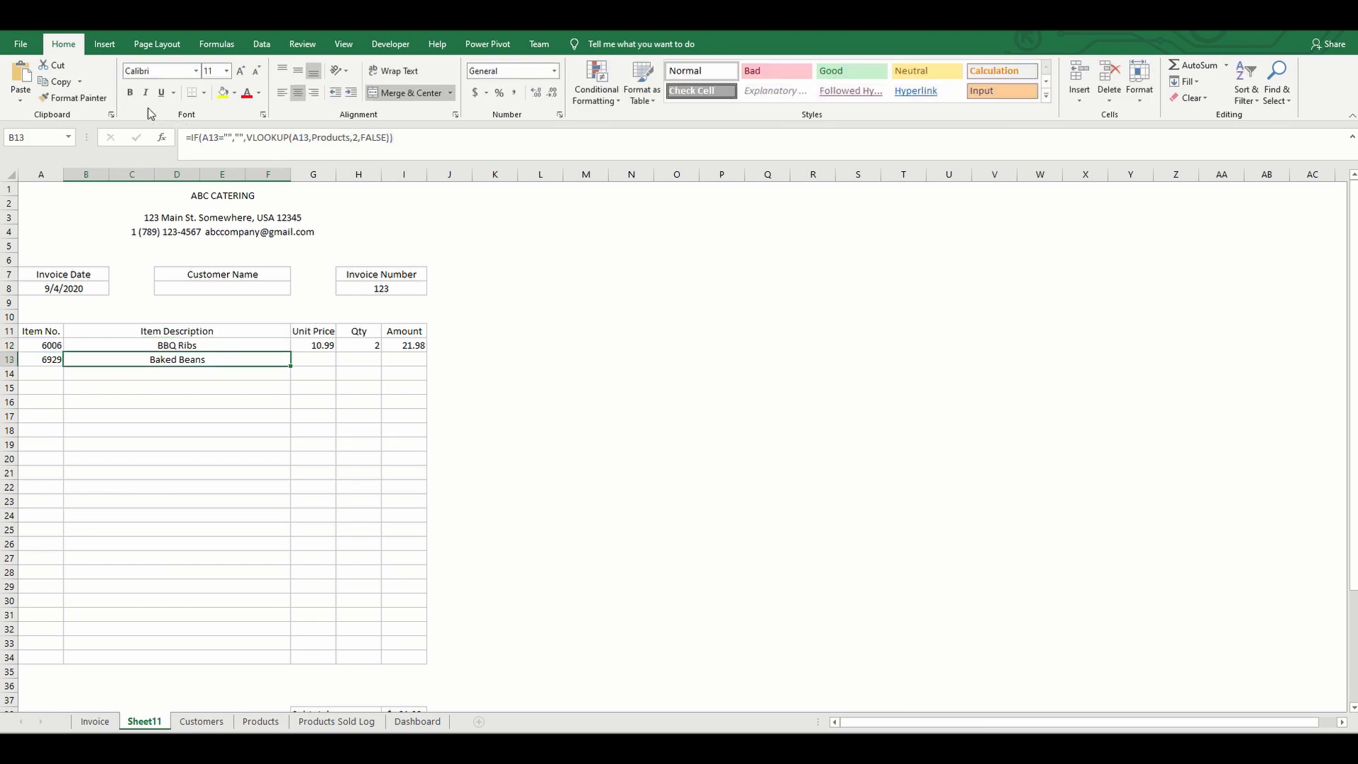
# Replace the Unit Price in G12 with the copied formula and set its column index to 3: =IF(A12="","",VLOOKUP(A12,Products,3,FALSE))
pyautogui.click(318, 344)
pyautogui.moveTo(229, 138); pyautogui.dragTo(67, 134)
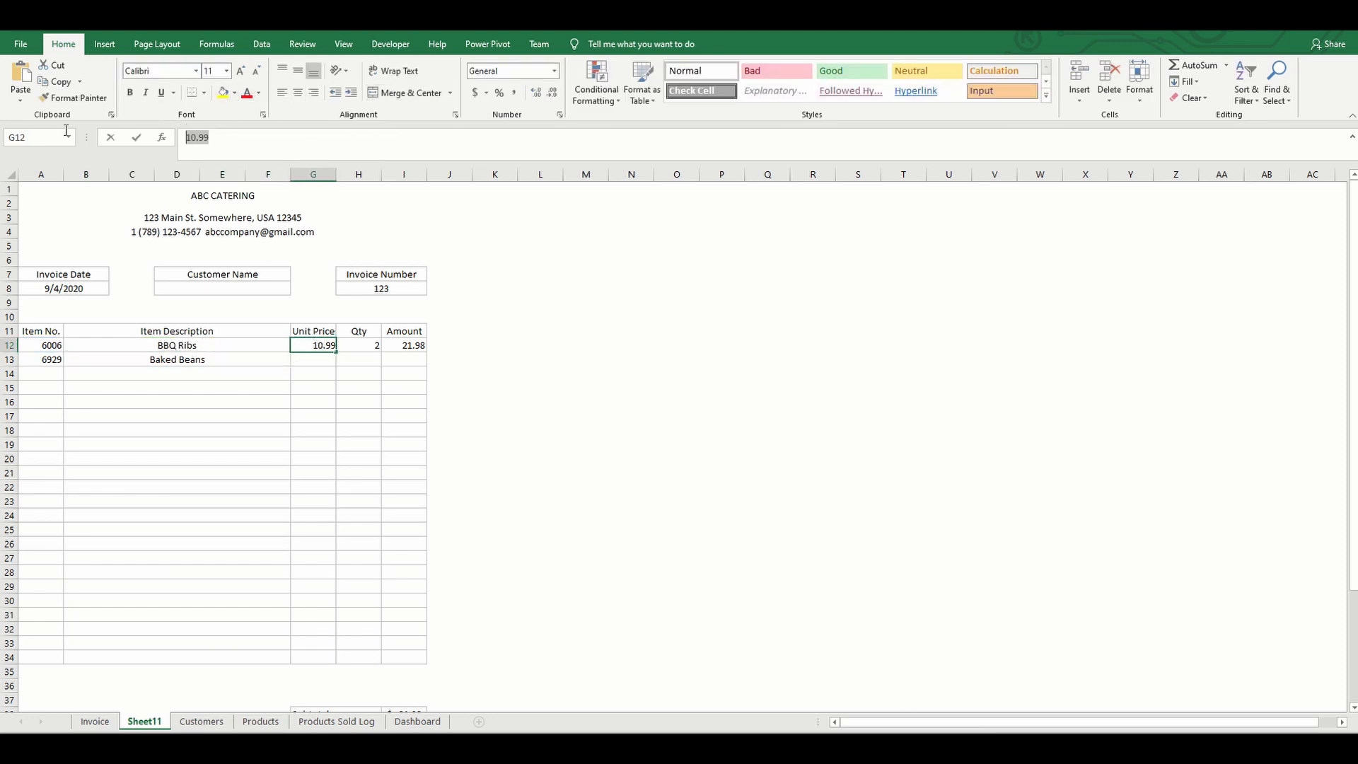
pyautogui.press('BackSpace')
pyautogui.hotkey('ctrl', 'v')
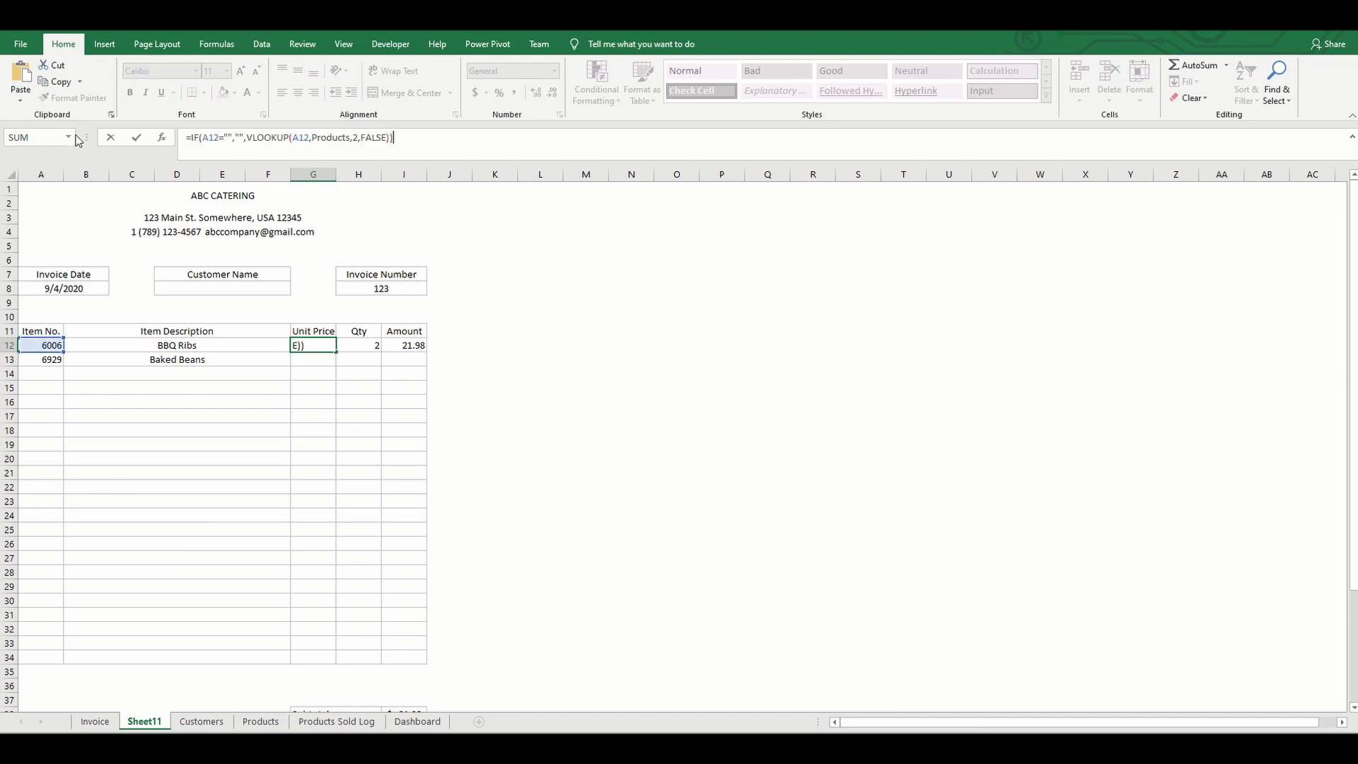
pyautogui.click(352, 135)
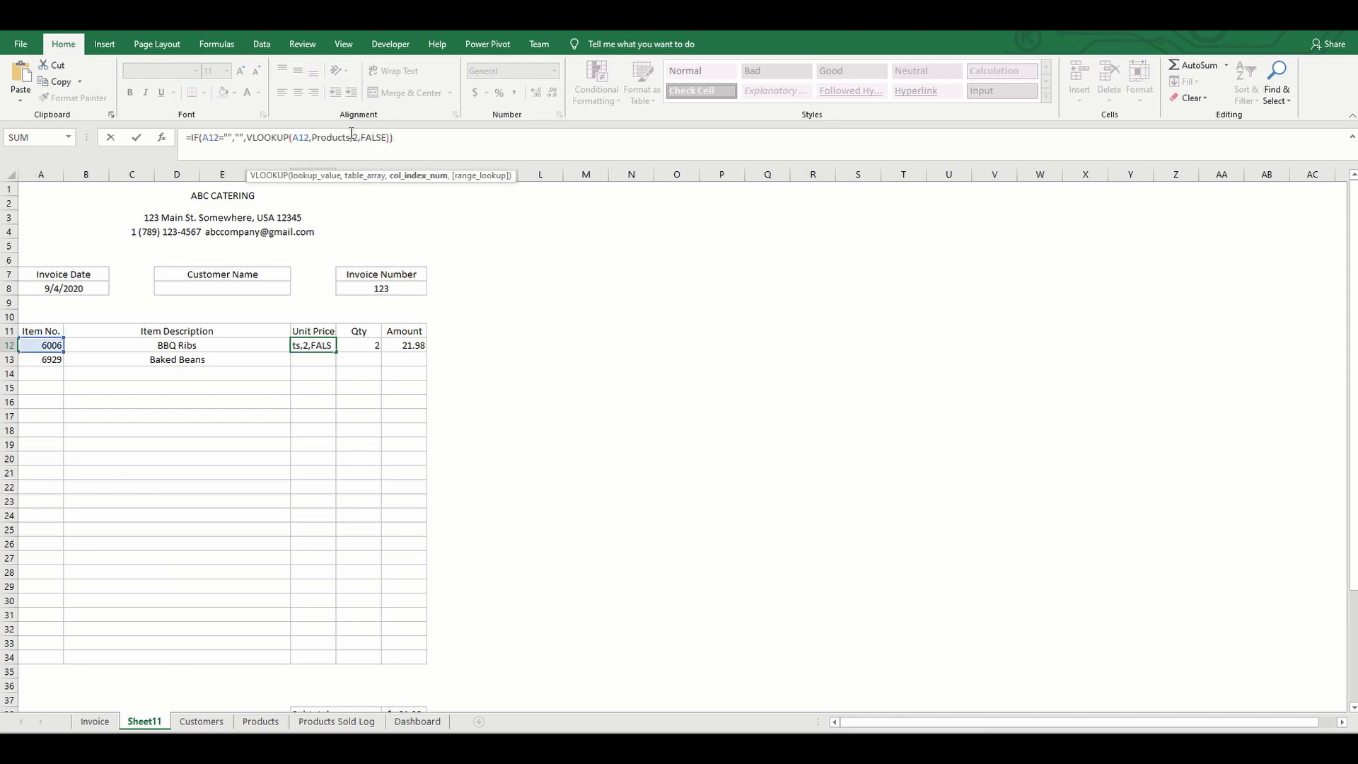
pyautogui.press('BackSpace')
pyautogui.write('3')
pyautogui.press('Return')
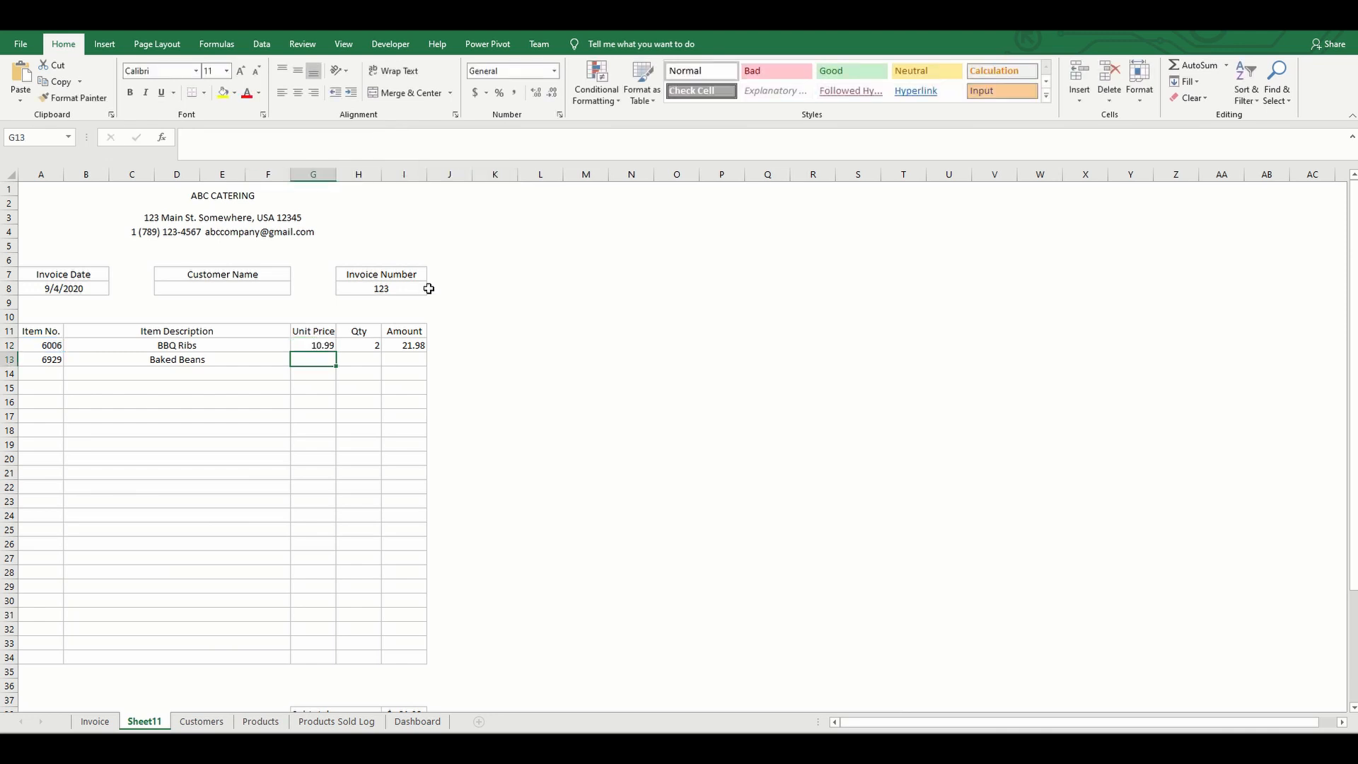
# Fill the Unit Price formula from G12 down the column to row 34
pyautogui.click(324, 341)
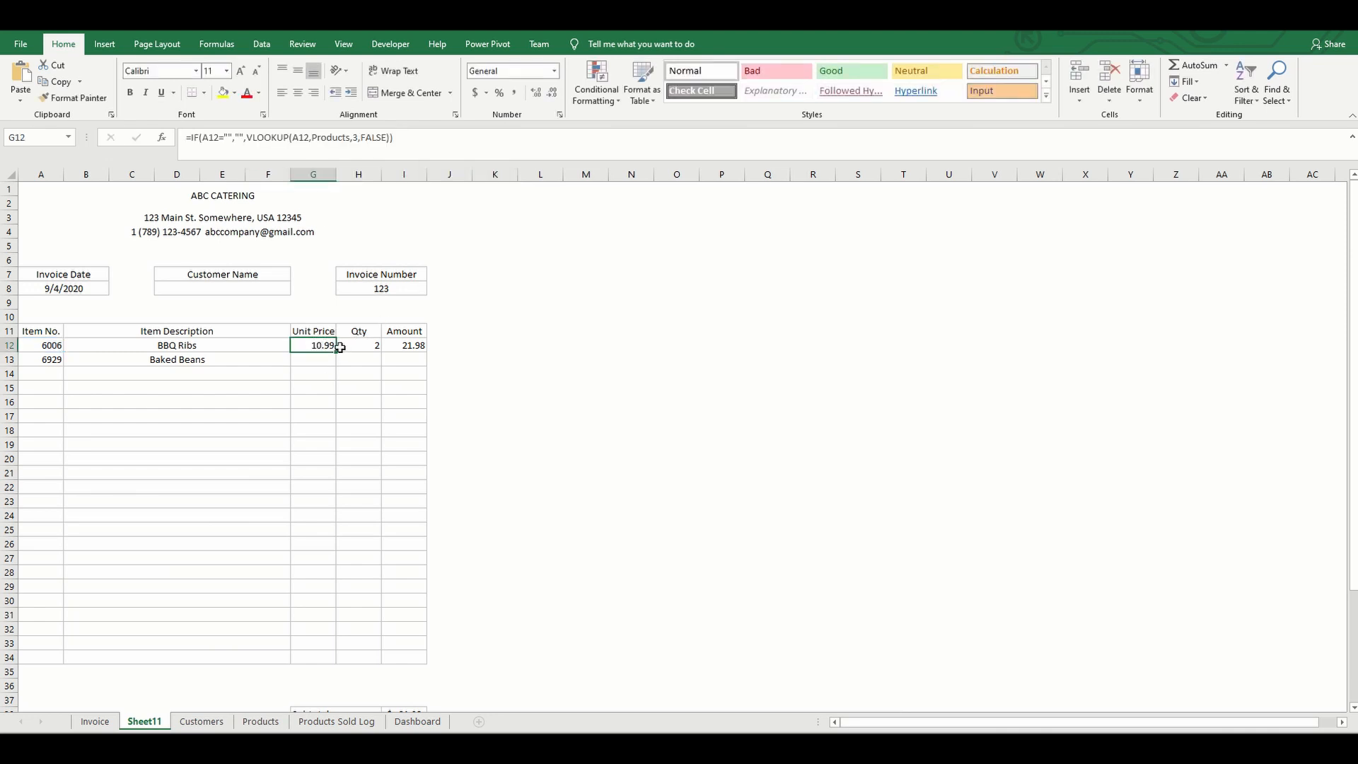
pyautogui.moveTo(338, 352); pyautogui.dragTo(323, 661)
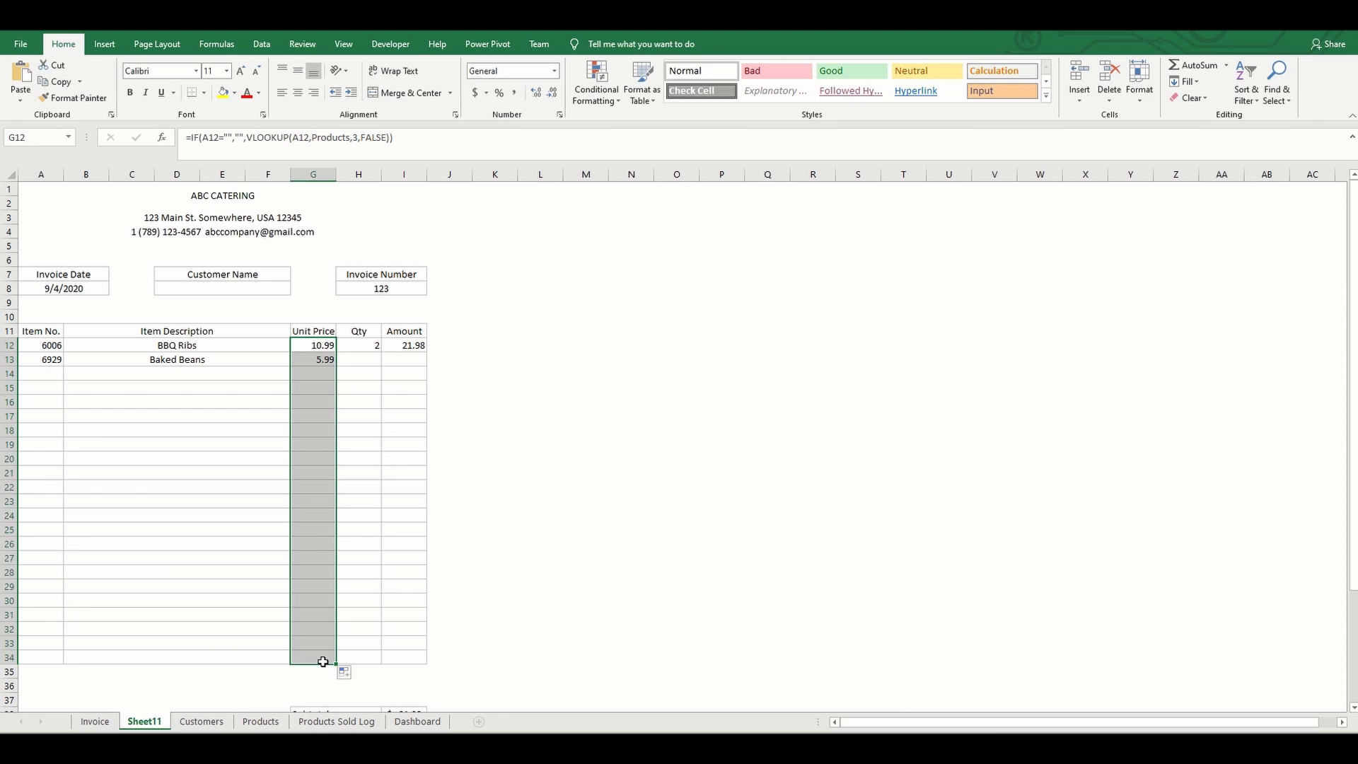
pyautogui.click(316, 375)
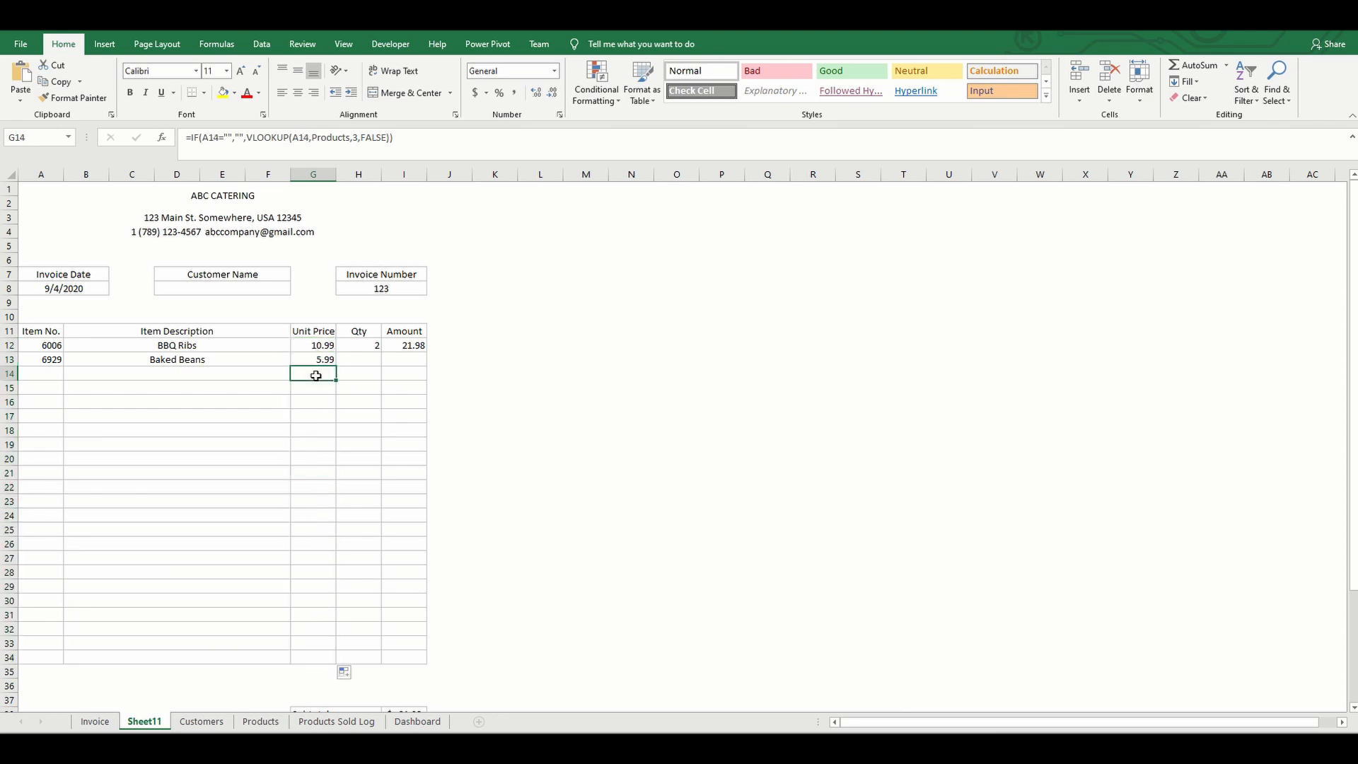
# Enter a quantity of 3 for the Baked Beans line in H13
pyautogui.click(397, 346)
pyautogui.click(332, 359)
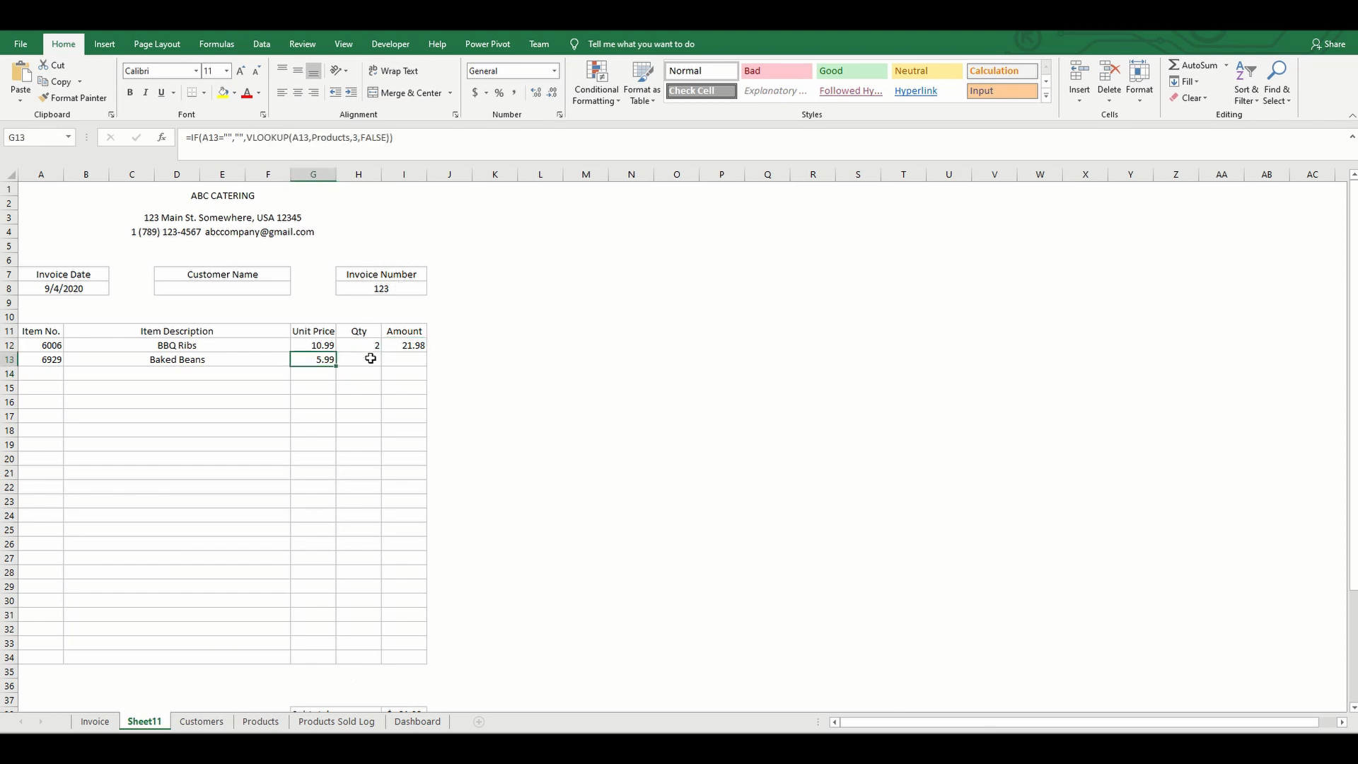
pyautogui.click(371, 357)
pyautogui.write('3')
pyautogui.press('Return')
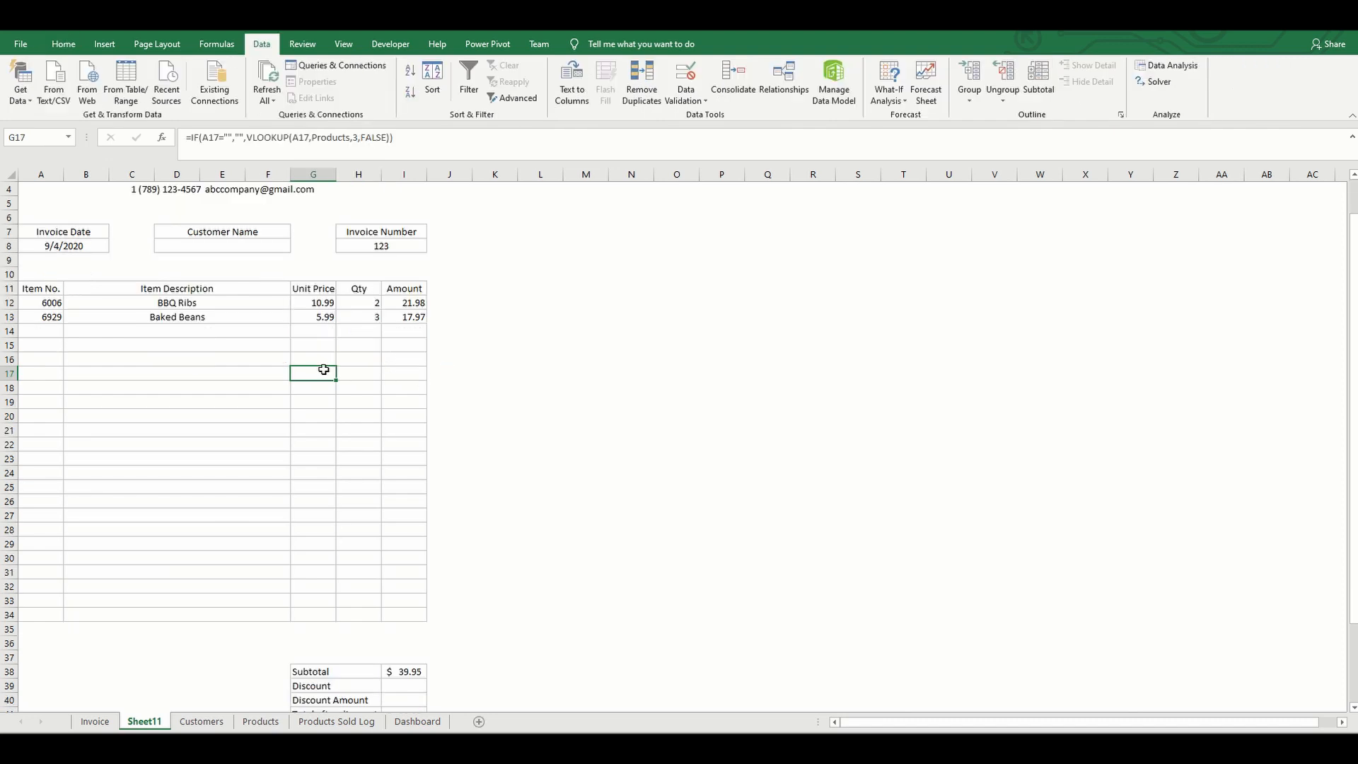
# Choose Photobug as the Customer Name in D8 from its drop-down list
pyautogui.click(250, 242)
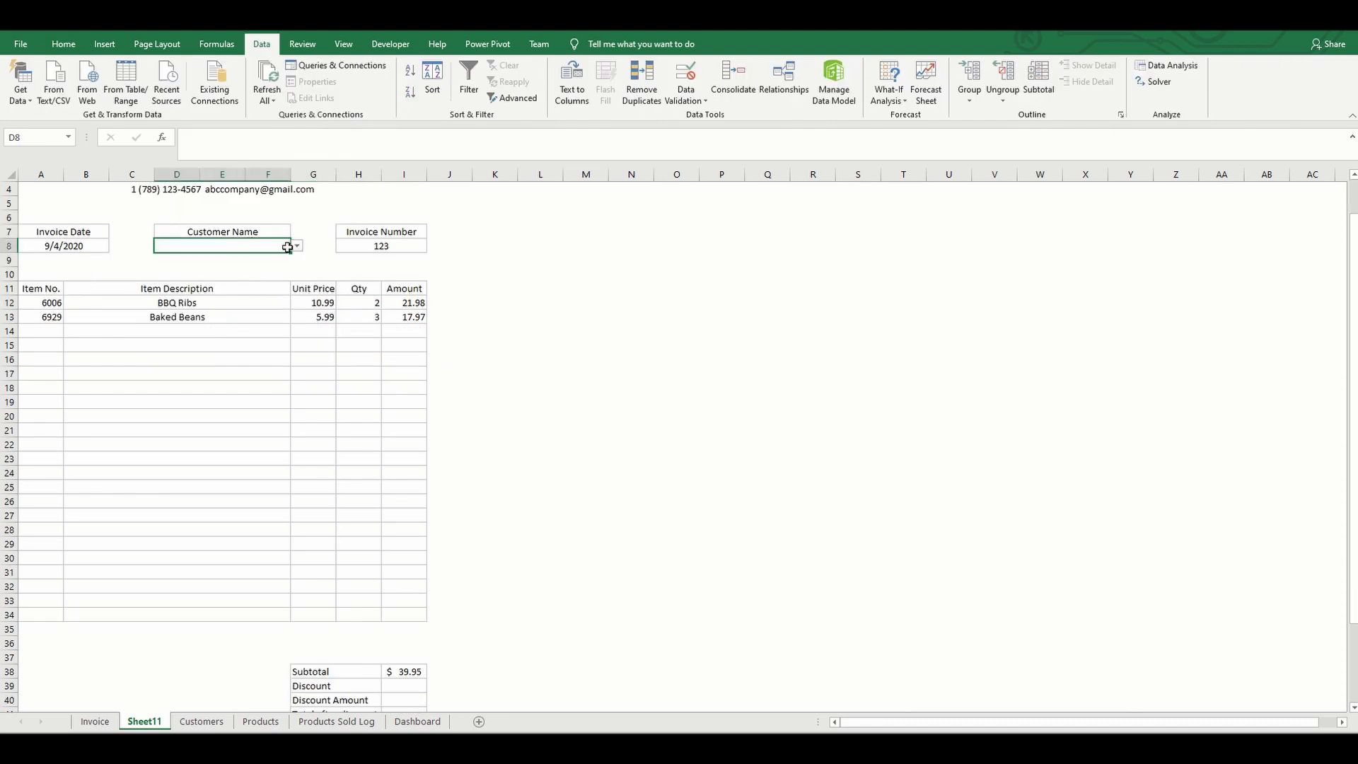
pyautogui.click(297, 245)
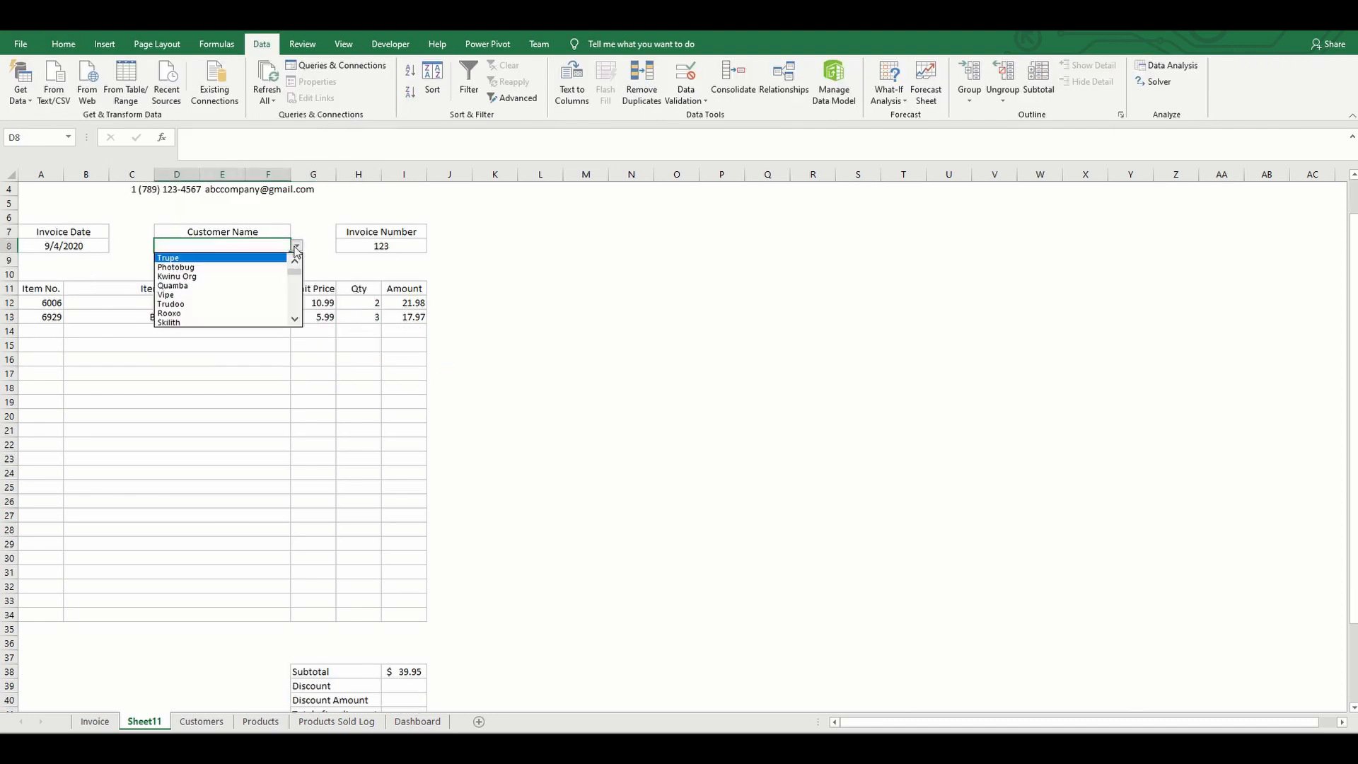
pyautogui.click(266, 271)
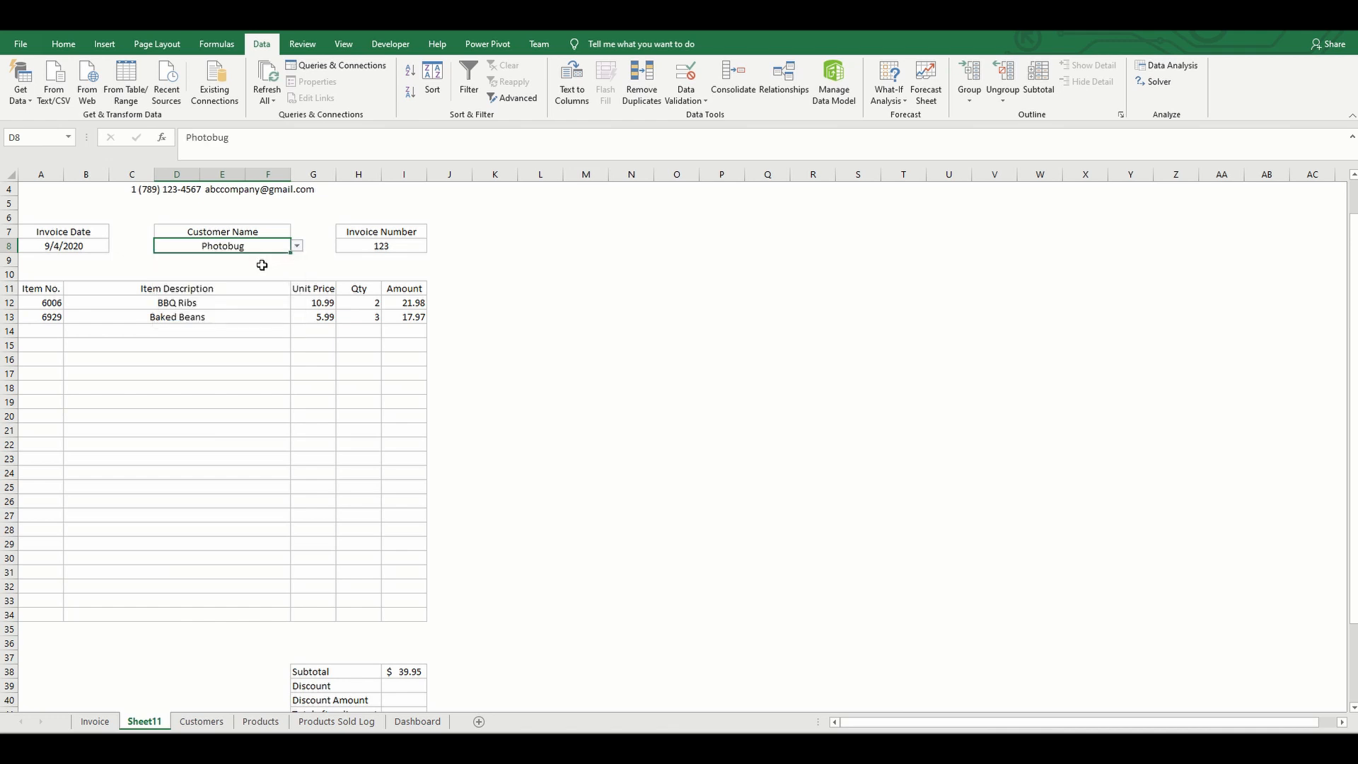
pyautogui.scroll(-2, 301, 386)
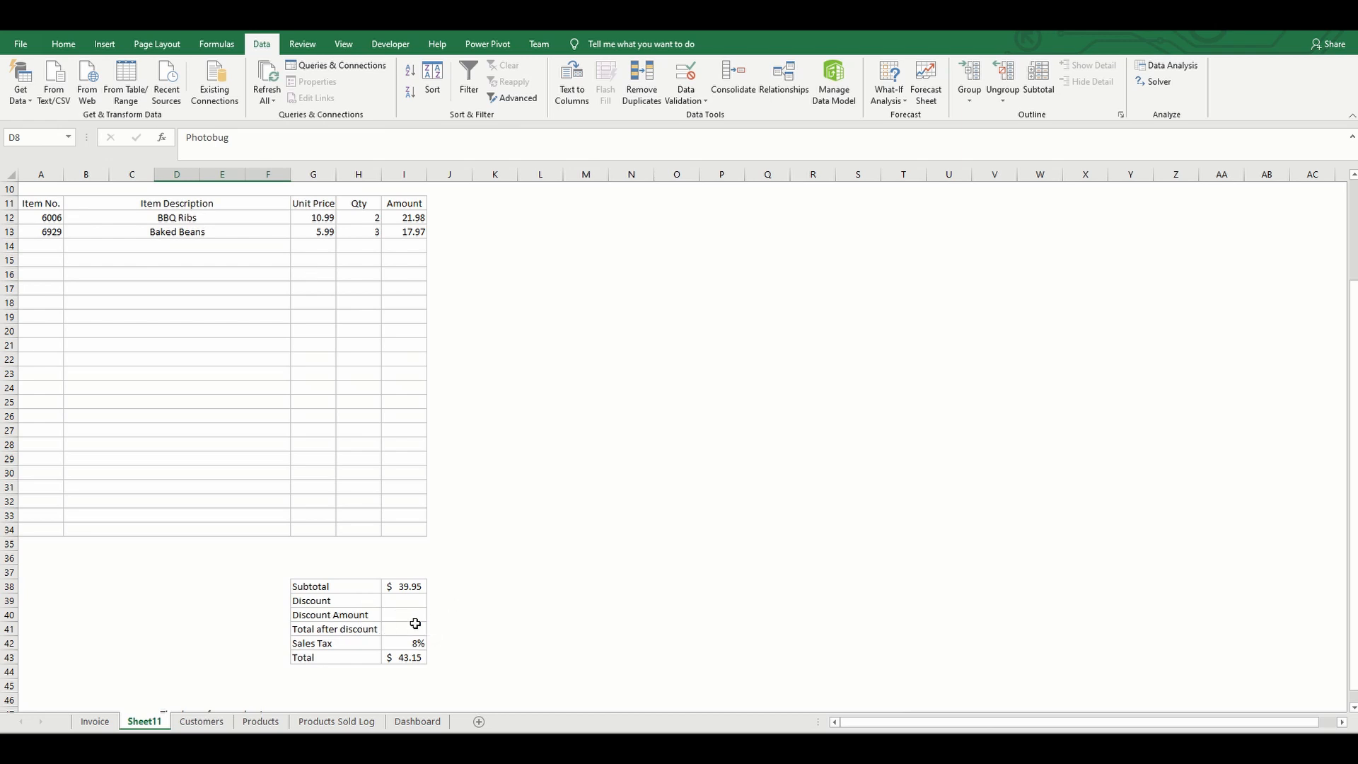
pyautogui.scroll(3, 415, 623)
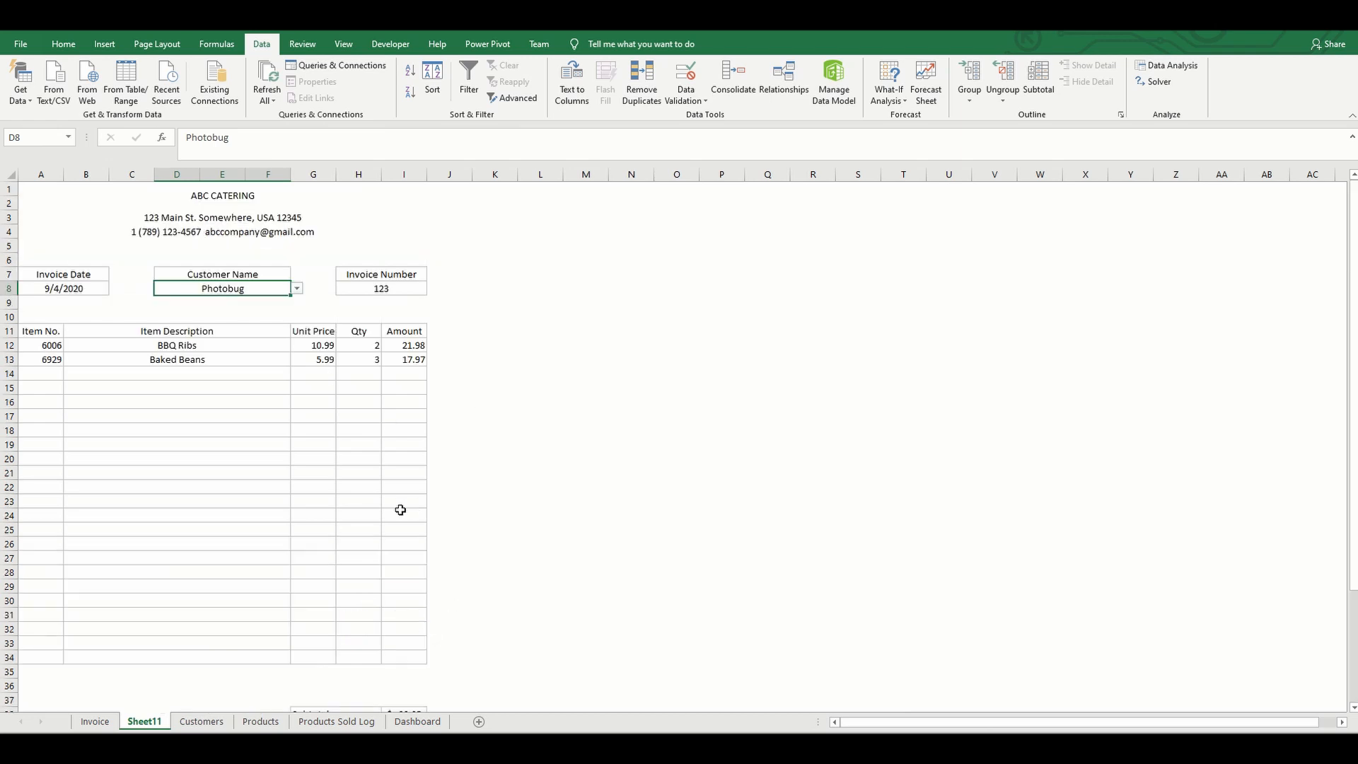
pyautogui.scroll(-2, 399, 512)
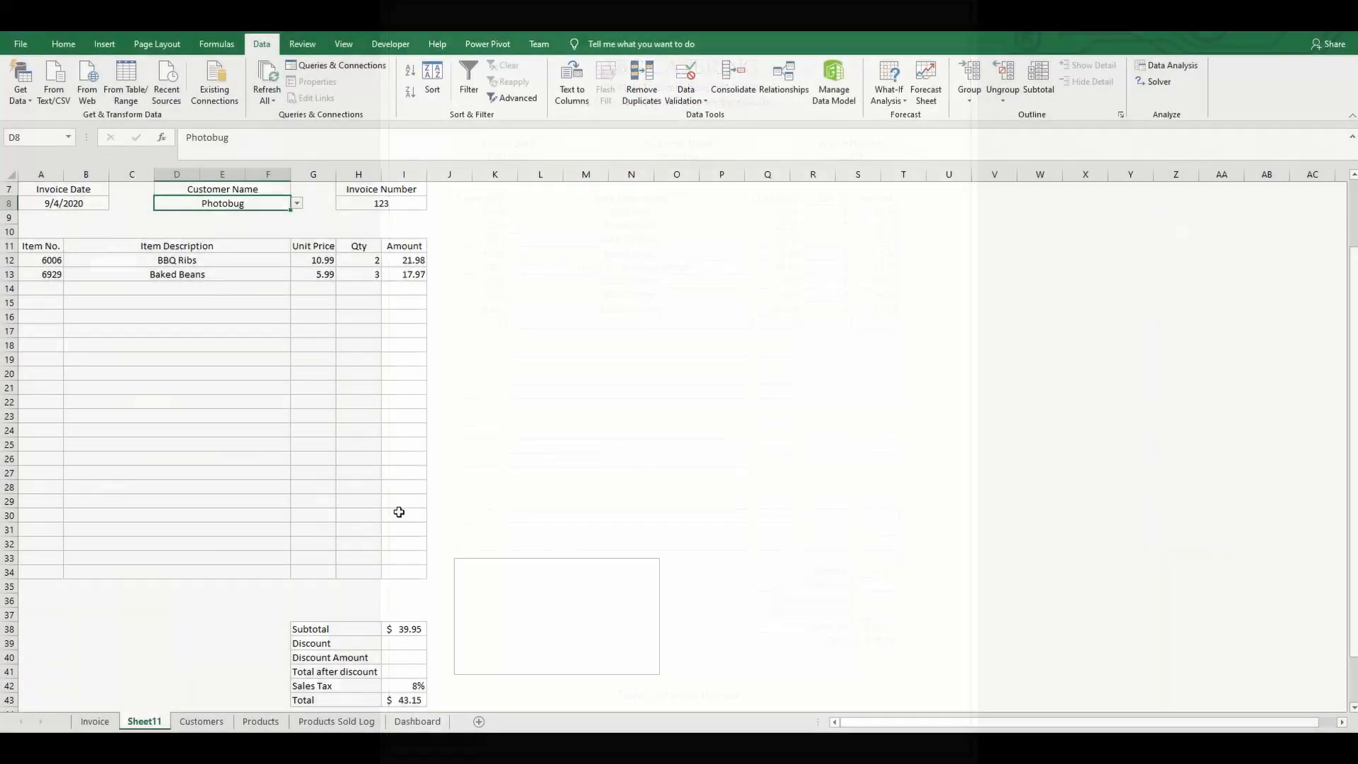
pyautogui.scroll(2, 417, 532)
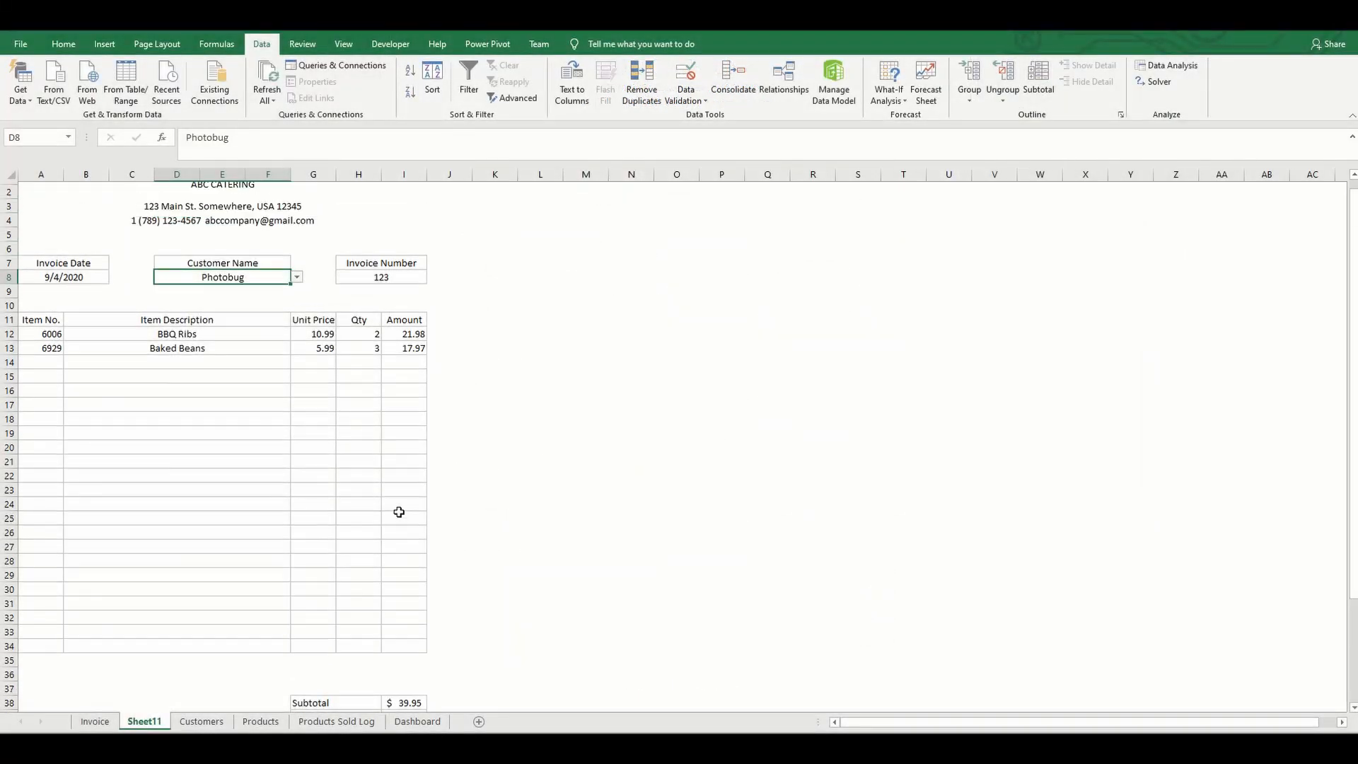
# Convert the data range H1:M1001 on the Products Sold Log sheet into a table with headers
pyautogui.click(363, 722)
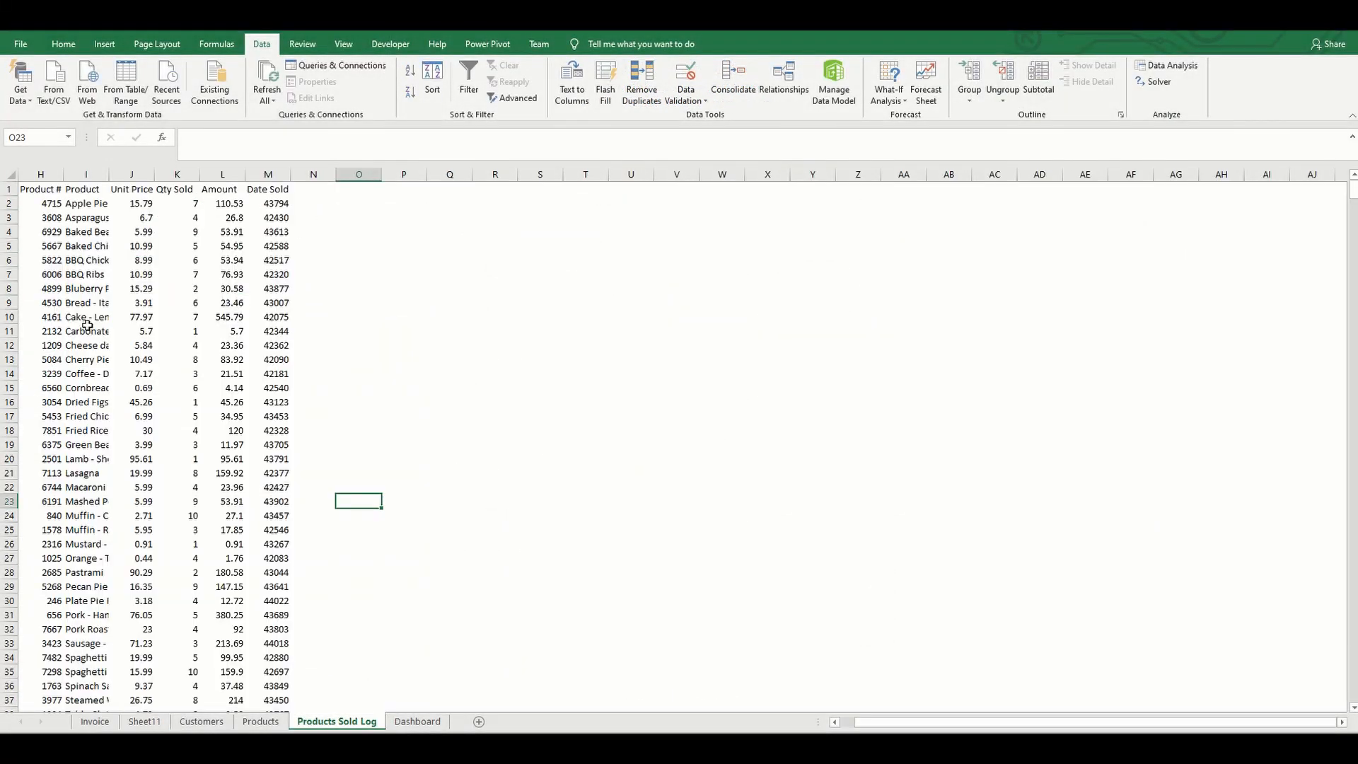
pyautogui.press('Up')
pyautogui.press('Up')
pyautogui.press('Up')
pyautogui.press('Up')
pyautogui.press('Up')
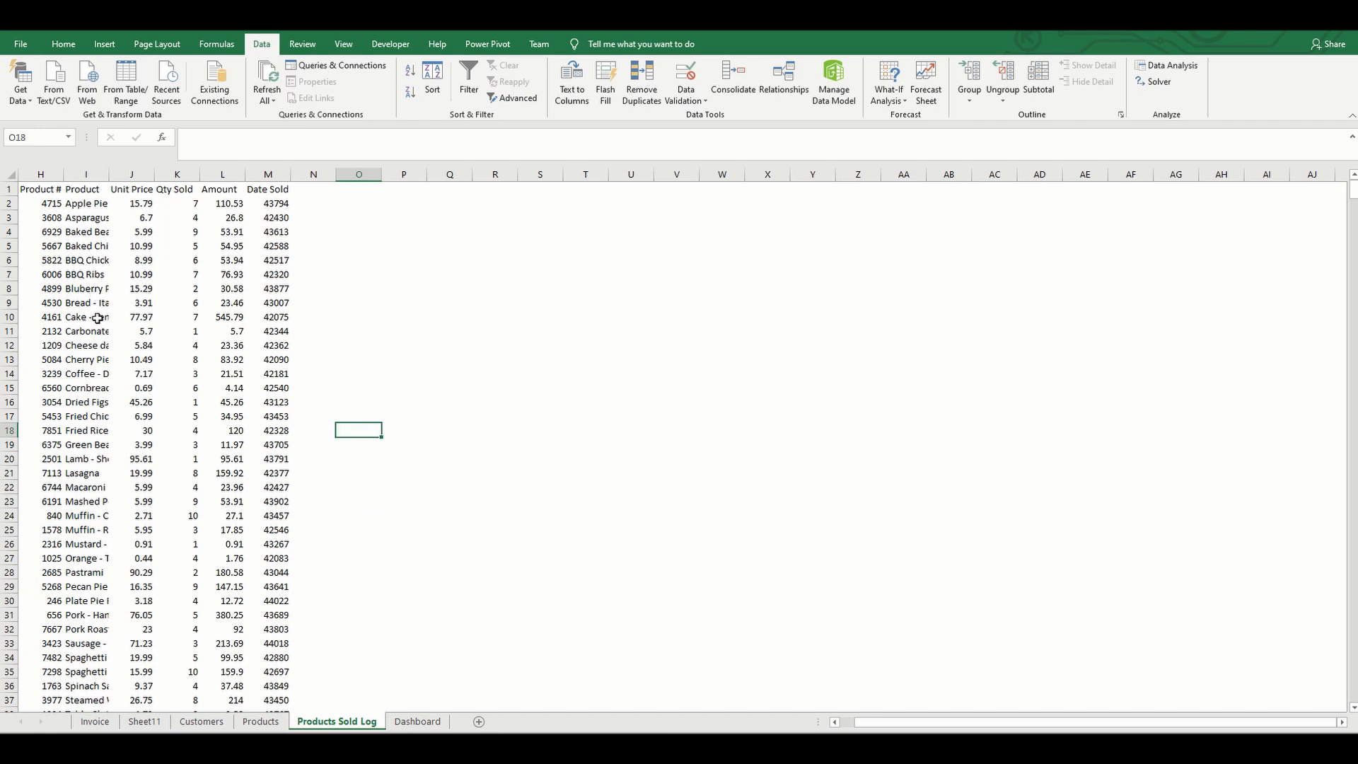
pyautogui.click(98, 318)
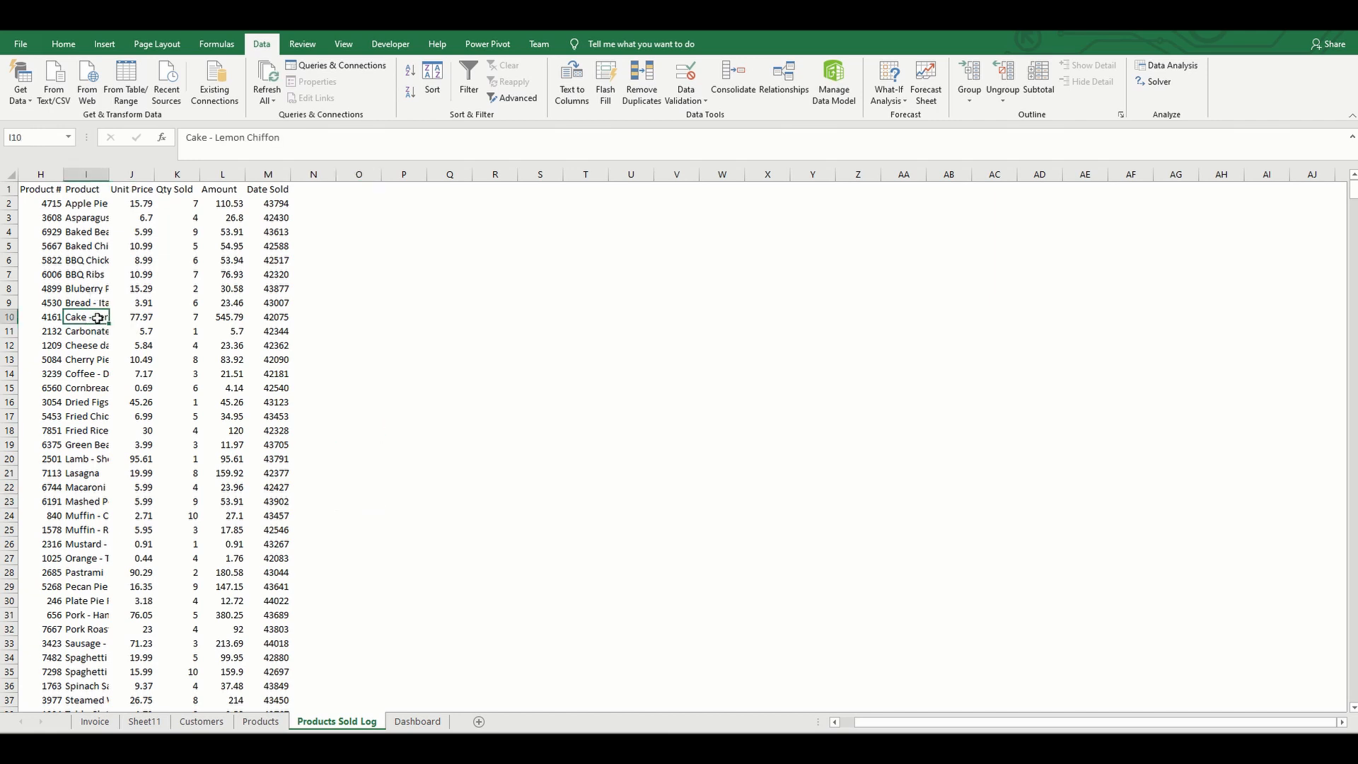
pyautogui.click(104, 44)
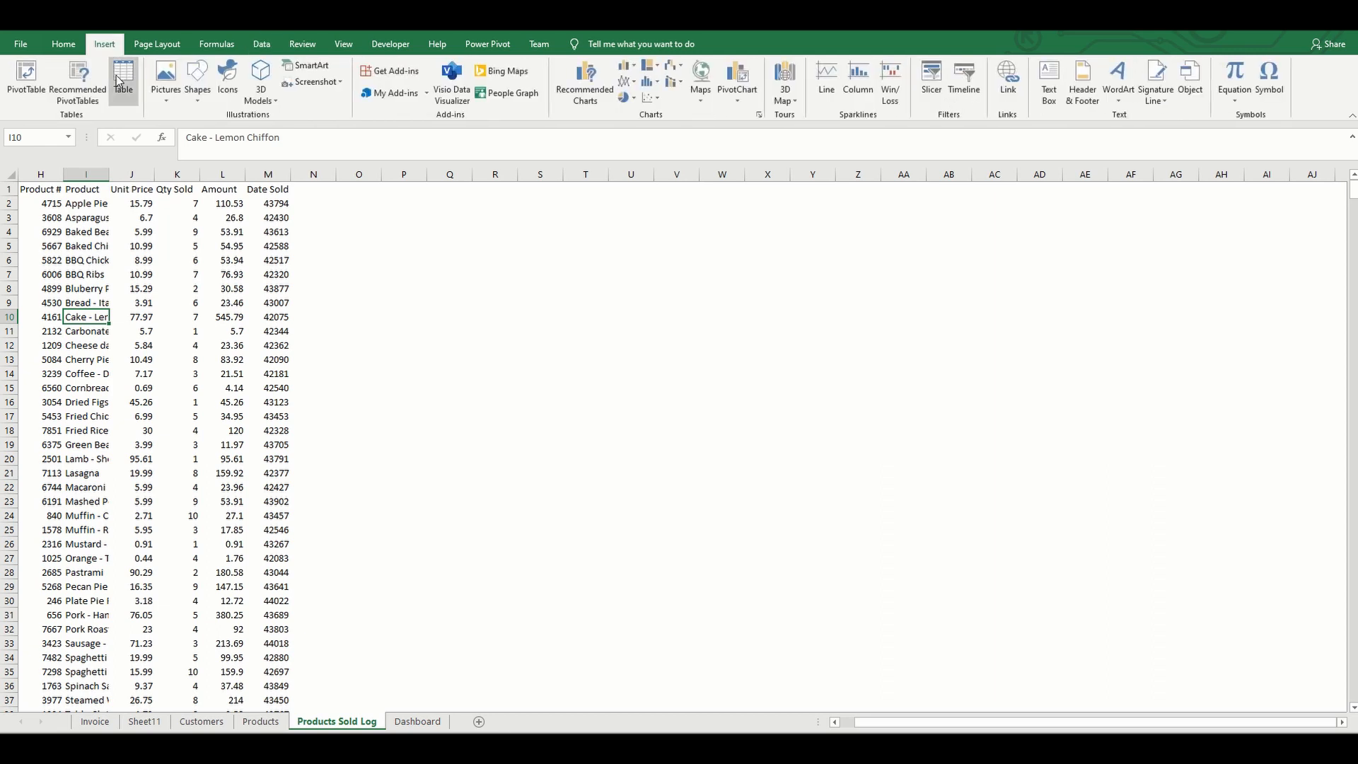
pyautogui.click(123, 76)
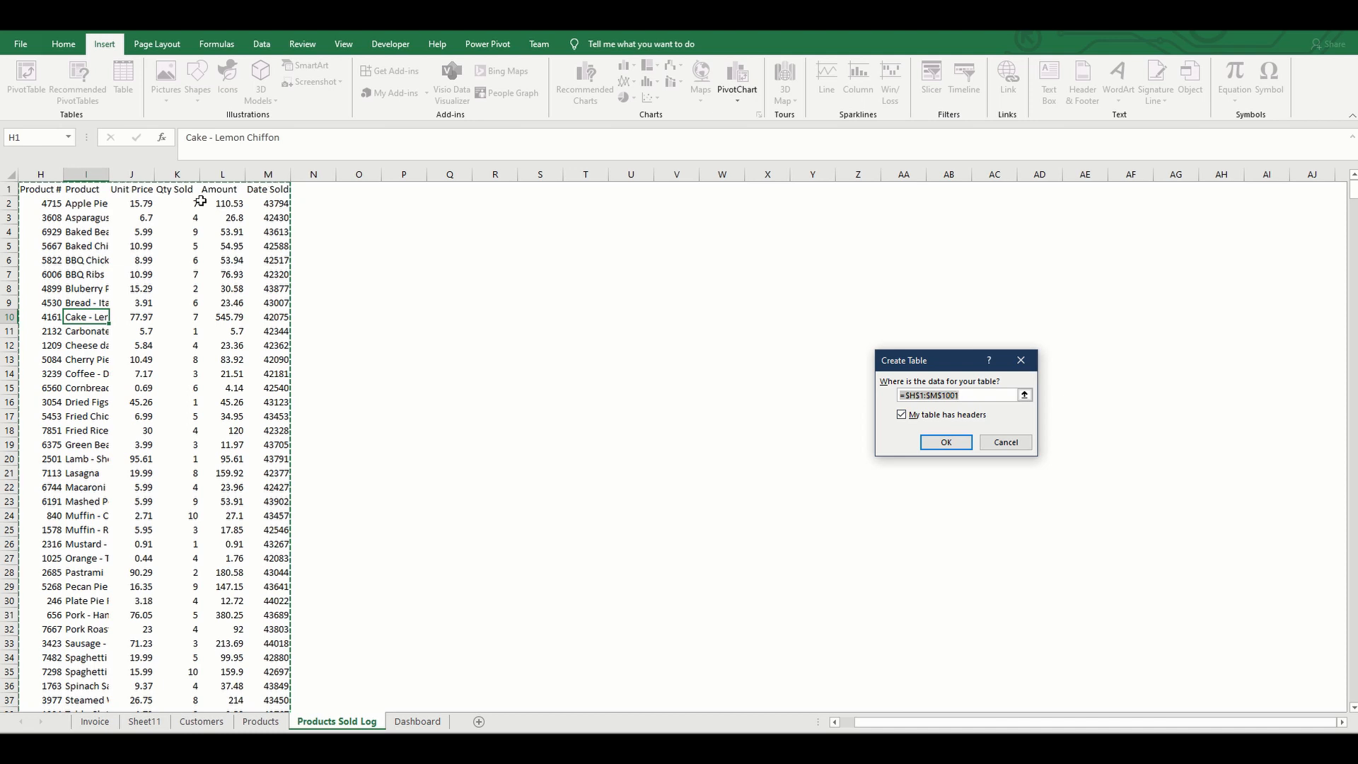
pyautogui.click(947, 442)
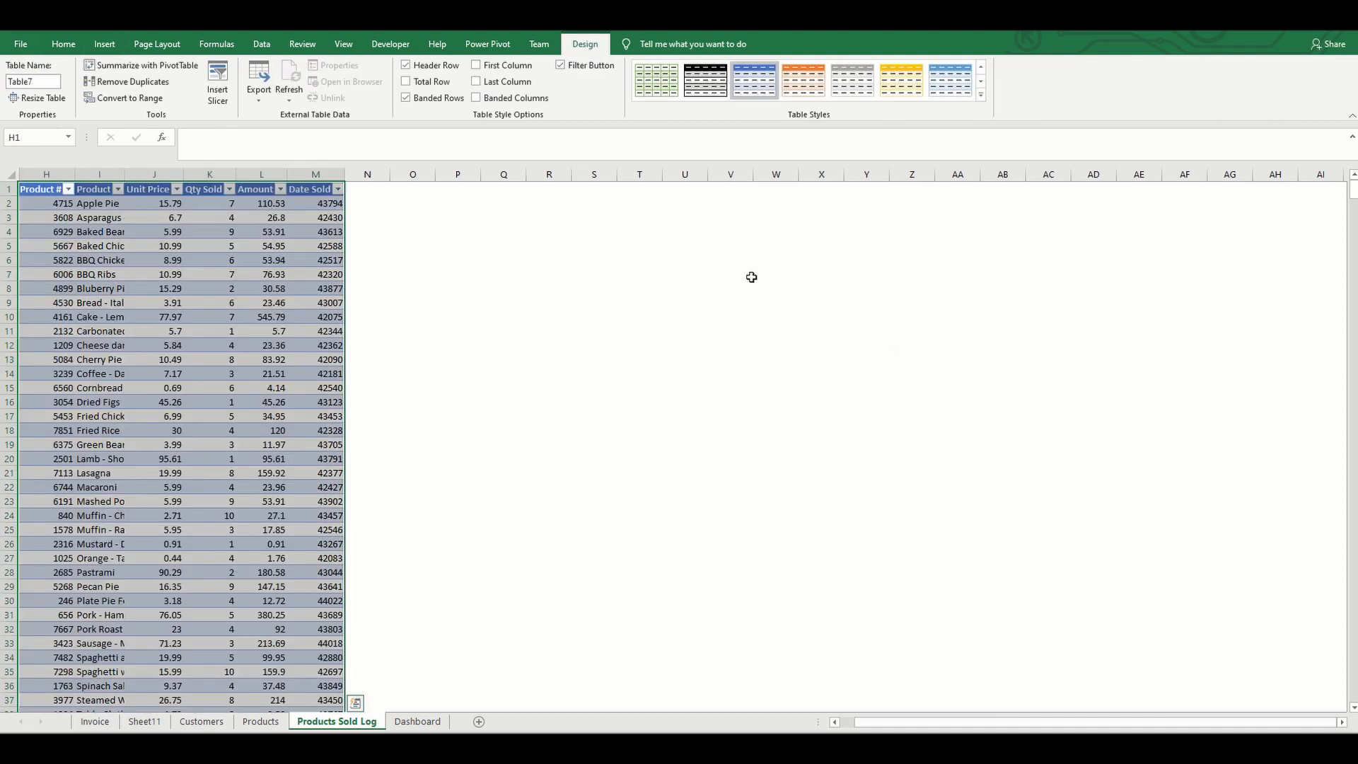
# Format the Date Sold column of the products sold table as Short Date
pyautogui.click(318, 286)
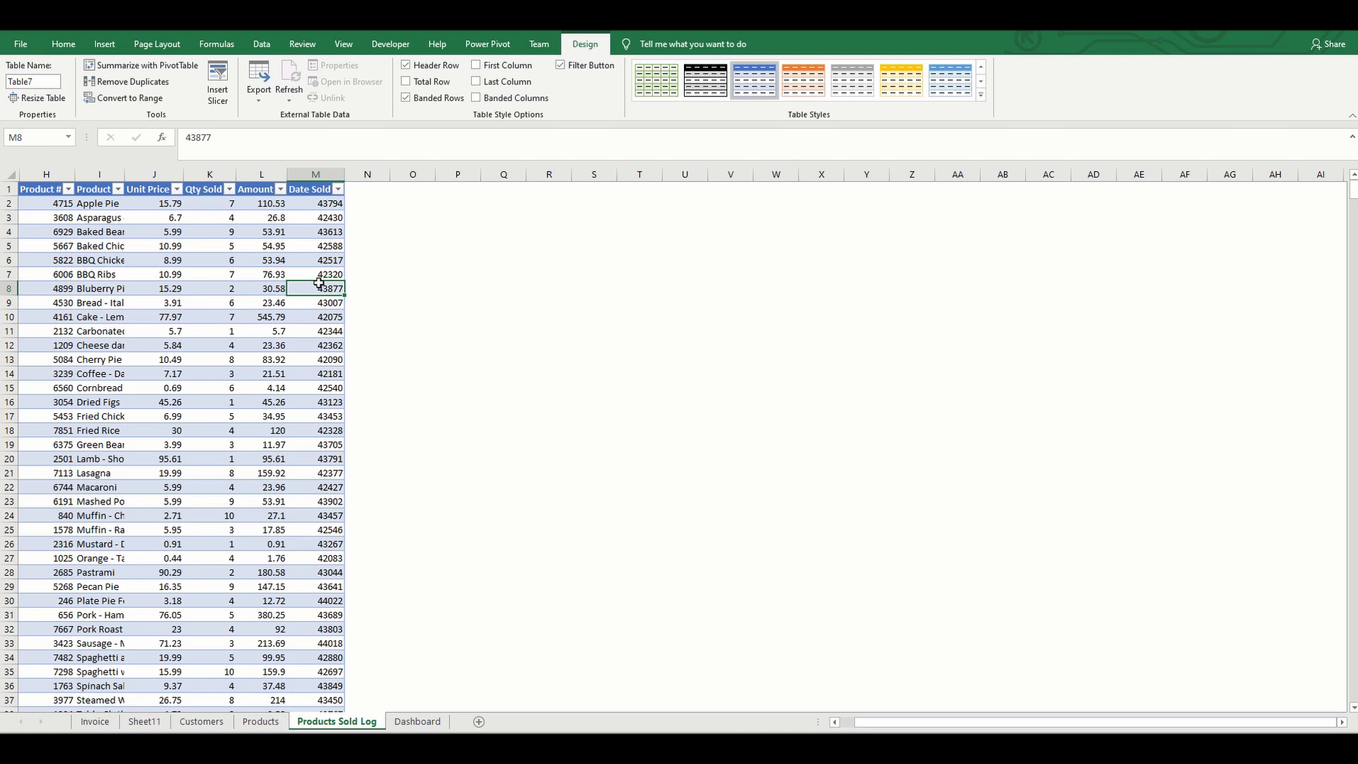
pyautogui.click(316, 185)
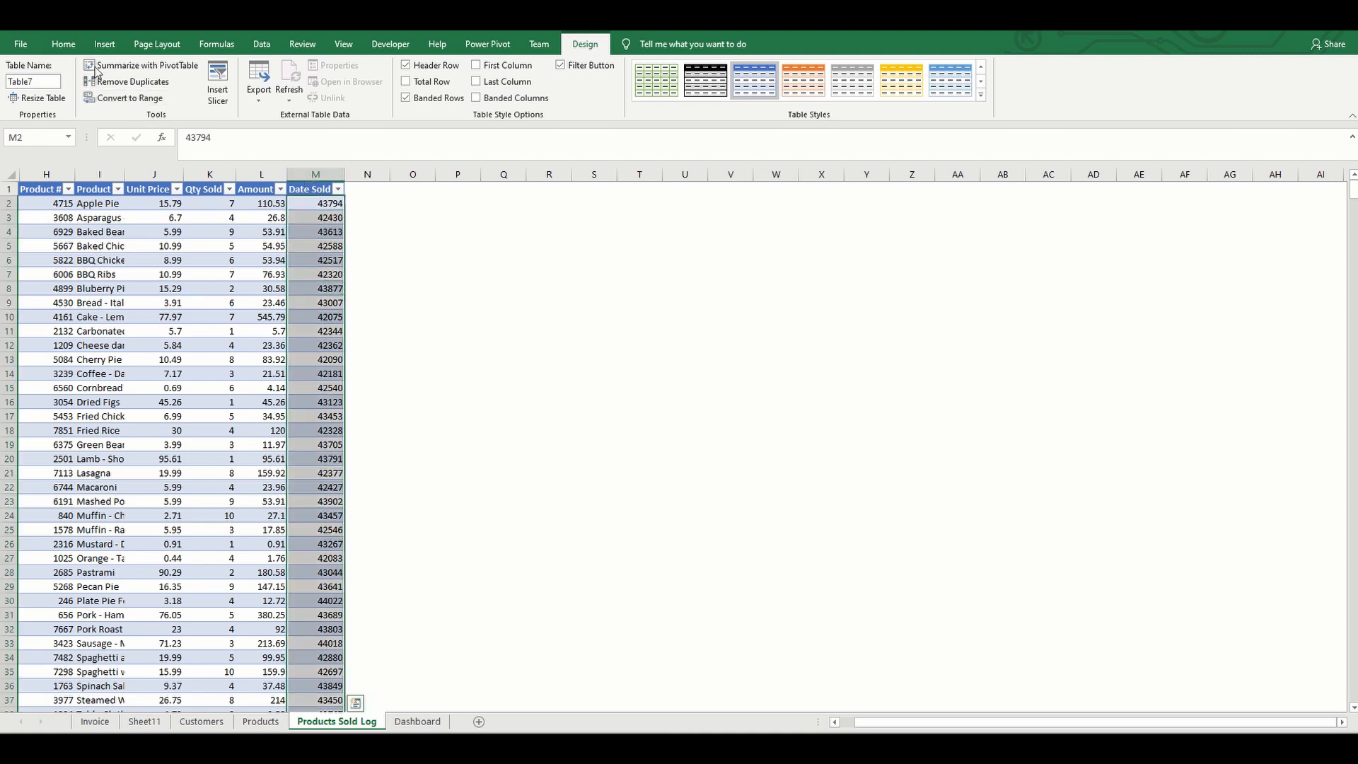
pyautogui.click(63, 44)
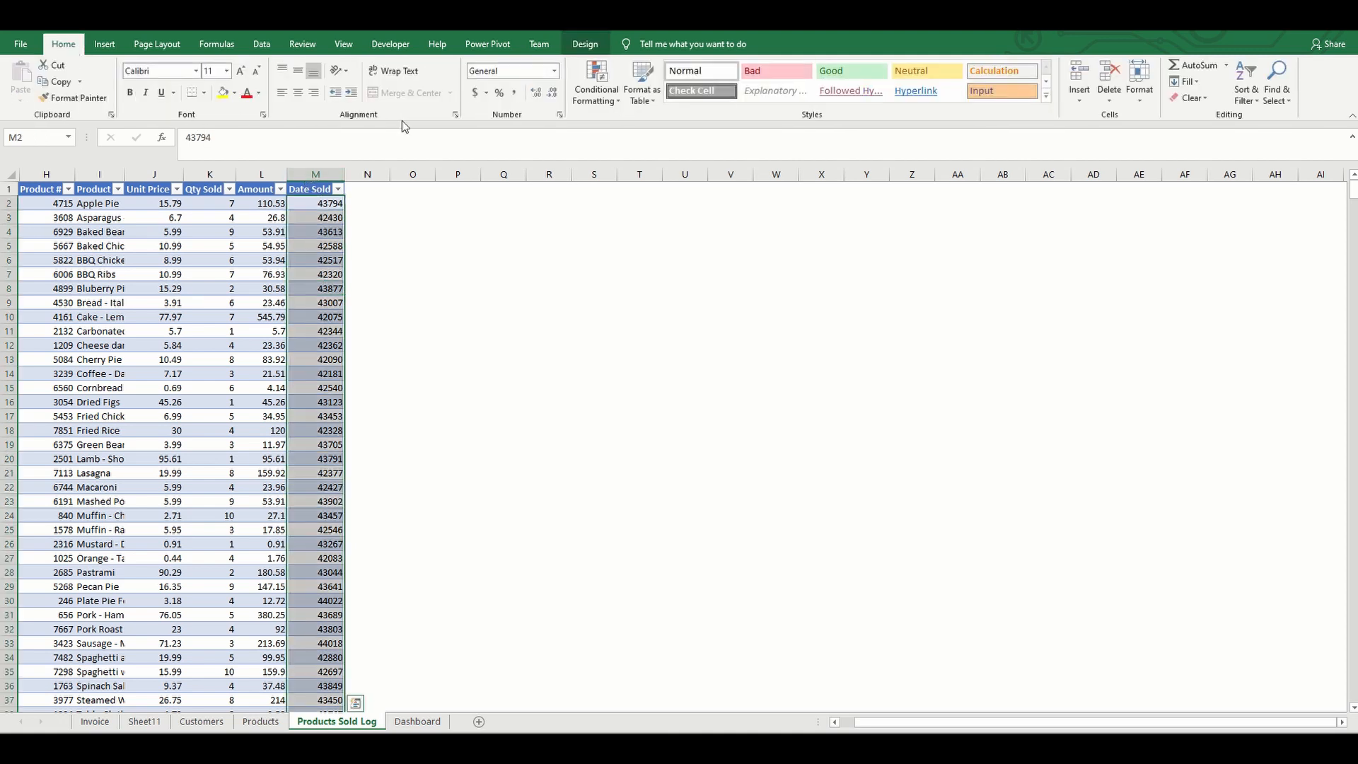
pyautogui.click(556, 71)
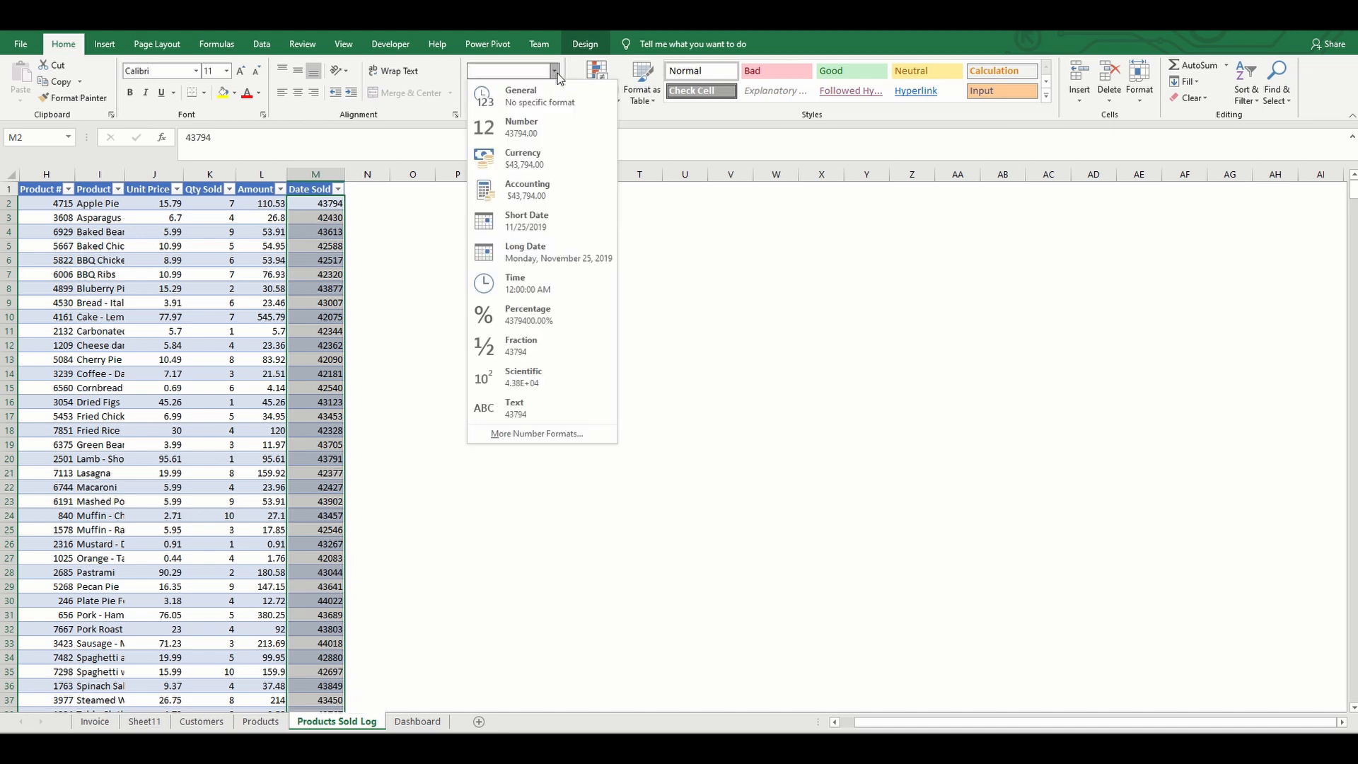
pyautogui.click(540, 219)
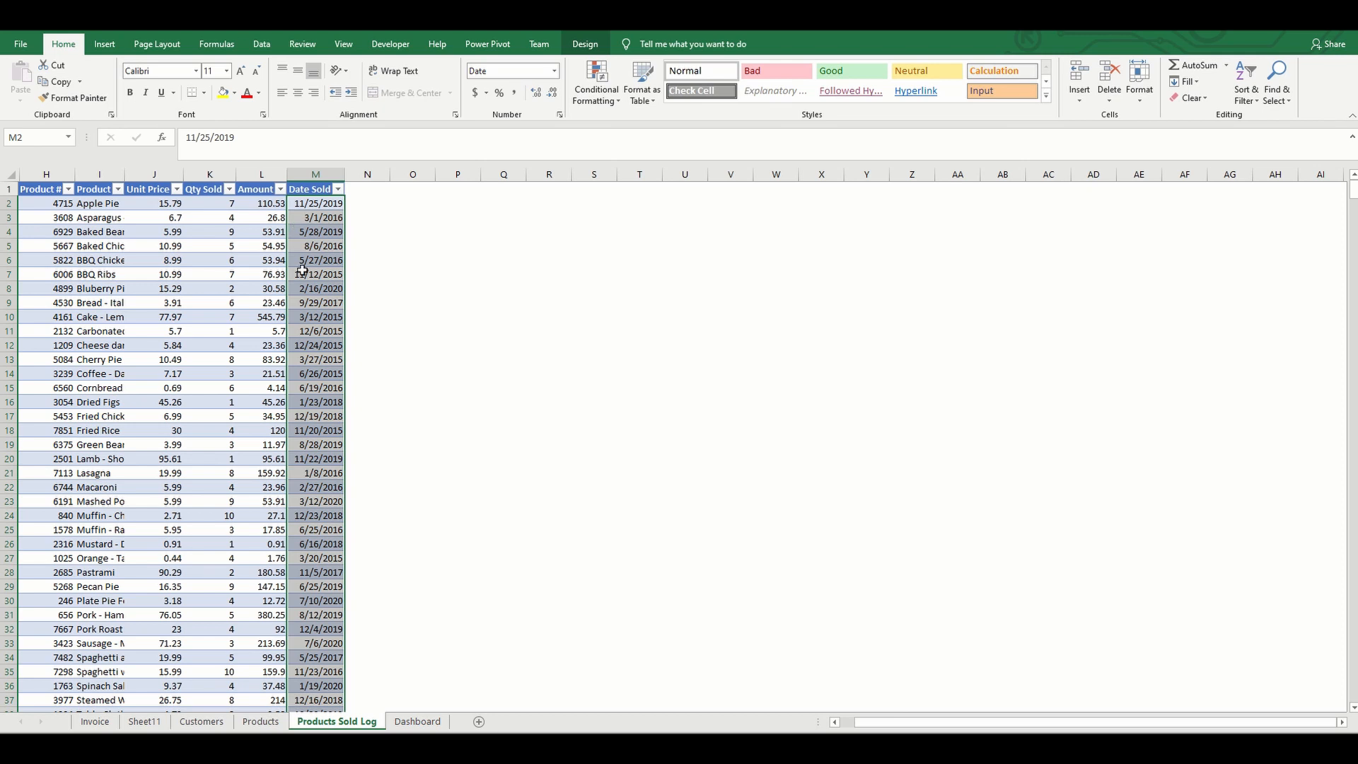
# Apply the dollar Accounting number format to the table's Amount and Unit Price columns
pyautogui.click(258, 185)
pyautogui.click(476, 93)
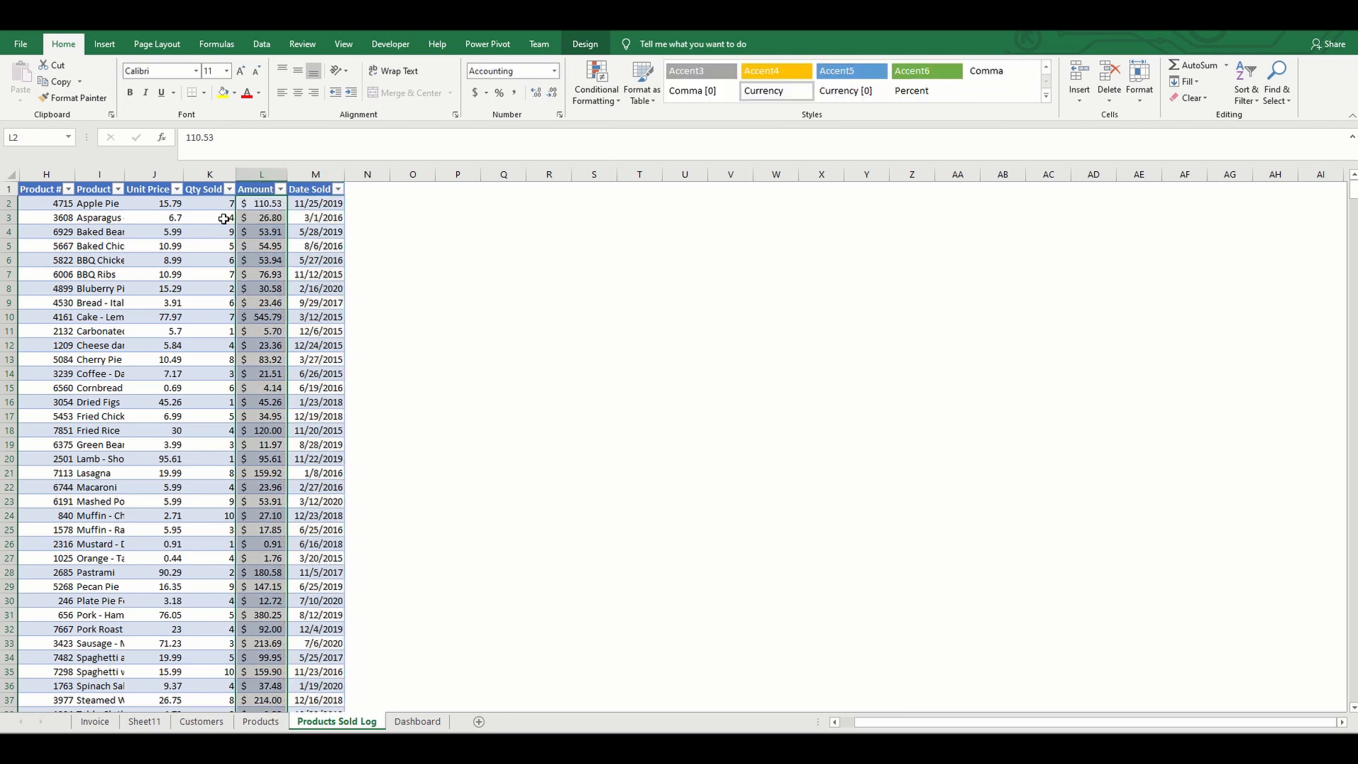
pyautogui.click(163, 184)
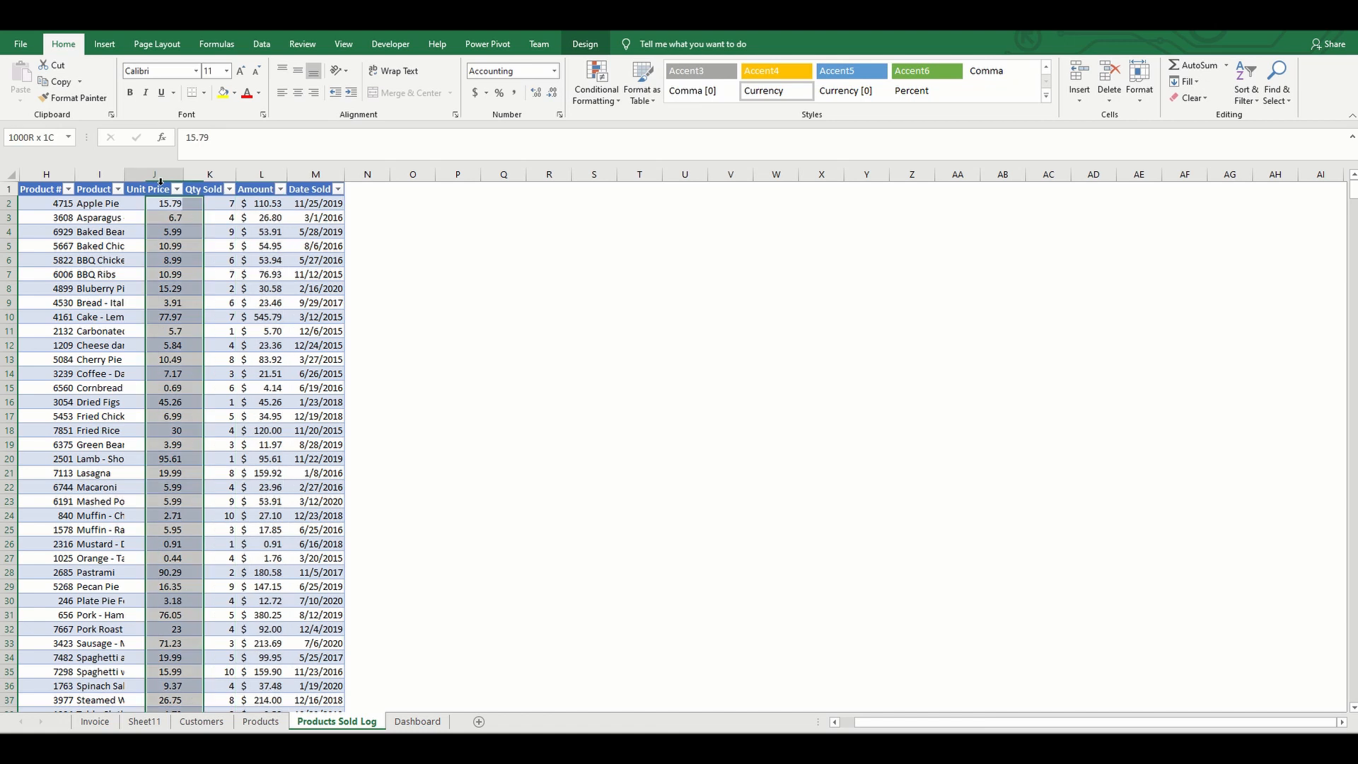
pyautogui.click(475, 92)
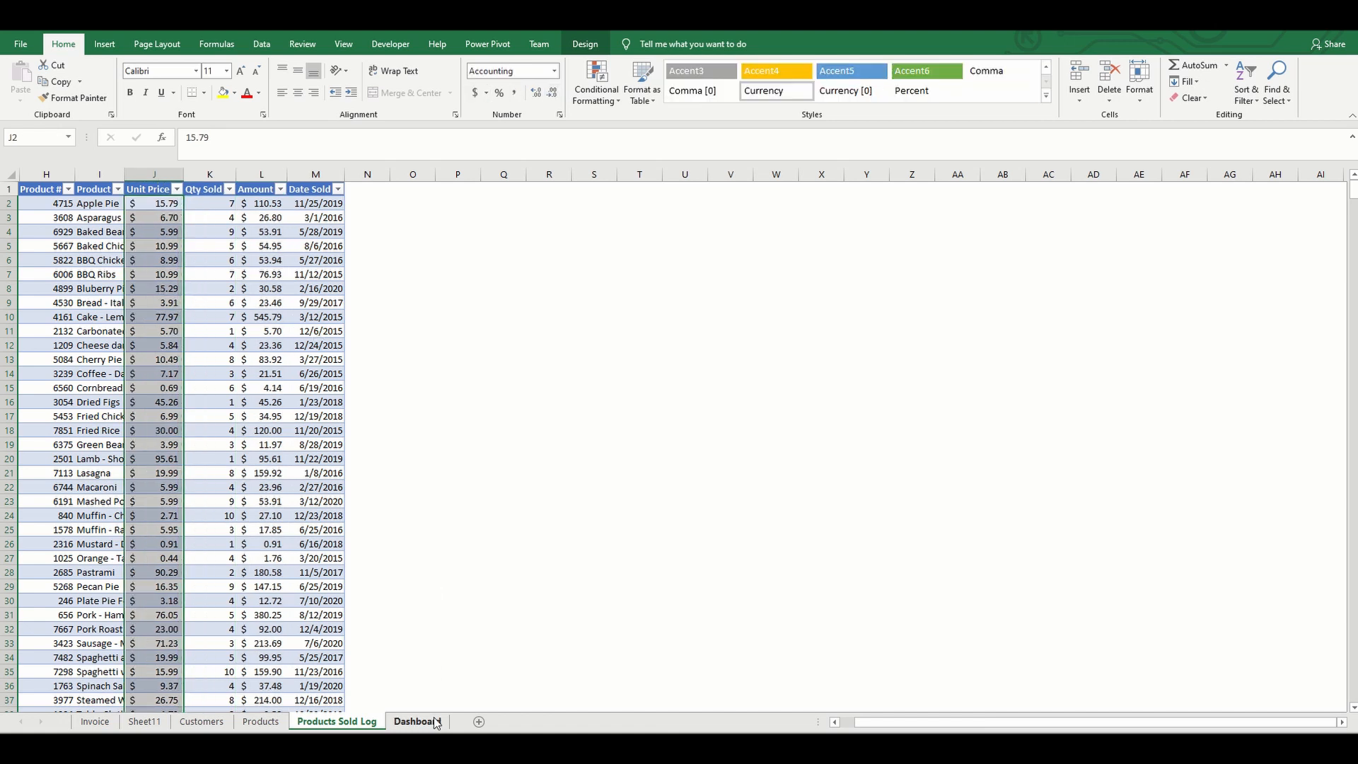
# Create a PivotTable from the products sold table on a new worksheet, with Product as rows and the sum of Qty Sold as values
pyautogui.click(215, 271)
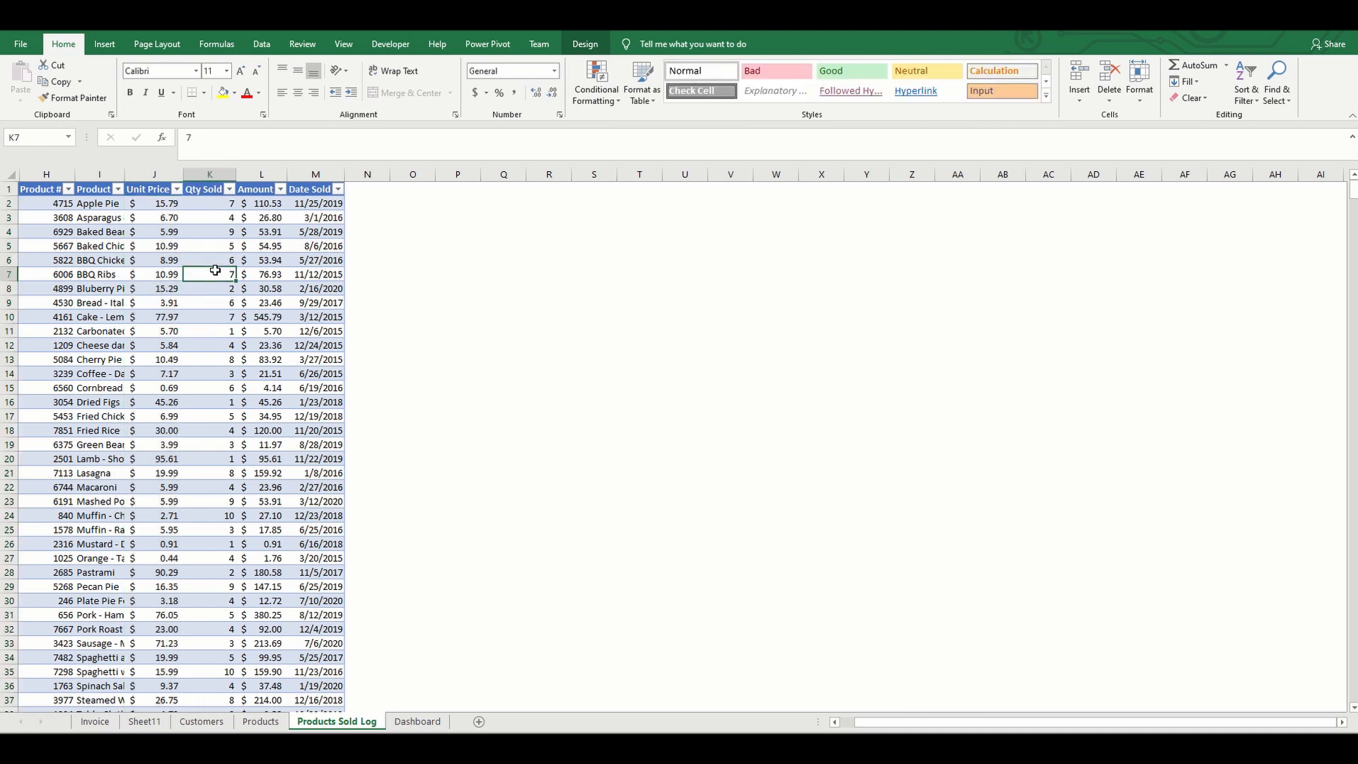
pyautogui.click(105, 44)
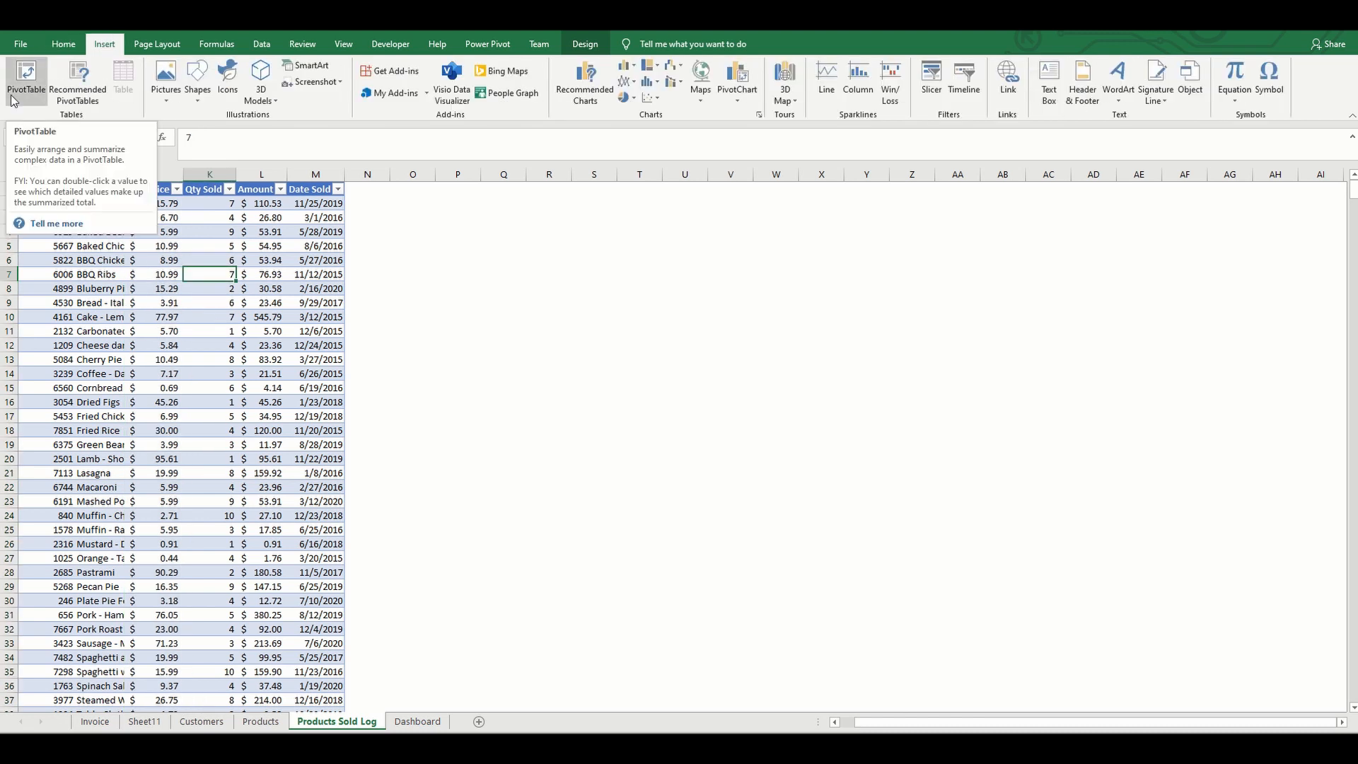
pyautogui.click(11, 101)
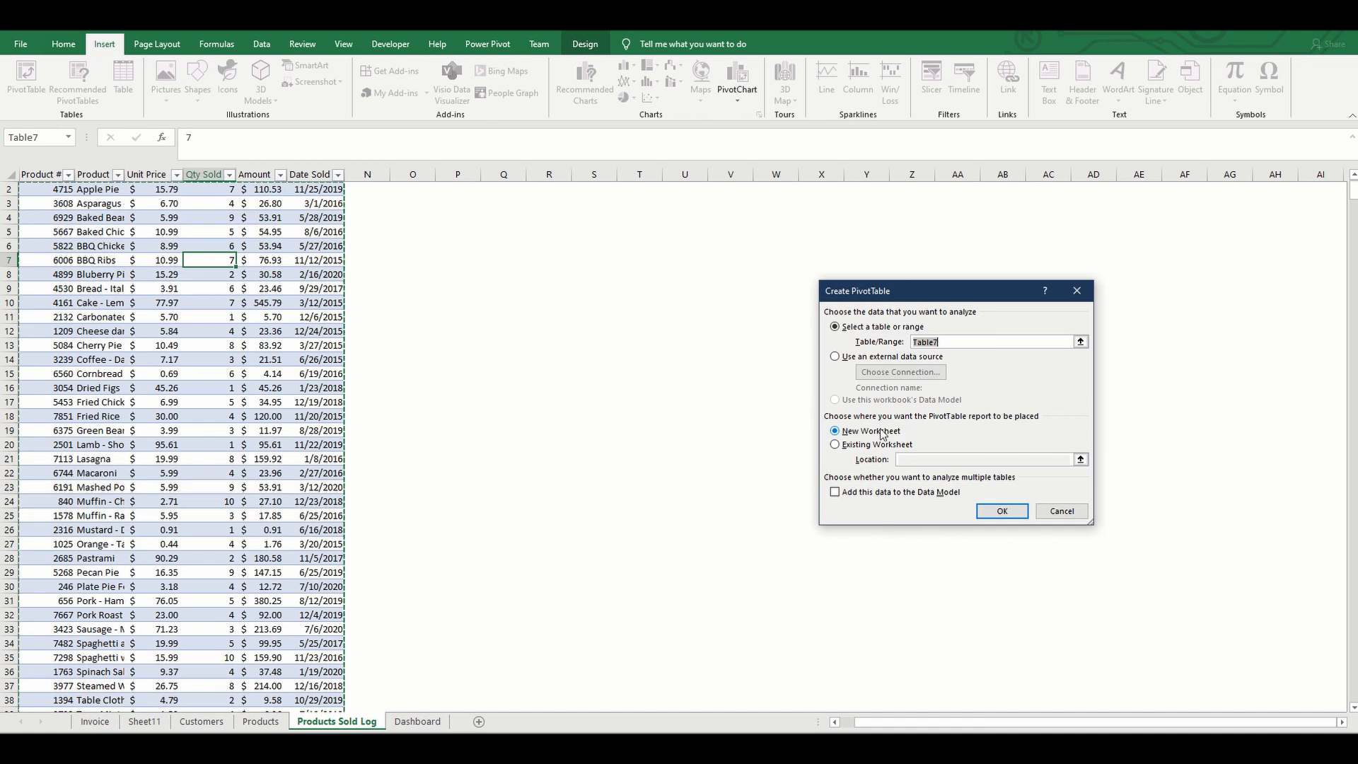
pyautogui.click(993, 513)
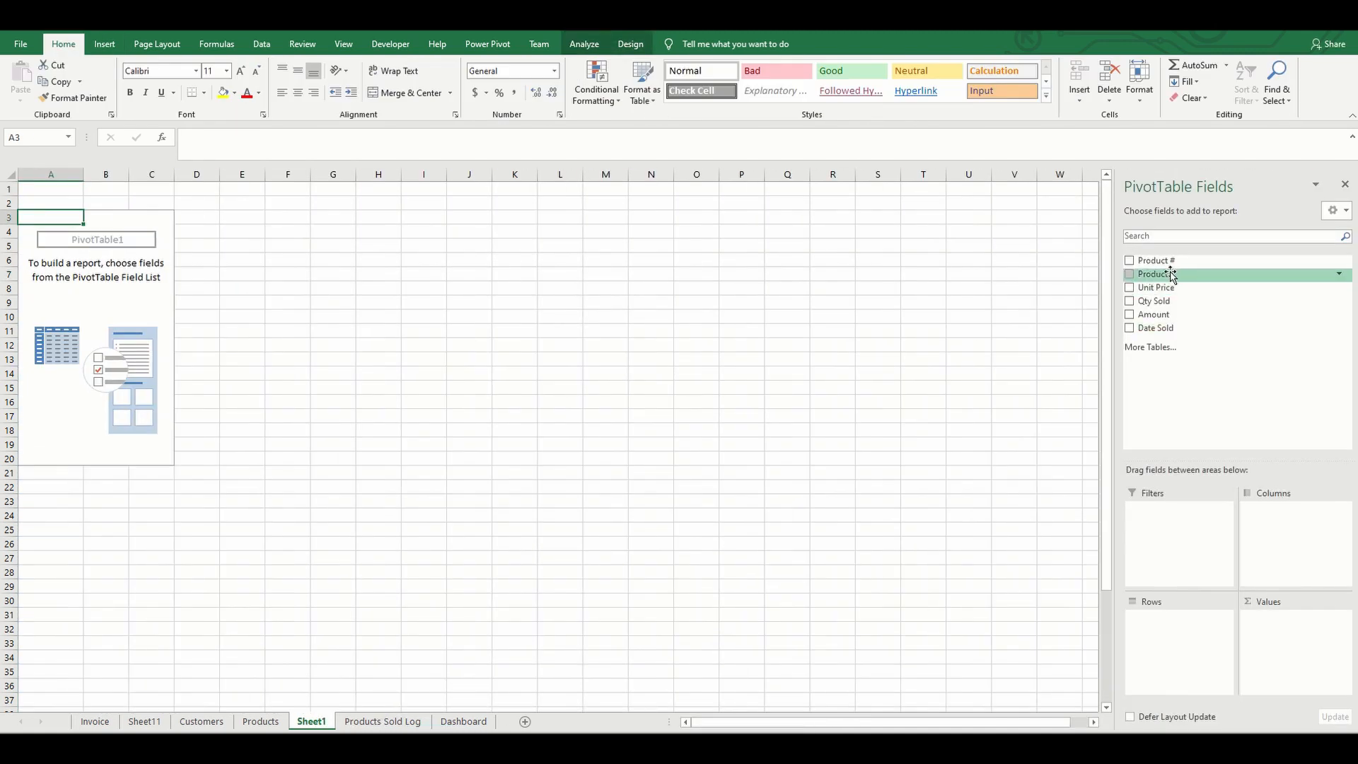
pyautogui.moveTo(1171, 275); pyautogui.dragTo(1163, 641)
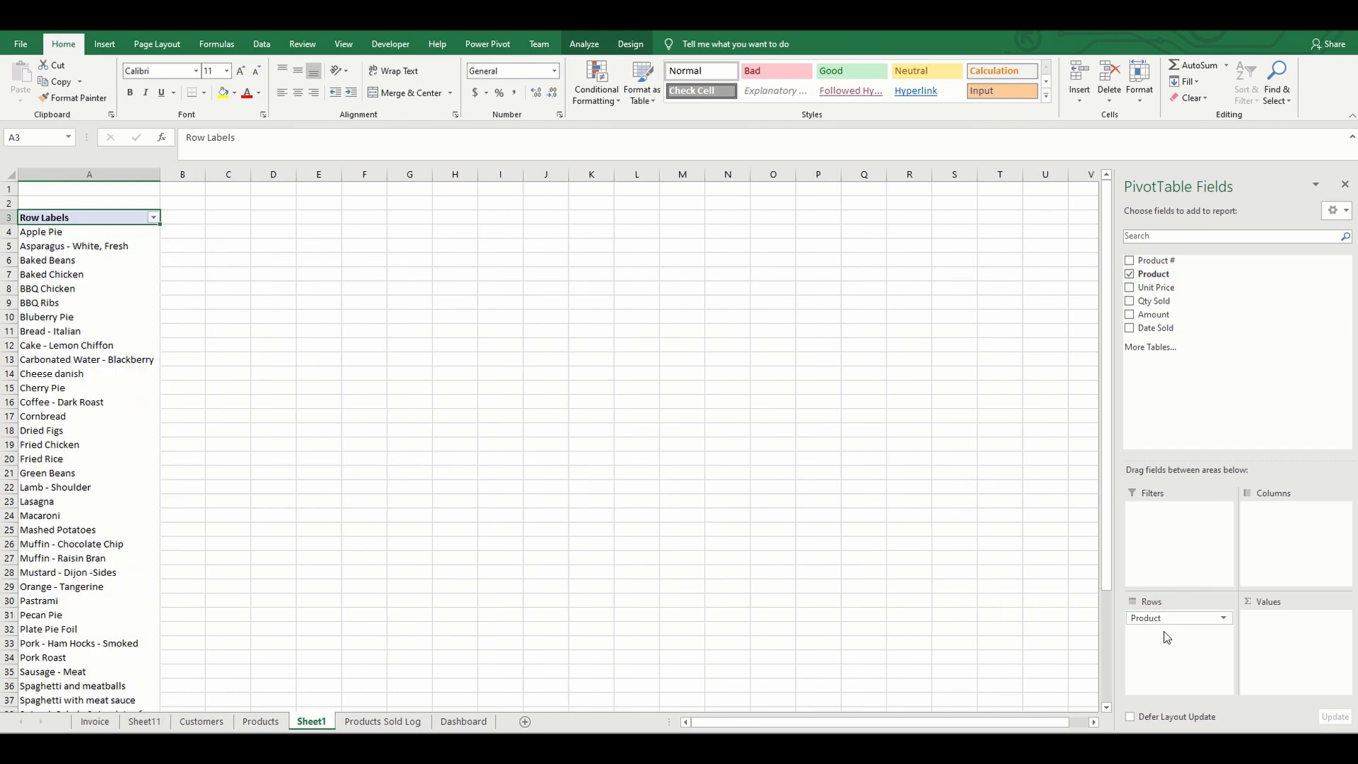
pyautogui.moveTo(1176, 301); pyautogui.dragTo(1289, 654)
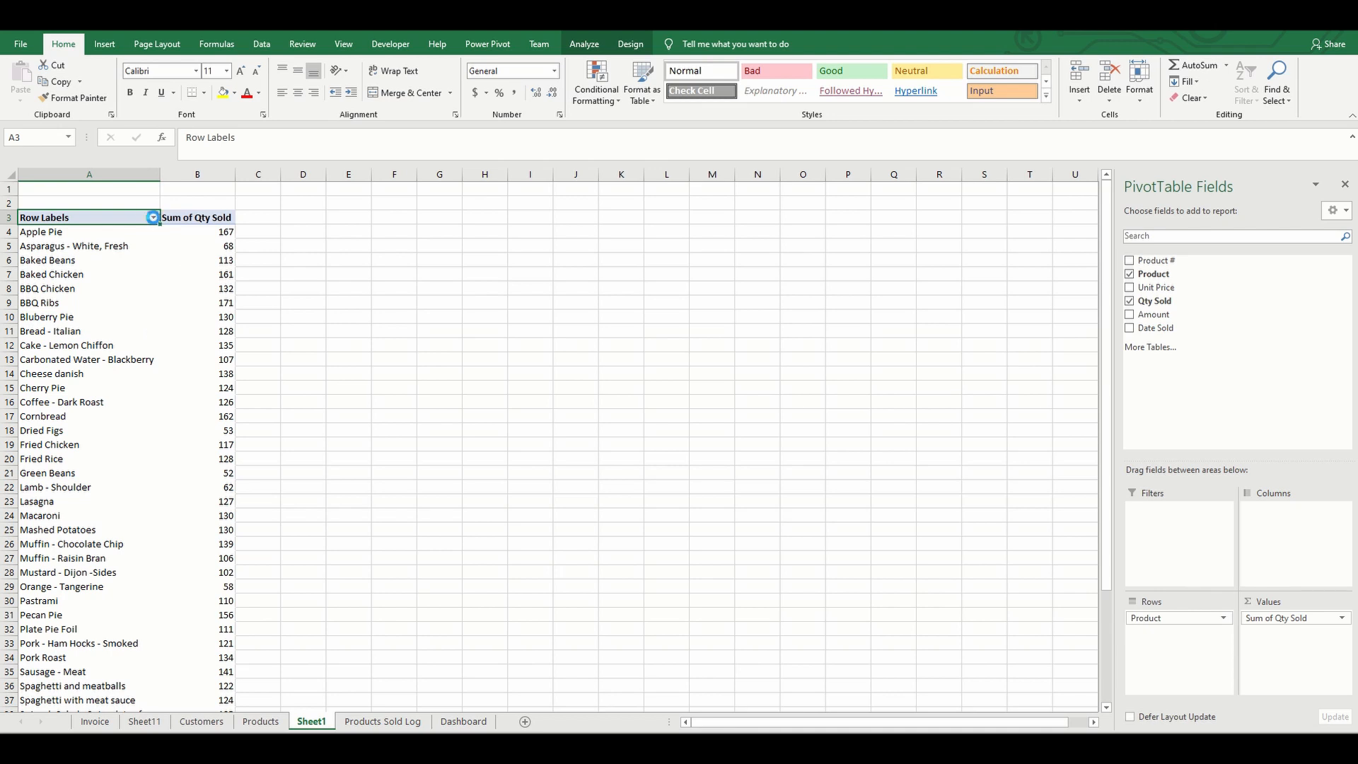
# Filter the PivotTable's products to the top 5 items by Sum of Qty Sold
pyautogui.click(153, 219)
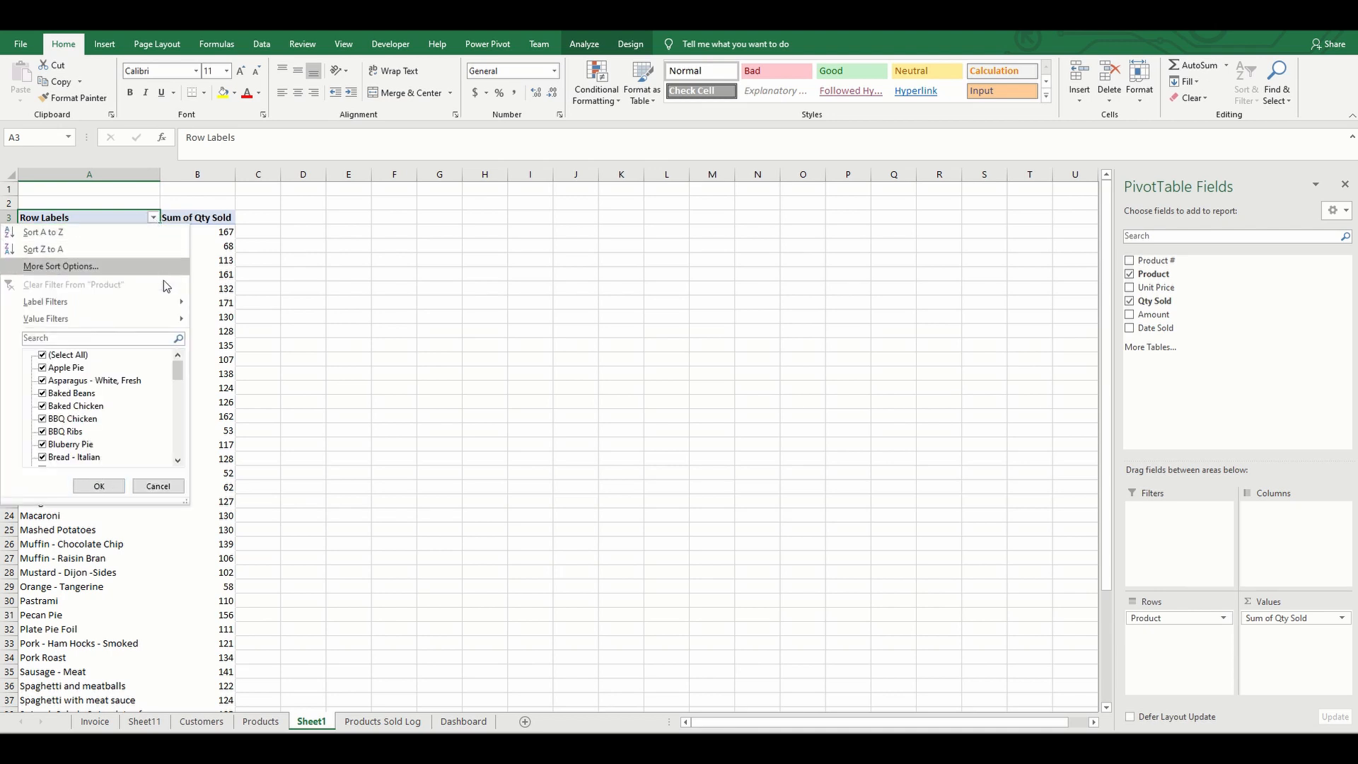
pyautogui.moveTo(163, 326)
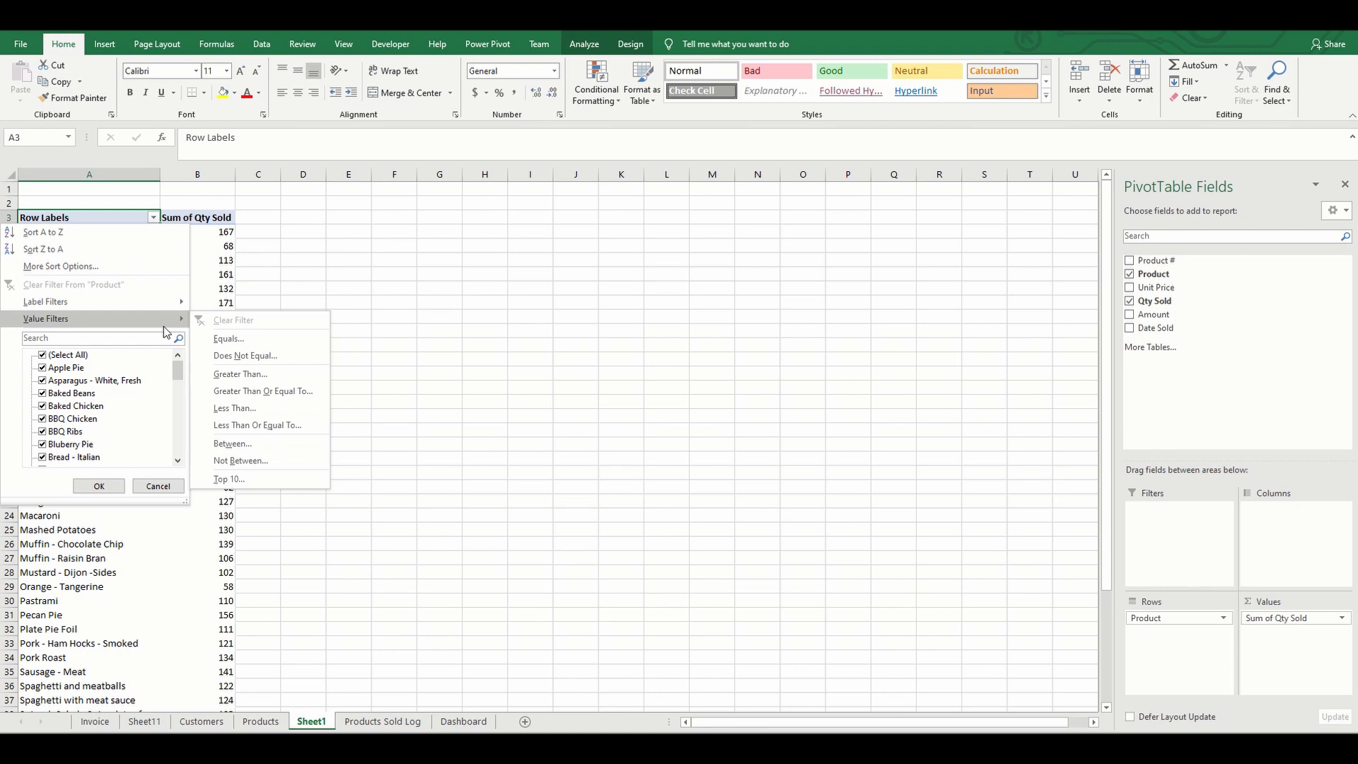
pyautogui.click(253, 482)
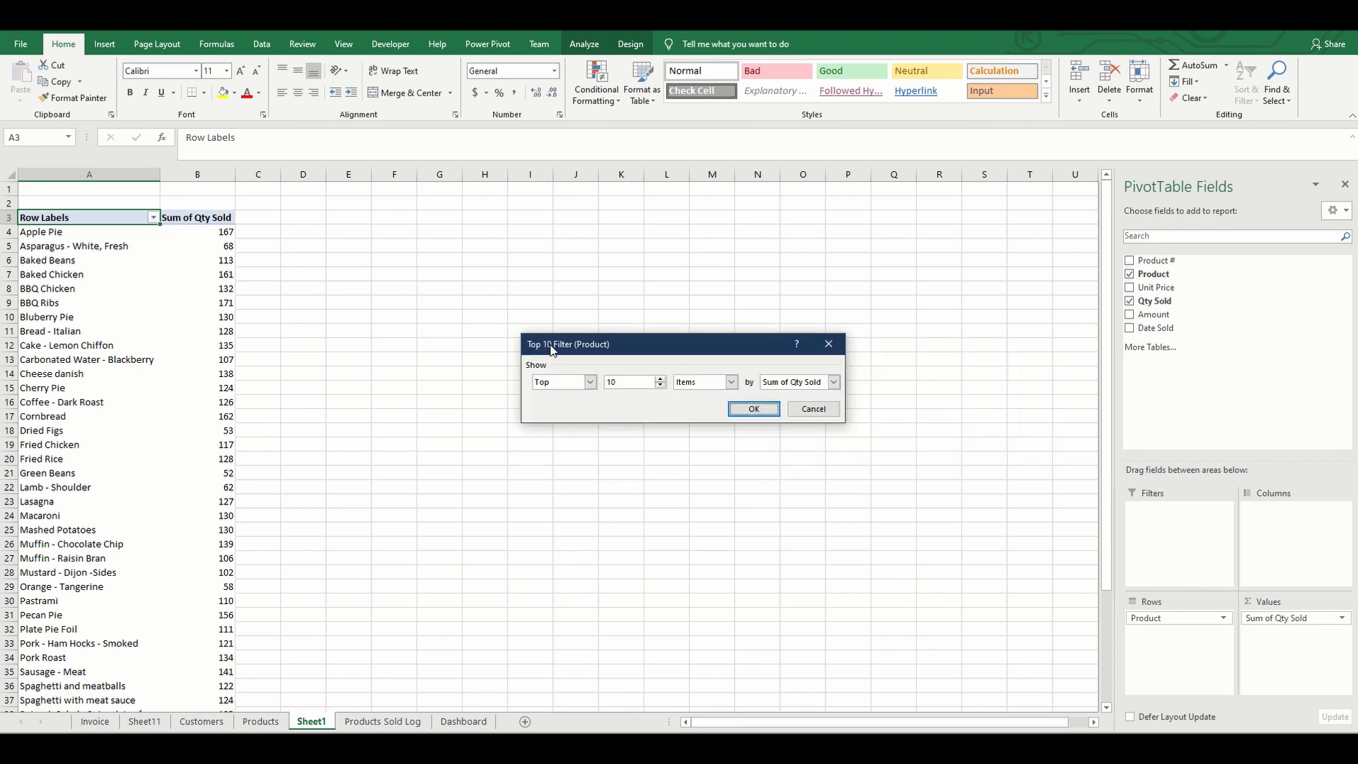
pyautogui.moveTo(552, 350); pyautogui.dragTo(428, 370)
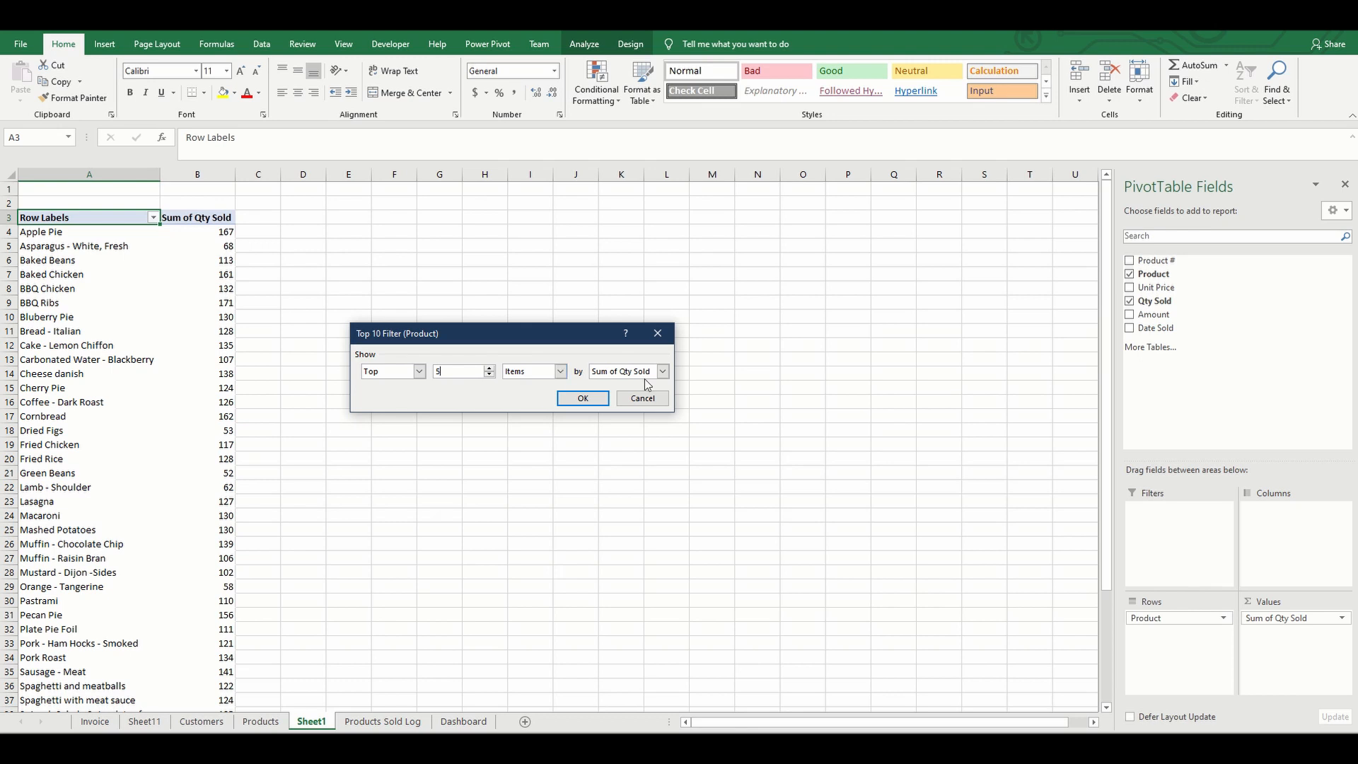
pyautogui.click(582, 397)
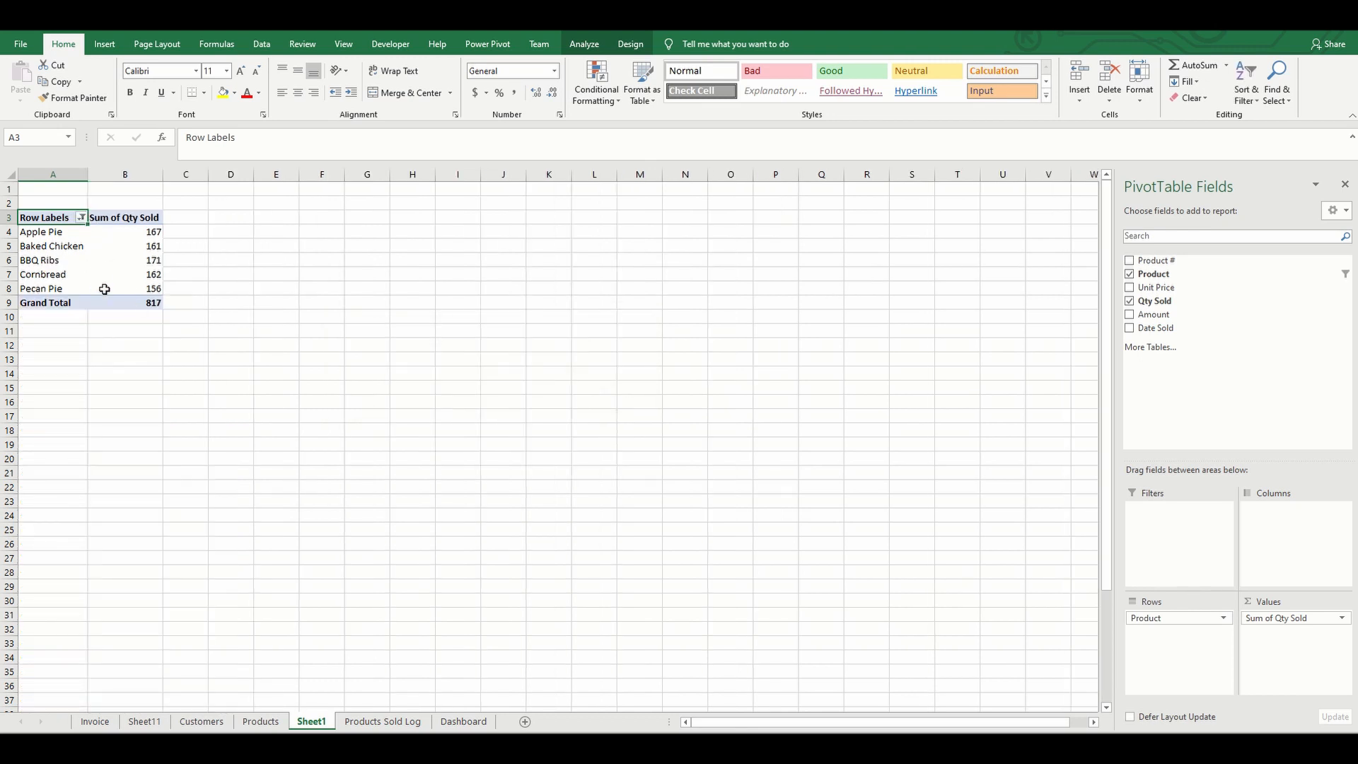
pyautogui.moveTo(104, 290)
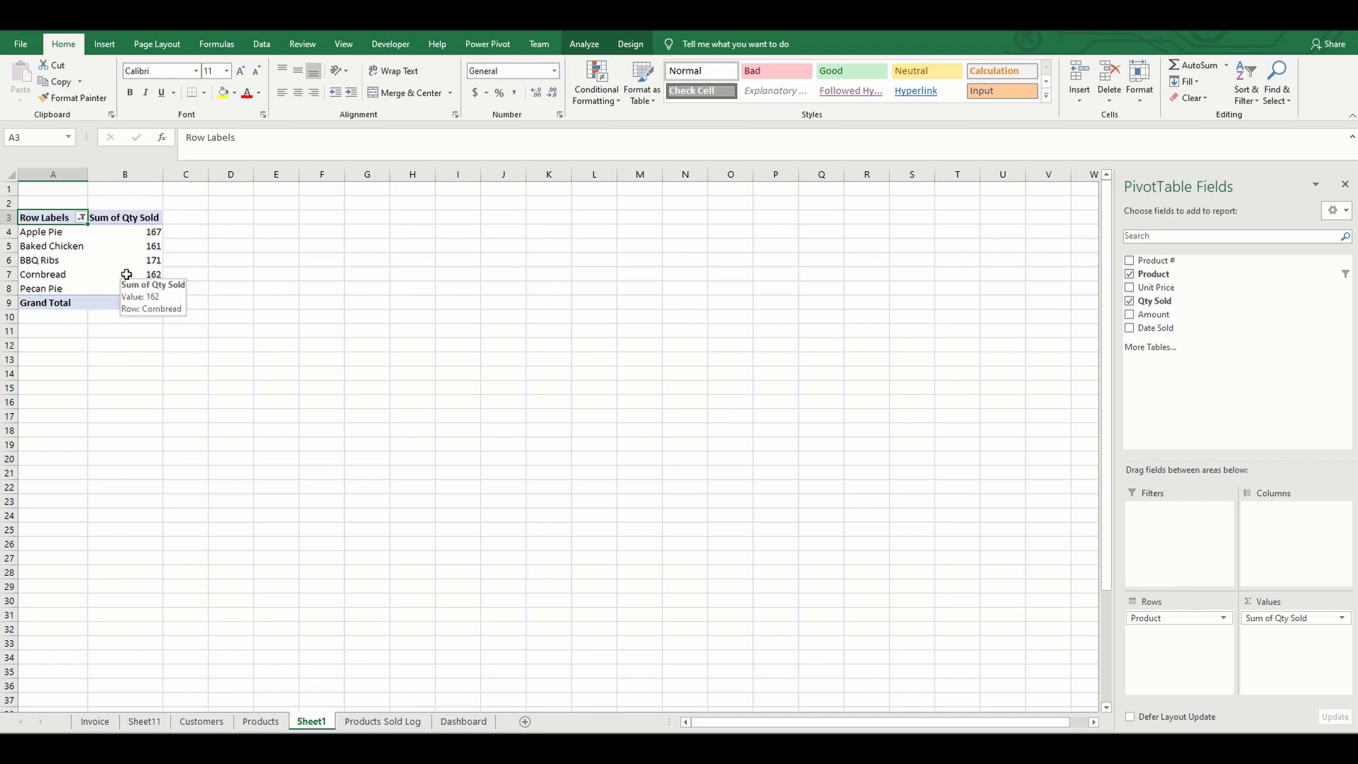
# Insert a 3-D Clustered Column PivotChart from the PivotTable and place it beside the table, starting near column C
pyautogui.click(585, 45)
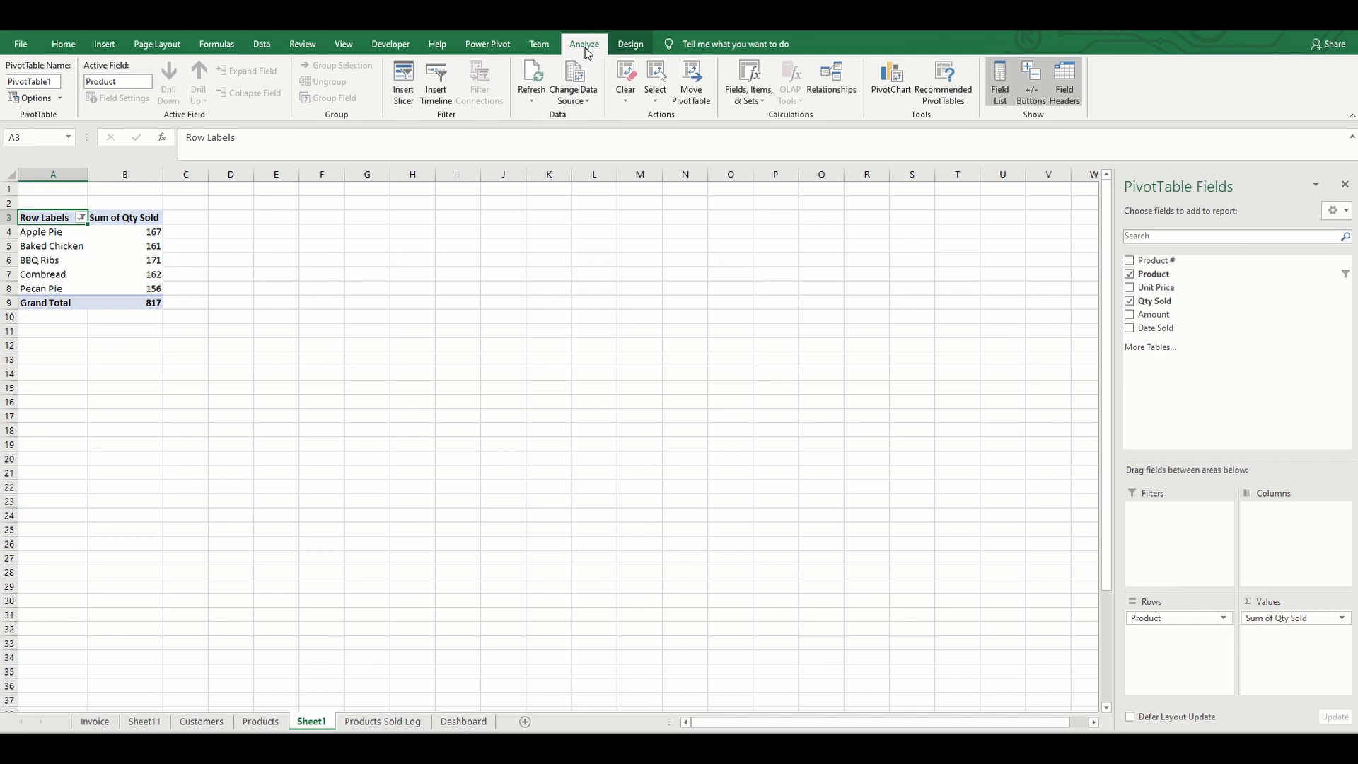
pyautogui.click(1037, 99)
pyautogui.click(893, 84)
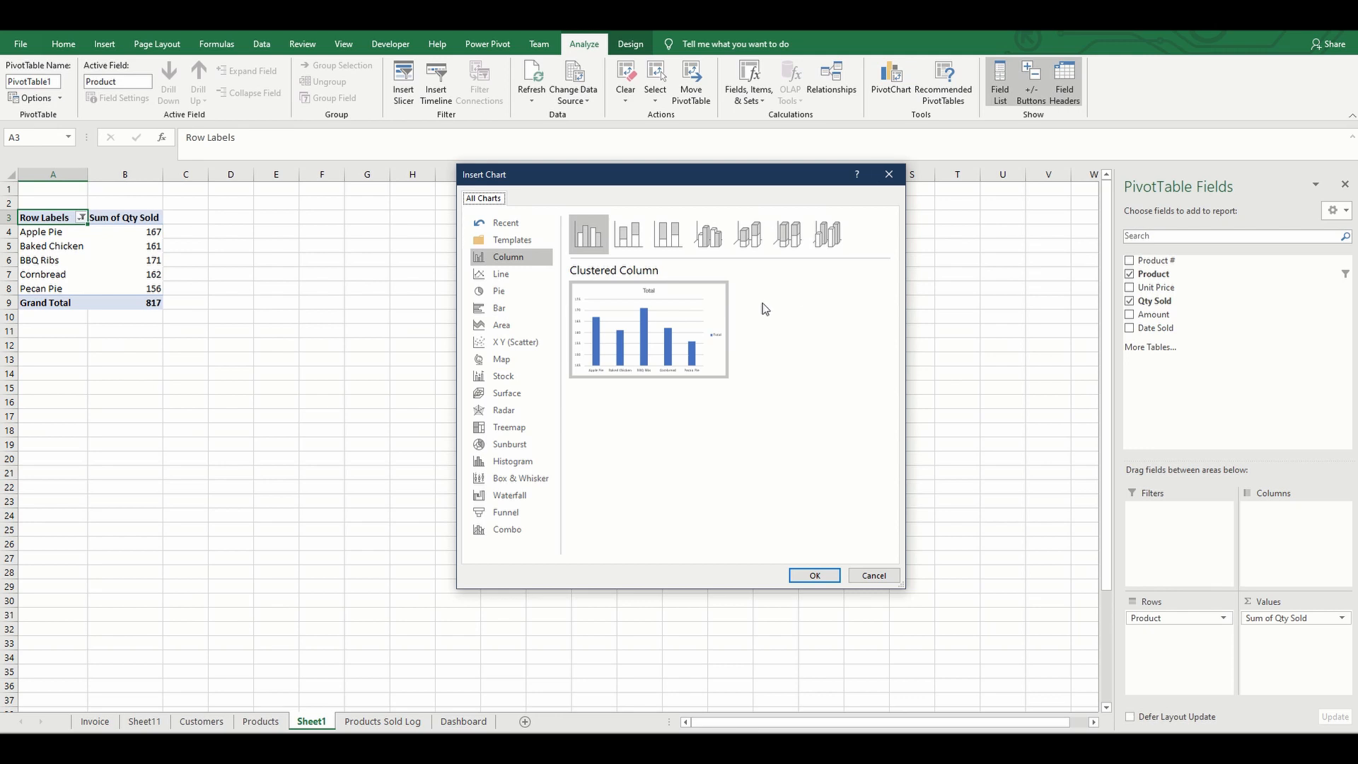
pyautogui.click(709, 234)
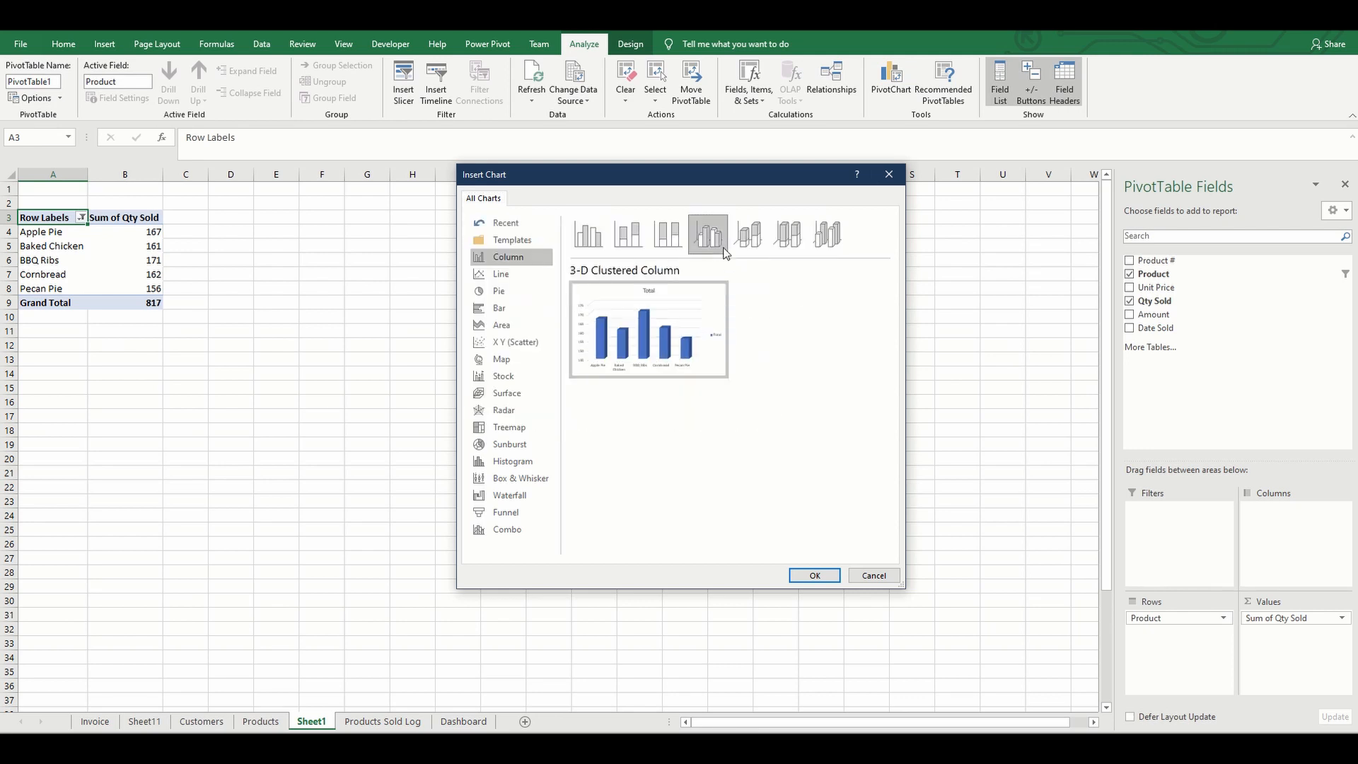
pyautogui.click(814, 575)
pyautogui.moveTo(621, 367)
pyautogui.mouseDown()
pyautogui.moveTo(458, 291)
pyautogui.moveTo(424, 219)
pyautogui.mouseUp()
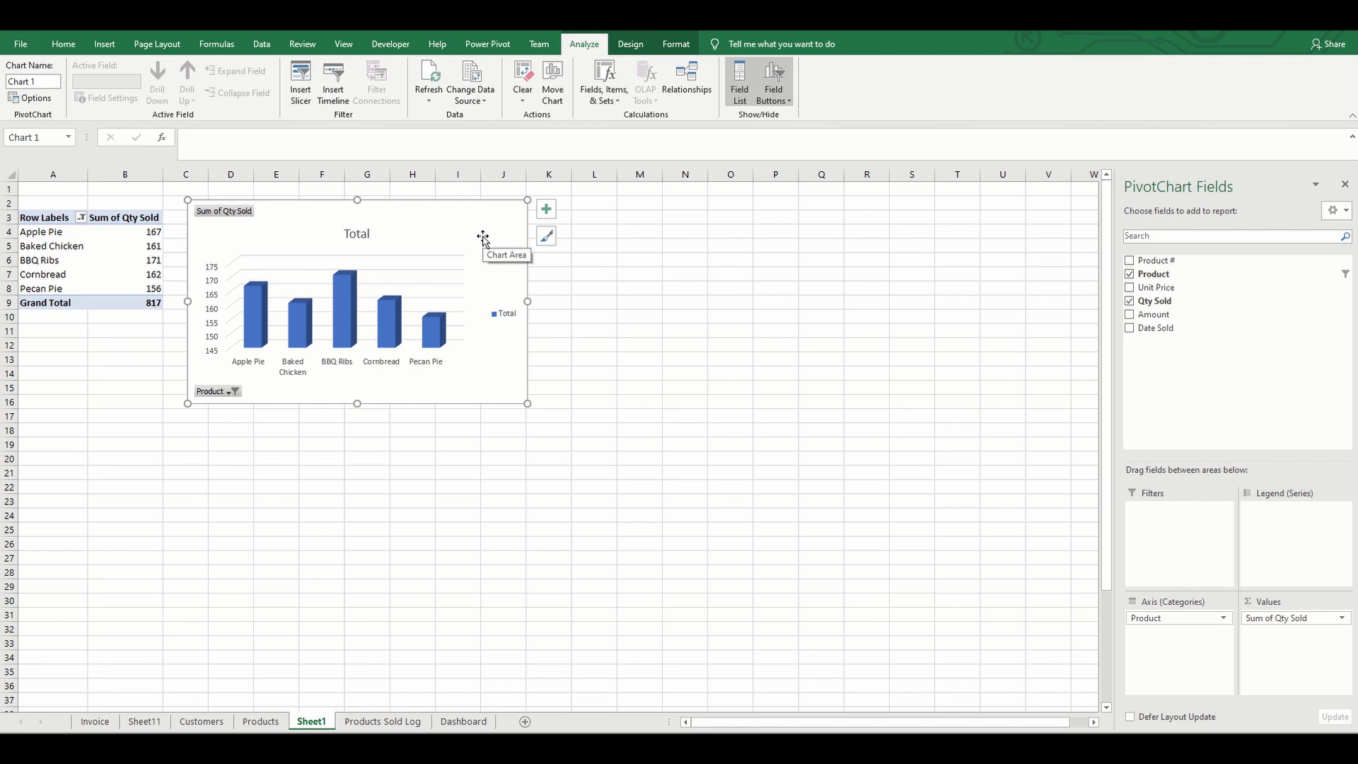
# Hide the gridlines on the PivotTable sheet
pyautogui.click(606, 271)
pyautogui.click(344, 44)
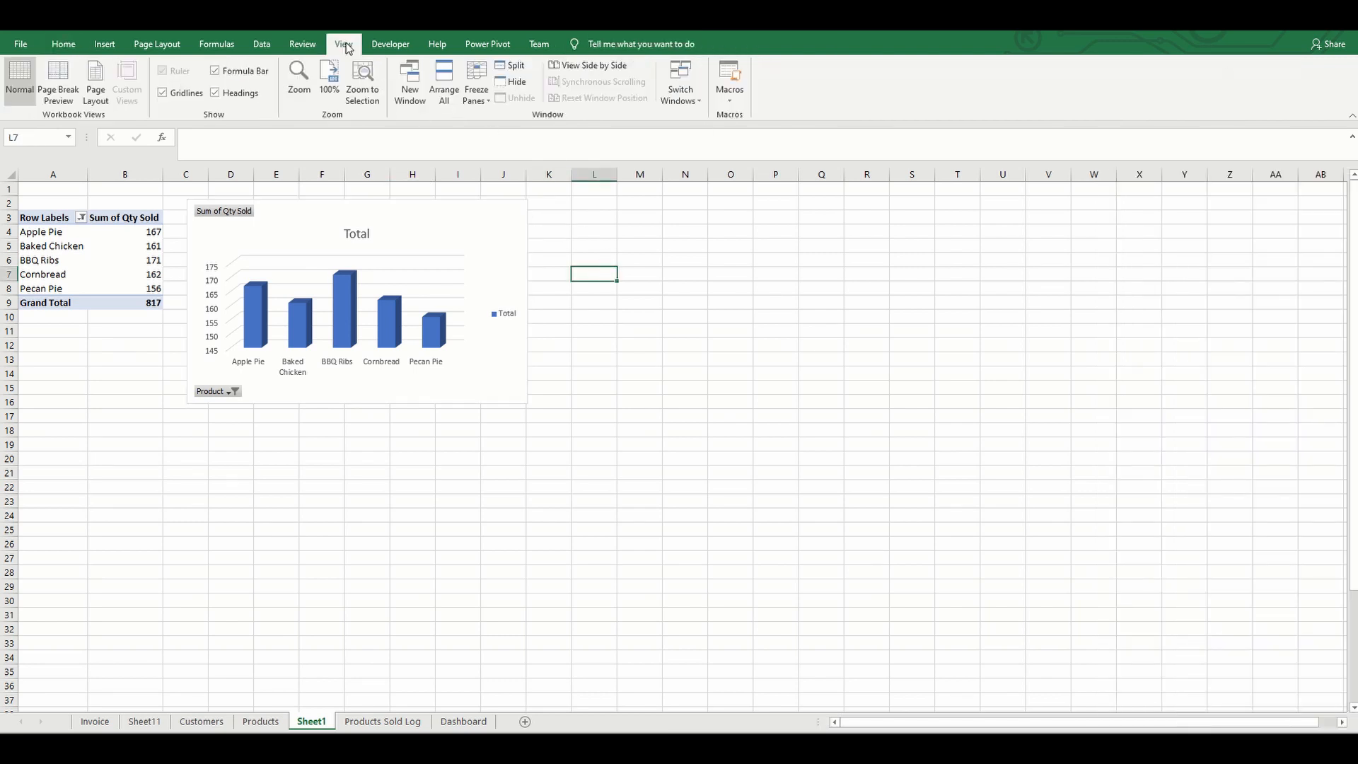
pyautogui.click(191, 94)
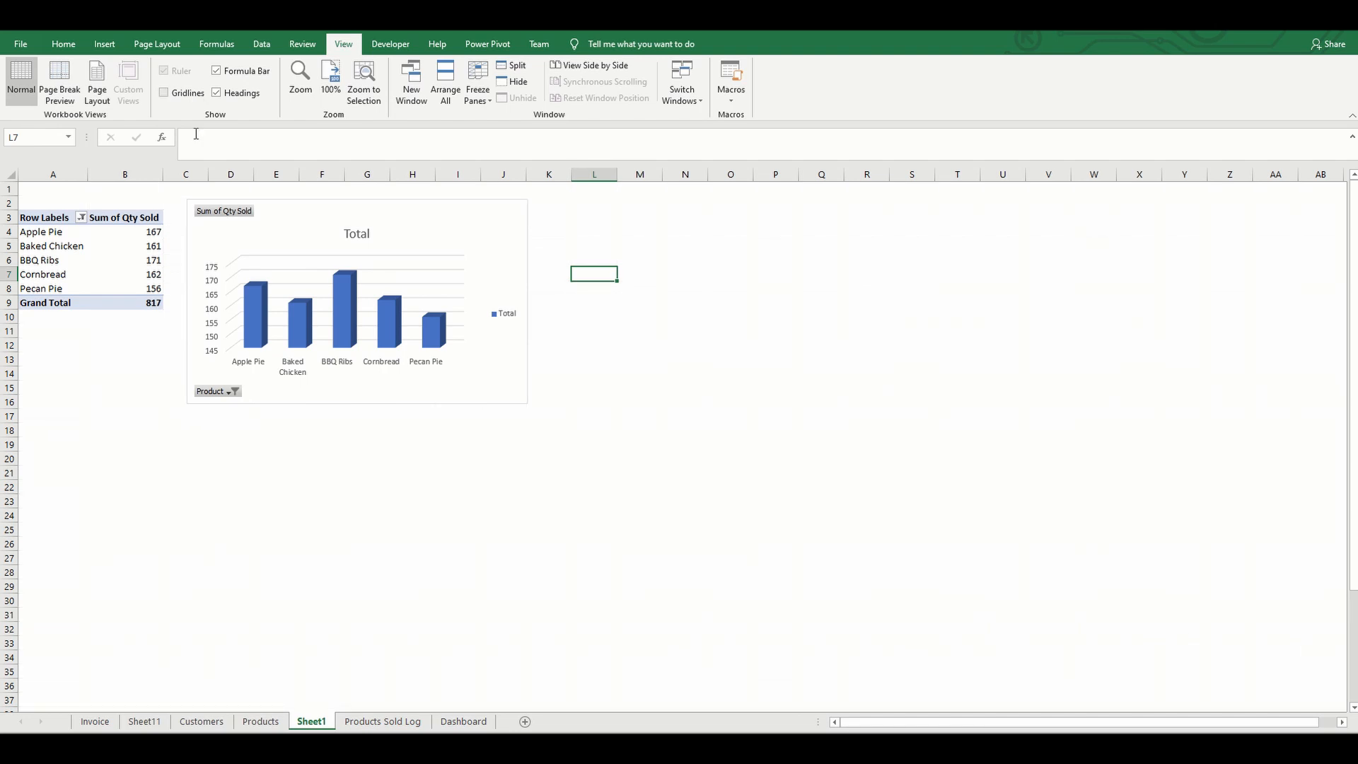
# Apply the third chart style, with the grey gradient background, to the PivotChart
pyautogui.click(474, 218)
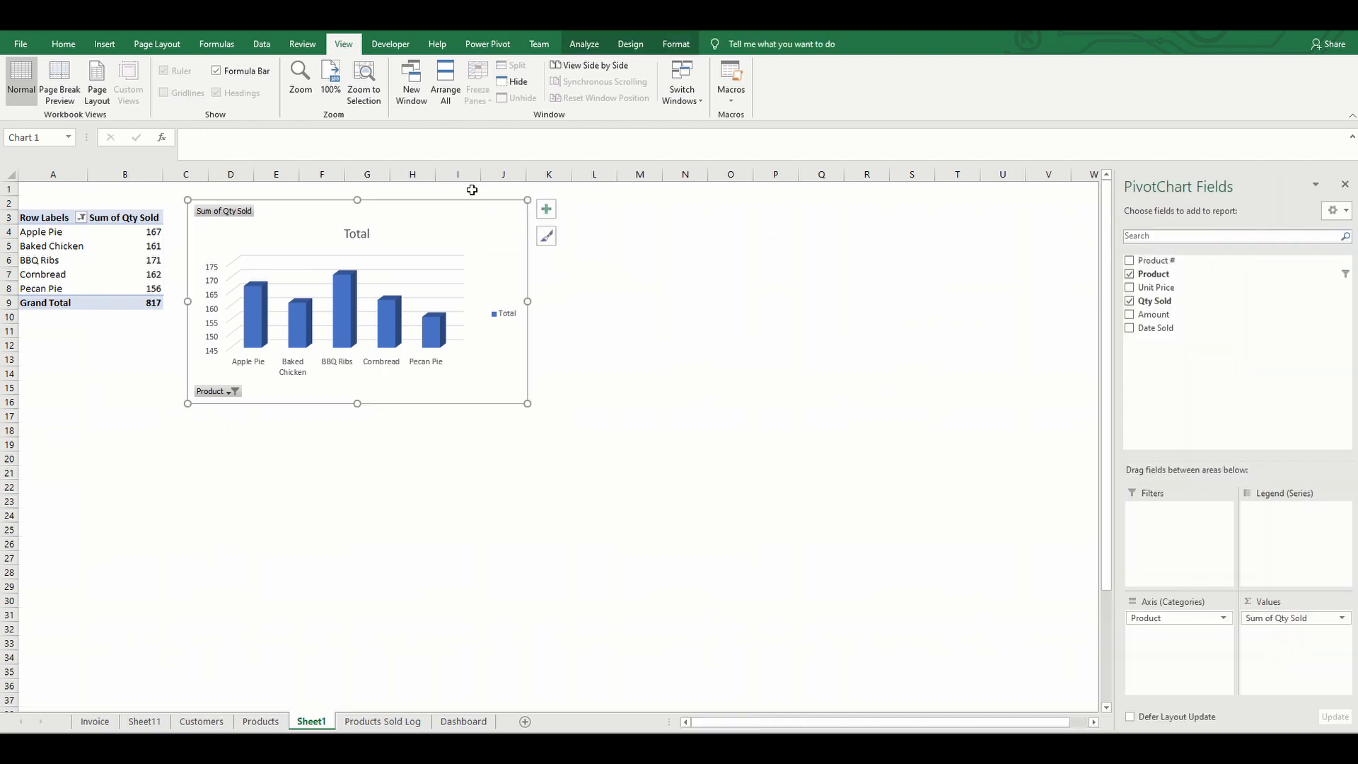
pyautogui.click(629, 44)
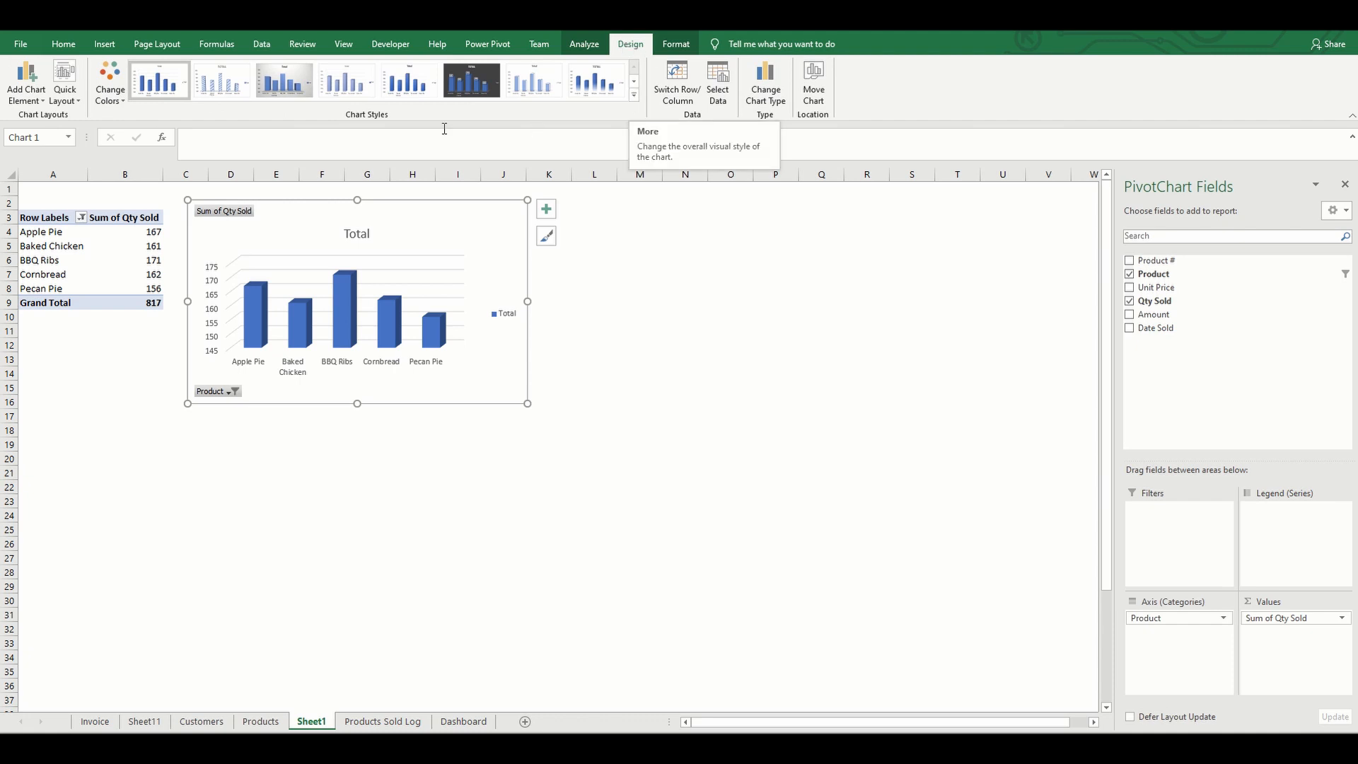
pyautogui.click(281, 88)
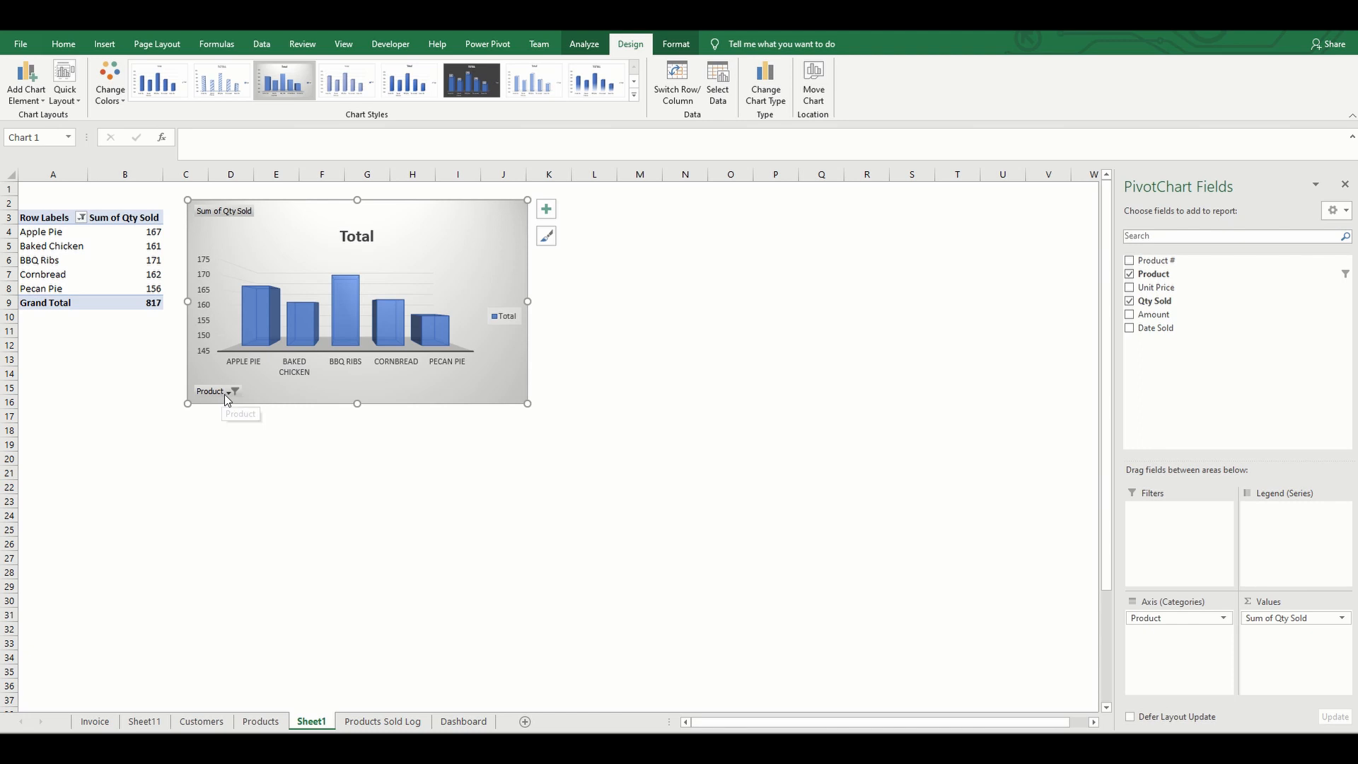
# Remove the legend from the PivotChart and hide all its field buttons
pyautogui.click(546, 217)
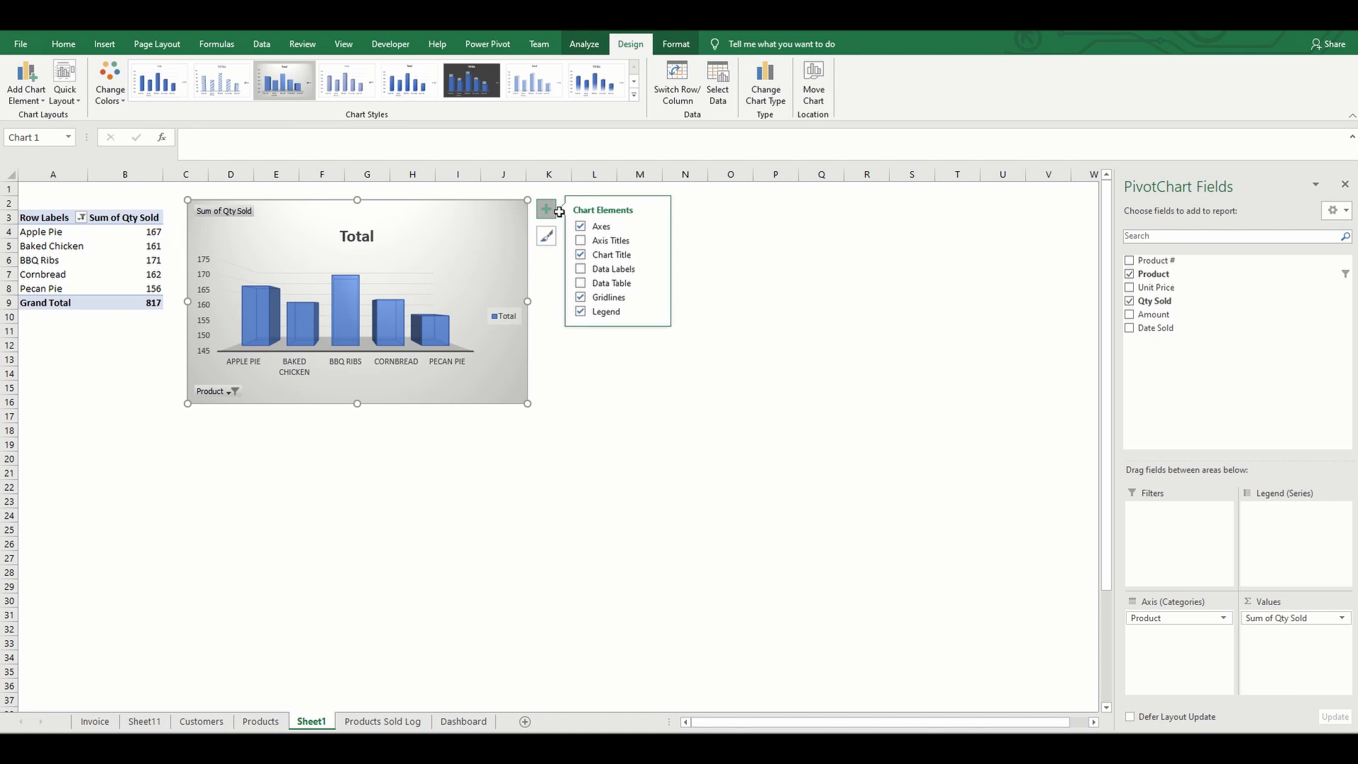
pyautogui.click(580, 312)
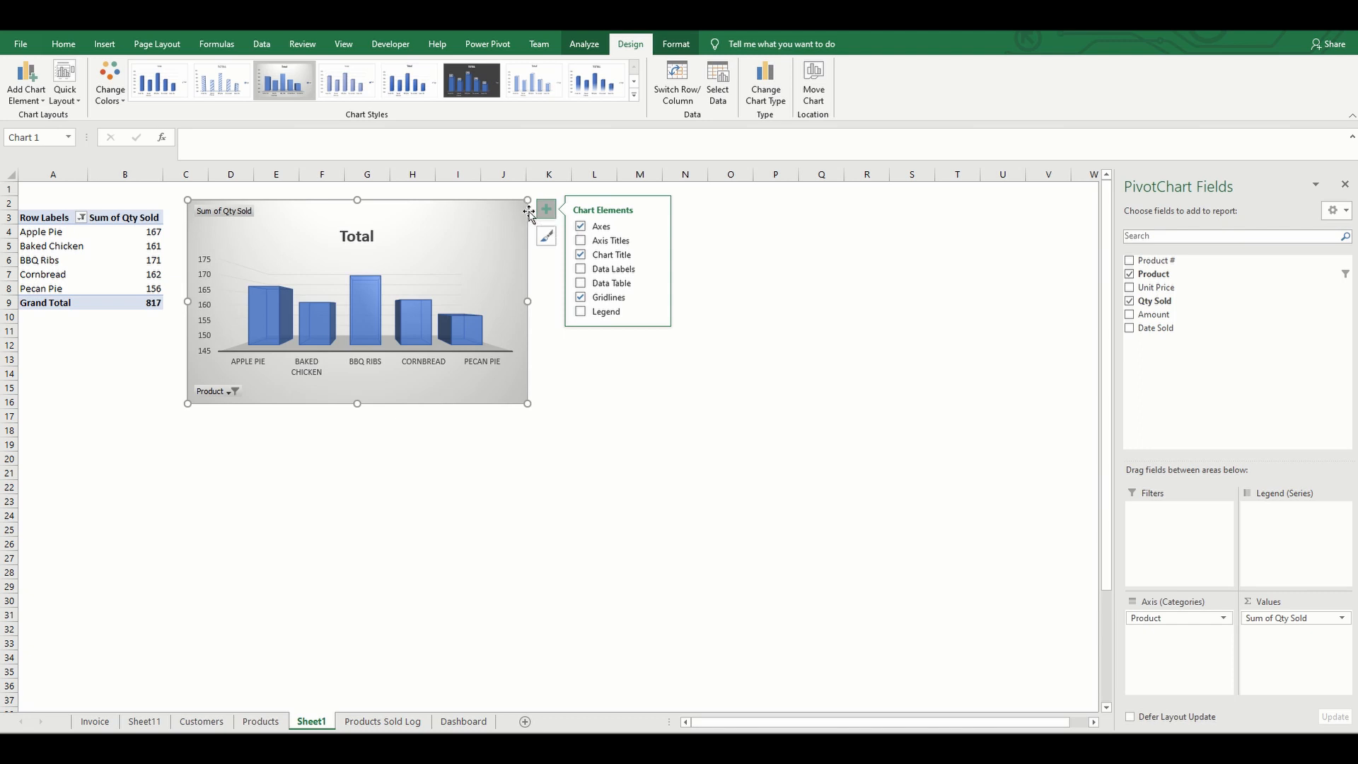
pyautogui.click(584, 43)
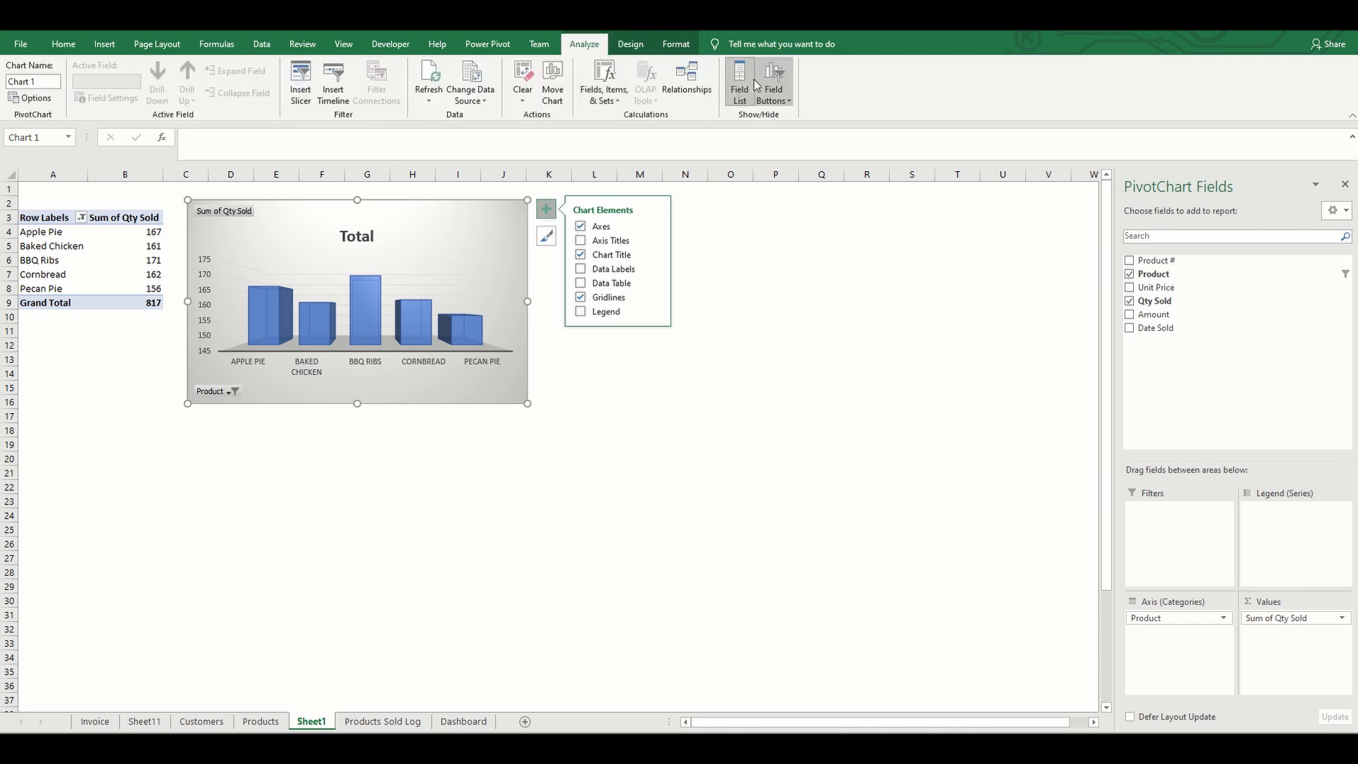
pyautogui.click(771, 80)
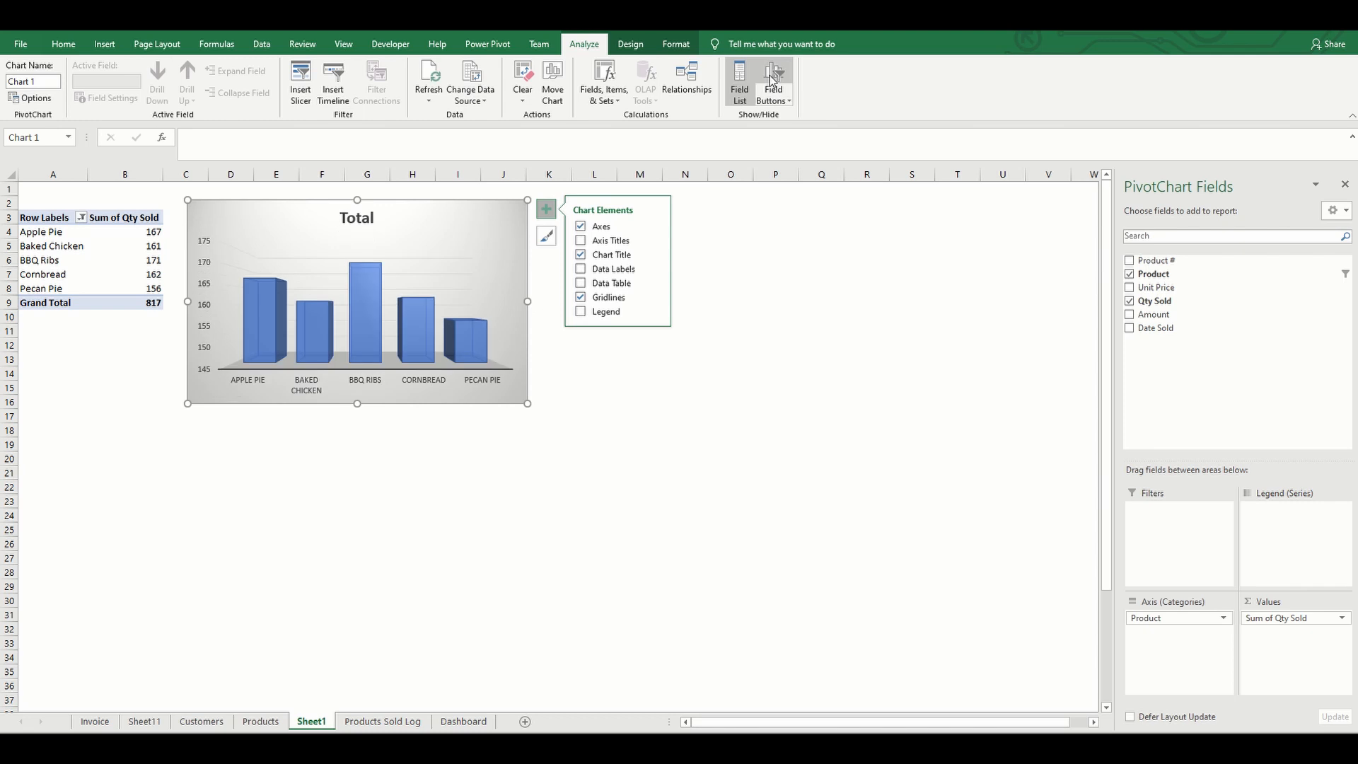
# Change the 3-D column PivotChart's title to "Top 5 Products Sold"
pyautogui.click(367, 216)
pyautogui.click(375, 217)
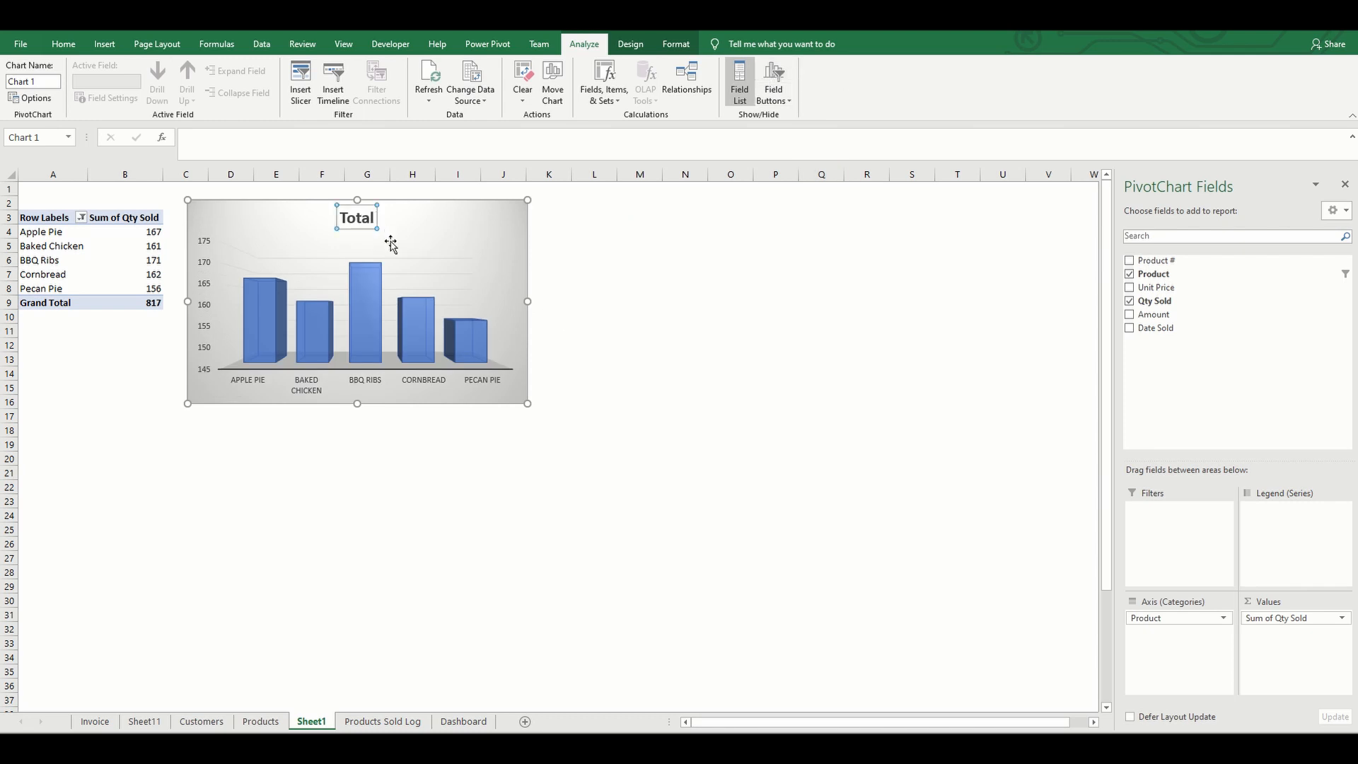
pyautogui.press('BackSpace')
pyautogui.press('BackSpace')
pyautogui.press('BackSpace')
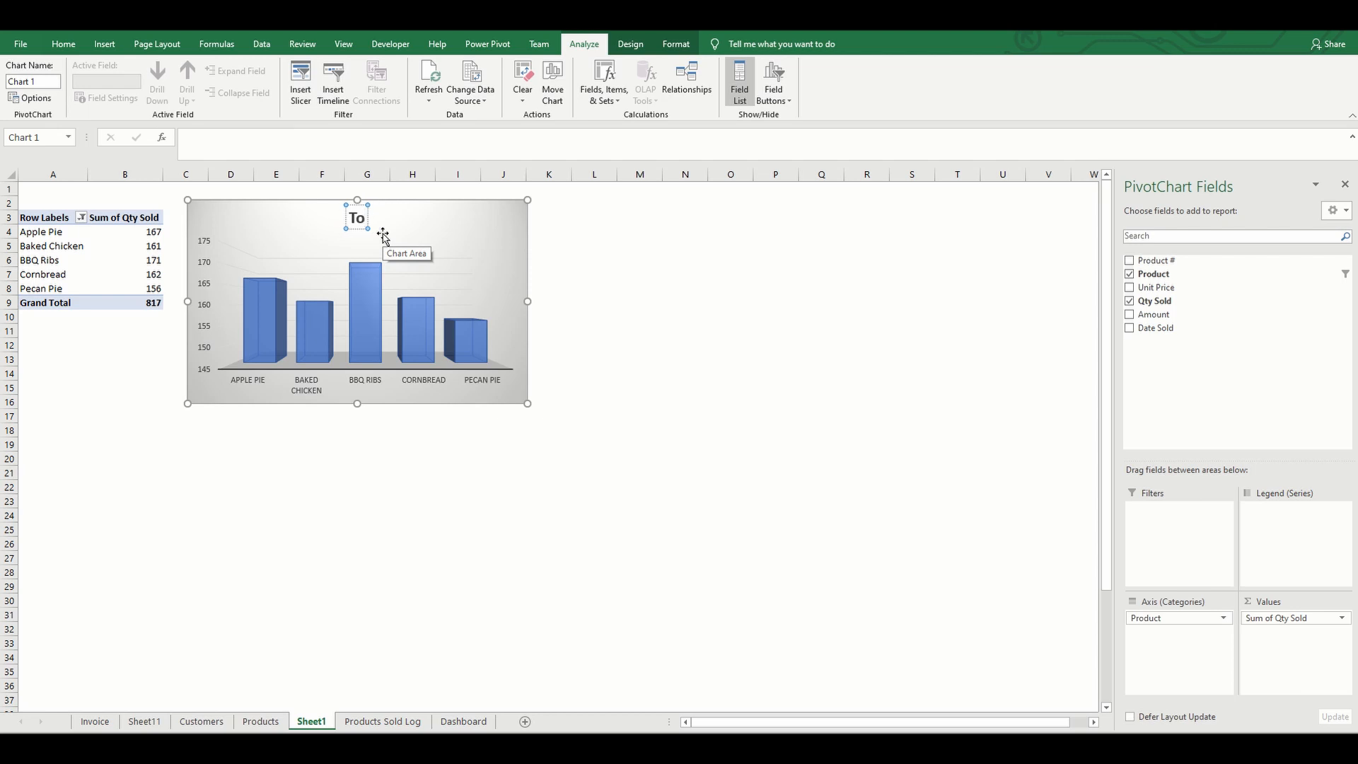
pyautogui.write('p 5 Pro')
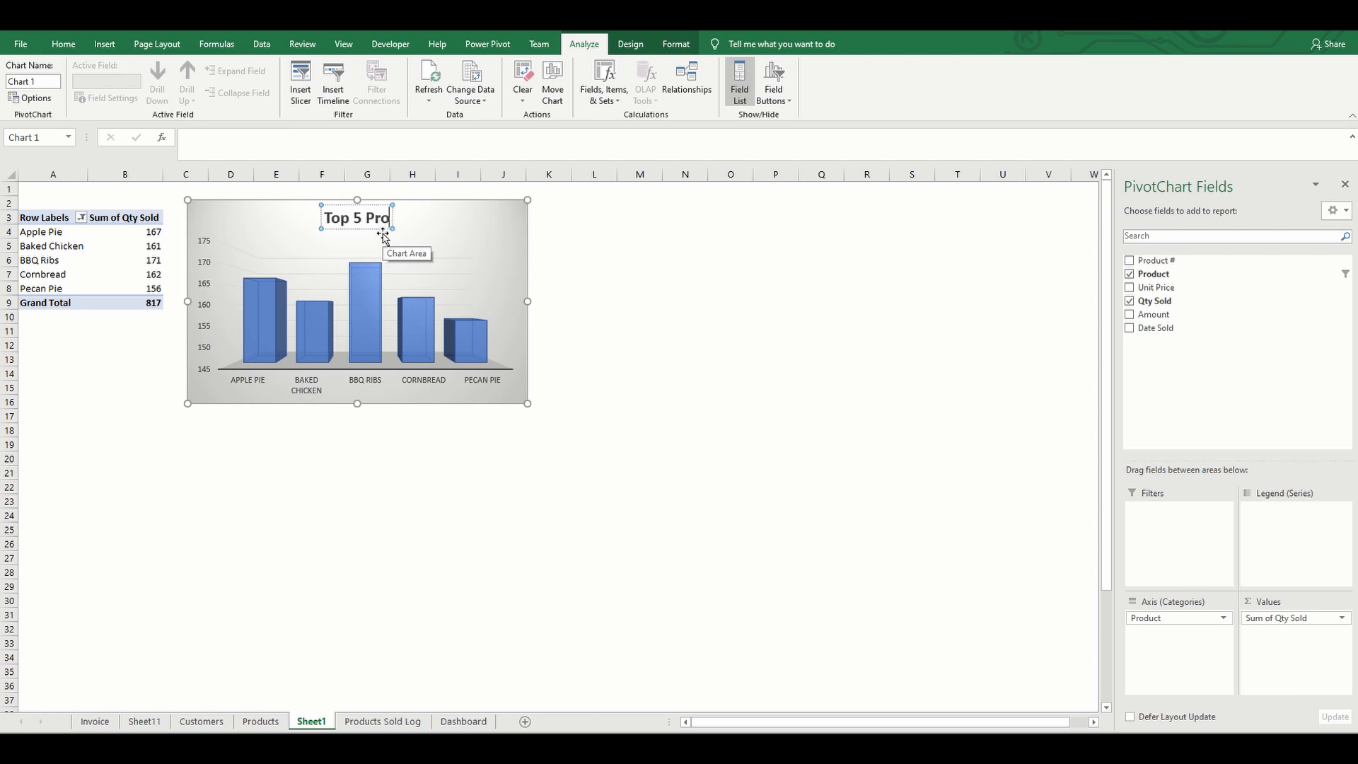
pyautogui.write('ducts Sold')
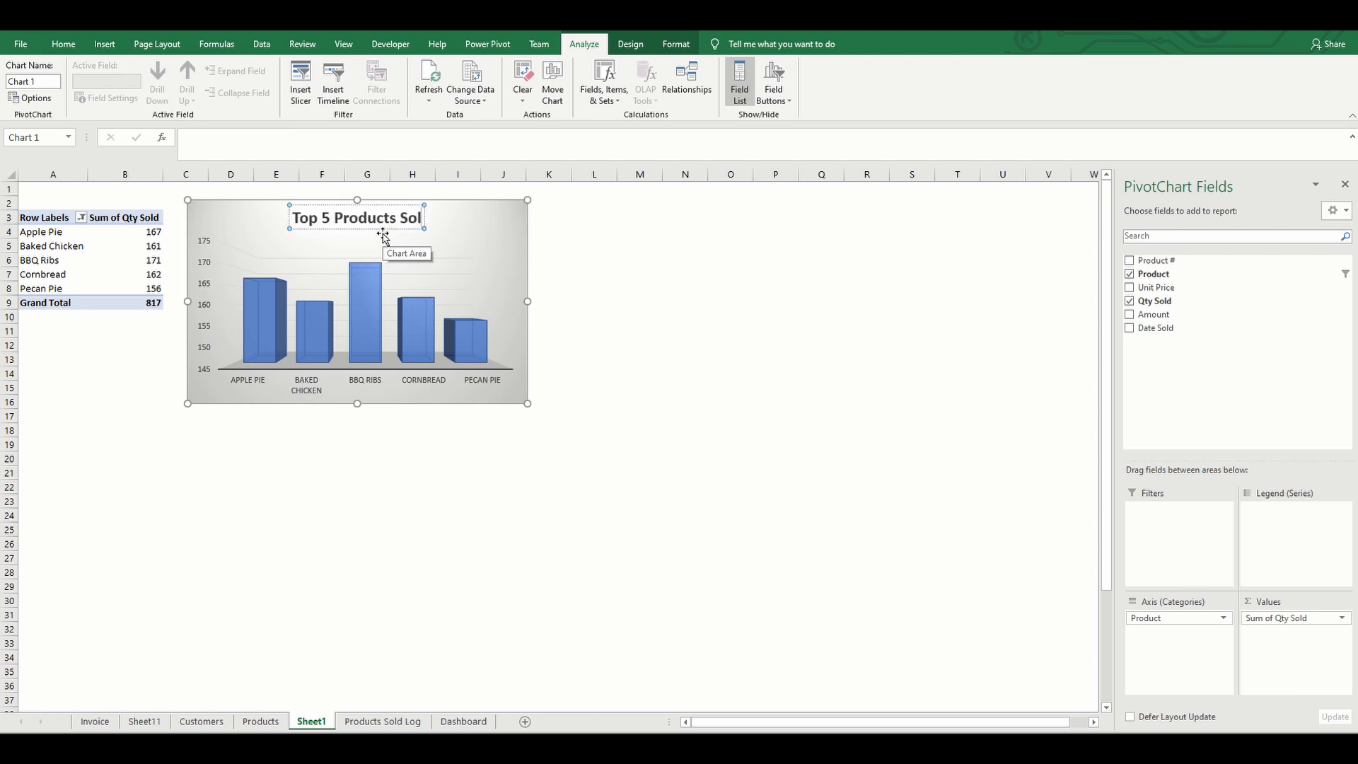
pyautogui.click(583, 308)
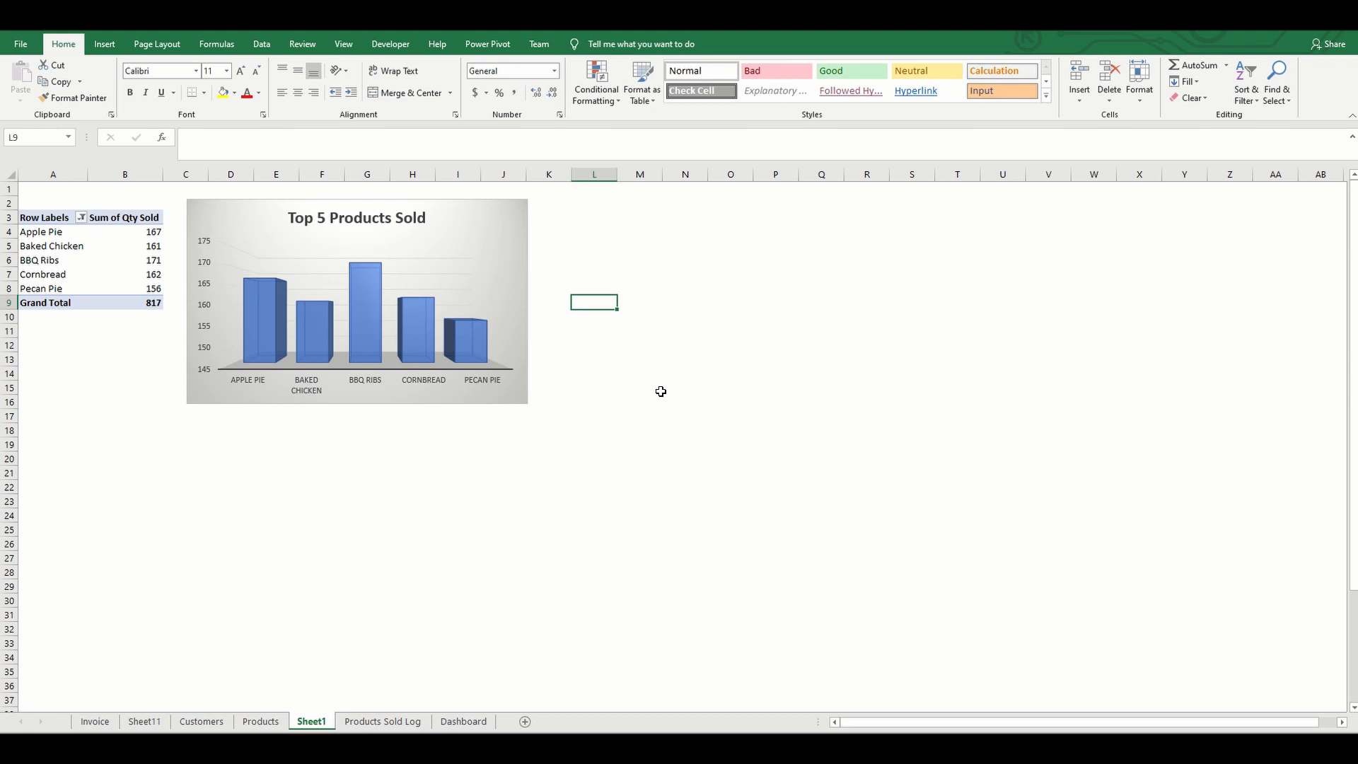
# Create a PivotTable from the Products Sold Log table at cell A12 of Sheet1 and add Date Sold to its rows
pyautogui.click(374, 723)
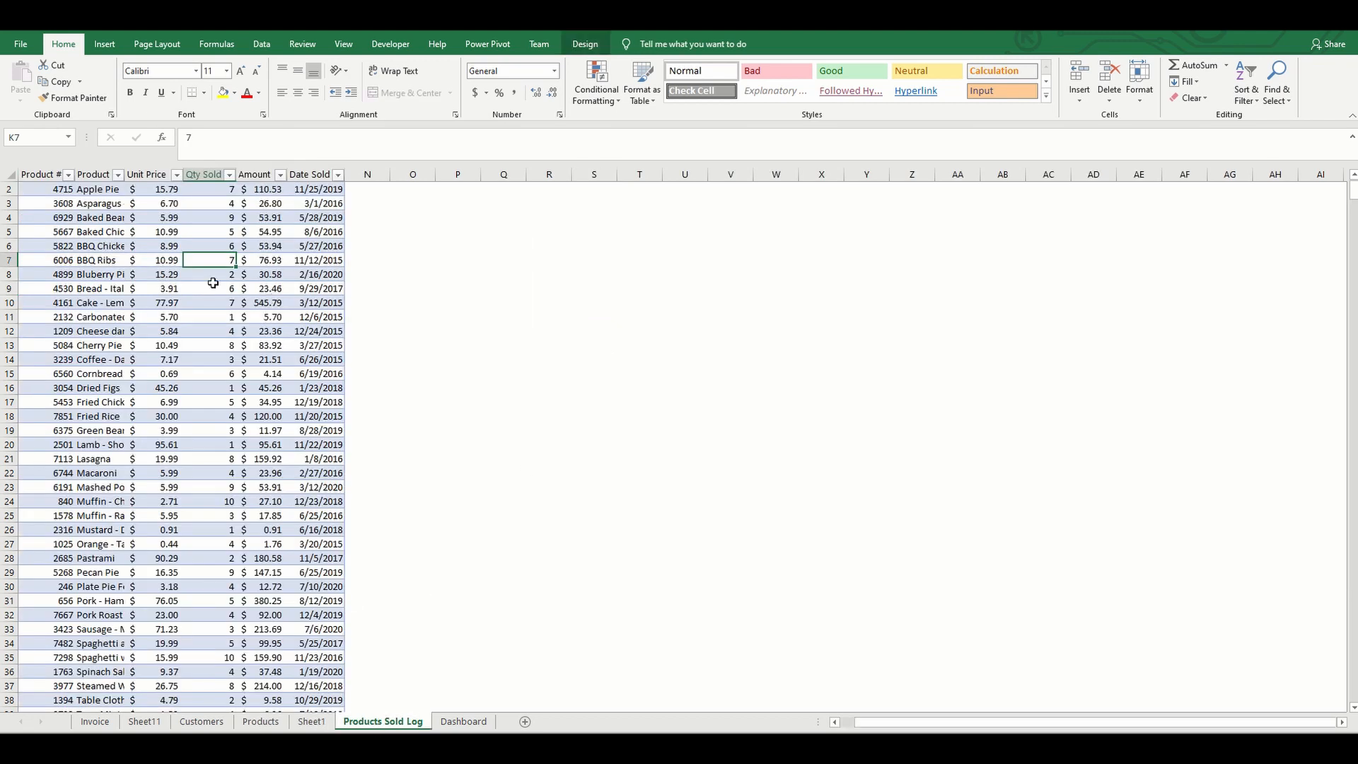
pyautogui.click(106, 42)
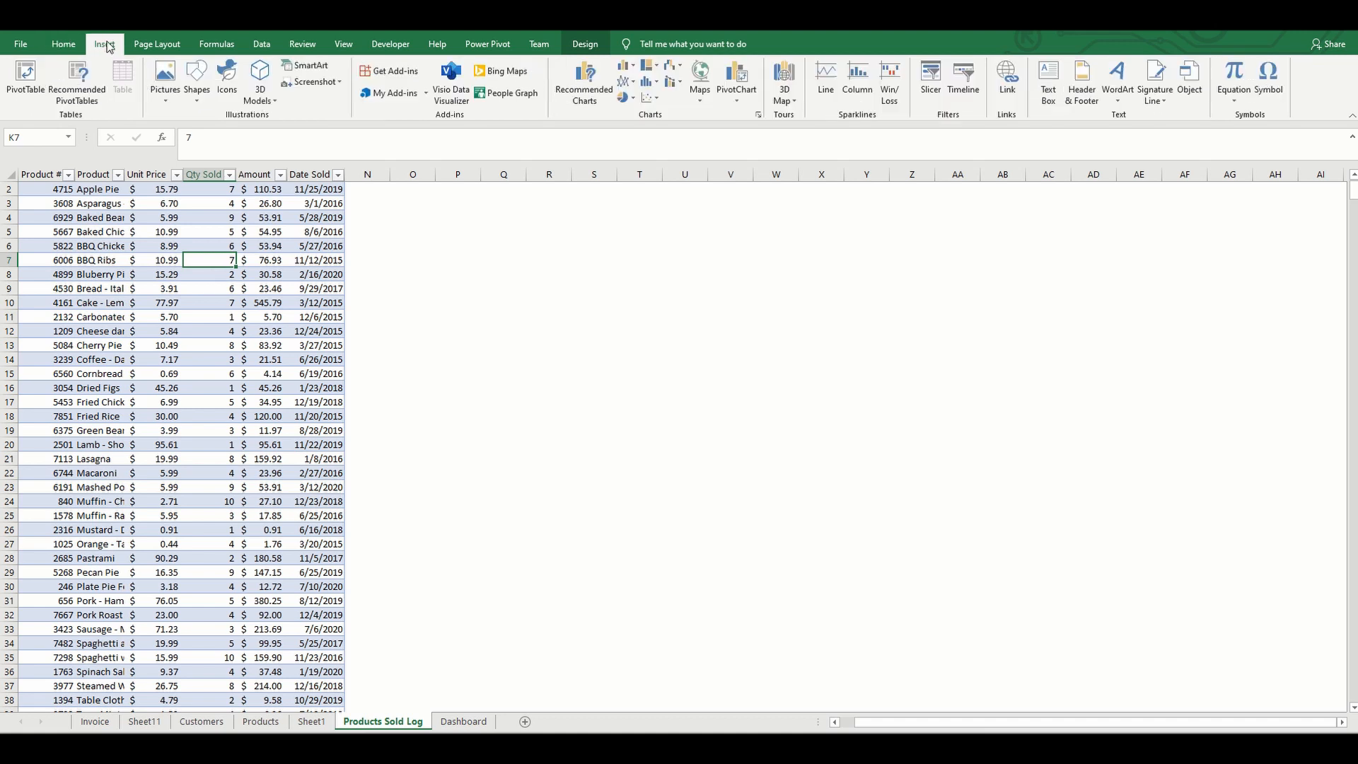
pyautogui.click(21, 95)
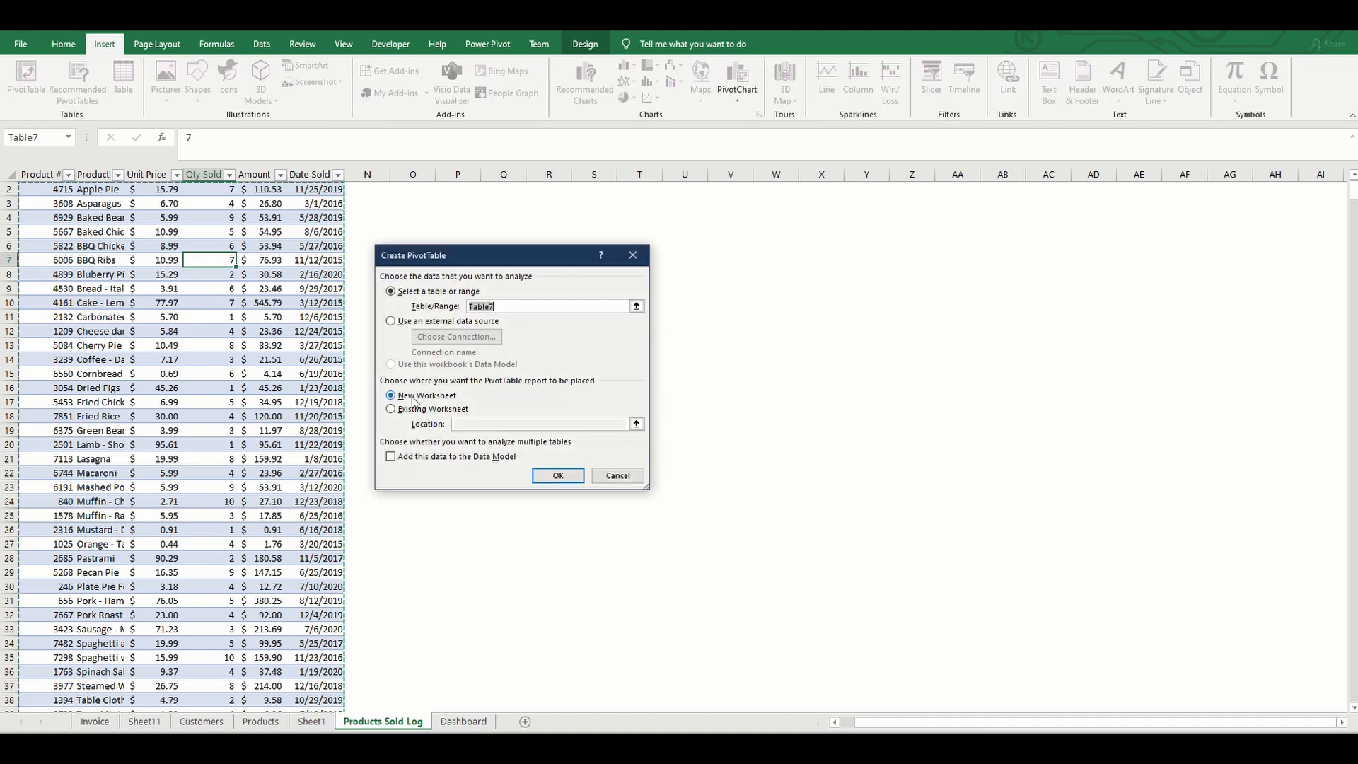
pyautogui.click(457, 410)
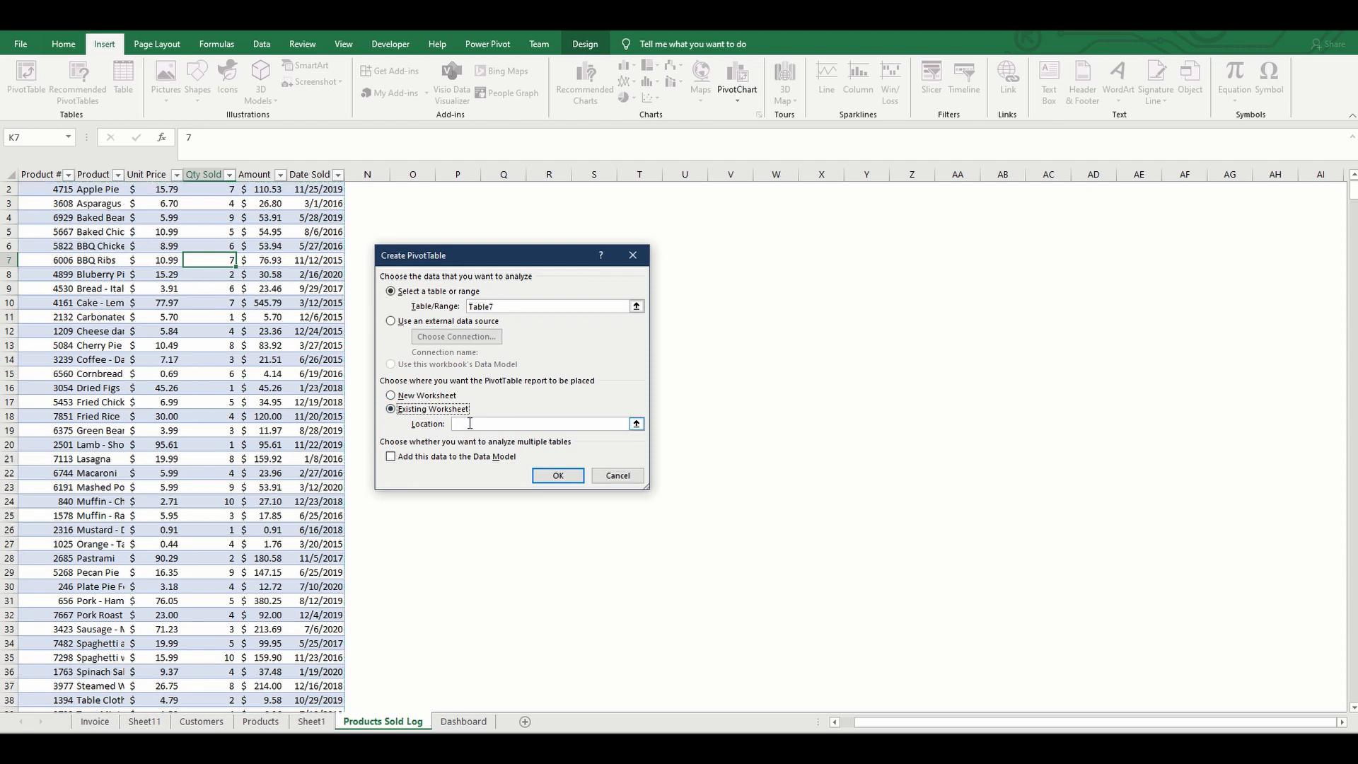
pyautogui.click(470, 423)
pyautogui.click(321, 721)
pyautogui.click(39, 343)
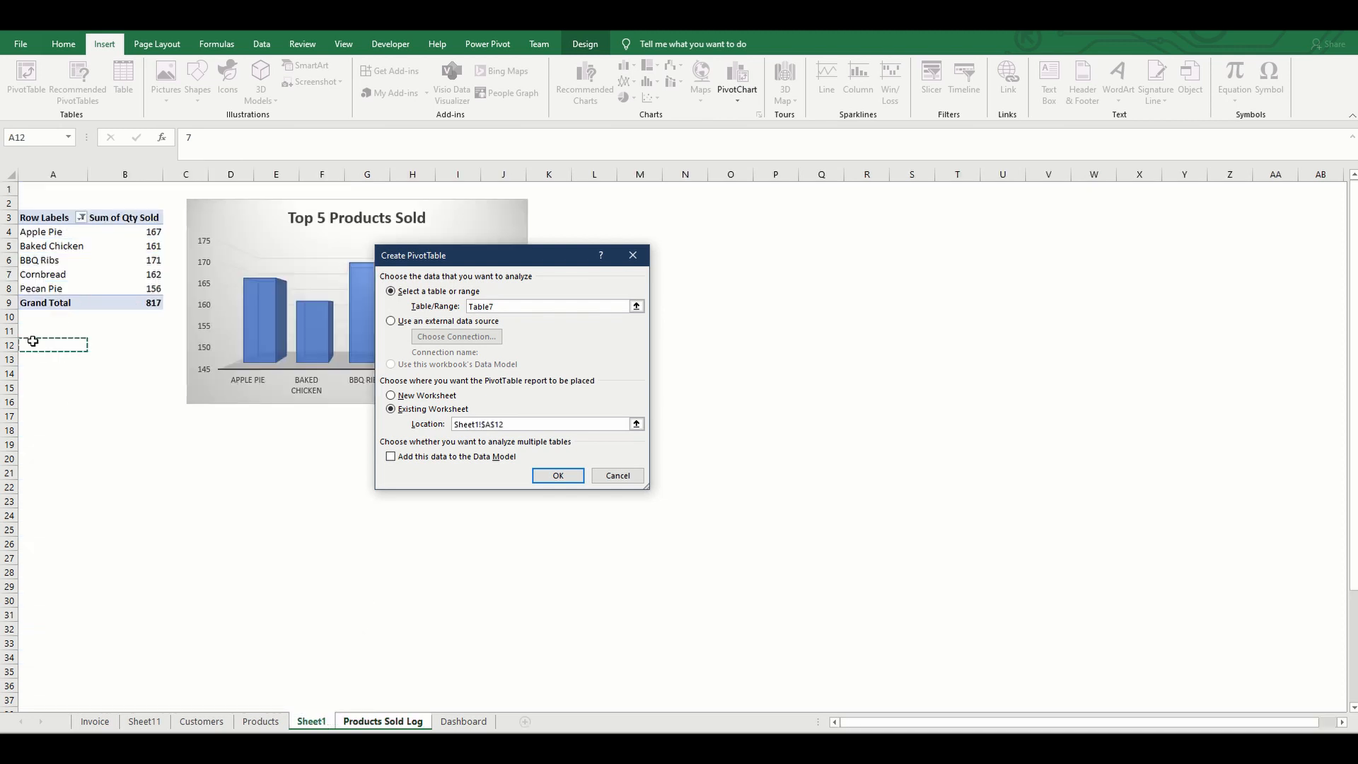
pyautogui.click(558, 476)
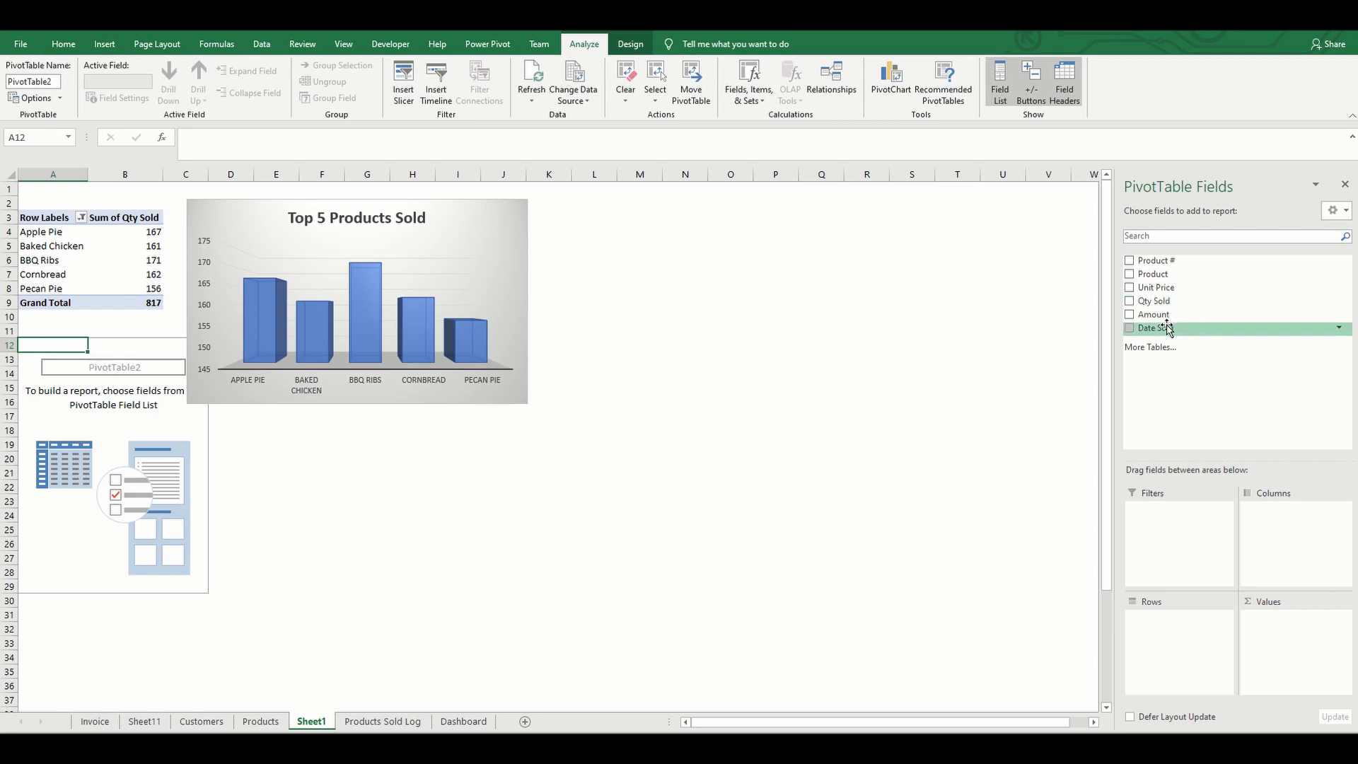
pyautogui.moveTo(1168, 328); pyautogui.dragTo(1189, 634)
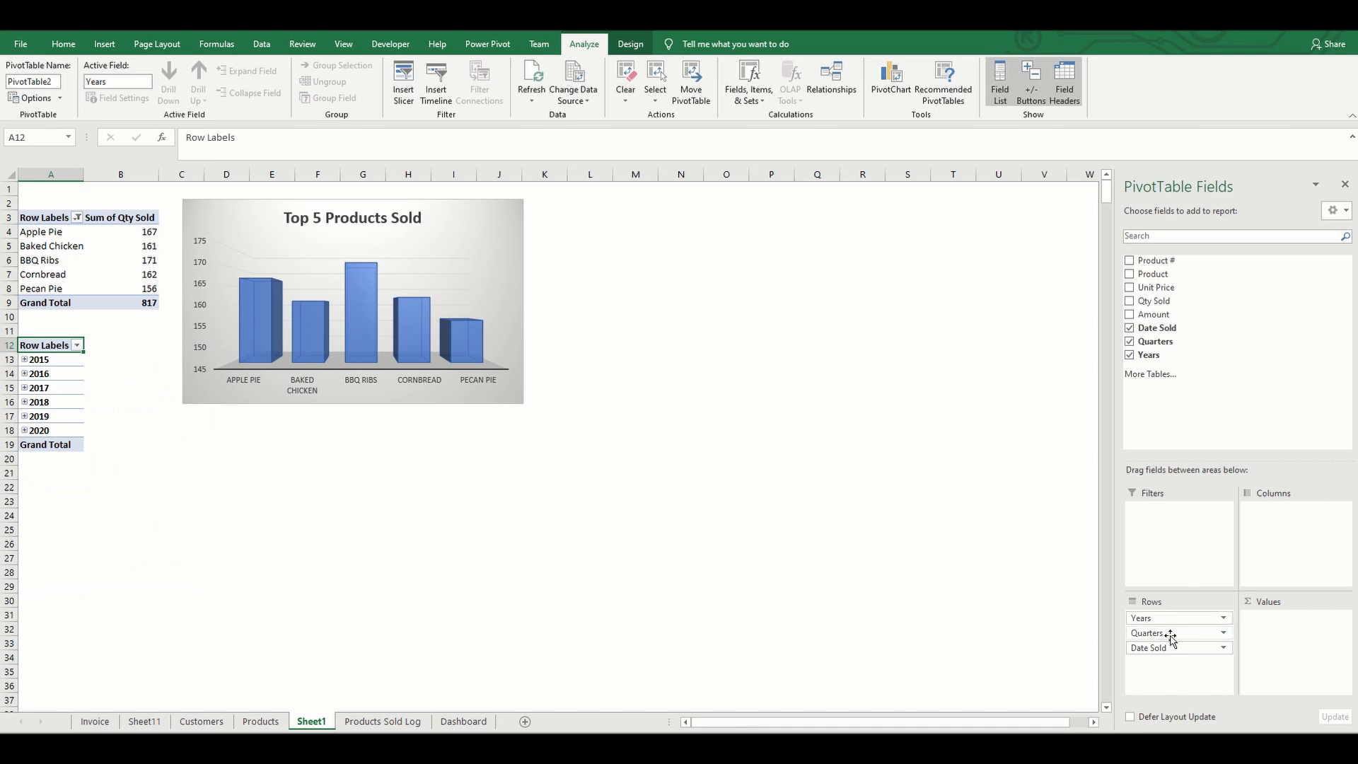
# Expand the entire Years and Quarters fields in the second PivotTable to look through its year, quarter and month levels
pyautogui.rightClick(56, 362)
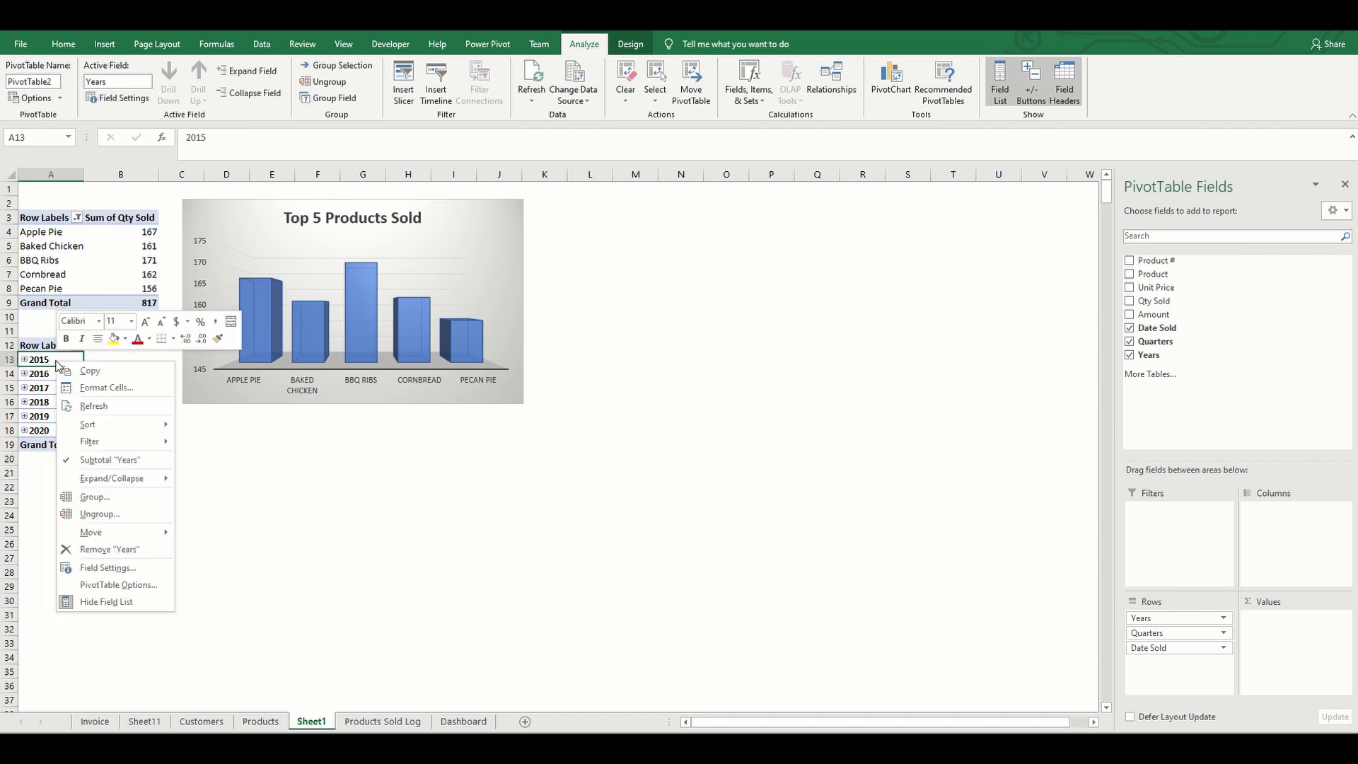
pyautogui.moveTo(130, 482)
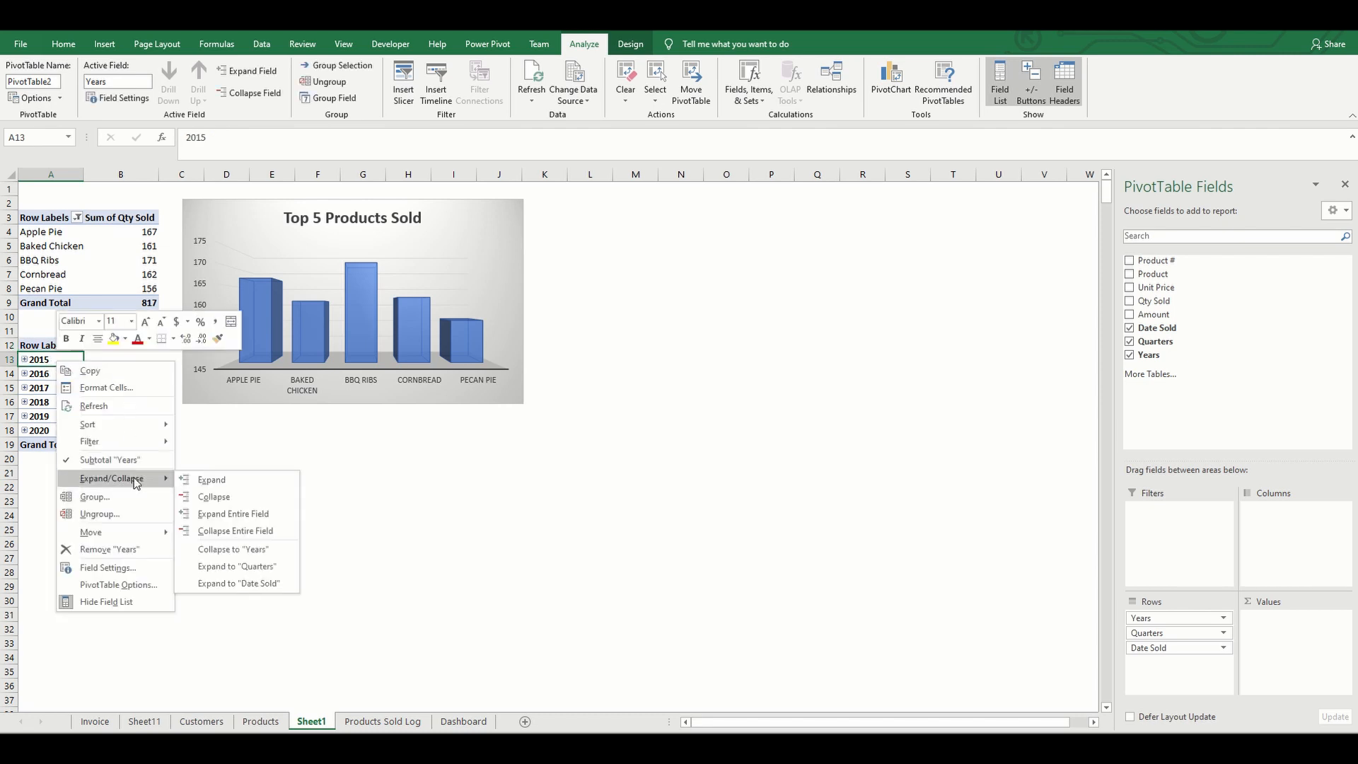
pyautogui.click(232, 517)
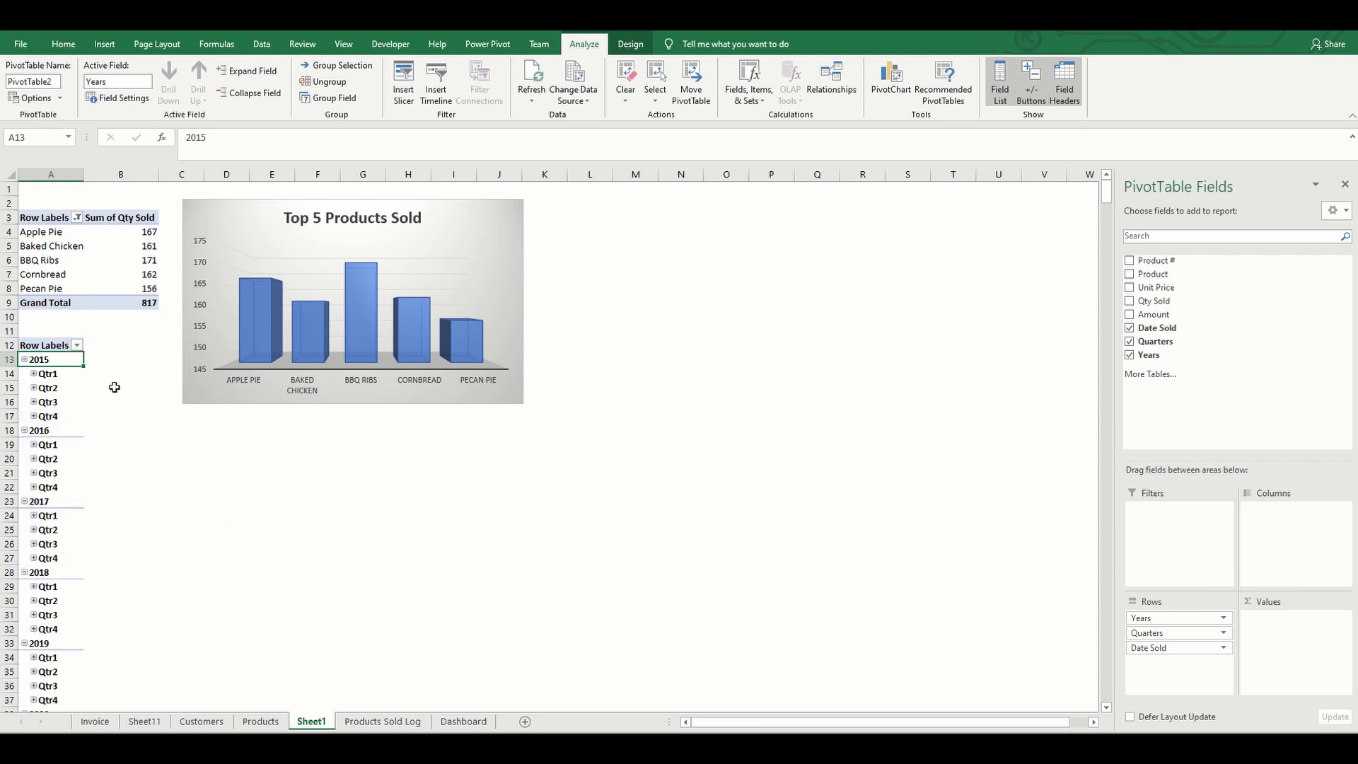
pyautogui.rightClick(50, 376)
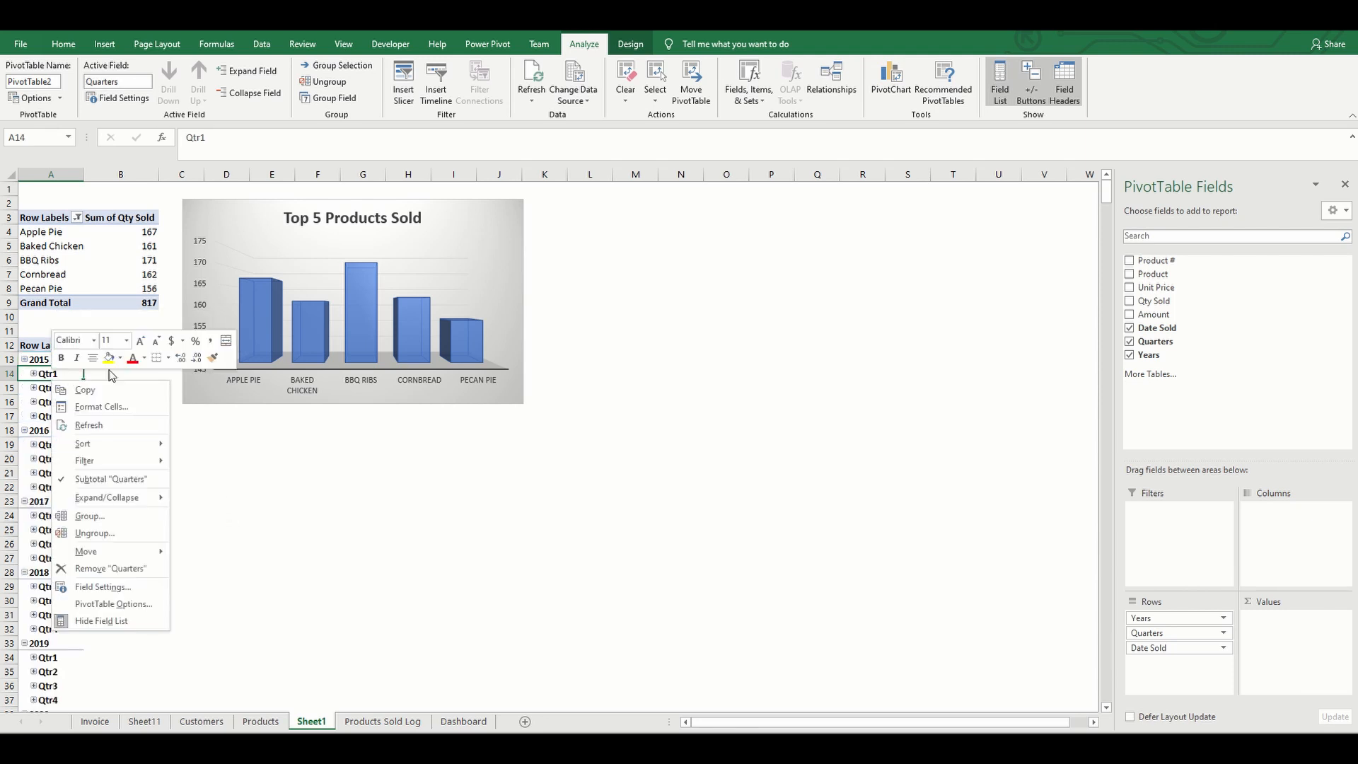
pyautogui.moveTo(148, 497)
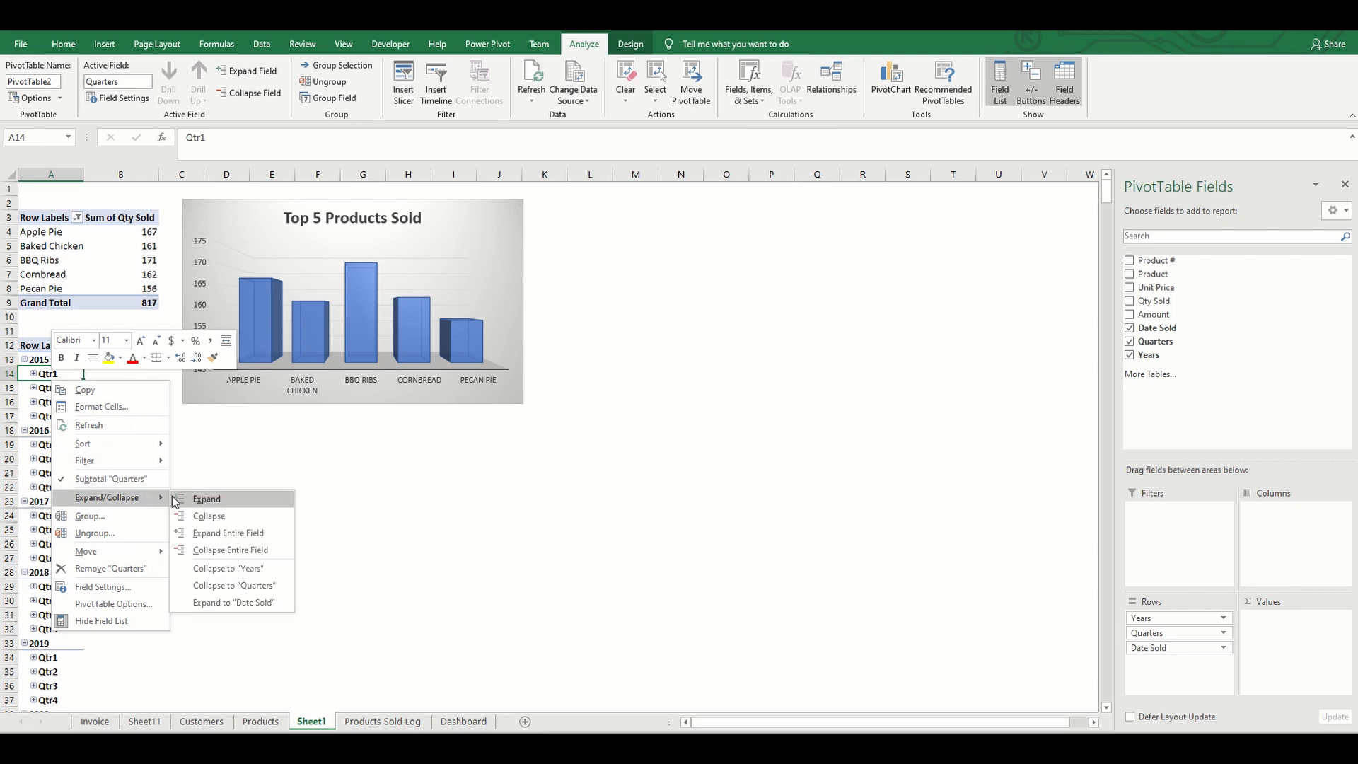
pyautogui.click(261, 534)
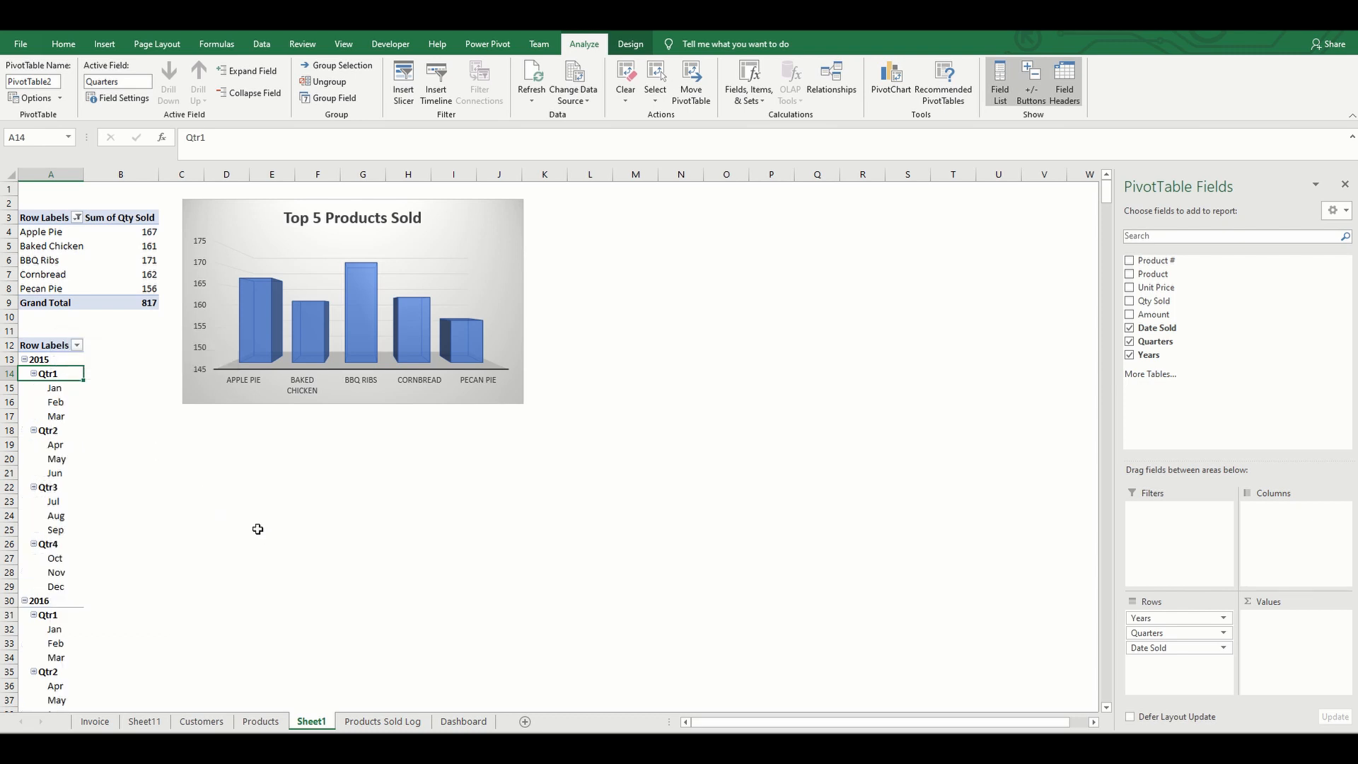
pyautogui.moveTo(59, 388); pyautogui.dragTo(61, 412)
pyautogui.click(59, 402)
pyautogui.click(62, 373)
pyautogui.click(57, 359)
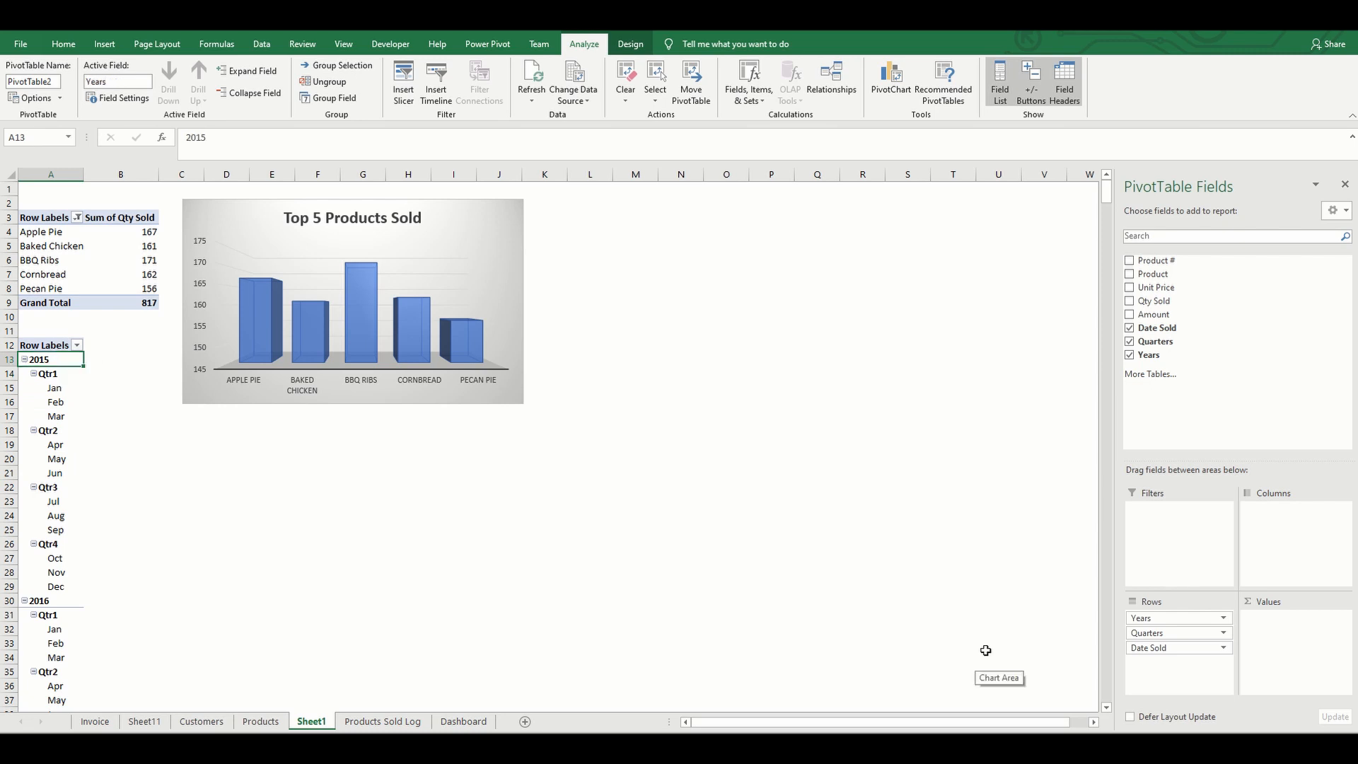
# Remove Quarters and Years from the second PivotTable's rows and add Qty Sold as its summed values
pyautogui.moveTo(1188, 633); pyautogui.dragTo(1214, 421)
pyautogui.moveTo(1174, 618); pyautogui.dragTo(1205, 361)
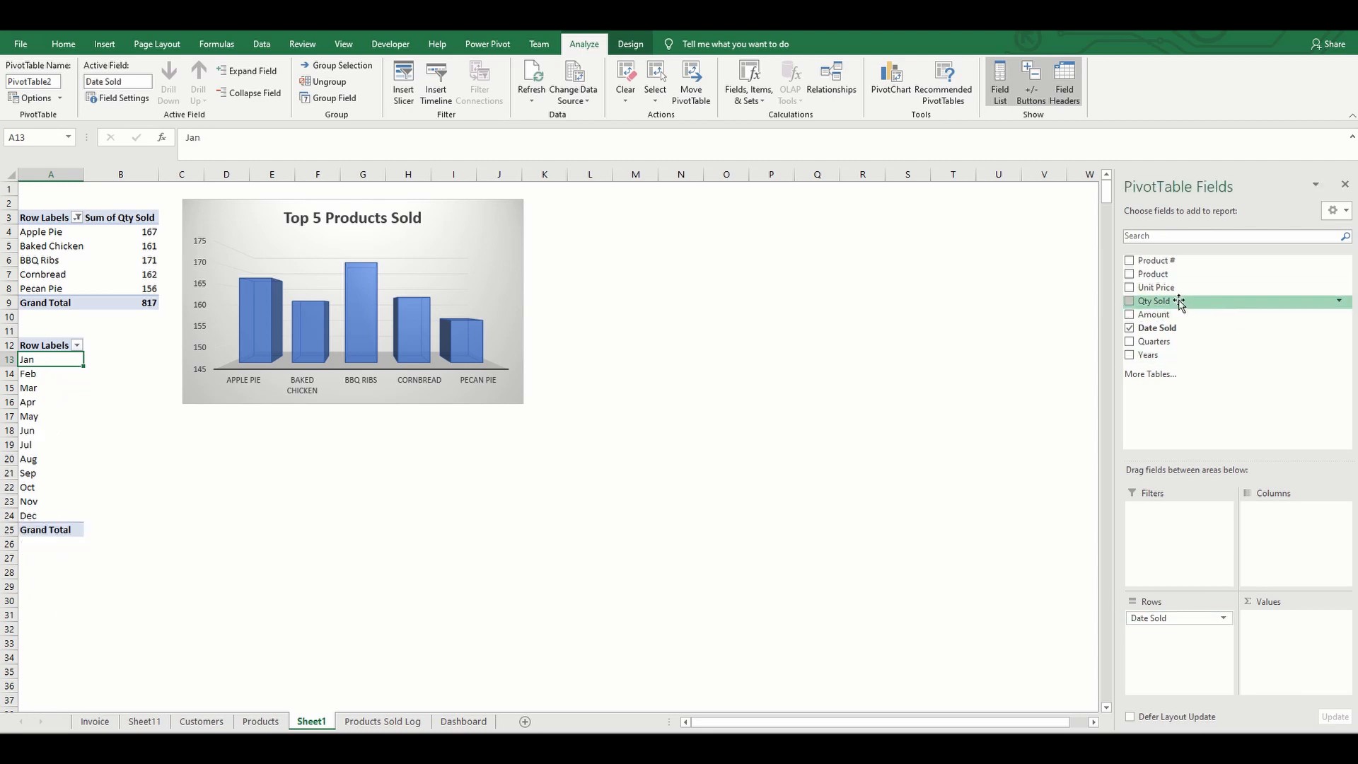
pyautogui.moveTo(1179, 303); pyautogui.dragTo(1290, 638)
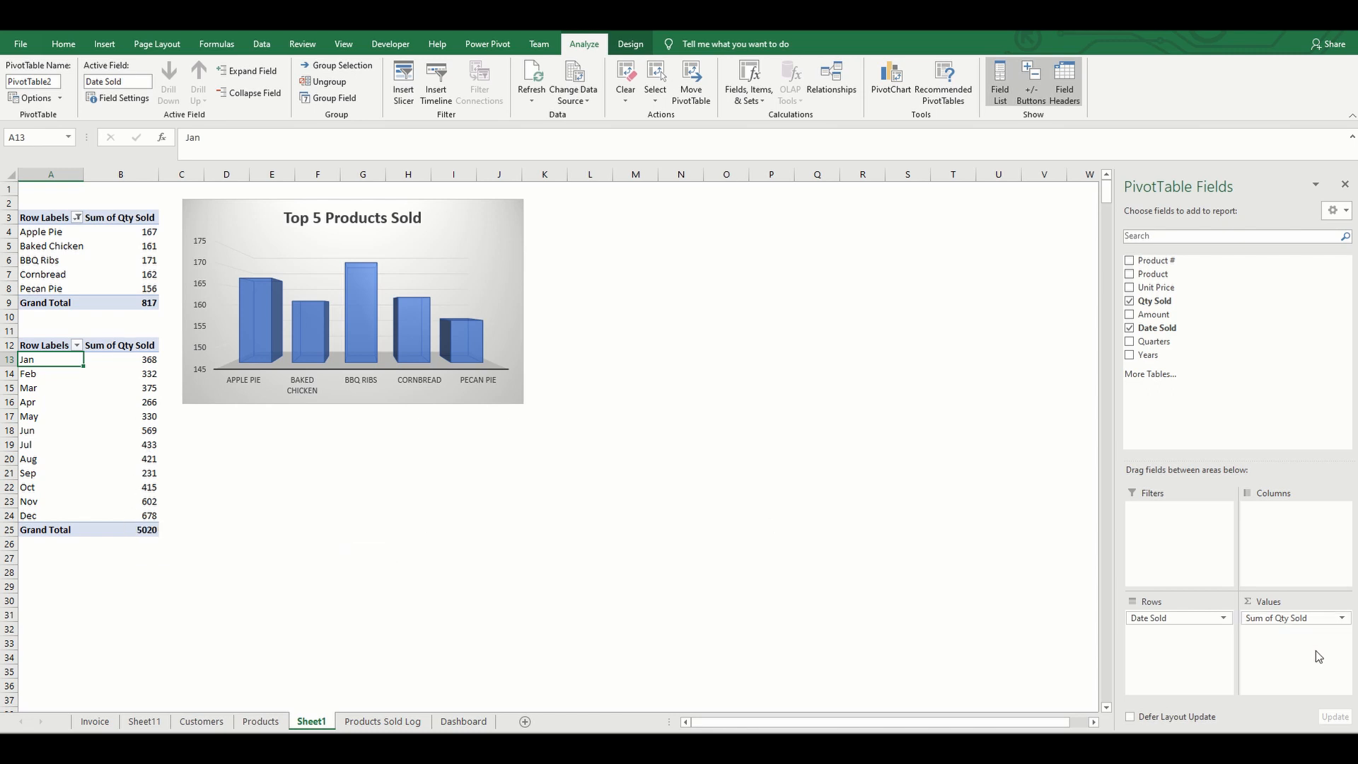
# Format the monthly PivotTable's Sum of Qty Sold values as Number with a thousands separator and 0 decimal places
pyautogui.click(1284, 618)
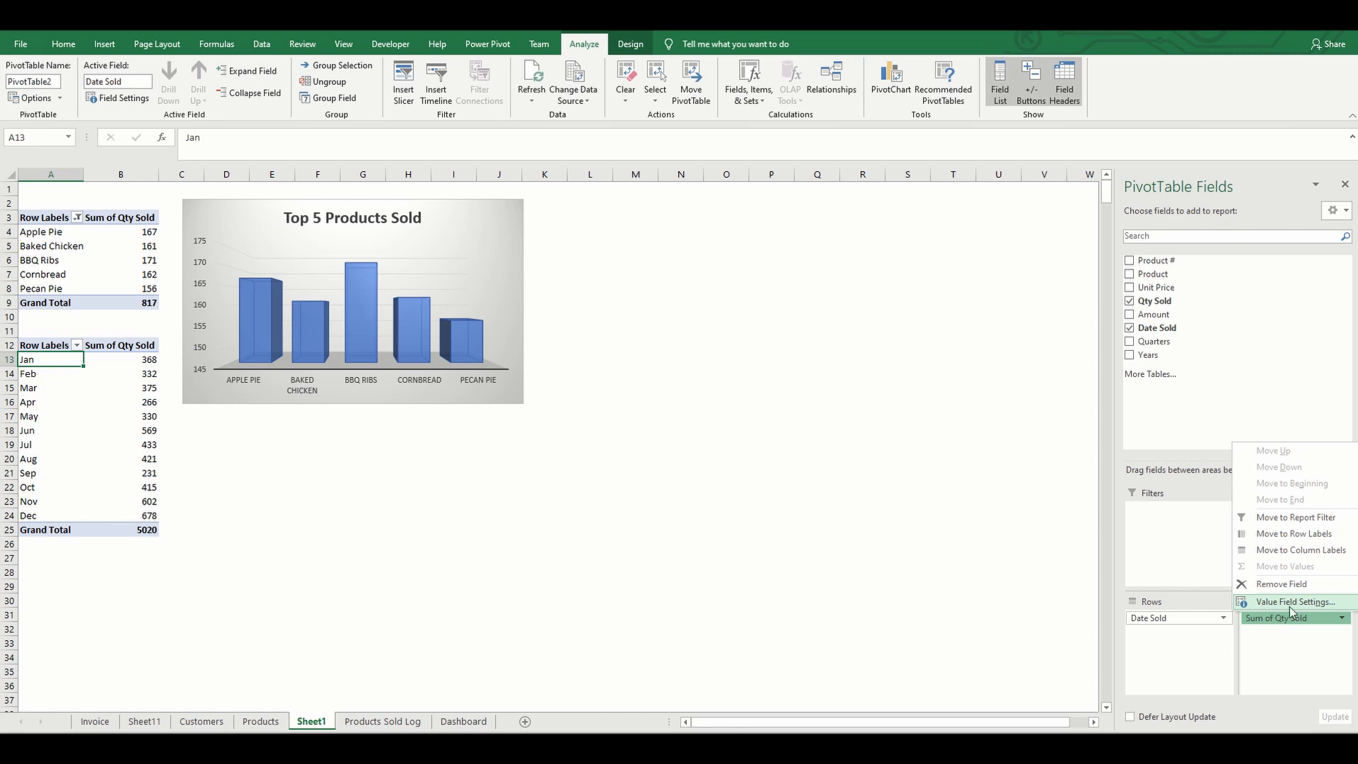
pyautogui.click(1315, 603)
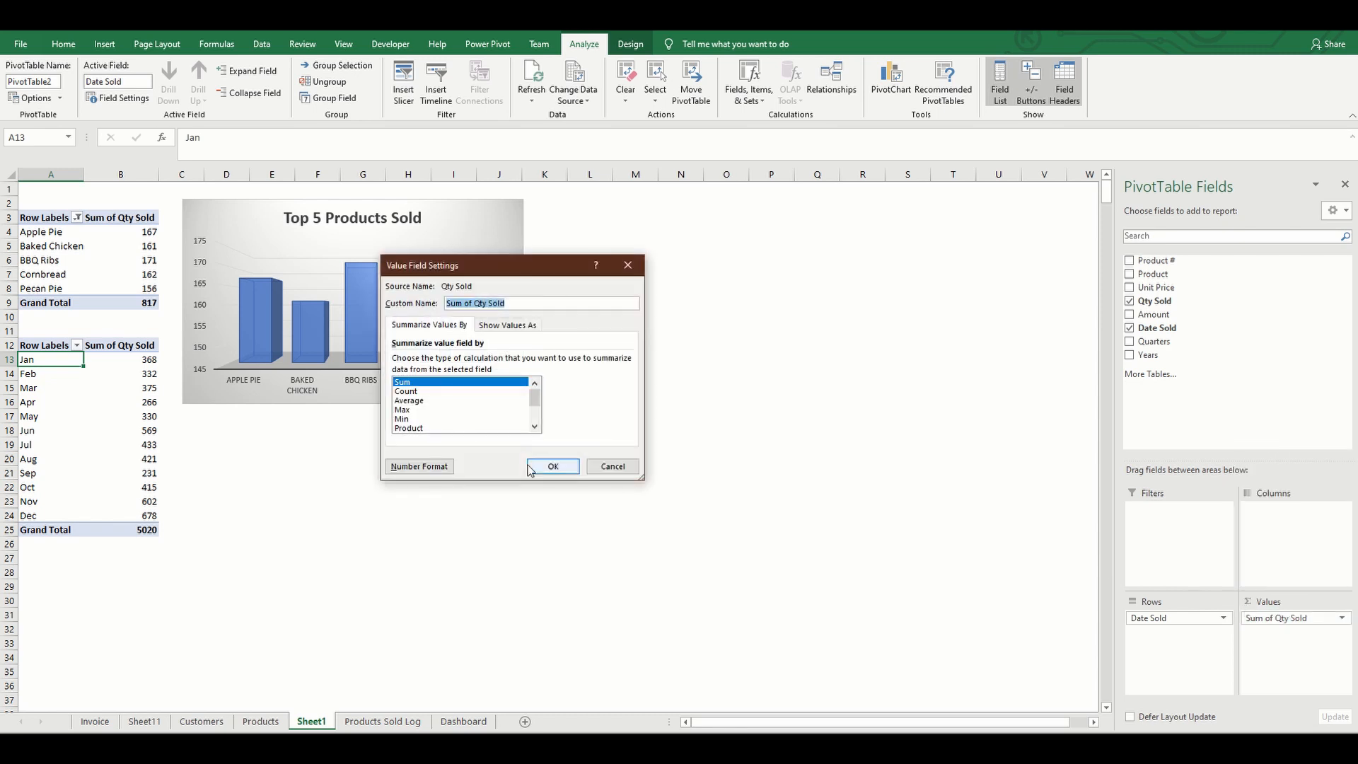
pyautogui.click(447, 470)
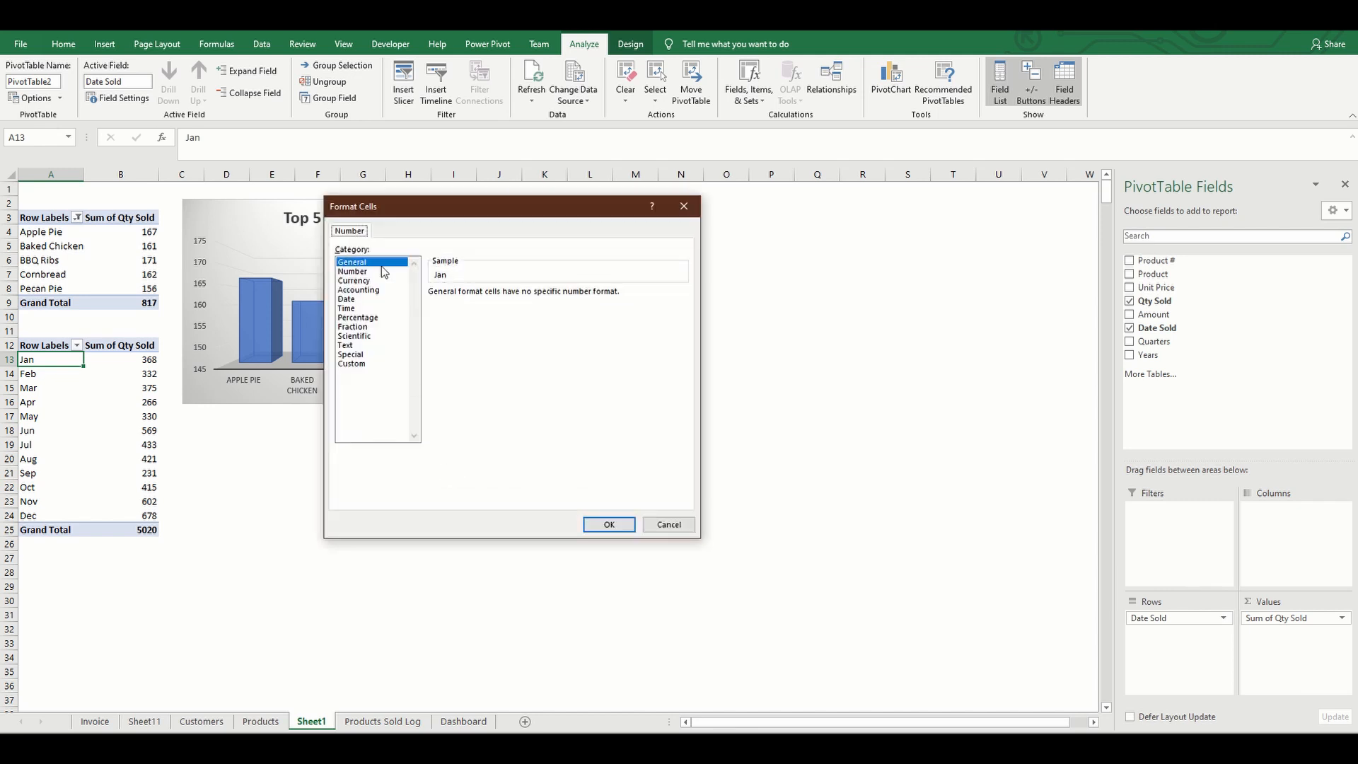
pyautogui.click(373, 273)
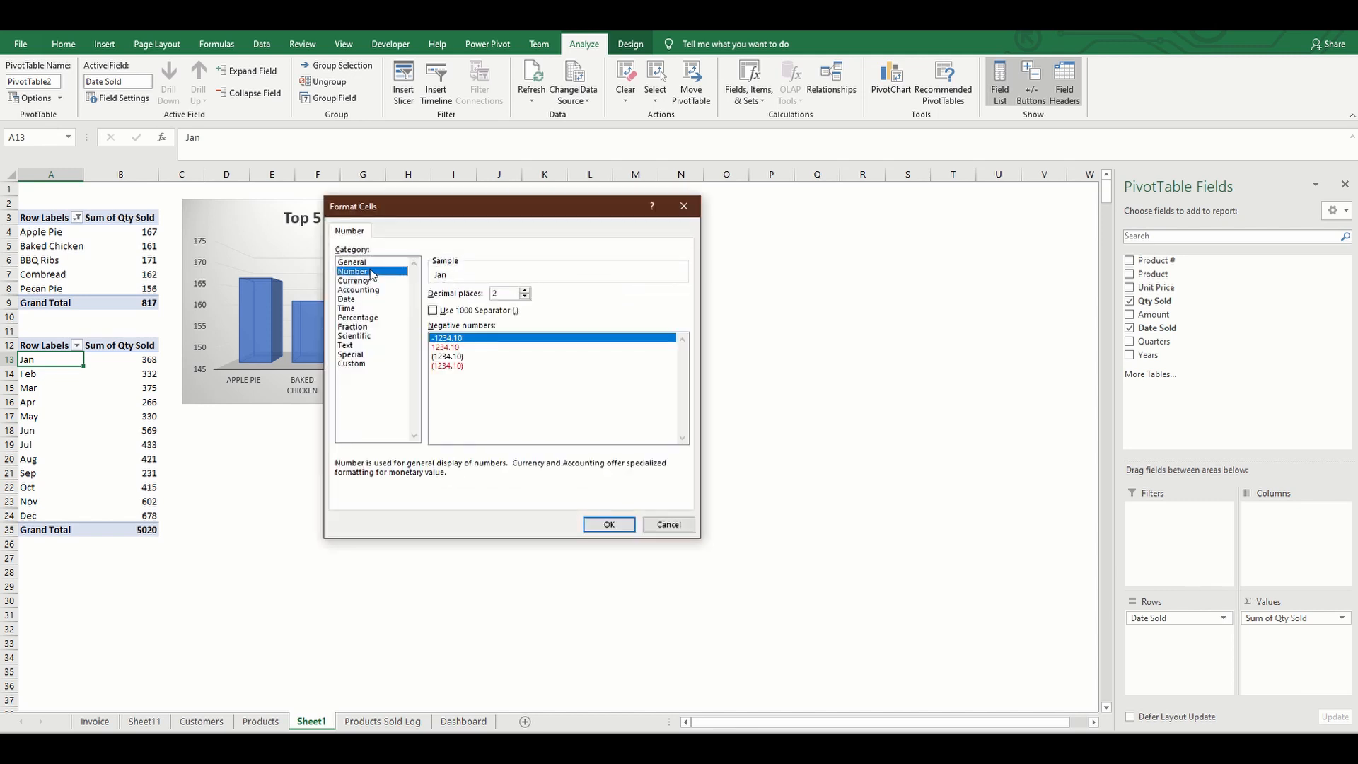
pyautogui.click(434, 314)
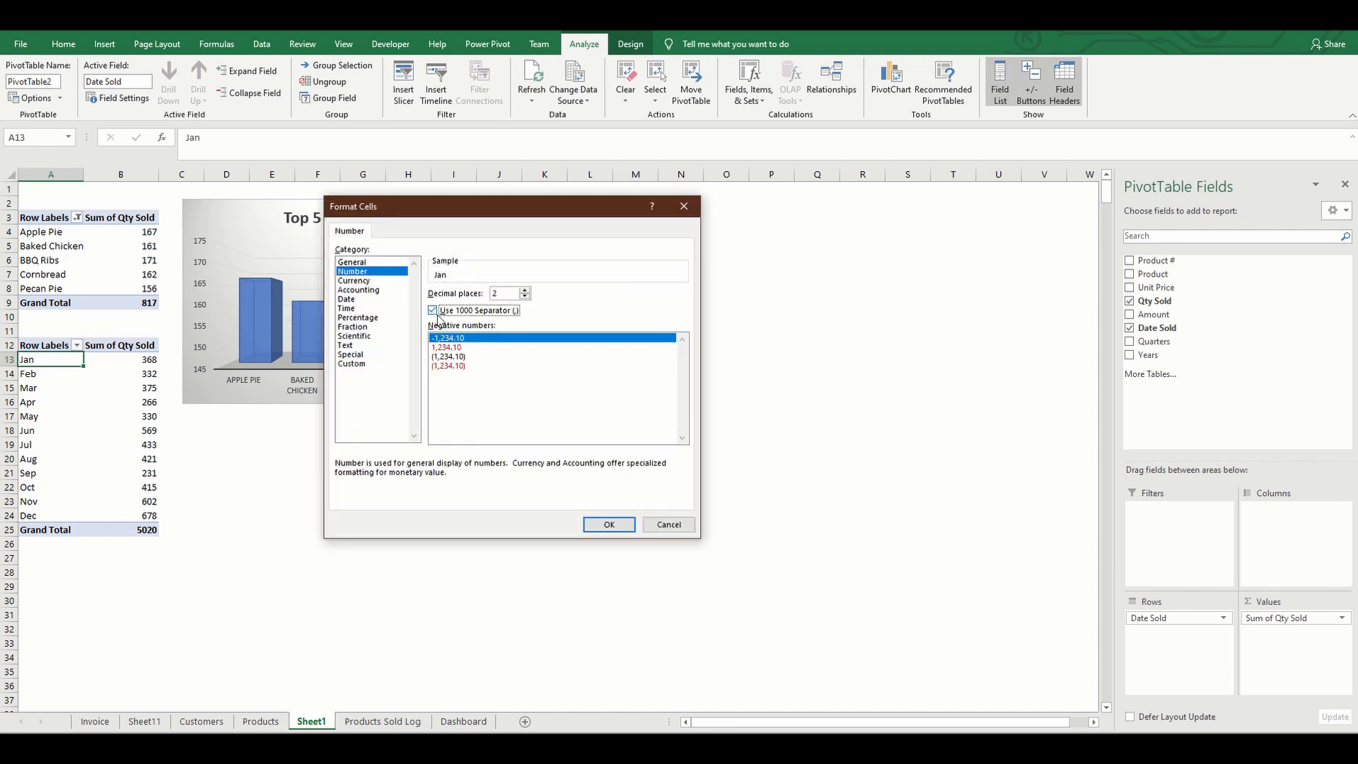
pyautogui.click(524, 297)
pyautogui.click(524, 297)
pyautogui.click(608, 524)
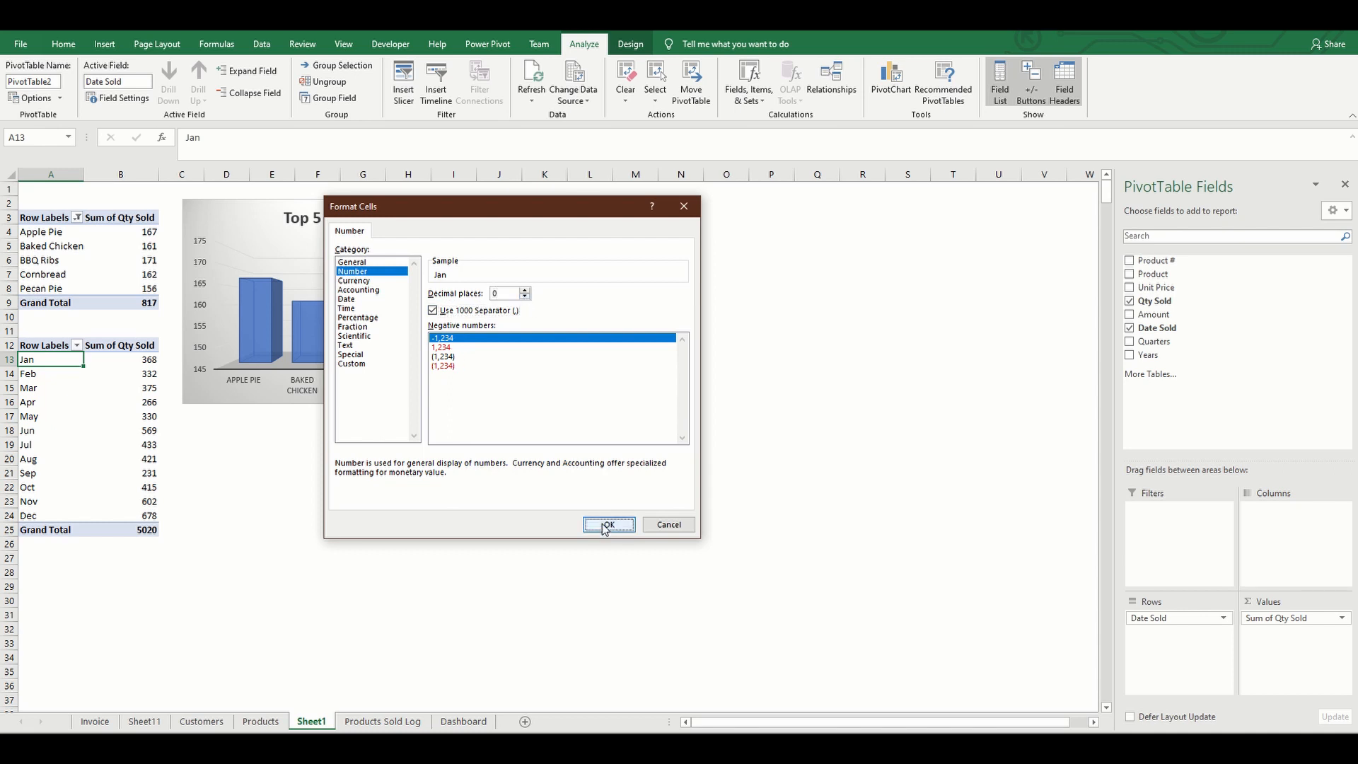
pyautogui.click(556, 464)
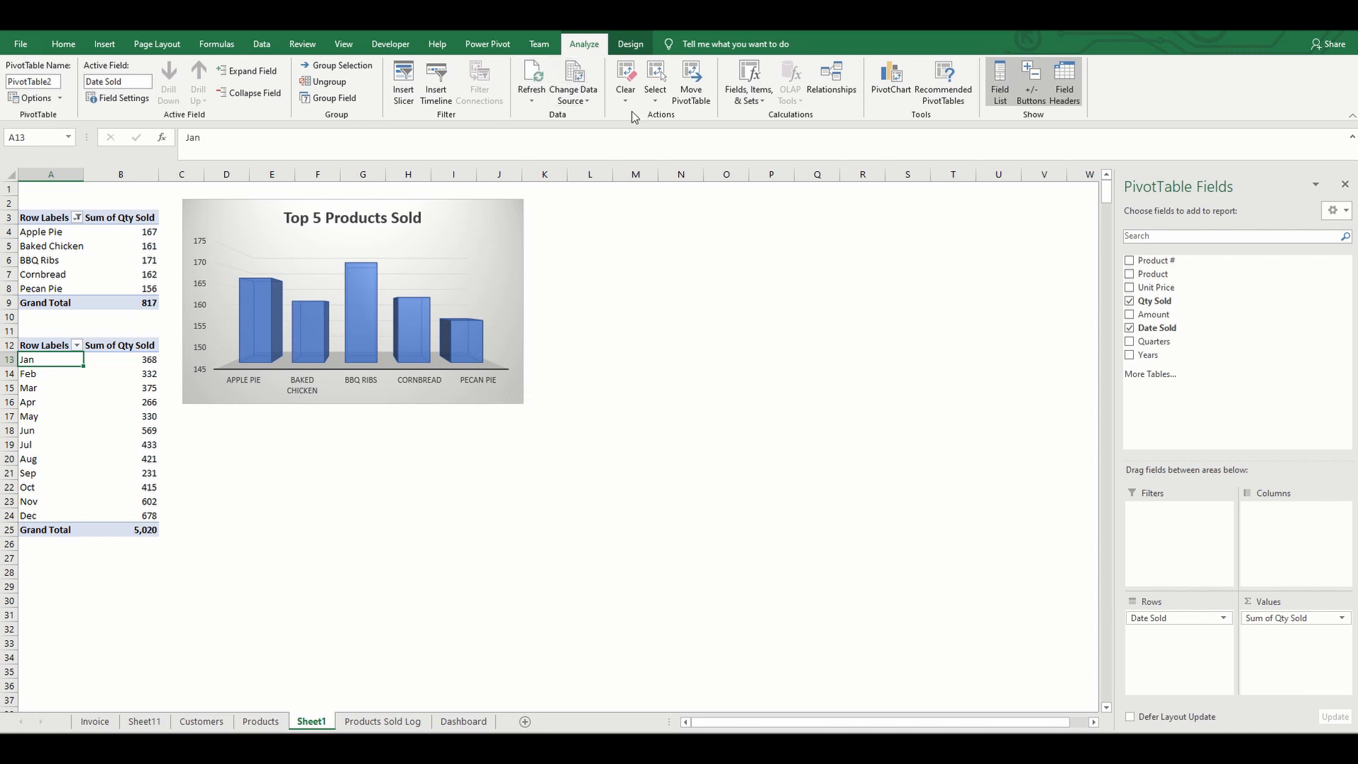
# Insert a Line with Markers PivotChart from the monthly PivotTable and place it beside the Top 5 Products Sold chart, starting near column K
pyautogui.click(893, 89)
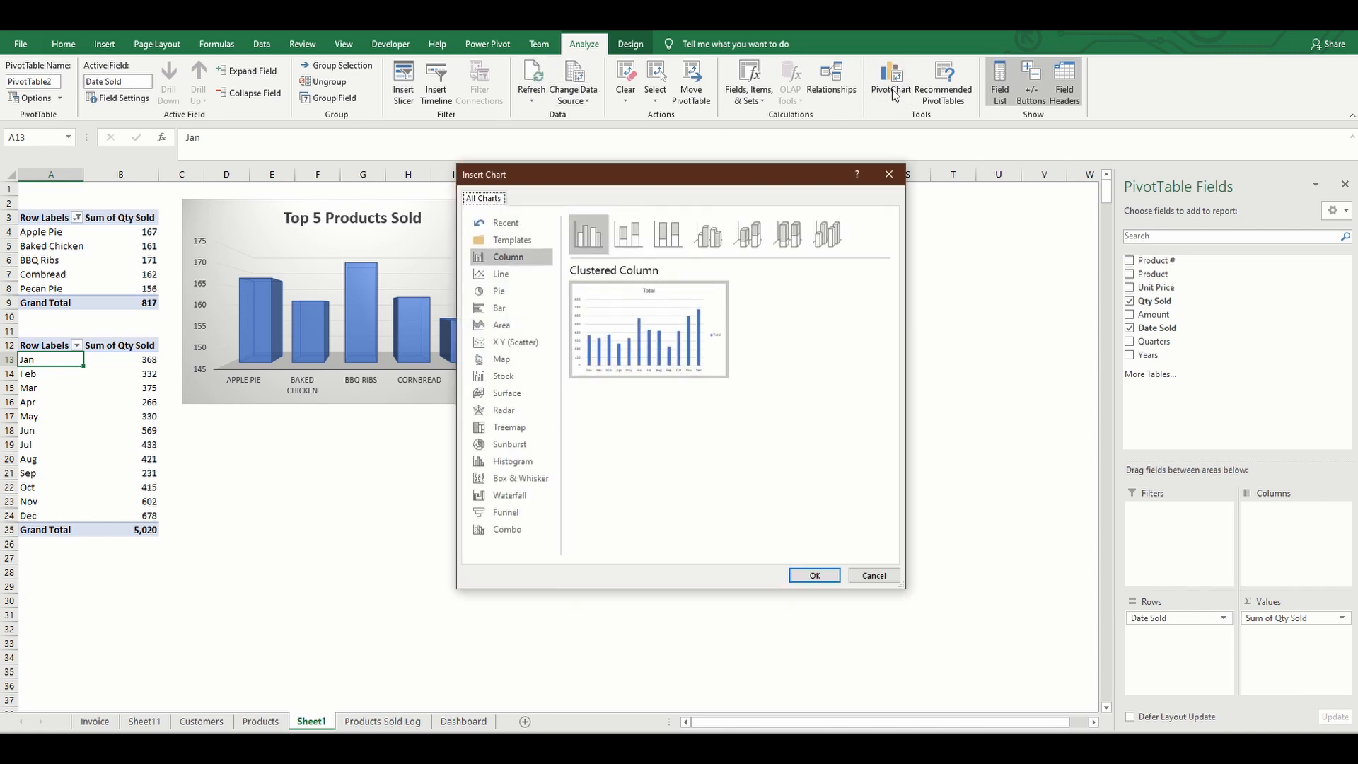
pyautogui.click(501, 274)
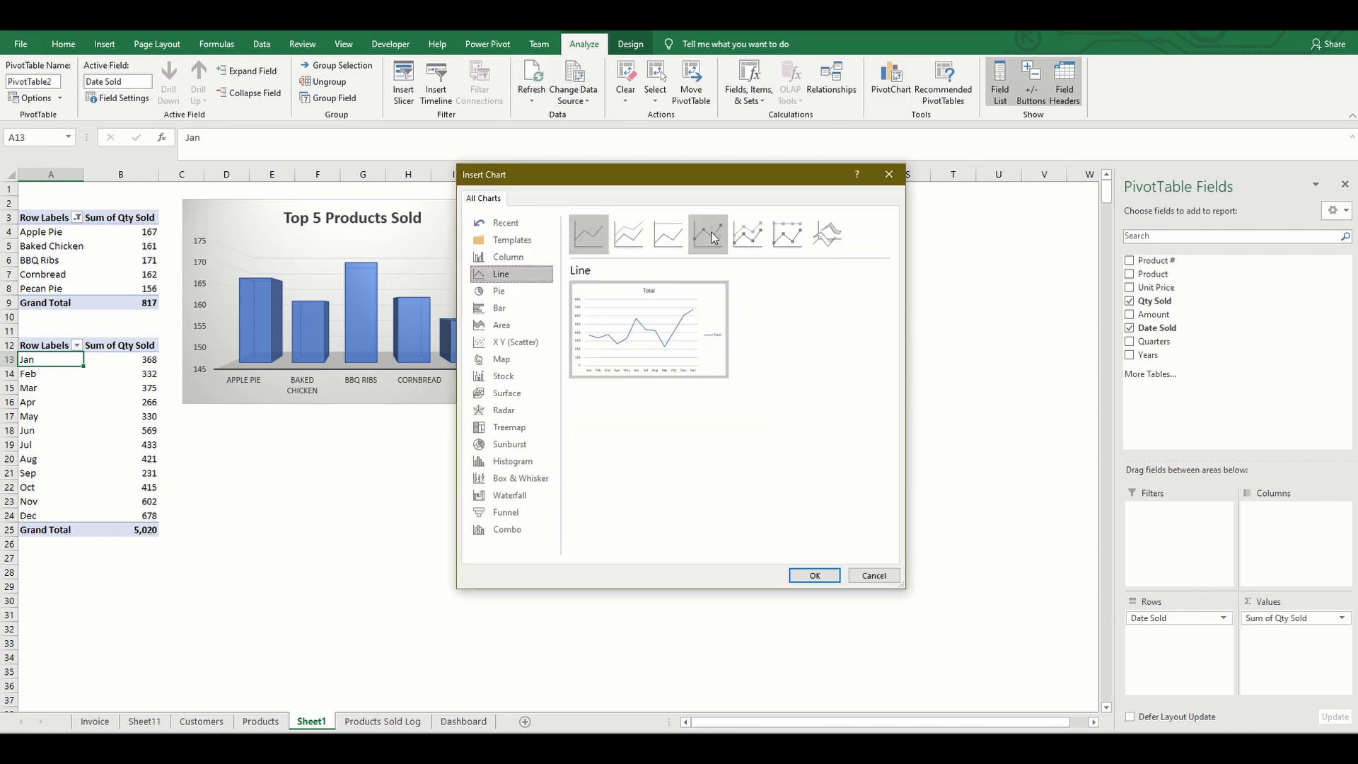
pyautogui.click(711, 232)
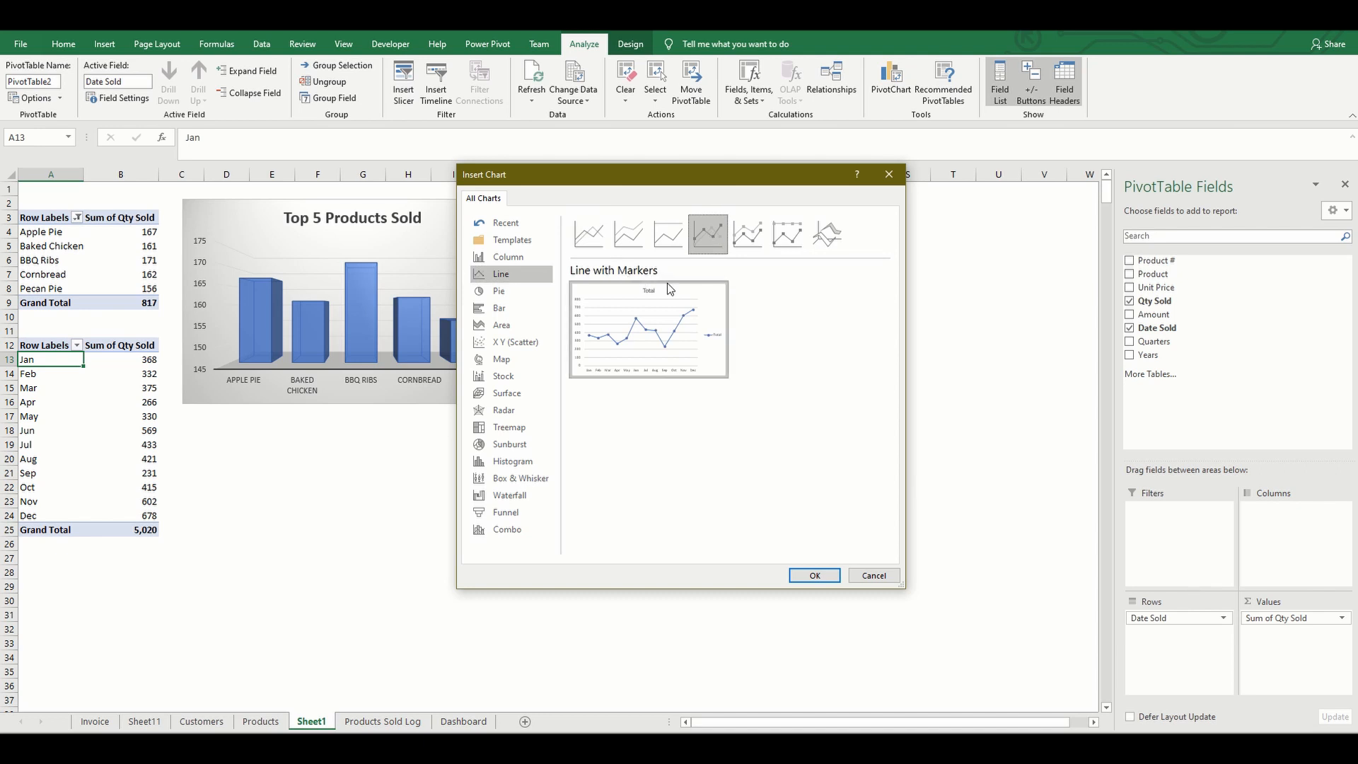
pyautogui.click(815, 575)
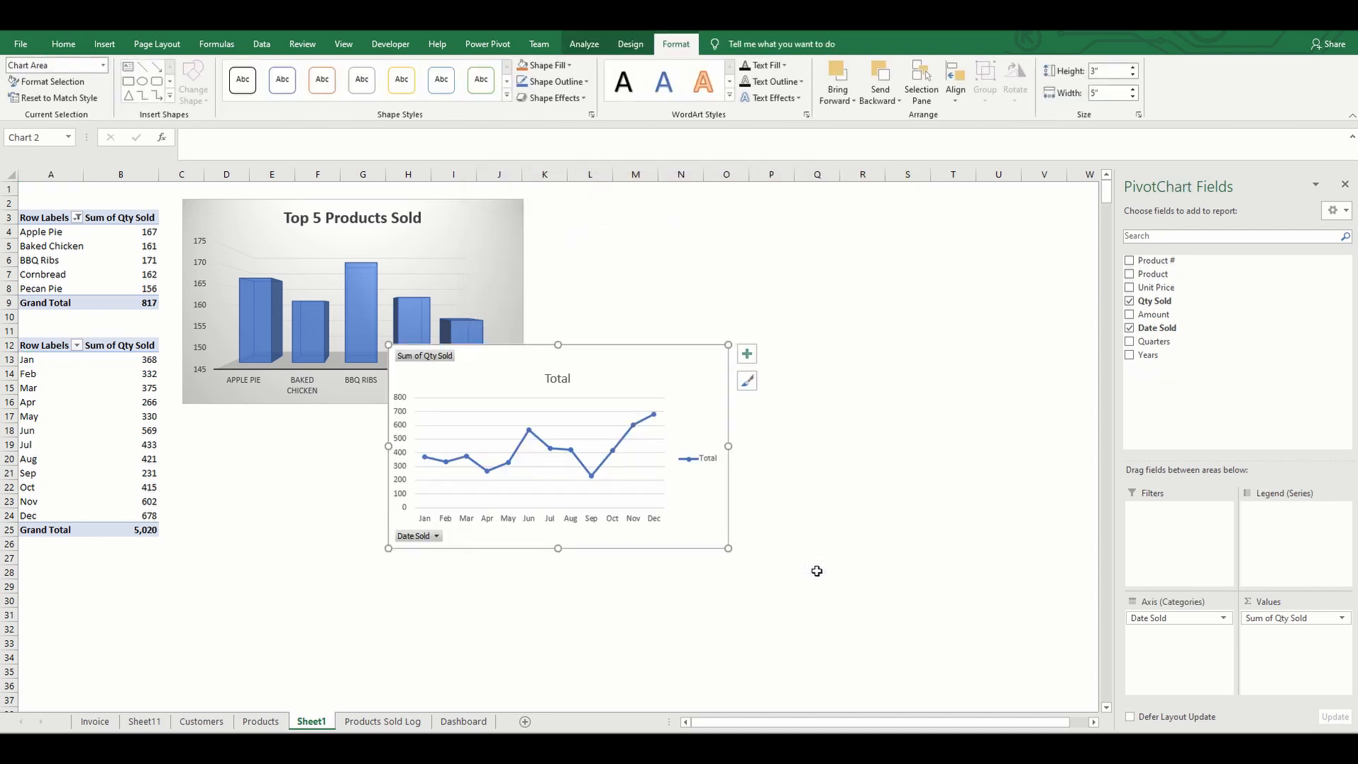
pyautogui.moveTo(595, 354); pyautogui.dragTo(741, 212)
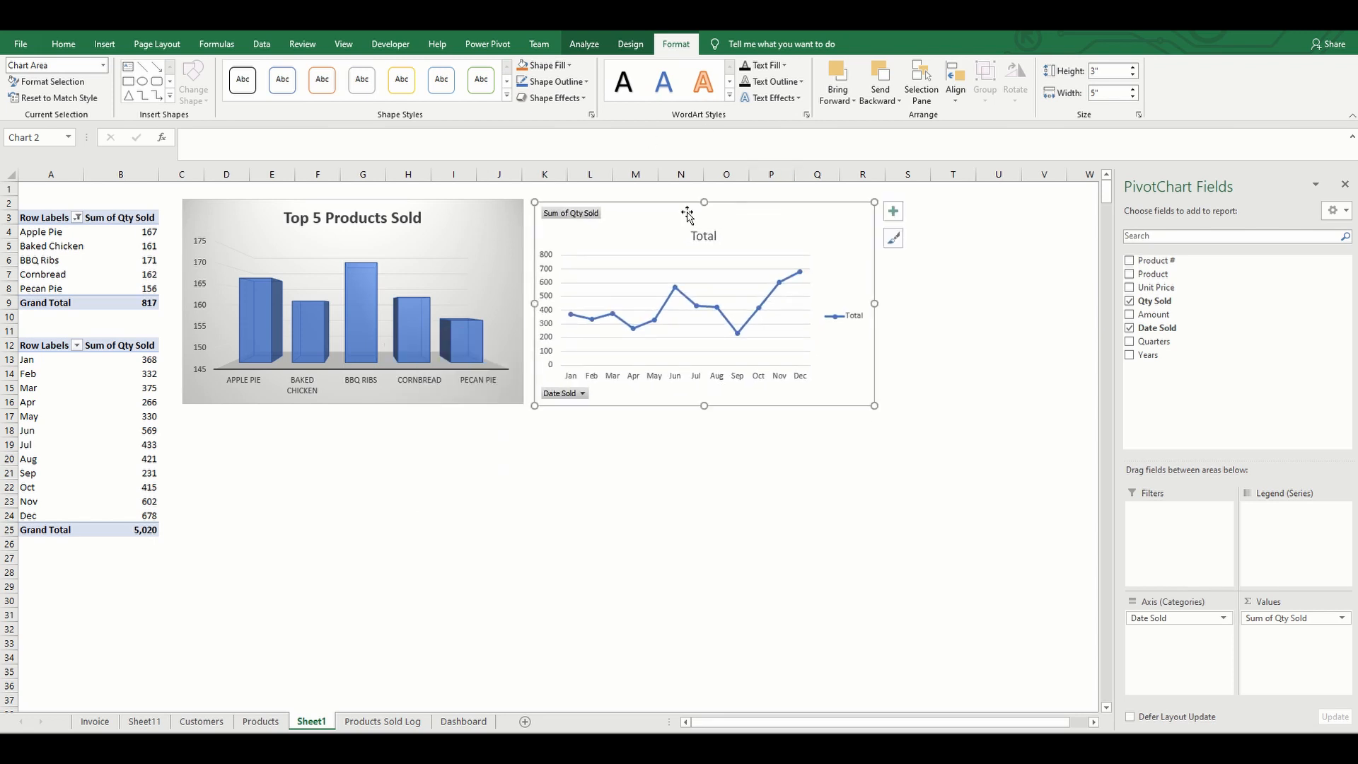
# Hide all field buttons on the line PivotChart
pyautogui.click(583, 44)
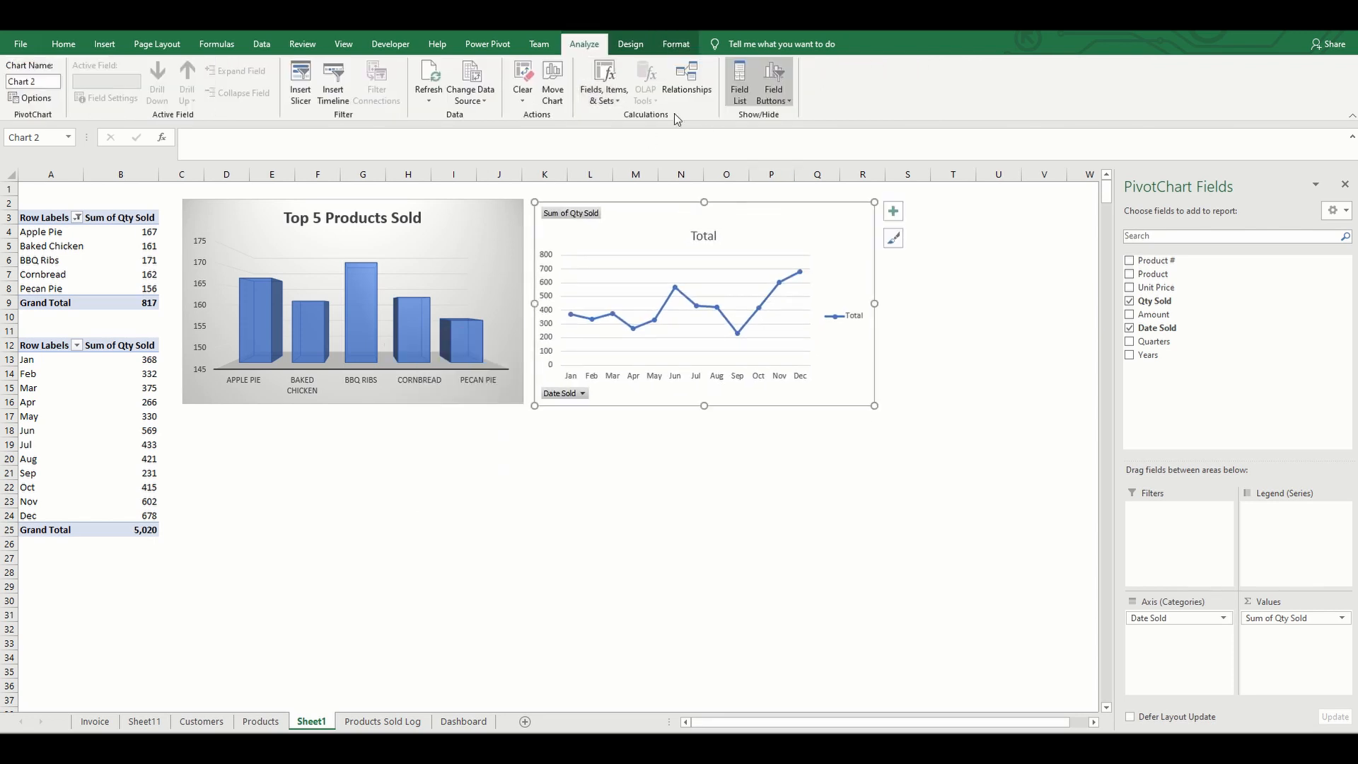
pyautogui.click(782, 70)
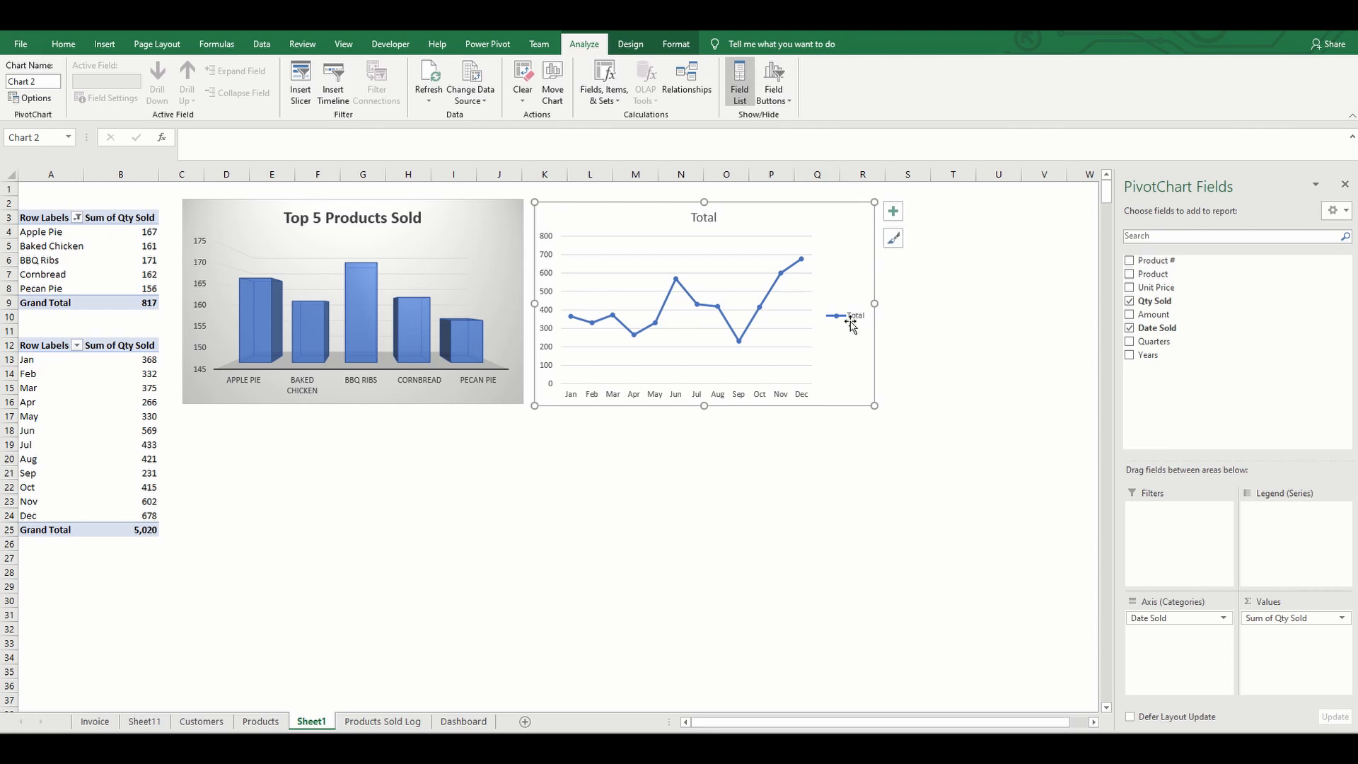
# Remove the legend from the line PivotChart and change its title to "Products Sold by Month"
pyautogui.click(892, 212)
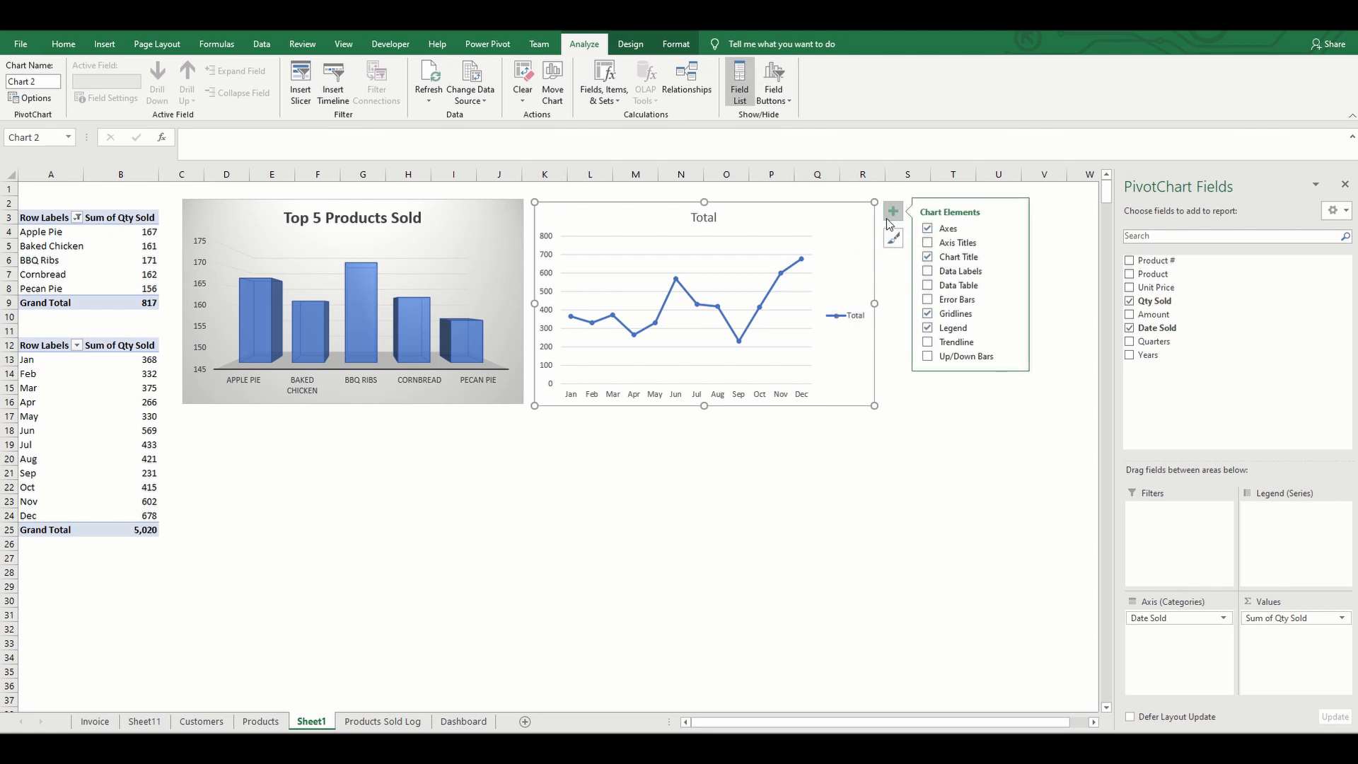
pyautogui.click(929, 329)
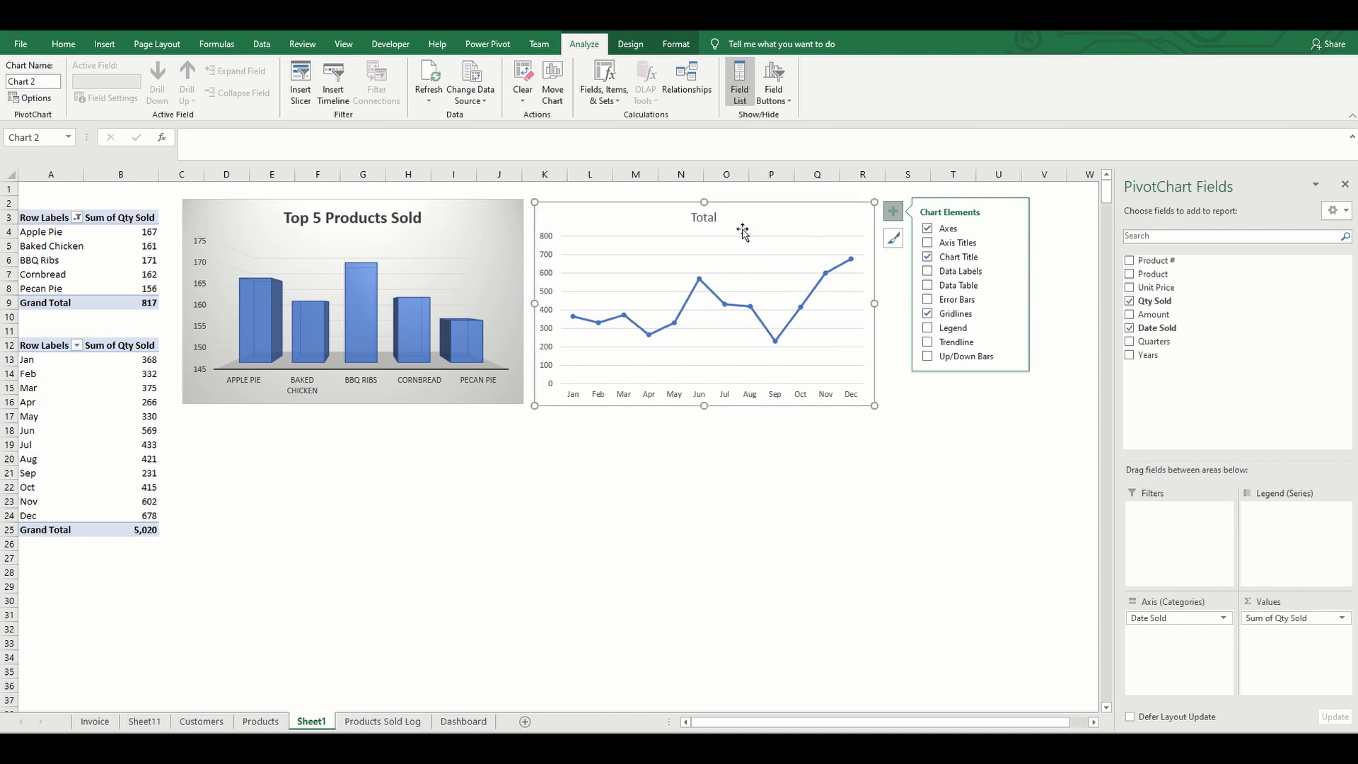
pyautogui.click(716, 218)
pyautogui.click(716, 218)
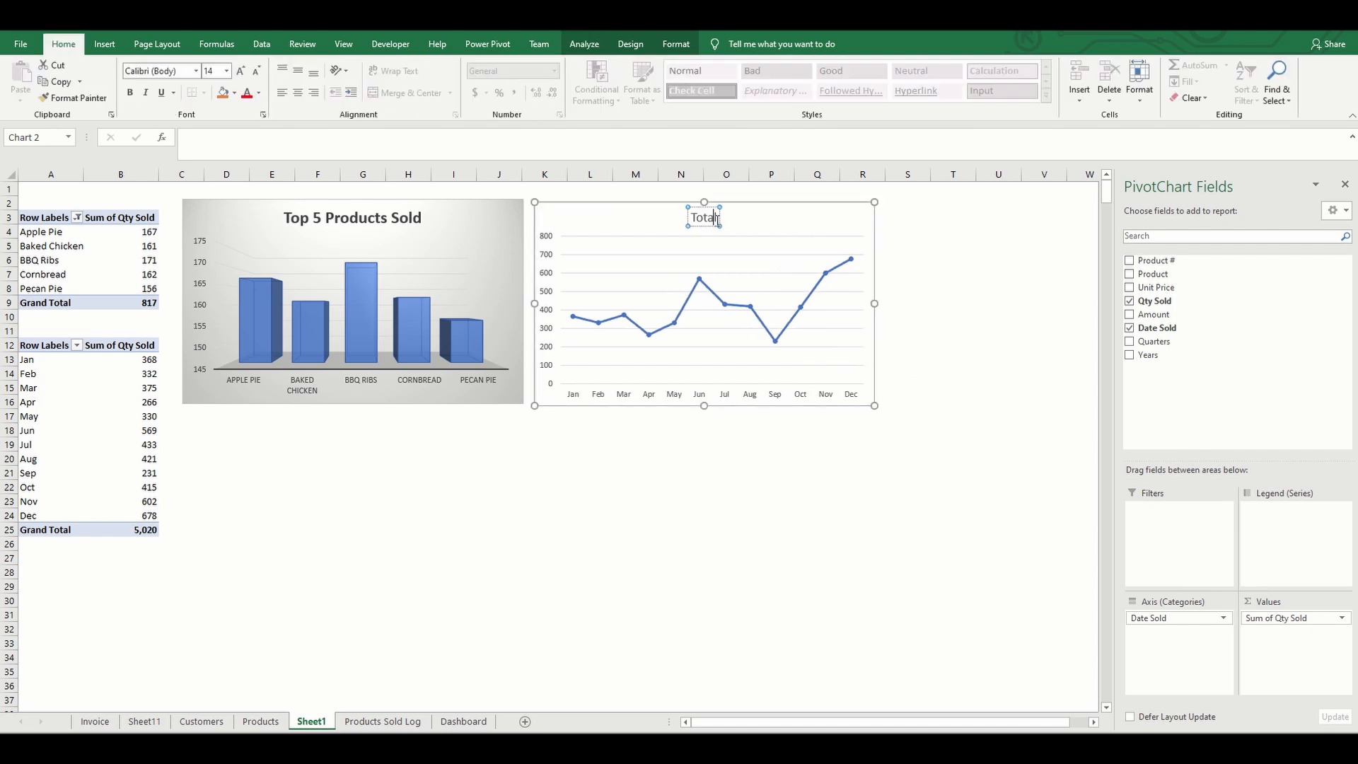
pyautogui.doubleClick(716, 218)
pyautogui.press('BackSpace')
pyautogui.write('Product')
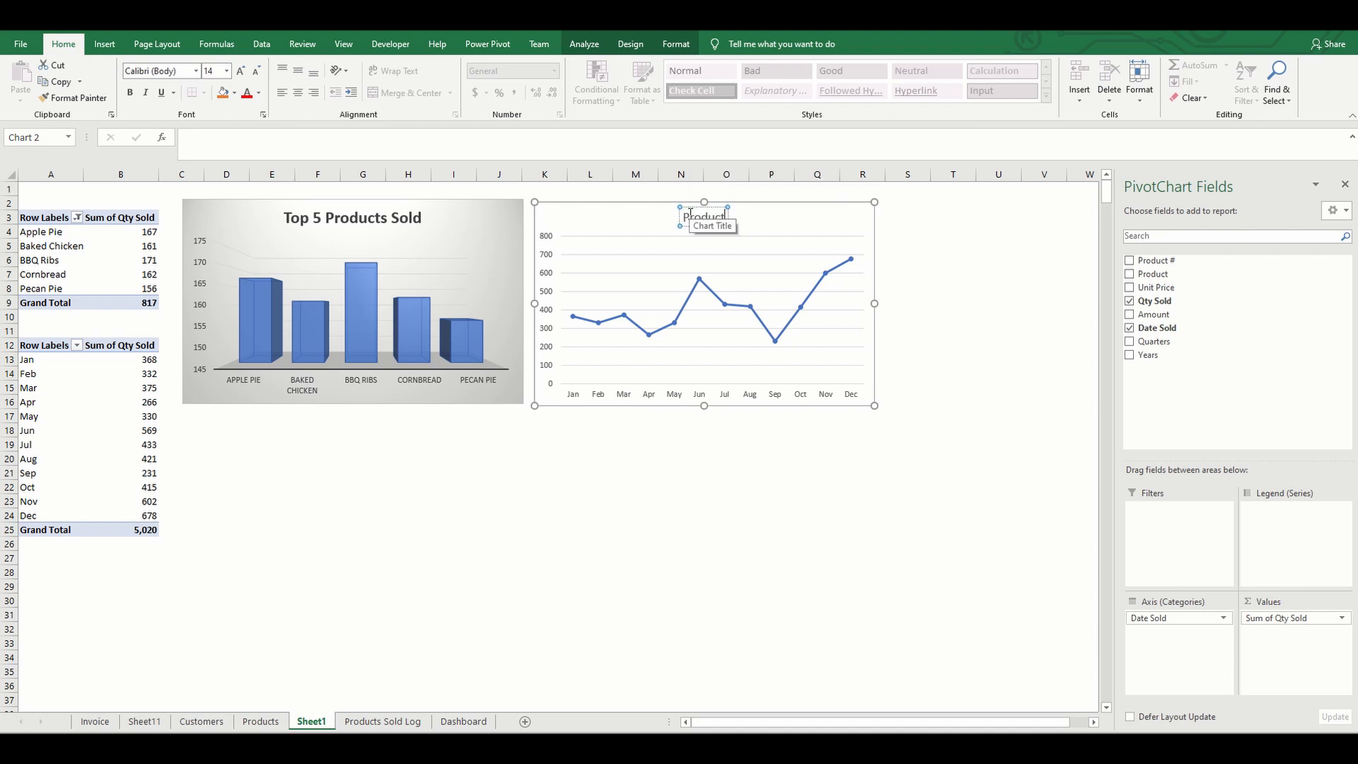
pyautogui.write('s Sold by Month')
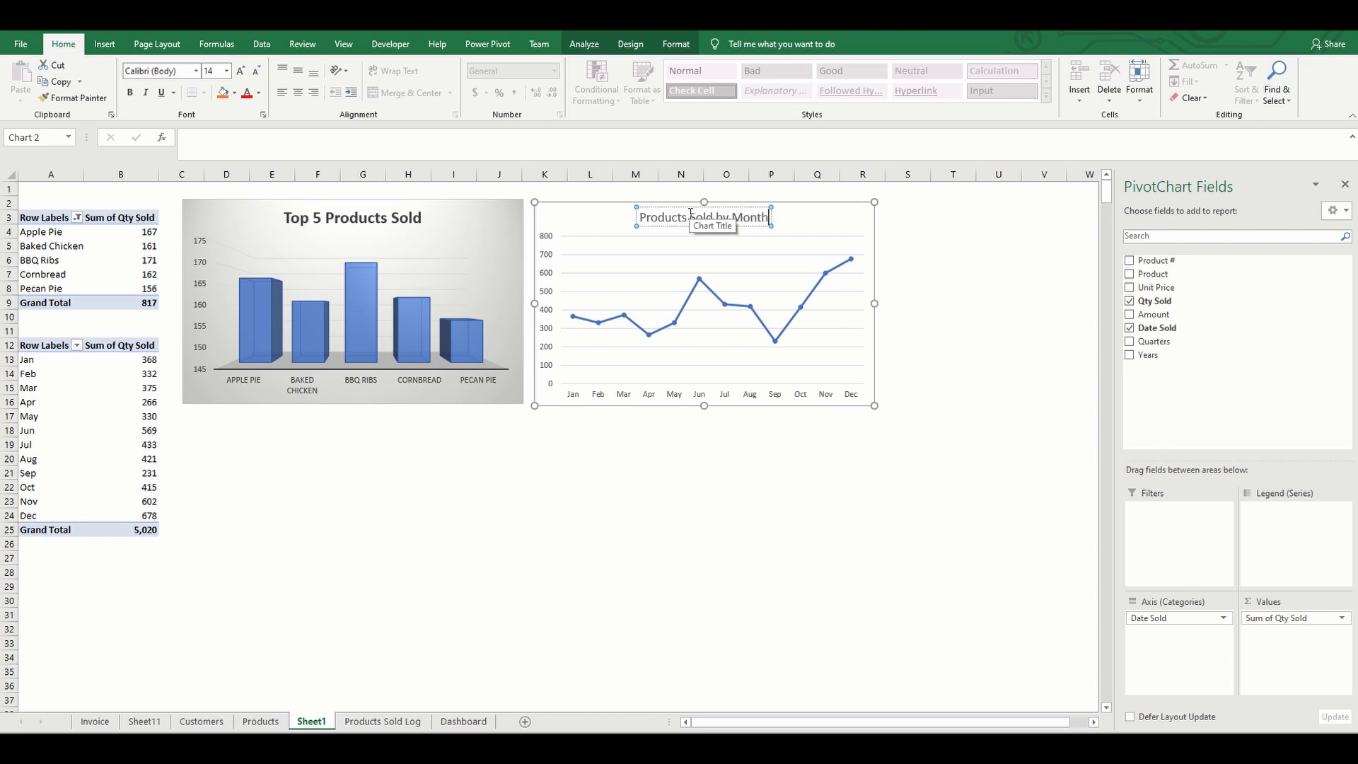
pyautogui.click(817, 221)
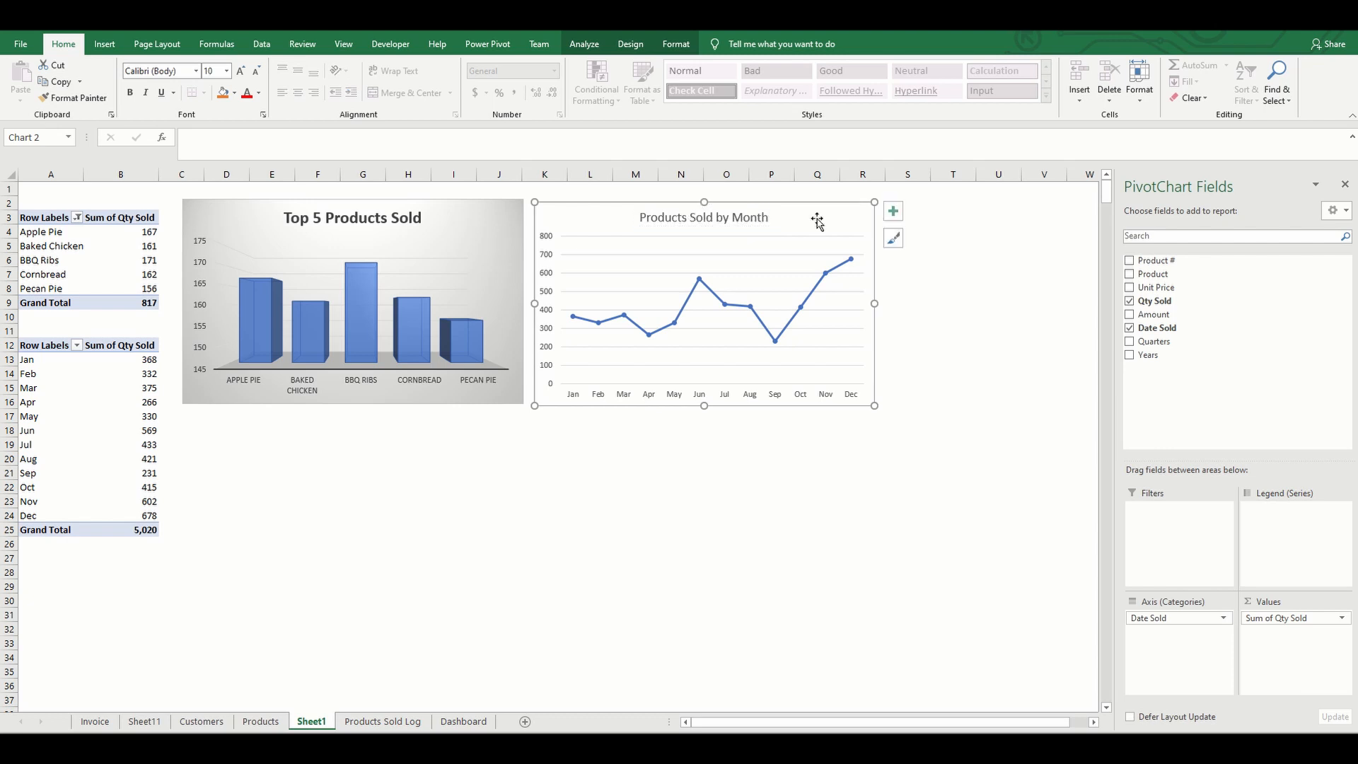
# Apply chart Style 11 to the Products Sold by Month line PivotChart
pyautogui.click(636, 49)
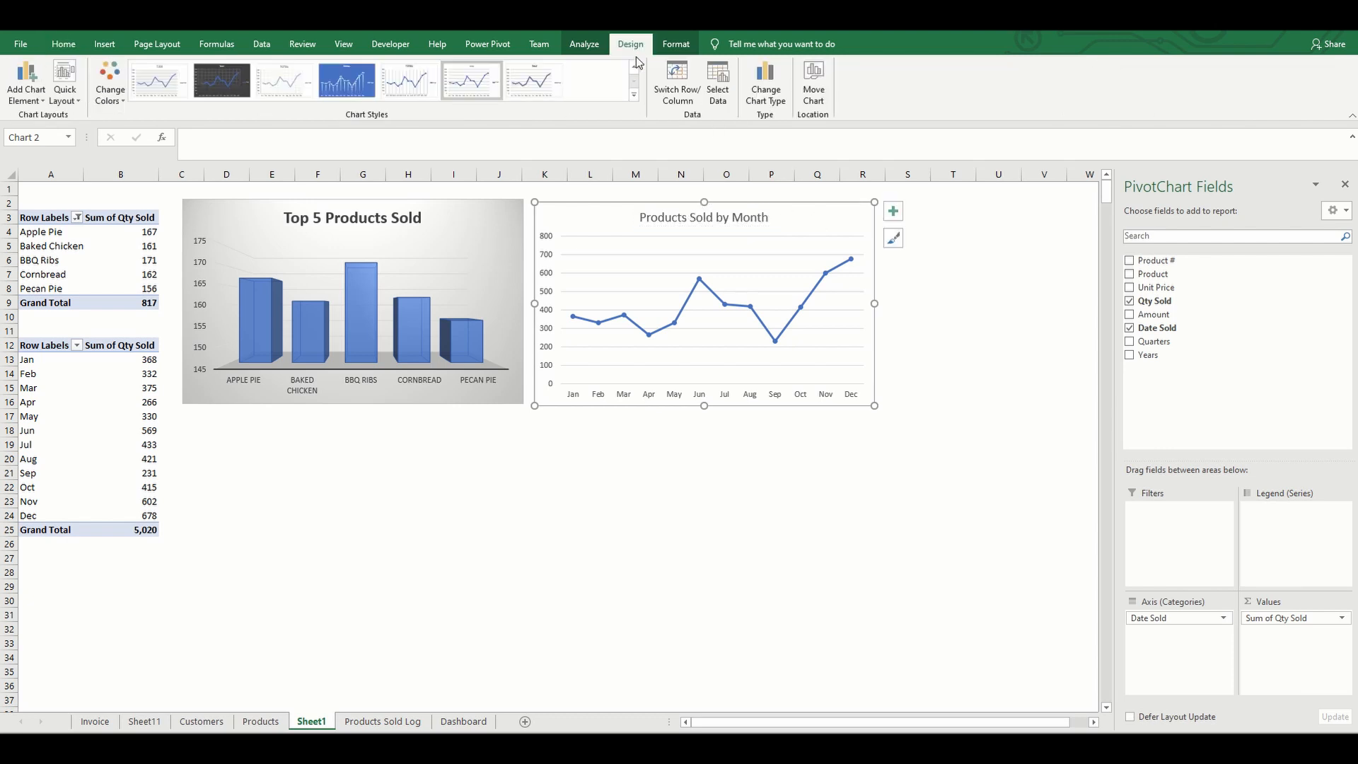
pyautogui.click(634, 94)
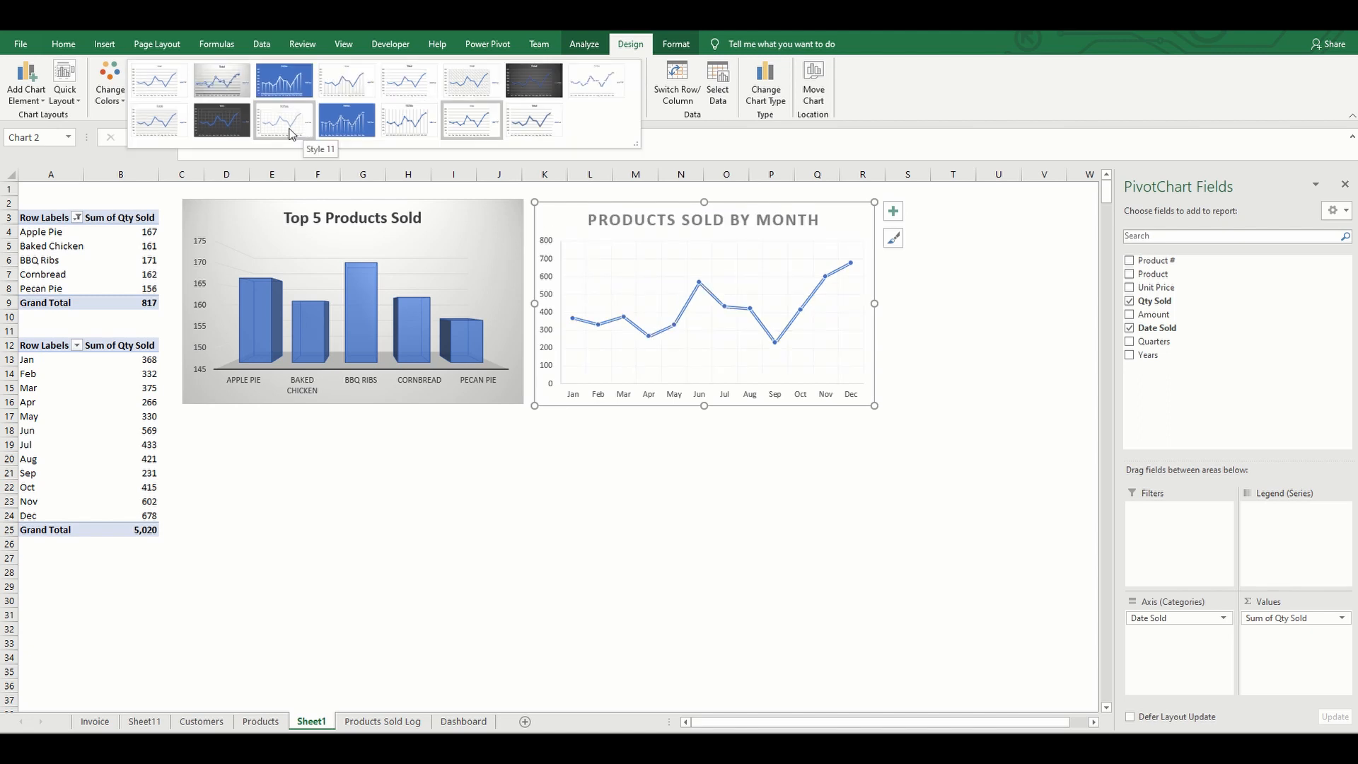
pyautogui.click(289, 121)
pyautogui.click(317, 723)
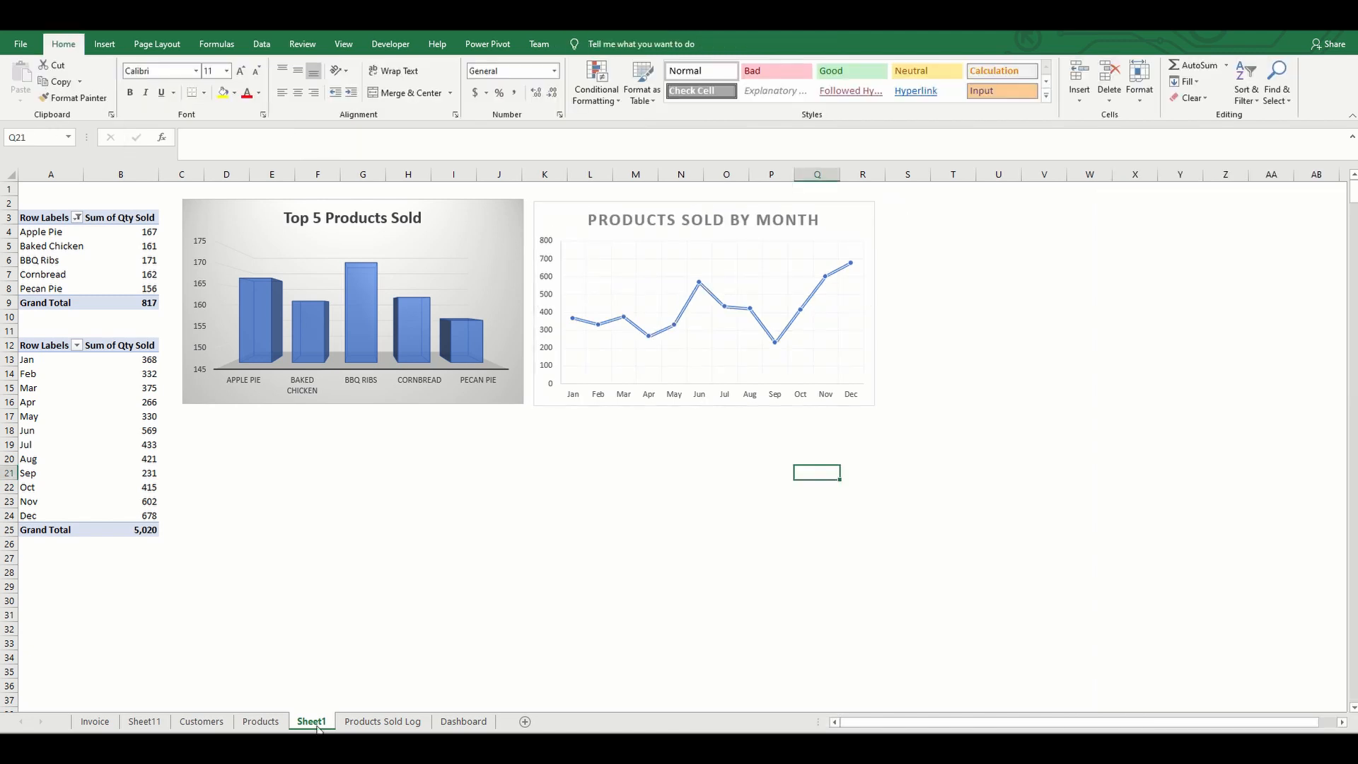
# Create a PivotTable from the Products Sold Log table at cell A27 of Sheet1, with Years as rows and summed Amount as values
pyautogui.click(393, 722)
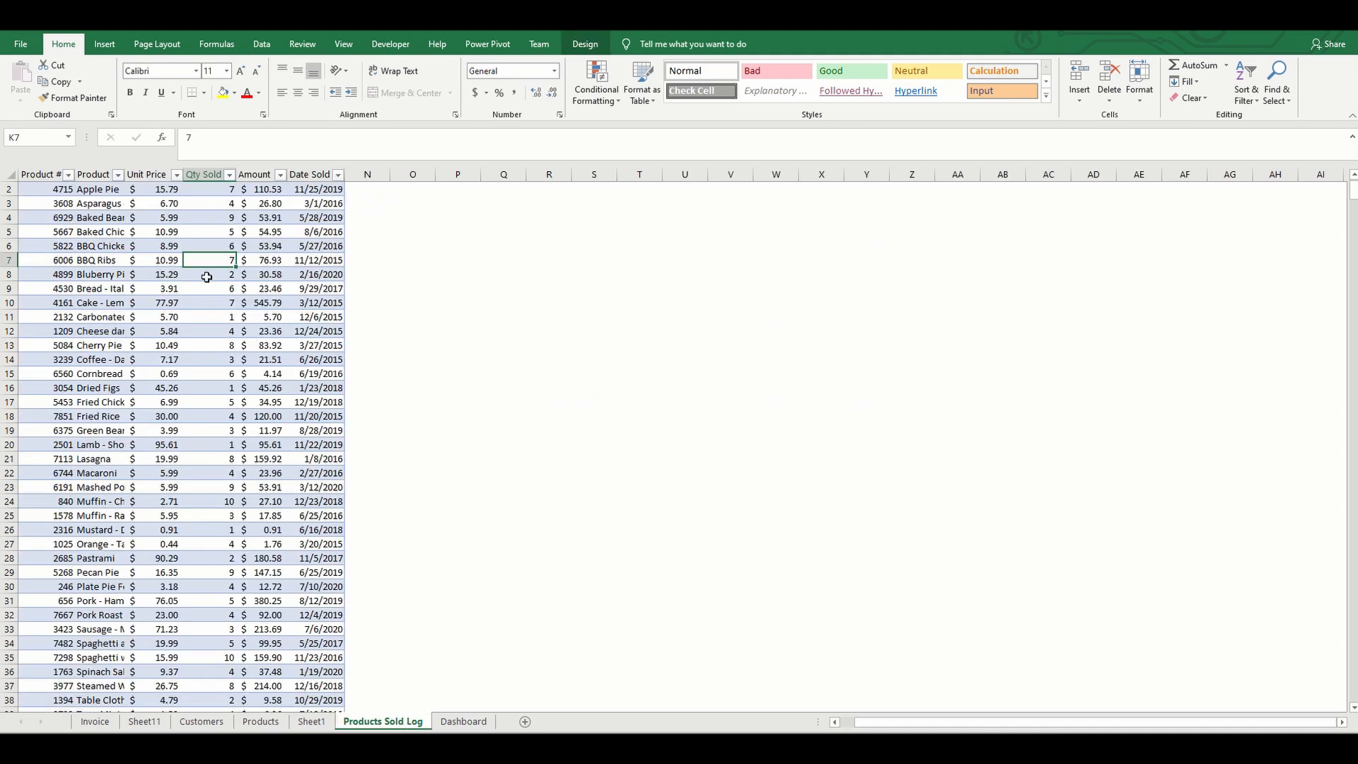
pyautogui.click(143, 315)
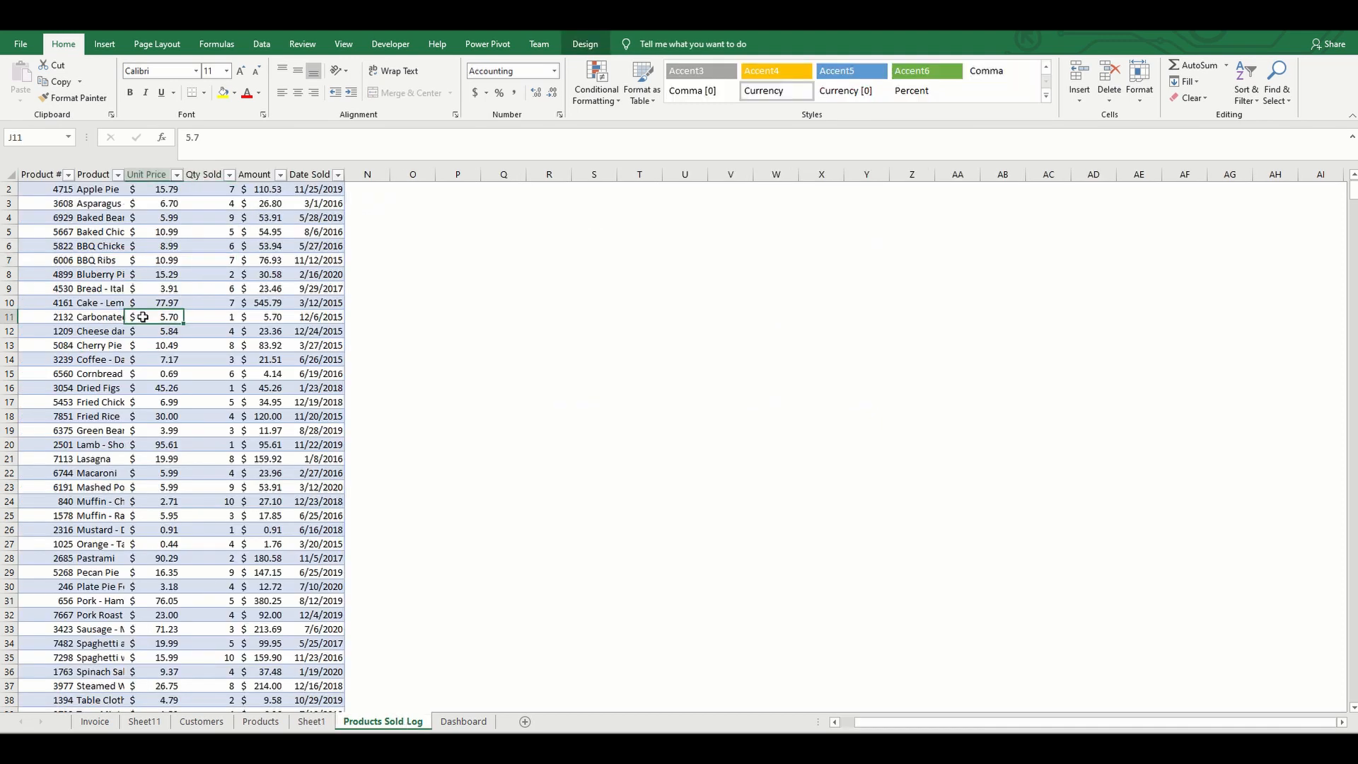
pyautogui.click(105, 44)
pyautogui.click(26, 83)
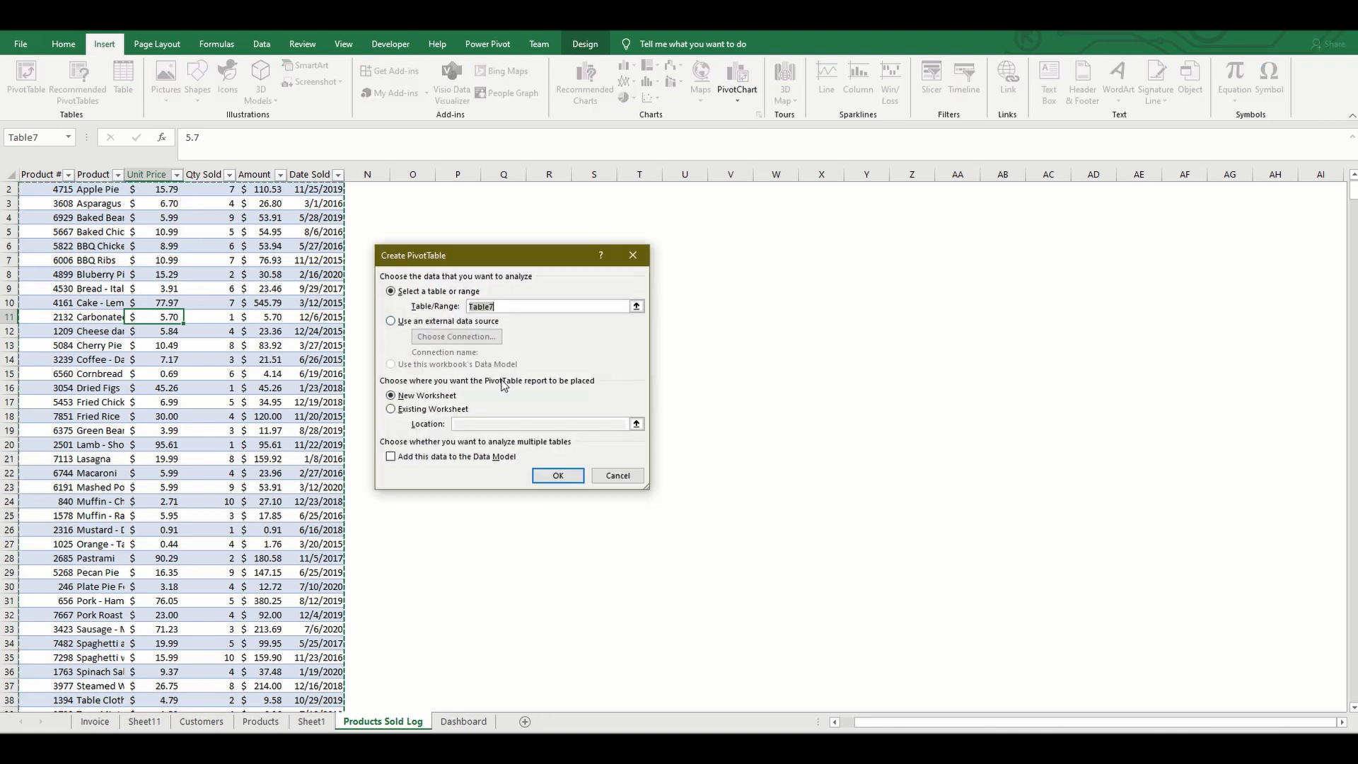
pyautogui.click(416, 410)
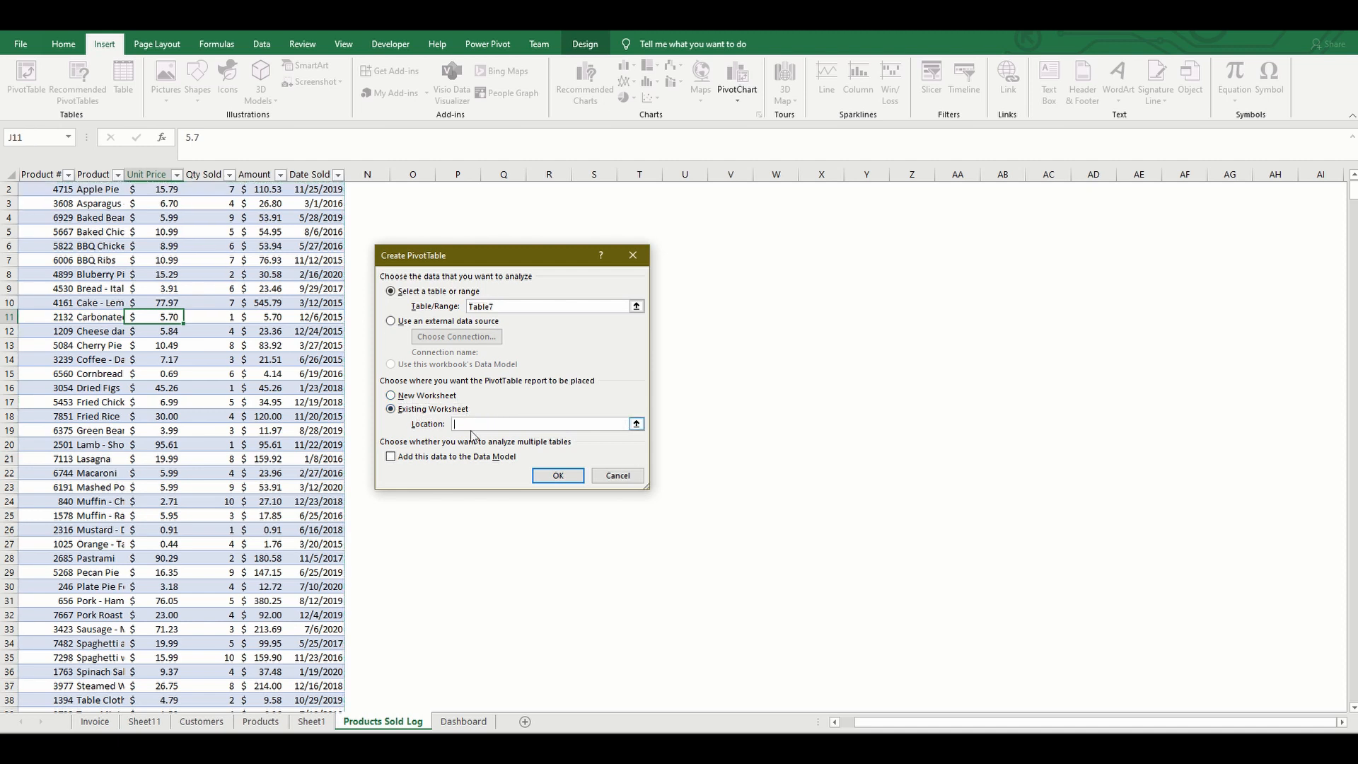
pyautogui.click(329, 723)
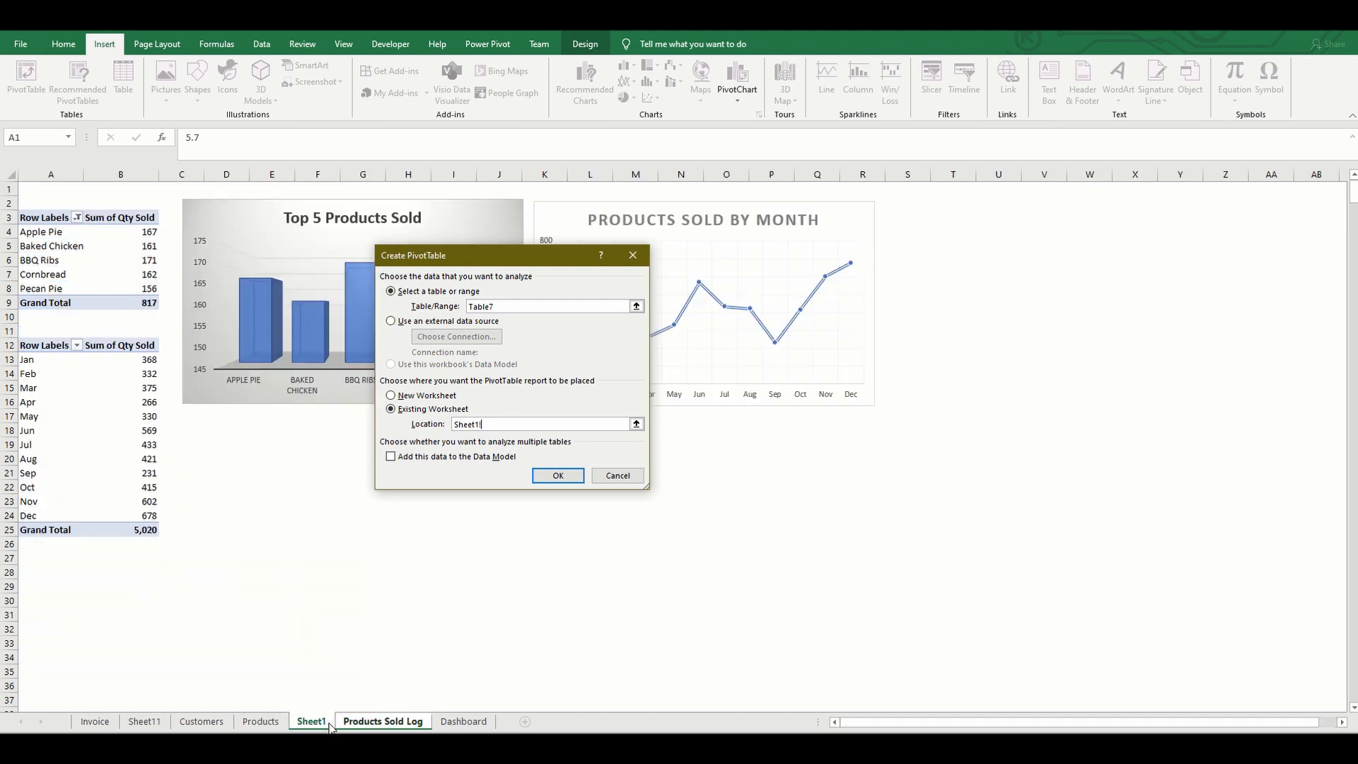
pyautogui.click(22, 557)
pyautogui.click(558, 475)
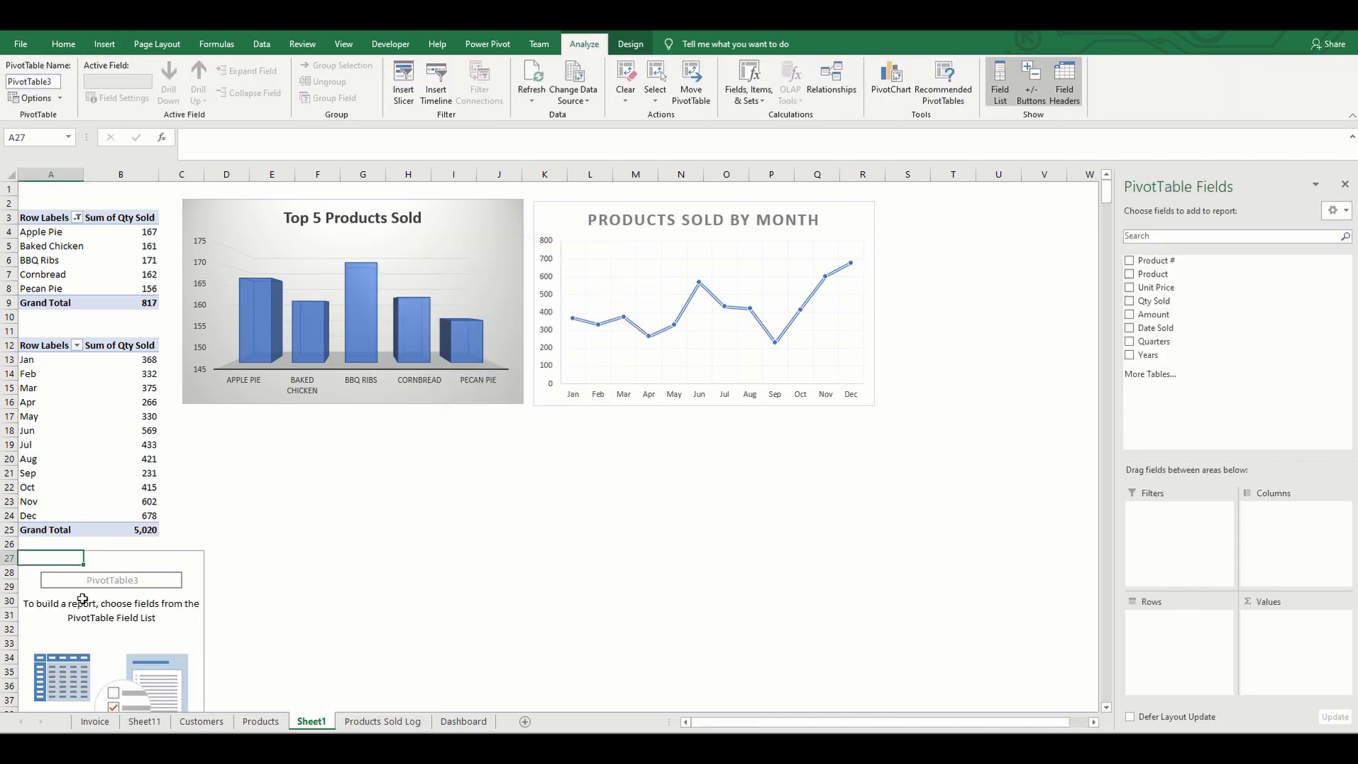
pyautogui.moveTo(1171, 357); pyautogui.dragTo(1162, 622)
pyautogui.moveTo(1188, 316); pyautogui.dragTo(1287, 637)
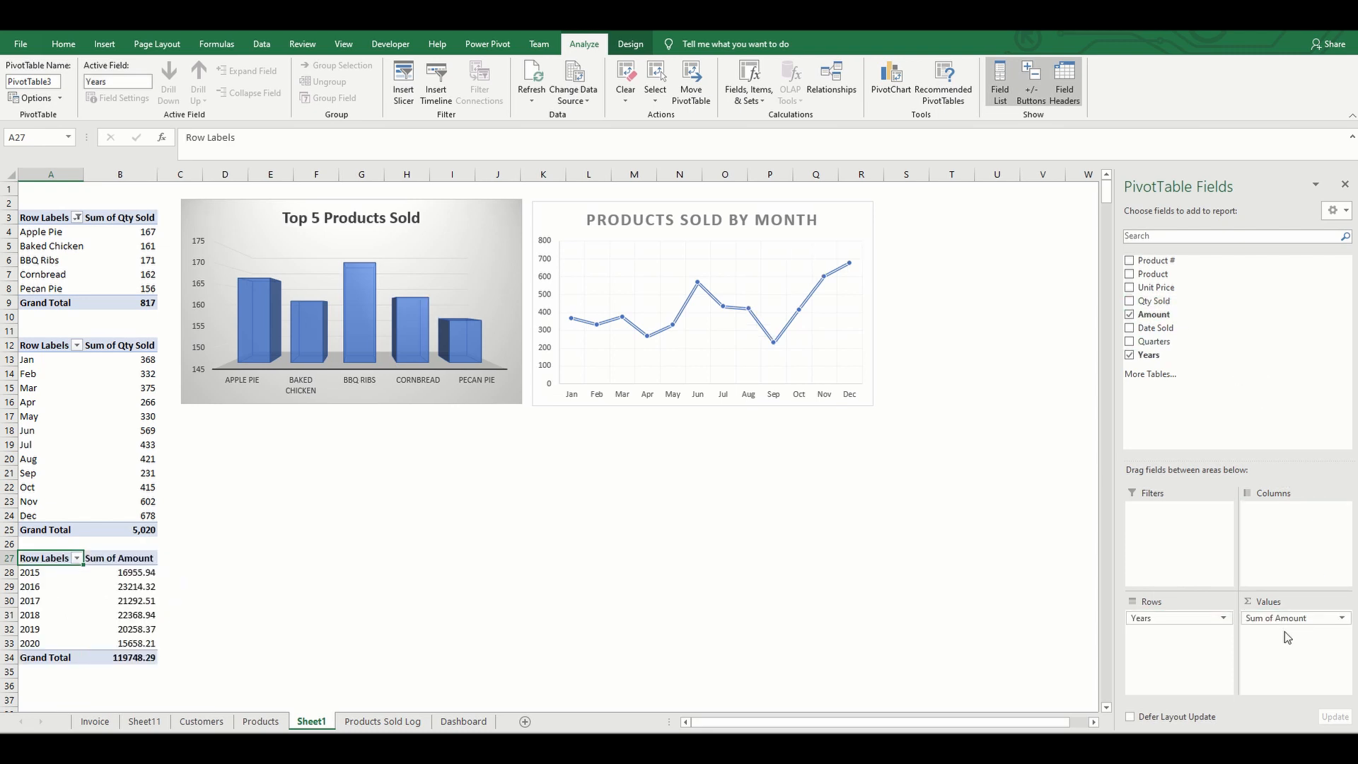
# Format the yearly PivotTable's Sum of Amount values as Accounting with 2 decimal places and the $ symbol
pyautogui.click(1294, 618)
pyautogui.click(1291, 602)
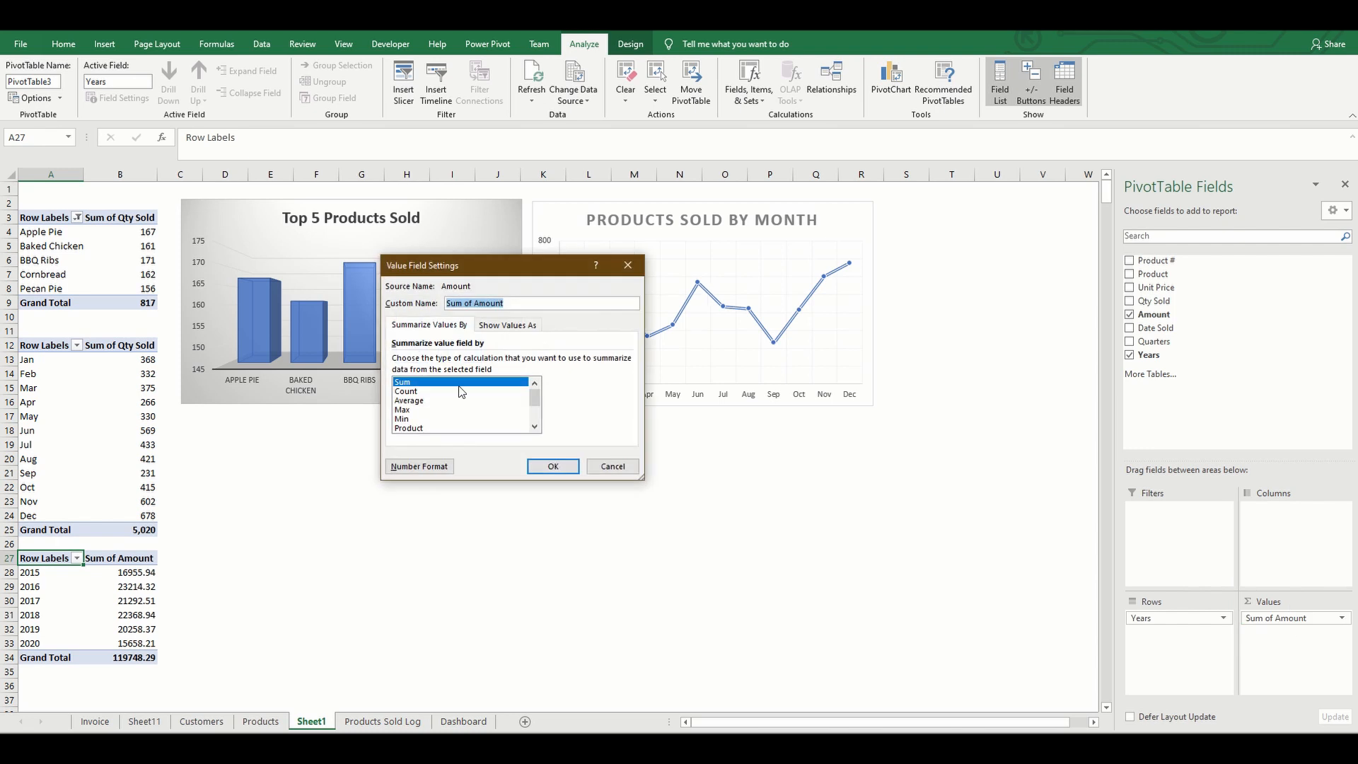
pyautogui.click(425, 468)
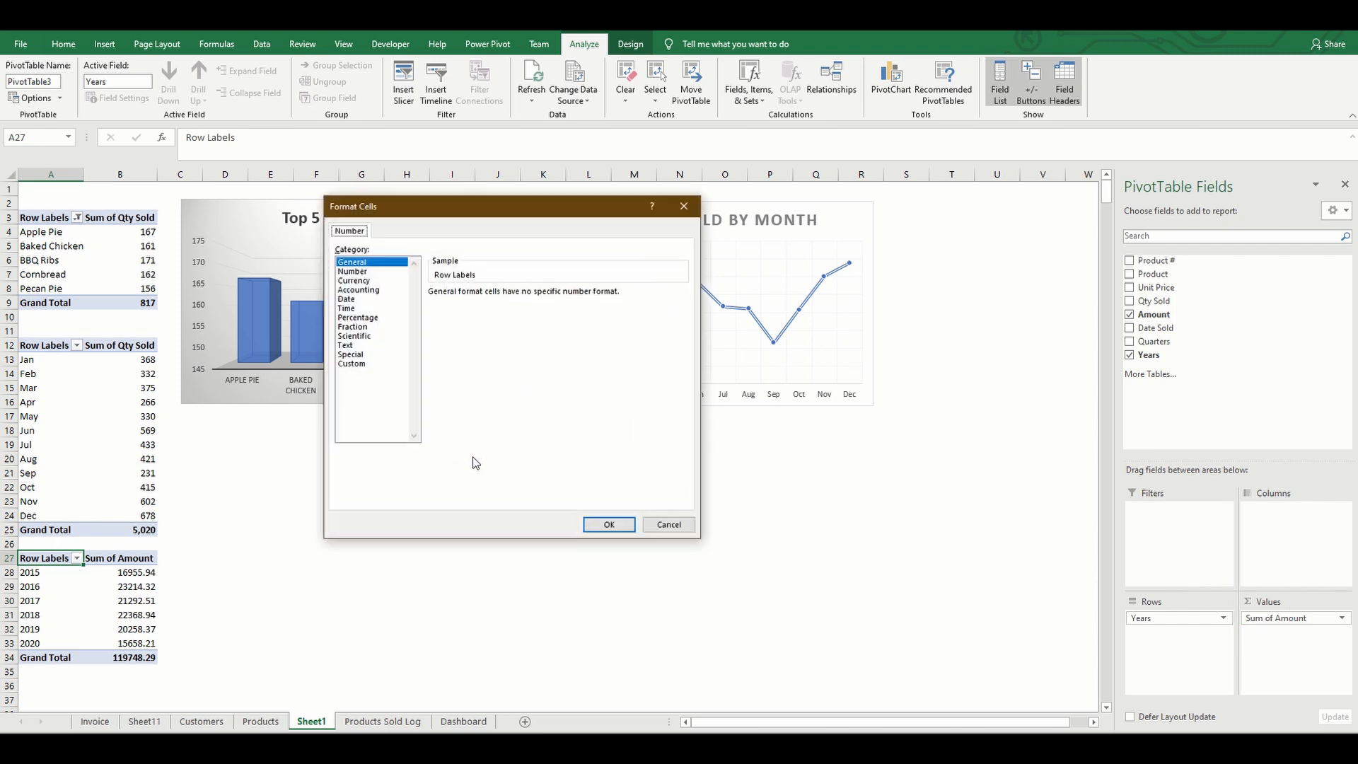
pyautogui.click(358, 290)
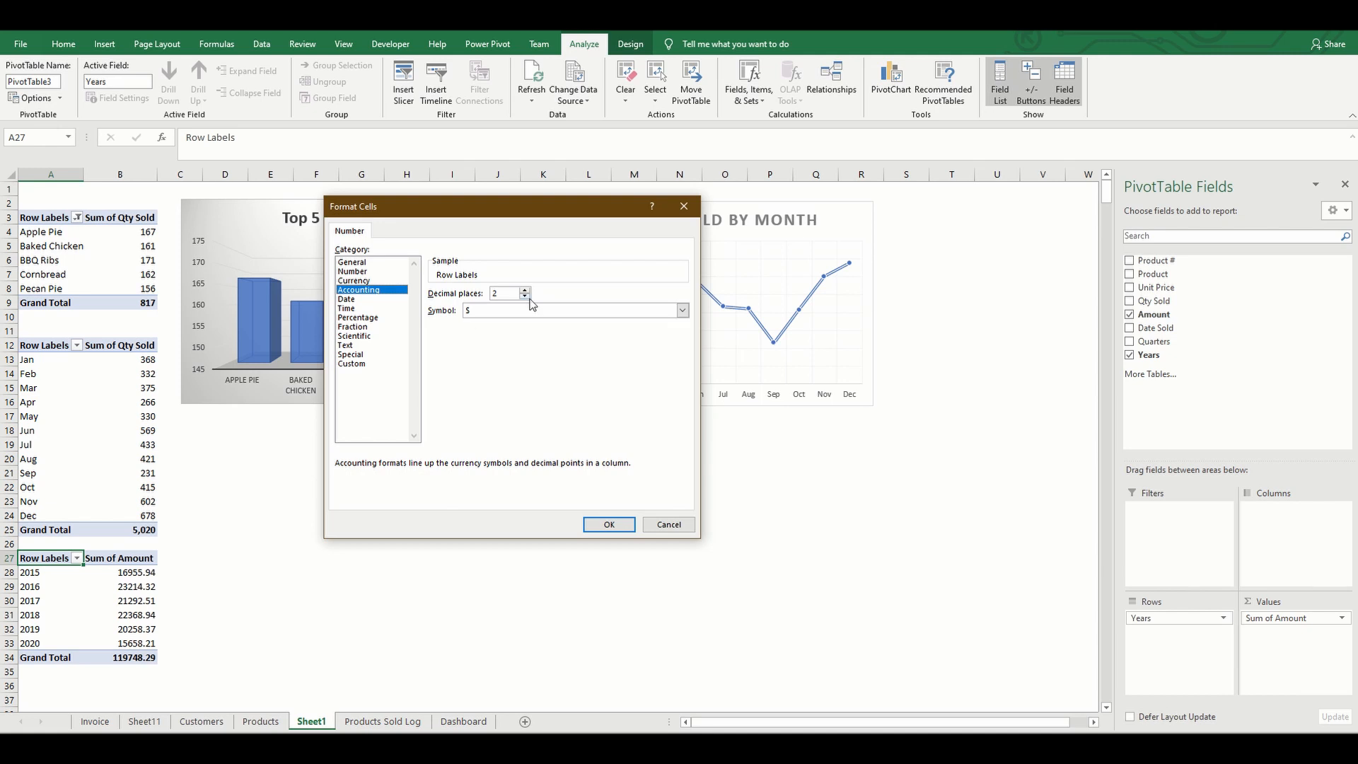
pyautogui.click(609, 524)
pyautogui.click(553, 465)
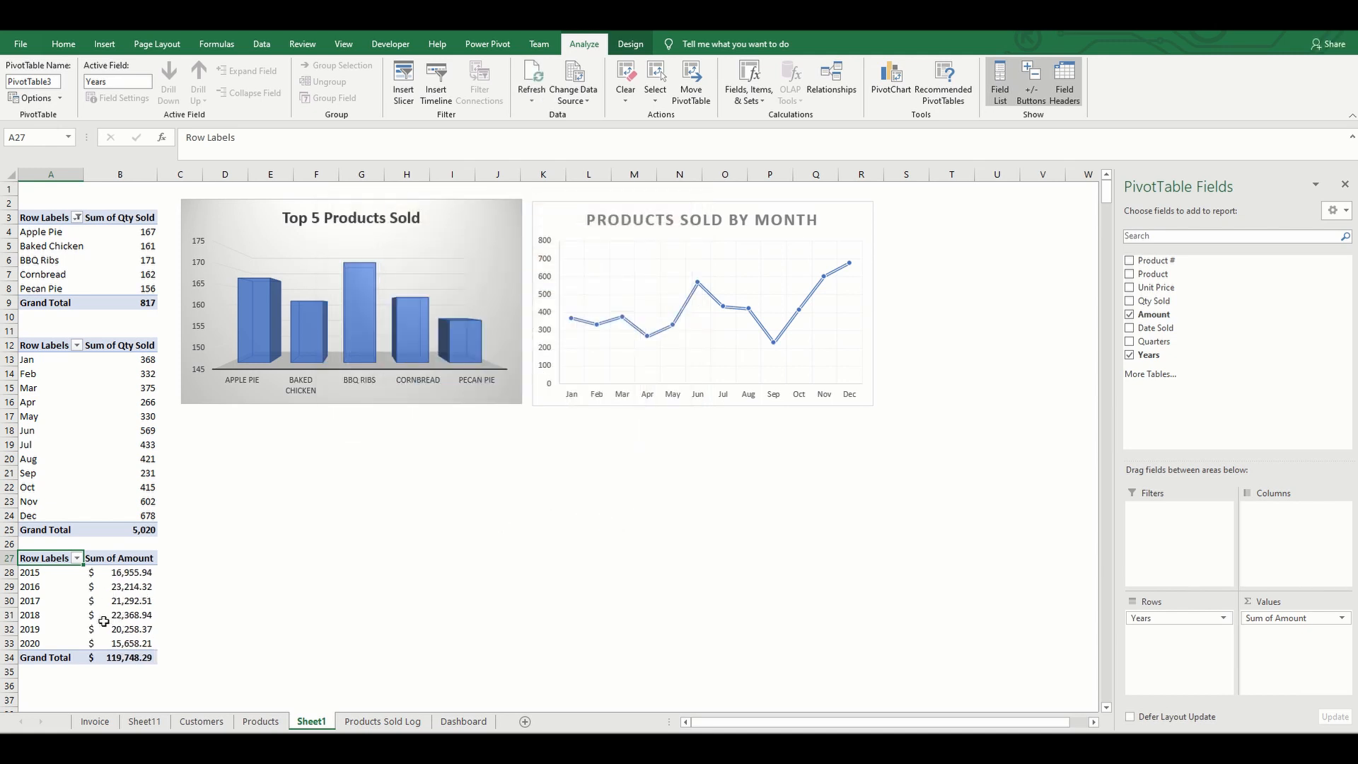
# Insert a 3-D Pie PivotChart from the yearly PivotTable and place it below the two existing charts
pyautogui.moveTo(114, 588)
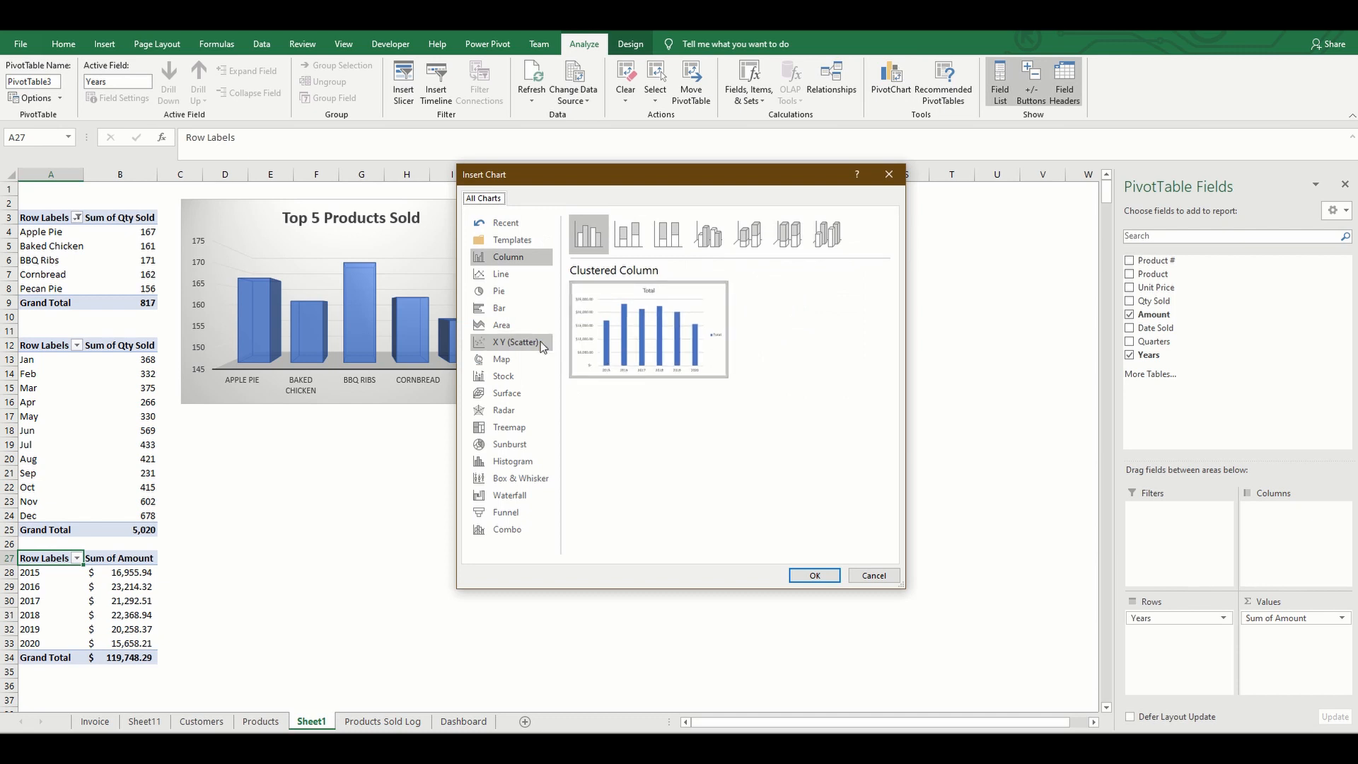
pyautogui.click(517, 295)
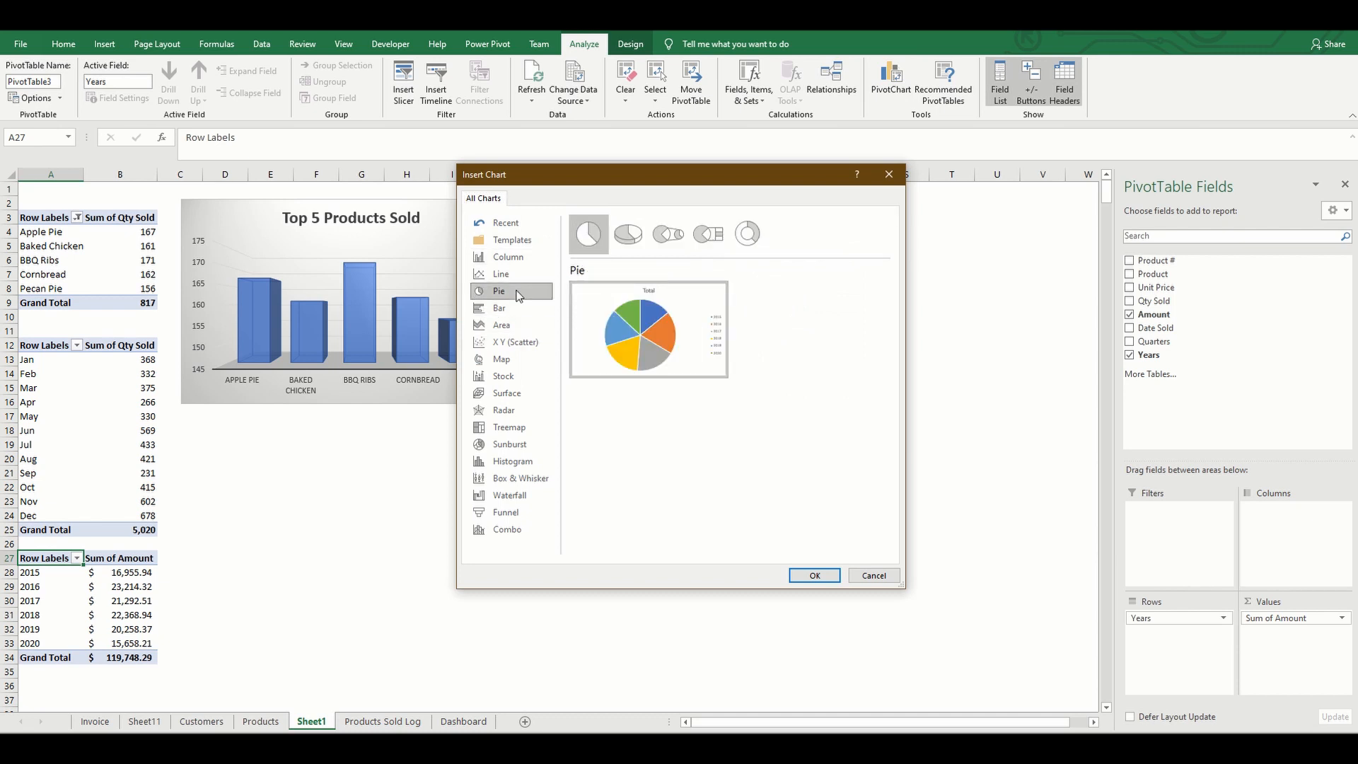
pyautogui.click(637, 246)
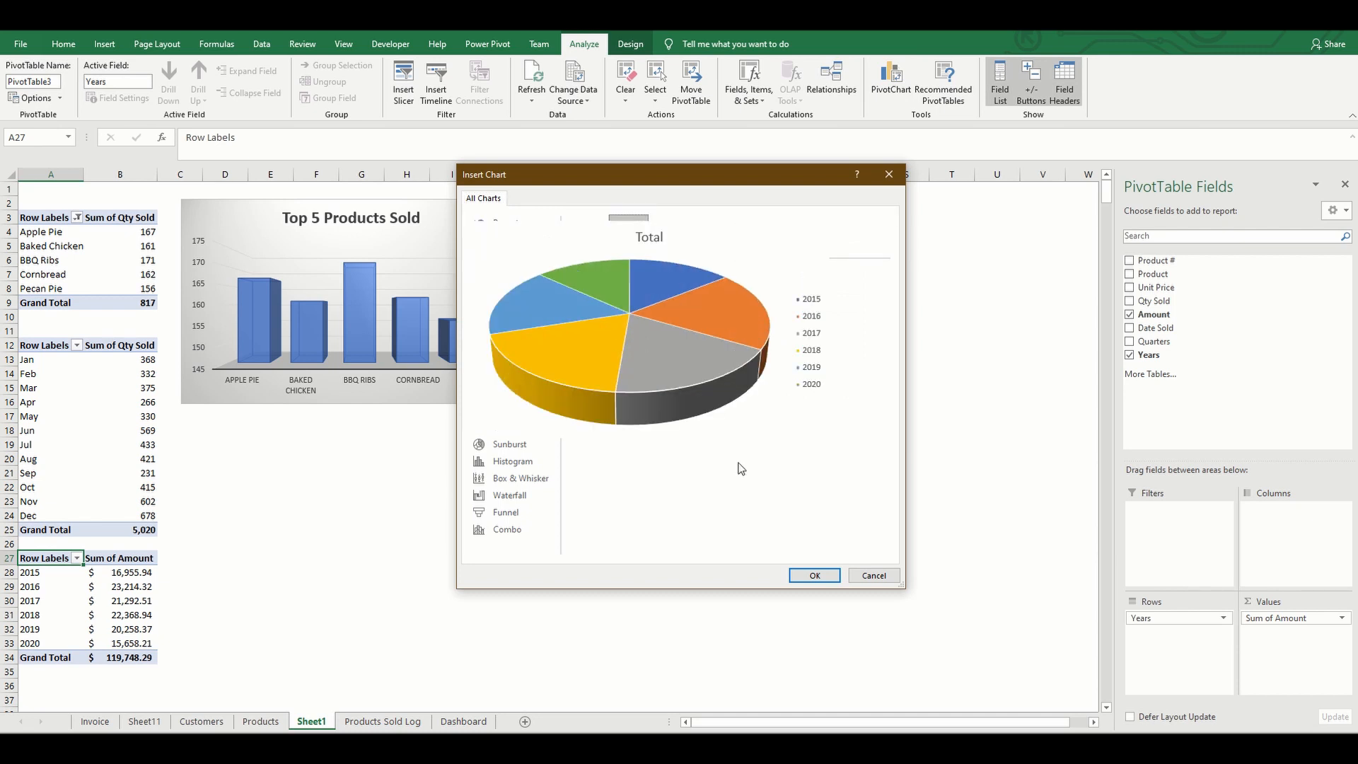
pyautogui.click(810, 575)
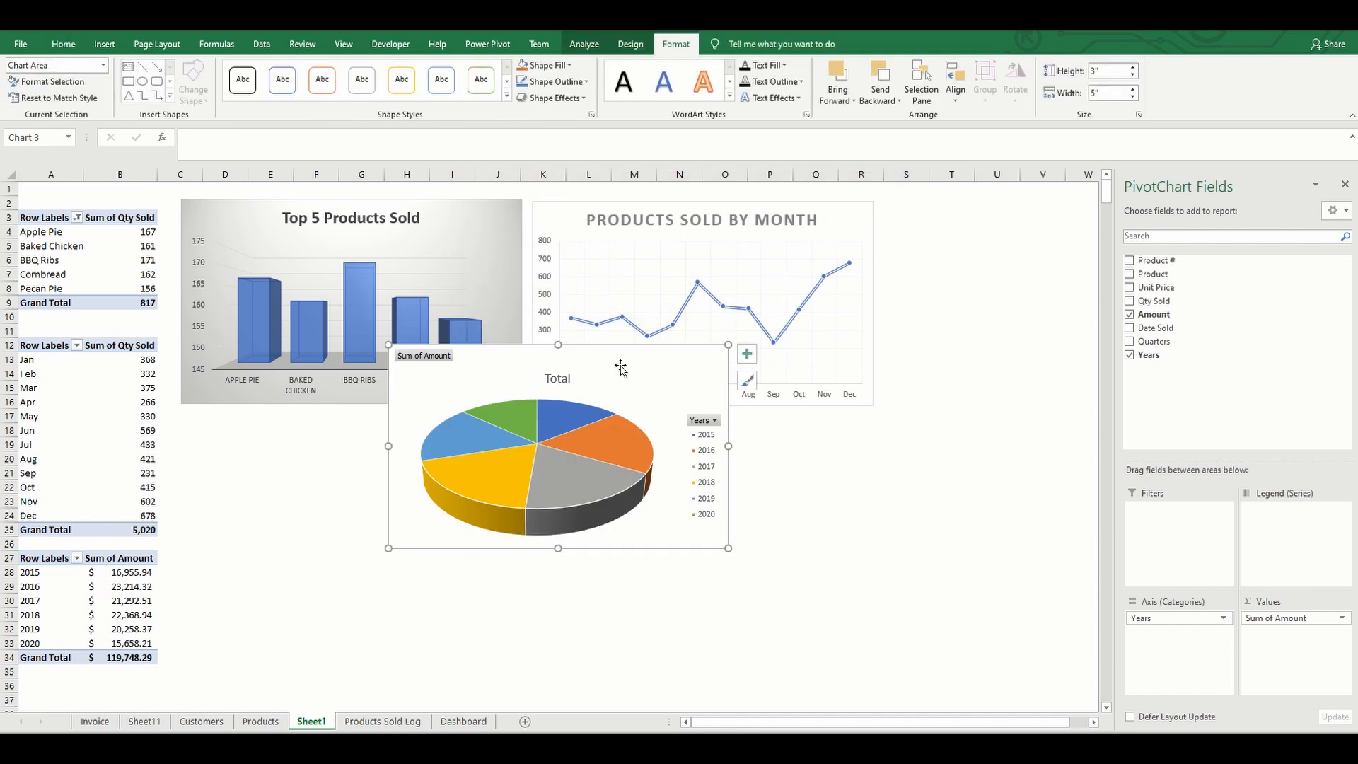
pyautogui.moveTo(621, 366); pyautogui.dragTo(647, 455)
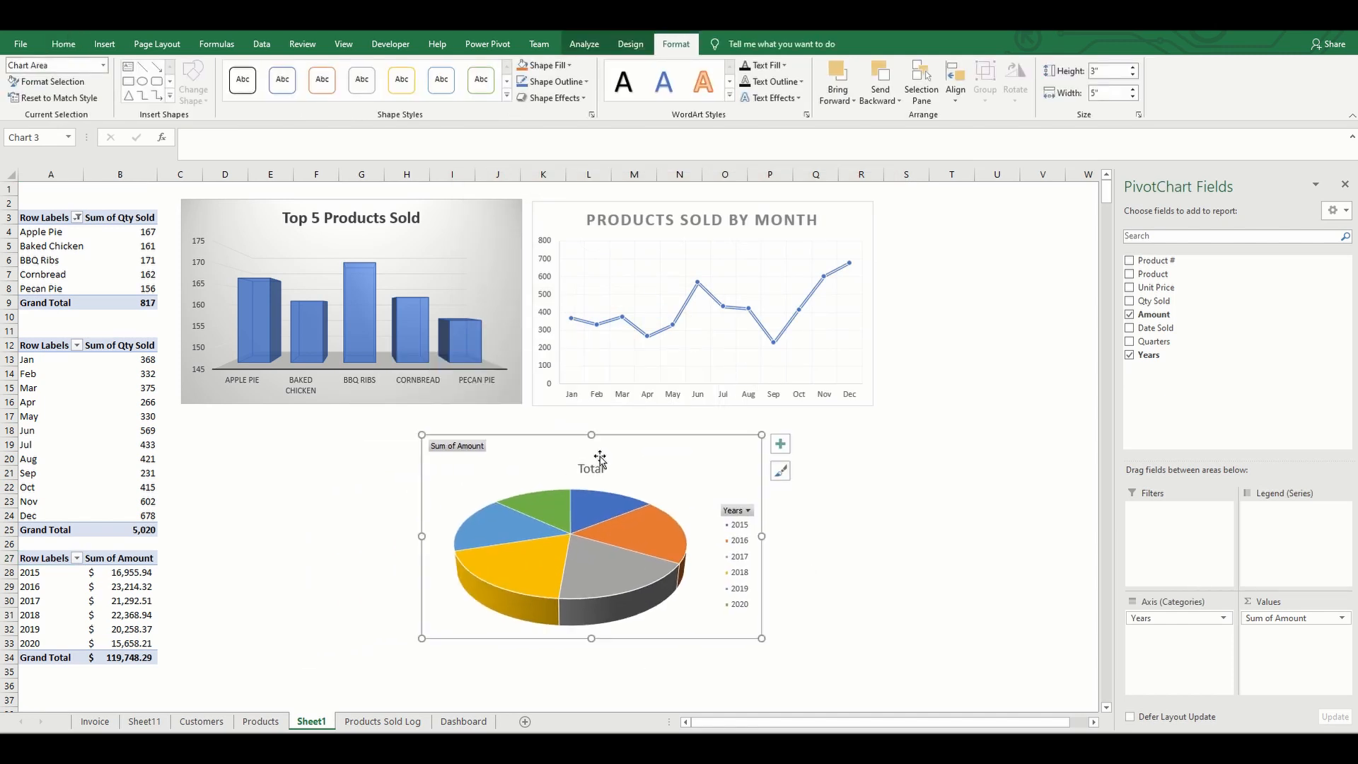
# Filter the yearly PivotTable to the top 3 items by Sum of Amount
pyautogui.click(77, 559)
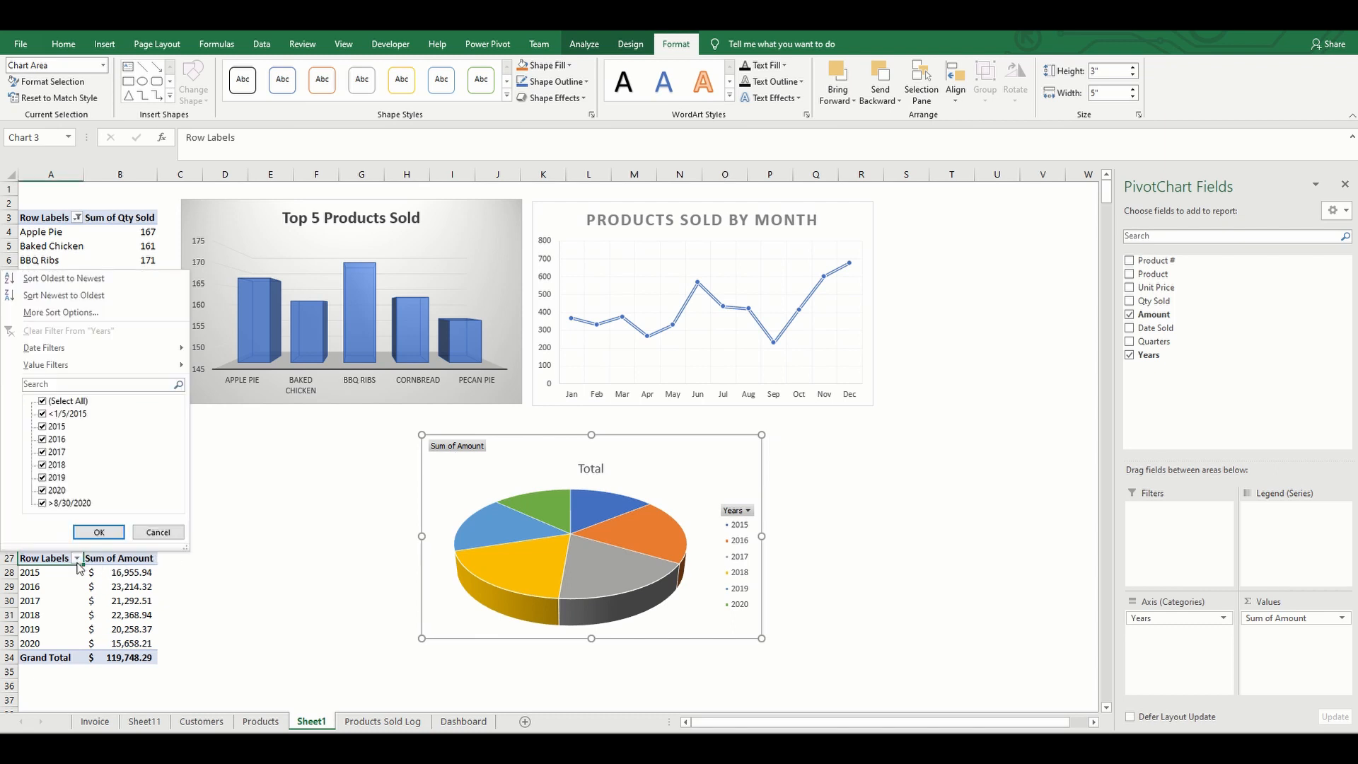
pyautogui.moveTo(122, 364)
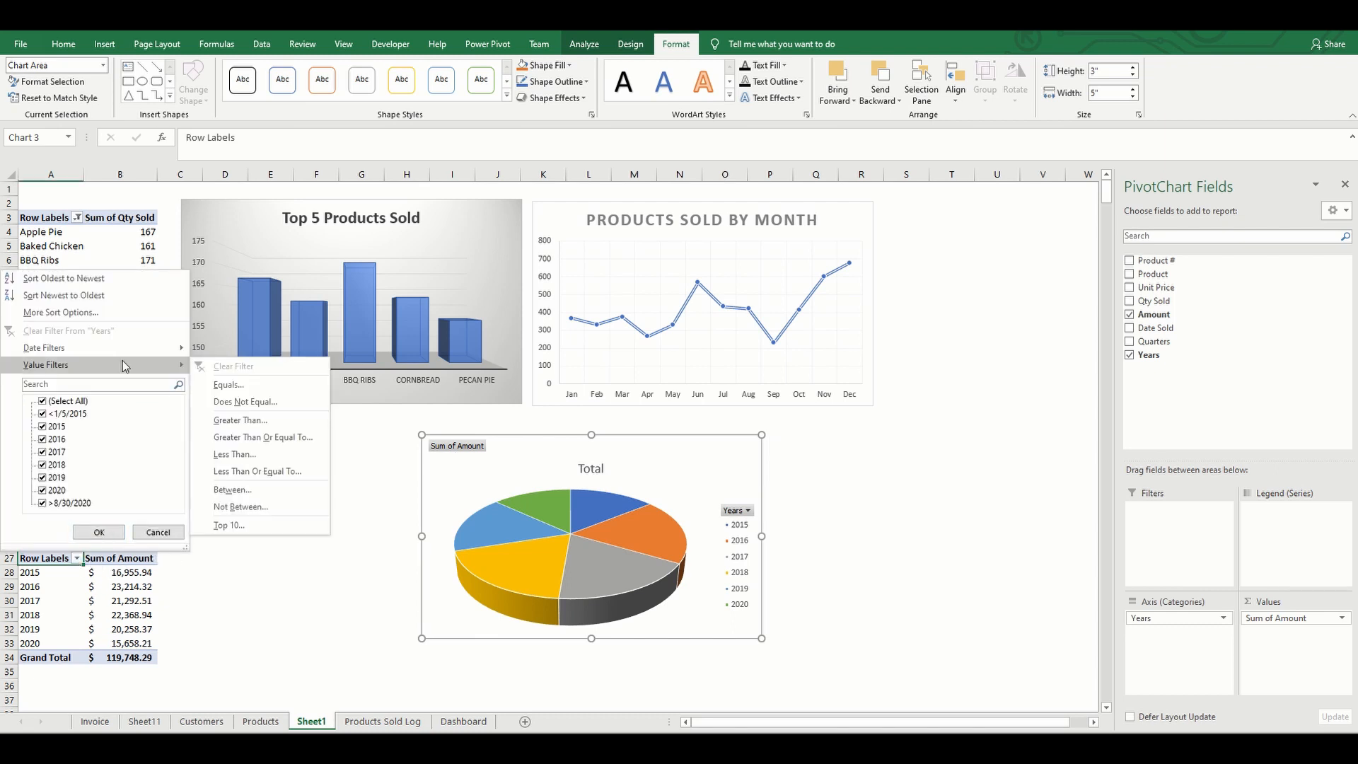
pyautogui.click(235, 535)
pyautogui.click(436, 372)
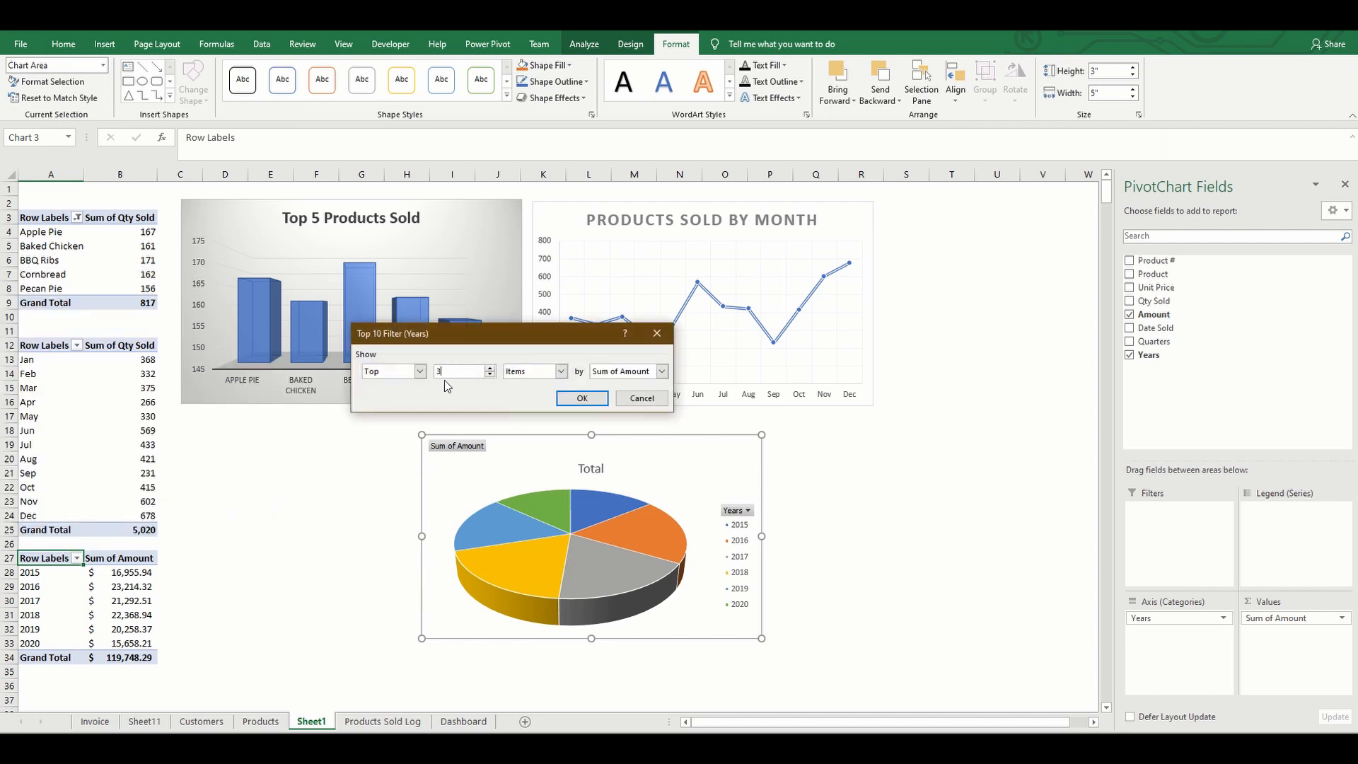
pyautogui.click(571, 401)
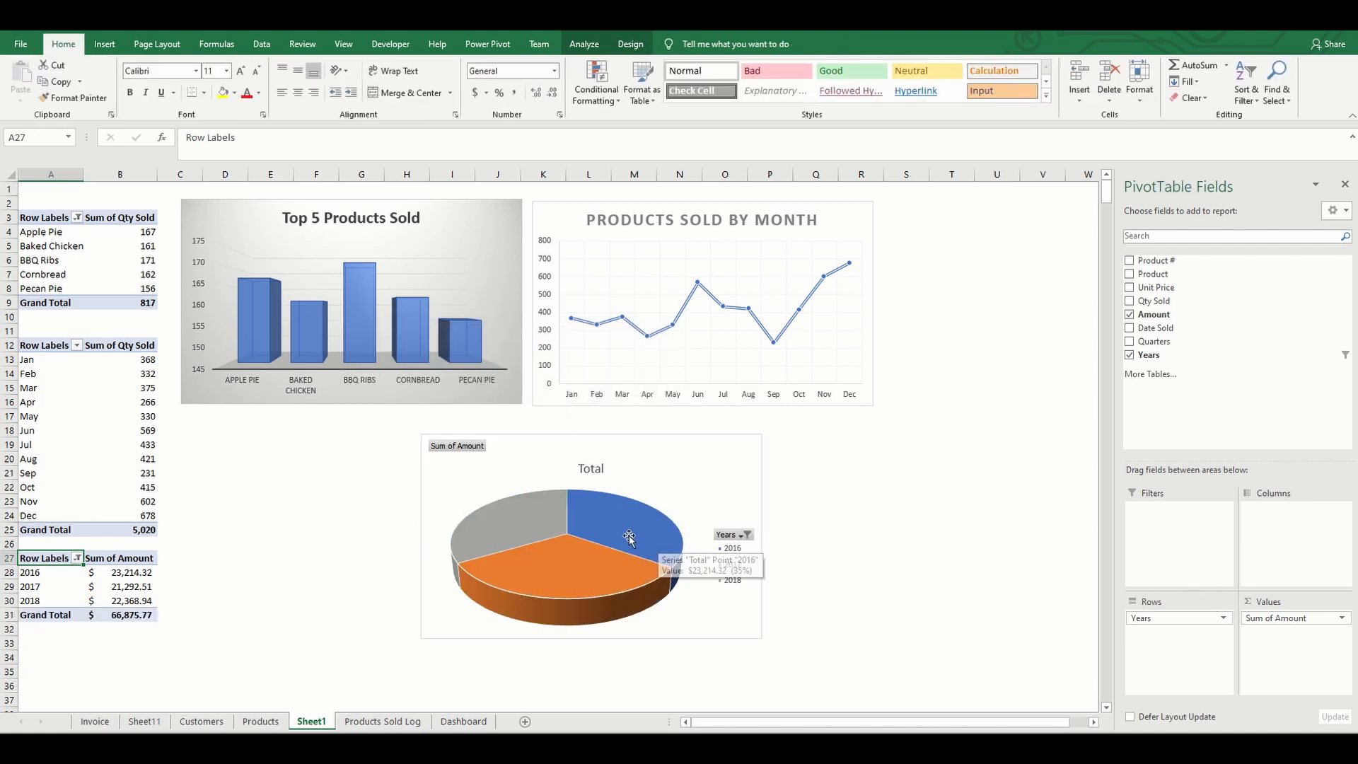
# Hide all field buttons on the pie PivotChart and add data labels to its slices
pyautogui.click(553, 463)
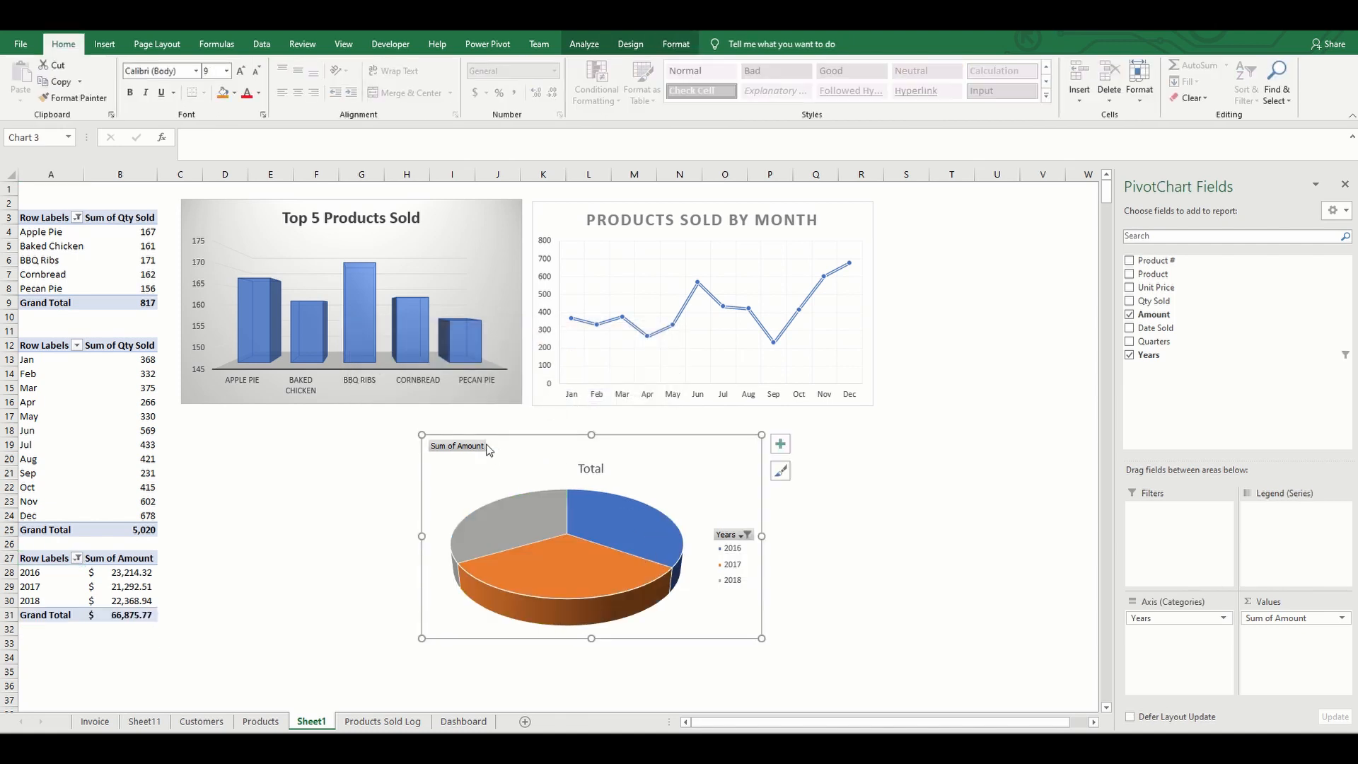
pyautogui.click(585, 44)
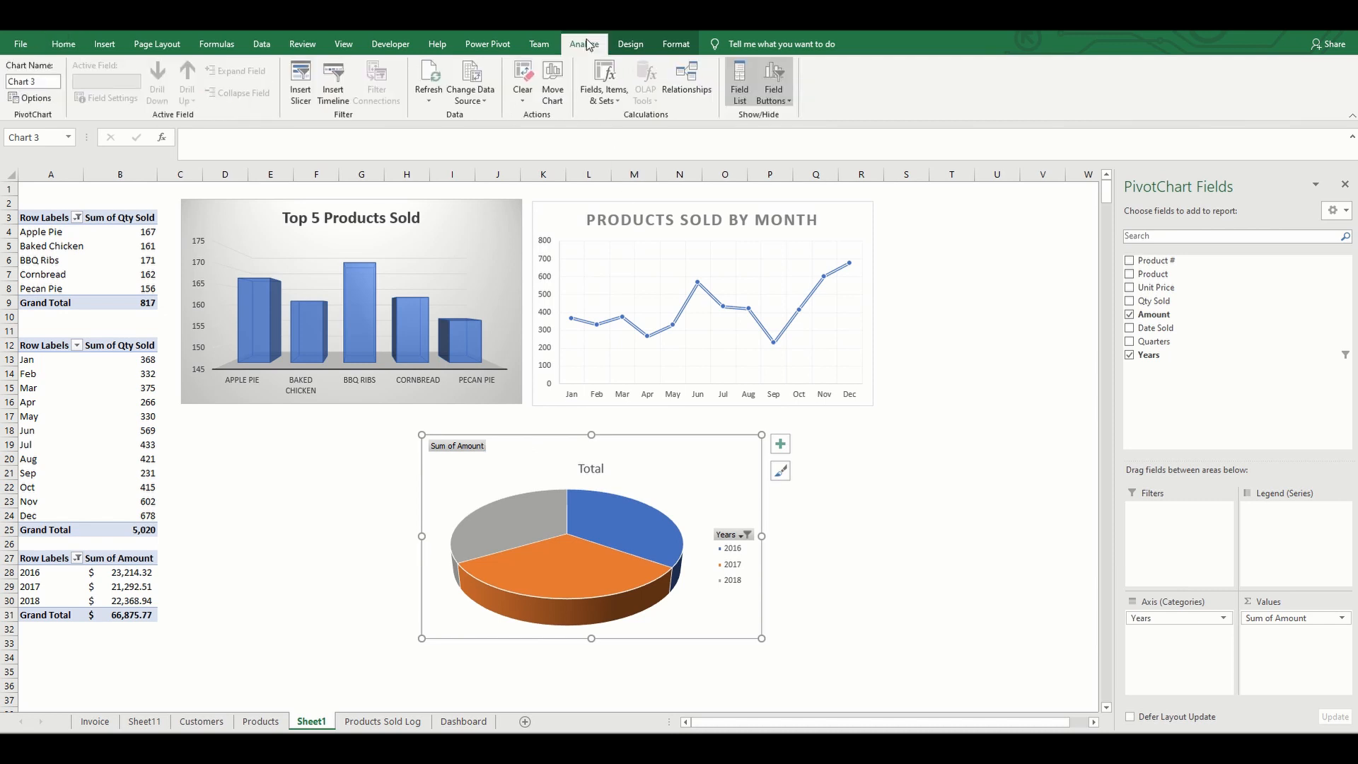
pyautogui.click(775, 72)
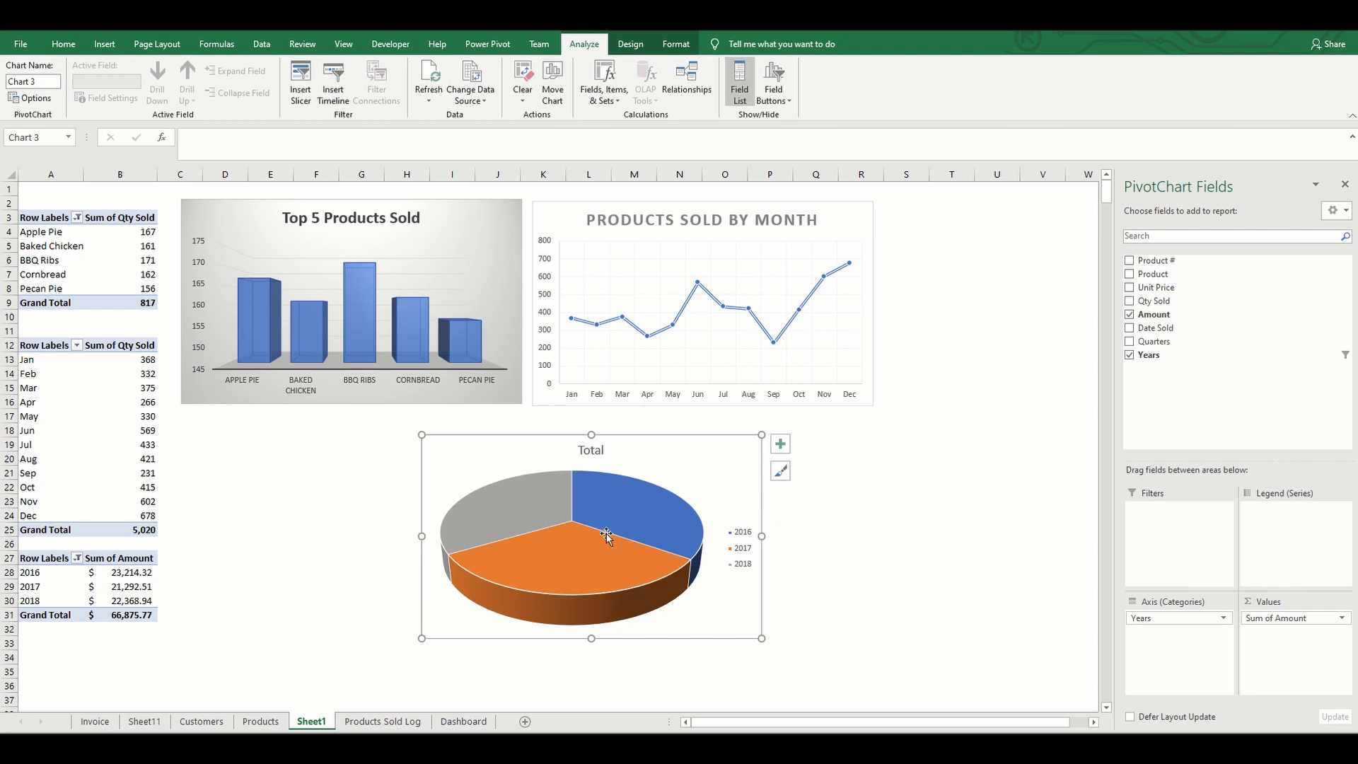
pyautogui.click(780, 445)
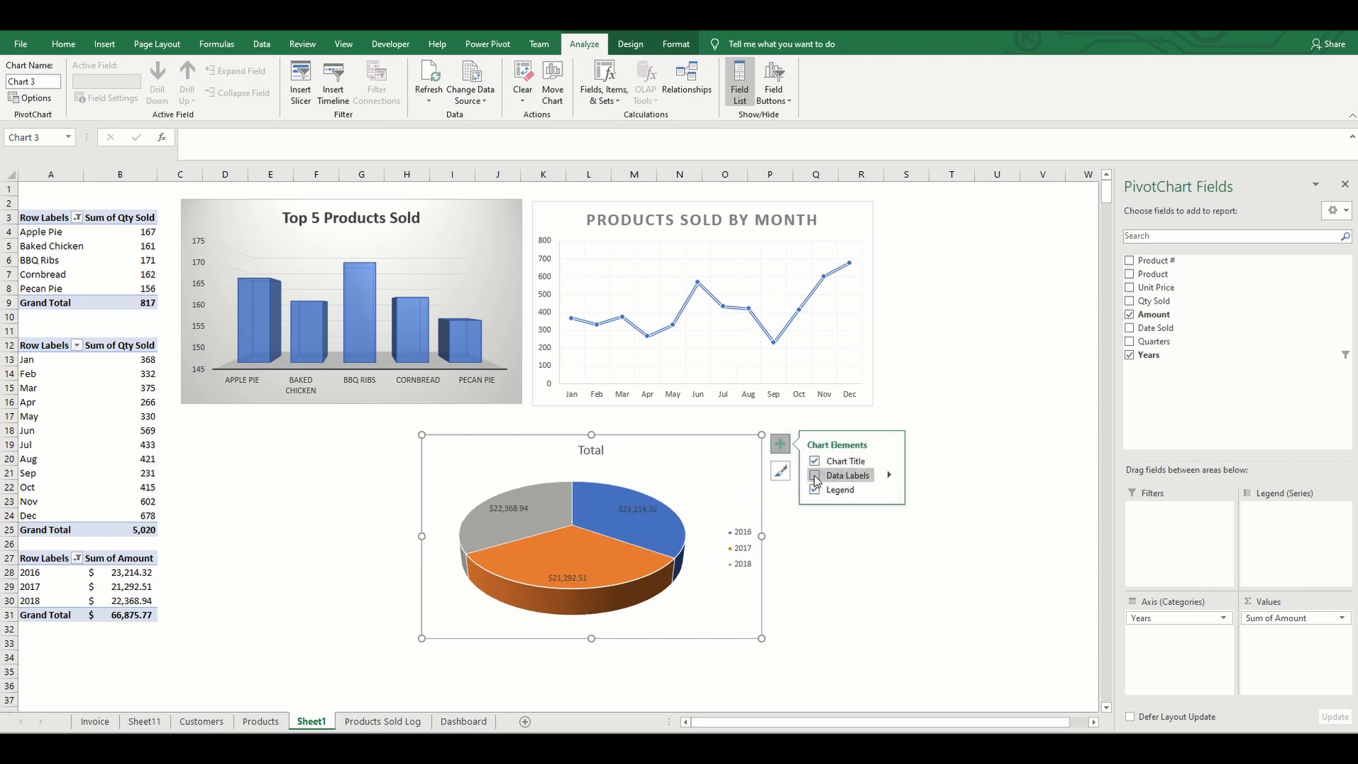
pyautogui.click(814, 475)
# Change the pie PivotChart's title to "Highest Grossing Years"
pyautogui.click(590, 450)
pyautogui.click(590, 449)
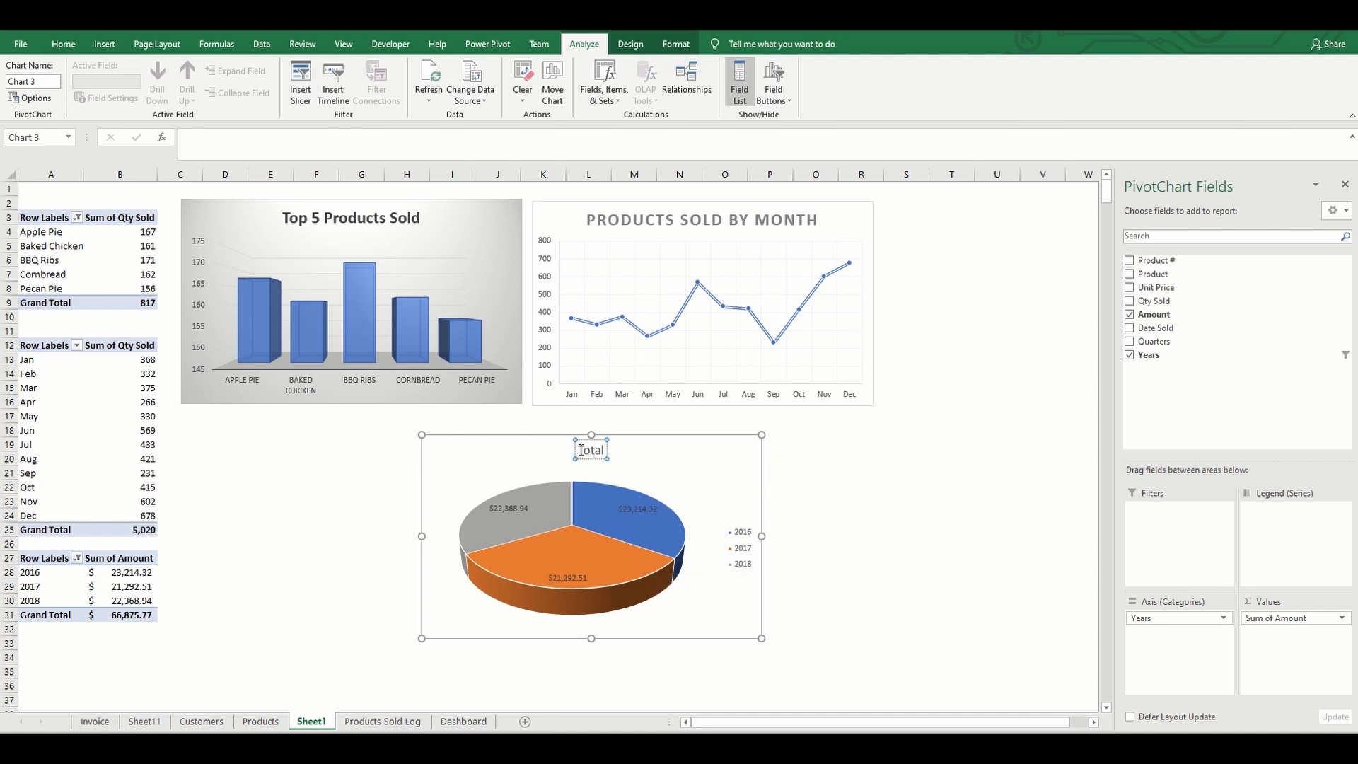
pyautogui.doubleClick(580, 450)
pyautogui.write('H')
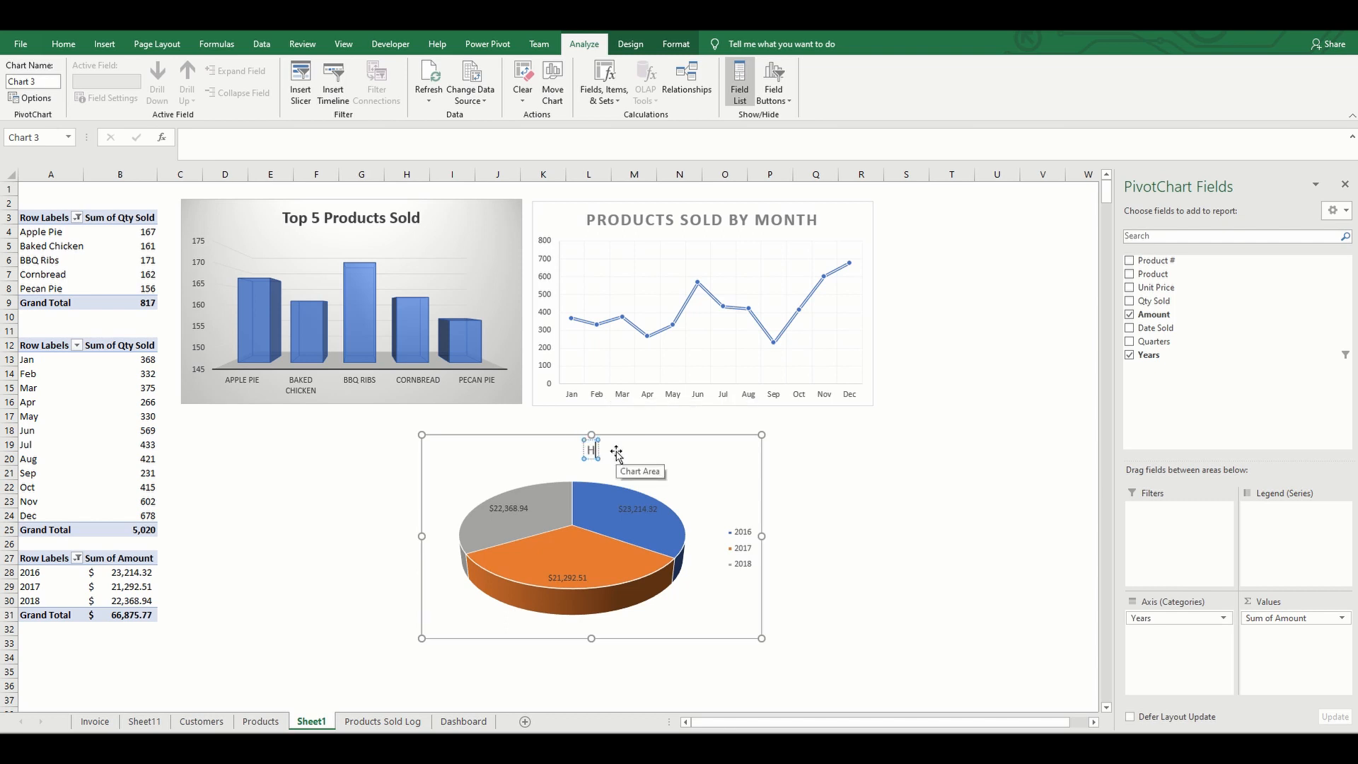
pyautogui.write('ighest G')
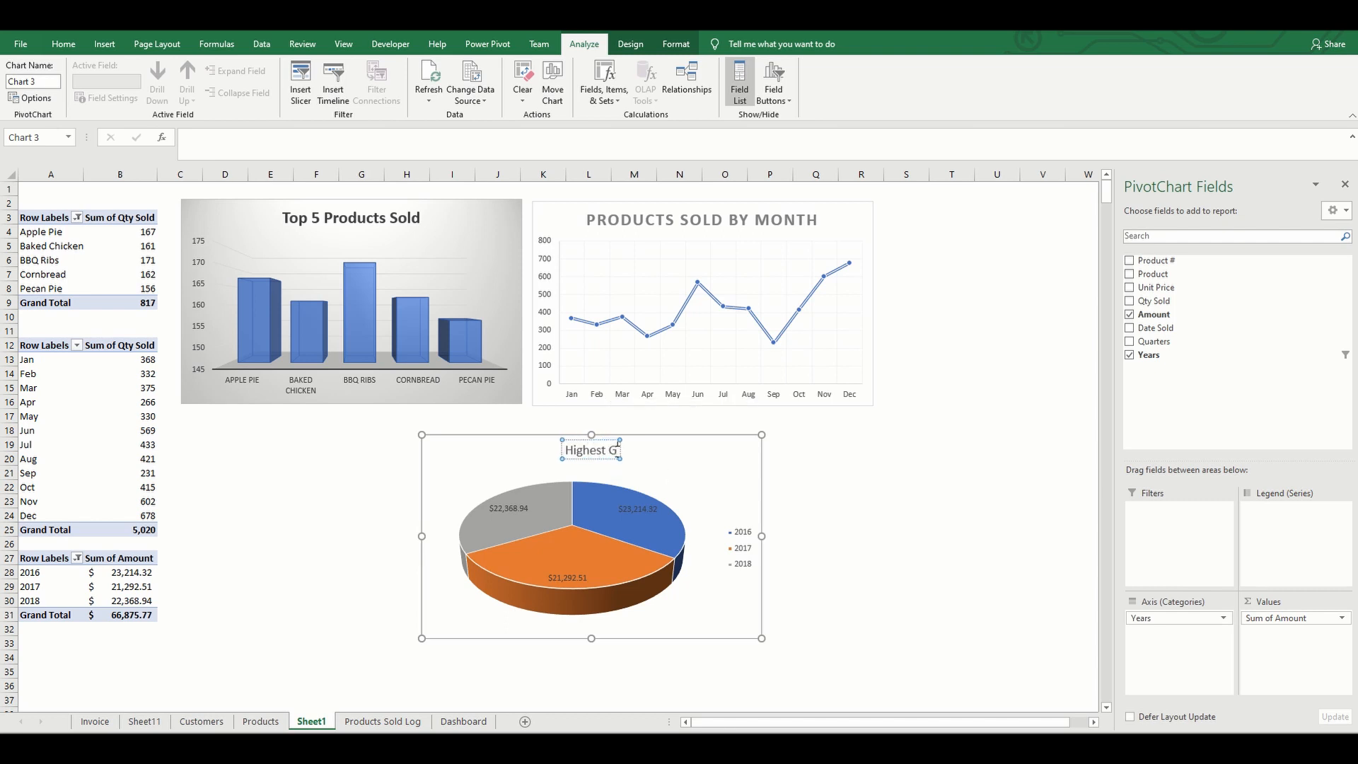
pyautogui.write('rossing Y')
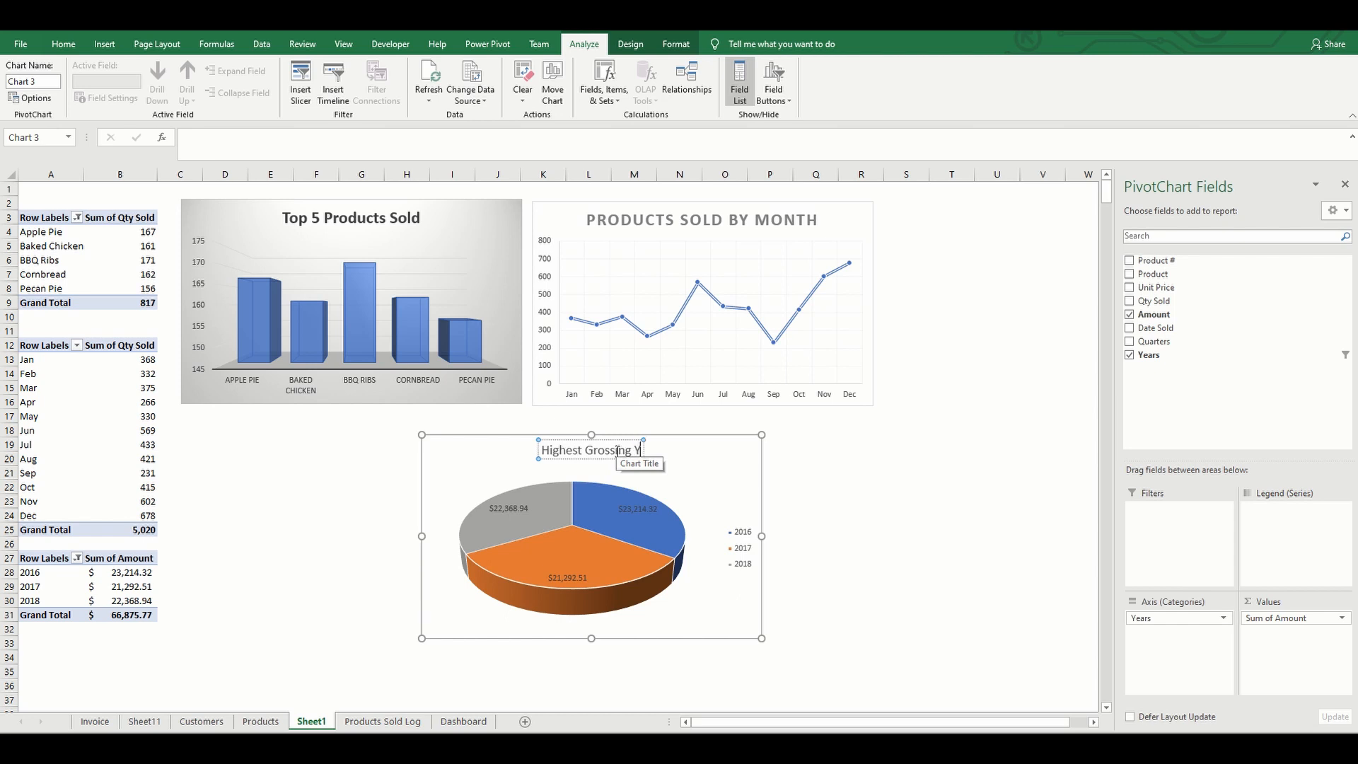
pyautogui.write('ears')
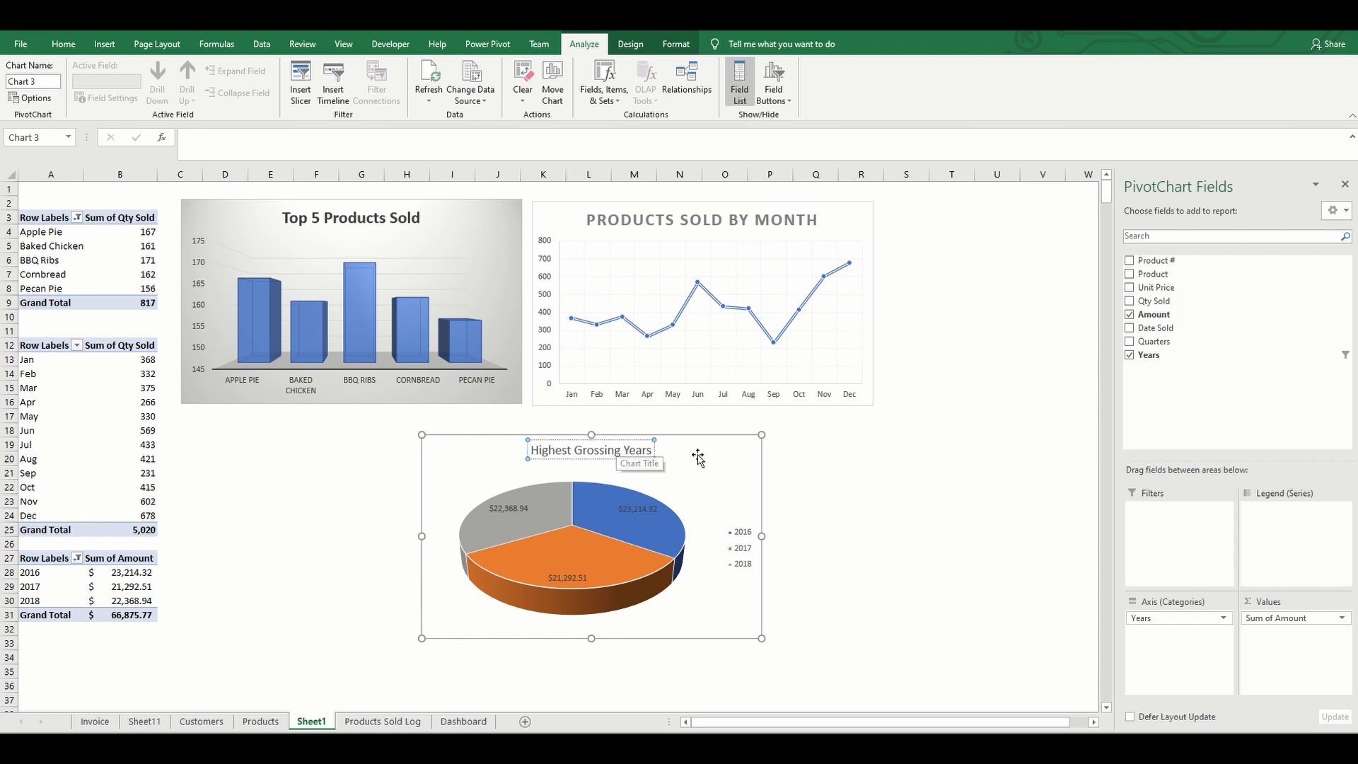